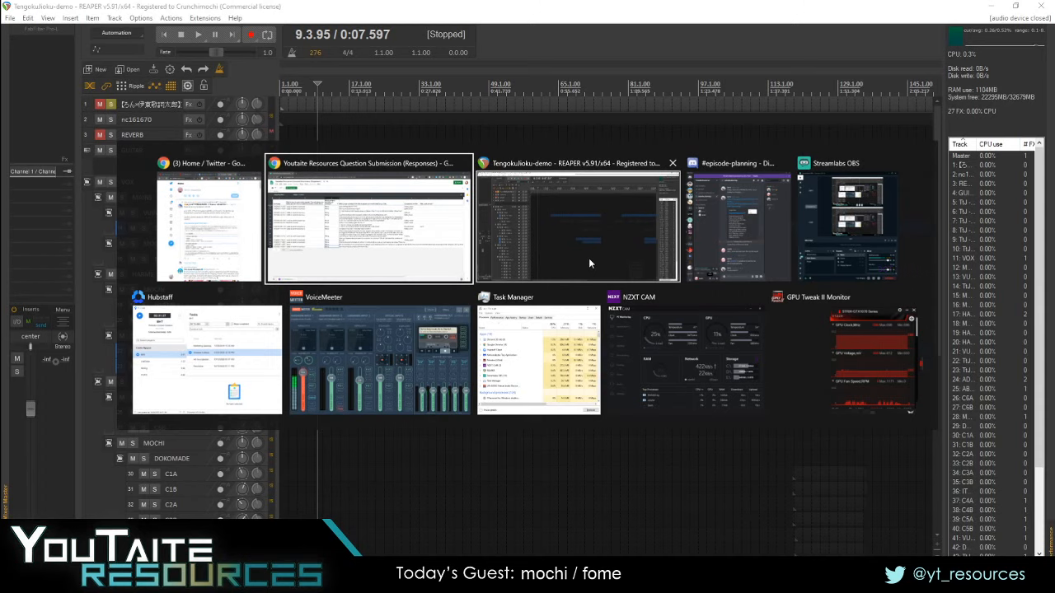
- Switch to the TengokuJioku-demo project window in REAPER
left_click(589, 256)
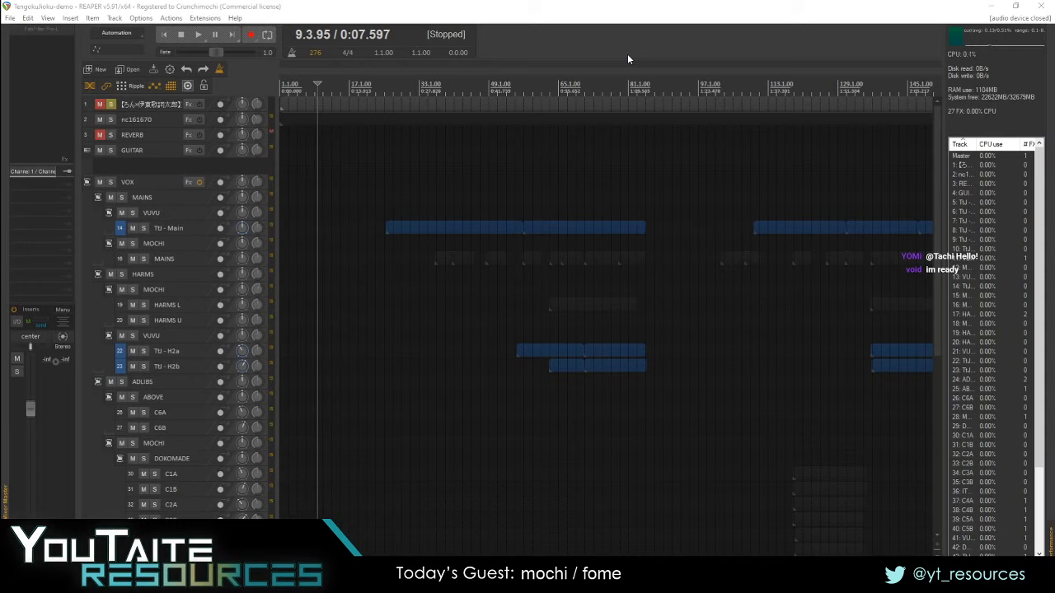
left_click(547, 45)
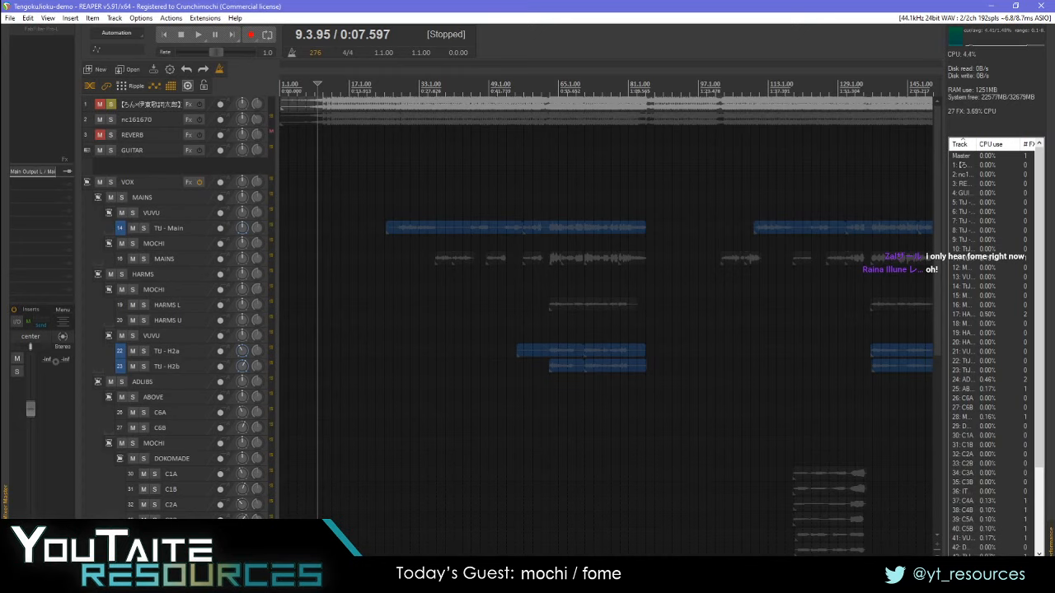
key("alt+Tab")
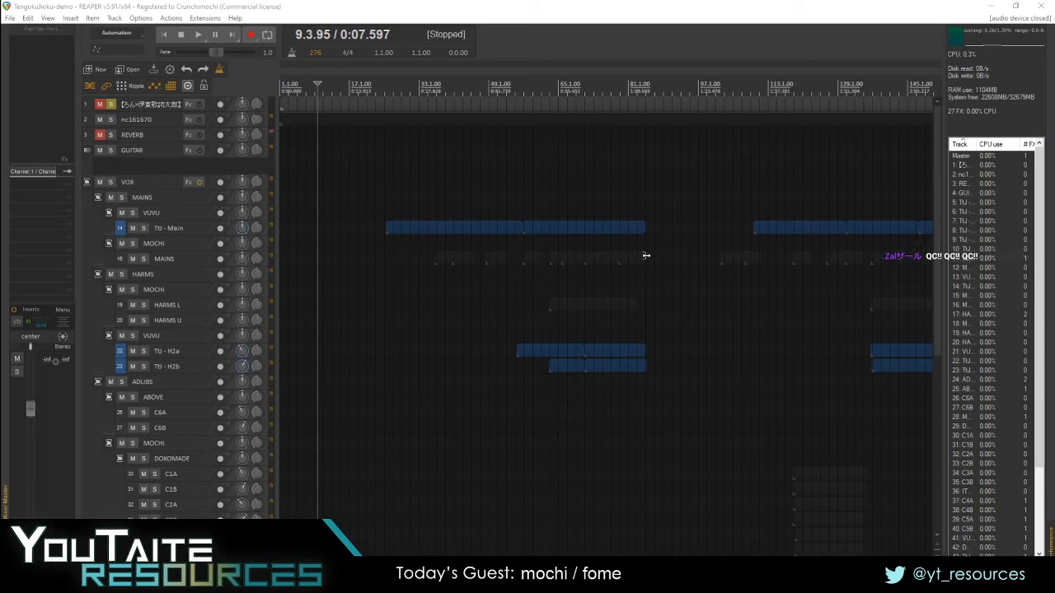
left_click(640, 26)
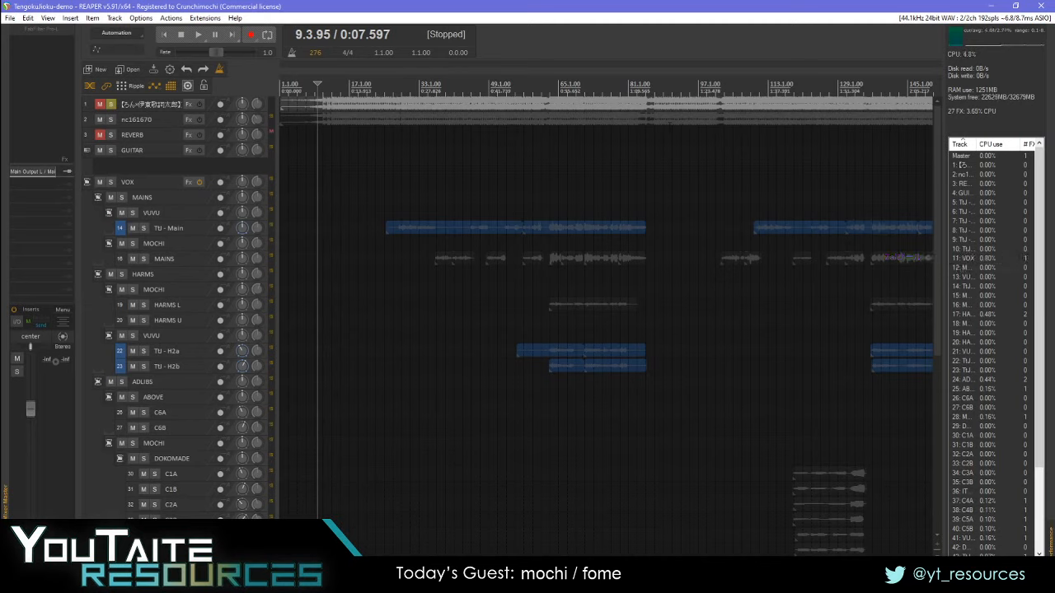
left_click(116, 24)
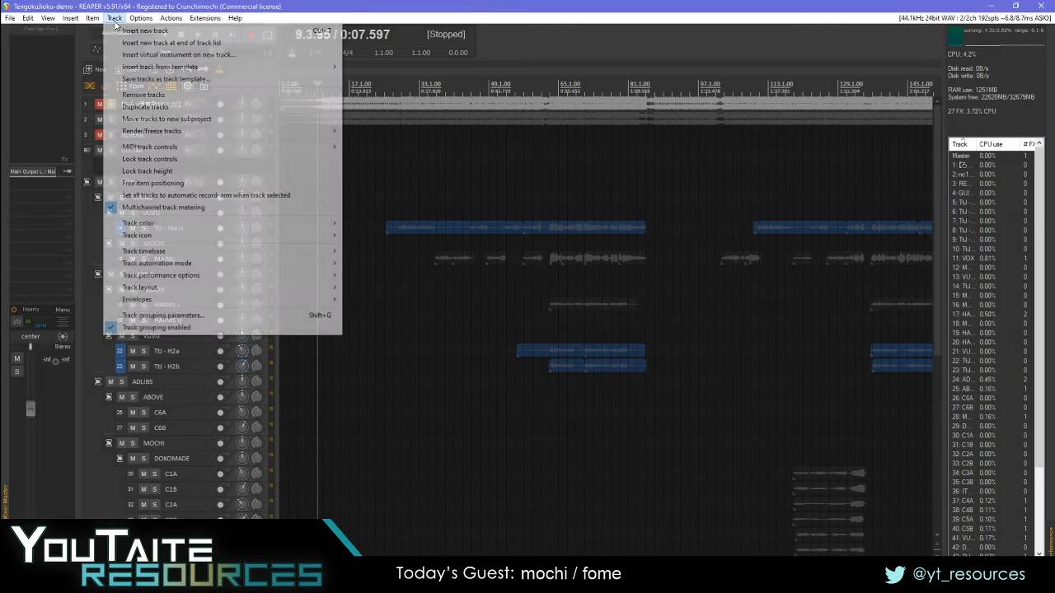
left_click(115, 24)
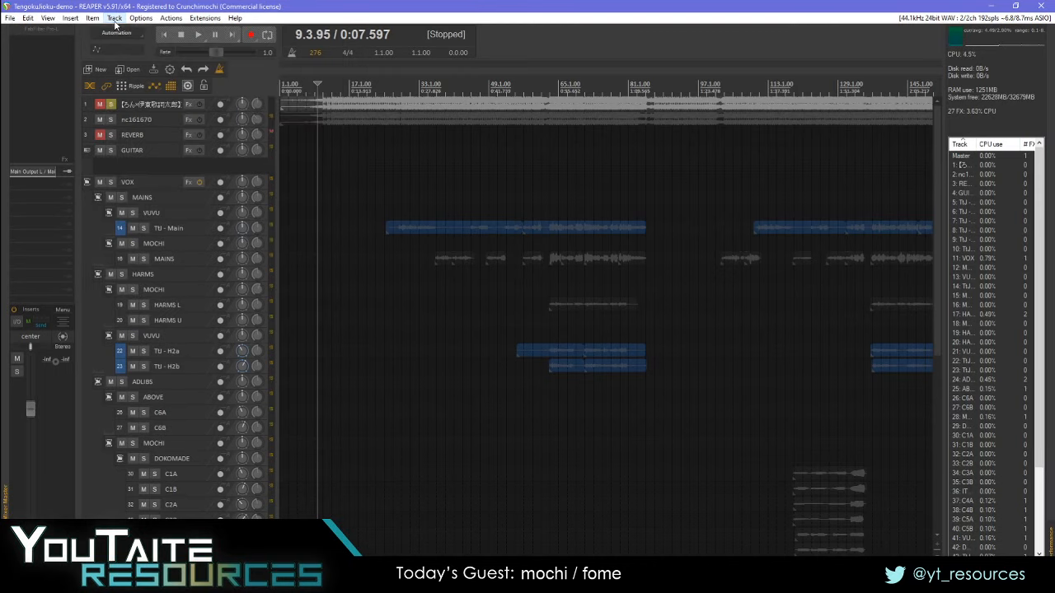
left_click(115, 25)
left_click(115, 25)
- Try the Default interface theme for comparison and restore the HYDRA theme
left_click(12, 20)
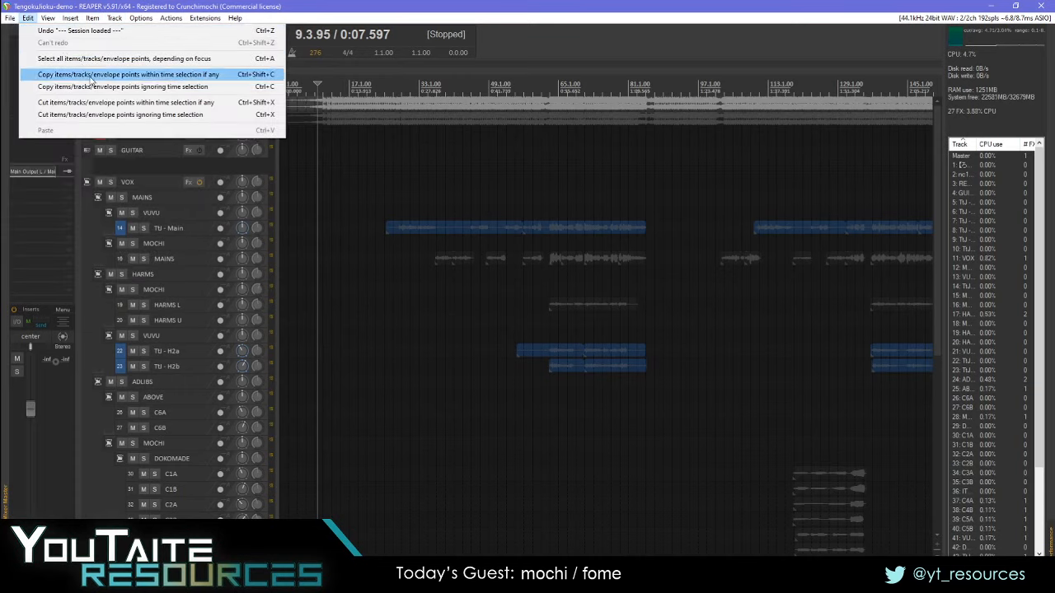
mouse_move(110, 21)
mouse_move(147, 23)
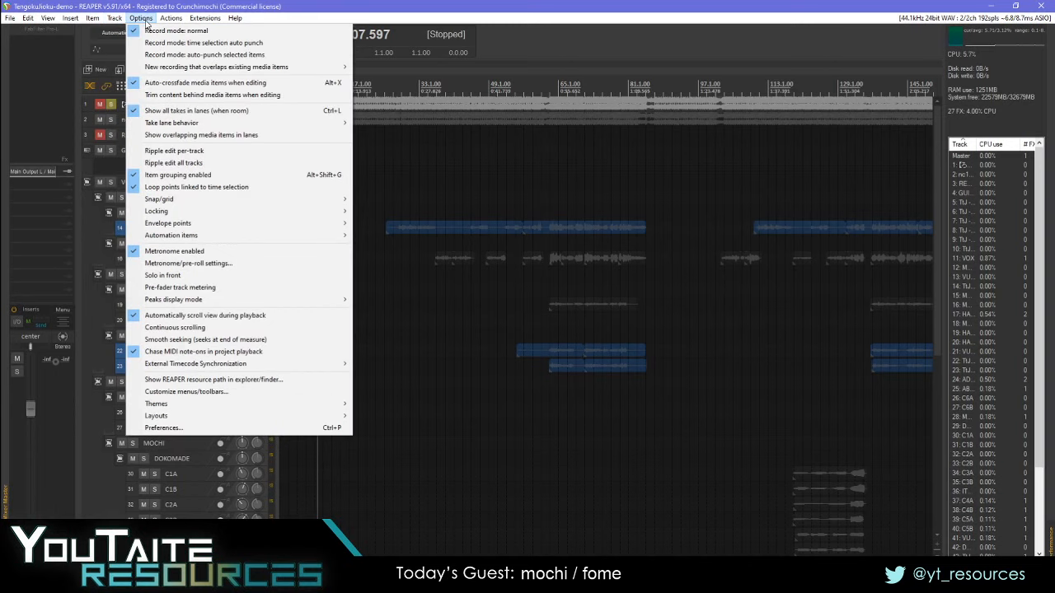
mouse_move(257, 416)
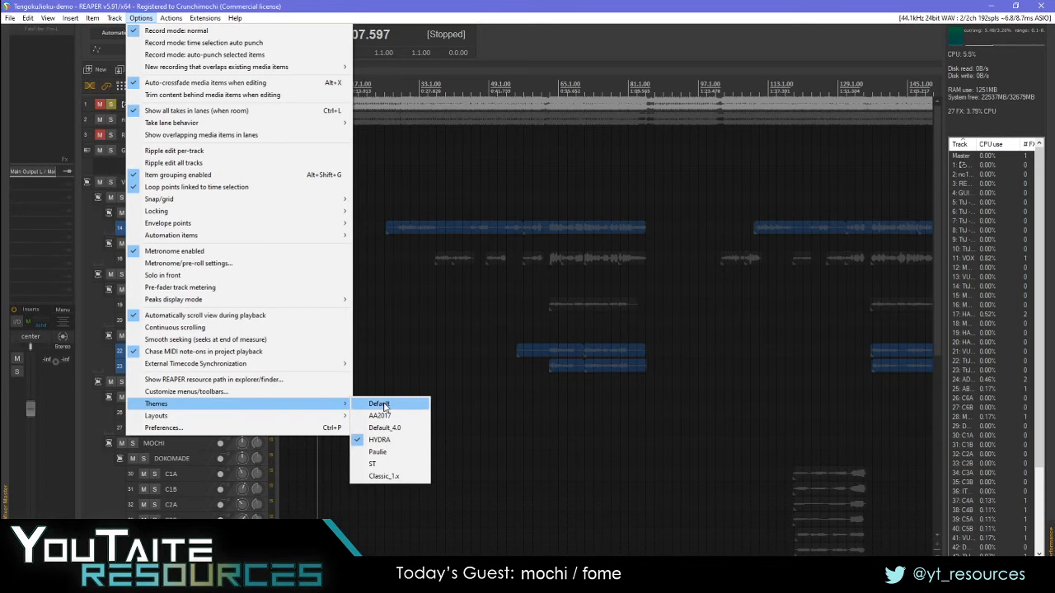
left_click(380, 404)
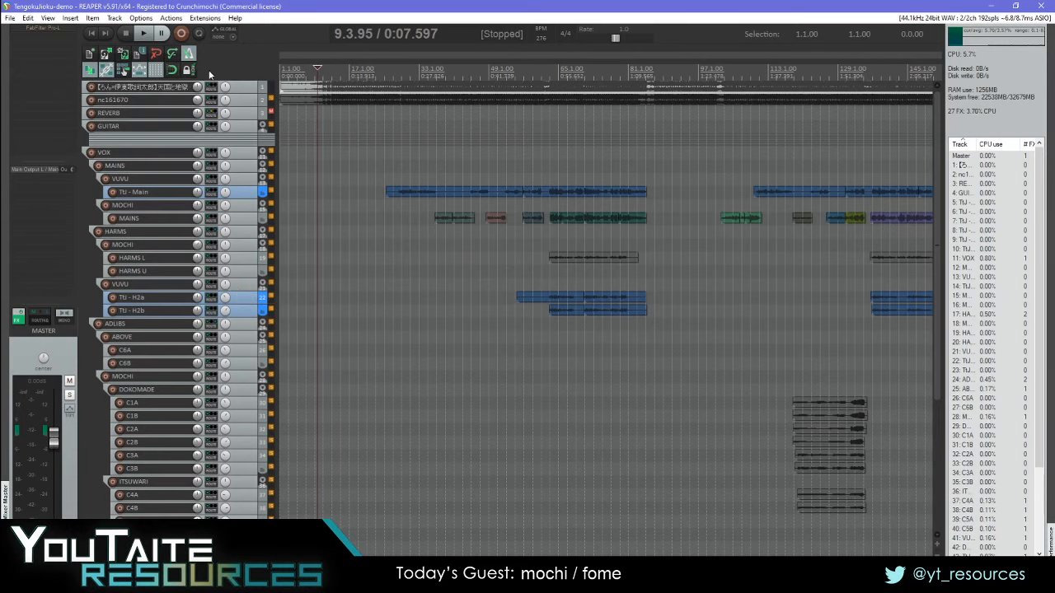
left_click(115, 17)
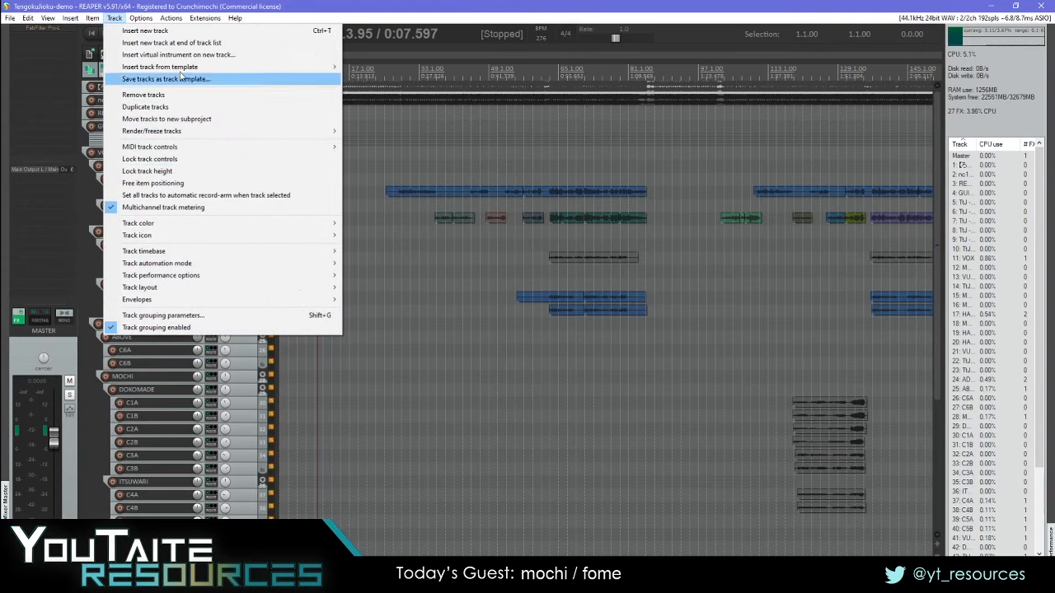
mouse_move(147, 23)
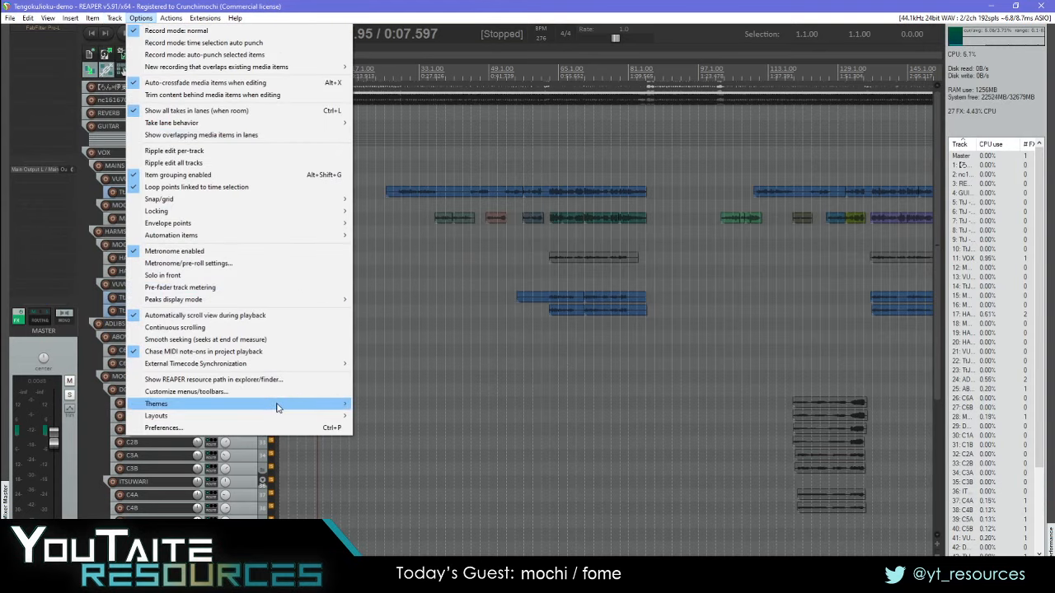
mouse_move(277, 405)
left_click(403, 440)
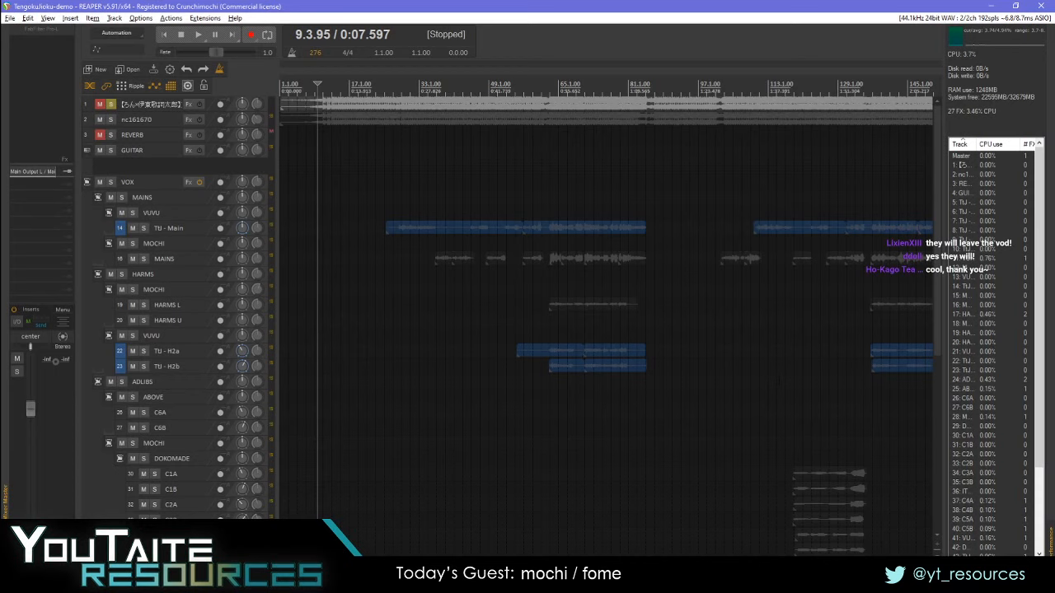
- Review the project settings, including the default pitch shift modes and the timebase for items, envelopes and markers
key("alt+Return")
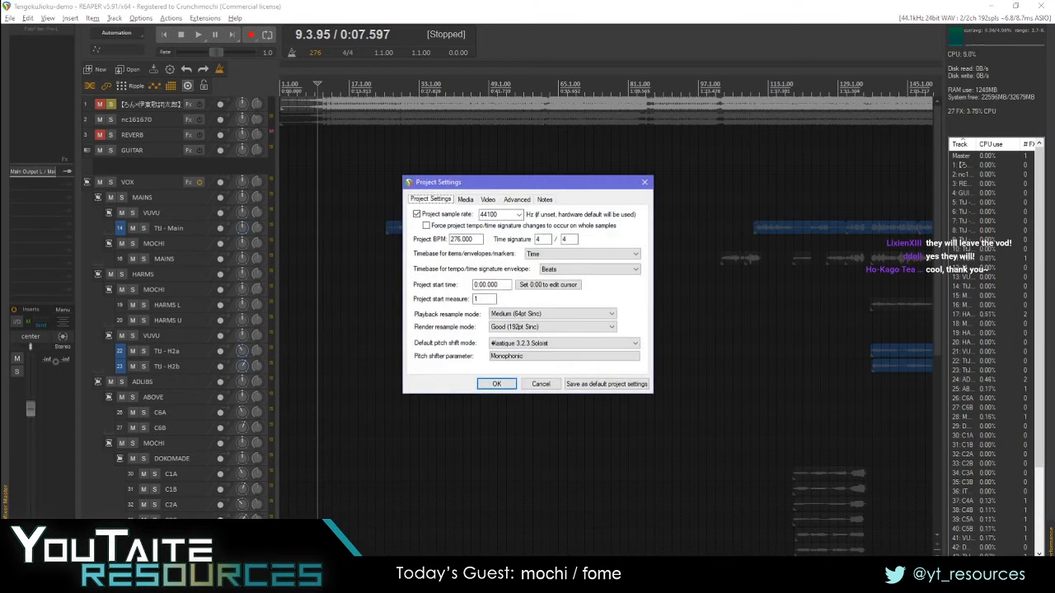
left_click(492, 384)
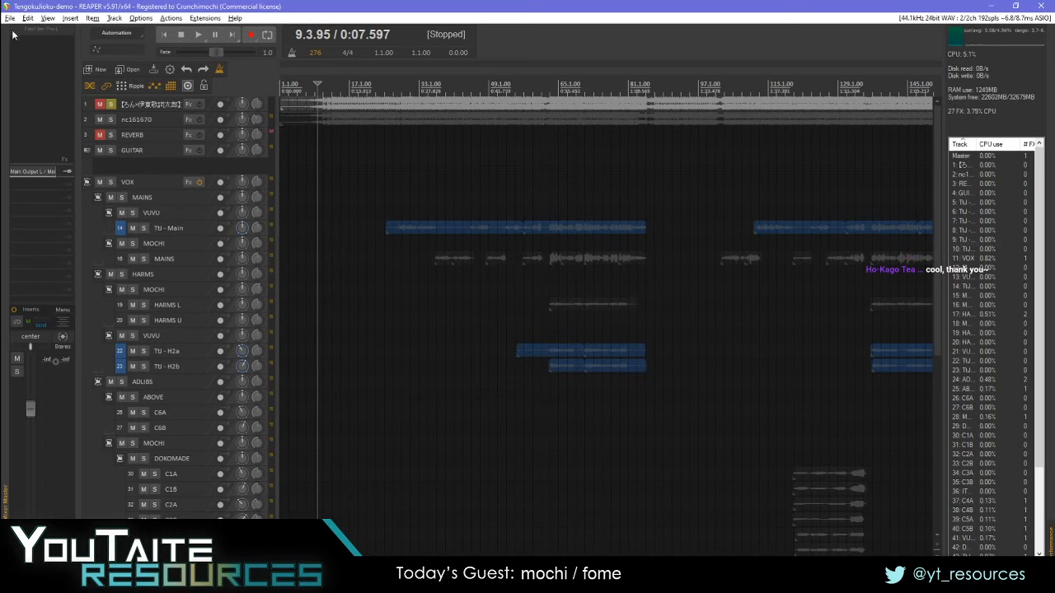
left_click(11, 18)
left_click(100, 170)
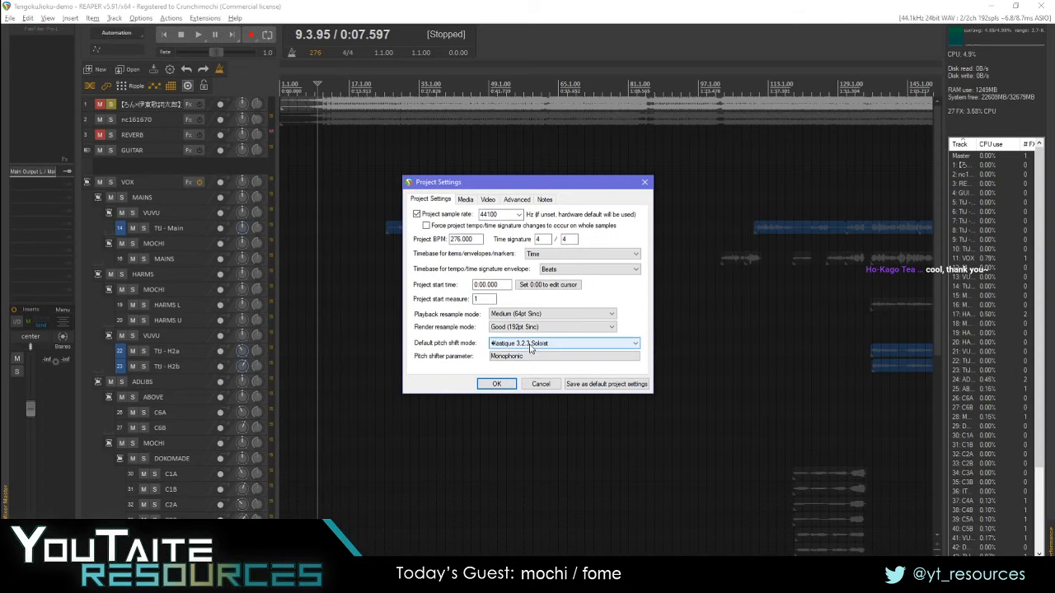
left_click(515, 344)
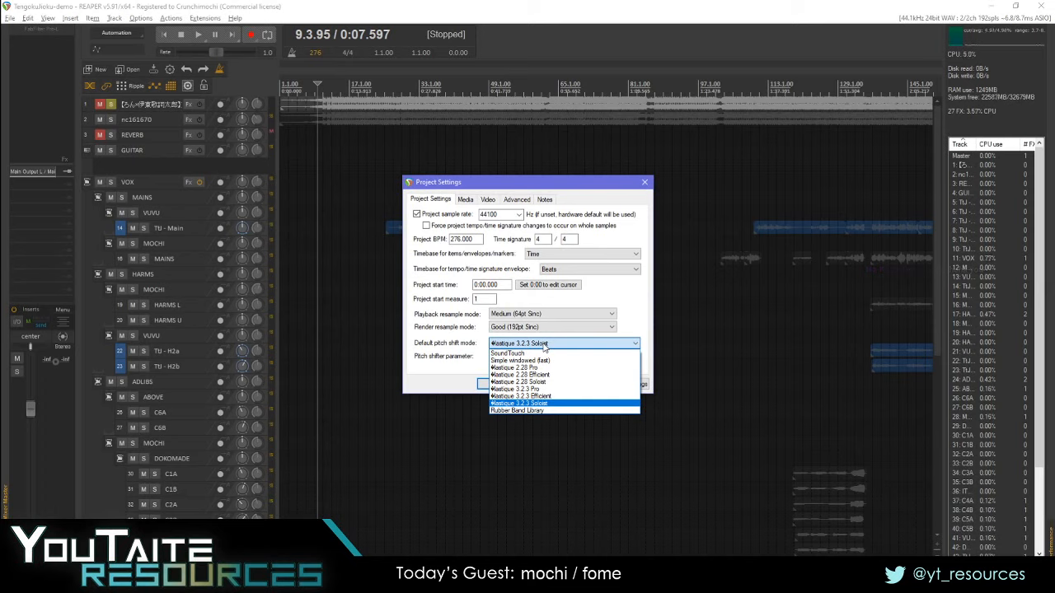
left_click(543, 347)
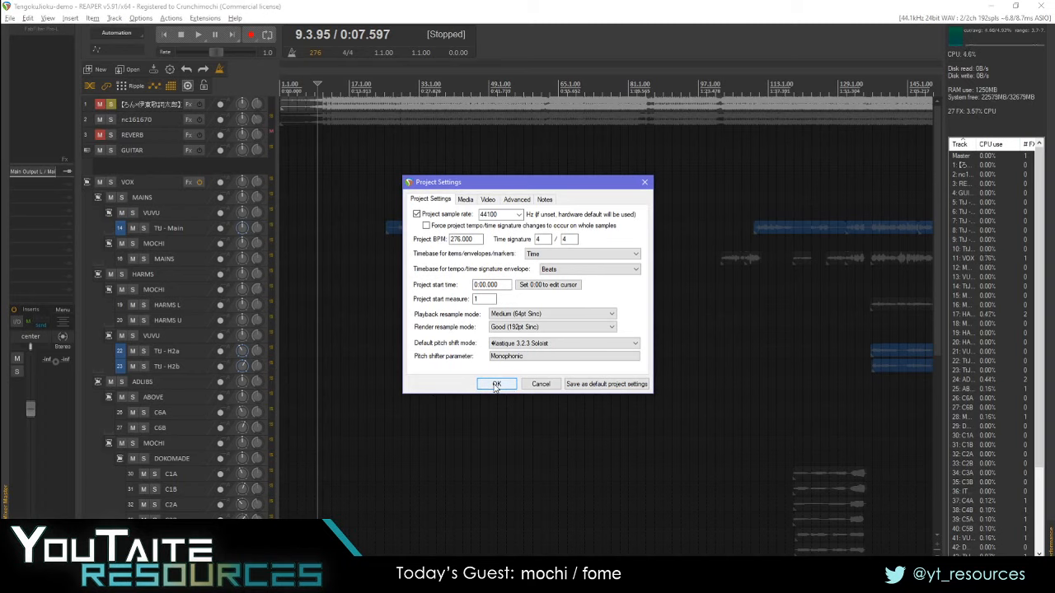
left_click(565, 257)
left_click(566, 257)
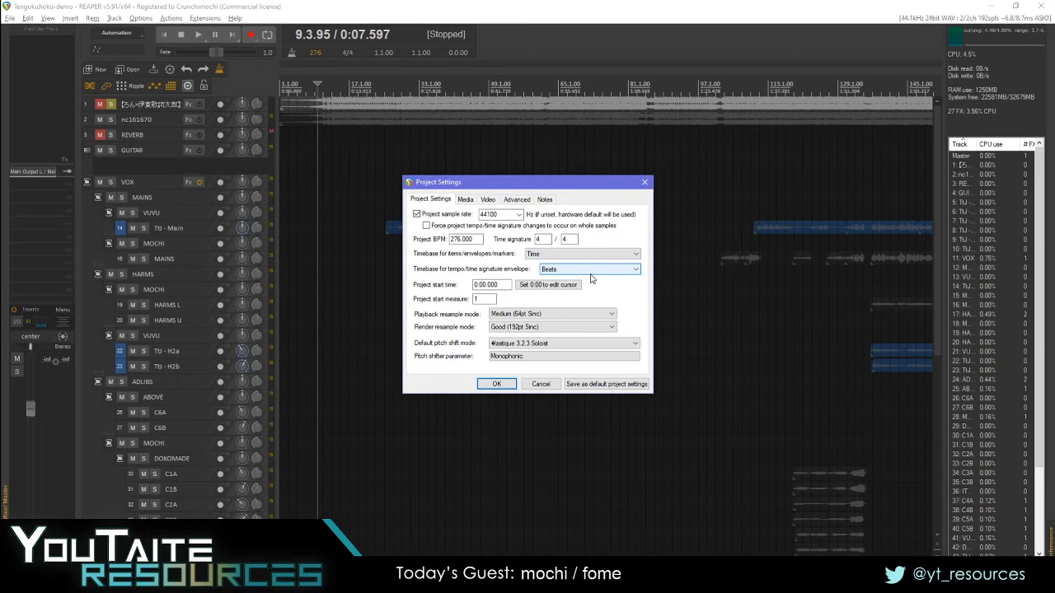
left_click(497, 384)
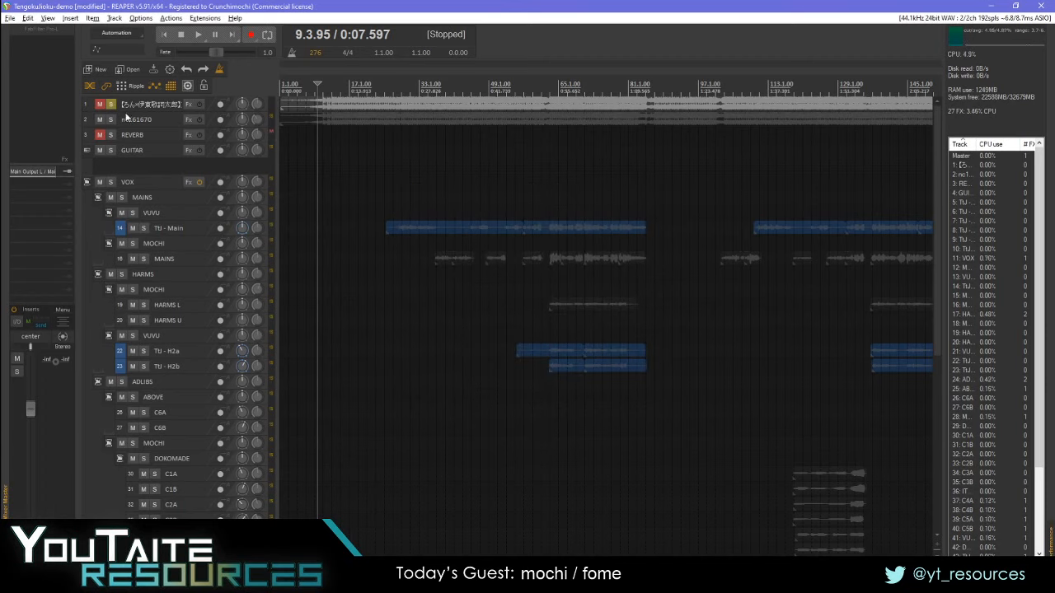
- Turn off solo on the first track
left_click(112, 105)
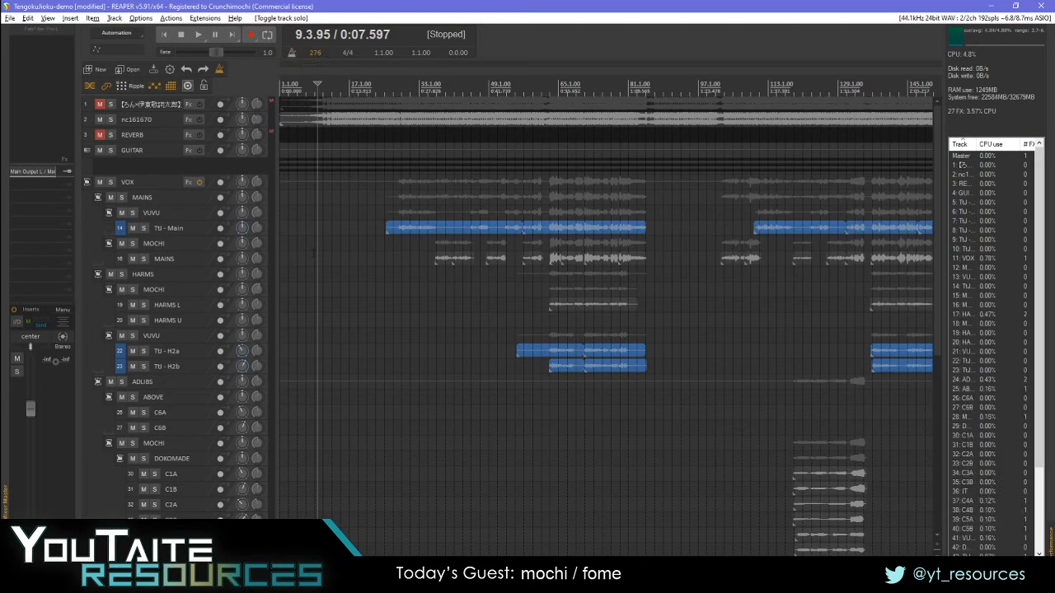
- Open a browser window and load the all8.com Tap for Beats Per Minute tool
mouse_move(426, 582)
key("alt+Tab")
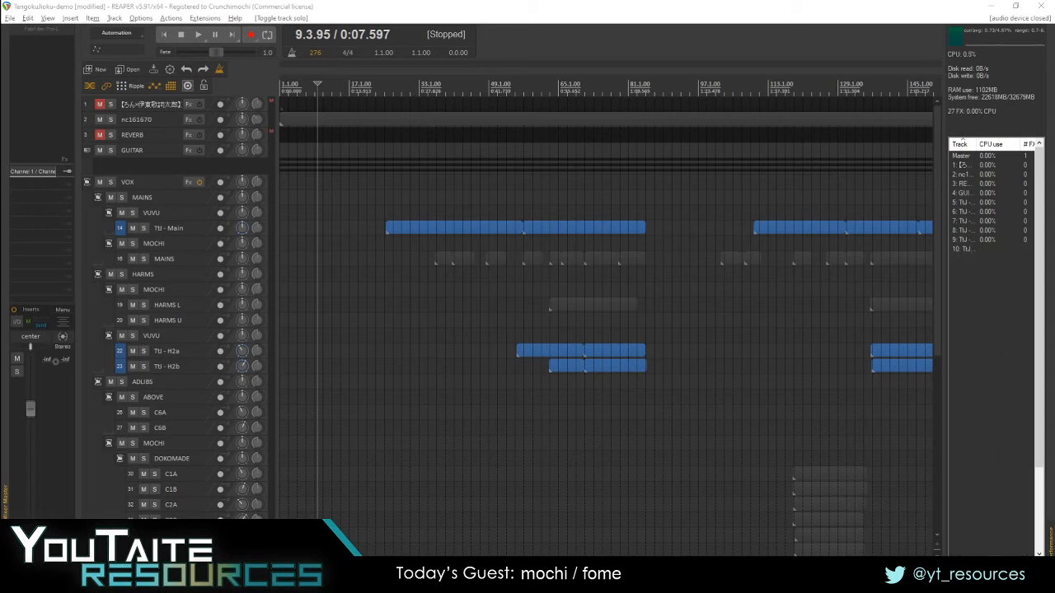
left_click(458, 545)
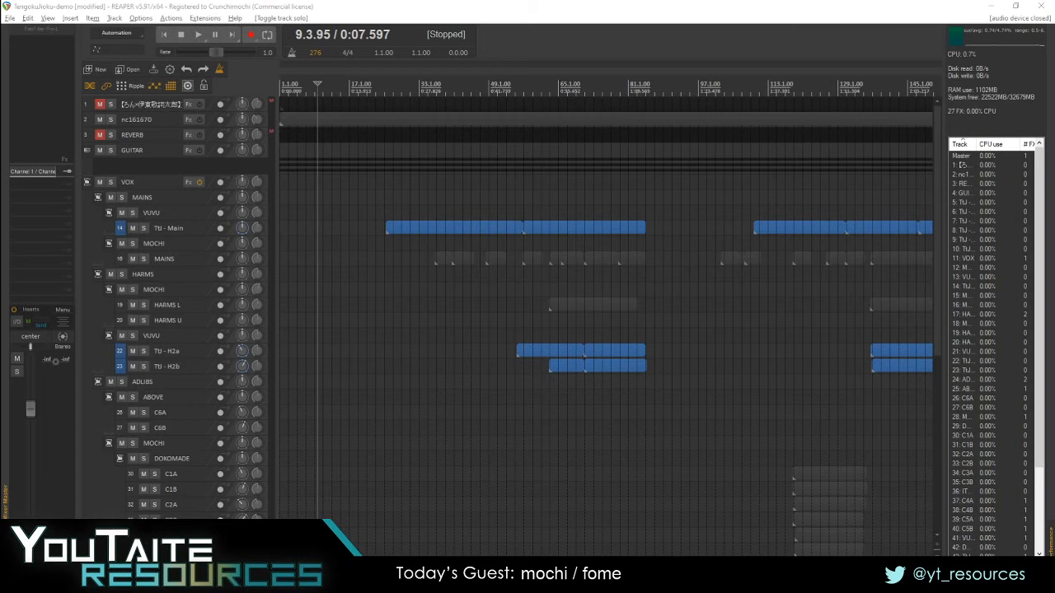
left_click_drag(322, 91, 396, 42)
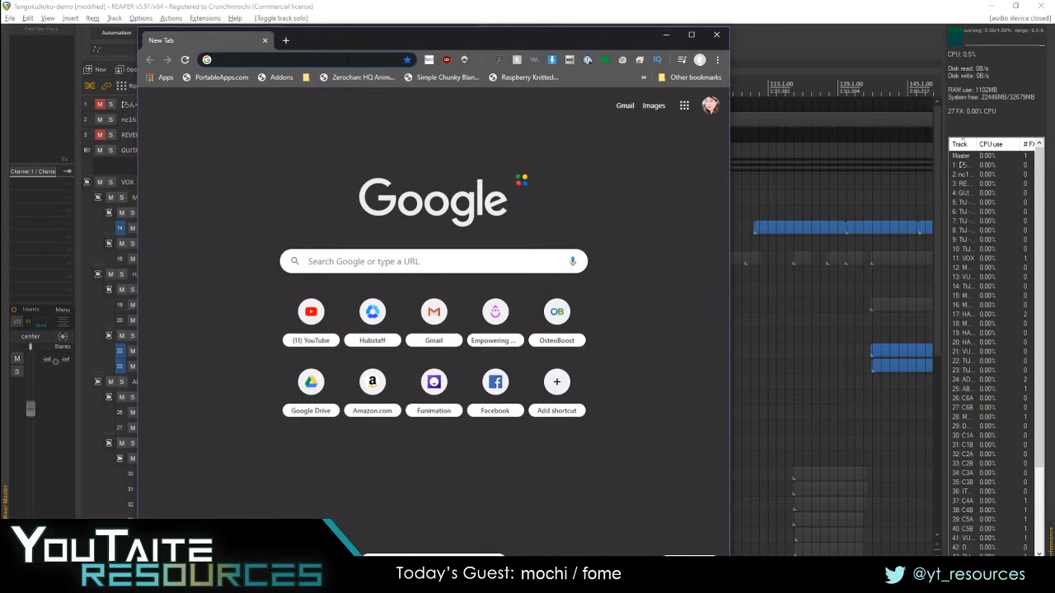
type("bpm")
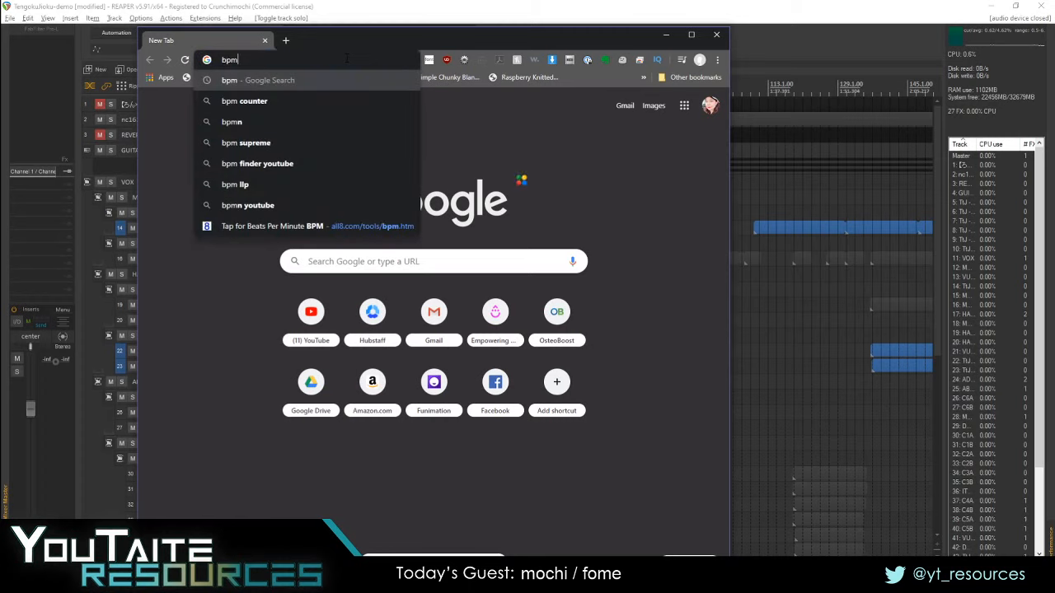
left_click(381, 224)
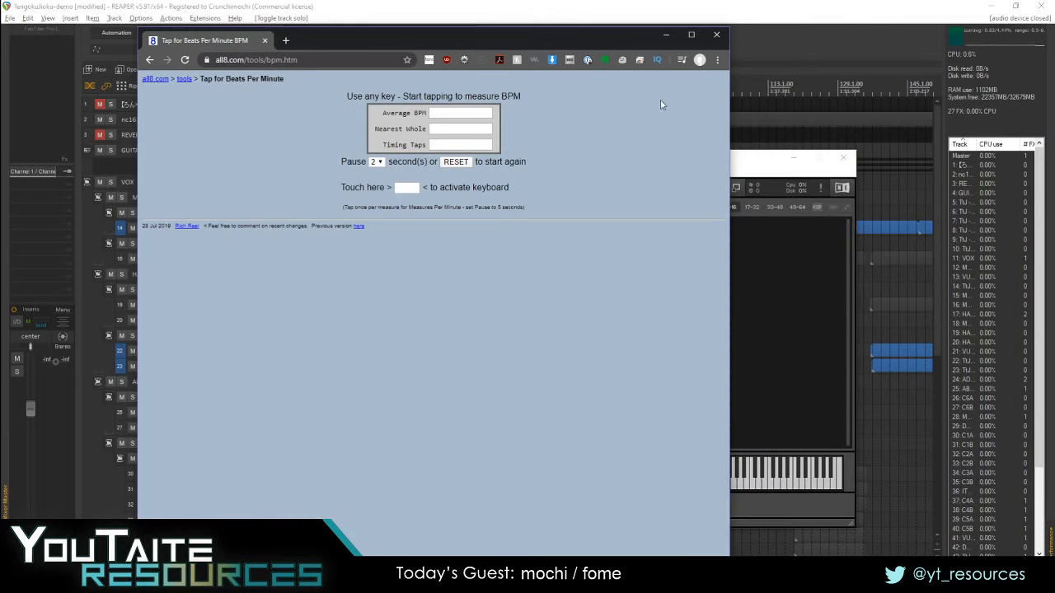
left_click(843, 158)
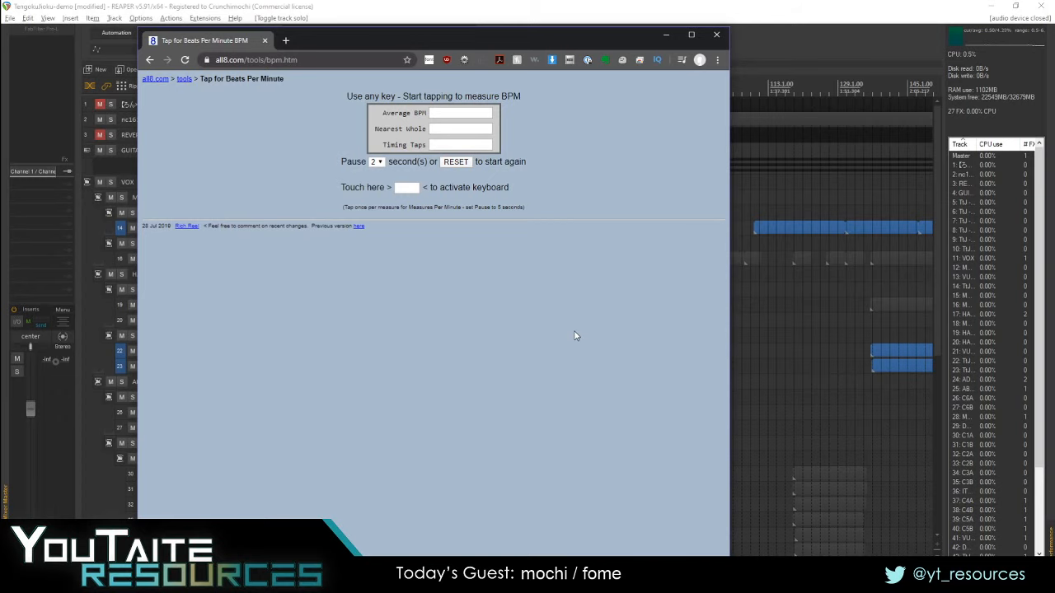
- Return to REAPER, solo the first track and play it from about 0:01.466
left_click(790, 41)
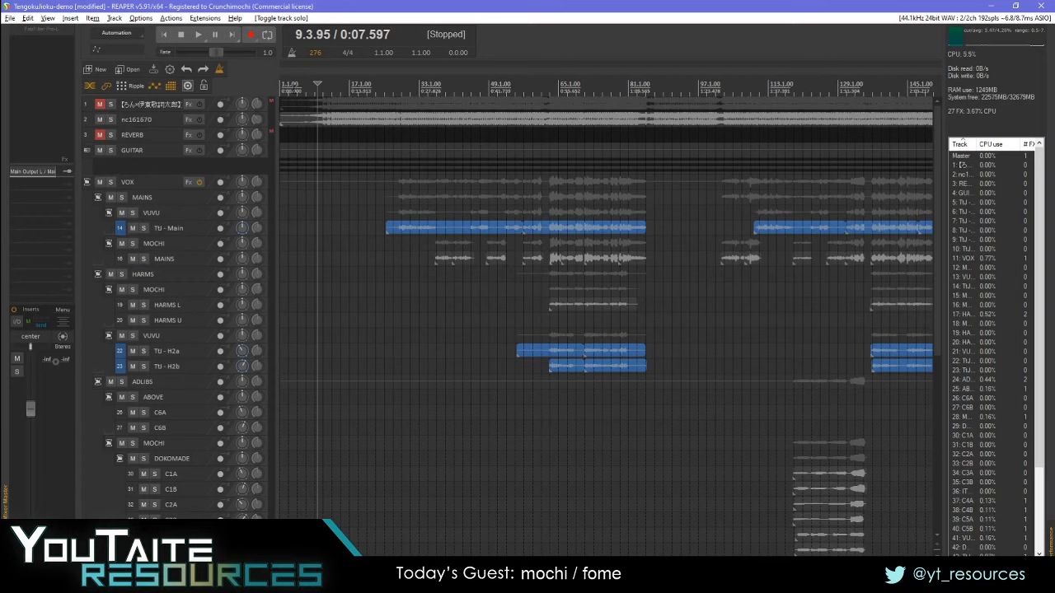
left_click(287, 87)
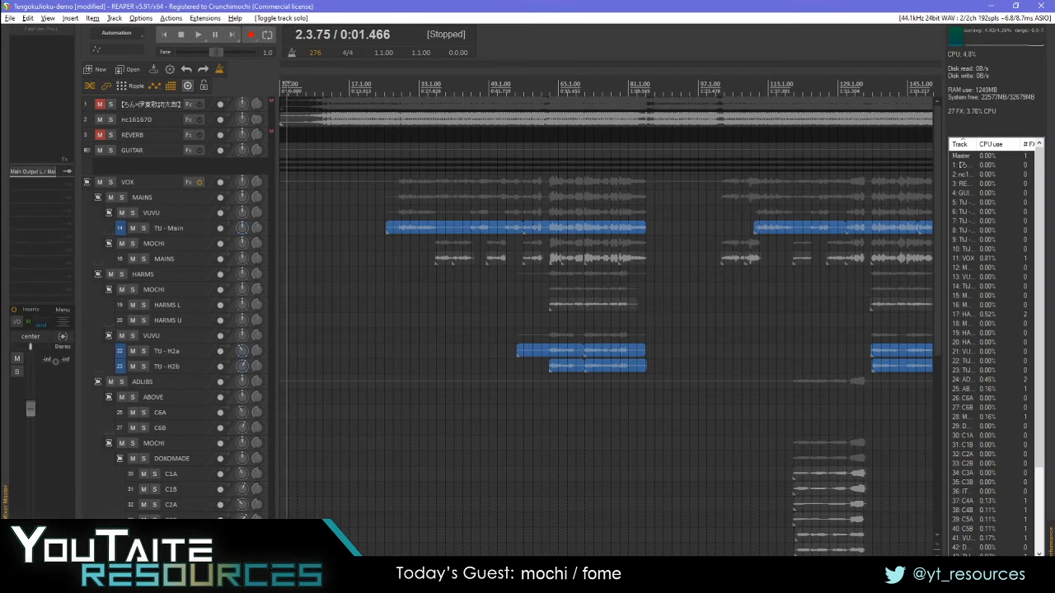
left_click(111, 104)
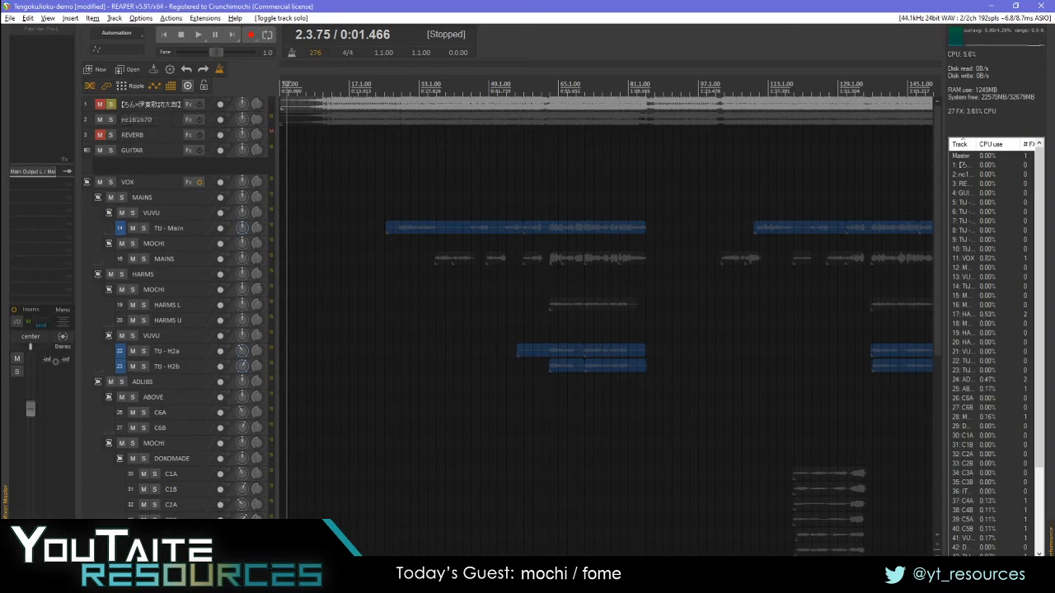
key("space")
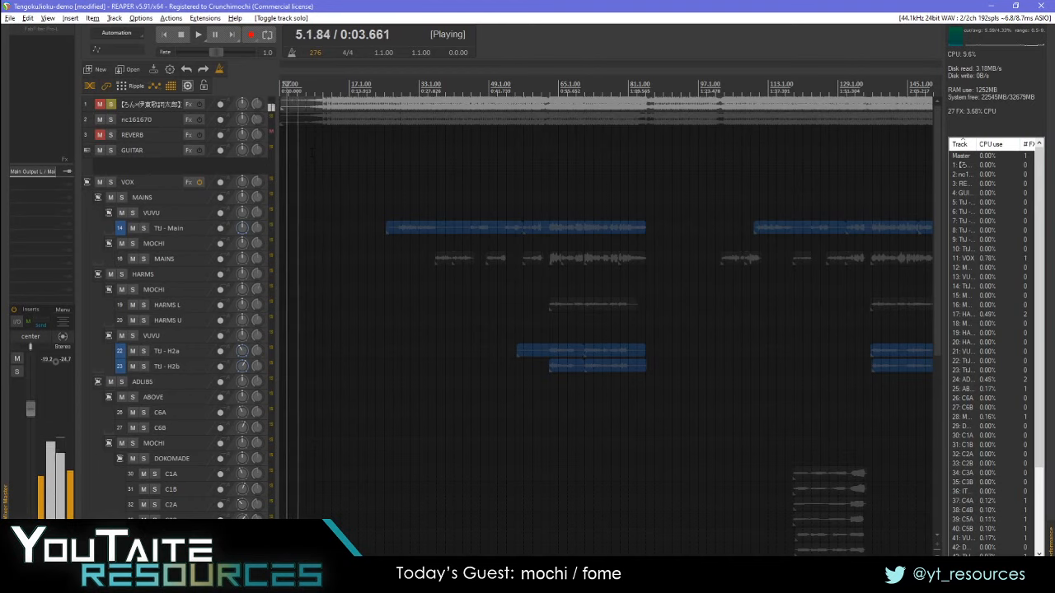
- Measure the song's tempo by tapping along in the Tap for Beats Per Minute tool, and return to REAPER
key("alt+Tab")
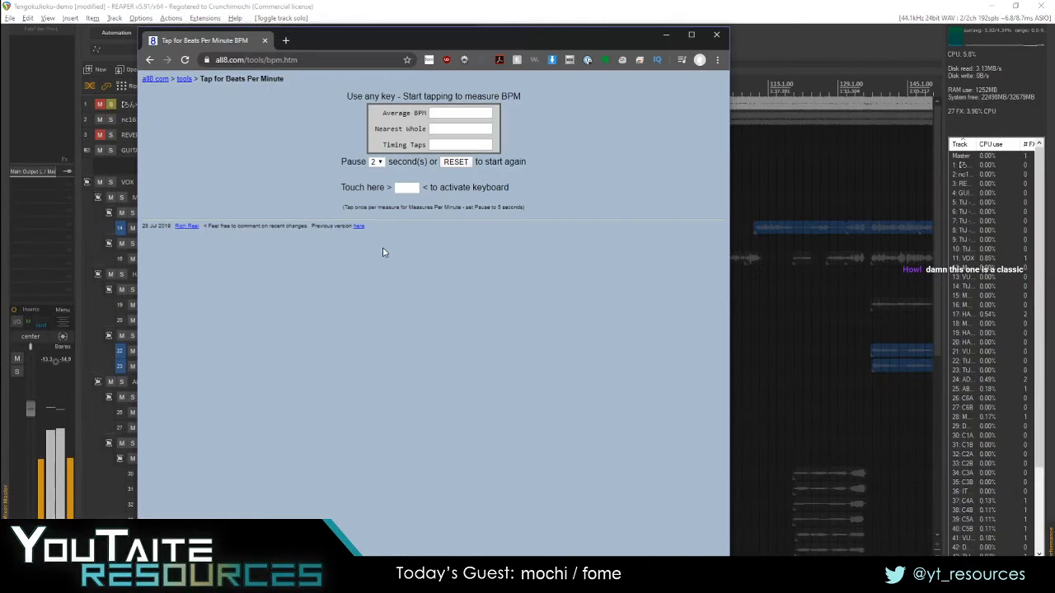
left_click(446, 8)
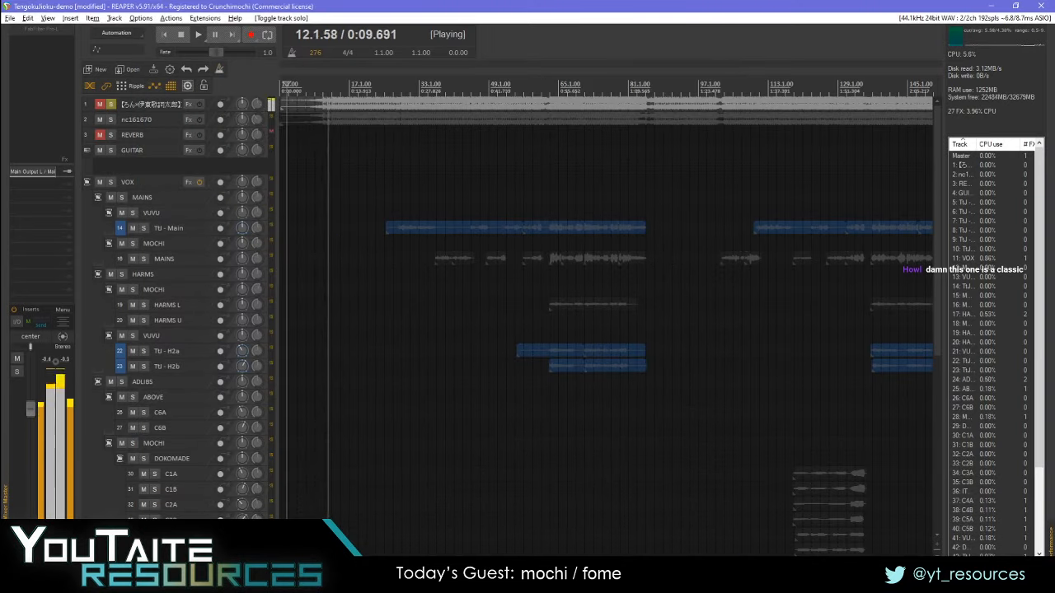
key("alt+Tab")
key("space")
key("space")
key("space")
key("space")
key("space")
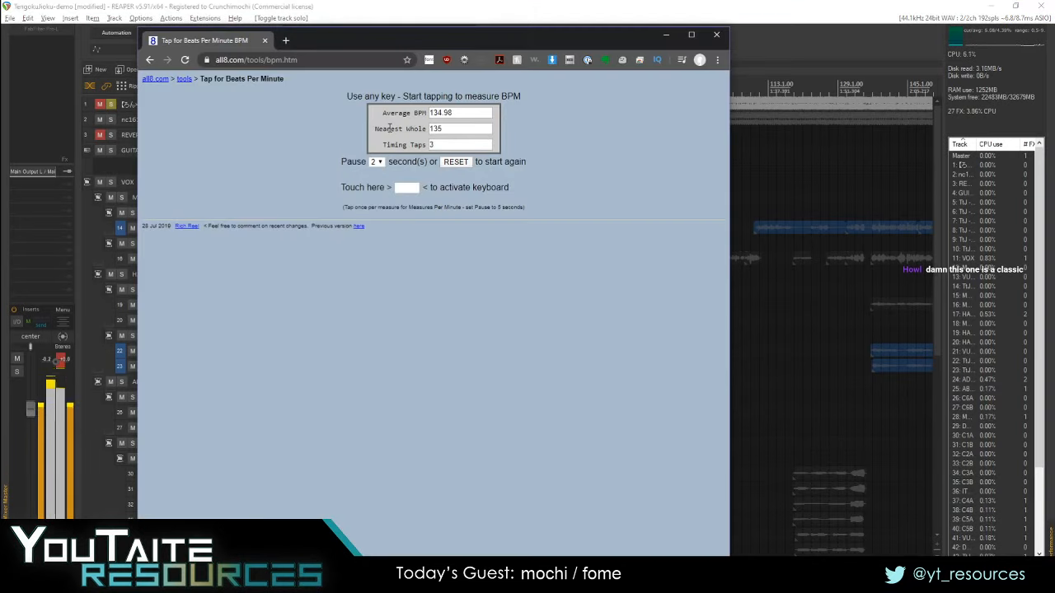
key("space")
key("space")
key("space")
key("space")
left_click(774, 61)
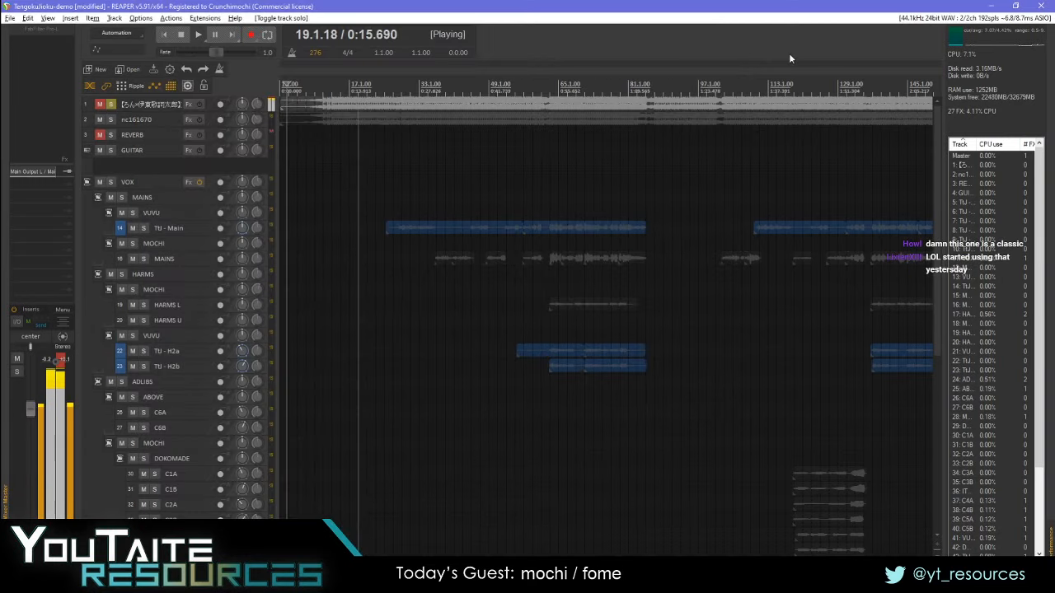
- Tap another beat in the Tap for Beats Per Minute tool, return to REAPER and stop playback
key("alt+Tab")
key("space")
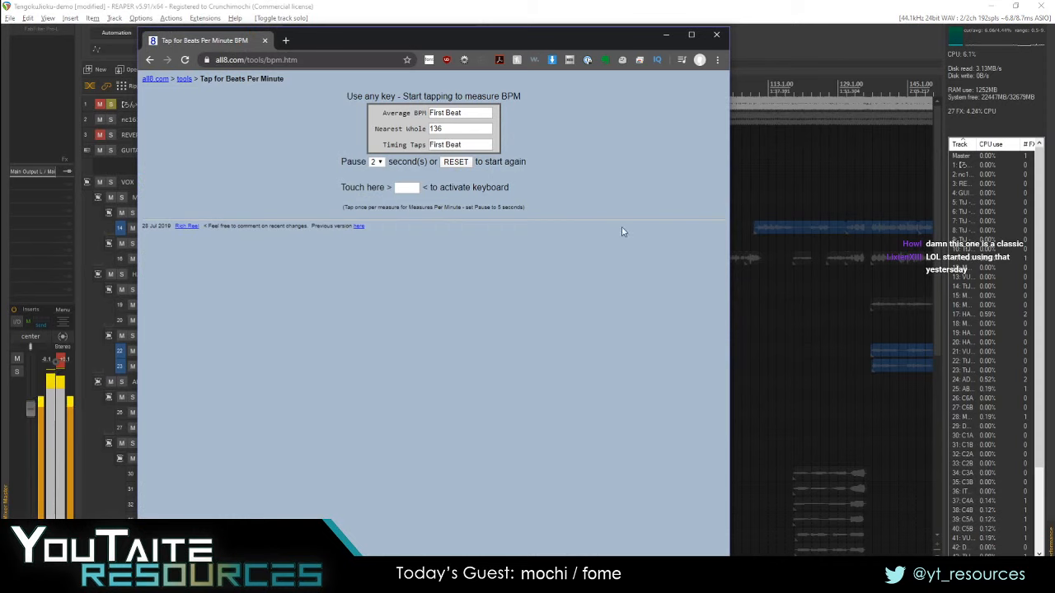
key("alt+Tab")
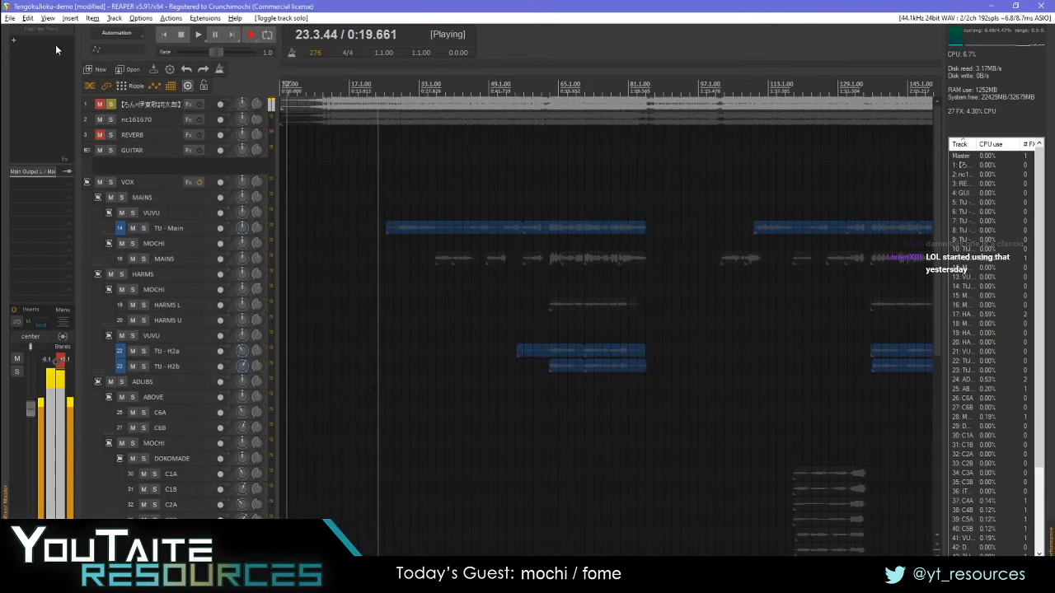
key("space")
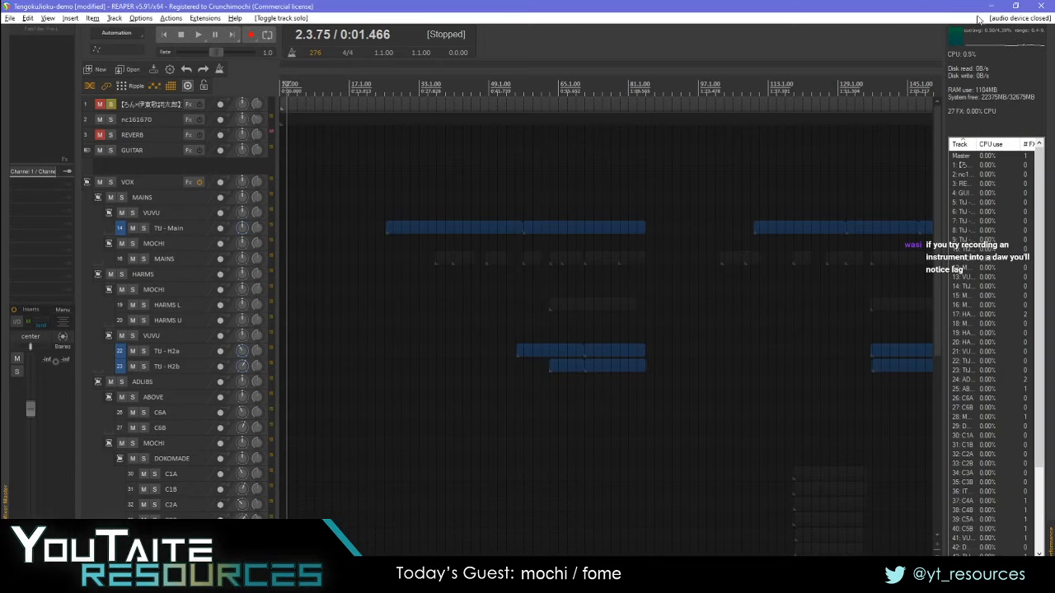
- Set the audio device to the ASIO system with the Voicemeeter AUX Virtual ASIO driver in the preferences
key("ctrl+p")
left_click(560, 181)
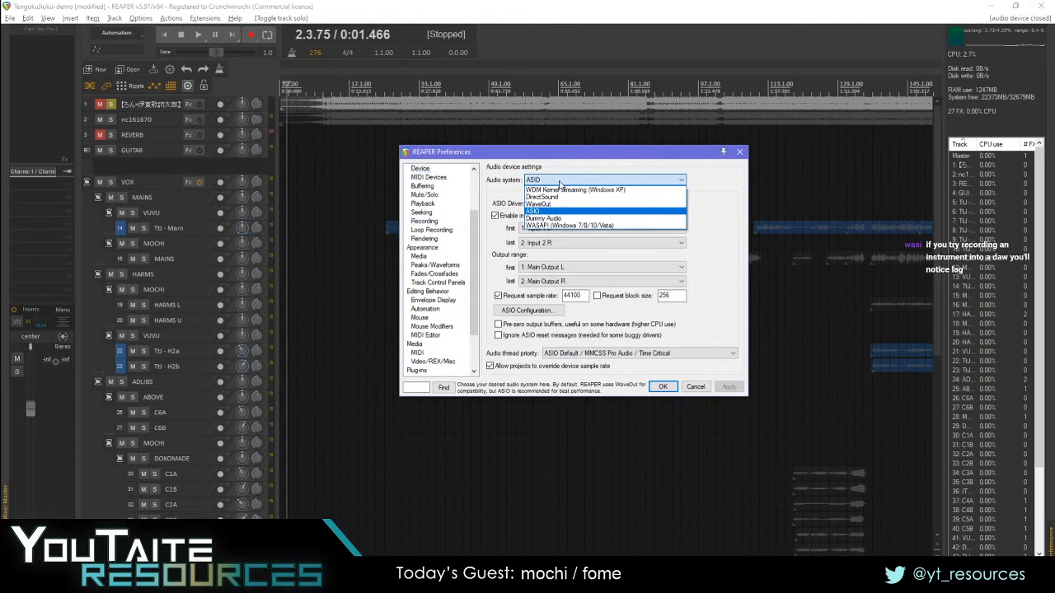
left_click(576, 211)
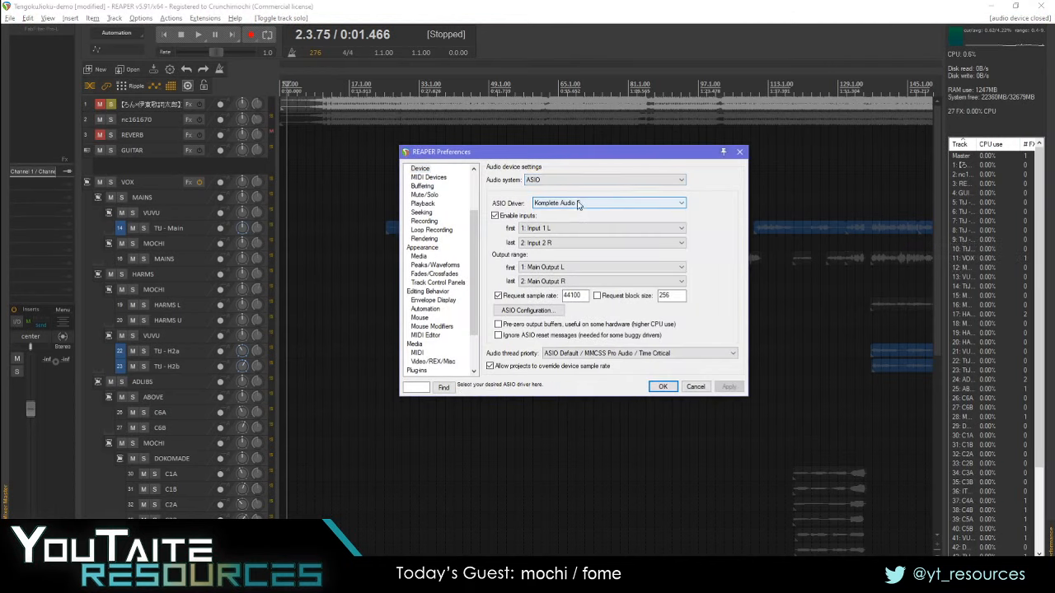
left_click(579, 203)
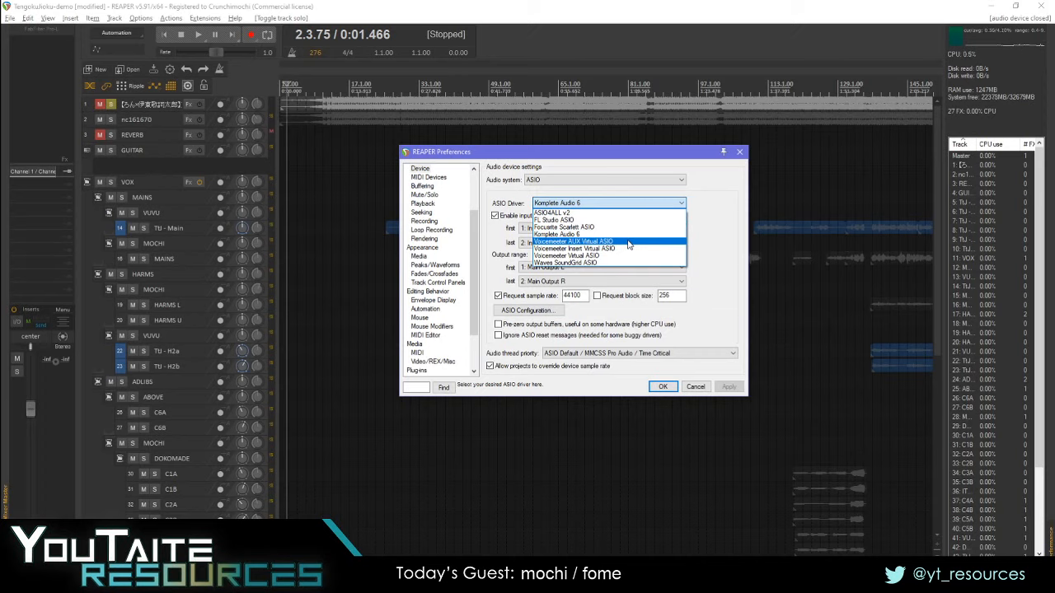
left_click(582, 203)
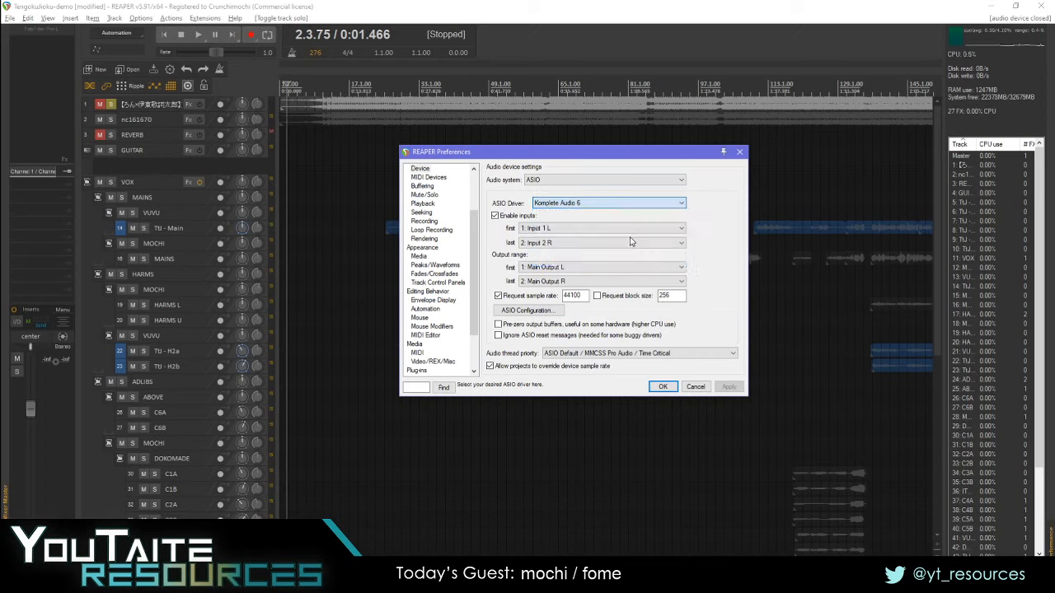
left_click(582, 202)
left_click(567, 244)
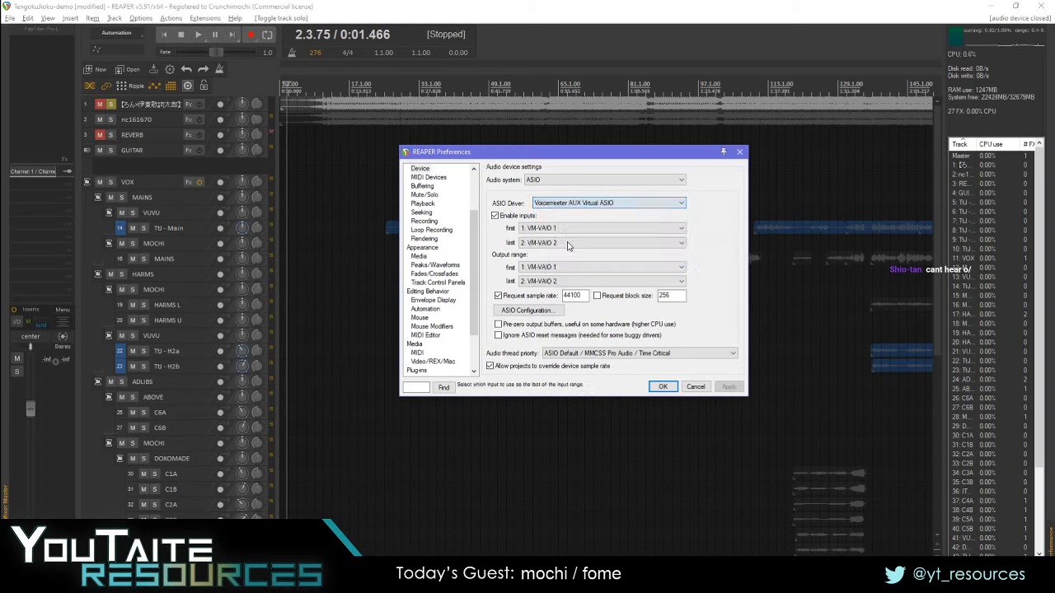
left_click(664, 388)
- Play the soloed first track from 0:01.466 to test the new audio output, and stop playback
key("space")
key("alt+Tab")
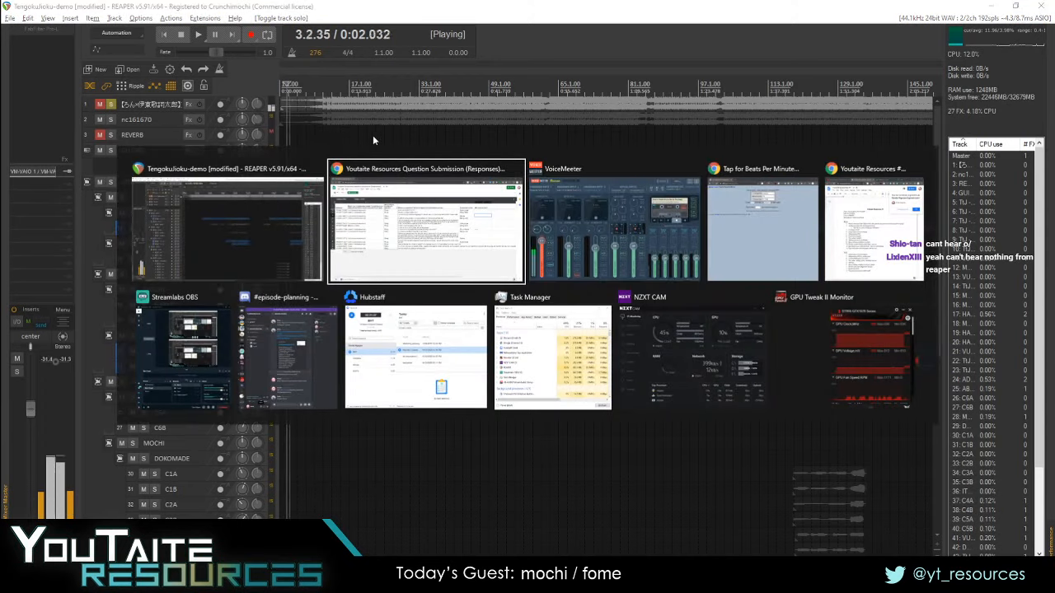
key("Escape")
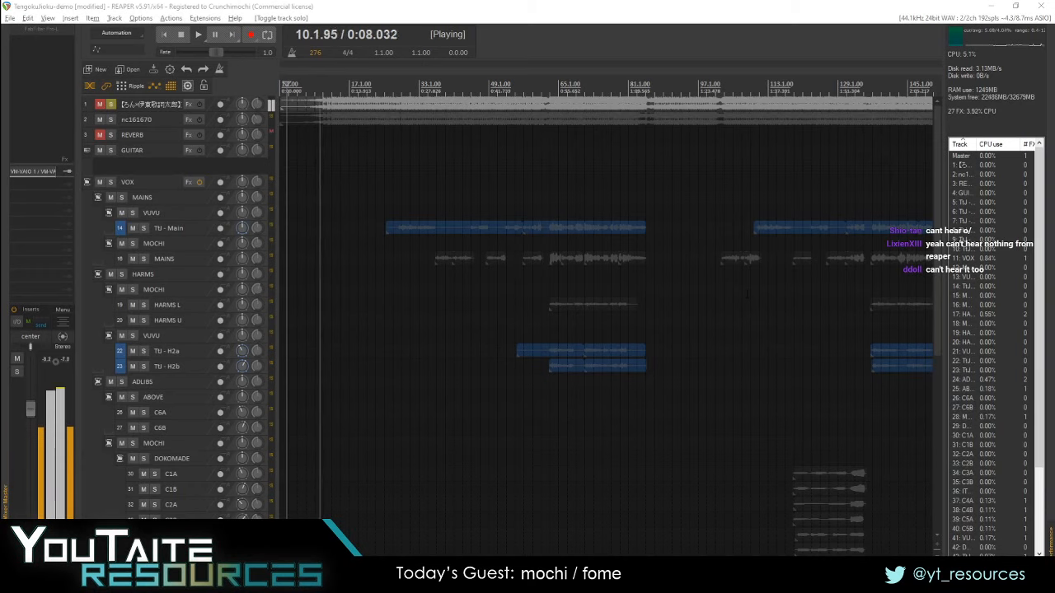
left_click(636, 34)
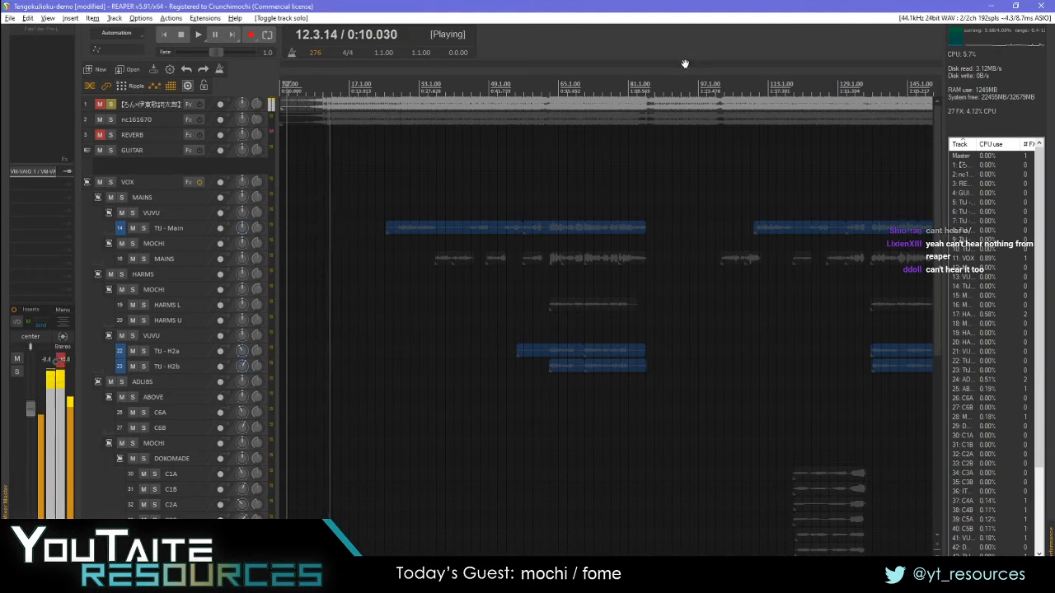
key("space")
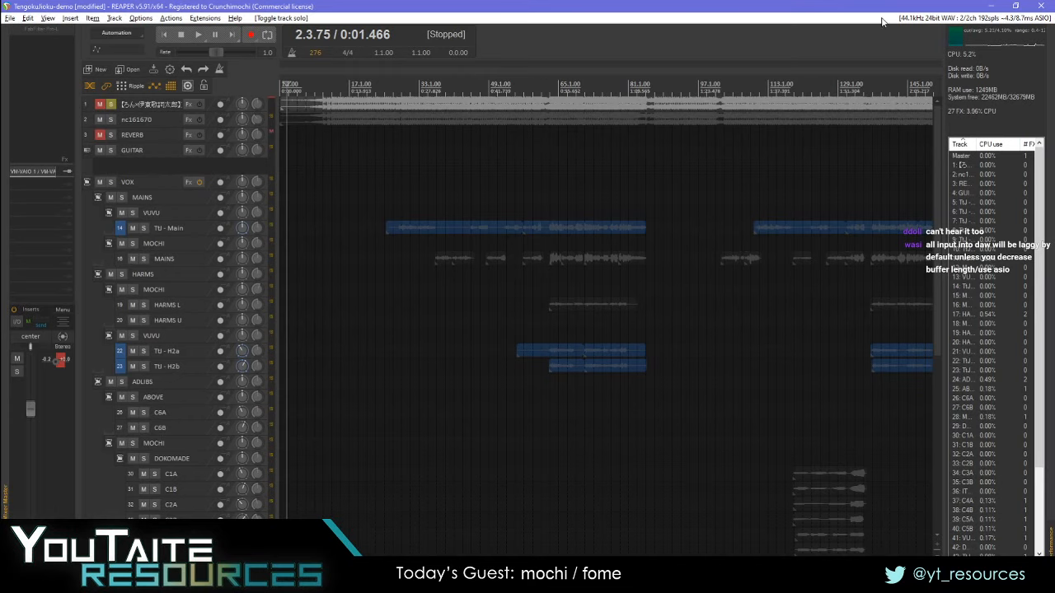
- Test playback of the soloed first track again from about 0:33.653, and stop it
left_click(450, 110)
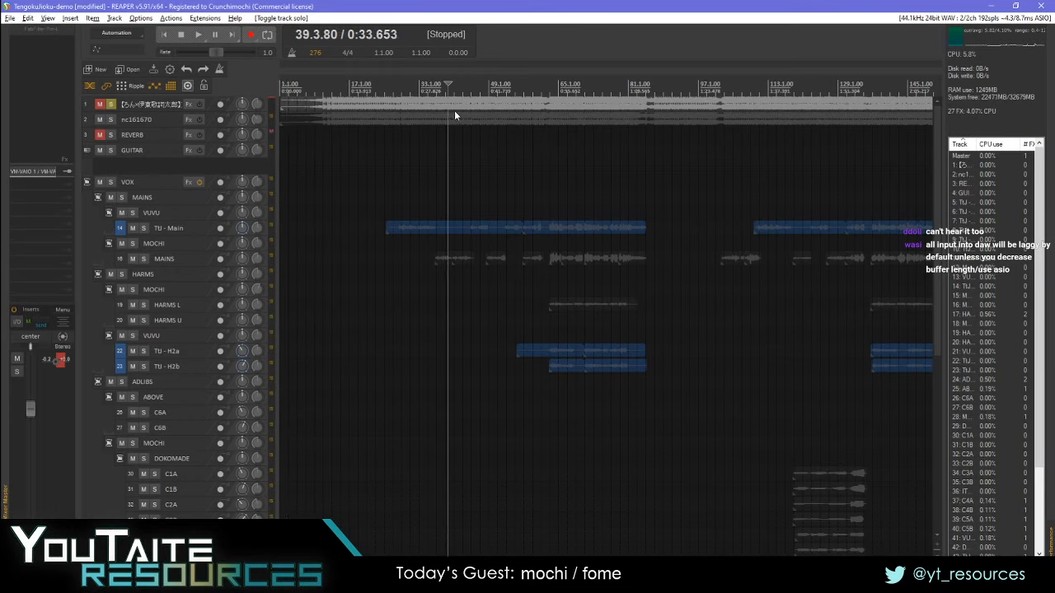
key("space")
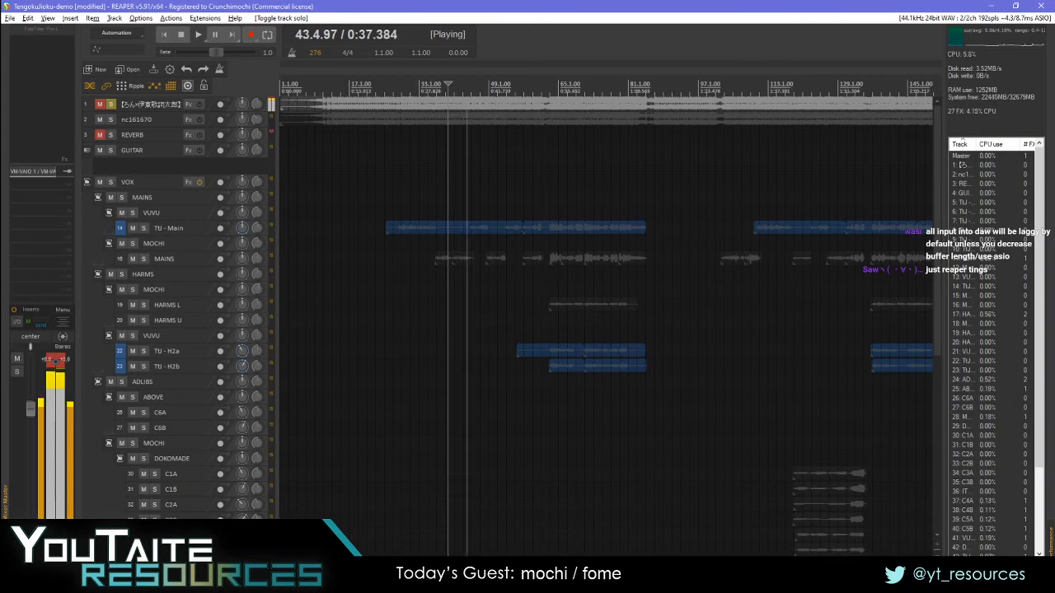
key("space")
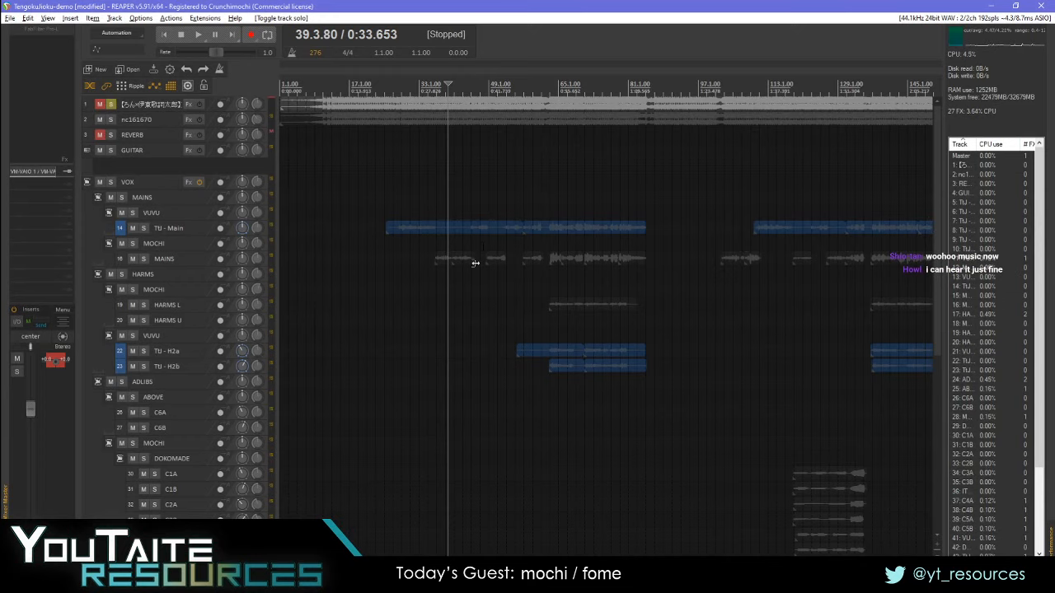
key("alt+Tab")
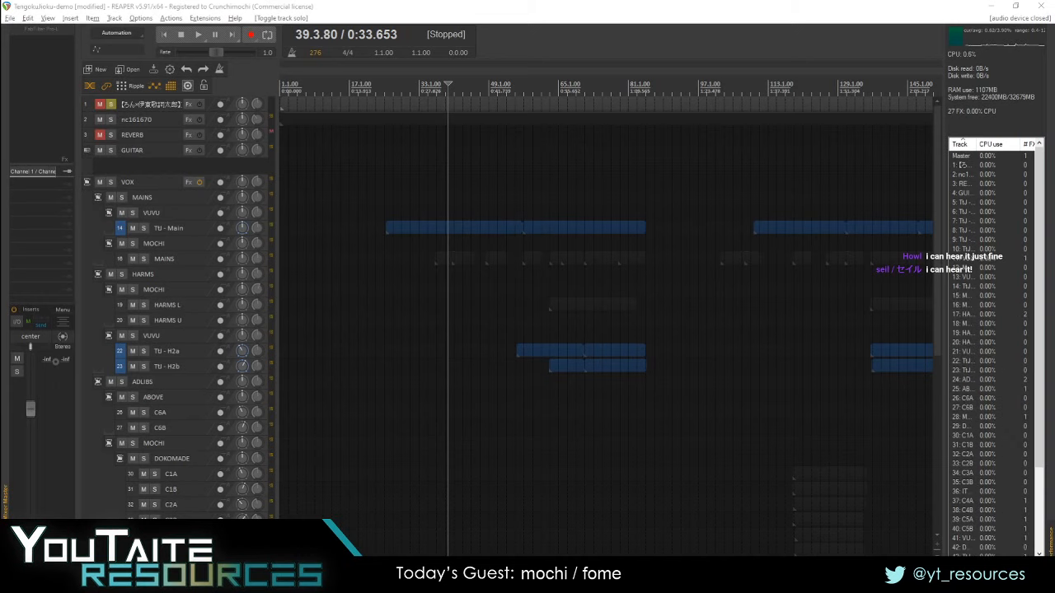
left_click(594, 32)
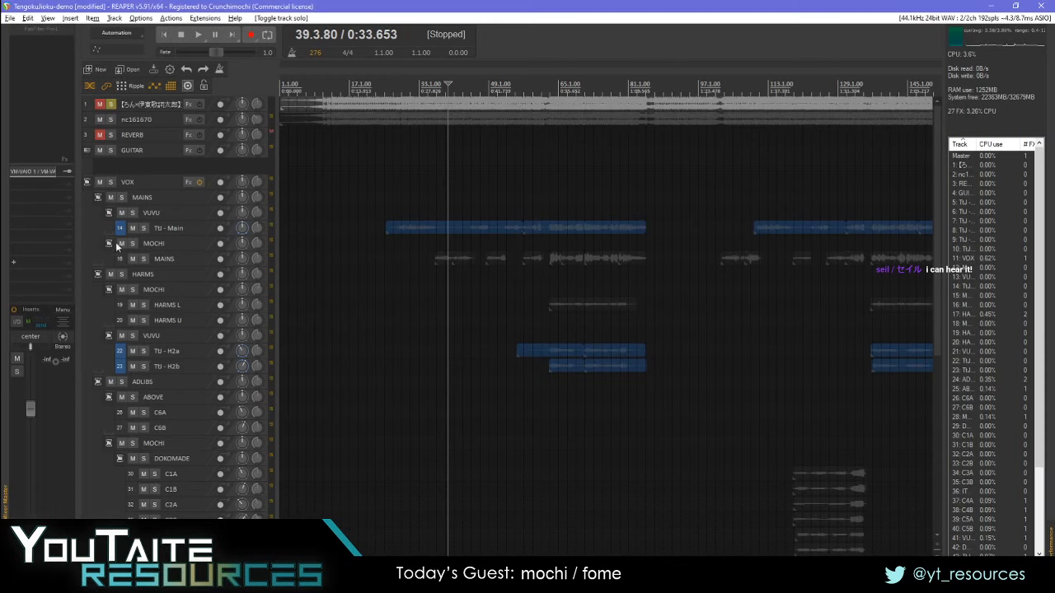
- Examine the first track's waveform against the grid lines around measures 8 to 12 with enlarged tracks
scroll(513, 182, "up", 2)
scroll(513, 182, "up", 3)
left_click_drag(371, 562, 314, 562)
scroll(176, 191, "up", 5)
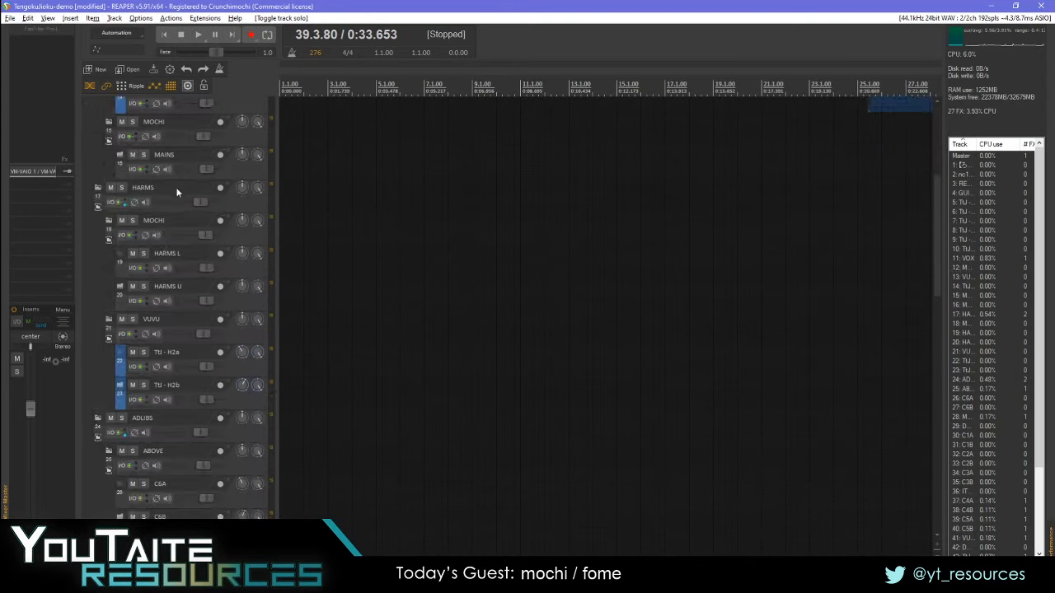
scroll(177, 193, "down", 2)
scroll(173, 196, "up", 10)
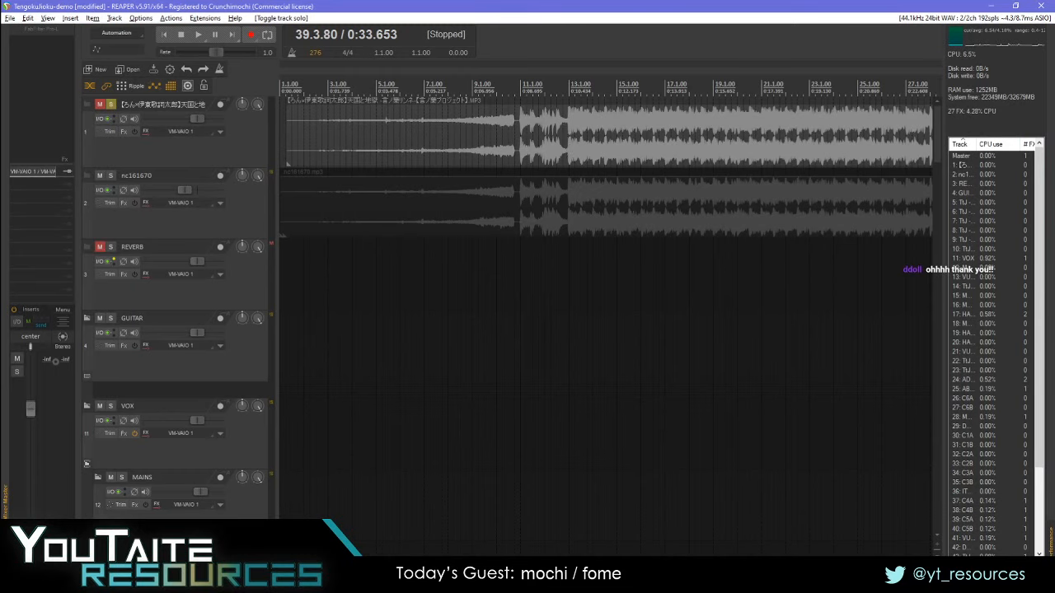
scroll(654, 129, "up", 5)
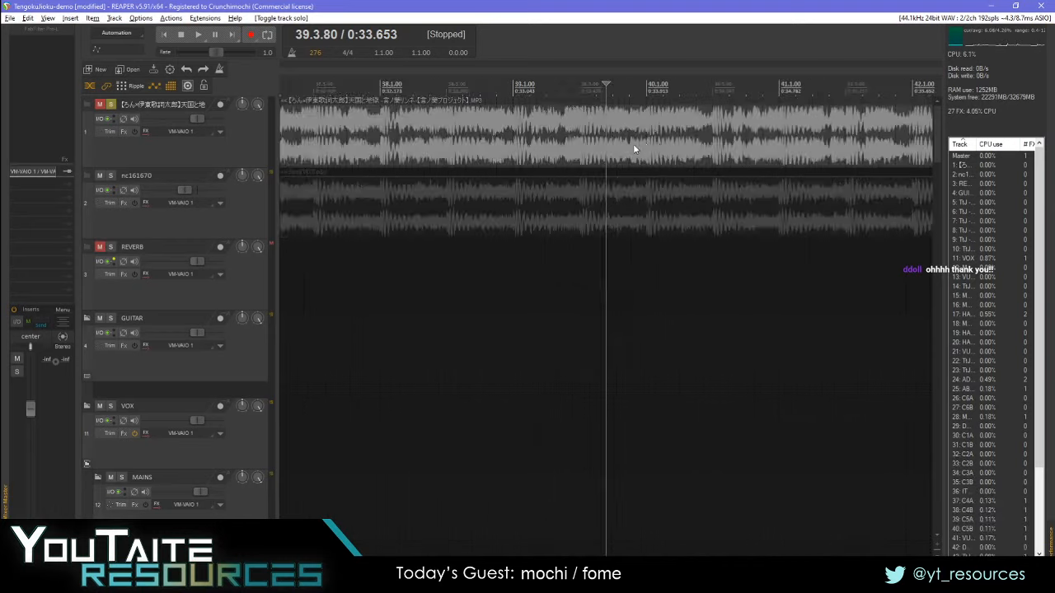
scroll(624, 145, "left", 15)
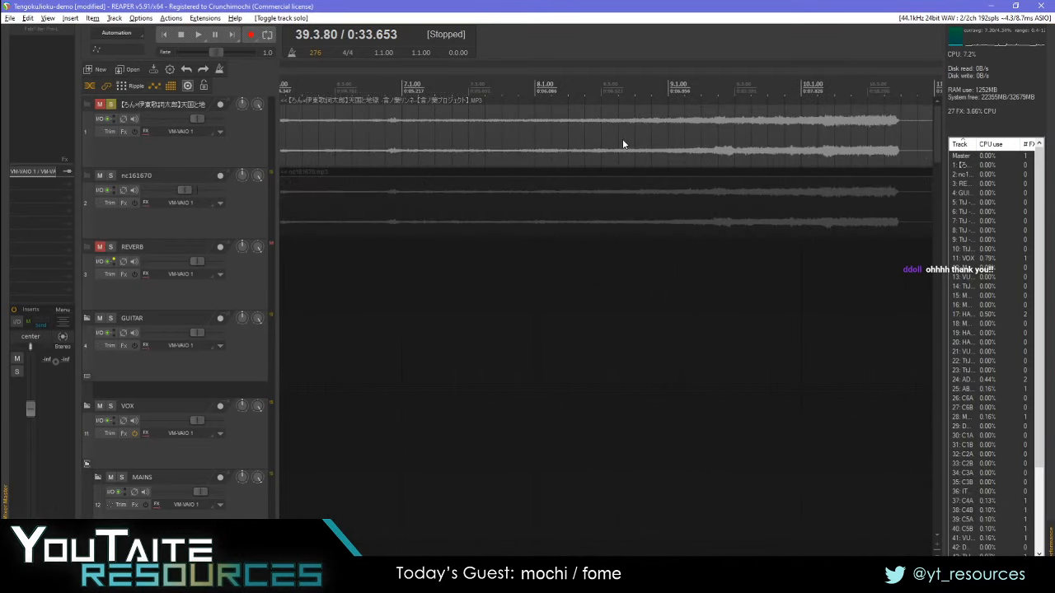
scroll(623, 143, "right", 4)
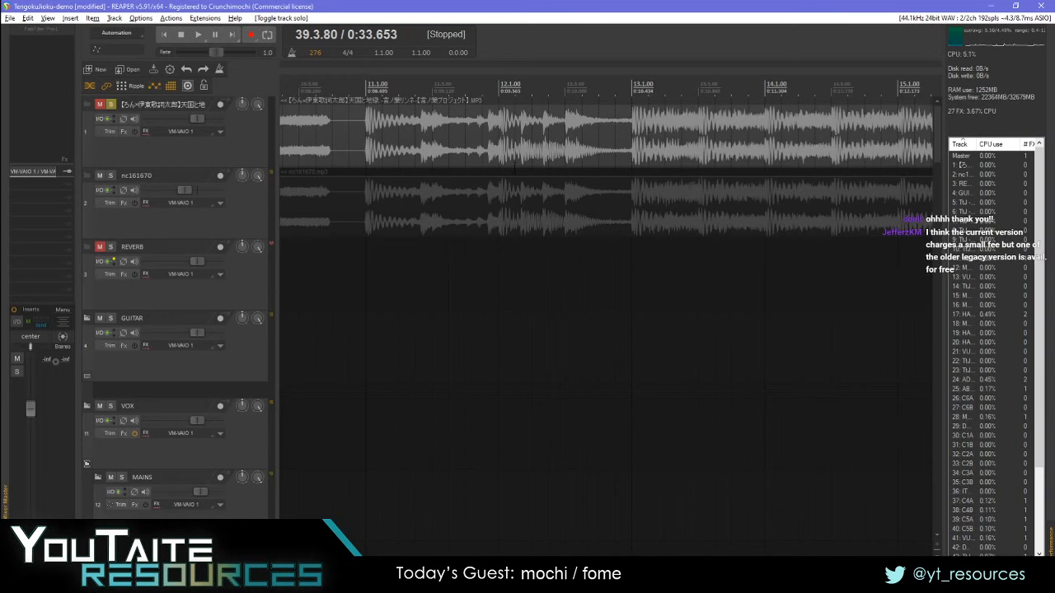
scroll(512, 160, "left", 3)
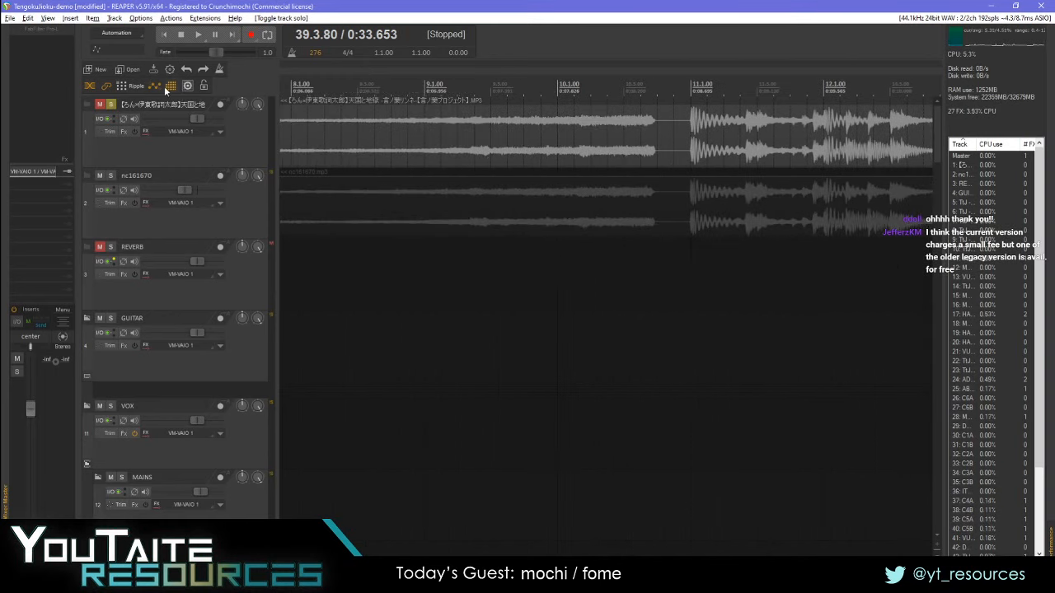
- Enable the metronome and review the grid line spacing in the Snap/Grid settings
left_click(219, 70)
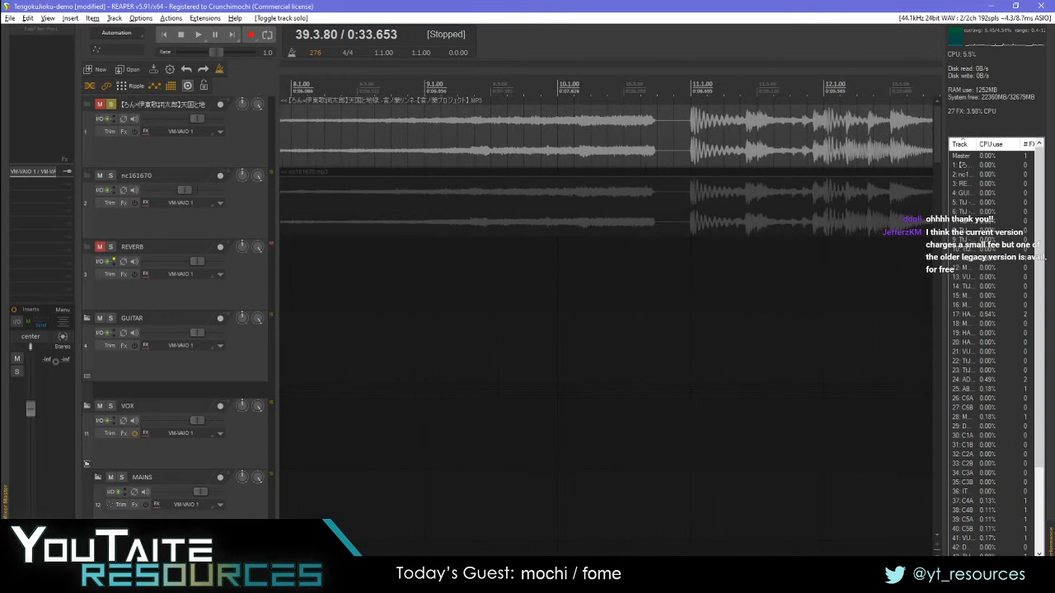
right_click(172, 87)
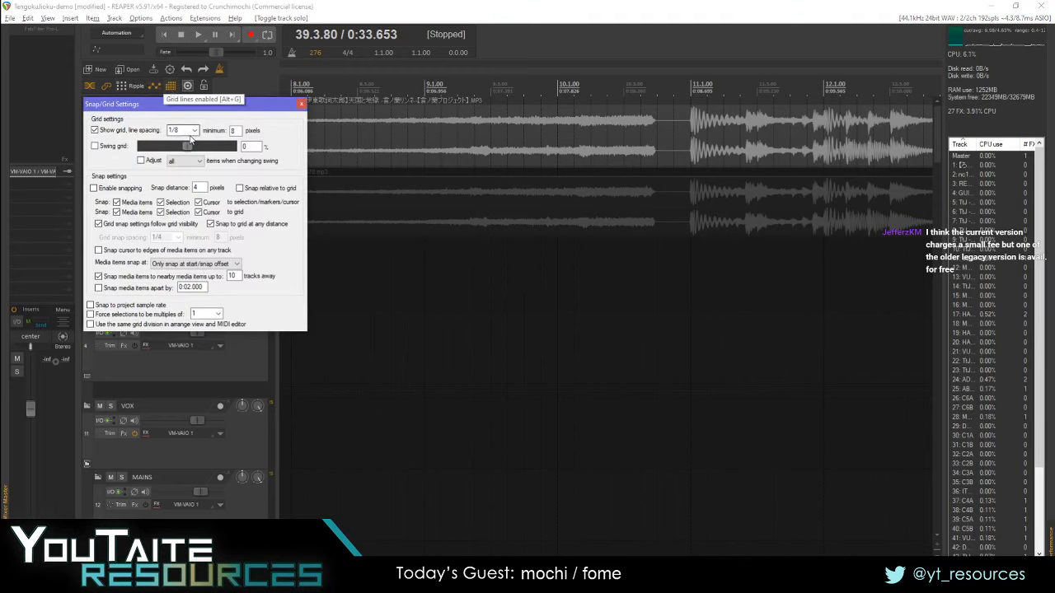
left_click(302, 104)
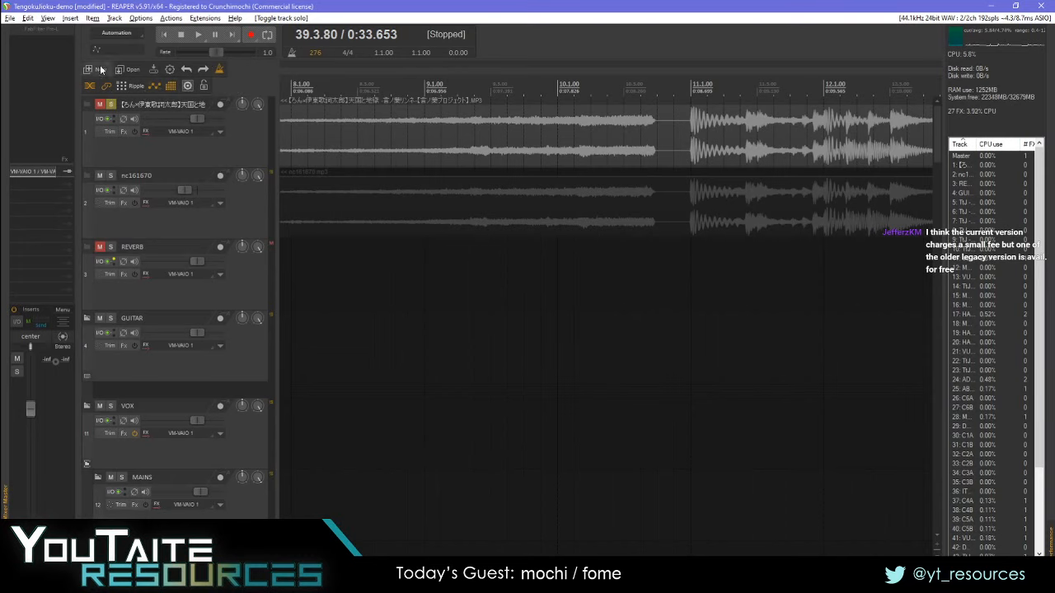
right_click(169, 88)
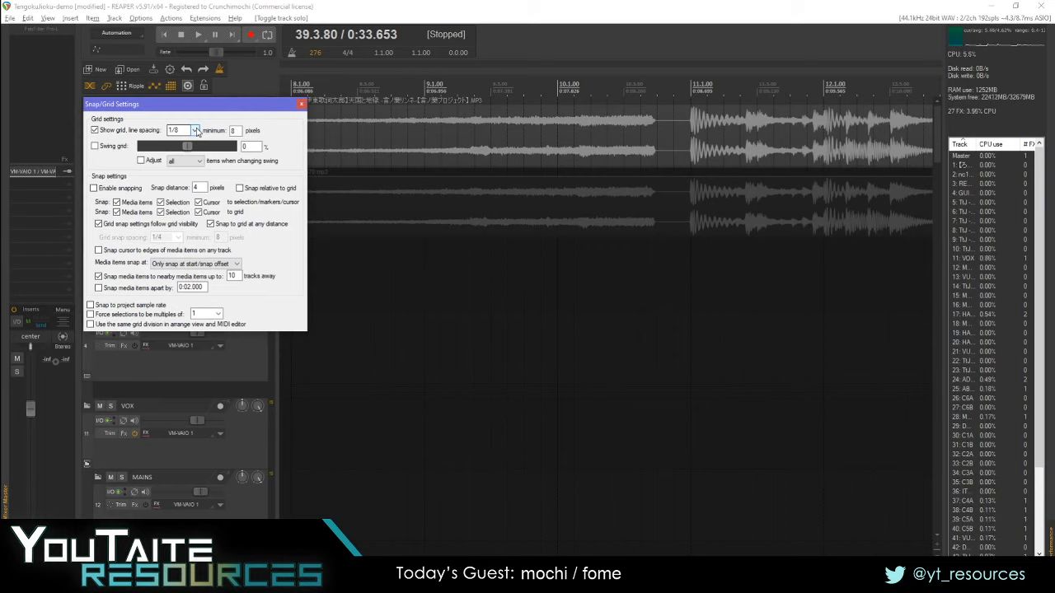
left_click(302, 104)
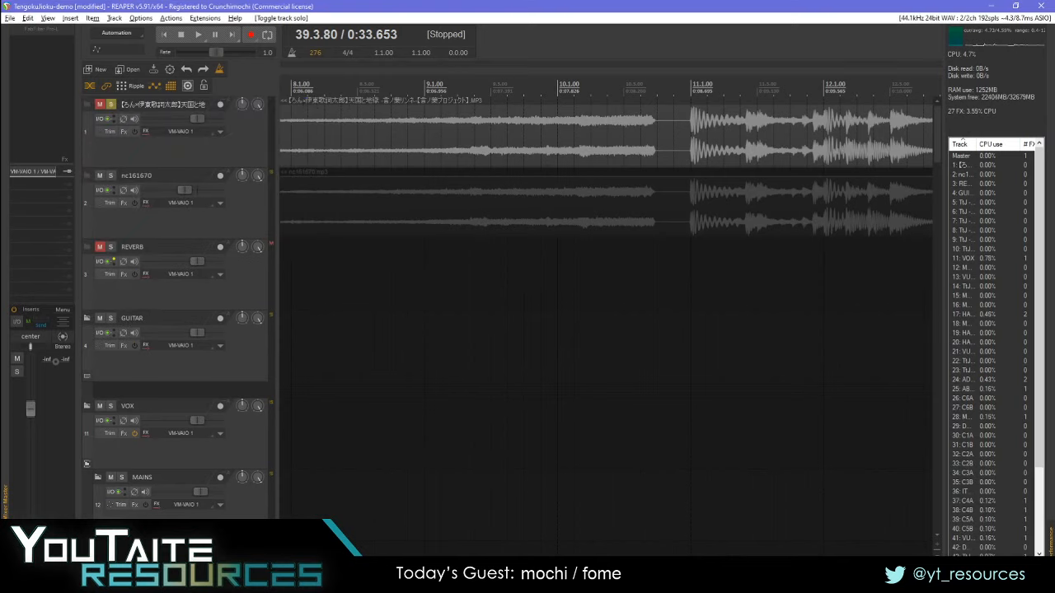
- Play the song from about 0:08.350 with the metronome on, and review the metronome and pre-roll settings
scroll(834, 268, "down", 10)
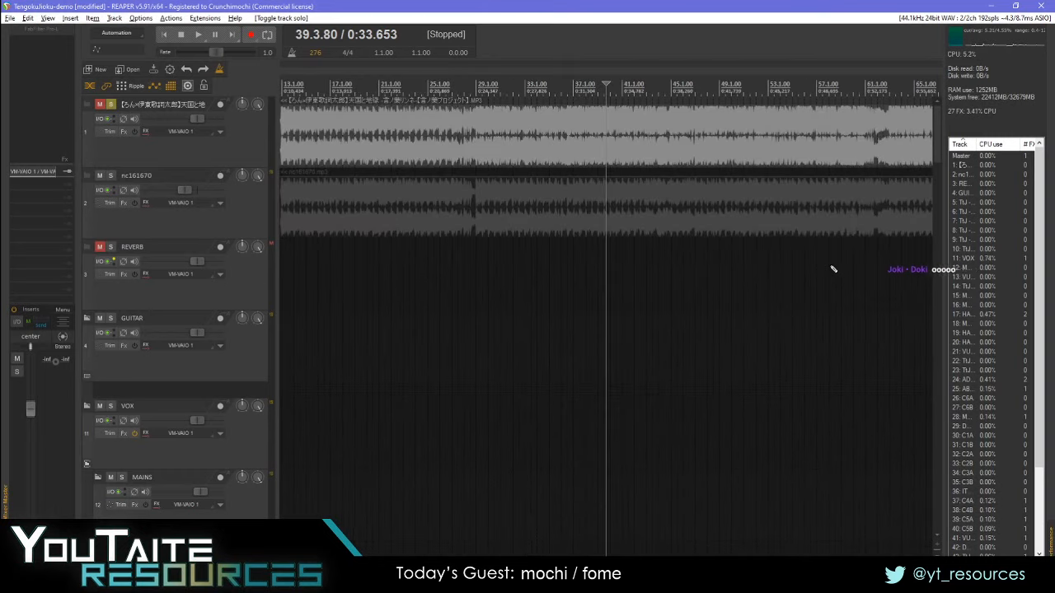
scroll(833, 268, "up", 3)
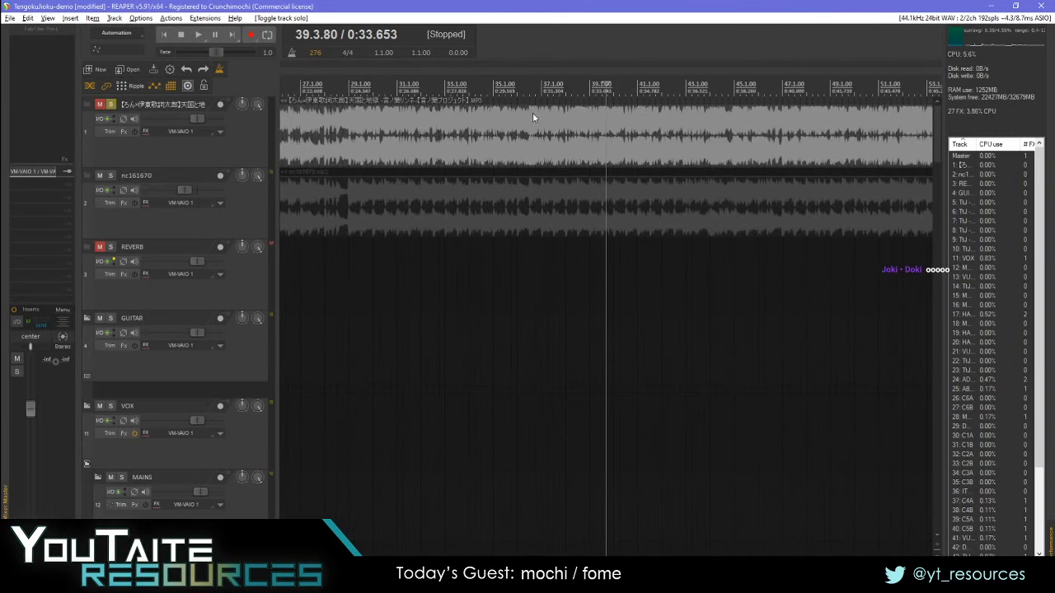
scroll(596, 146, "left", 4)
left_click(510, 268)
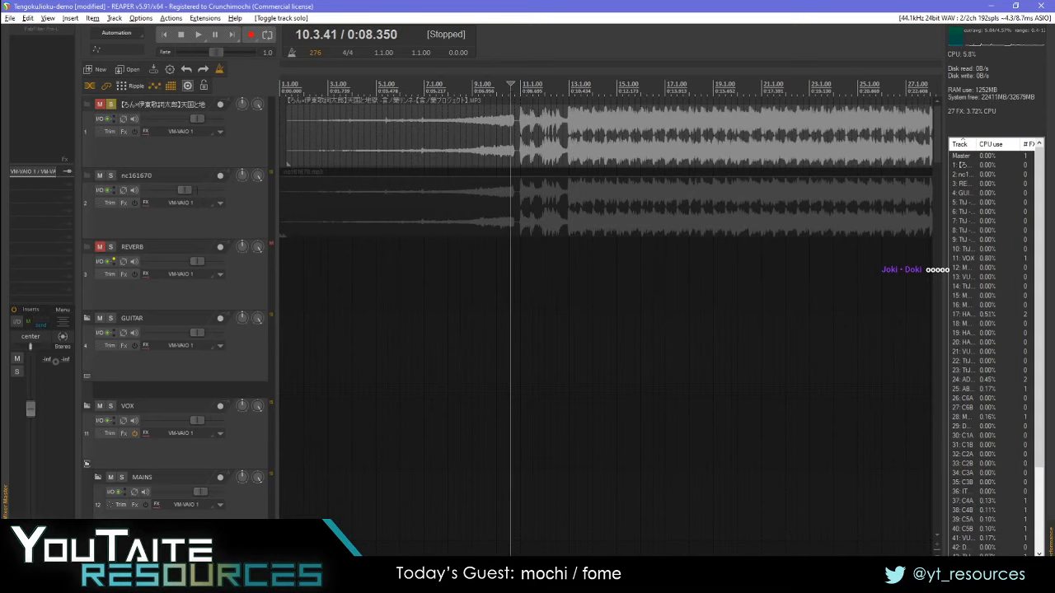
scroll(673, 150, "up", 8)
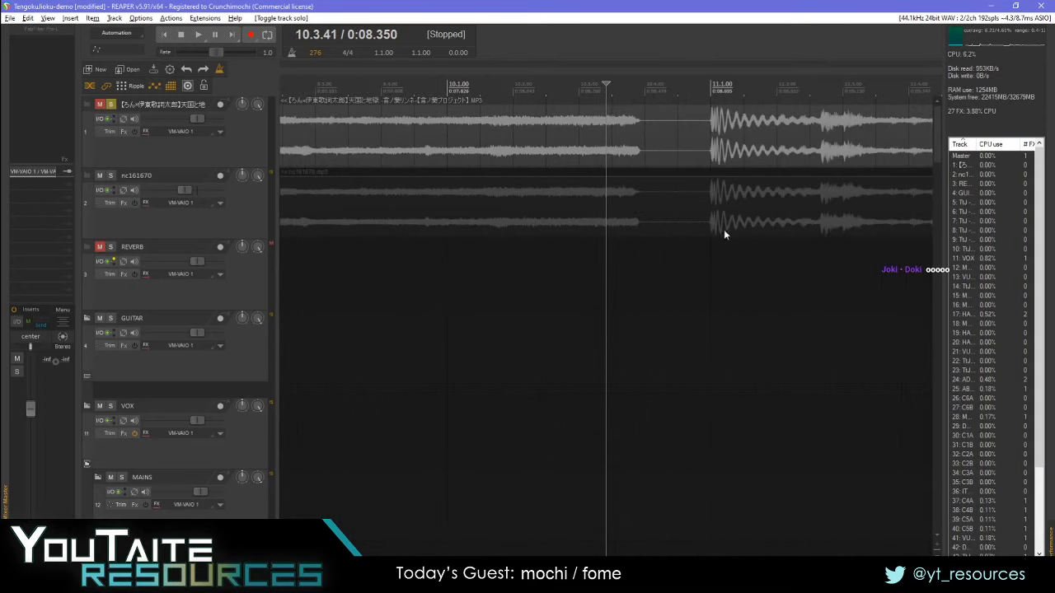
key("space")
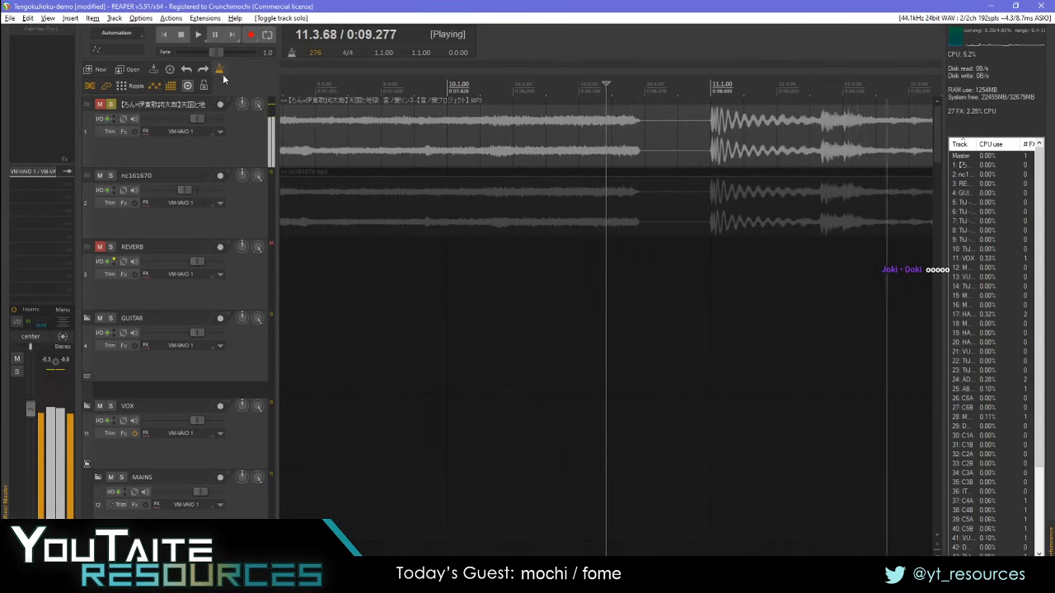
right_click(220, 69)
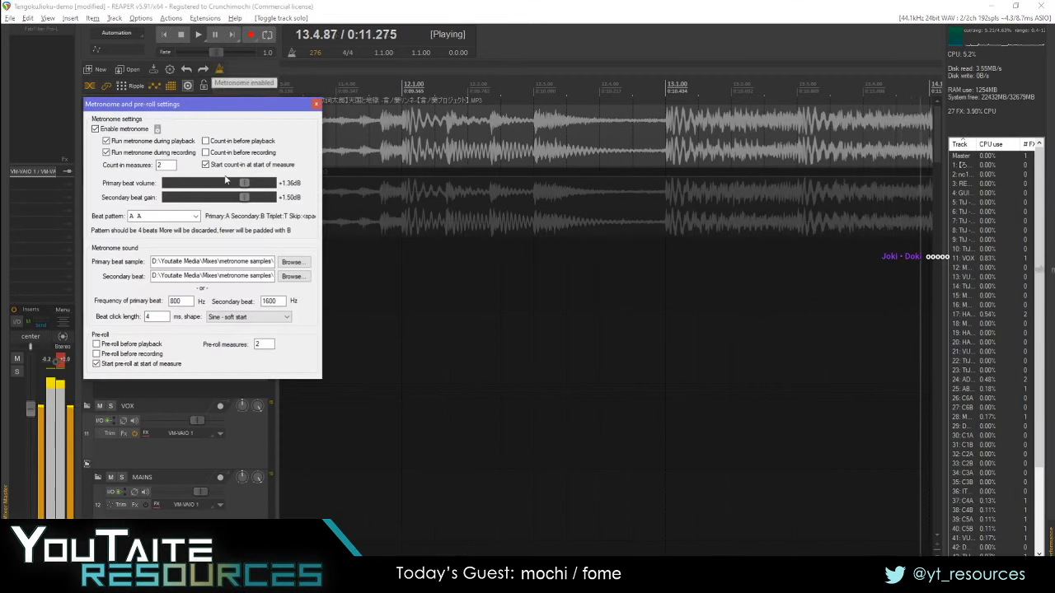
left_click(316, 104)
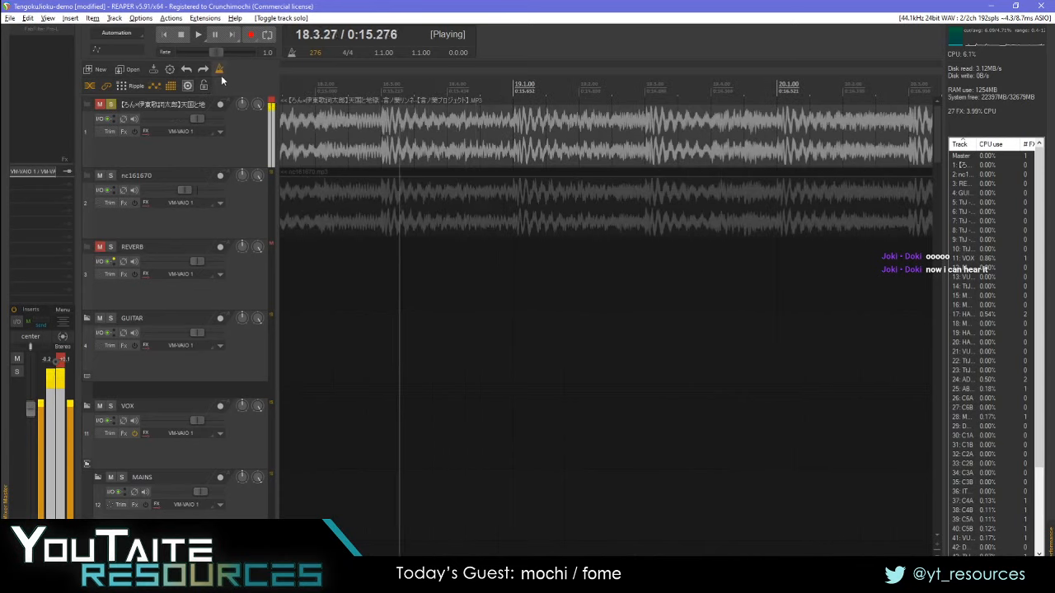
- Stop playback and unsolo the first track
key("space")
scroll(650, 314, "down", 3)
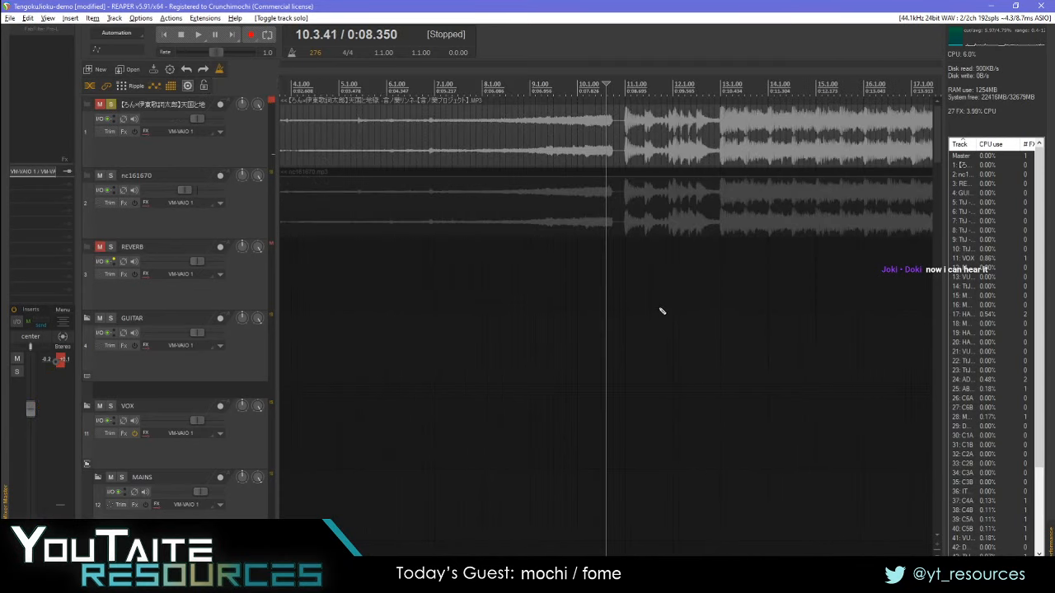
scroll(606, 314, "right", 3)
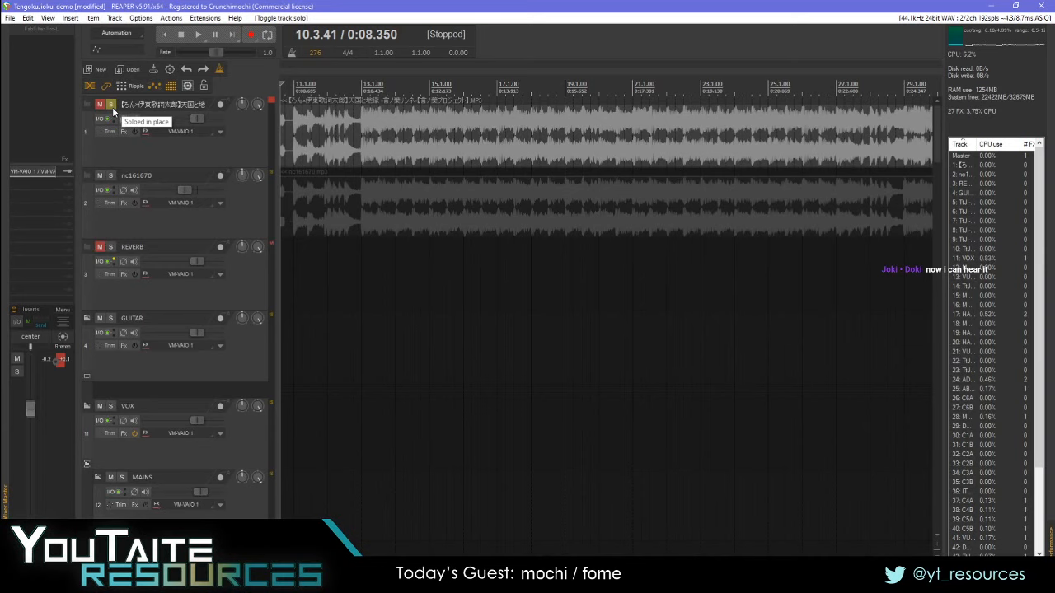
- Examine the nested vocal folders under VOX and their recorded items across the song
scroll(115, 248, "down", 8)
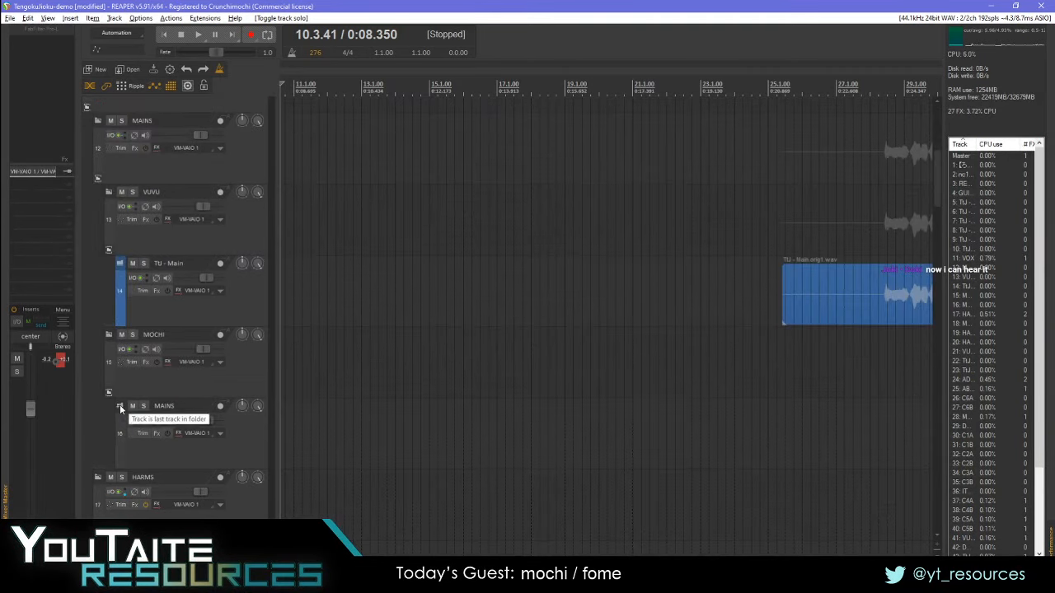
scroll(121, 410, "up", 2)
scroll(593, 368, "down", 5)
scroll(181, 418, "down", 2)
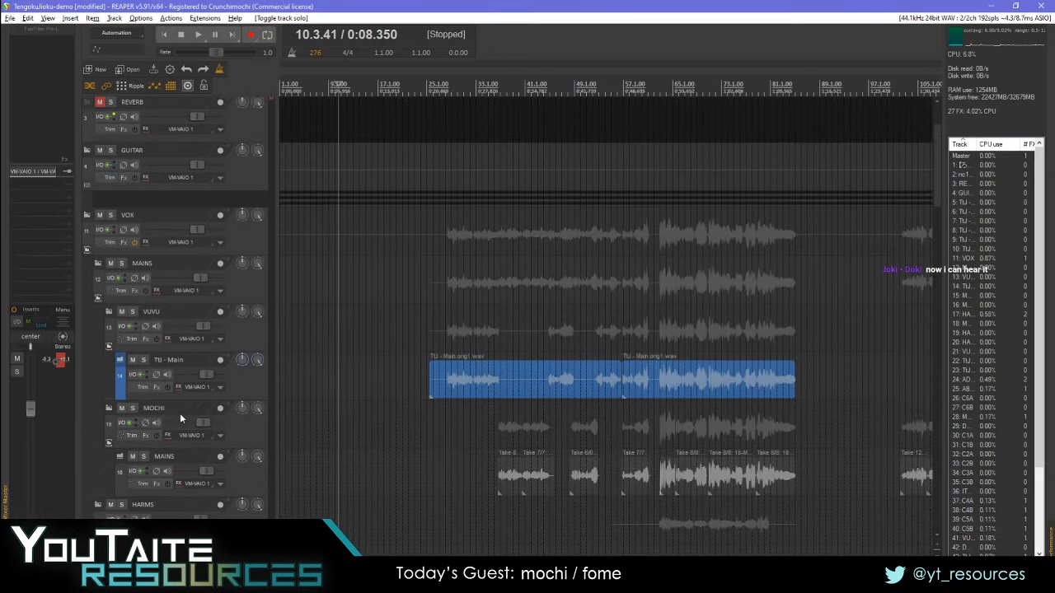
scroll(180, 413, "down", 4)
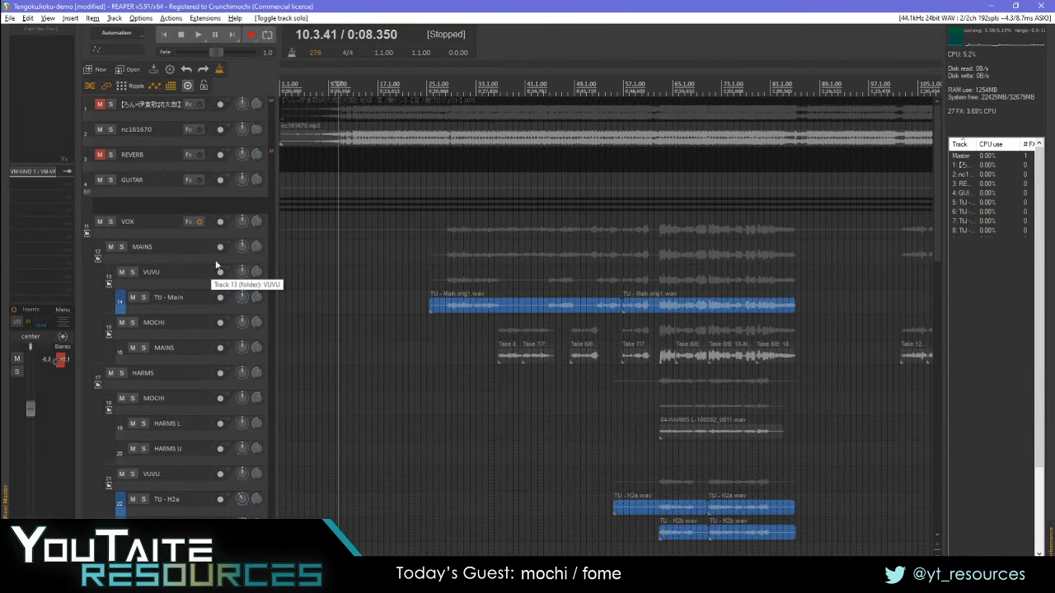
key("alt+Tab")
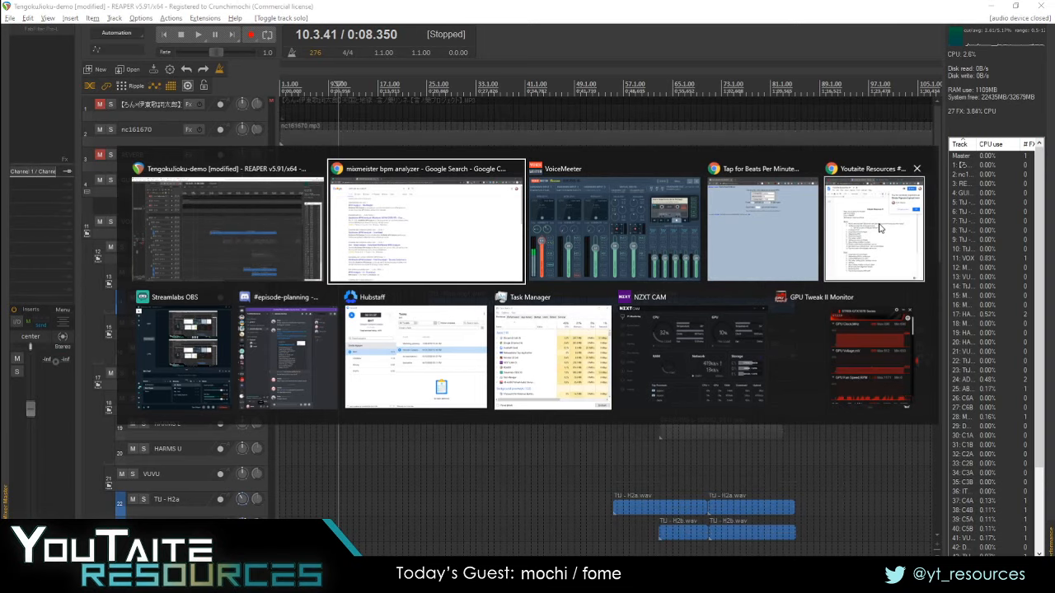
key("Escape")
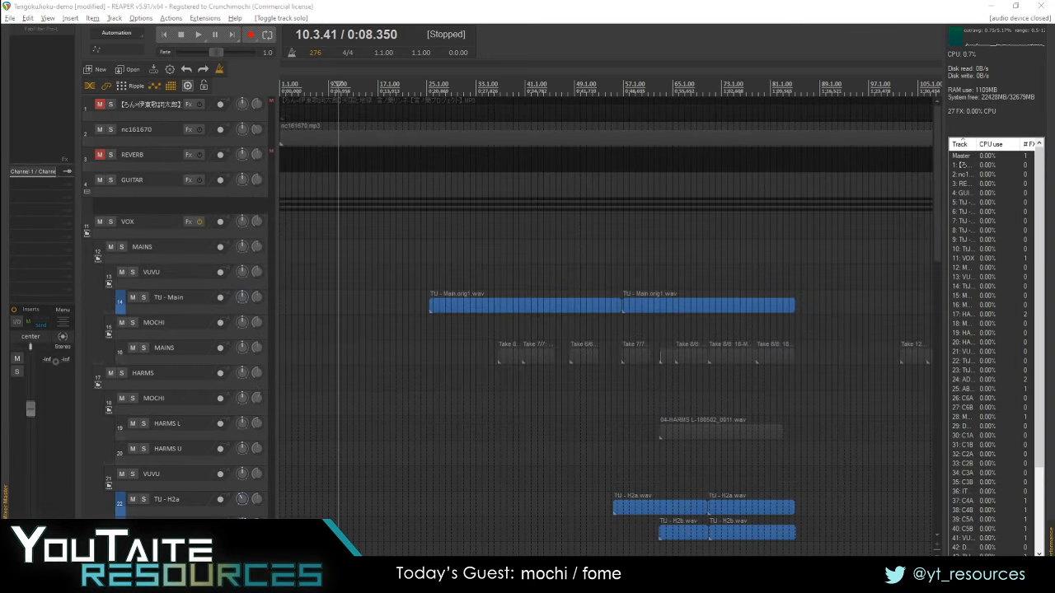
left_click(621, 24)
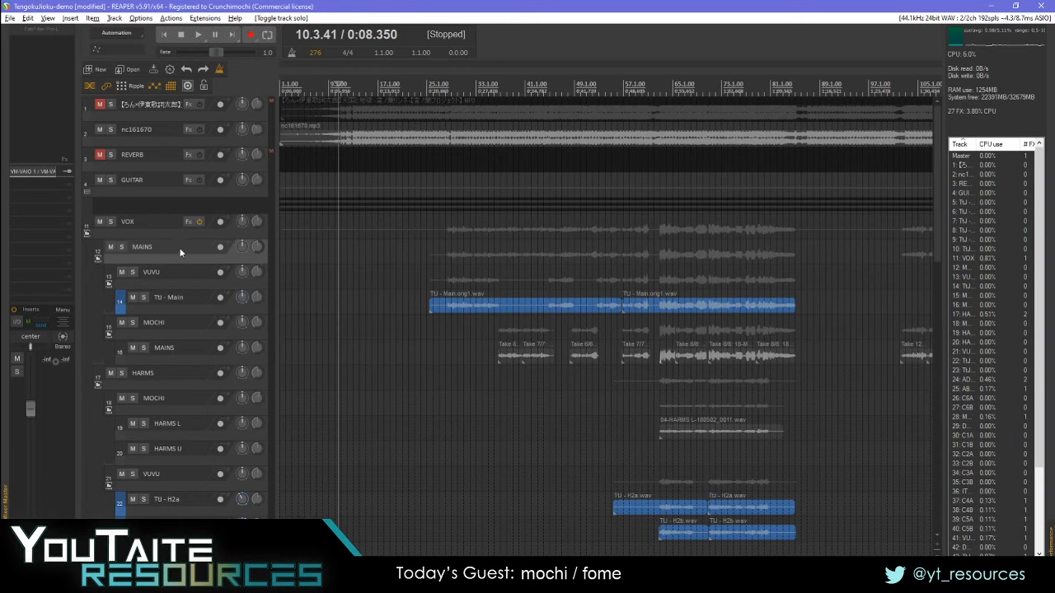
- Insert a new empty track inside the MAINS folder, return to the project start, and open the media file import dialog without importing anything
key("ctrl+t")
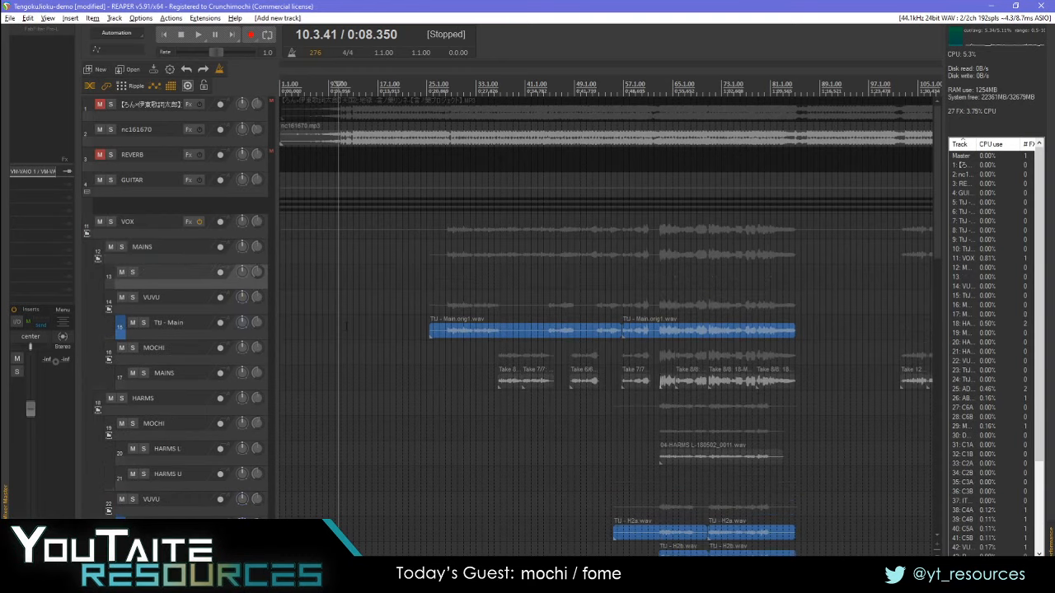
key("Home")
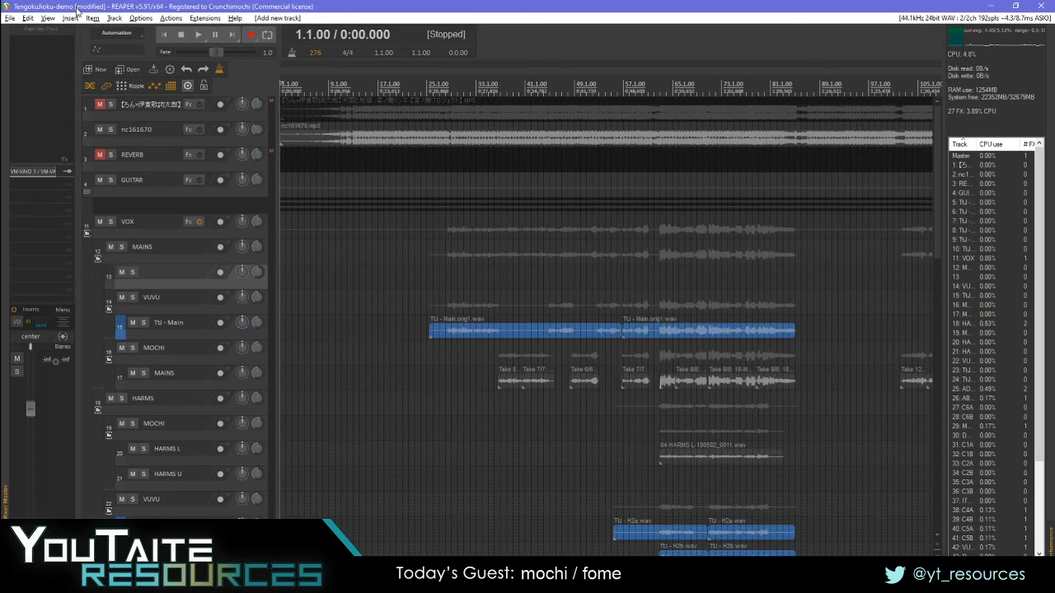
left_click(71, 17)
left_click(107, 33)
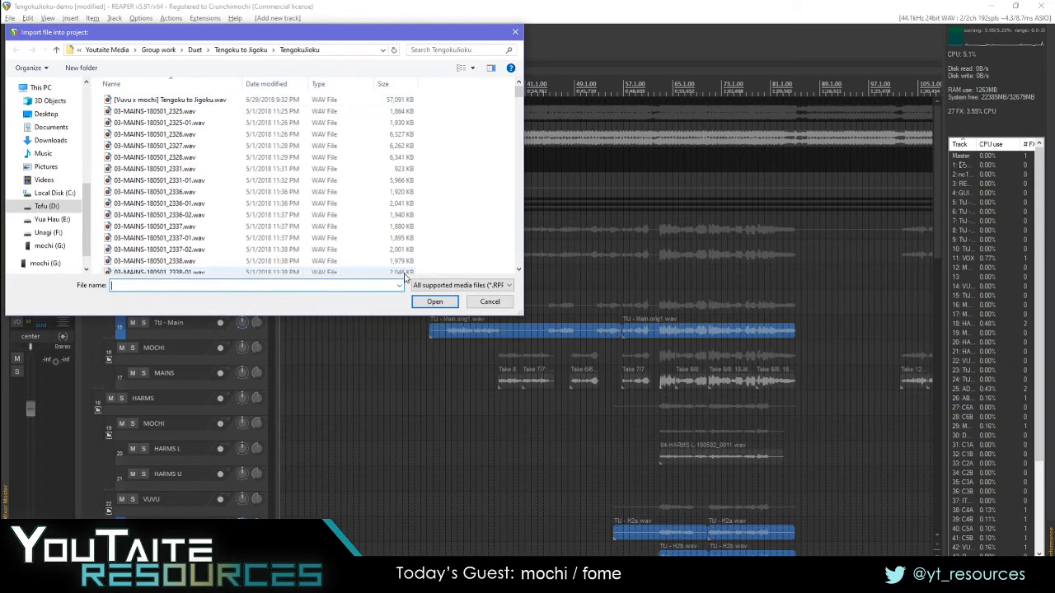
left_click(490, 302)
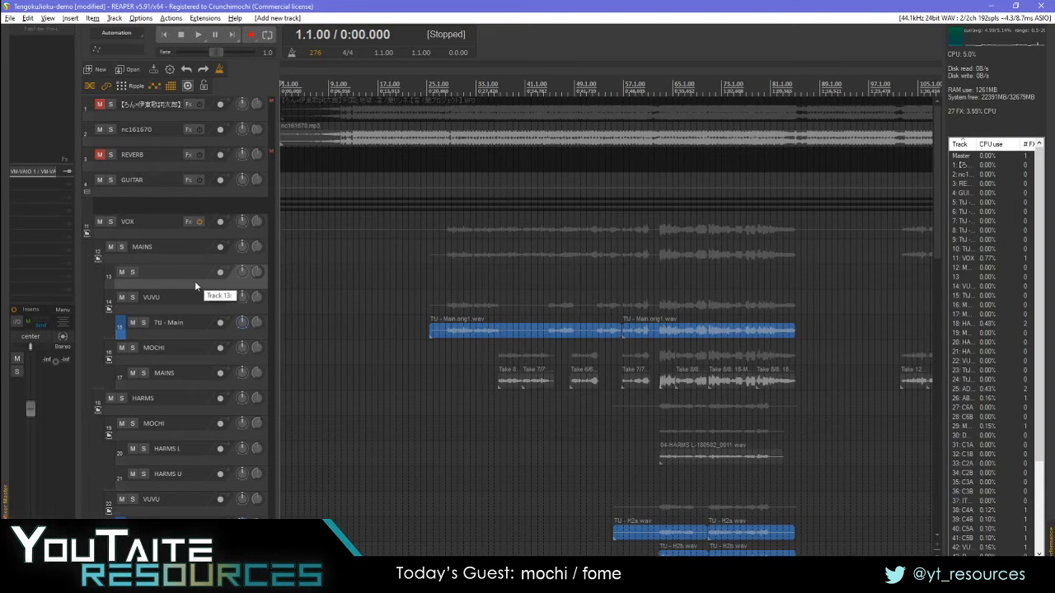
- Remove the empty track 13 from the MAINS folder
scroll(244, 352, "down", 2)
scroll(324, 284, "right", 5)
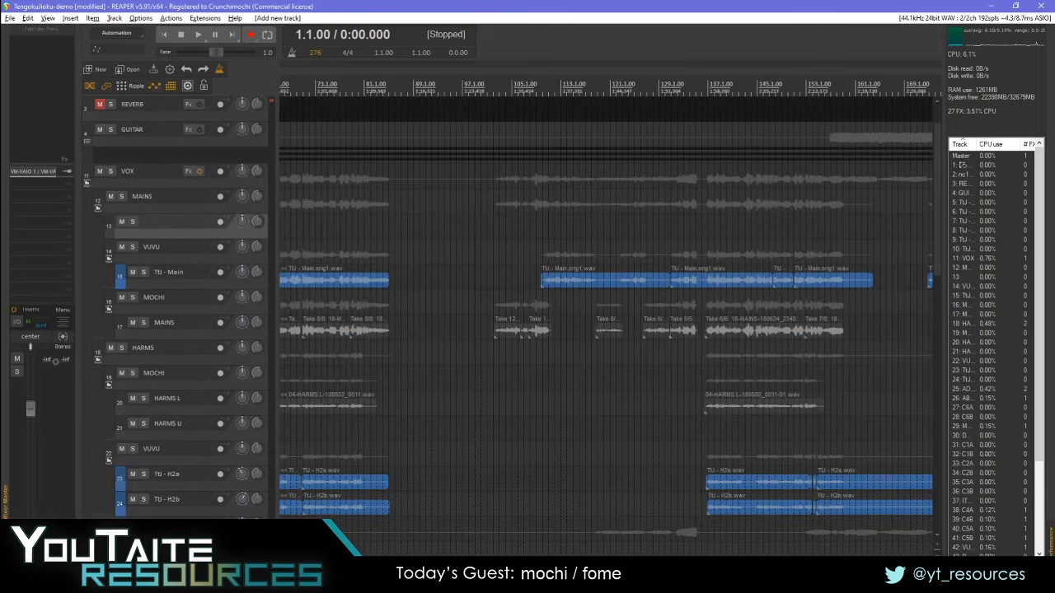
scroll(324, 284, "left", 5)
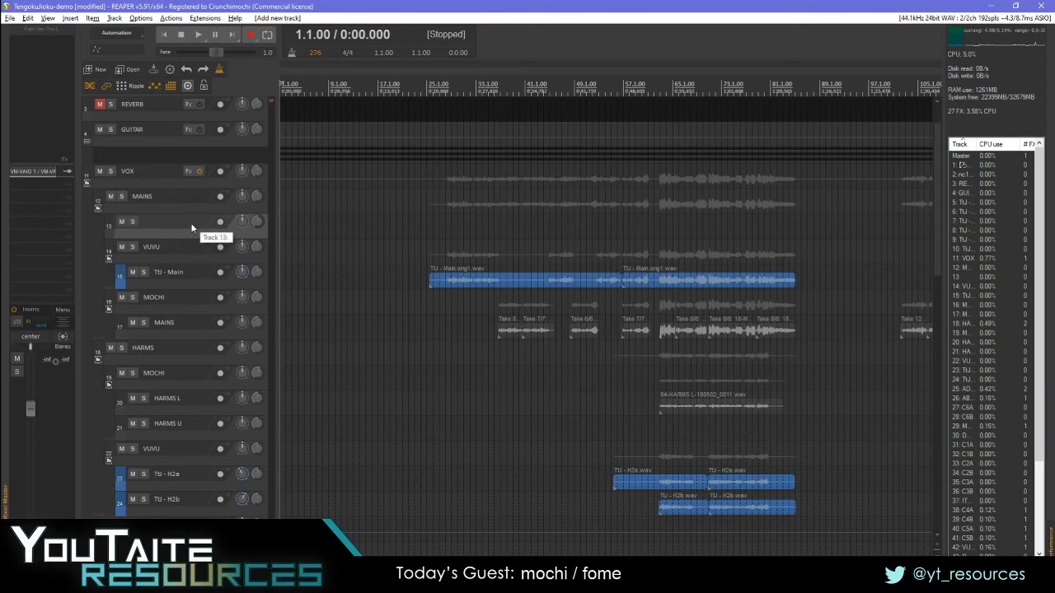
key("Delete")
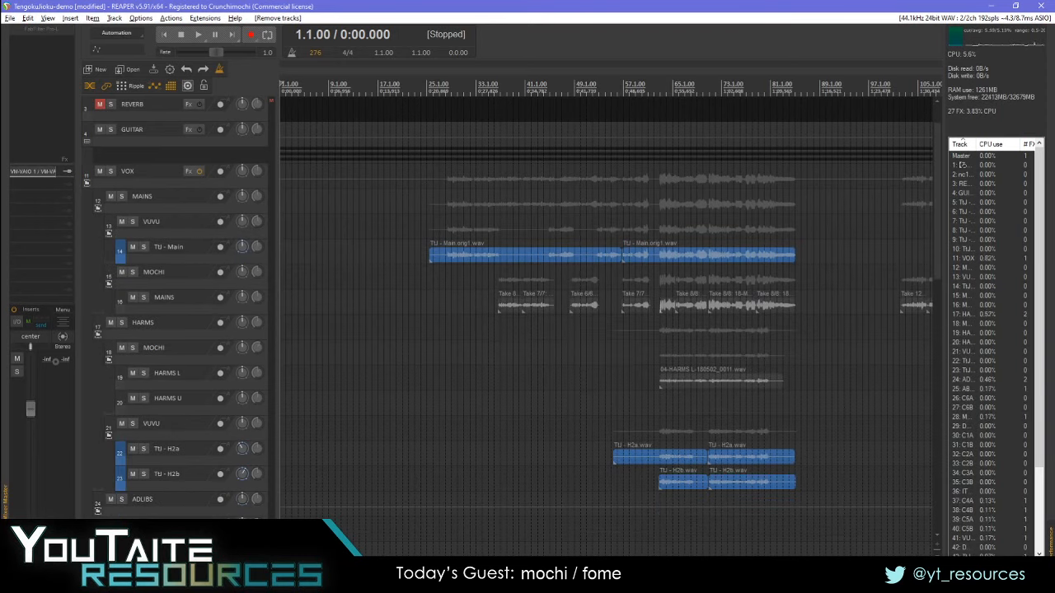
- Select the first TtJ - Main item, place the edit cursor at 0:23.915, and review the item's stretch marker options
left_click(447, 250, "ctrl")
scroll(668, 277, "up", 10)
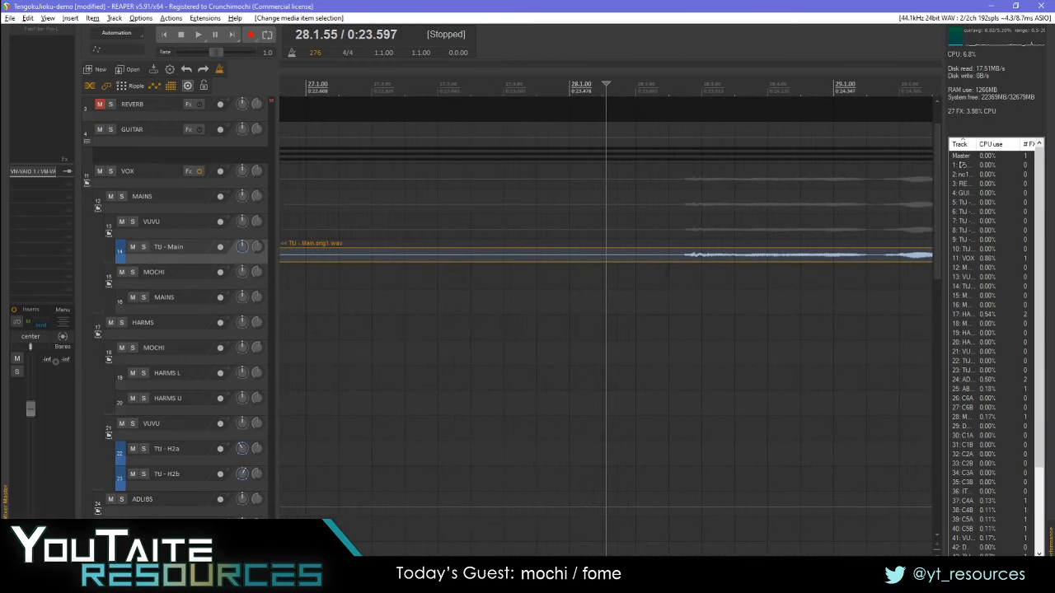
scroll(667, 273, "right", 3)
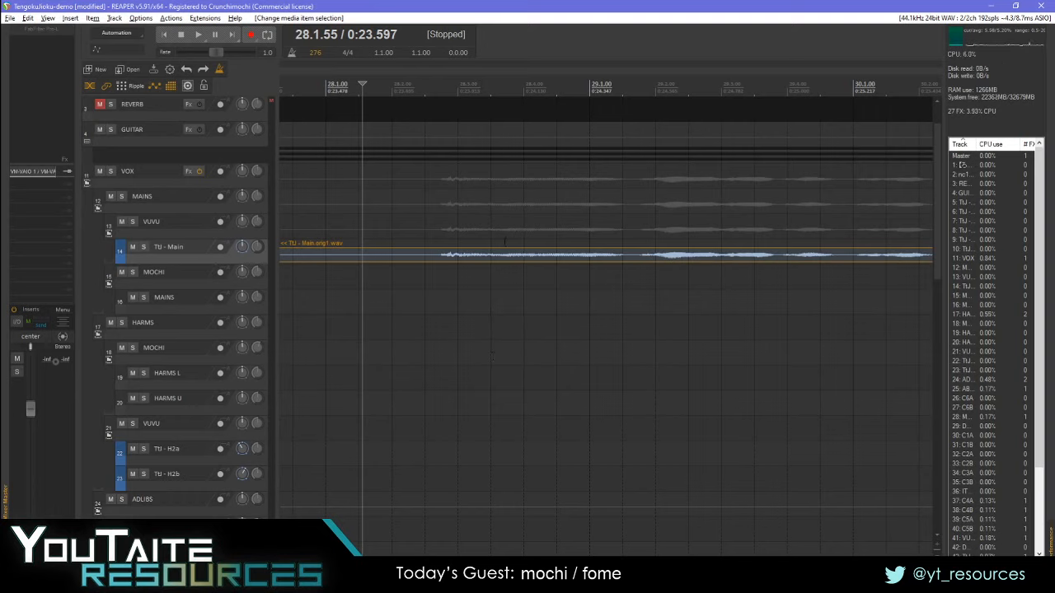
left_click(459, 255)
right_click(459, 255)
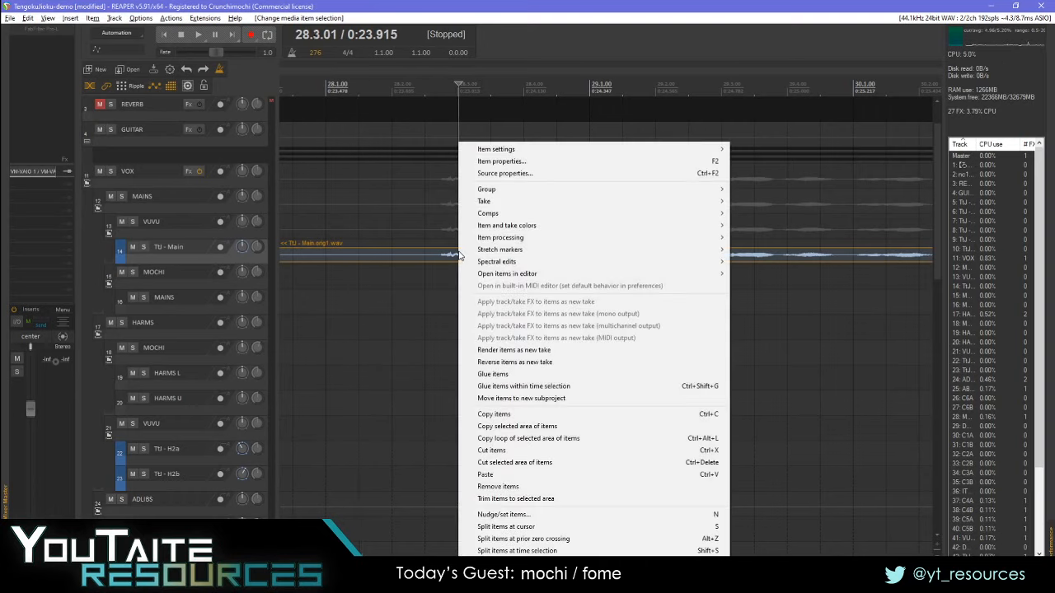
mouse_move(527, 249)
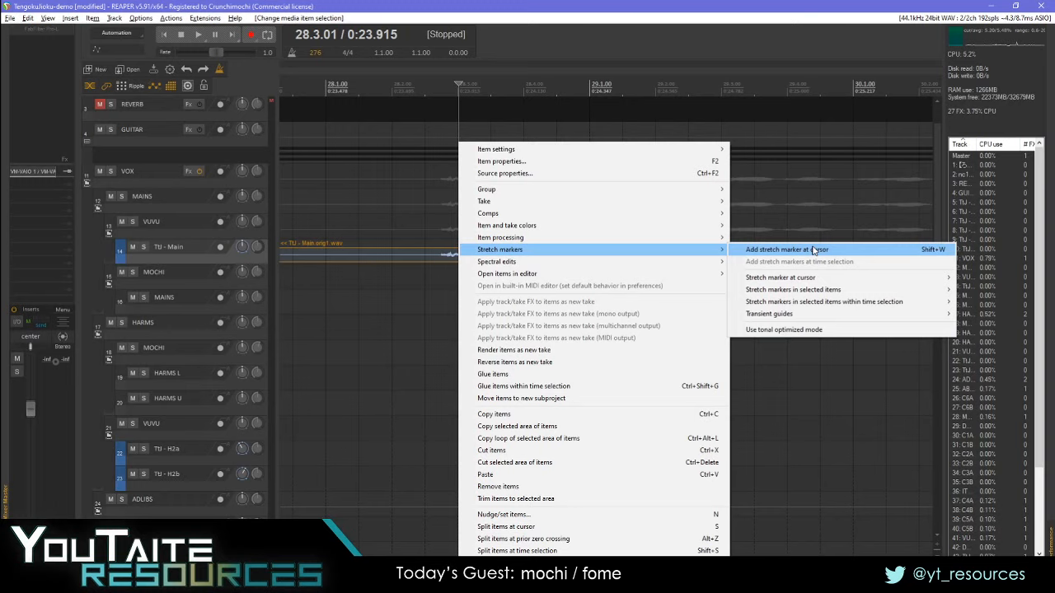
left_click(587, 54)
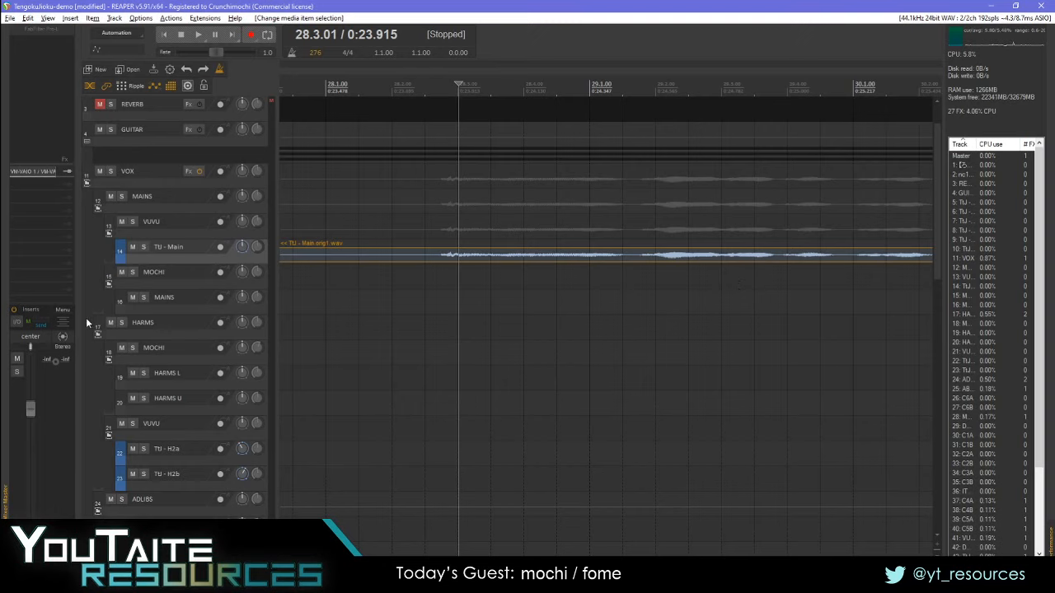
- Examine the TtJ - Main waveform against the grid lines around measures 28 to 30 with enlarged tracks
scroll(195, 312, "up", 2)
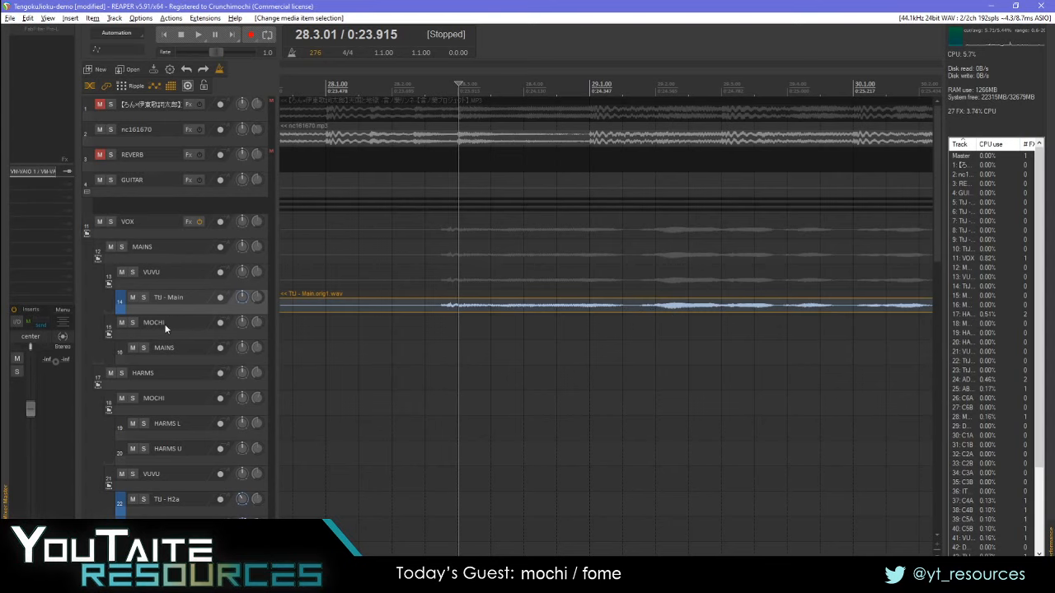
scroll(173, 314, "up", 6)
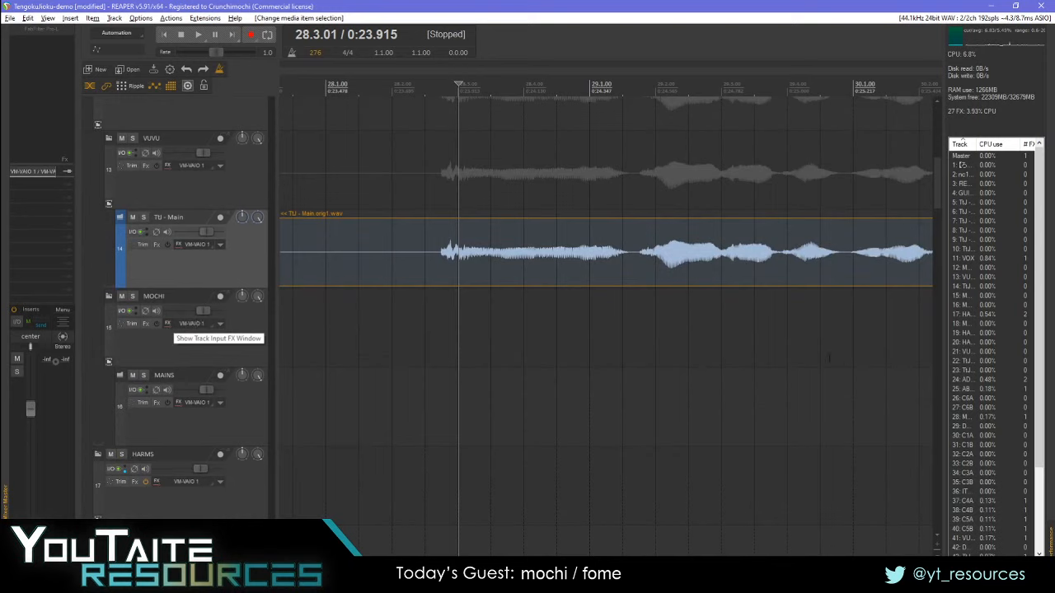
scroll(196, 323, "right", 2)
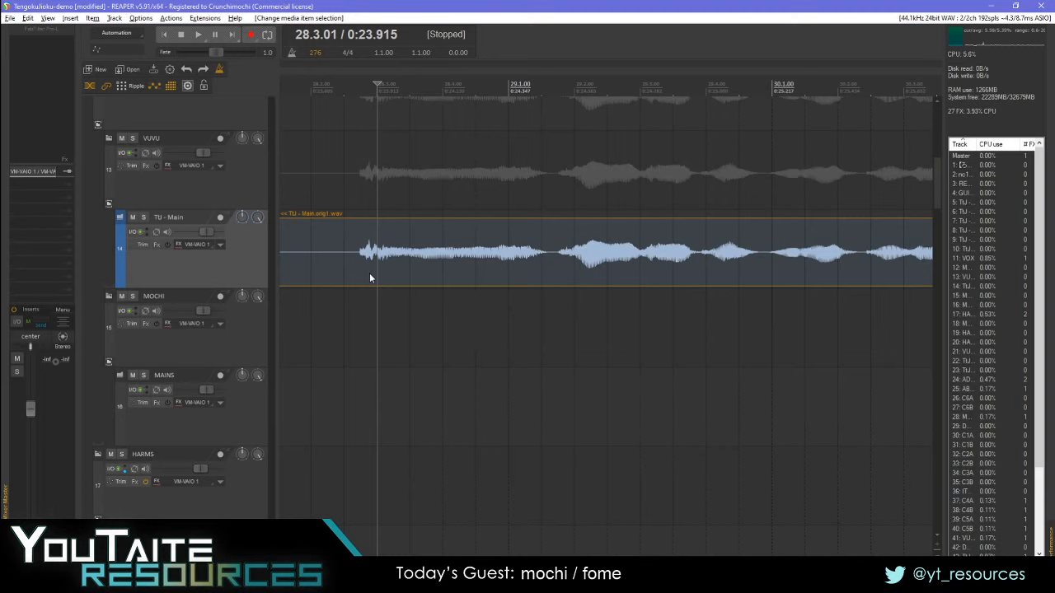
scroll(230, 342, "up", 2)
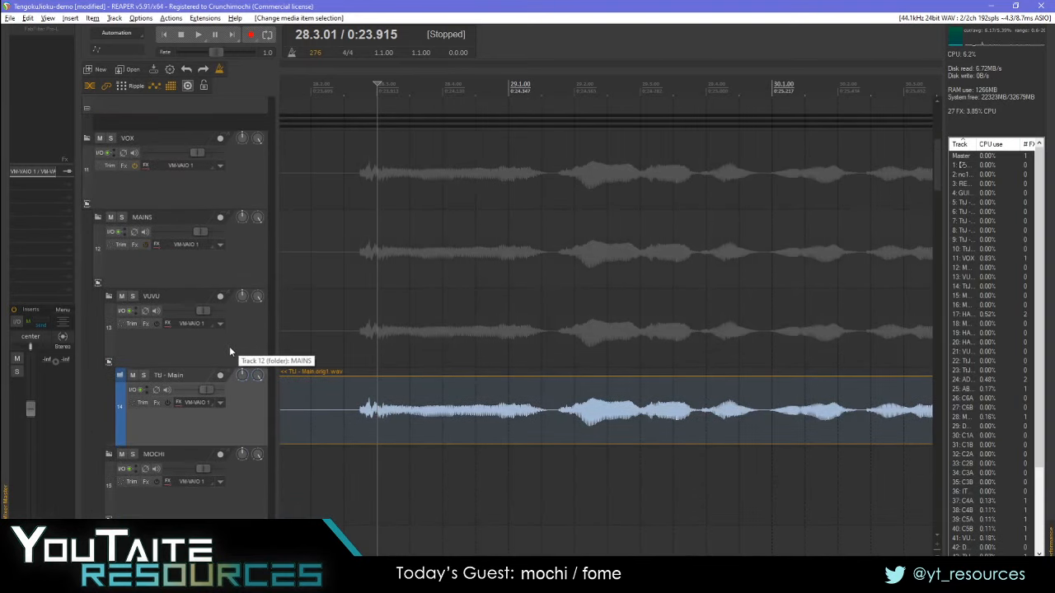
scroll(230, 304, "down", 2)
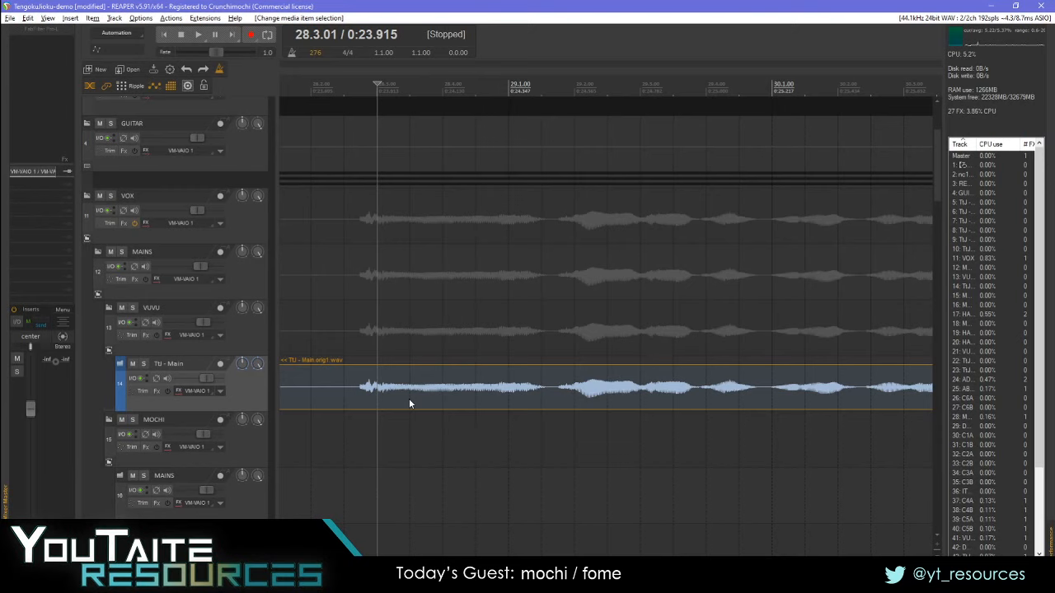
scroll(214, 342, "up", 3)
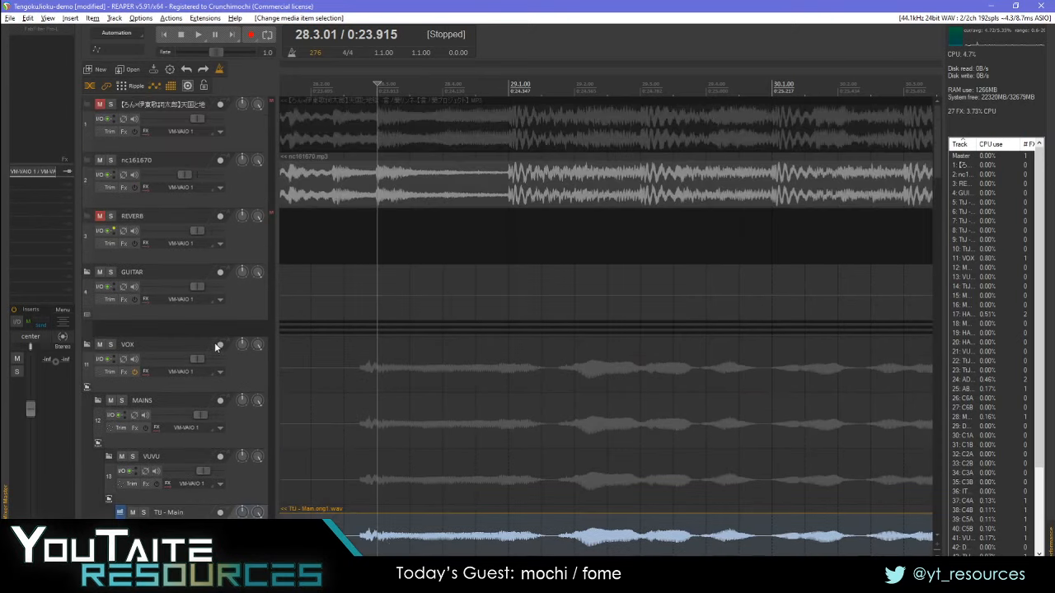
- Move the muted first track into the MAINS folder as its first child, and place the edit cursor at about 0:23.911
left_click_drag(163, 102, 176, 451)
scroll(176, 451, "down", 3)
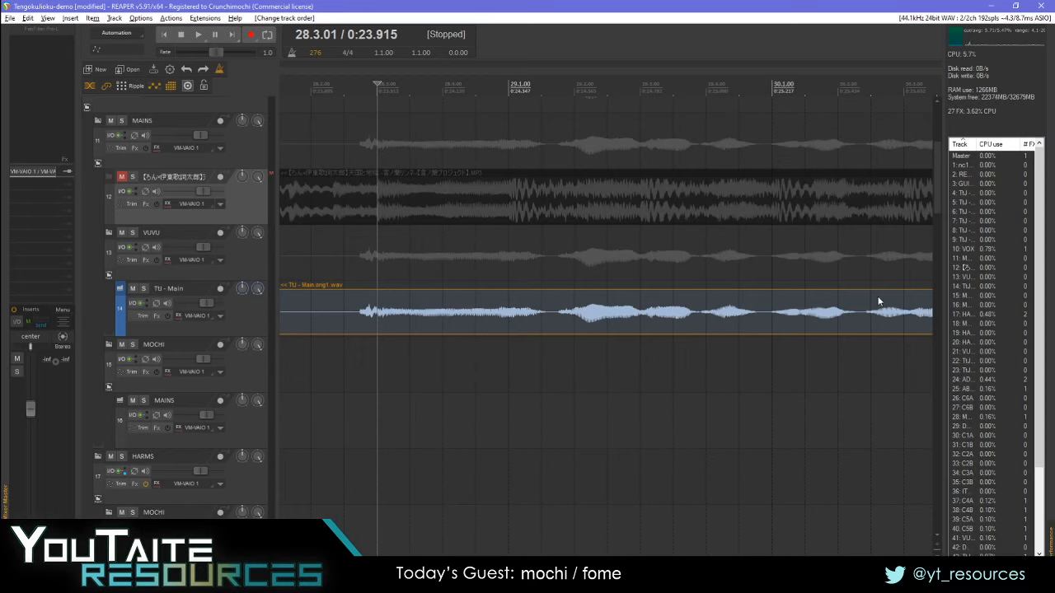
left_click(376, 314)
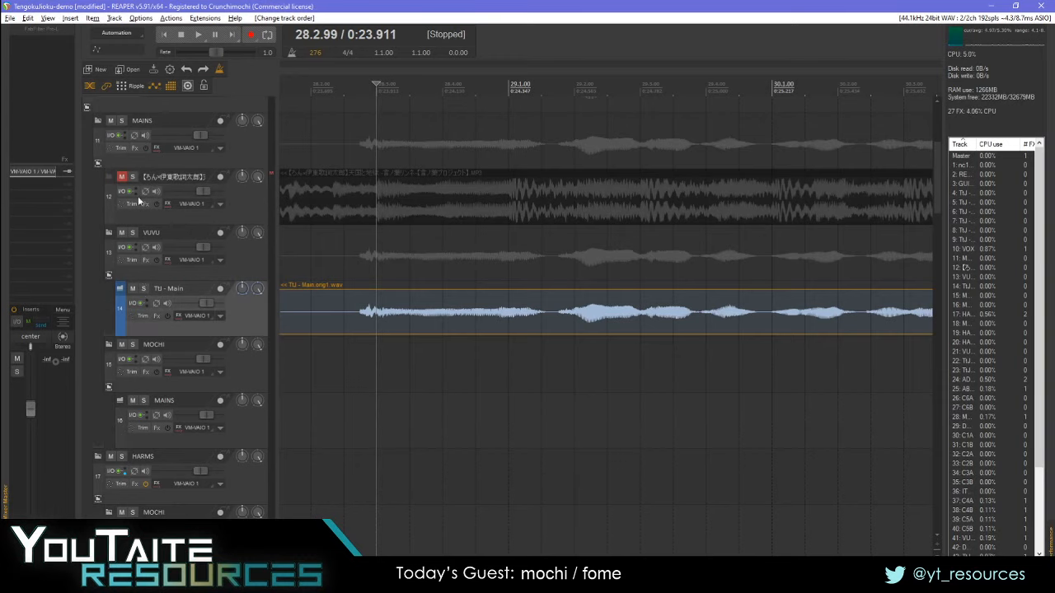
- Compare the TtJ - Main vocal waveform with the muted reference track and the instrumental around measure 28
scroll(224, 243, "up", 3)
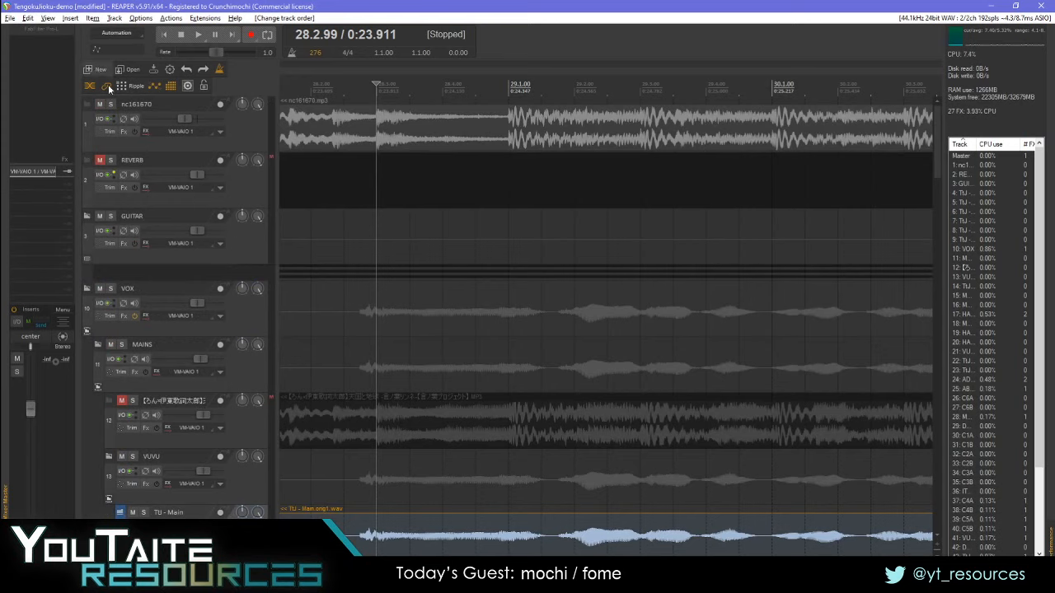
scroll(198, 359, "down", 4)
scroll(198, 359, "up", 5)
scroll(148, 259, "down", 3)
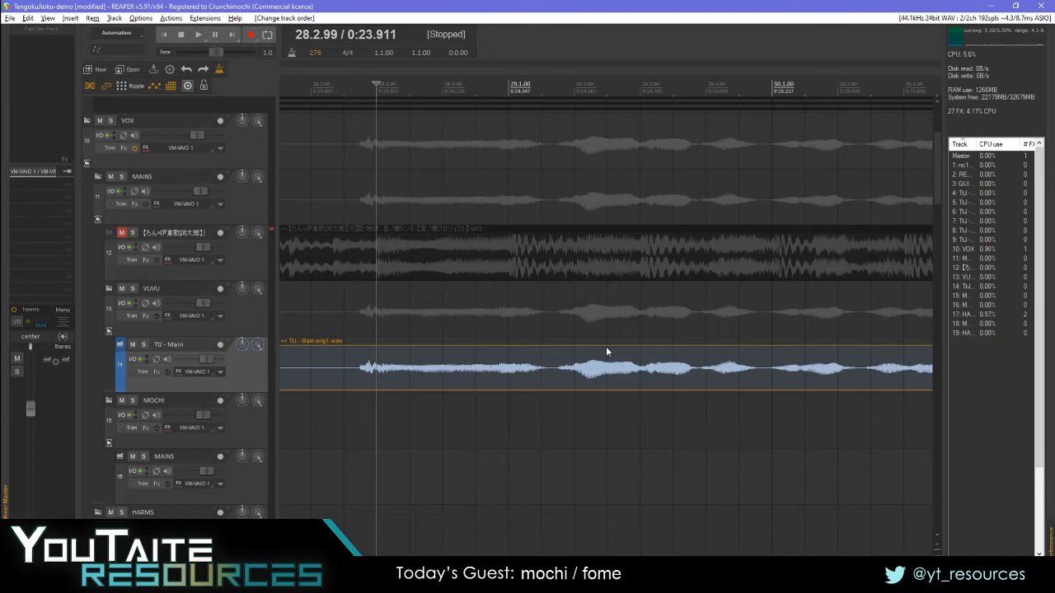
- Select the Take 6/6 item on track 16 (MAINS) at about 0:43.555, near measure 51
scroll(609, 361, "down", 3)
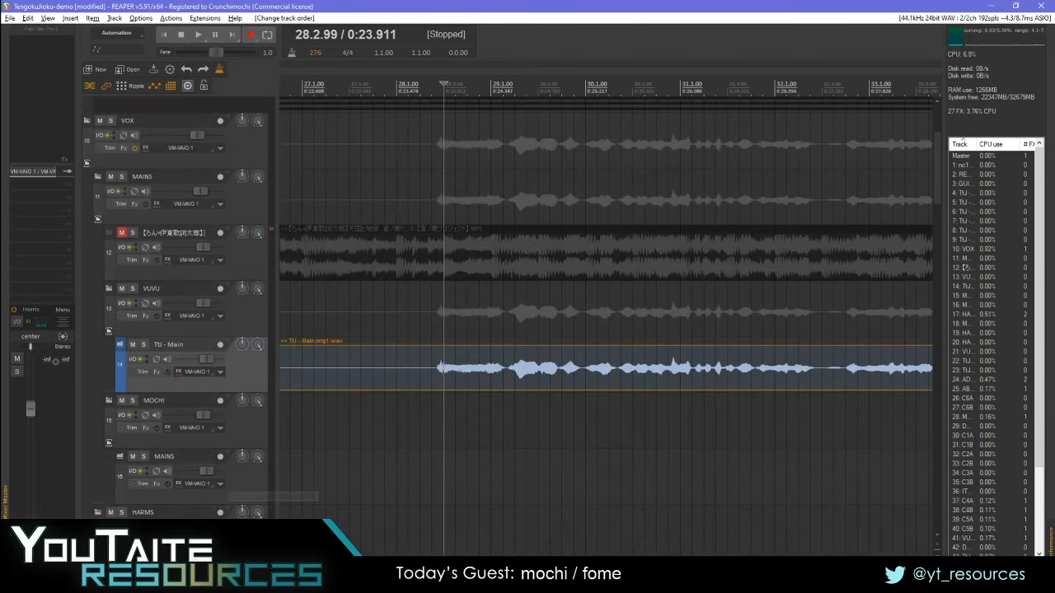
scroll(606, 330, "right", 10)
scroll(705, 421, "right", 8)
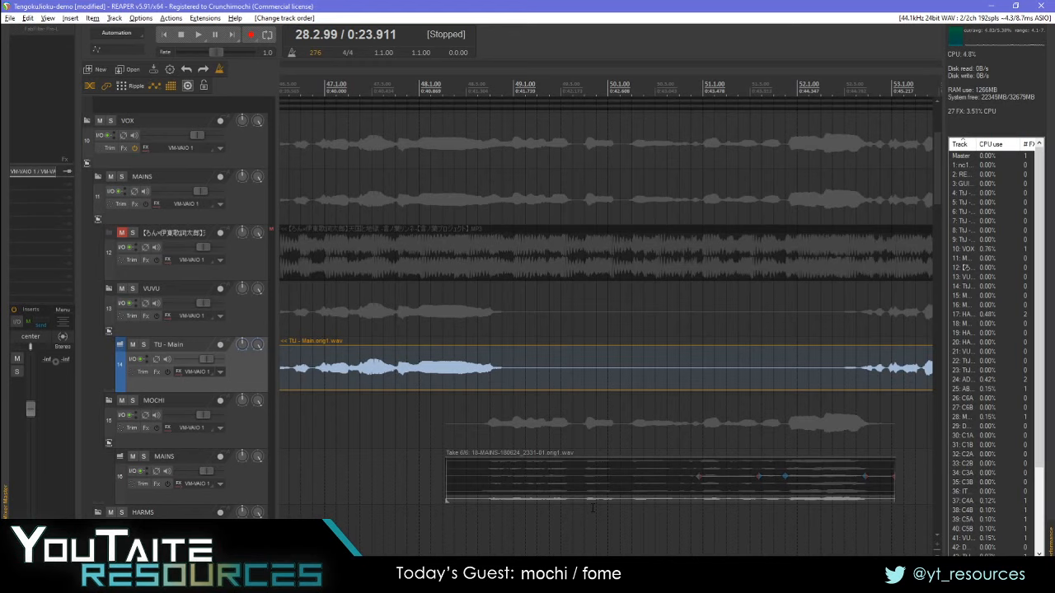
scroll(579, 459, "left", 3)
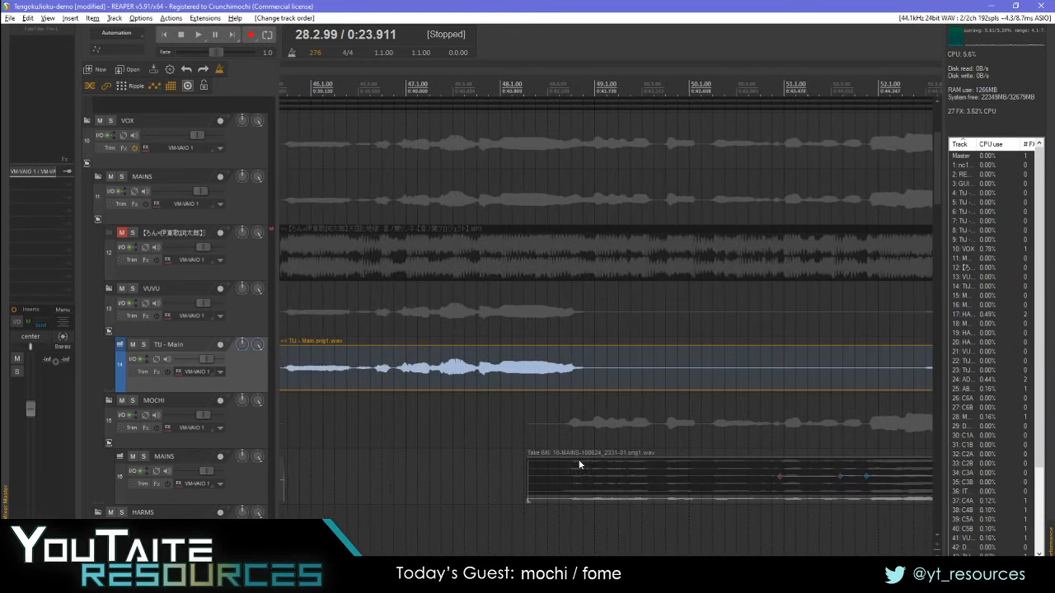
scroll(671, 454, "down", 6)
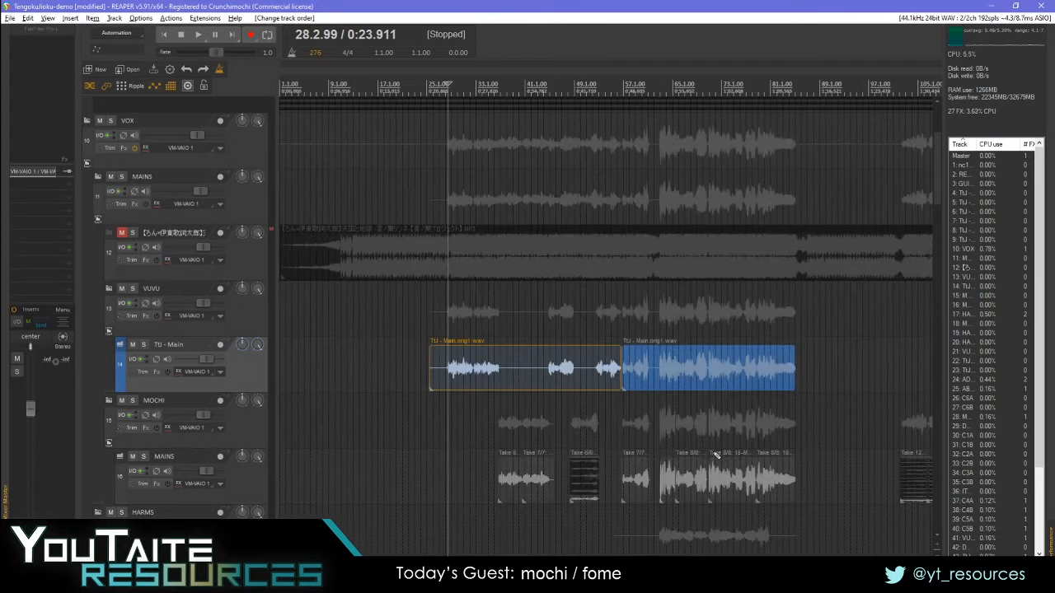
scroll(692, 479, "right", 3)
left_click(423, 500)
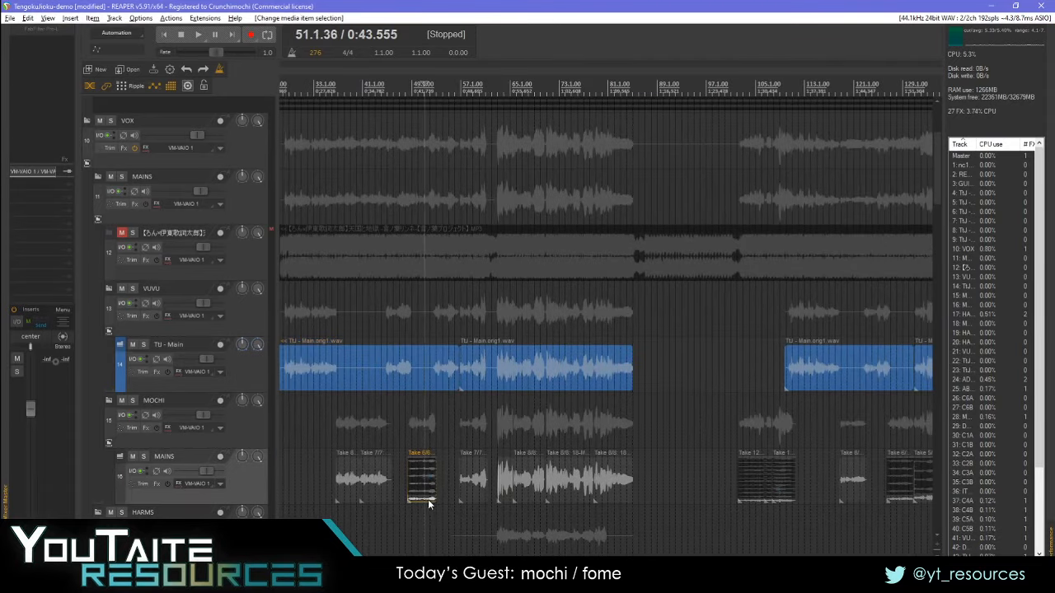
- Extend the item selection on track 16 (MAINS) through the Take 7/8 item near measure 153 and crop the selected items to their active takes
scroll(787, 479, "right", 9)
left_click(831, 497)
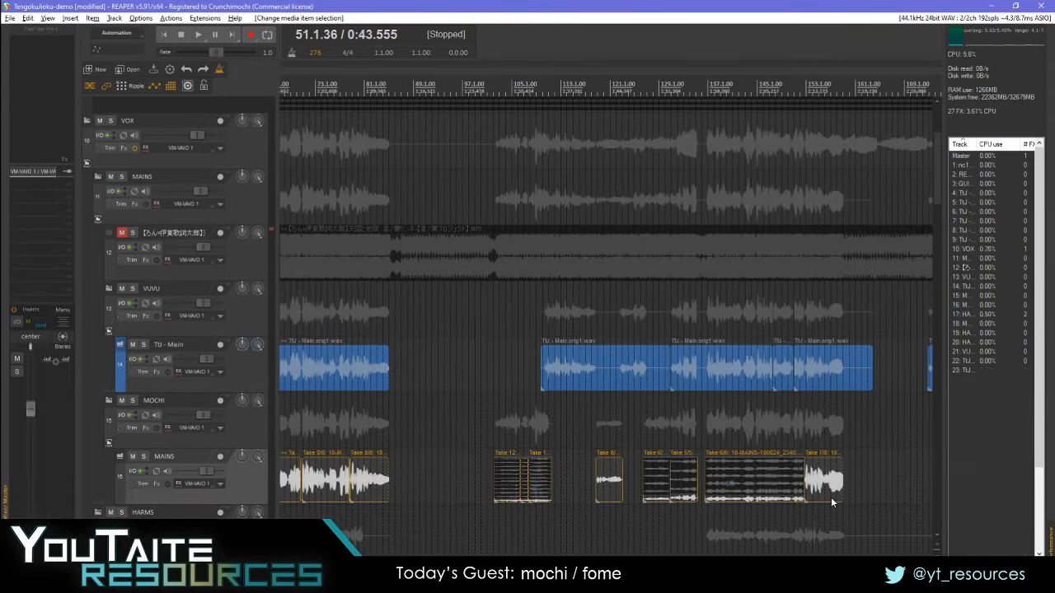
right_click(831, 497)
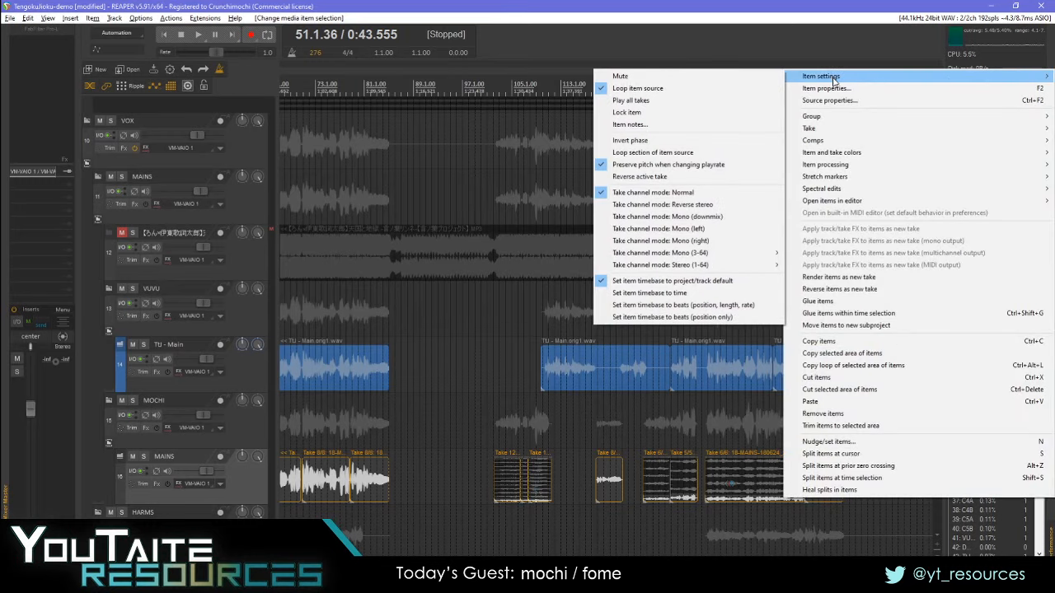
mouse_move(829, 130)
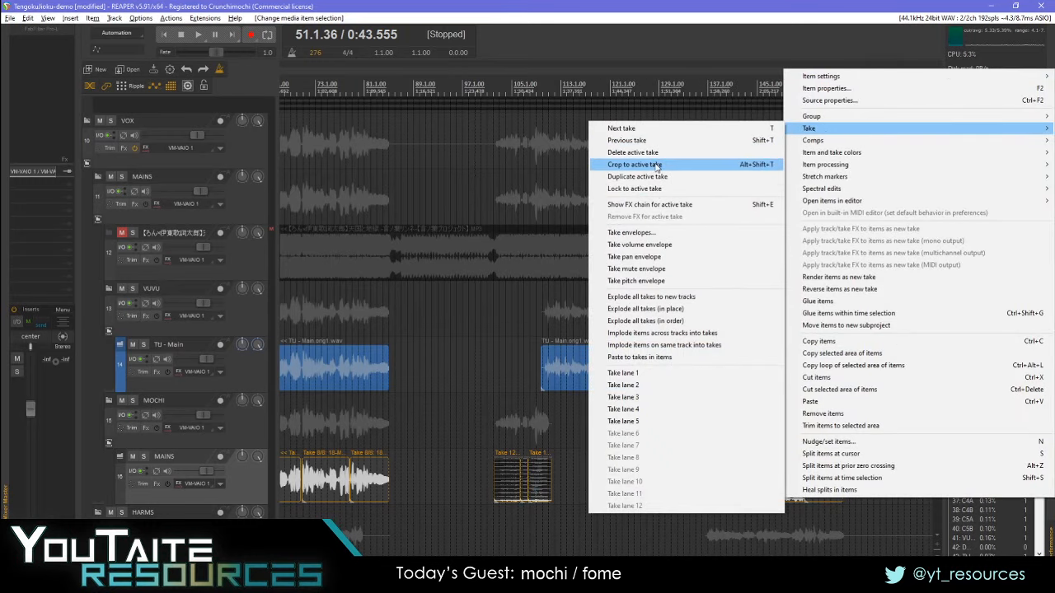
left_click(659, 164)
- Compare the cropped track 16 (MAINS) vocals with the TtJ - Main waveform and the grid between about measures 26 and 60
scroll(591, 486, "down", 5)
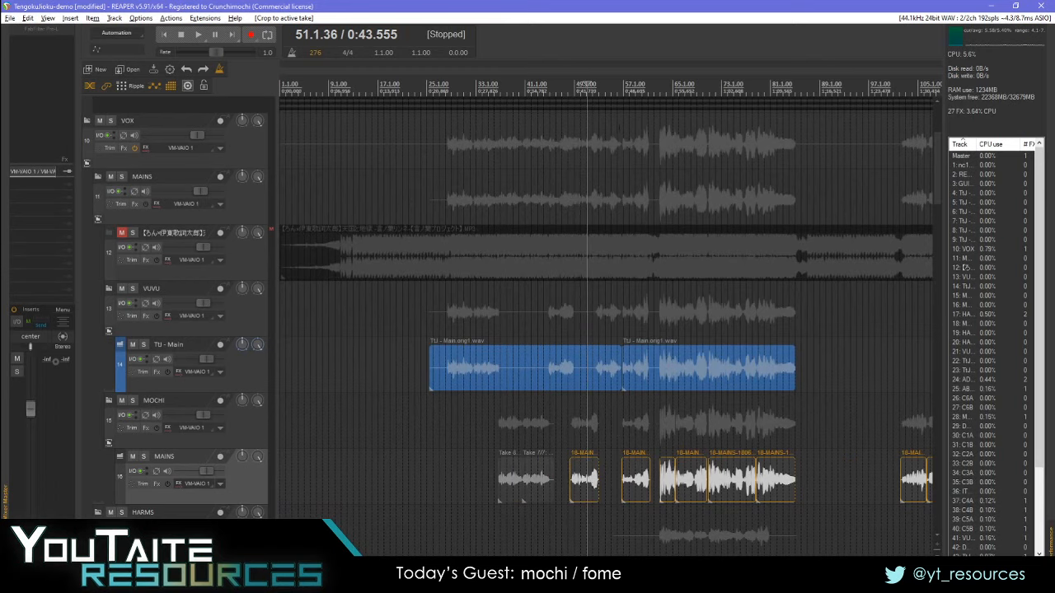
left_click(753, 356)
scroll(762, 368, "up", 8)
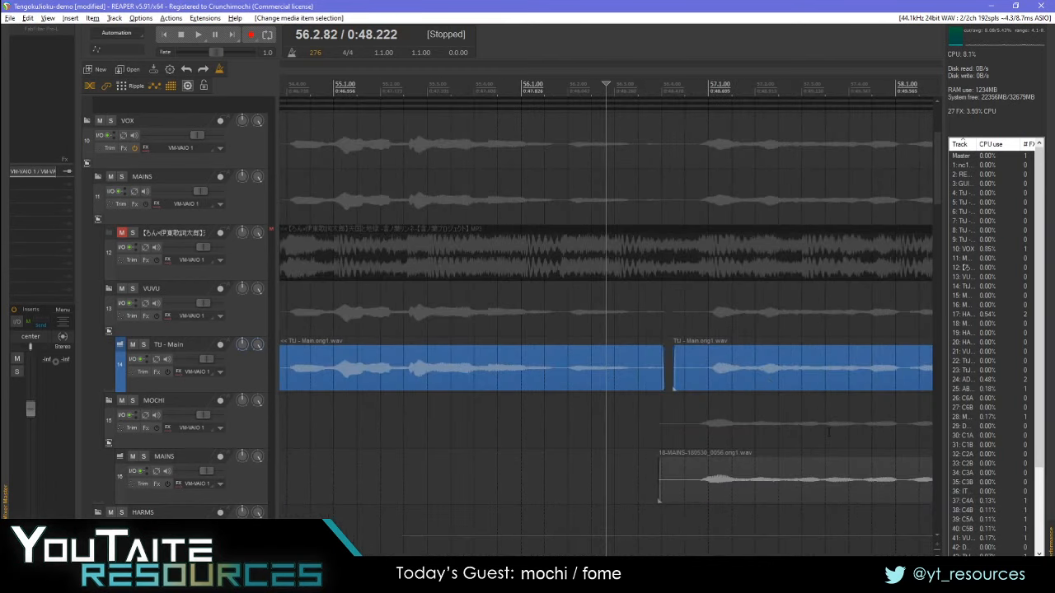
scroll(829, 432, "right", 3)
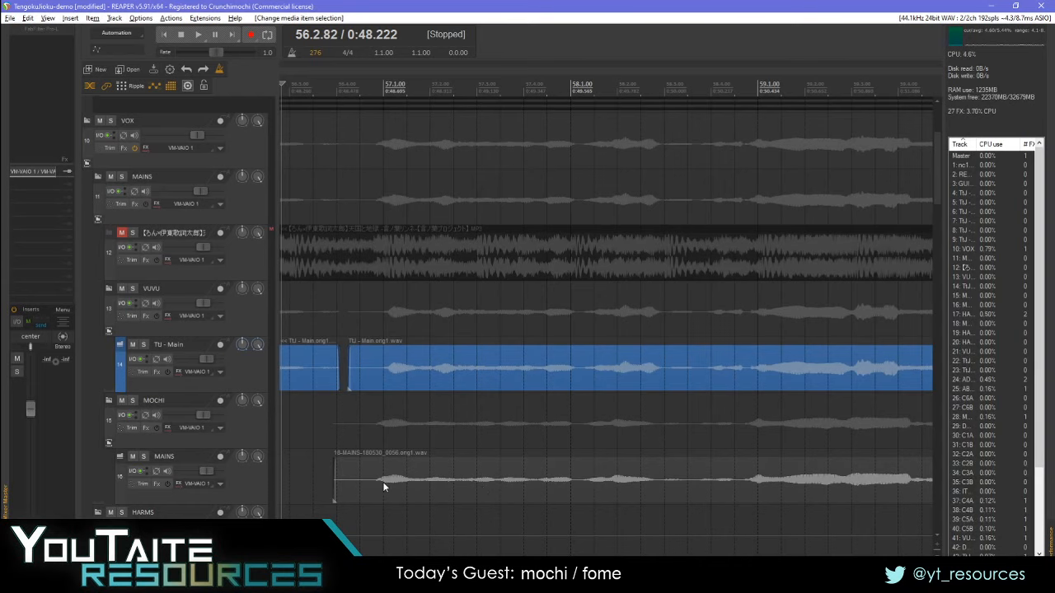
scroll(626, 471, "right", 1)
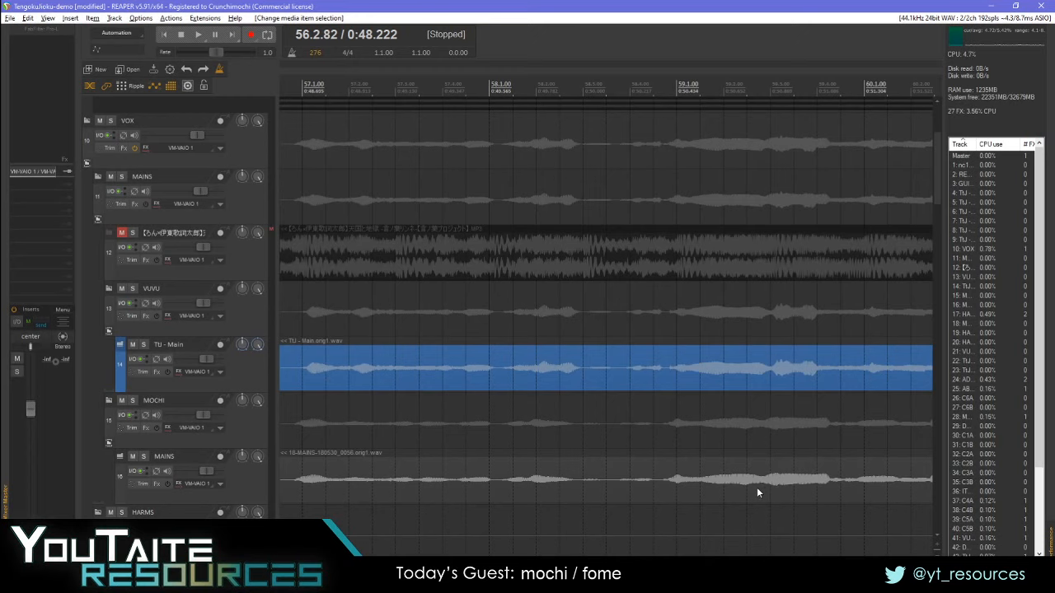
scroll(751, 488, "left", 2)
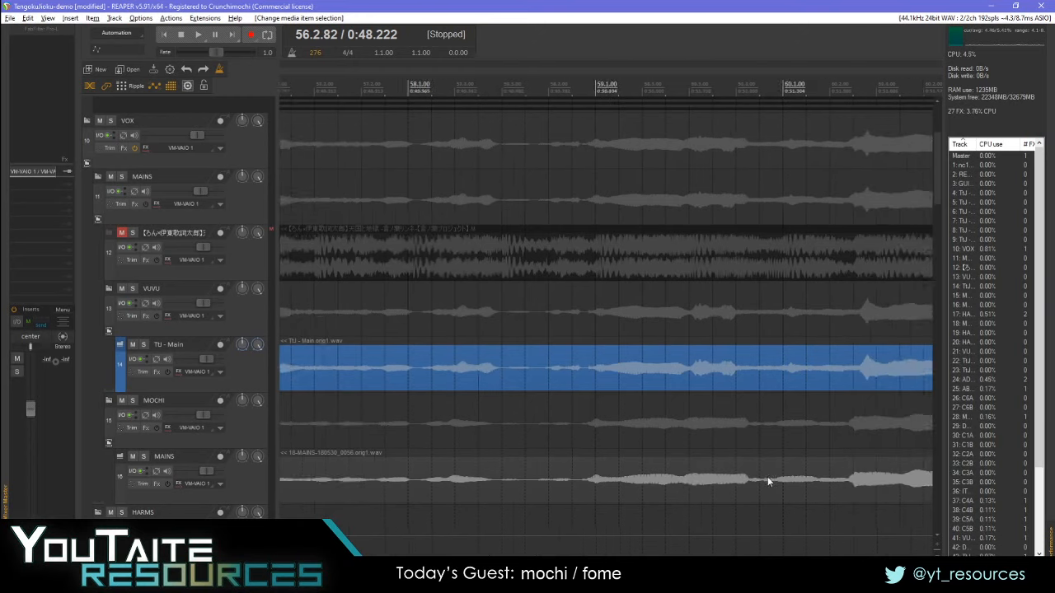
scroll(761, 474, "left", 12)
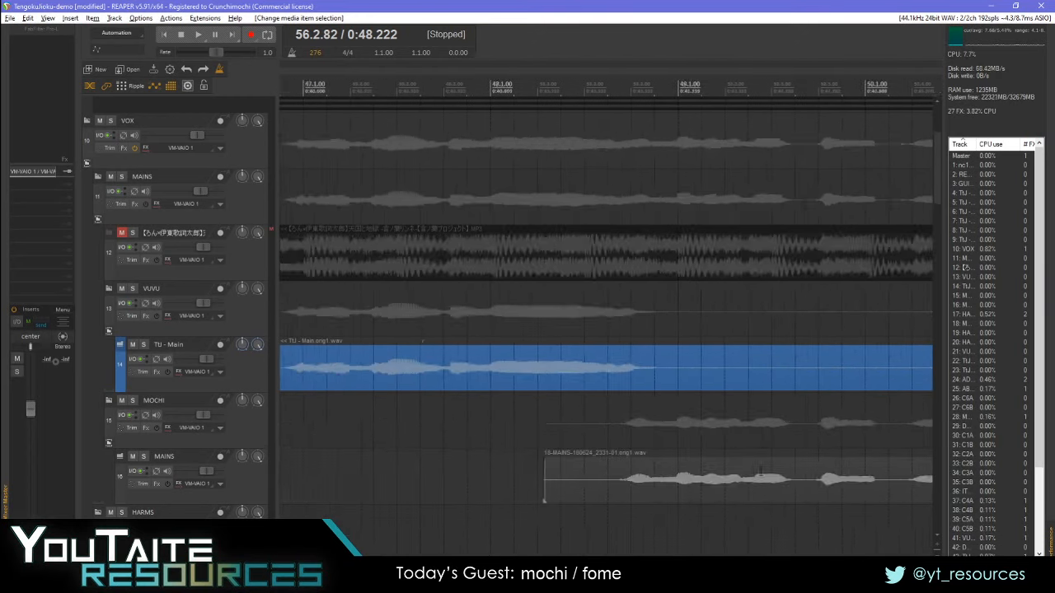
scroll(761, 472, "left", 12)
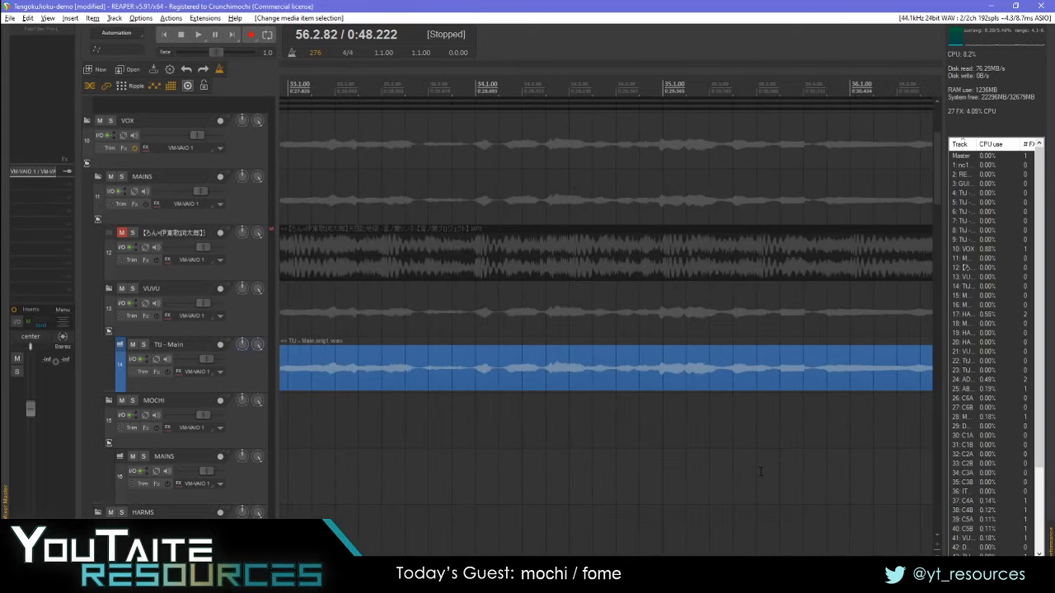
scroll(760, 471, "down", 5)
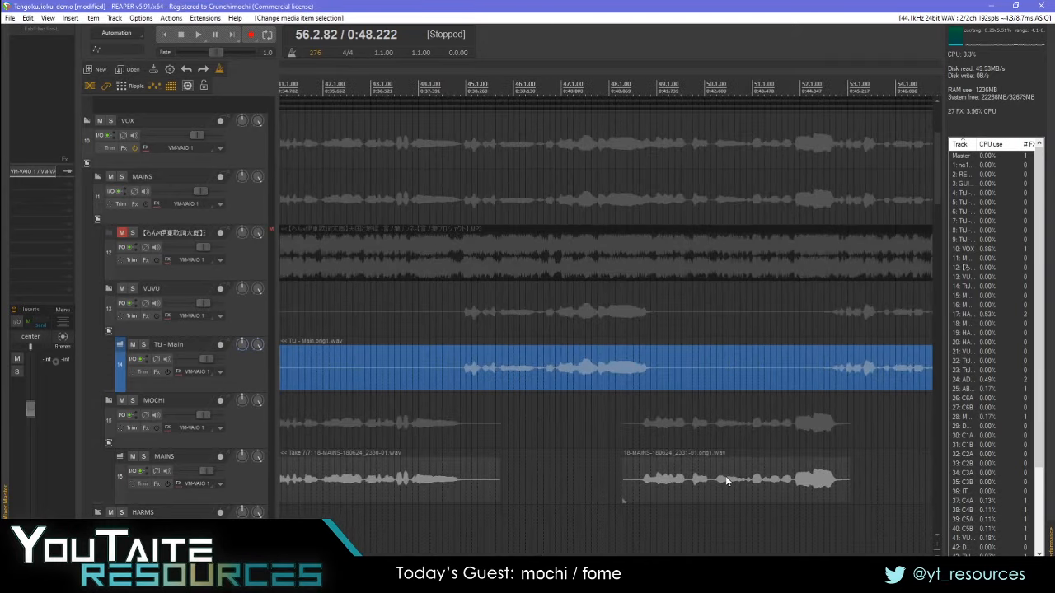
scroll(726, 480, "left", 5)
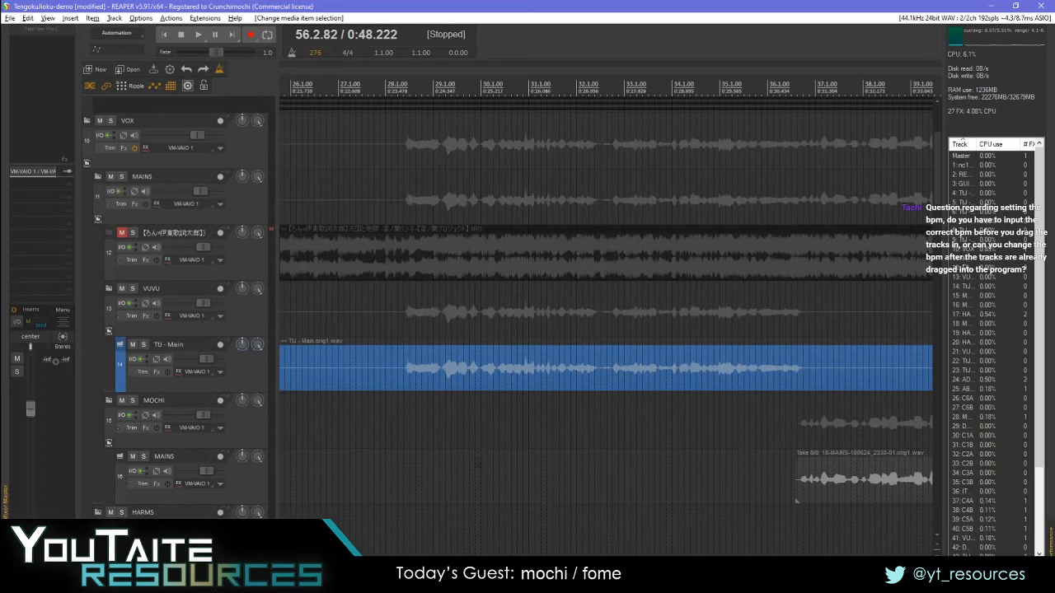
- Place the edit cursor at about 0:23.763 and lower the volume of the nc161670 track
left_click(402, 339)
scroll(160, 233, "up", 3)
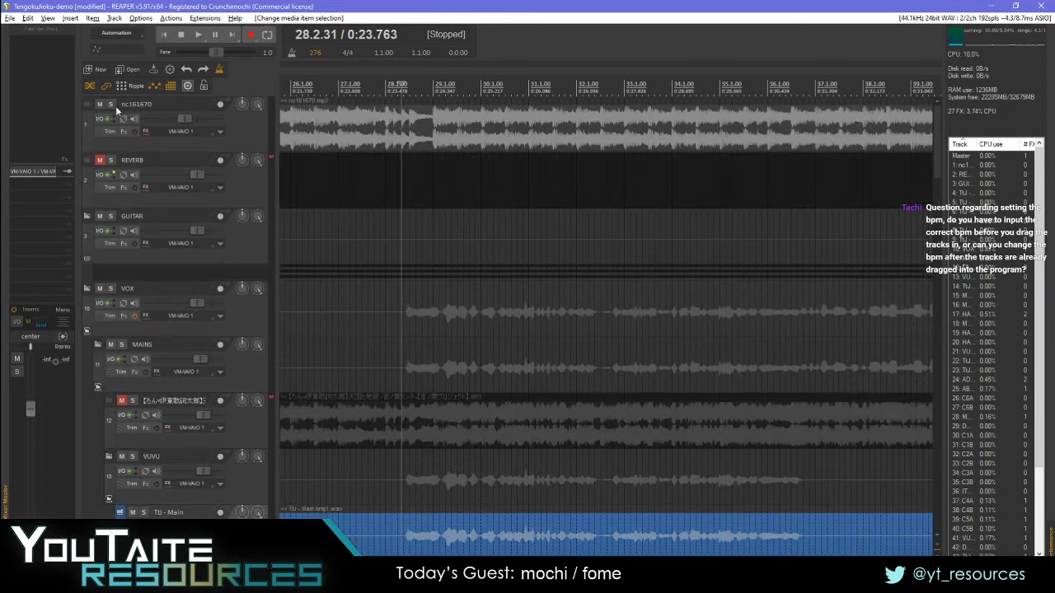
left_click_drag(191, 117, 164, 112)
scroll(164, 112, "down", 5)
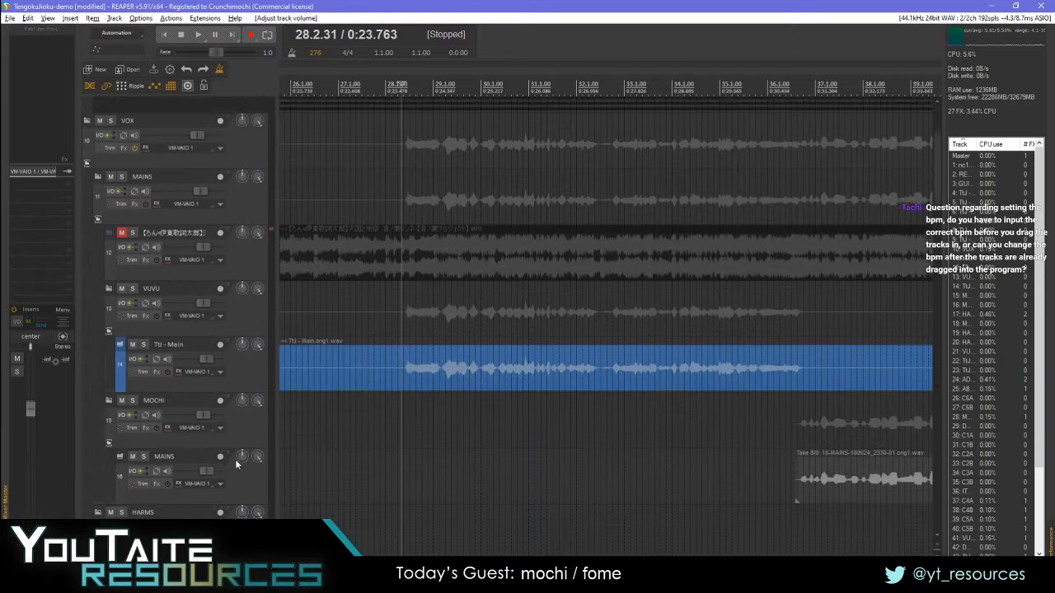
- Play the vocals from about 0:23.763 to past measure 39 and stop playback
key("space")
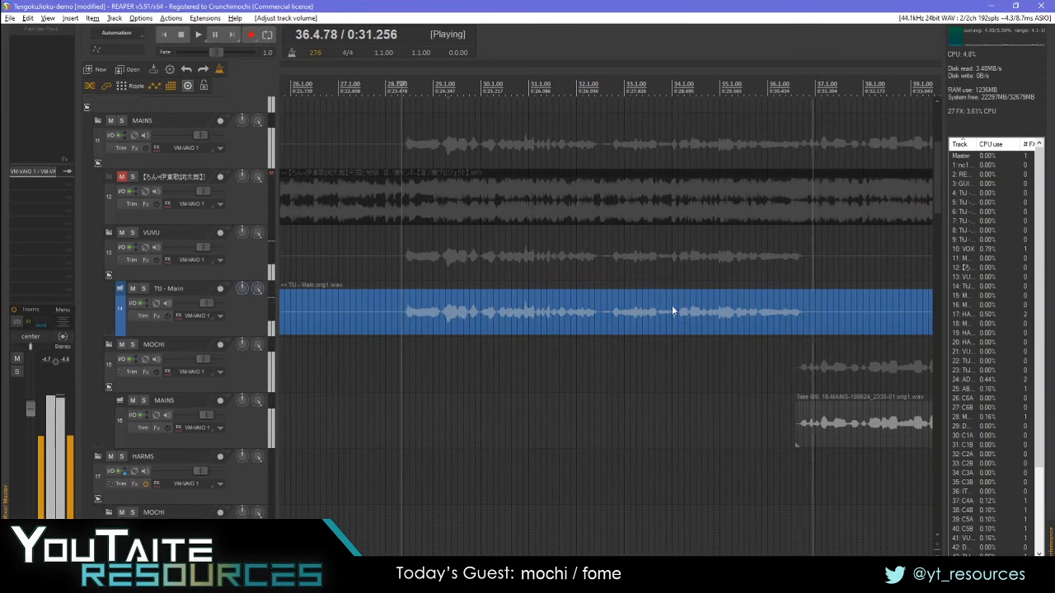
scroll(521, 321, "down", 3)
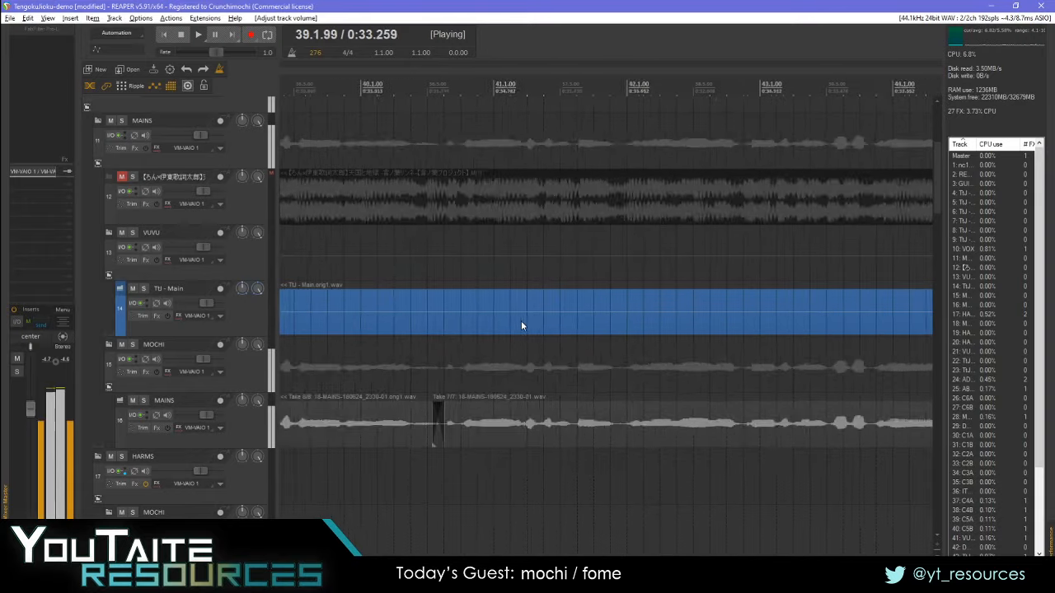
key("space")
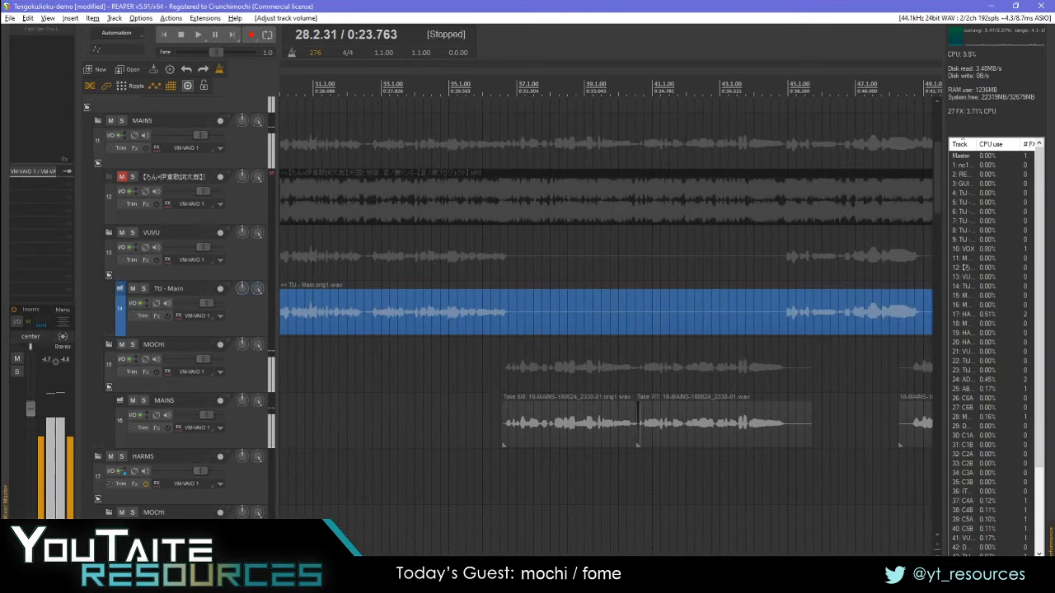
- Examine the syllable positions in the TtJ - Main item against the grid between measures 28 and 32, using the edit cursor as a guide
scroll(494, 404, "right", 3)
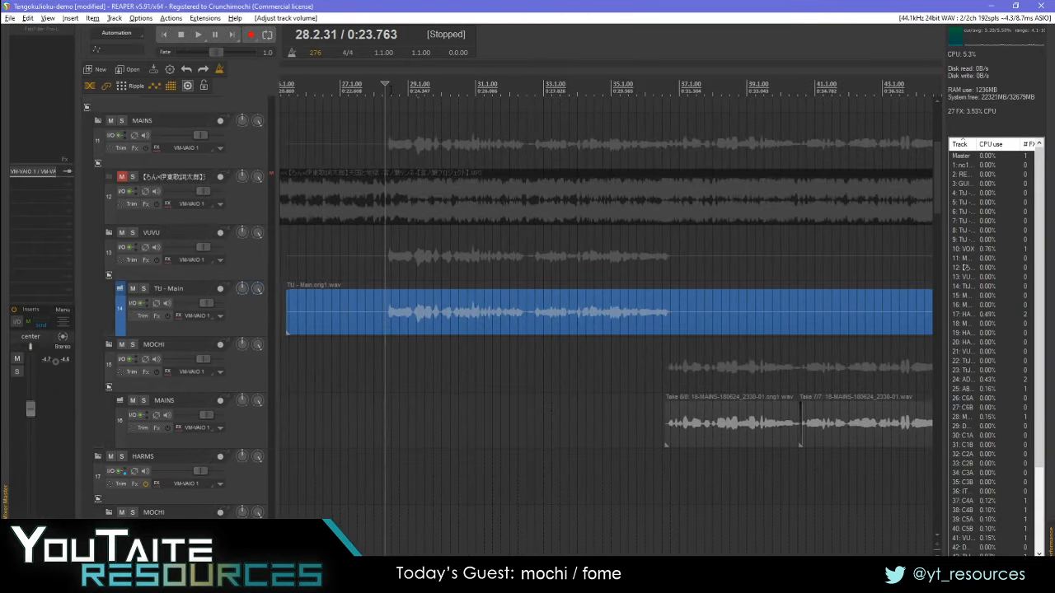
scroll(586, 338, "up", 5)
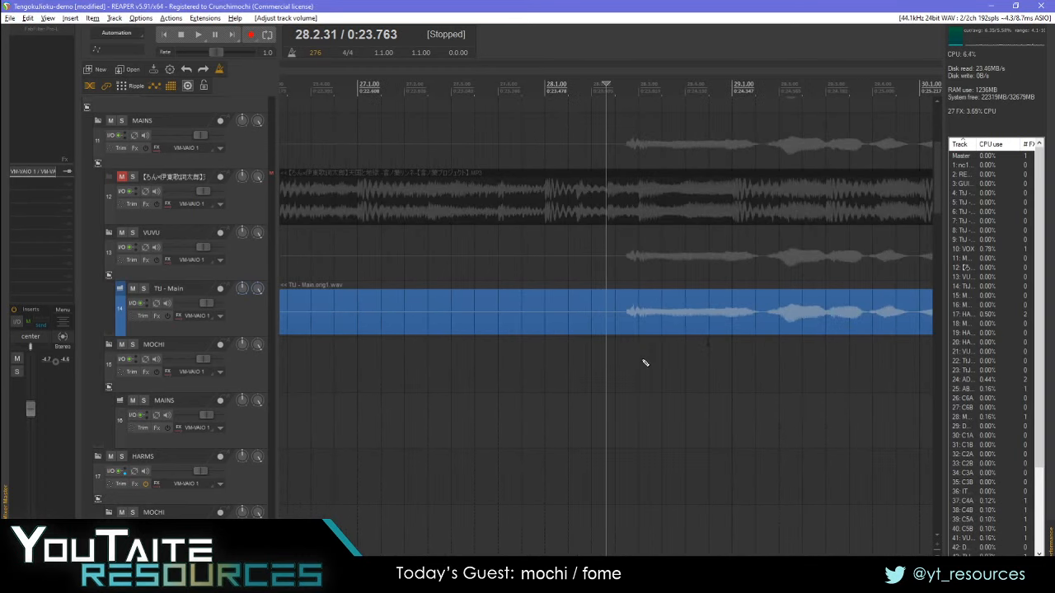
scroll(645, 362, "right", 3)
scroll(694, 323, "right", 2)
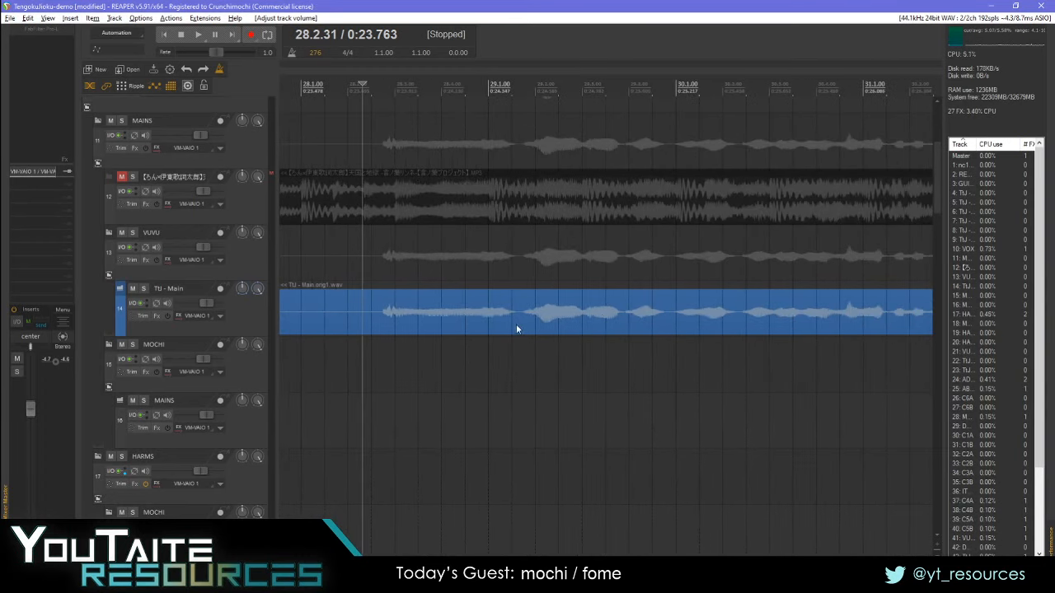
left_click(588, 315)
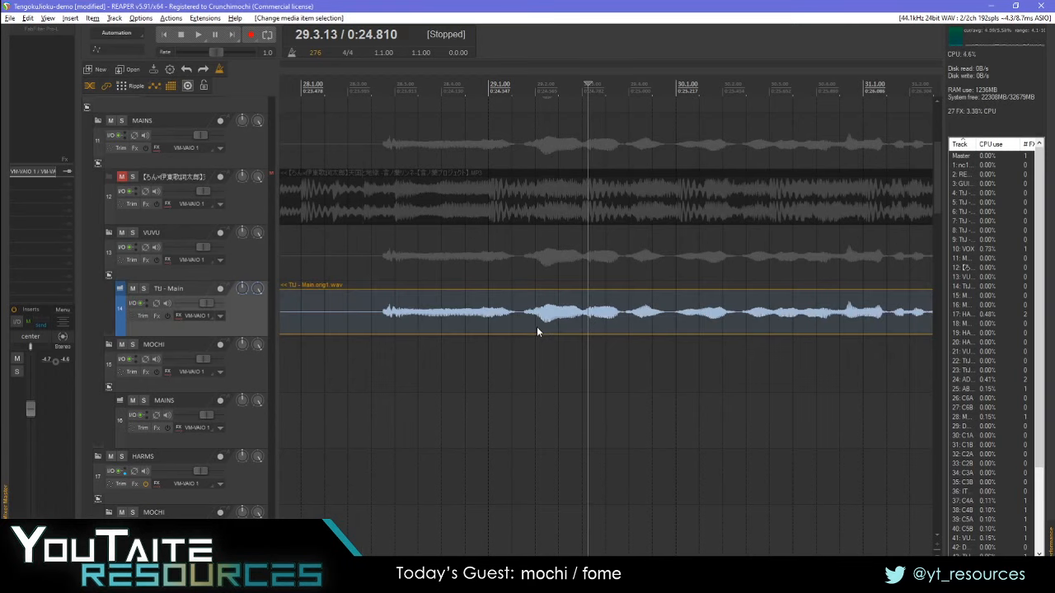
left_click(632, 317)
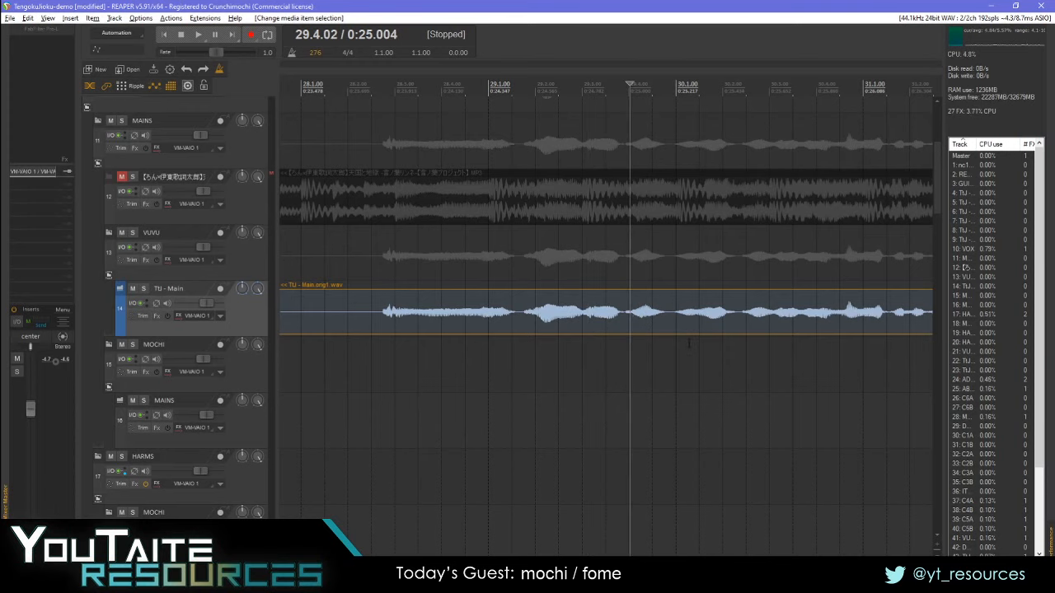
scroll(699, 326, "right", 3)
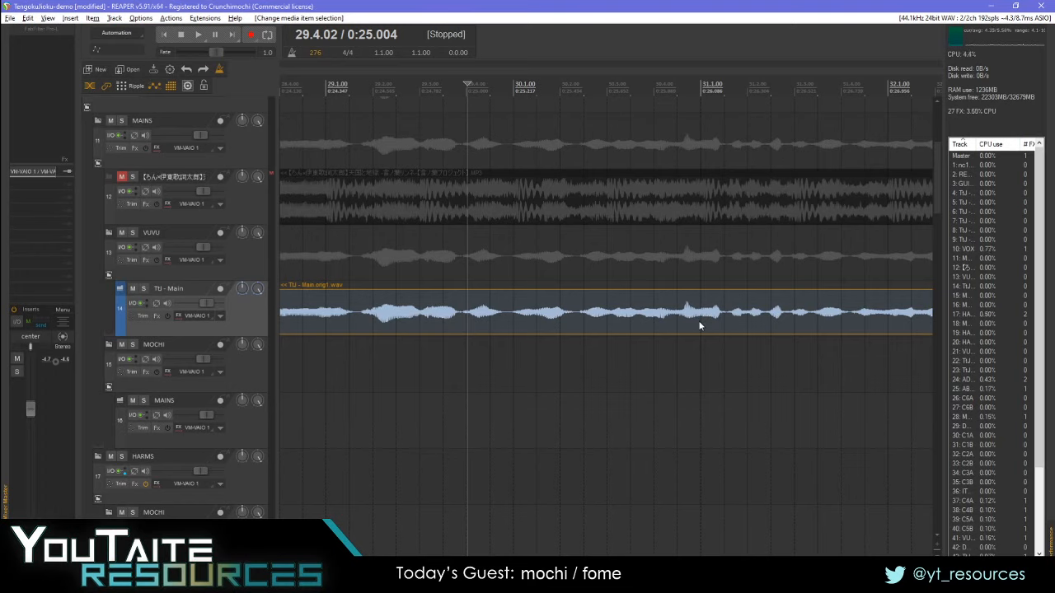
scroll(700, 326, "right", 2)
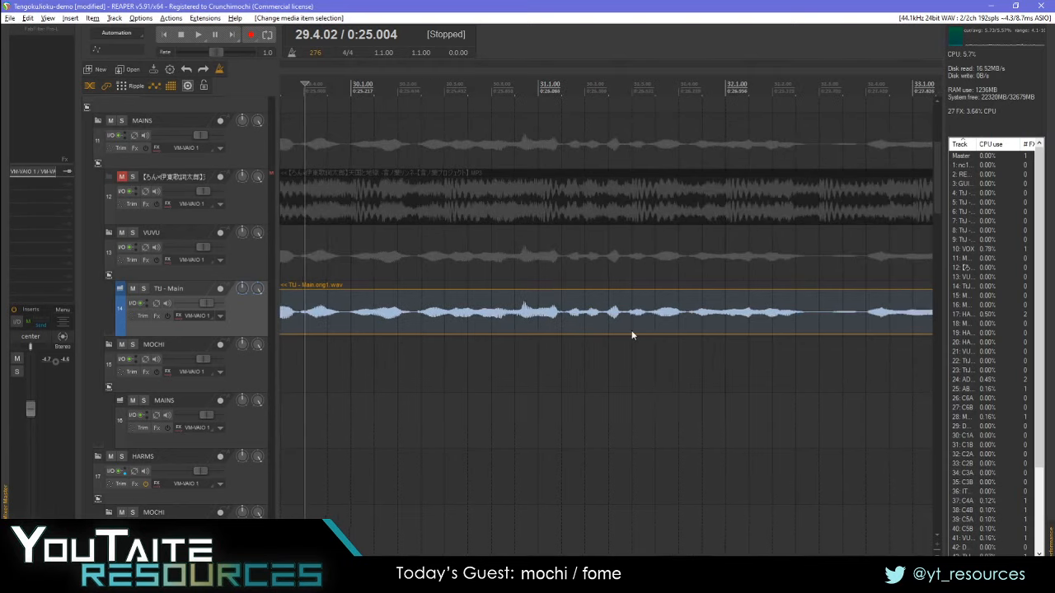
left_click(520, 312)
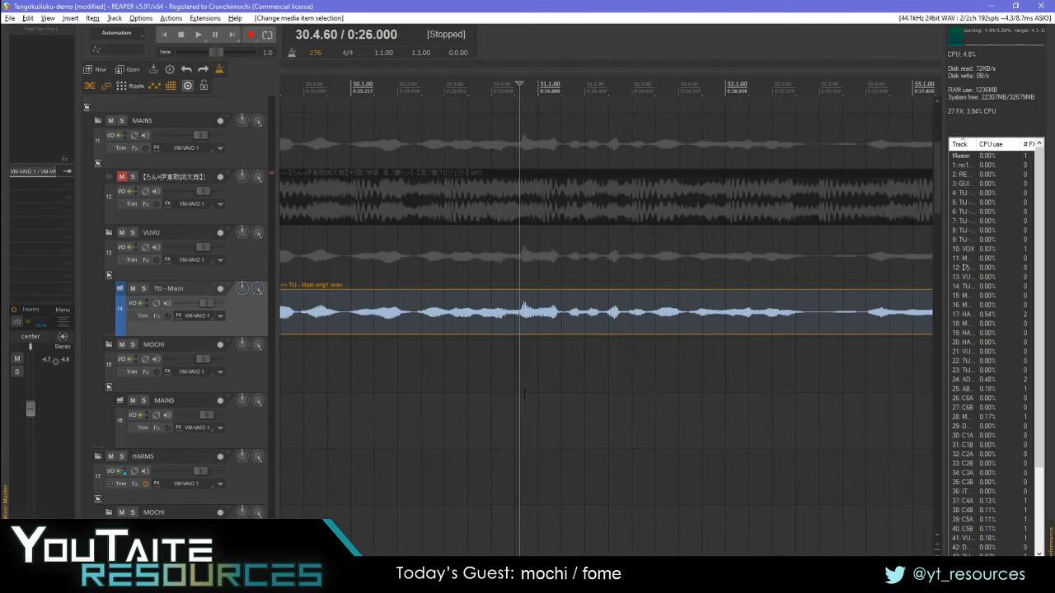
left_click(423, 316)
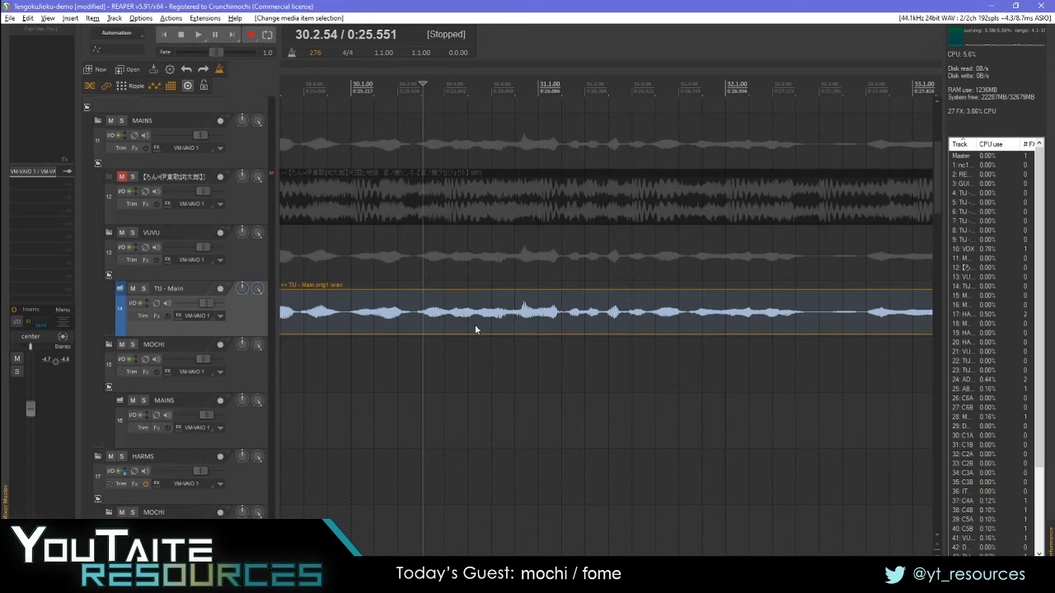
- Add stretch markers to the TtJ - Main item at about 0:25.694 and 0:25.549, and shift the 0:25.694 marker earlier for a 1.42x rate between them
left_click(454, 316)
key("shift+w")
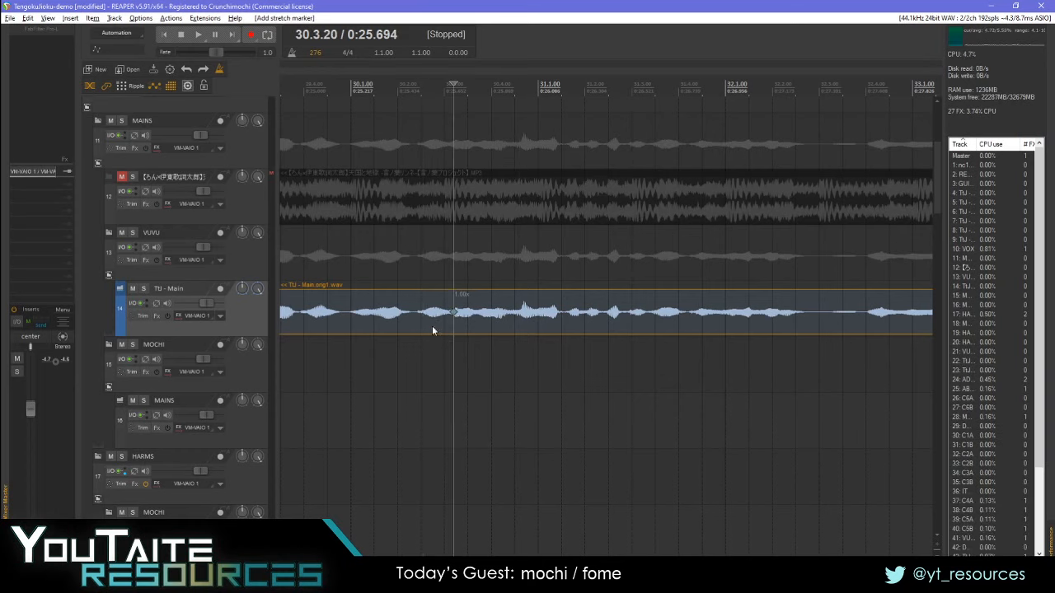
left_click(422, 325)
key("shift+w")
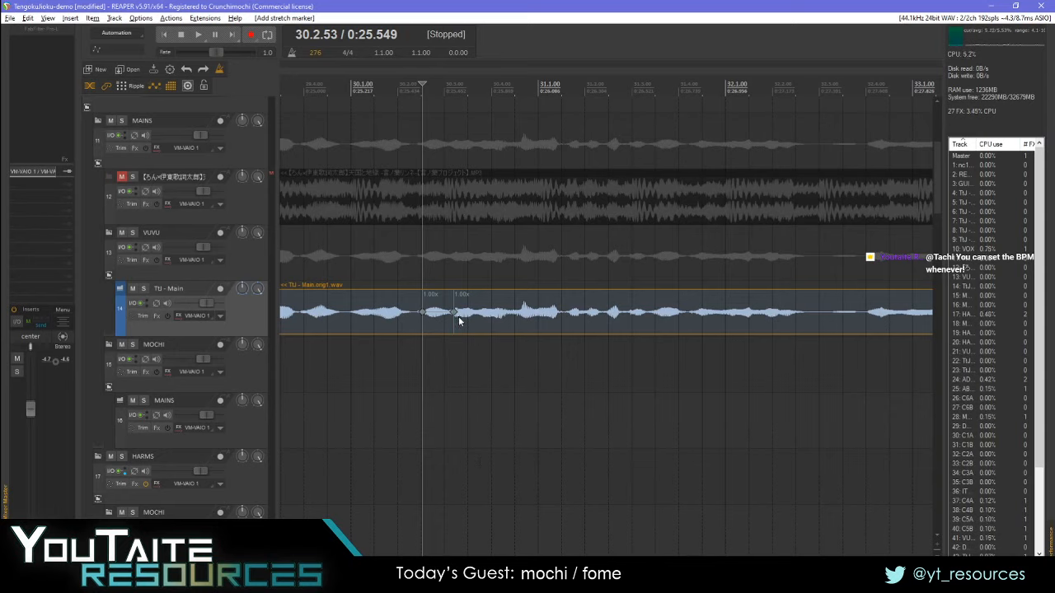
left_click_drag(454, 313, 447, 326)
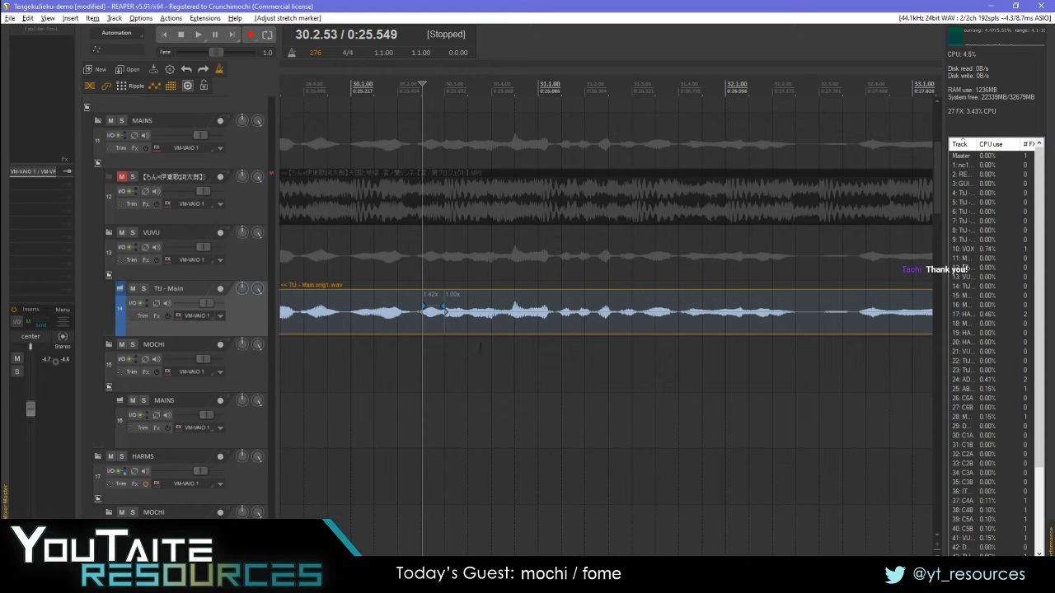
- Add a stretch marker to the TtJ - Main item at about 0:25.776 and shift it slightly earlier for a 1.13x rate before it
left_click(472, 312)
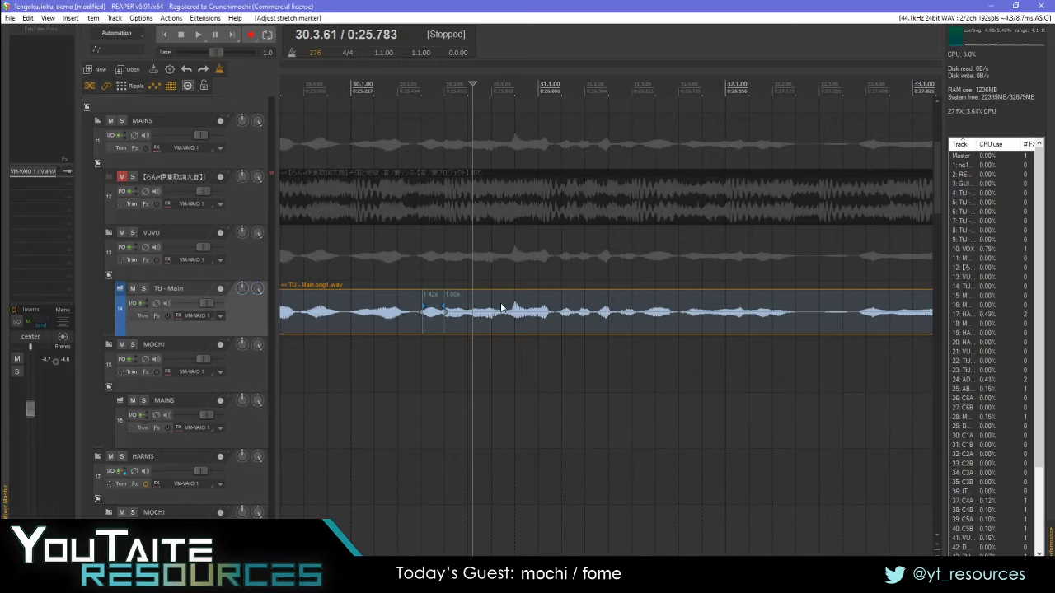
left_click(472, 325)
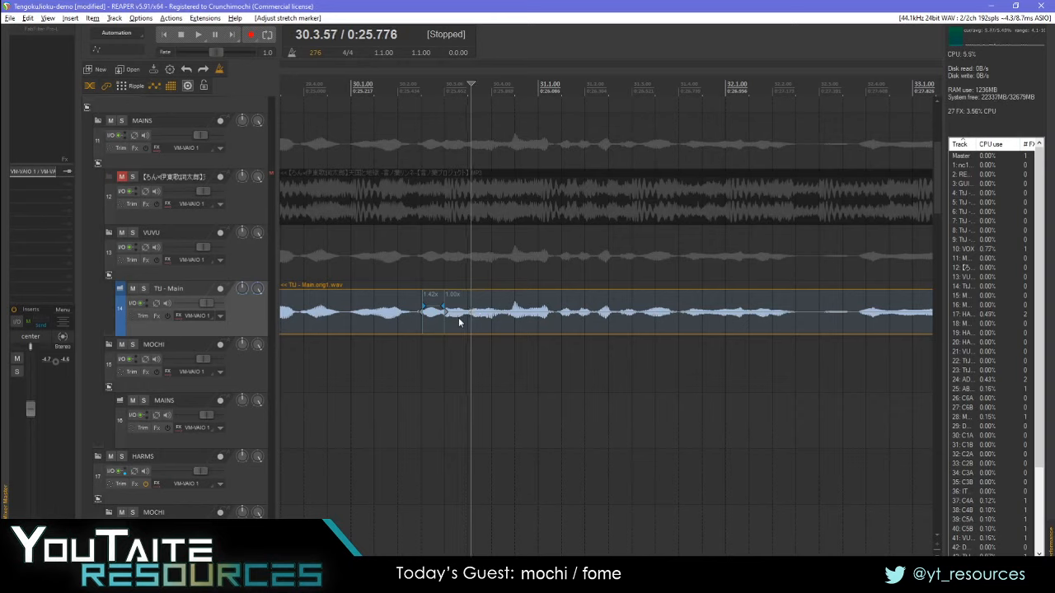
key("w")
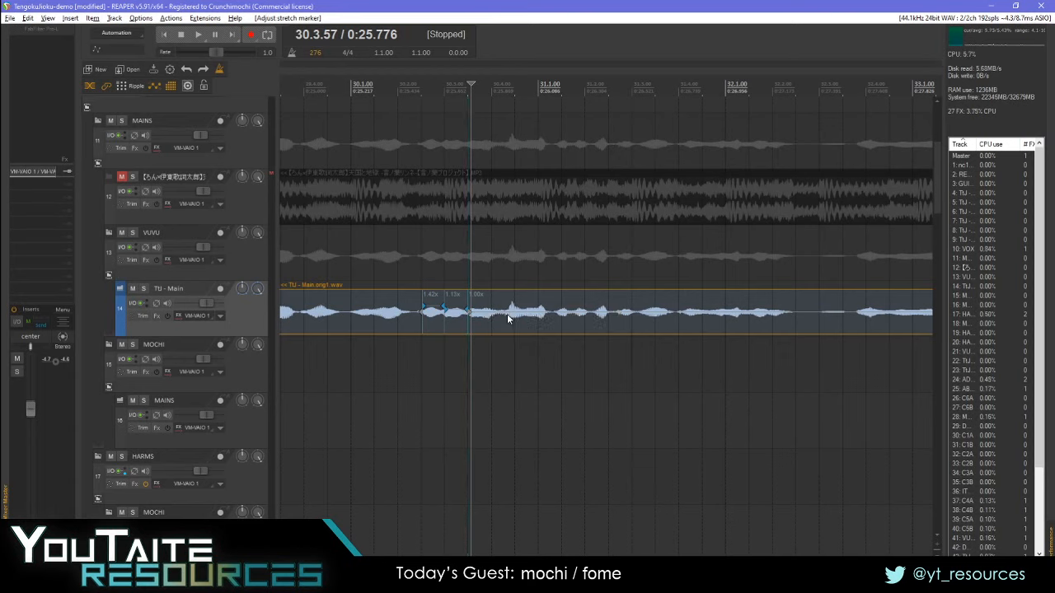
- Add a stretch marker at the TtJ - Main peak near 0:25.952 and shift it slightly later for a 0.91x rate before it
left_click(506, 314)
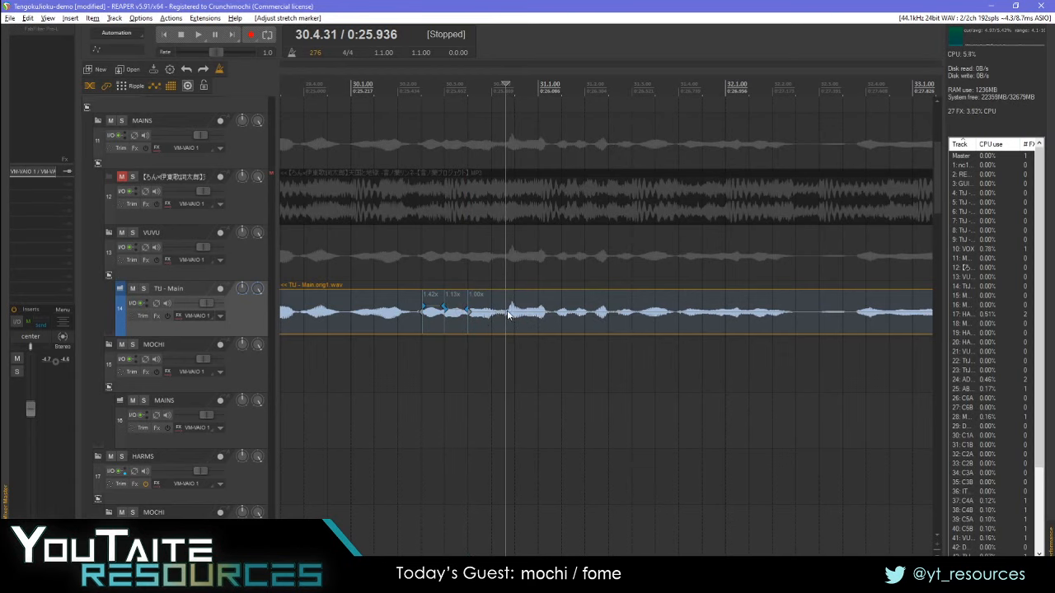
left_click(507, 310)
left_click(509, 310)
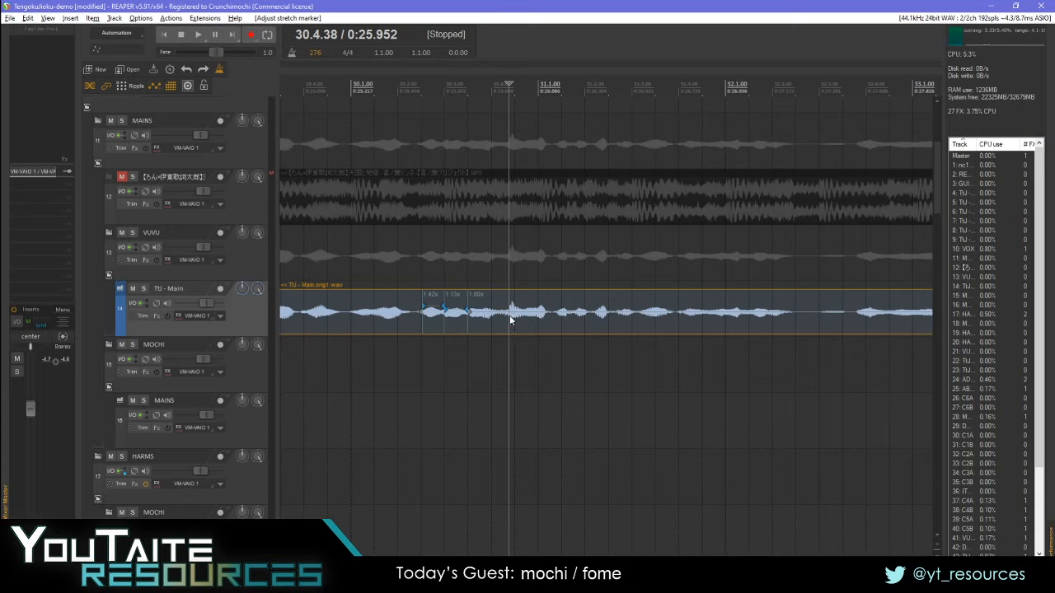
key("shift+w")
left_click_drag(510, 313, 513, 313)
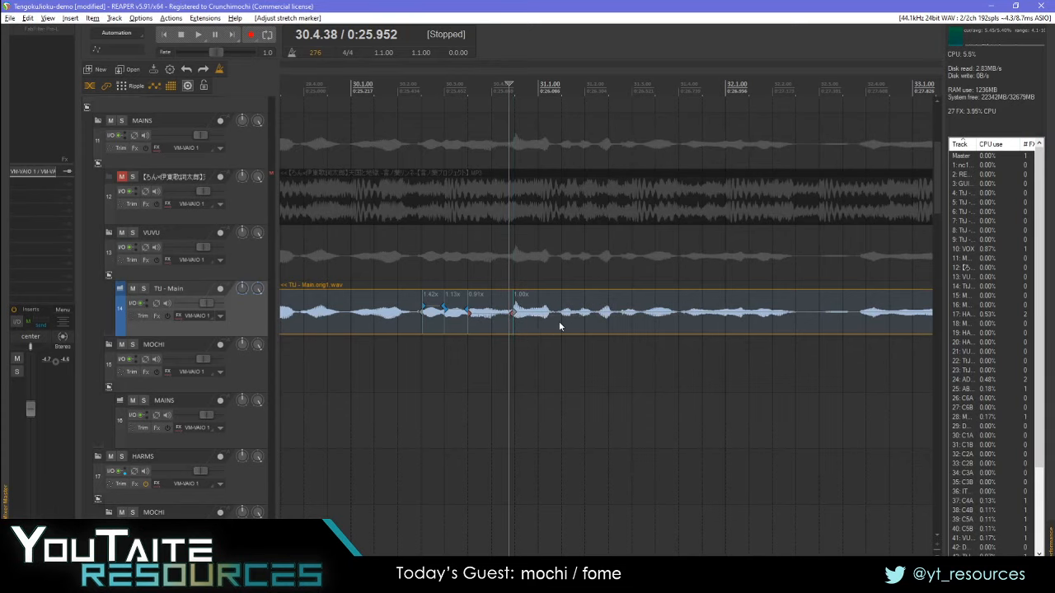
- Add stretch markers to the TtJ - Main item at about 0:26.28 and 0:26.194, and shift the first one later for a 0.78x rate between them
left_click(580, 314)
key("shift+w")
left_click(562, 316)
key("shift+w")
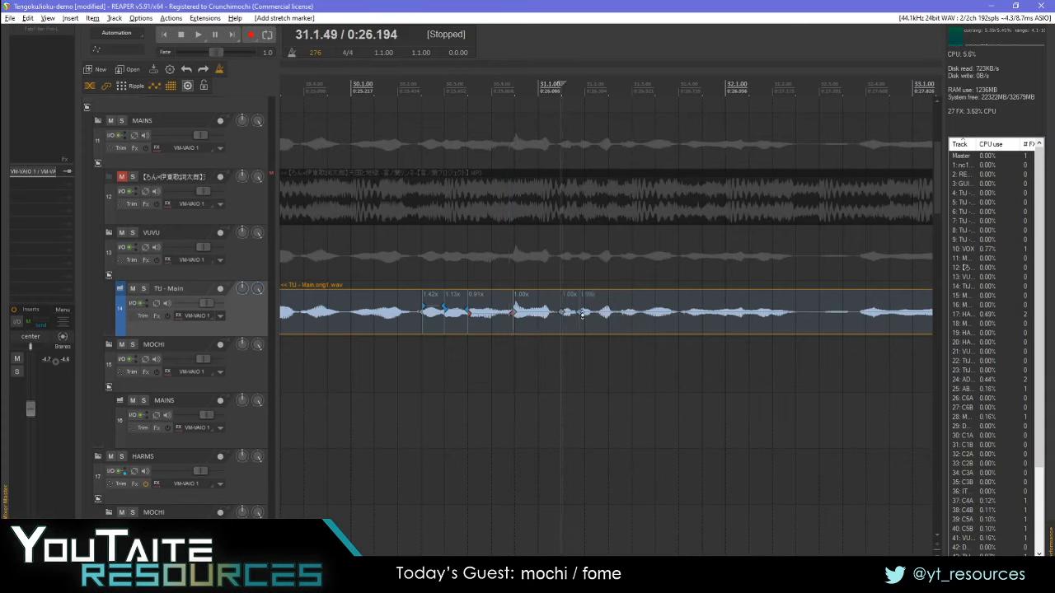
left_click_drag(582, 314, 592, 313)
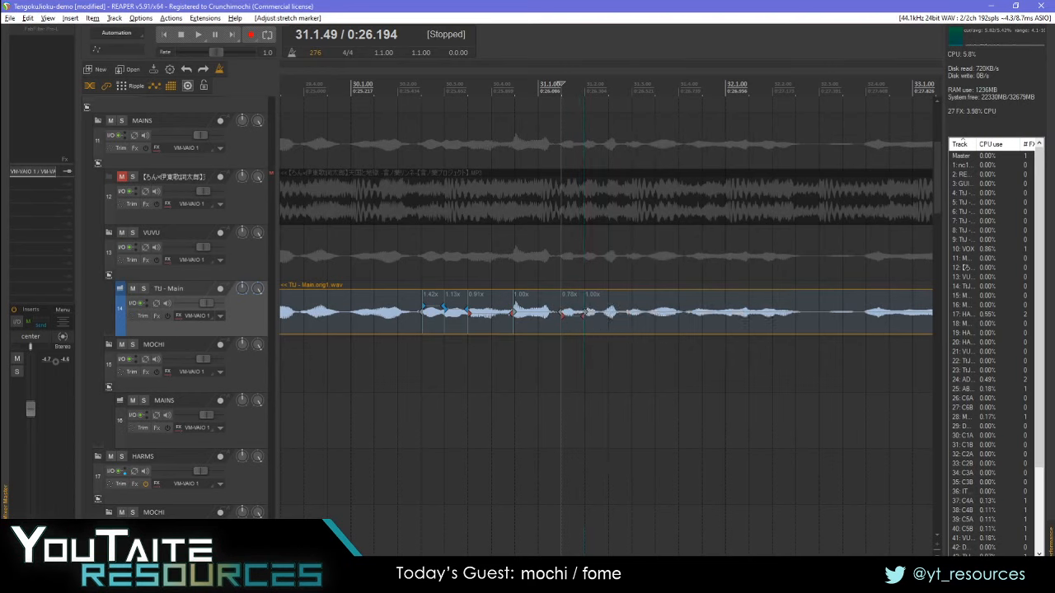
- Add a stretch marker to the TtJ - Main item at 0:26.397 and shift it slightly later for a 0.90x rate before it
left_click(607, 315)
key("shift+w")
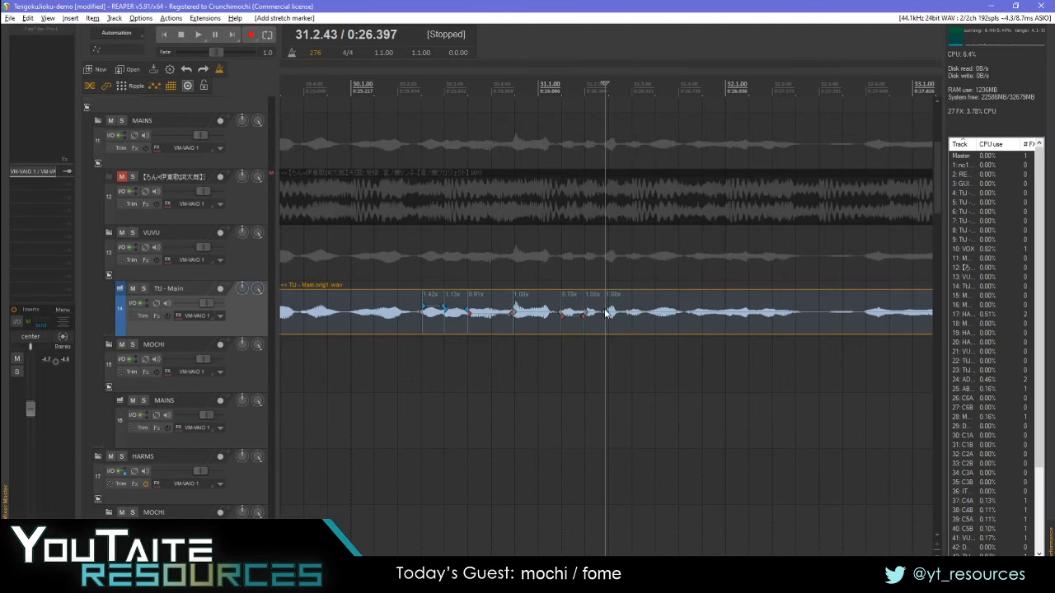
left_click_drag(606, 314, 611, 314)
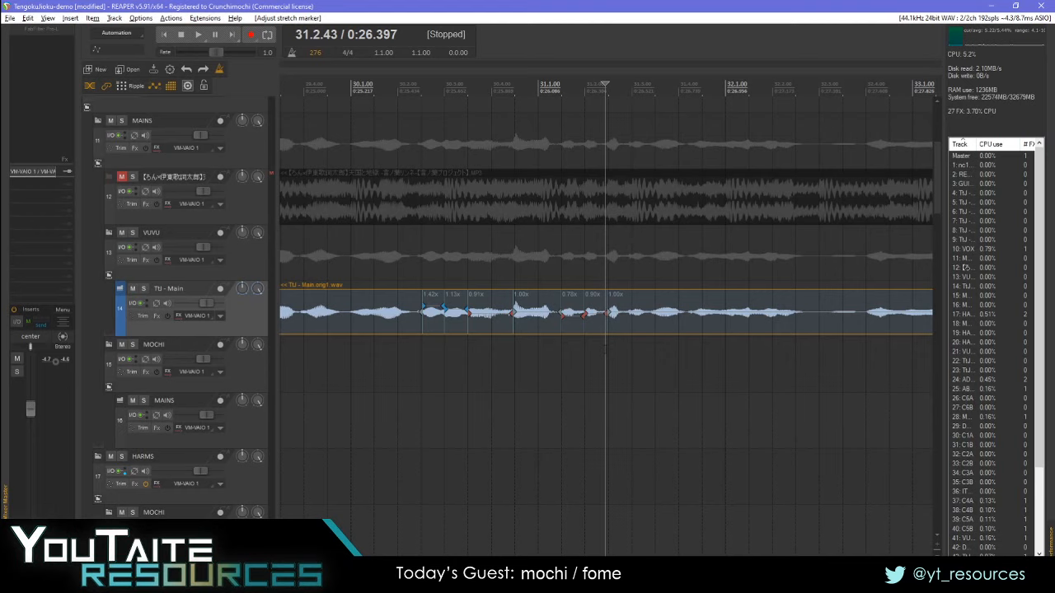
- Examine the TtJ - Main syllables following the 0:26.397 stretch marker against the grid, using the edit cursor as a guide
scroll(608, 333, "right", 2)
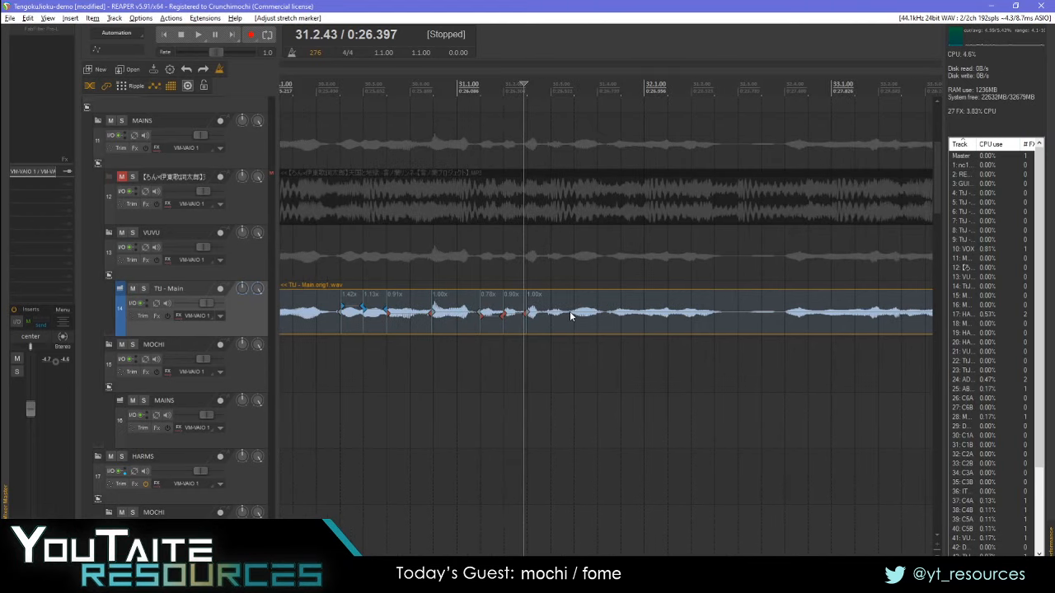
left_click(570, 310)
left_click(614, 313)
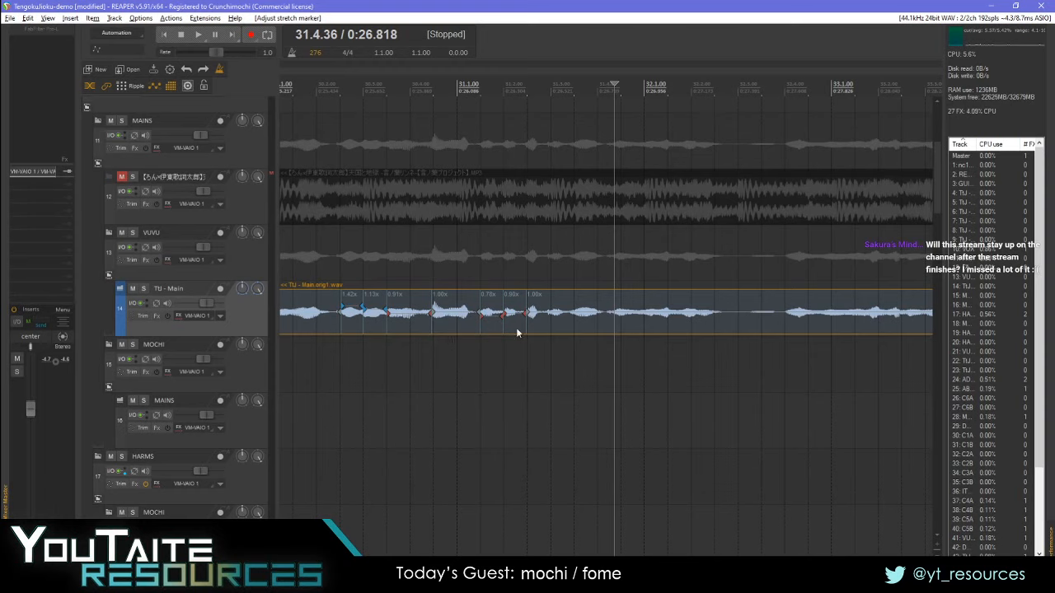
scroll(577, 338, "left", 4)
scroll(640, 341, "right", 4)
left_click(553, 320)
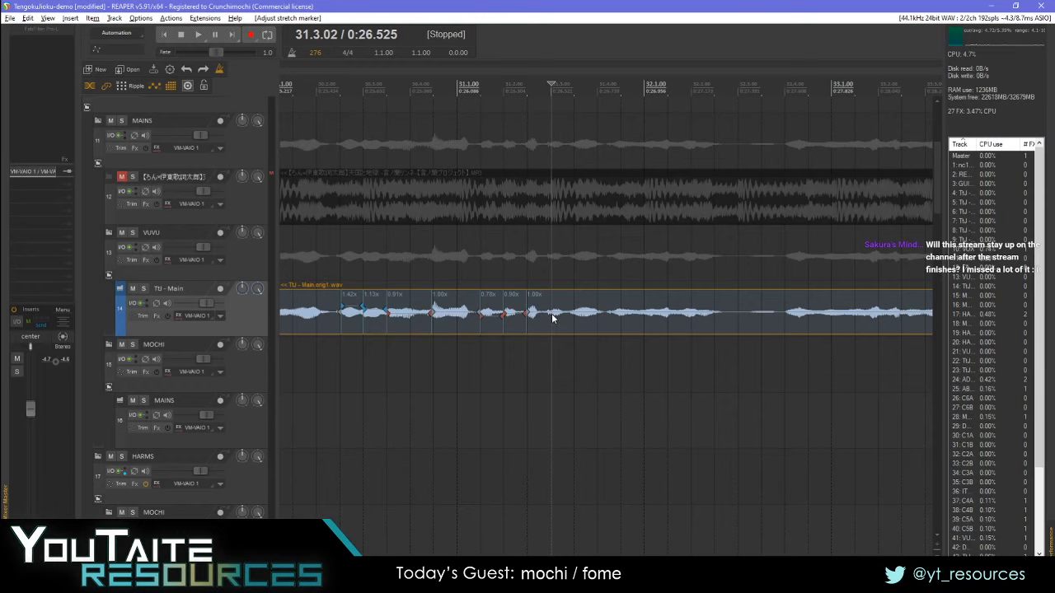
right_click(552, 319)
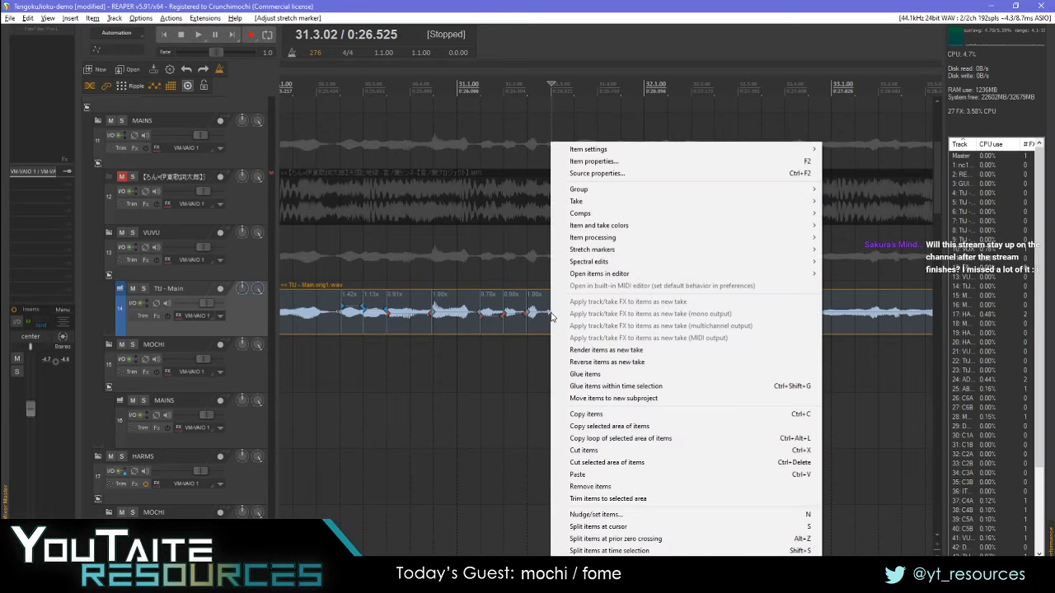
left_click(528, 334)
- Add a stretch marker to the TtJ - Main item at 31.3.00 (0:26.522) and check its position and rate
left_click(550, 316)
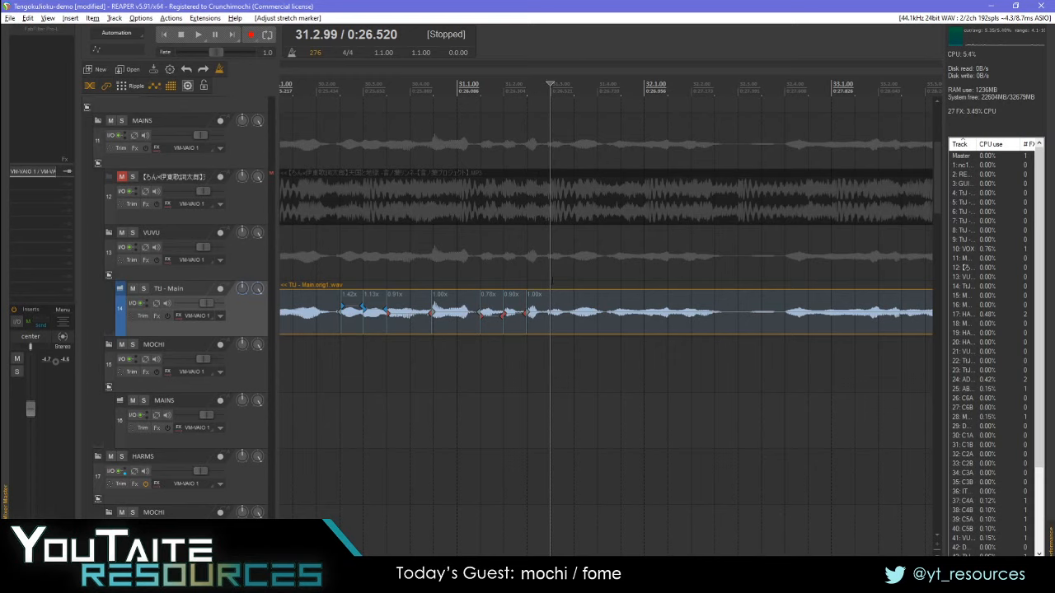
scroll(568, 293, "up", 3)
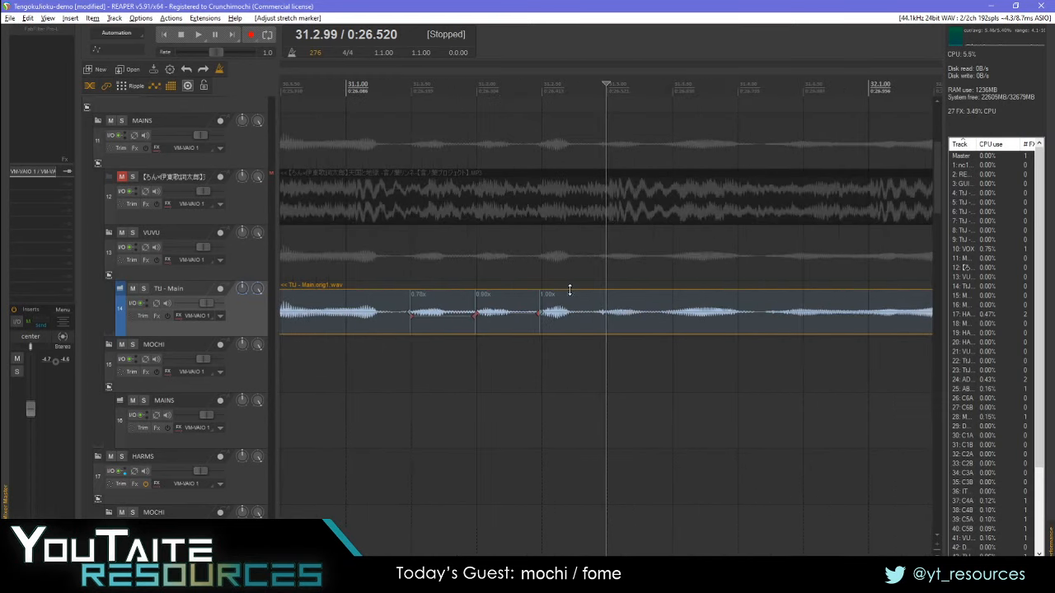
left_click(607, 313)
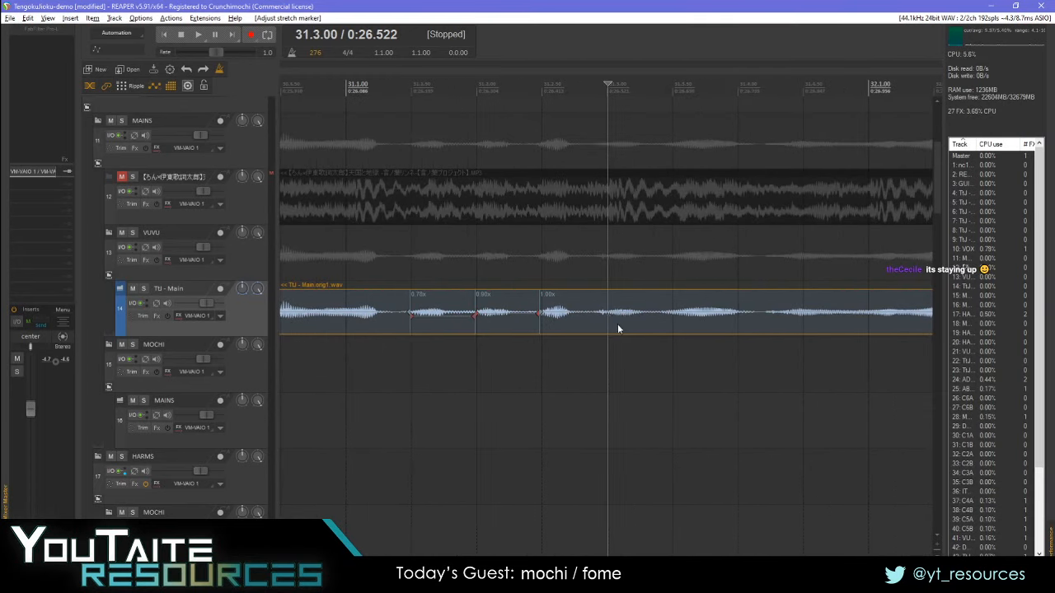
right_click(611, 317)
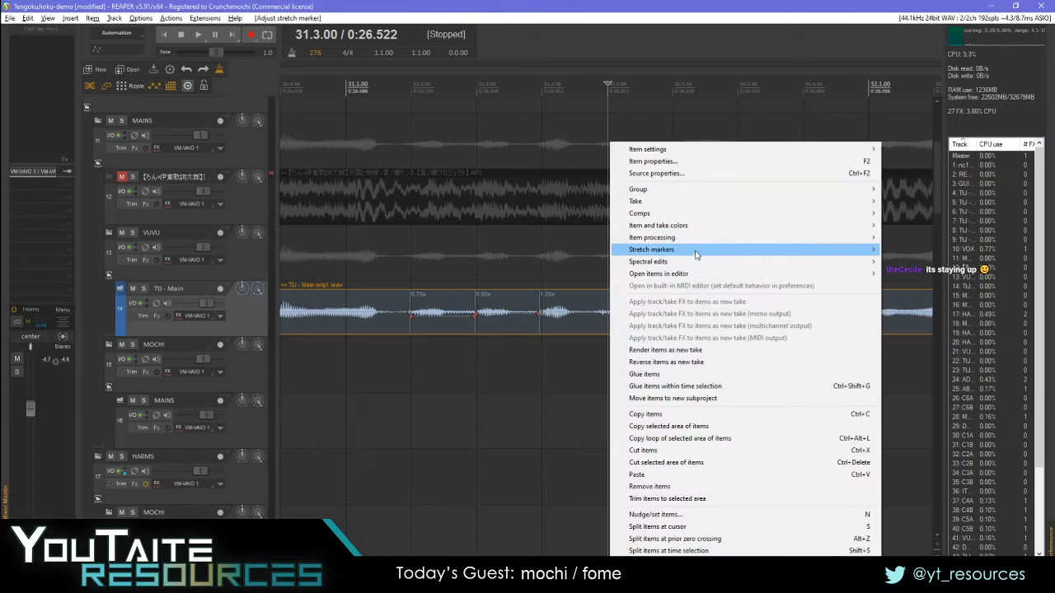
mouse_move(699, 249)
left_click(553, 247)
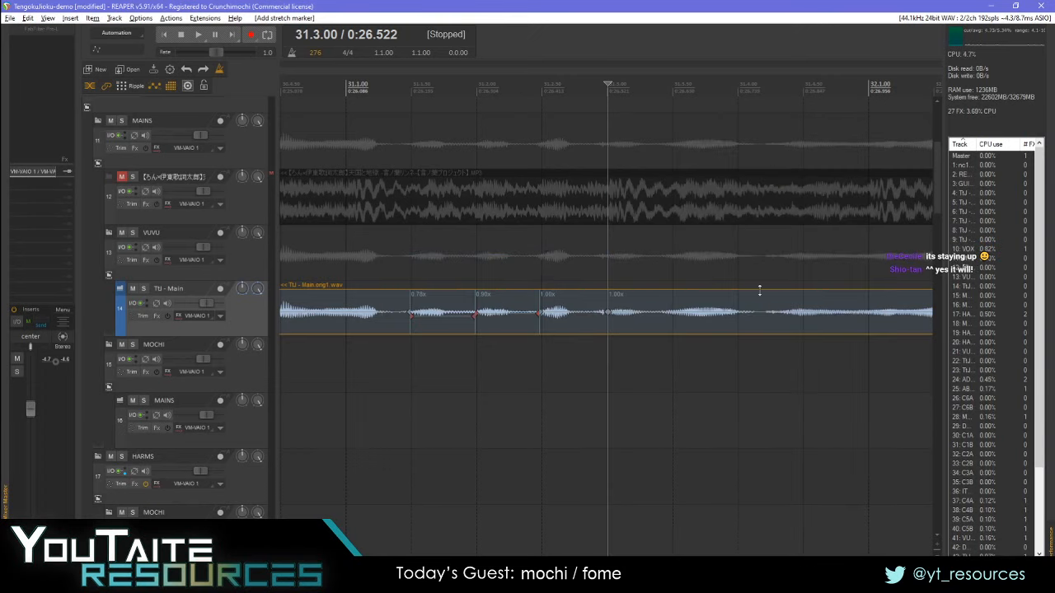
scroll(754, 292, "down", 2)
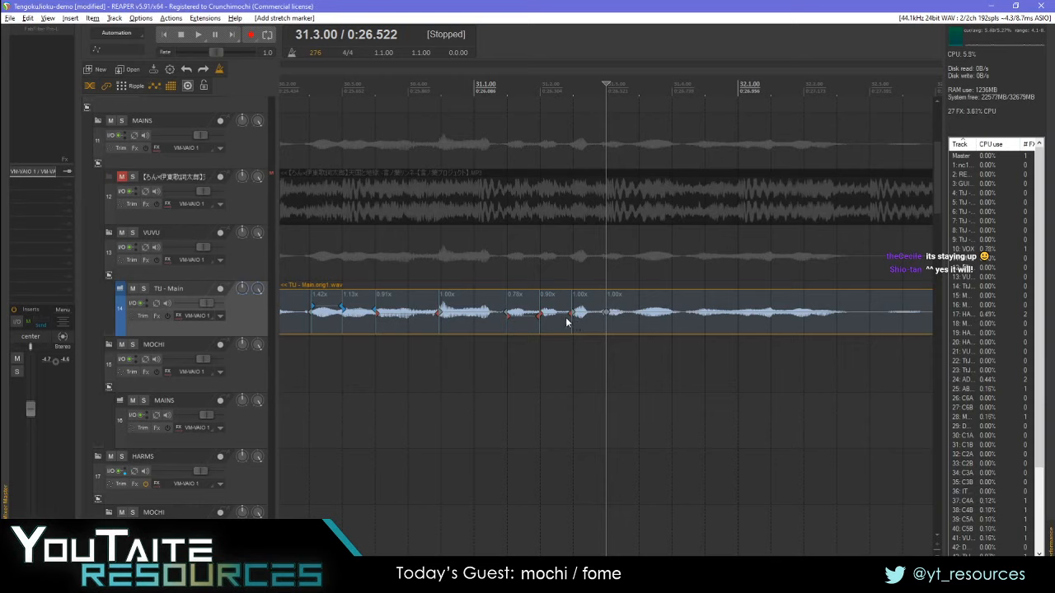
mouse_move(607, 316)
left_mouse_down()
mouse_move(753, 314)
mouse_move(552, 314)
mouse_move(756, 314)
mouse_move(606, 322)
left_mouse_up()
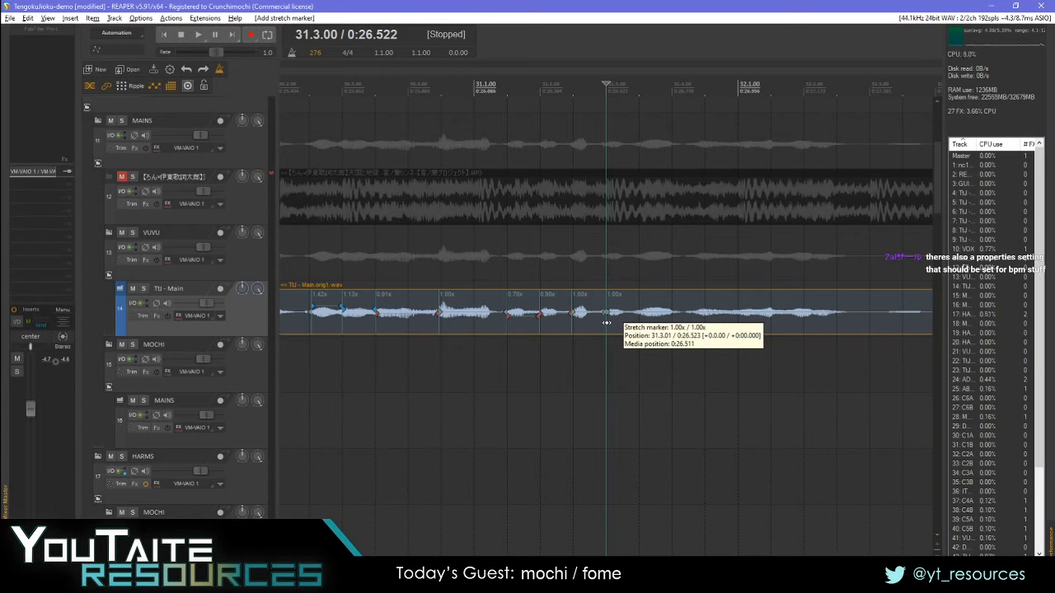
left_click_drag(607, 322, 607, 322)
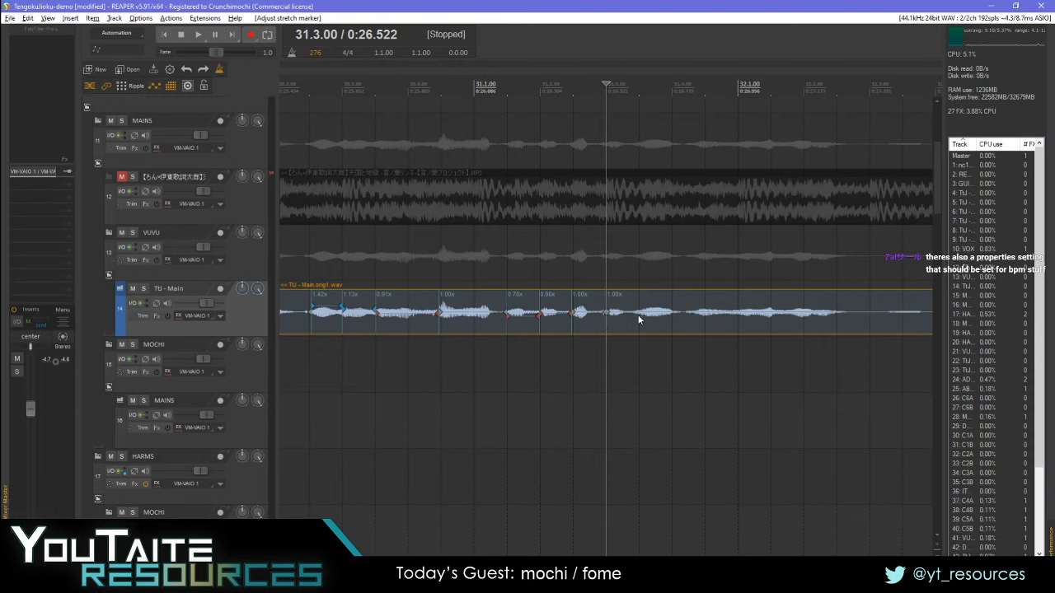
- Add stretch markers to the TtJ - Main item at about 0:26.63 and 0:26.821, and shift the 0:26.821 marker slightly later
left_click(638, 320)
key("w")
left_click(697, 322)
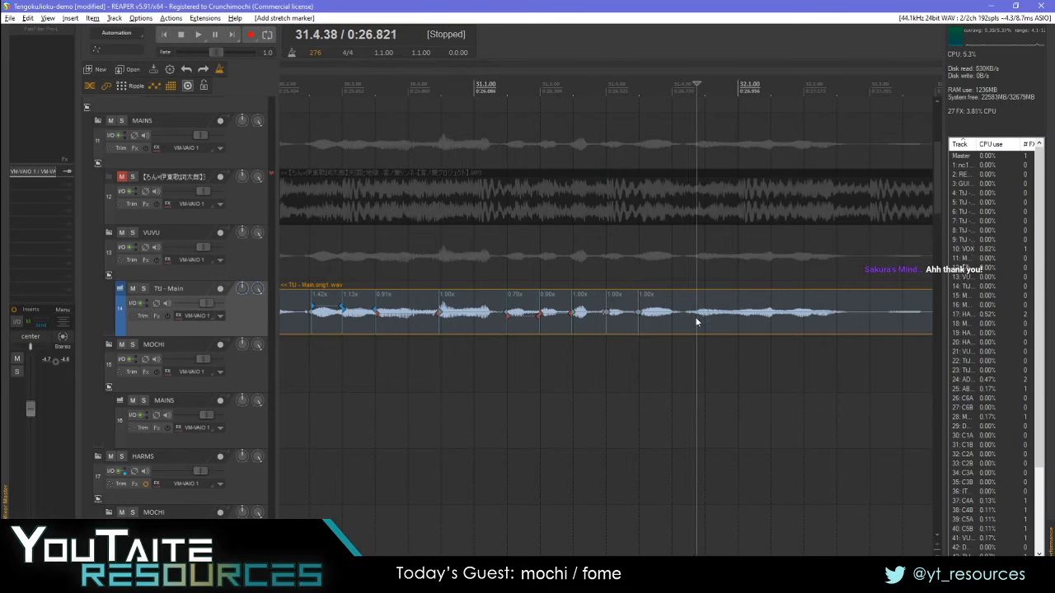
key("shift+w")
left_click_drag(697, 314, 706, 314)
- Add stretch markers to the TtJ - Main item at about 0:28.72 and 0:28.482, and shift the 0:28.72 marker earlier for a 1.19x rate between them
scroll(738, 325, "right", 3)
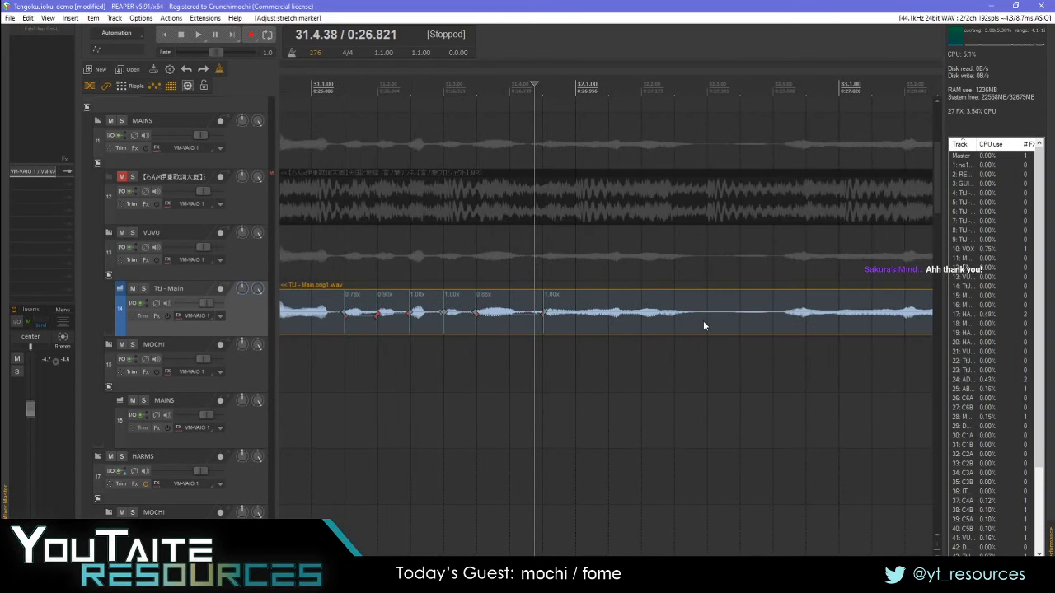
scroll(704, 324, "right", 2)
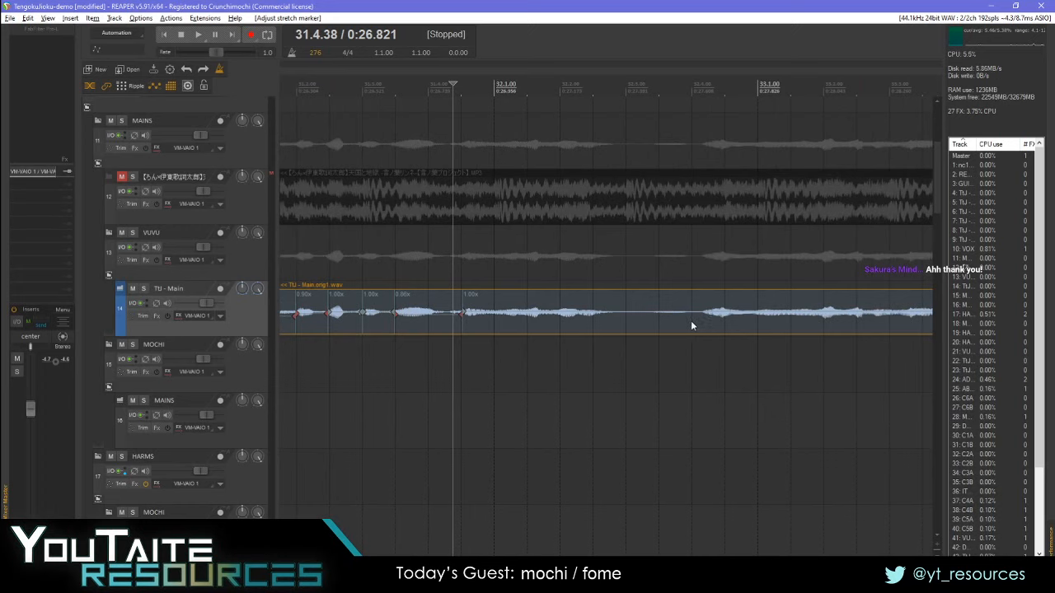
left_click(718, 325)
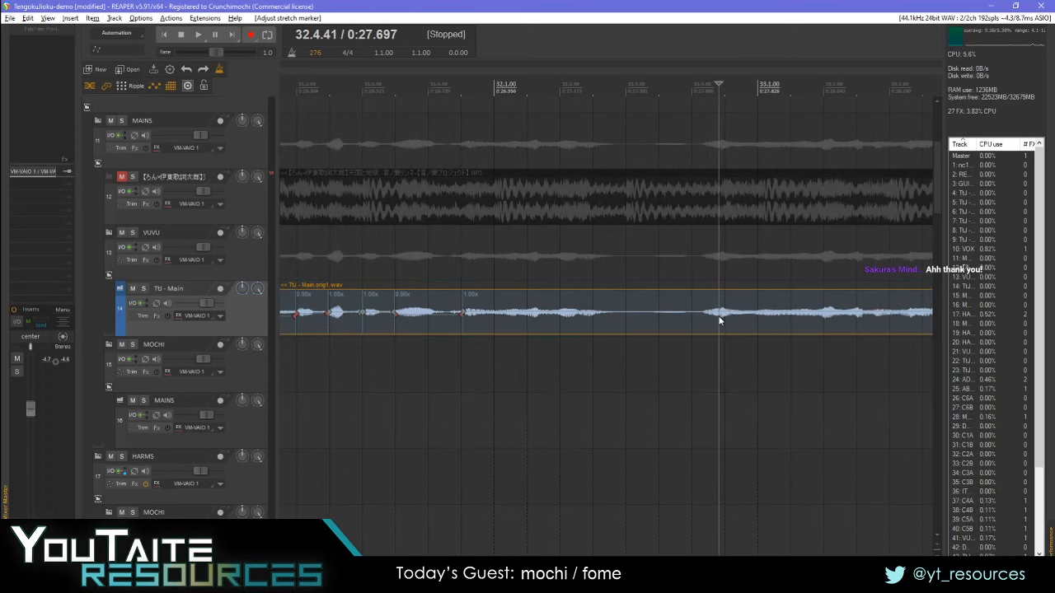
scroll(734, 325, "right", 5)
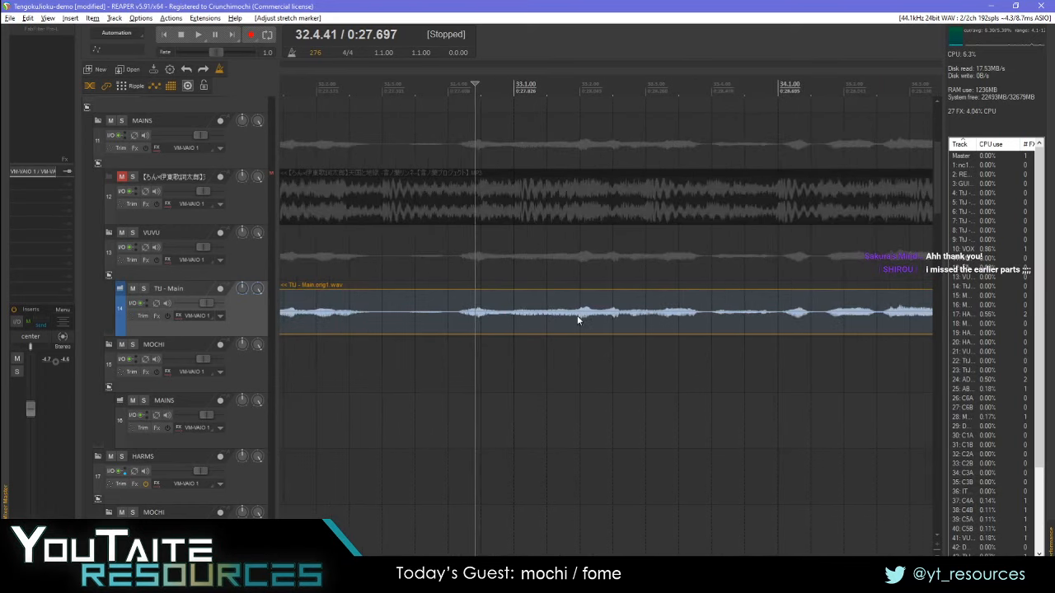
scroll(725, 329, "right", 5)
left_click(542, 321)
key("shift+w")
left_click(470, 315)
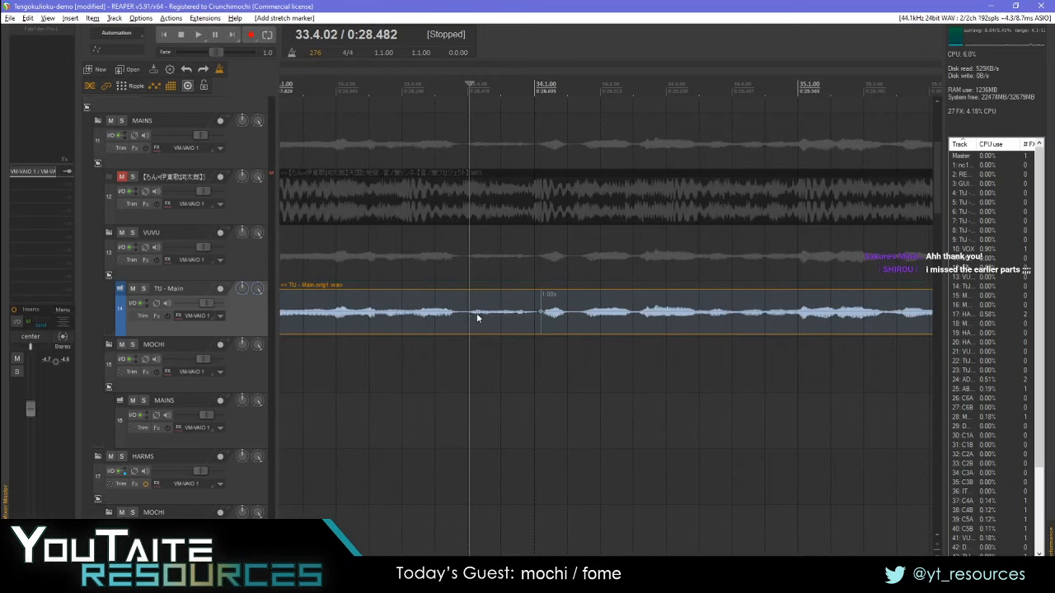
key("shift+w")
left_click_drag(542, 314, 531, 317)
- Add stretch markers to the TtJ - Main item at about 0:29.54 and 0:29.243, and shift the 0:29.54 marker later for a 0.91x rate between them
left_click(570, 312)
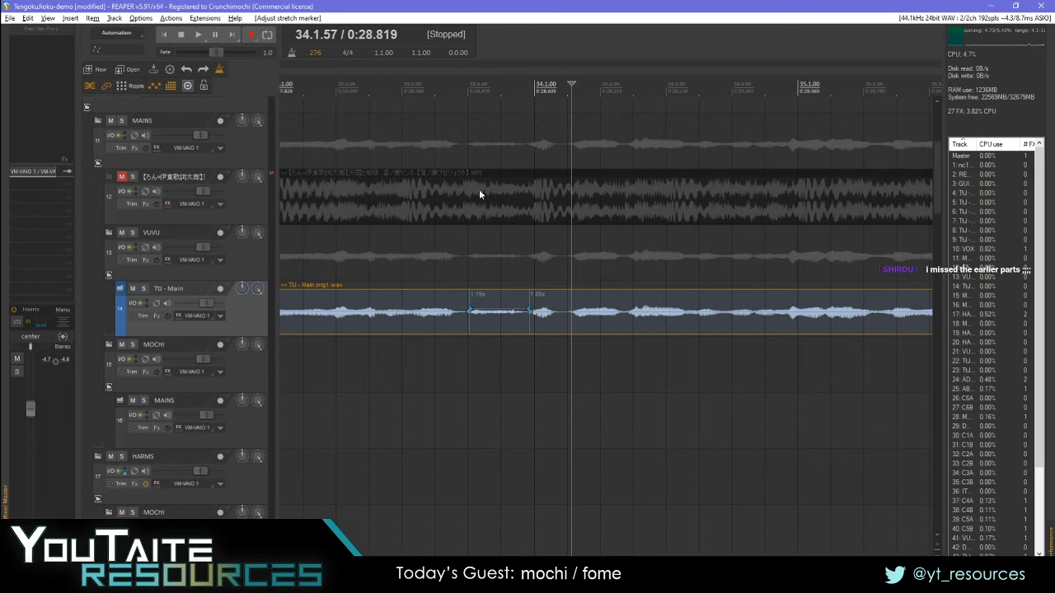
scroll(717, 309, "right", 2)
left_click(708, 319)
key("shift+w")
left_click(620, 322)
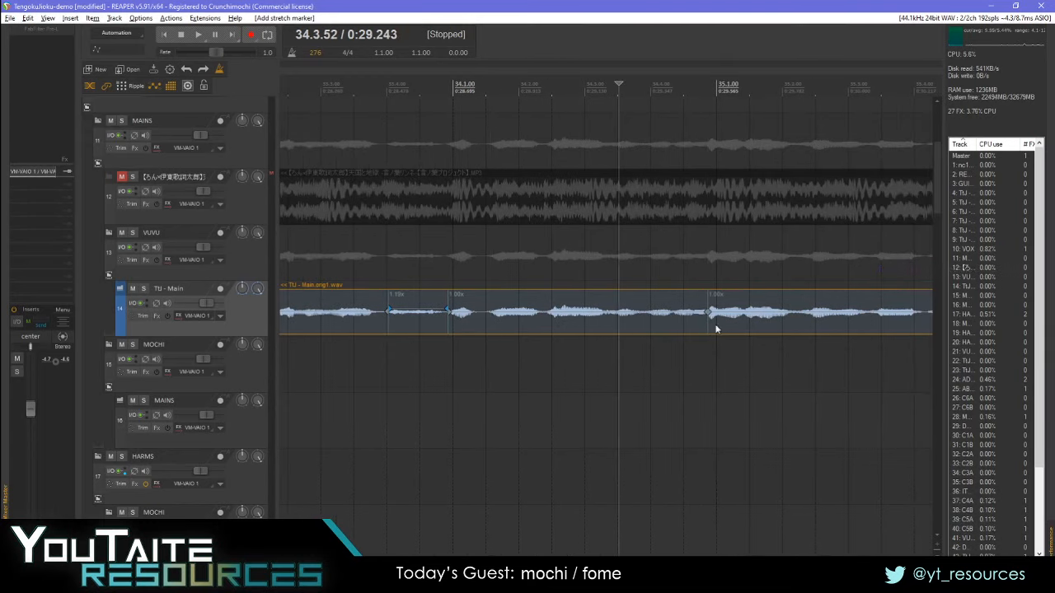
key("shift+w")
left_click_drag(709, 313, 717, 313)
- Add stretch markers to the TtJ - Main item at about 0:29.90 and 0:30.132, and shift both slightly earlier for a 1.04x rate between them
scroll(593, 332, "left", 2)
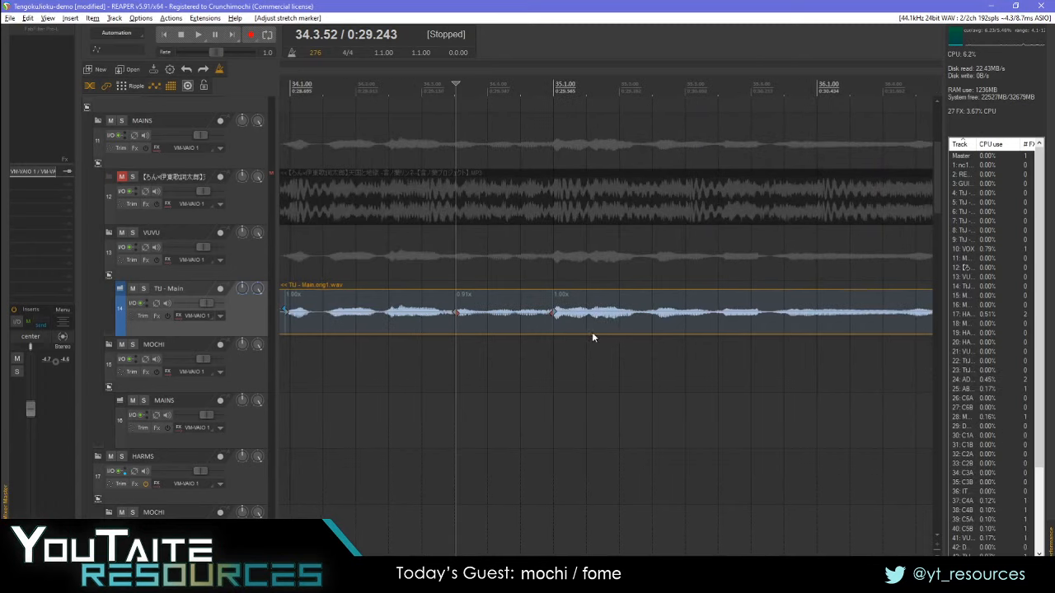
left_click(657, 314)
key("shift+w")
left_click(726, 314)
key("shift+w")
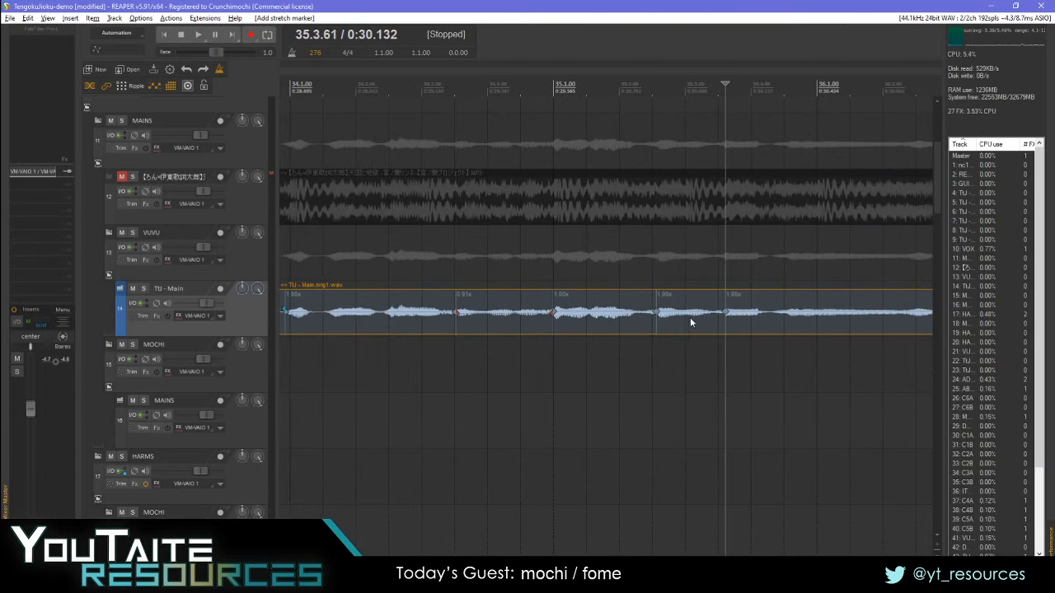
left_click_drag(657, 315, 653, 319)
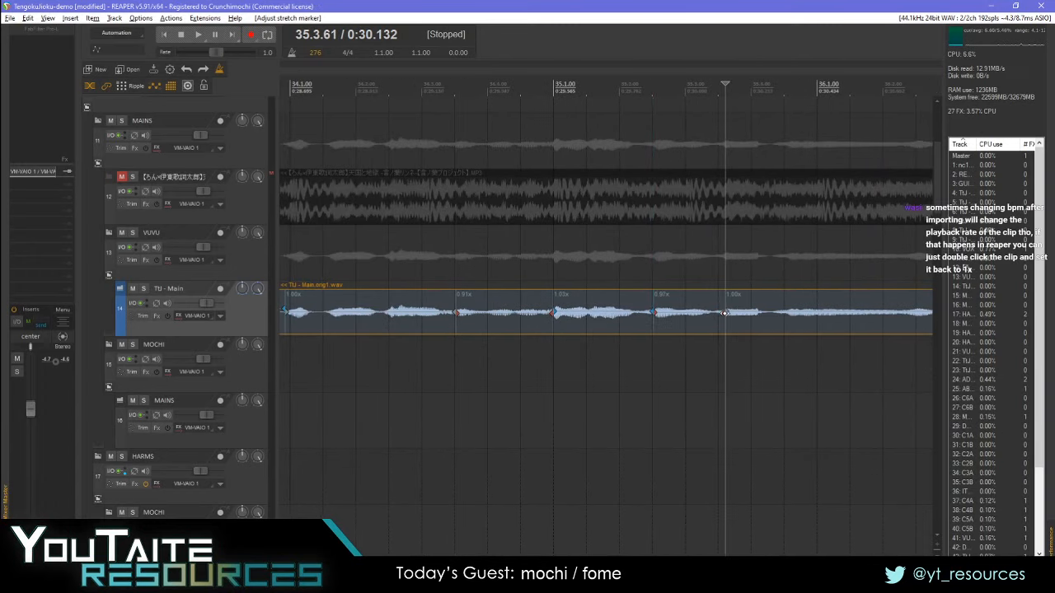
left_click_drag(725, 314, 721, 315)
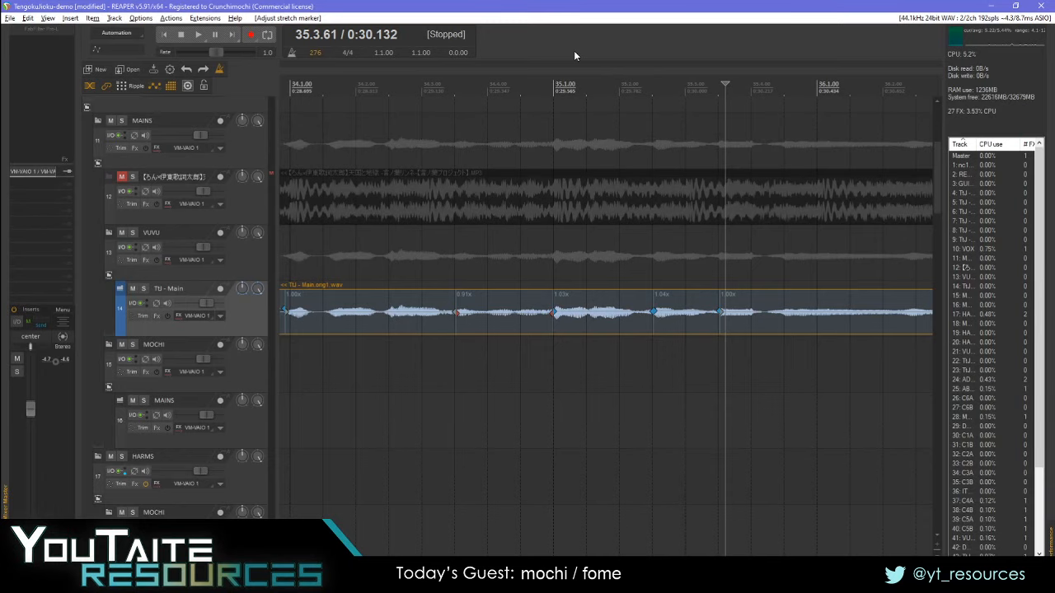
- In the project settings, select the Beats timebase for the tempo/time signature envelope and the Time timebase for items, envelopes and markers
key("alt+Return")
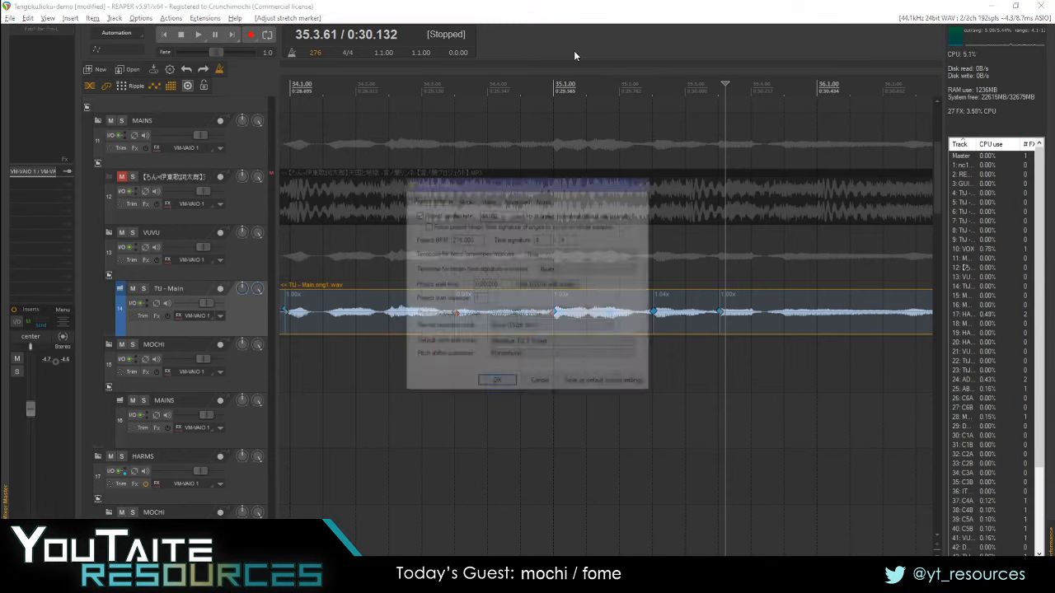
left_click(589, 274)
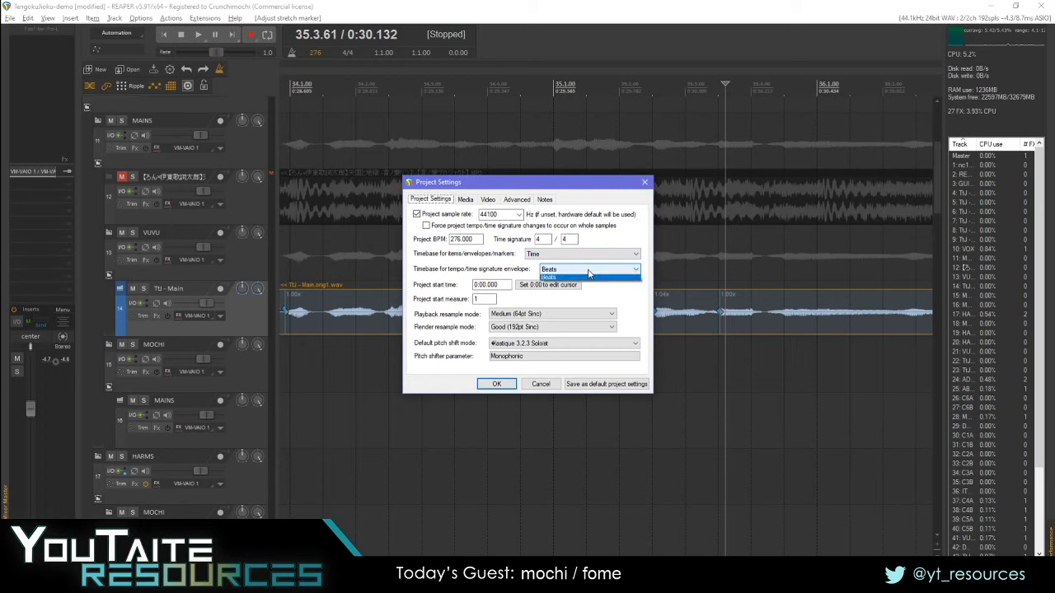
left_click(589, 279)
left_click(590, 256)
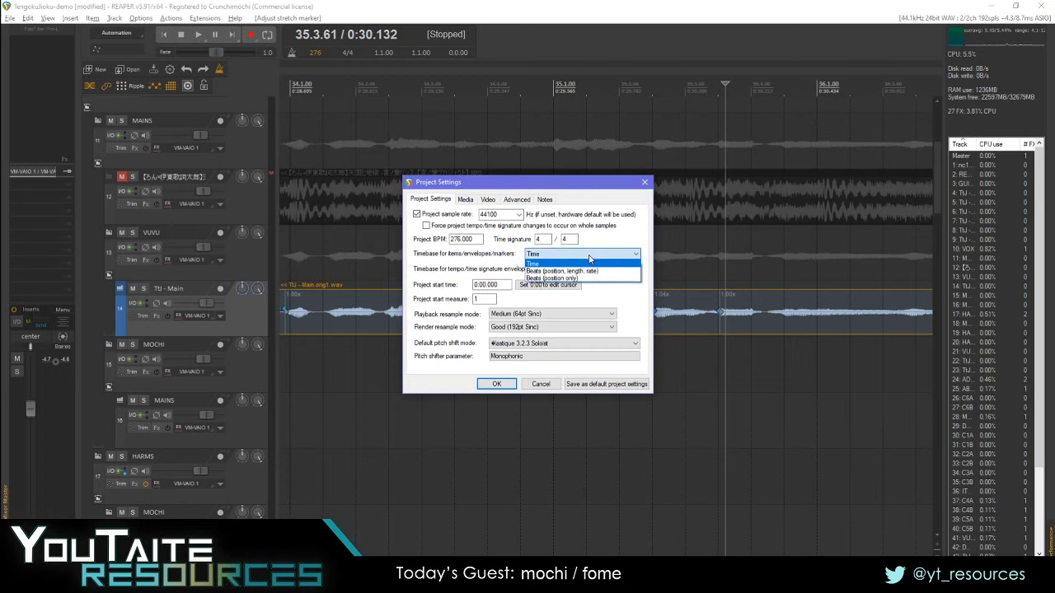
left_click(589, 262)
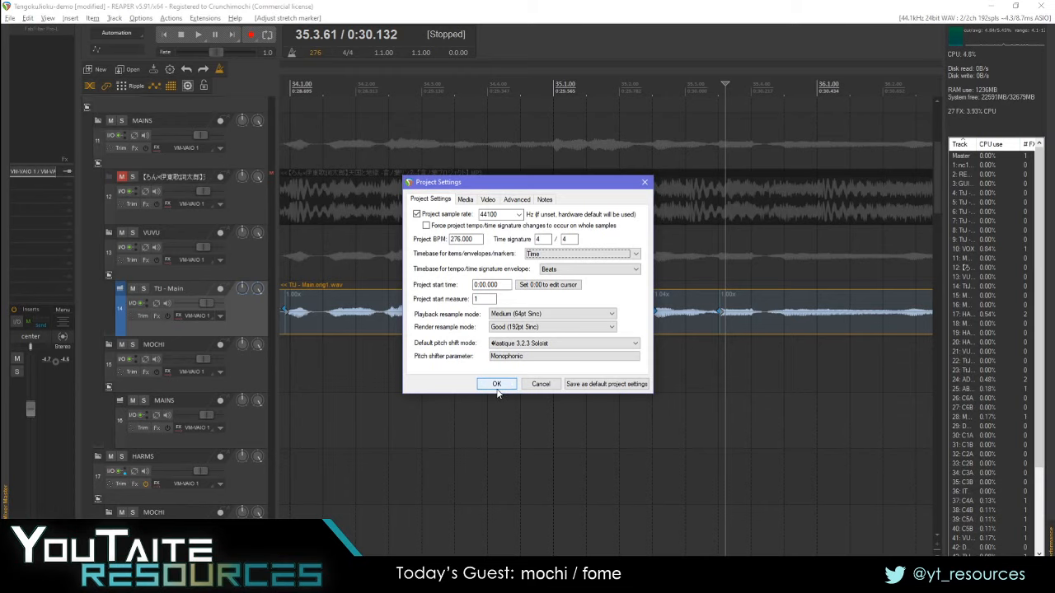
left_click(497, 384)
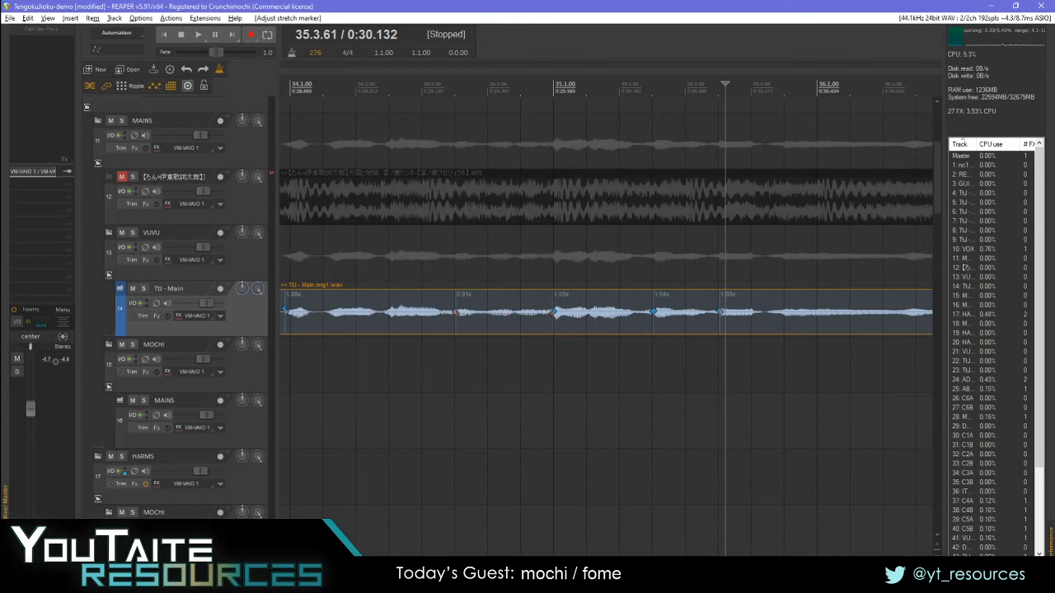
scroll(606, 313, "right", 3)
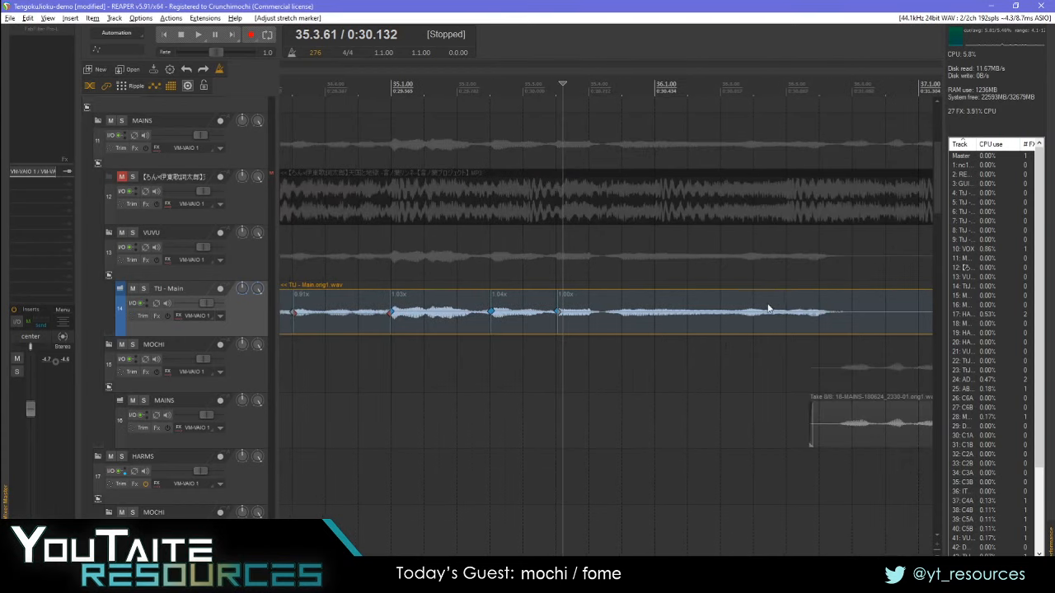
left_click(456, 313)
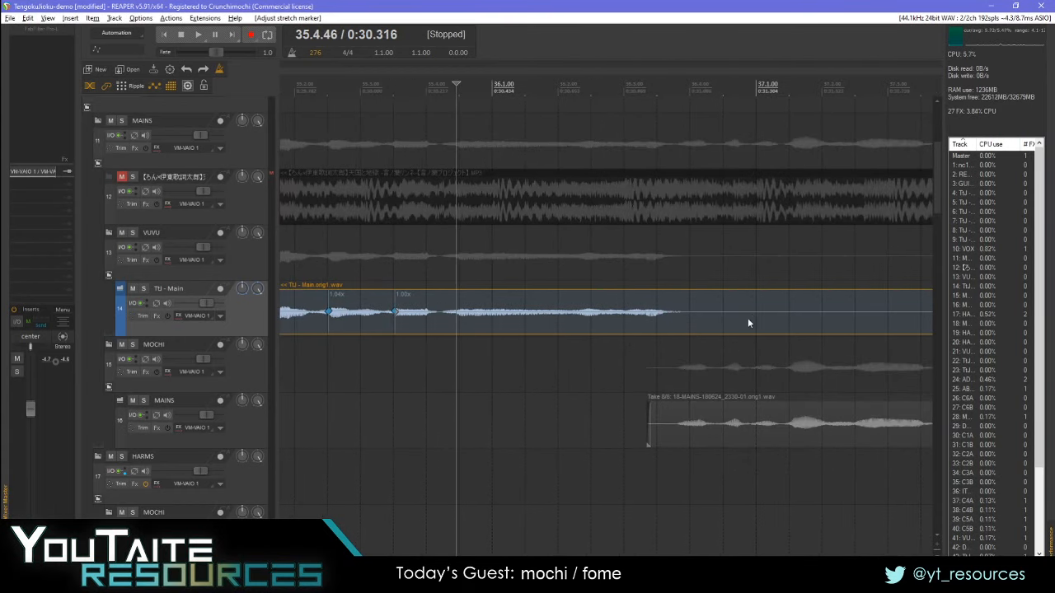
scroll(590, 357, "down", 6)
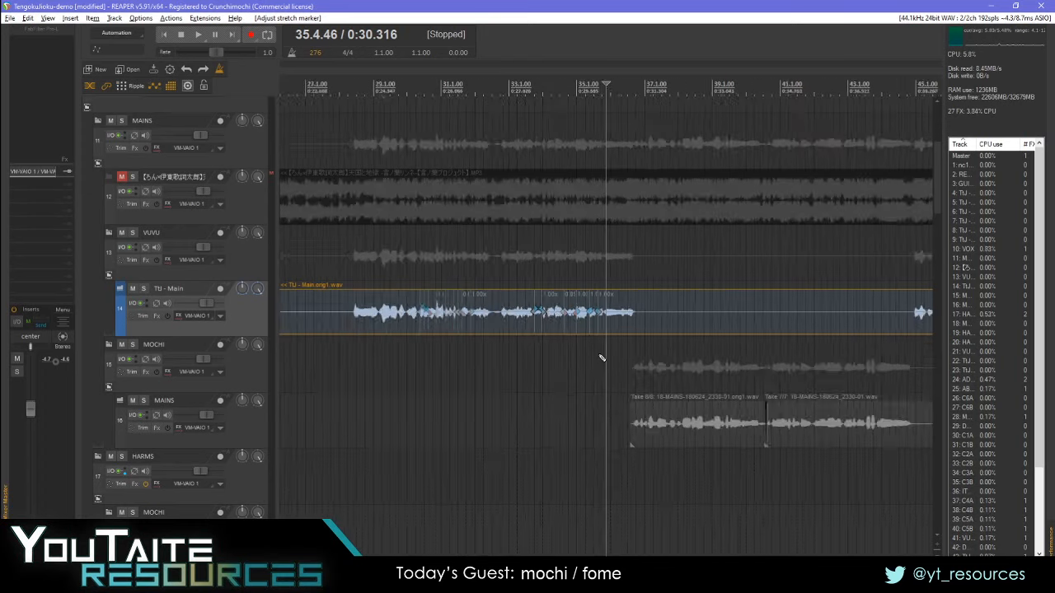
left_click(428, 314)
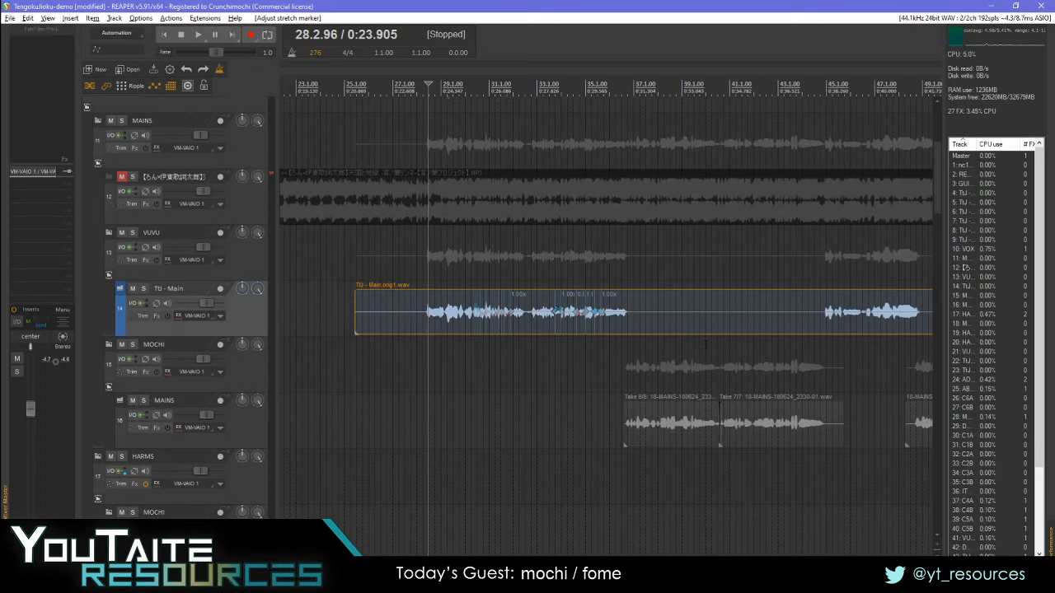
scroll(591, 513, "right", 3)
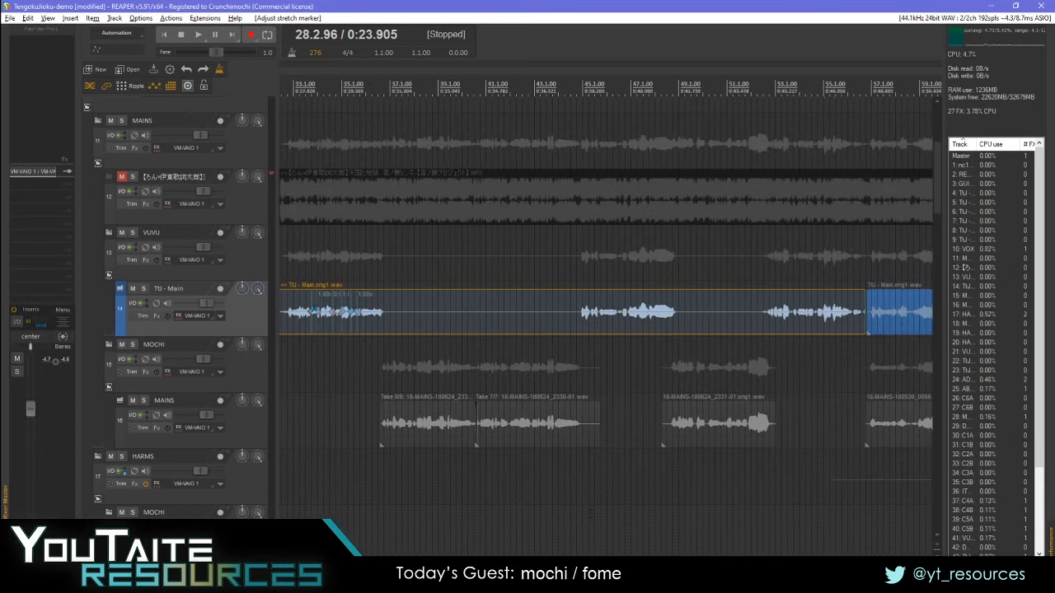
- Play the Take 8/8 vocal on MAINS track 16 from about 0:31 and again from 0:33.099 to check its timing
left_click(385, 87)
key("space")
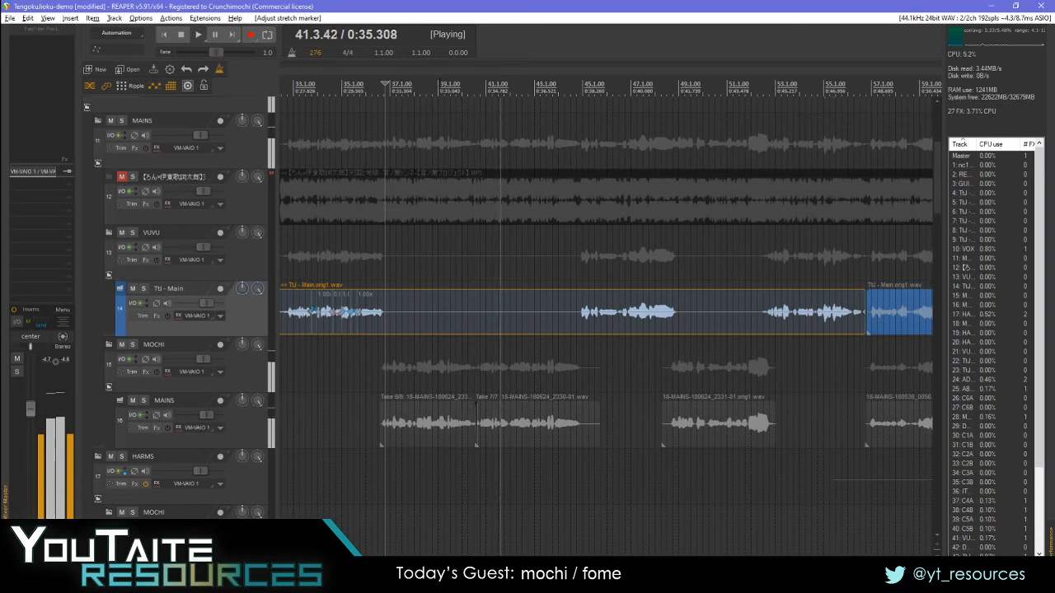
left_click(440, 83)
scroll(695, 376, "up", 9)
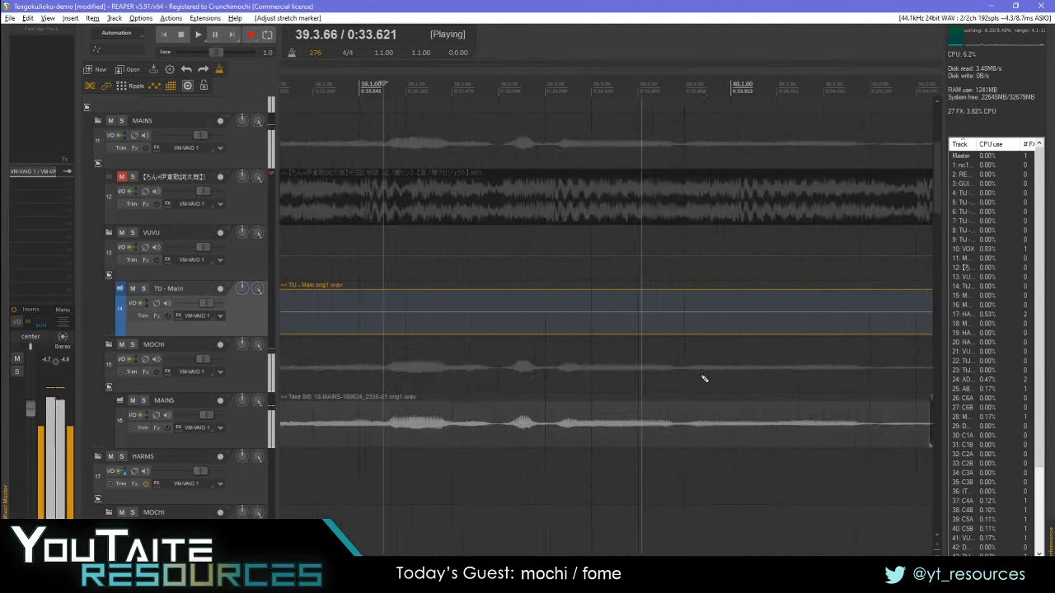
key("space")
scroll(662, 398, "down", 3)
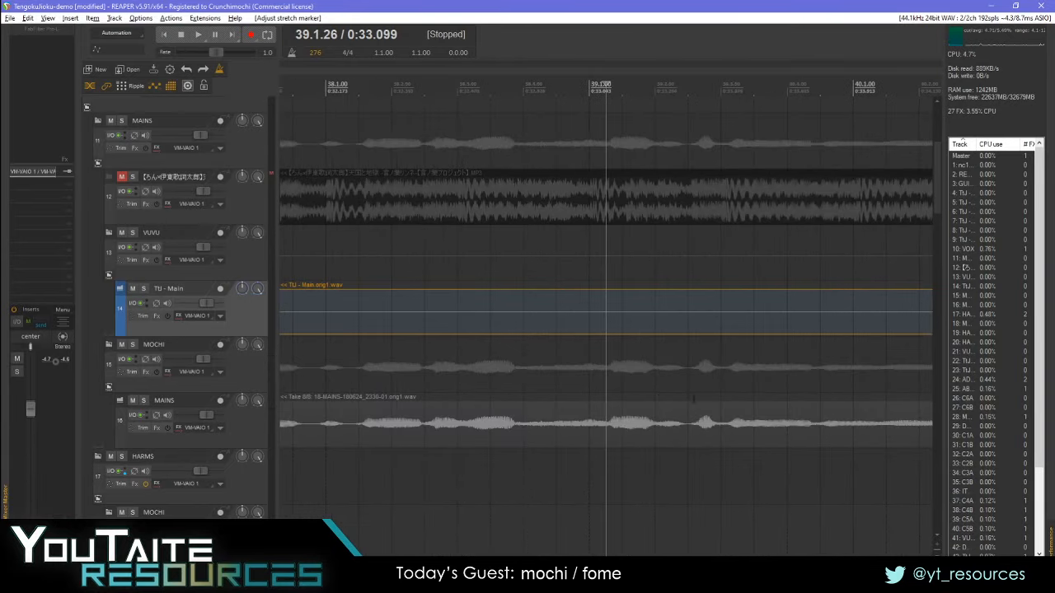
scroll(702, 402, "down", 2)
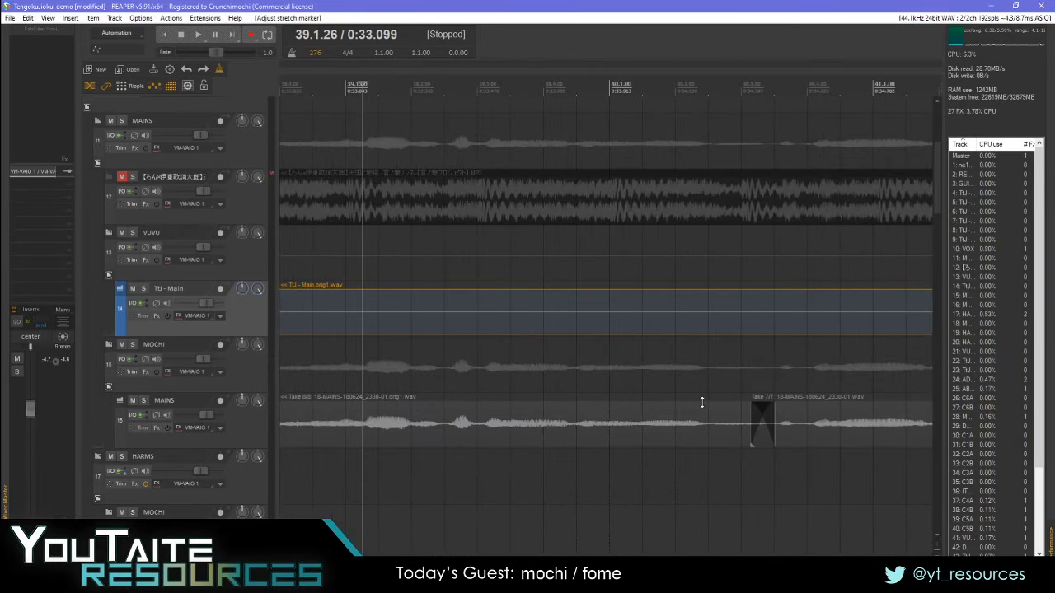
- Add stretch markers to the Take 8/8 item at 0:33.397 and 0:32.295, and shift the 0:33.397 marker earlier for a 1.04x rate between them
left_click(453, 423)
key("shift+w")
scroll(544, 399, "left", 3)
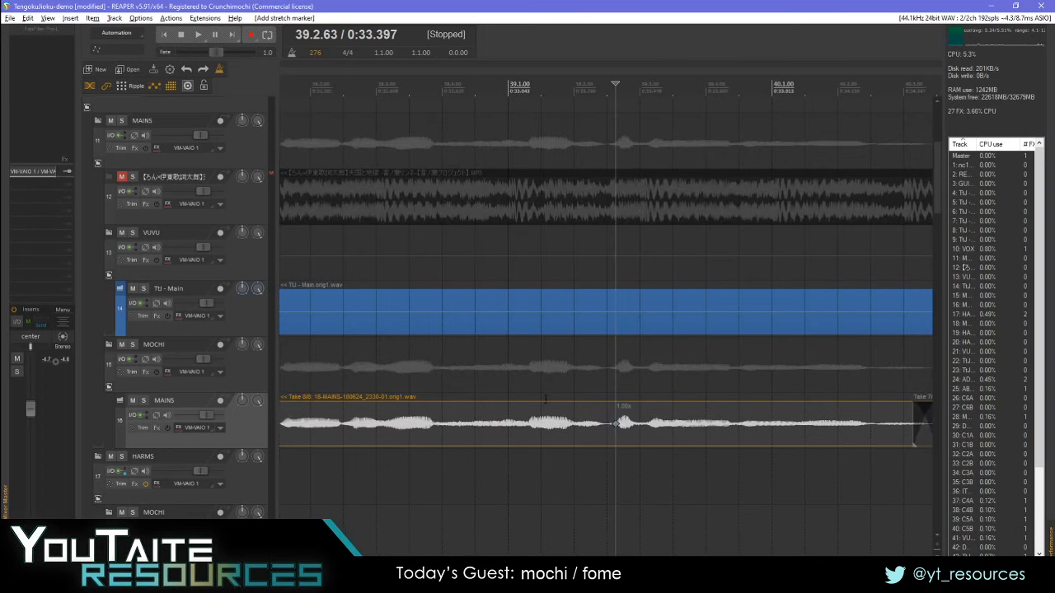
scroll(471, 425, "left", 3)
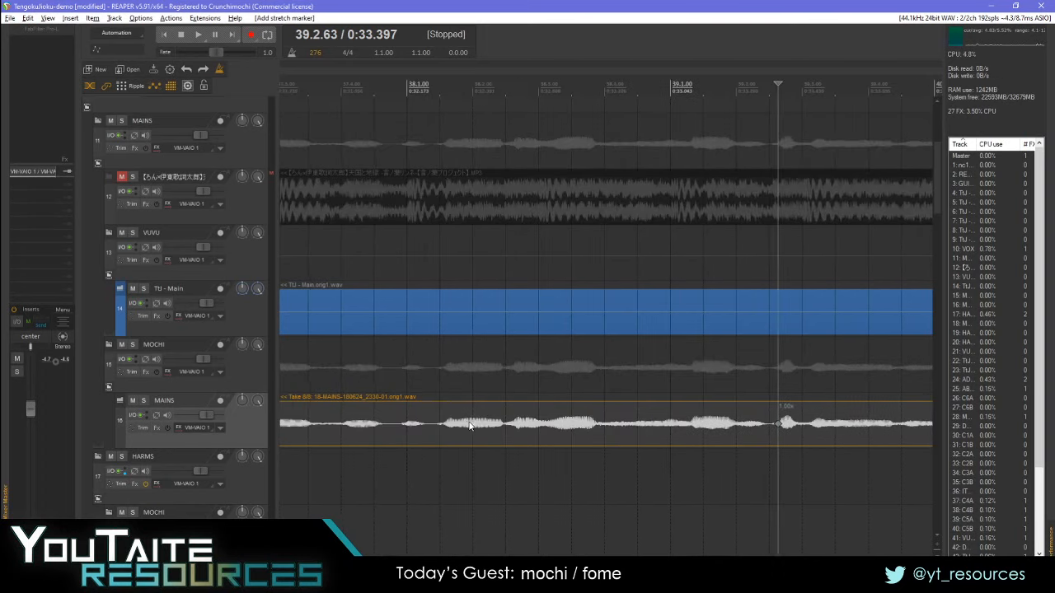
left_click(444, 432)
key("shift+w")
left_click_drag(778, 424, 765, 428)
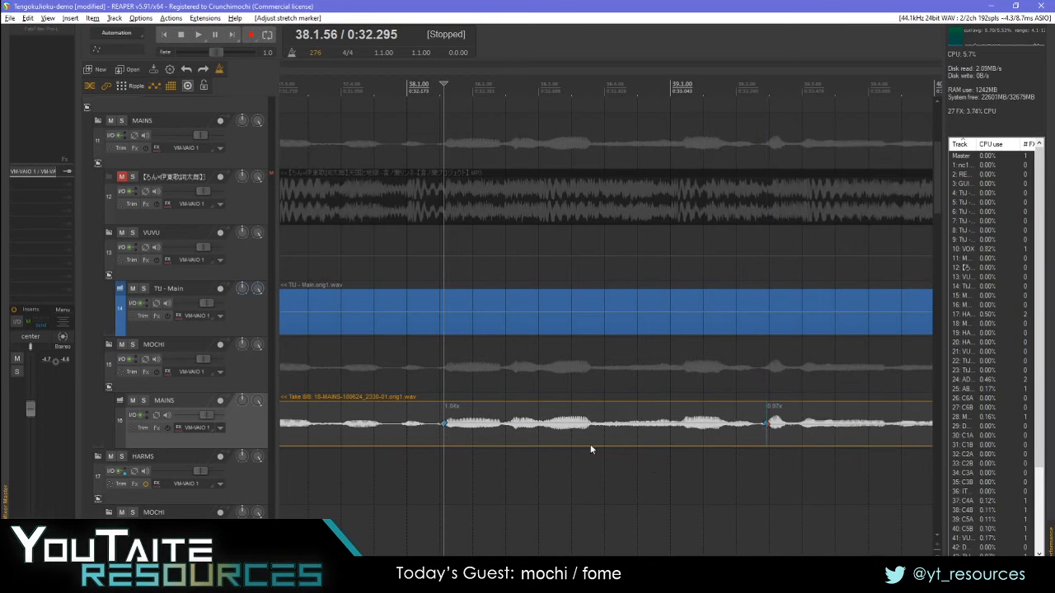
- Add a stretch marker to the Take 8/8 item at about 0:33.081 and shift it earlier onto the start of bar 39
left_click(683, 425)
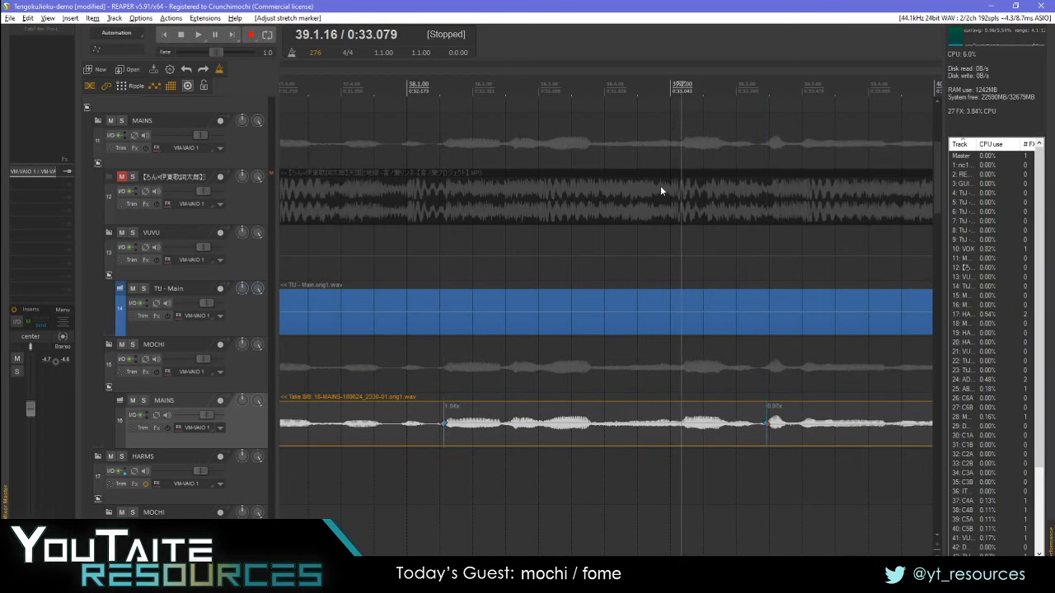
left_click(682, 433)
key("shift+w")
left_click_drag(681, 424, 671, 430)
- Add a stretch marker to the Take 7/7 item at 0:36.449 and shift it slightly earlier
scroll(692, 427, "right", 5)
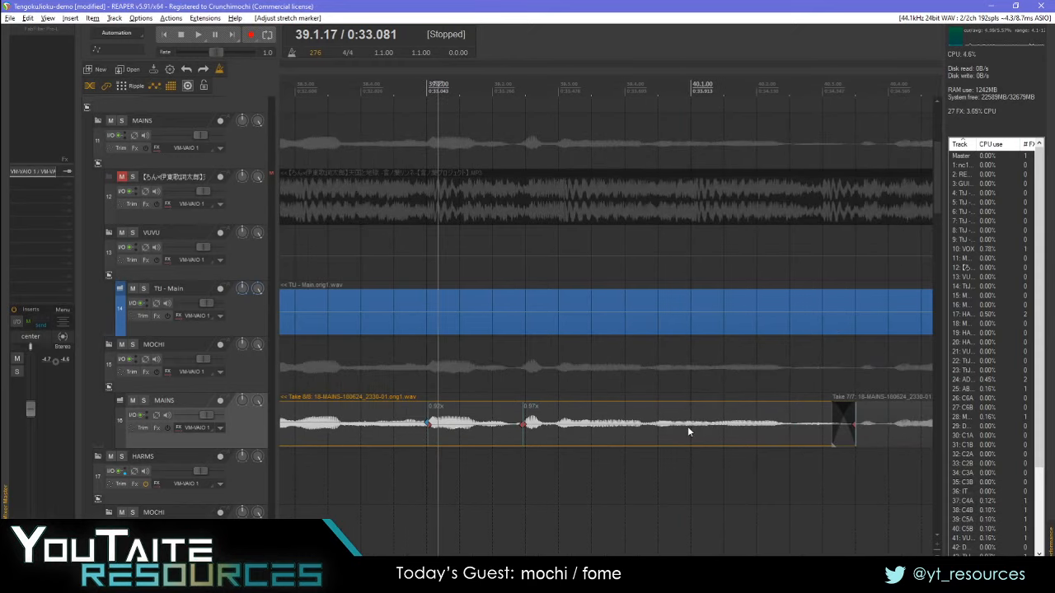
scroll(687, 426, "right", 5)
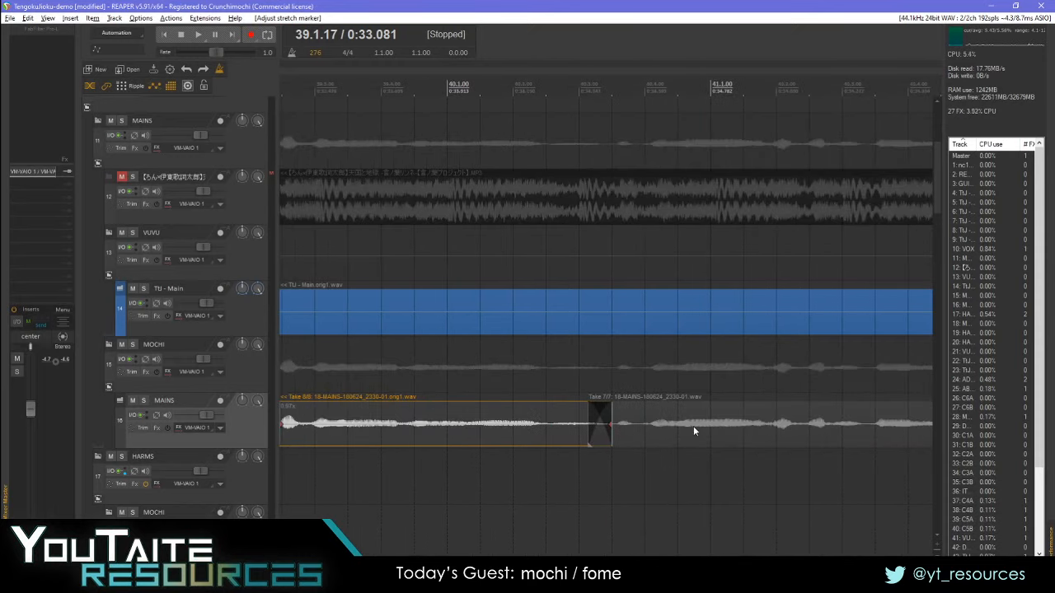
scroll(694, 426, "right", 18)
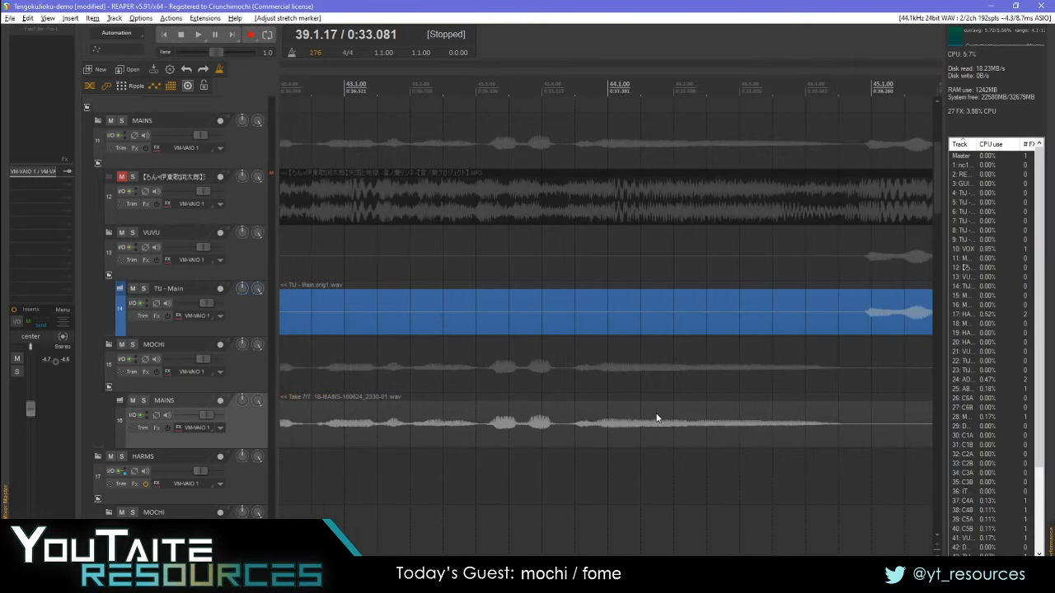
left_click(384, 426)
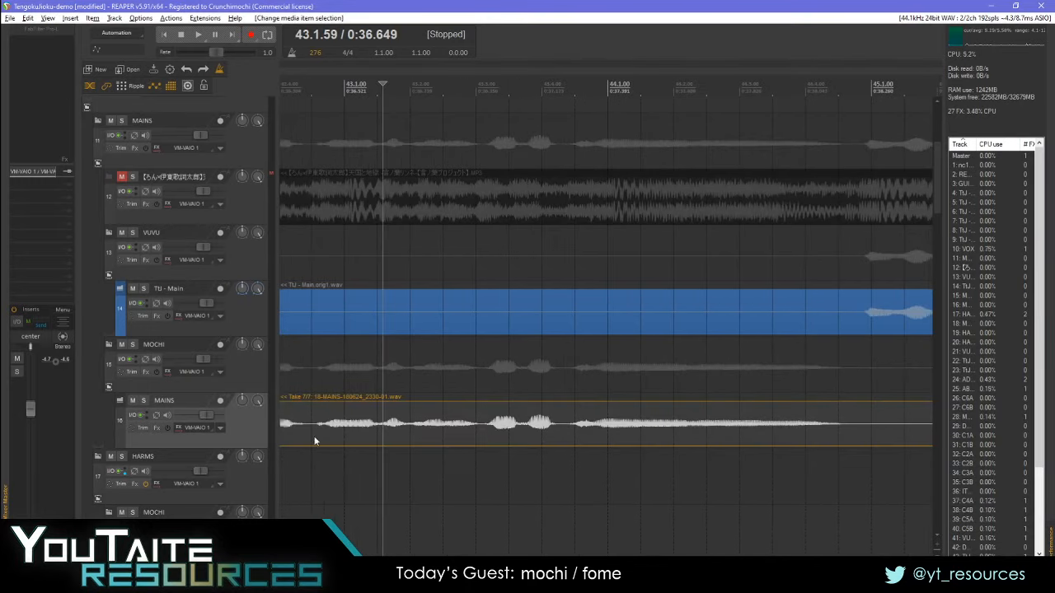
scroll(404, 429, "left", 3)
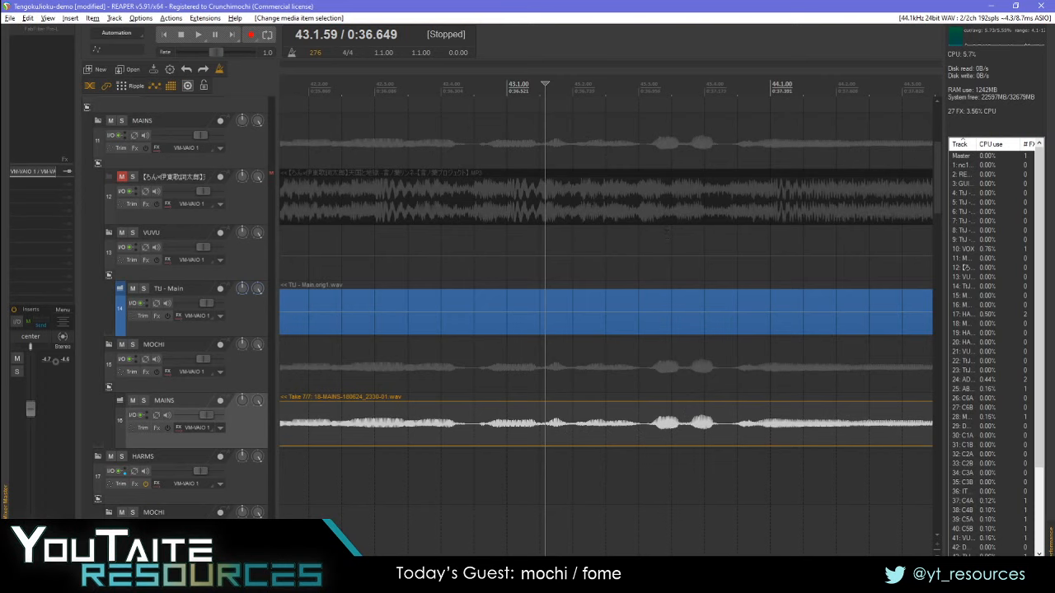
left_click(485, 427)
key("shift+w")
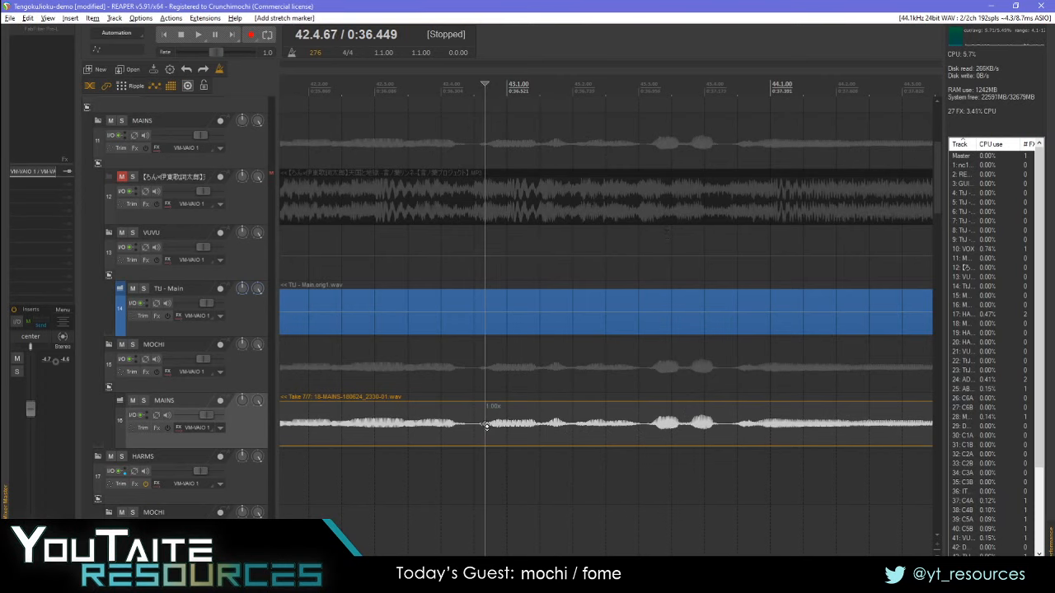
left_click_drag(485, 426, 485, 427)
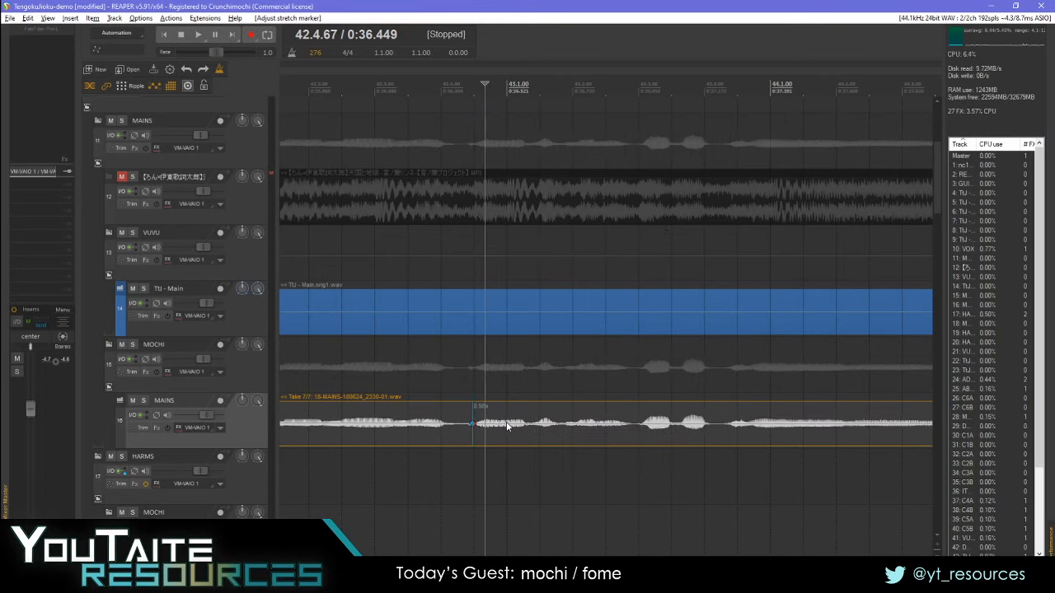
- Add stretch markers to the Take 7/7 item at 0:35.651 and 0:35.781, and shift the 0:35.781 marker slightly earlier
scroll(521, 432, "left", 5)
left_click(488, 425)
key("shift+w")
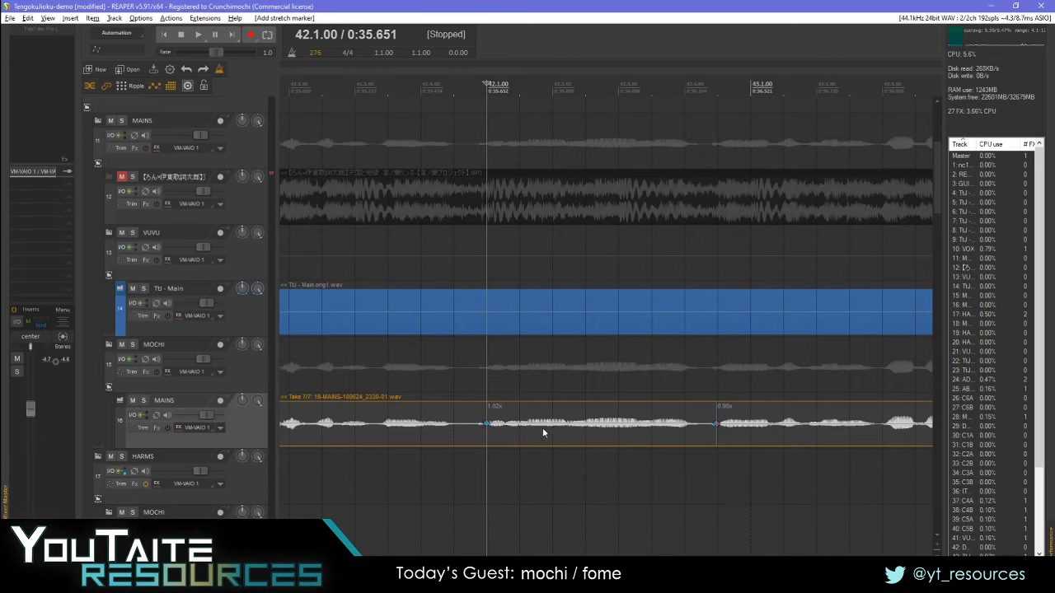
left_click(526, 426)
key("shift+w")
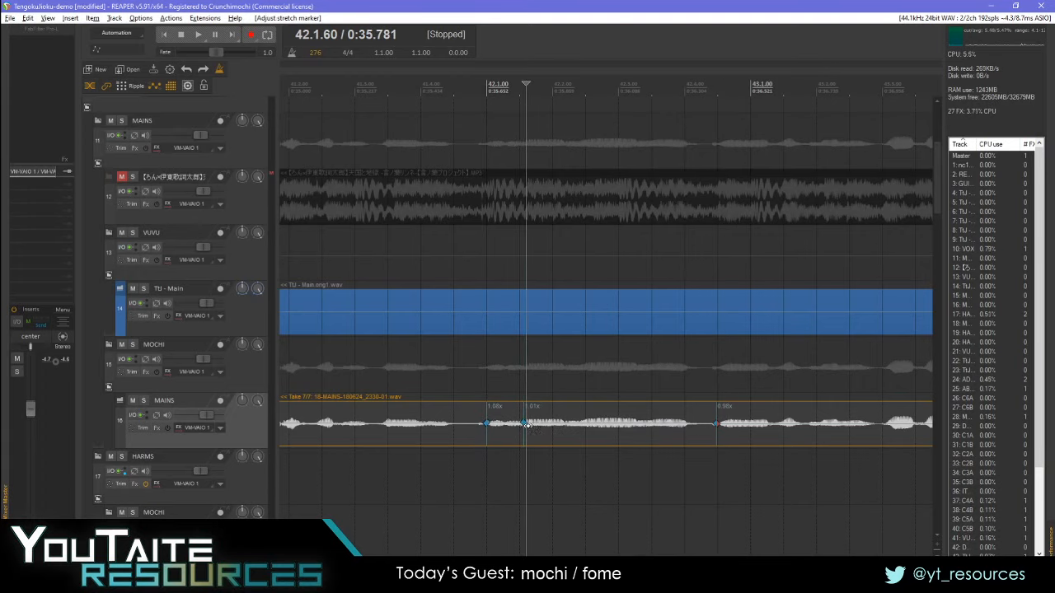
scroll(685, 445, "right", 3)
left_click(728, 439)
key("shift+w")
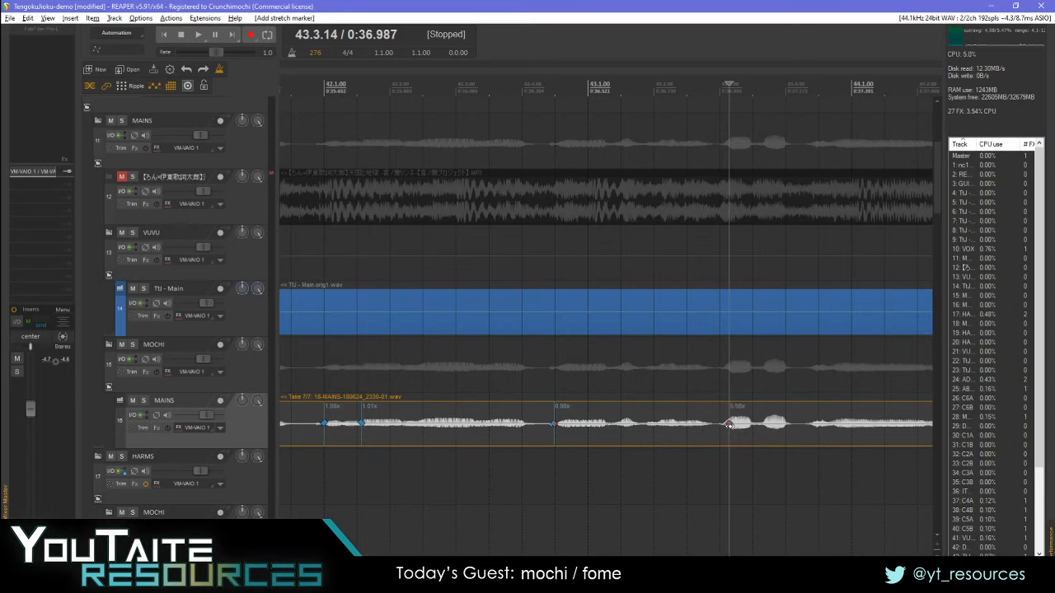
key("ctrl+z")
- Add stretch markers to the Take 7/7 item at about 0:36.987 and 0:37.076, shifting both earlier for a 1.12x rate between them
left_click(728, 429)
key("shift+w")
mouse_move(727, 425)
left_mouse_down()
mouse_move(720, 430)
mouse_move(761, 431)
left_mouse_up()
left_click(756, 426)
key("shift+w")
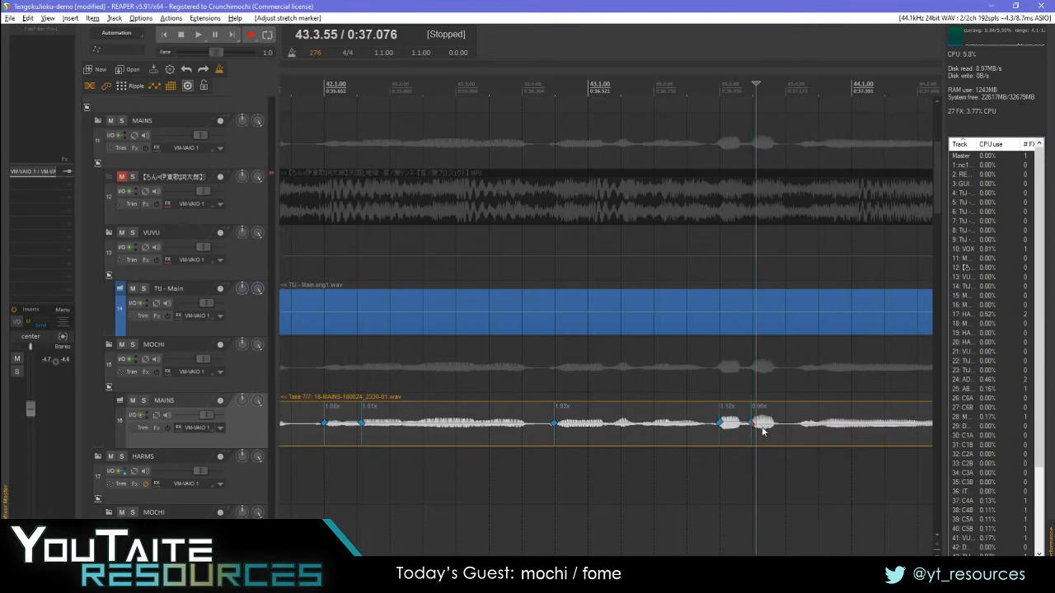
- Play the retimed Take 7/7 vocal from 0:35.082 to check its timing, continuing to about 0:47
scroll(816, 430, "down", 5)
key("space")
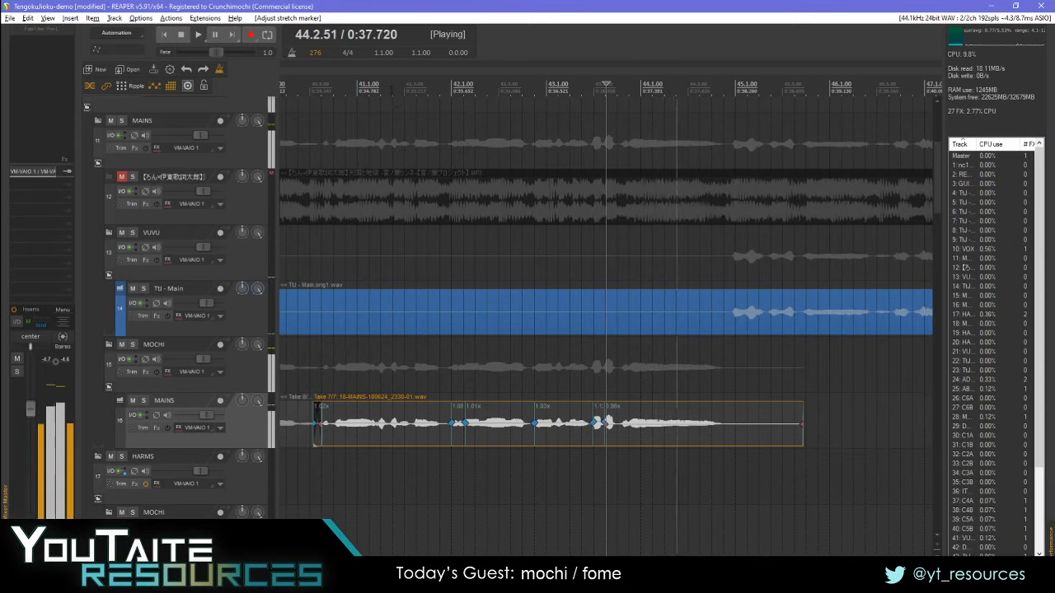
left_click(389, 85)
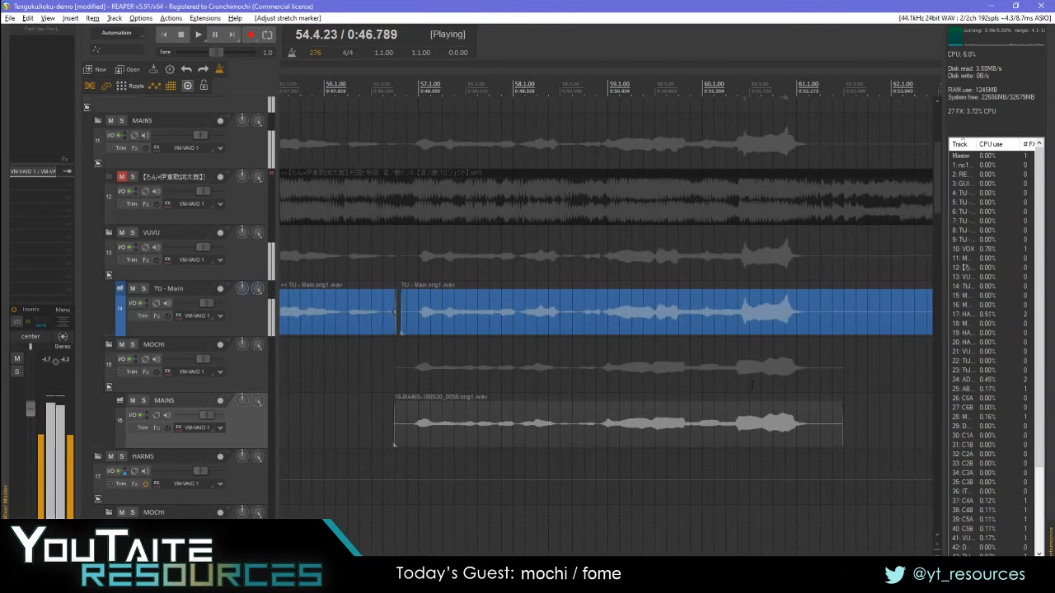
key("space")
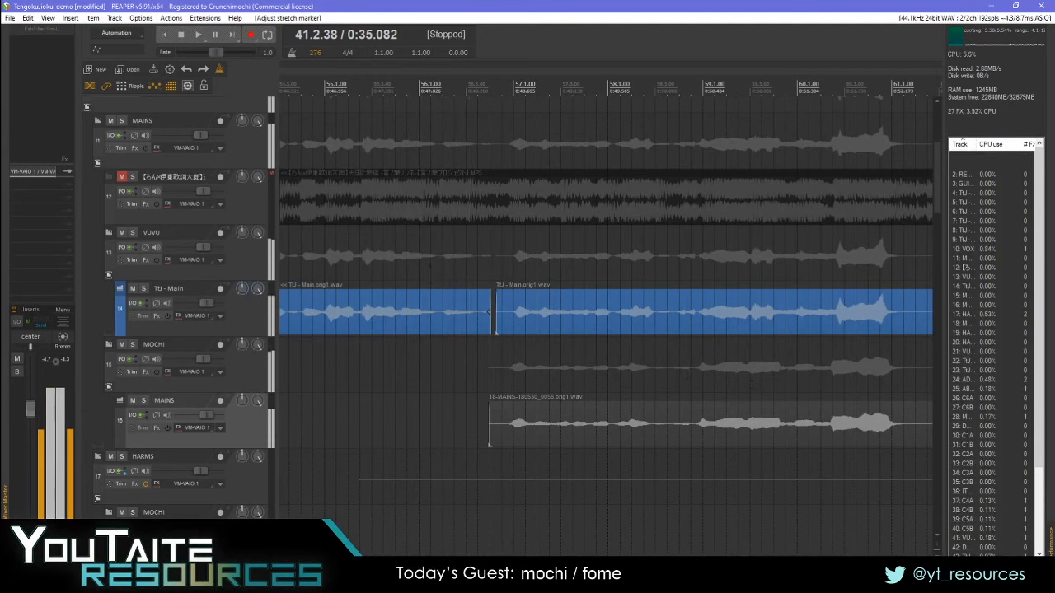
- Add stretch markers to the TtJ - Main item at 0:47.318, about 0:46.8 and 0:47.630, and shift the 0:47.318 and 0:47.630 markers earlier
left_click(358, 412)
scroll(621, 314, "up", 3)
left_click(624, 320)
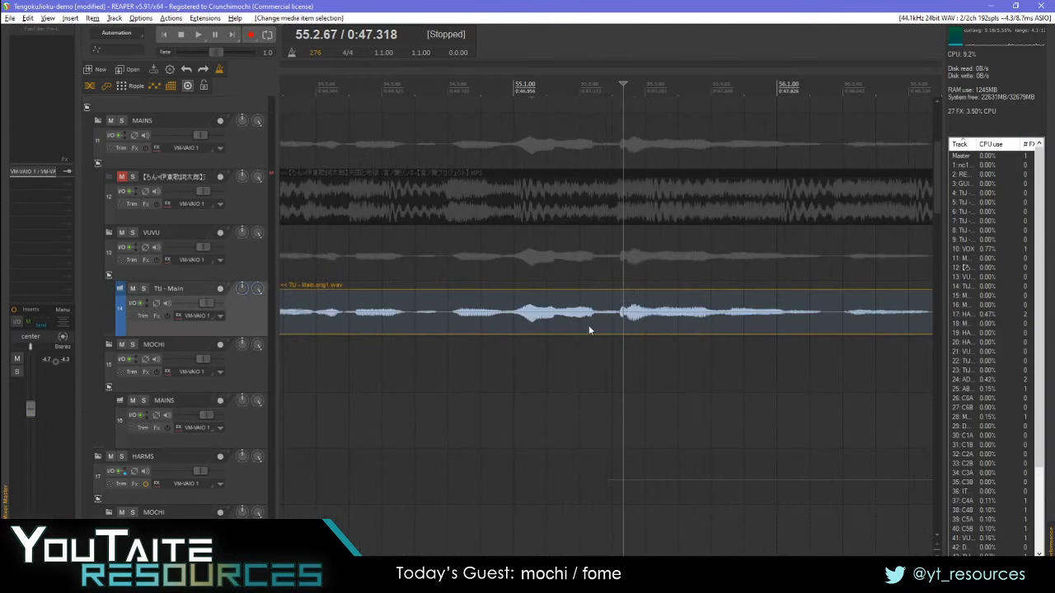
key("shift+w")
left_click(456, 313)
key("shift+w")
left_click_drag(616, 314, 610, 314)
left_click(719, 320)
key("shift+w")
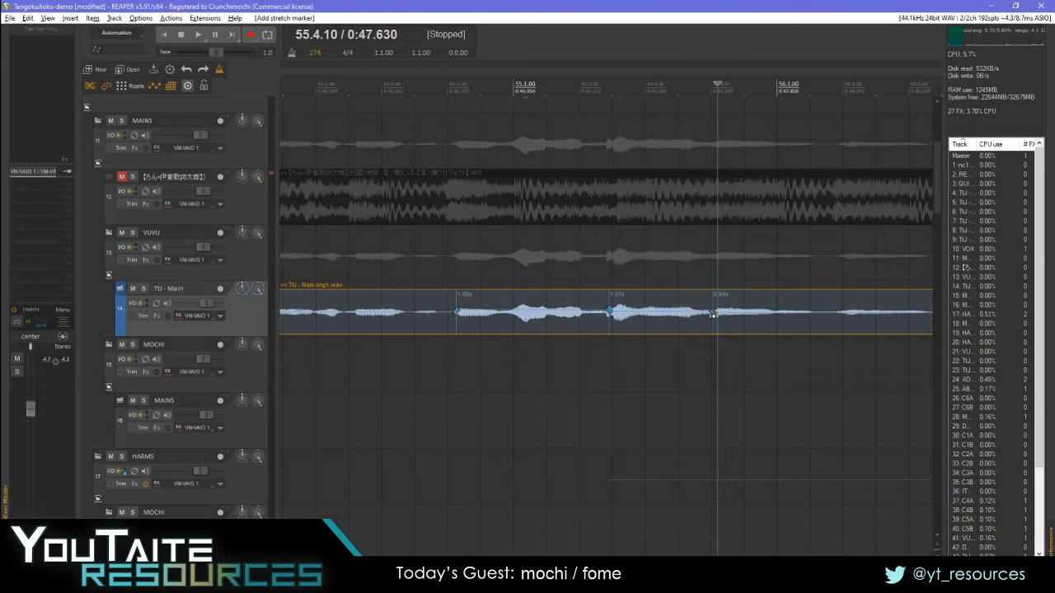
- Add a stretch marker to the following TtJ - Main item at 0:48.710 and shift it slightly earlier, to about the start of bar 57
scroll(834, 350, "right", 8)
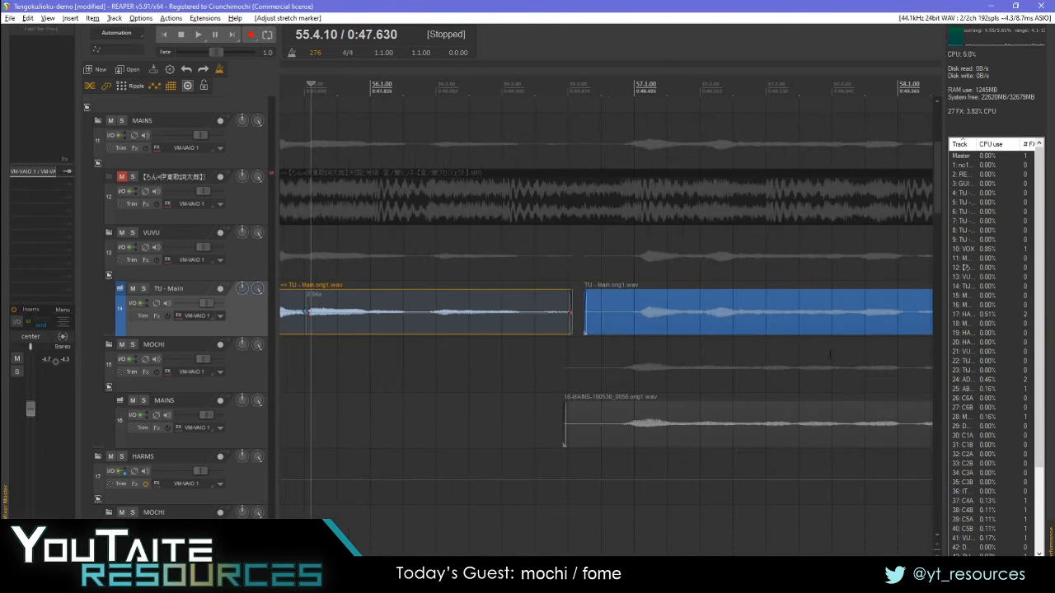
left_click(395, 314)
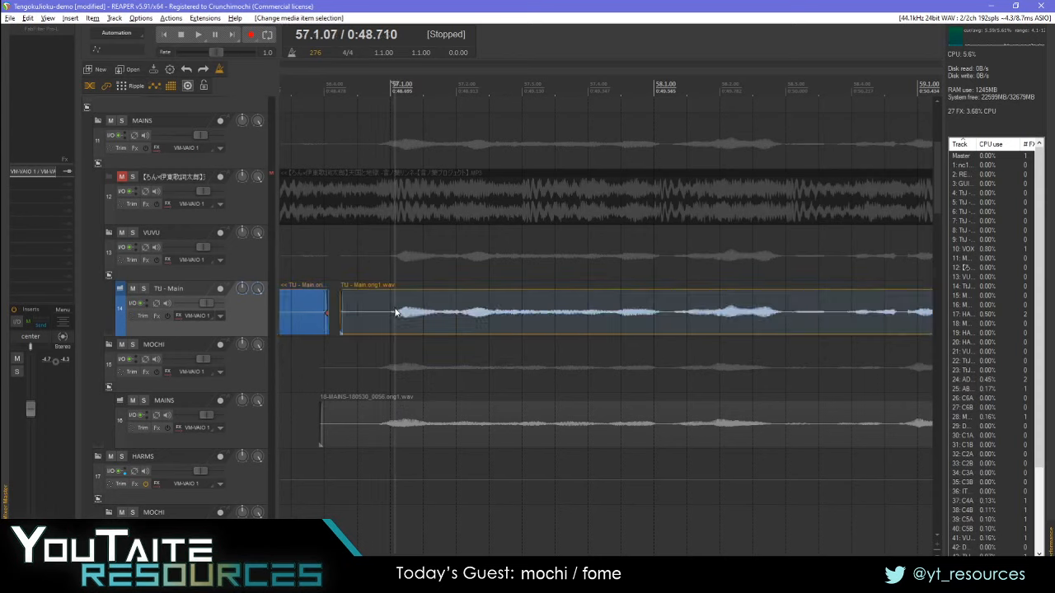
key("shift+w")
mouse_move(395, 314)
left_mouse_down()
mouse_move(362, 306)
mouse_move(388, 317)
left_mouse_up()
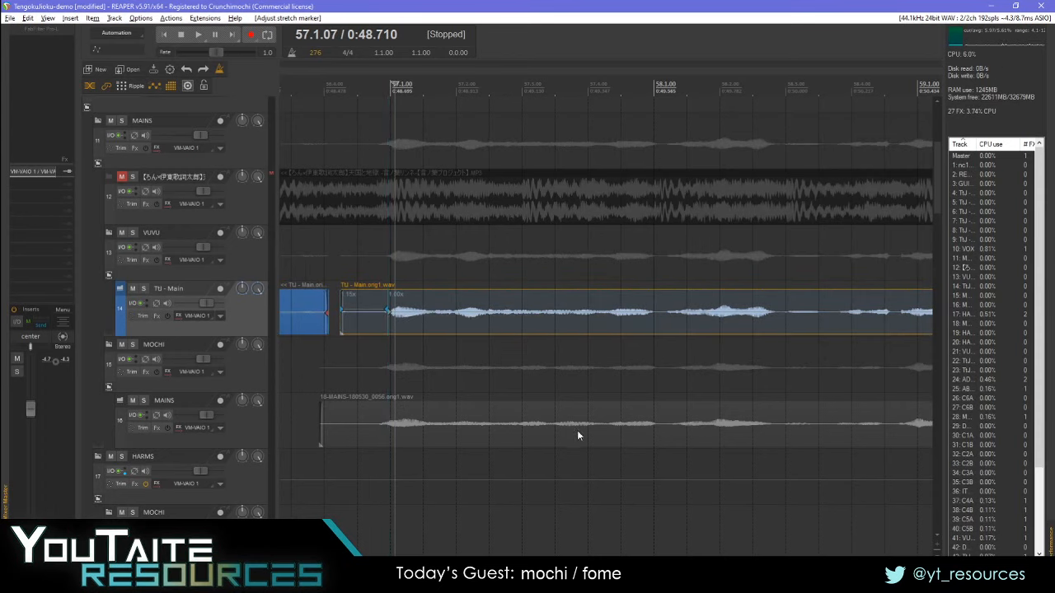
scroll(394, 445, "down", 4)
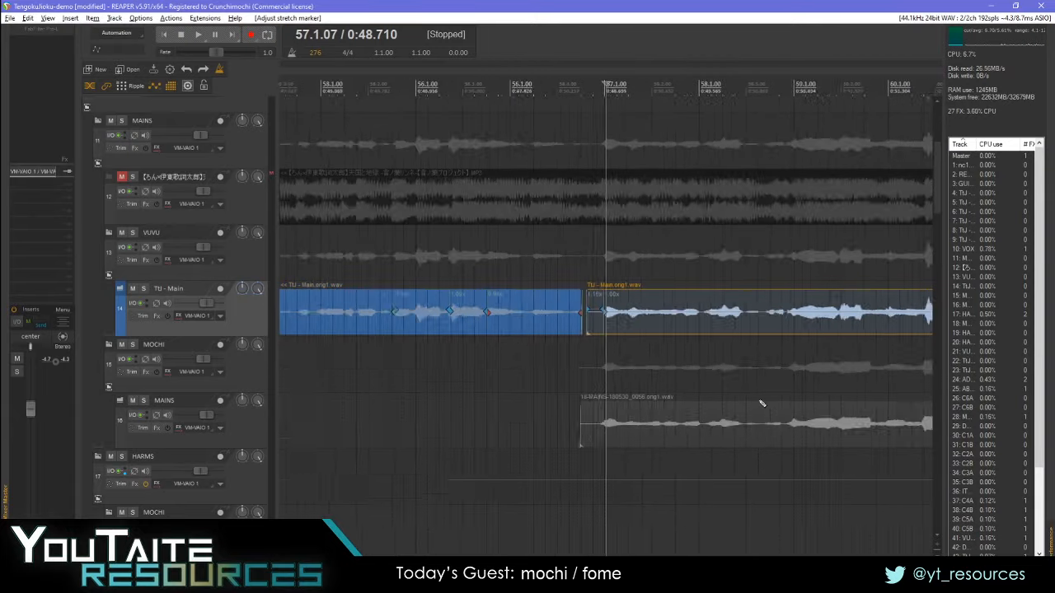
scroll(778, 401, "right", 1)
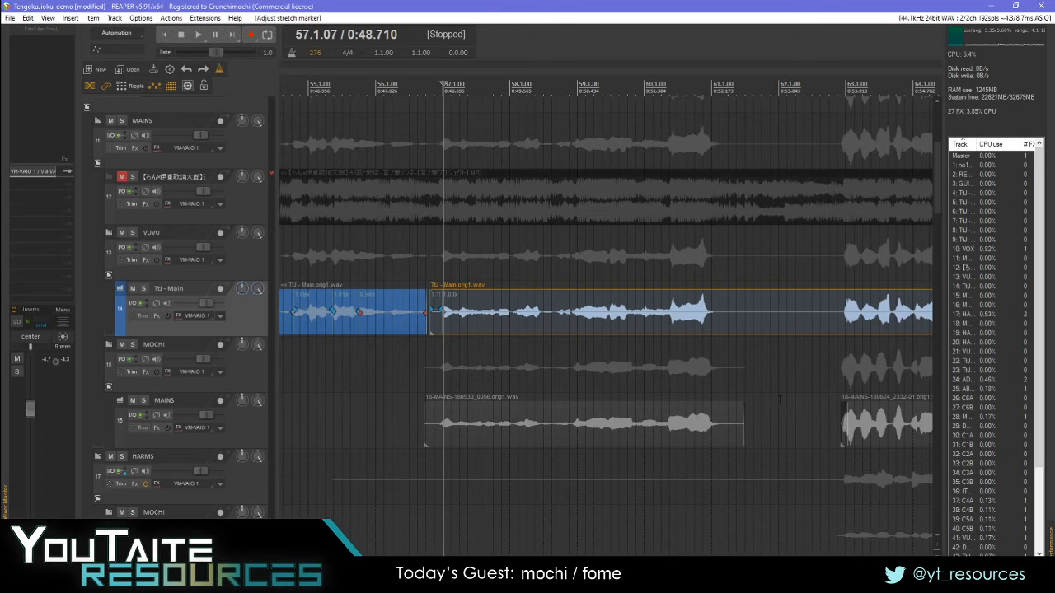
scroll(778, 400, "right", 3)
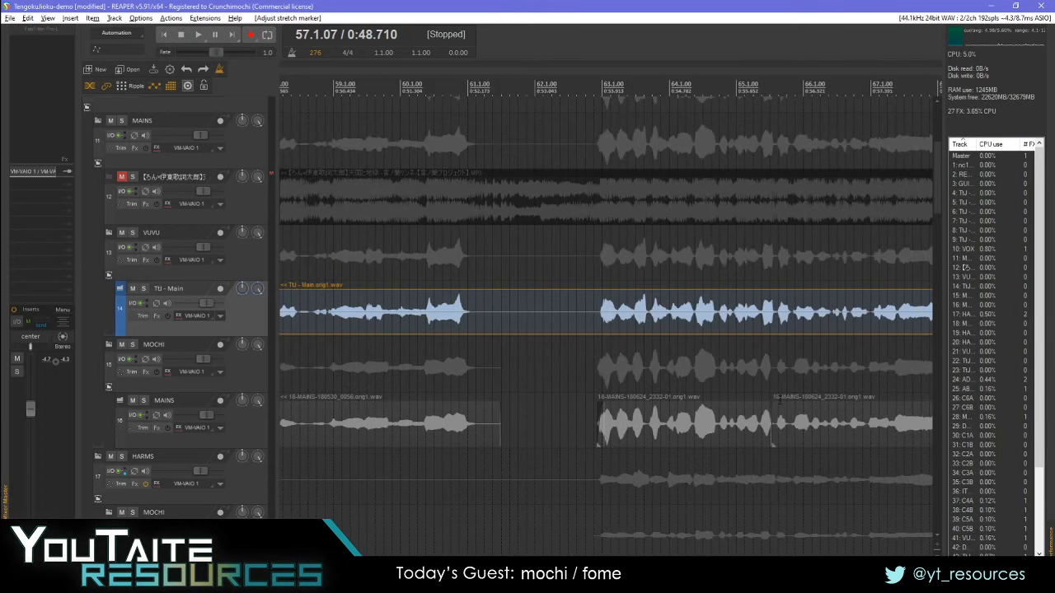
- Look over the main vocals and harmonies between about bars 55 and 72, comparing TtJ - Main with the MAINS takes
scroll(745, 402, "left", 3)
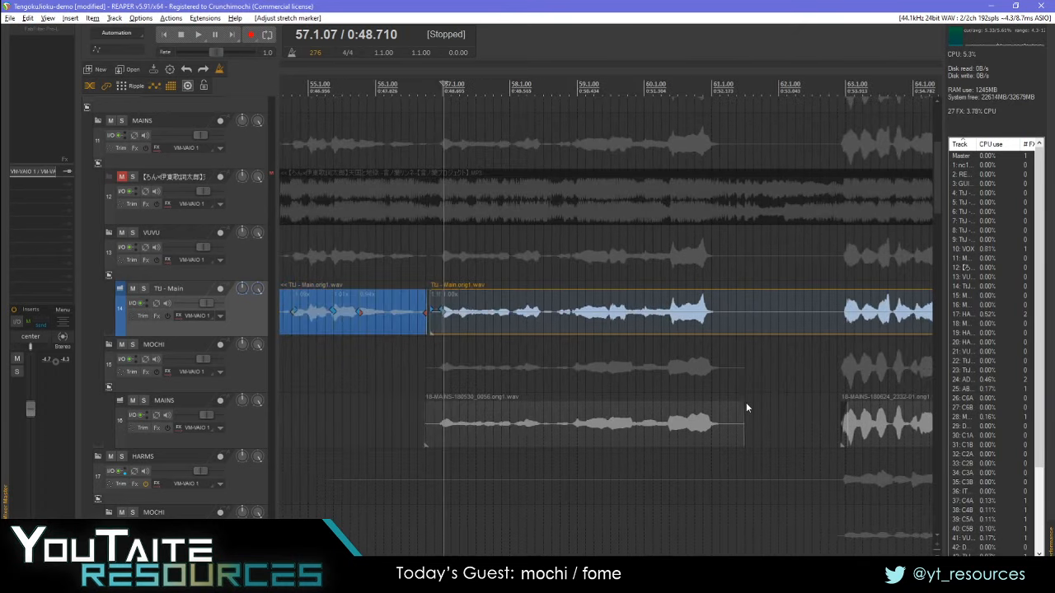
scroll(200, 431, "down", 4)
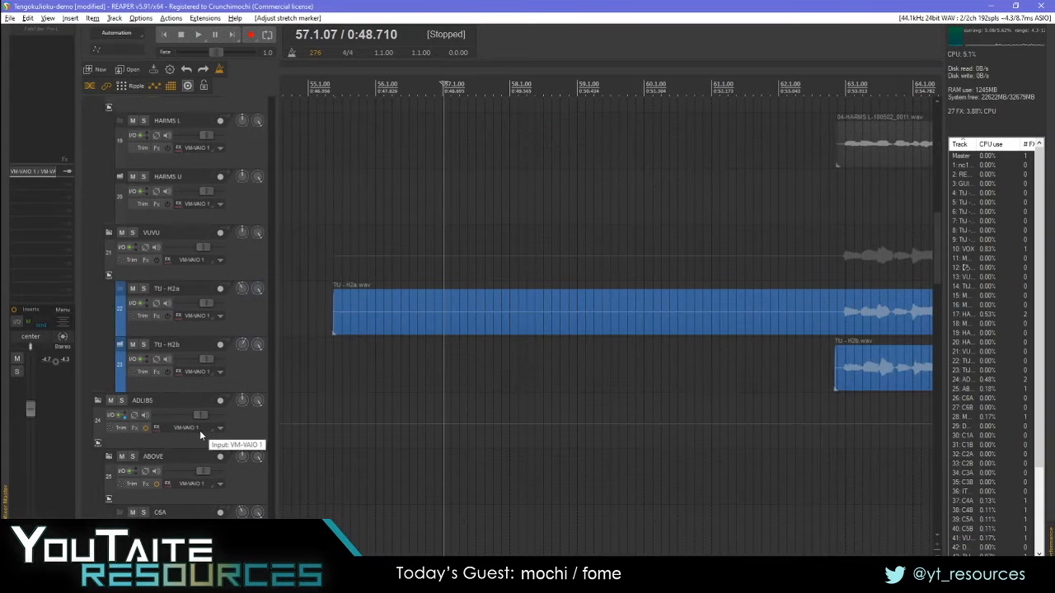
scroll(199, 431, "up", 2)
scroll(887, 467, "right", 4)
scroll(887, 467, "right", 2)
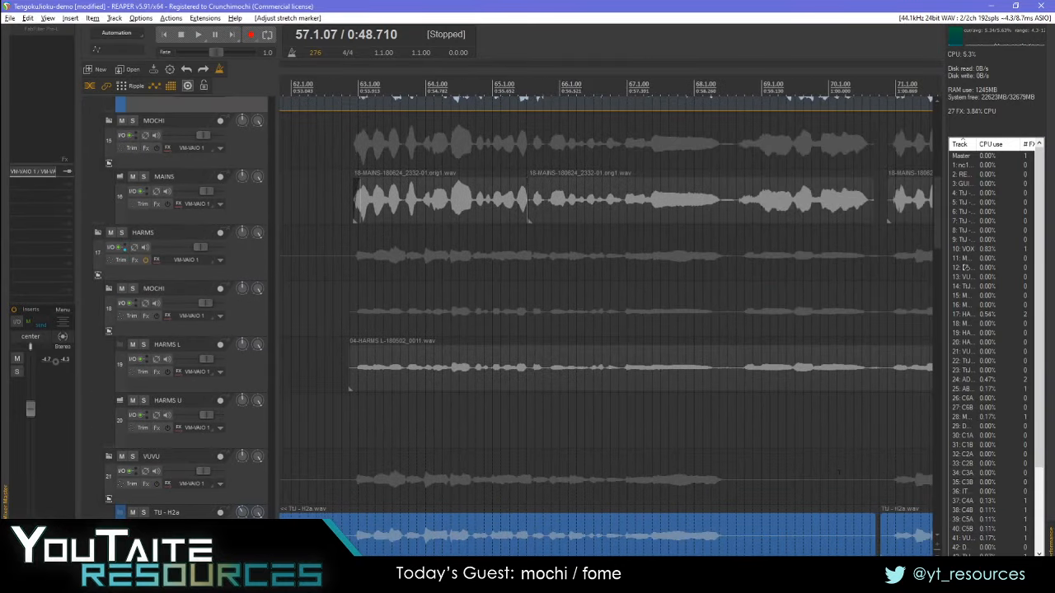
scroll(708, 485, "left", 3)
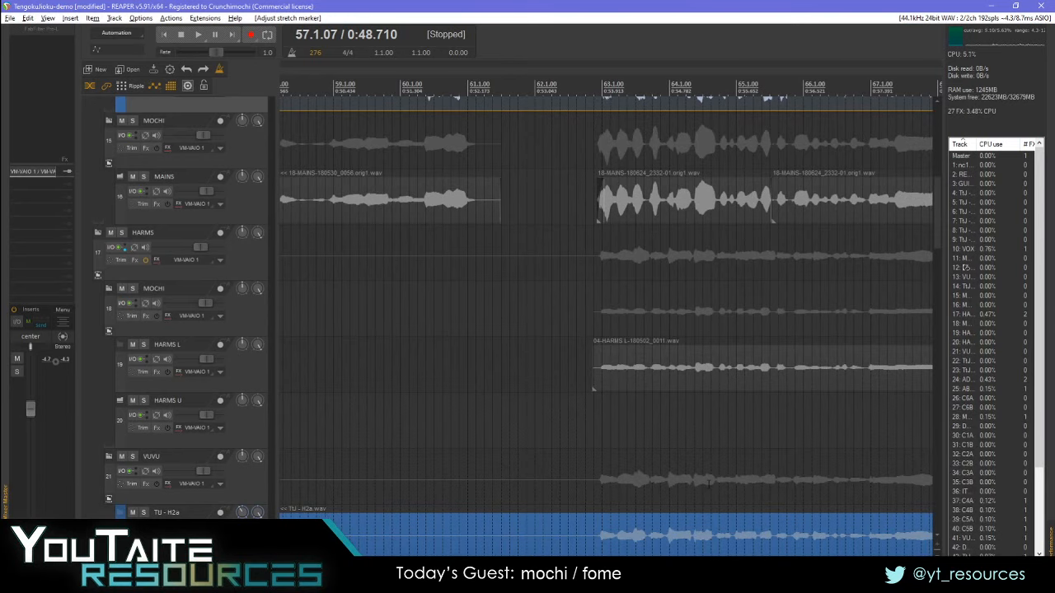
scroll(212, 427, "up", 3)
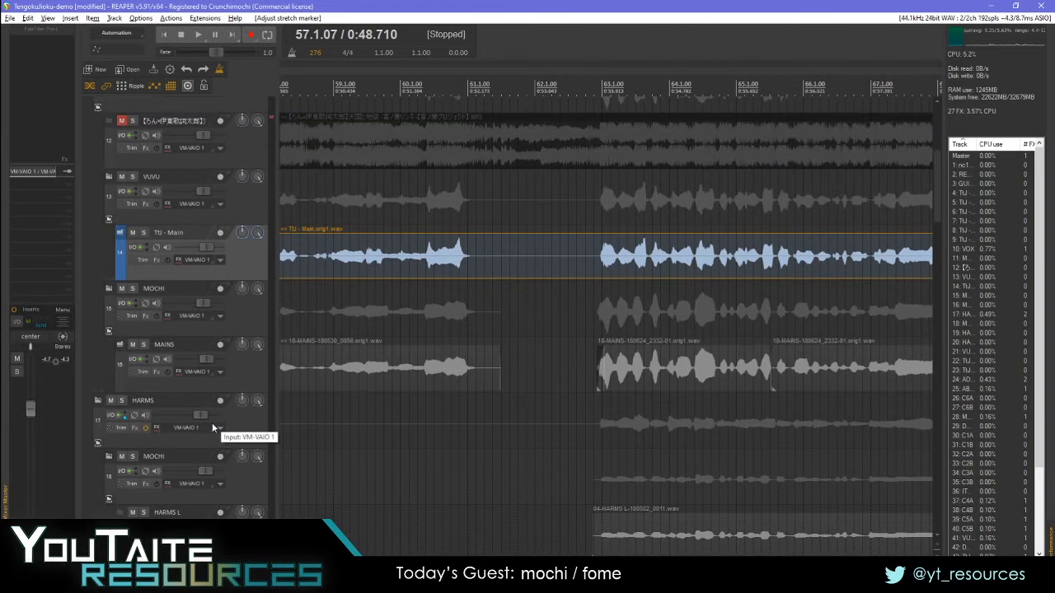
scroll(733, 414, "left", 3)
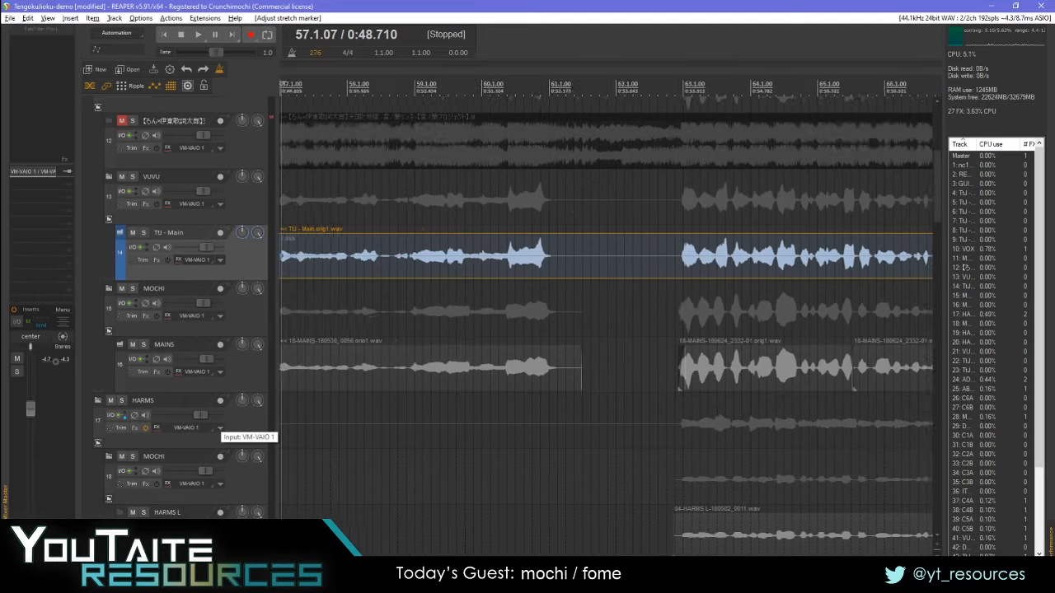
scroll(734, 415, "right", 6)
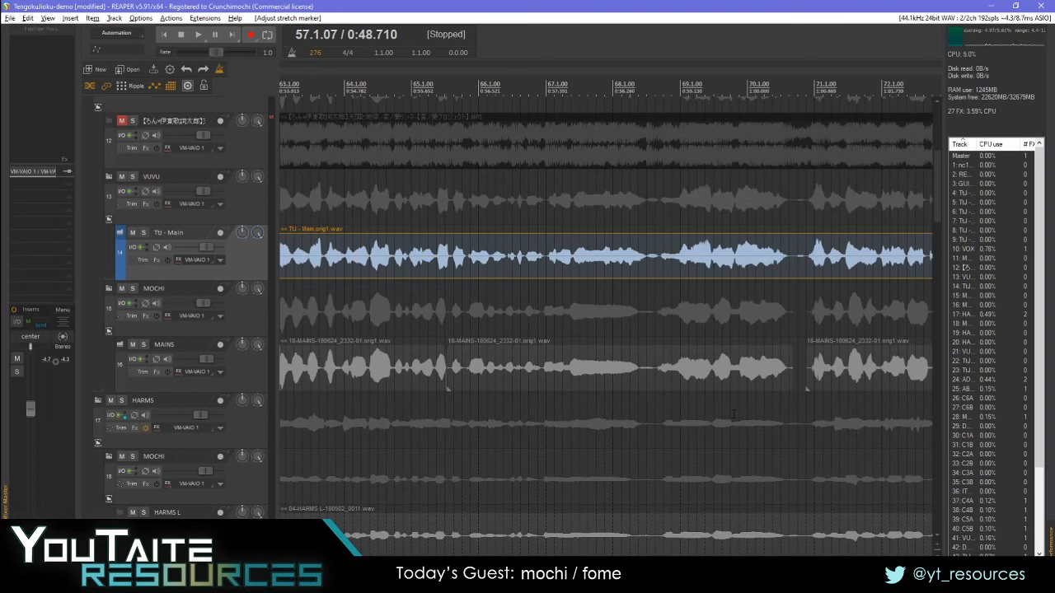
scroll(734, 415, "left", 3)
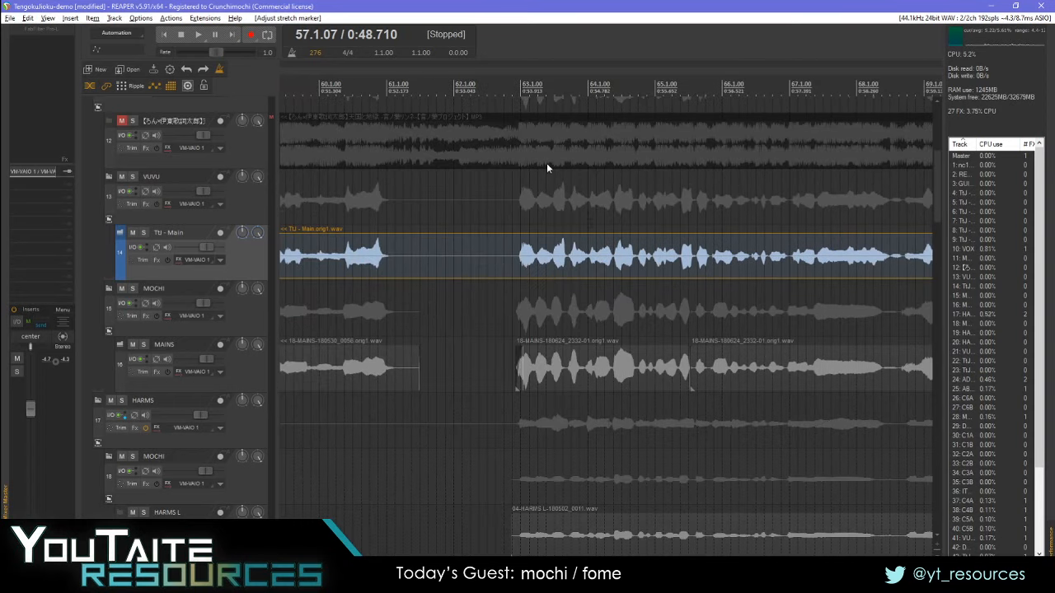
scroll(590, 348, "up", 5)
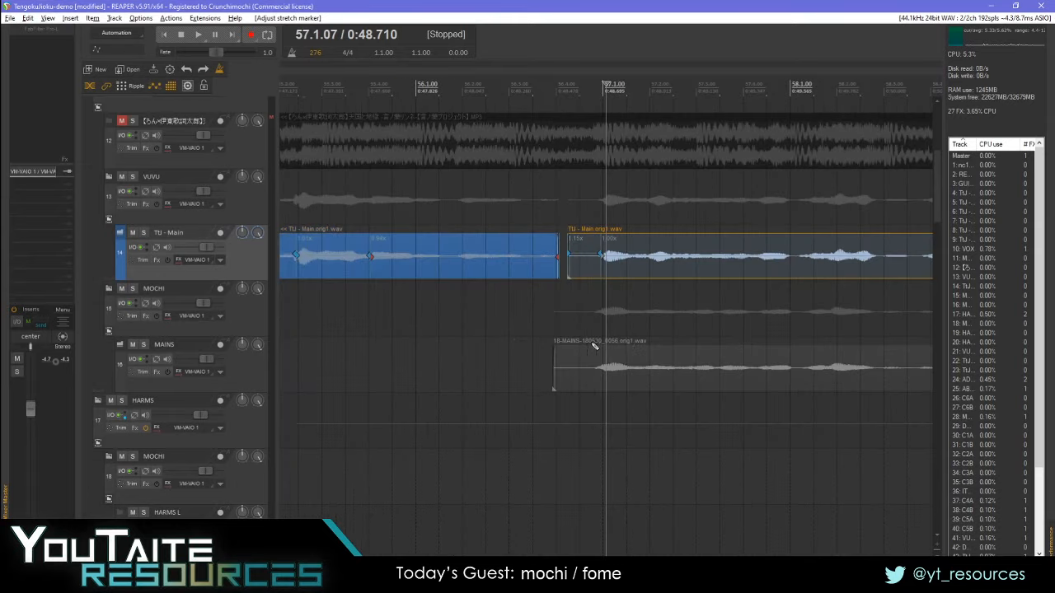
scroll(737, 360, "down", 4)
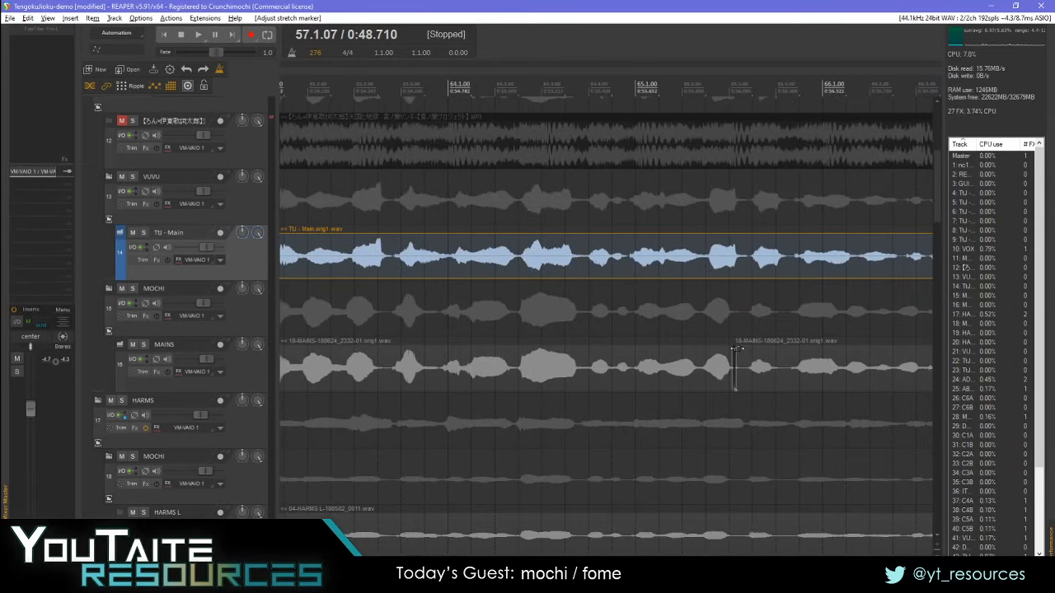
- Play the vocals from bar 63 to about 0:57.3 to check TtJ - Main against the MAINS take
scroll(795, 381, "up", 3)
scroll(797, 376, "right", 5)
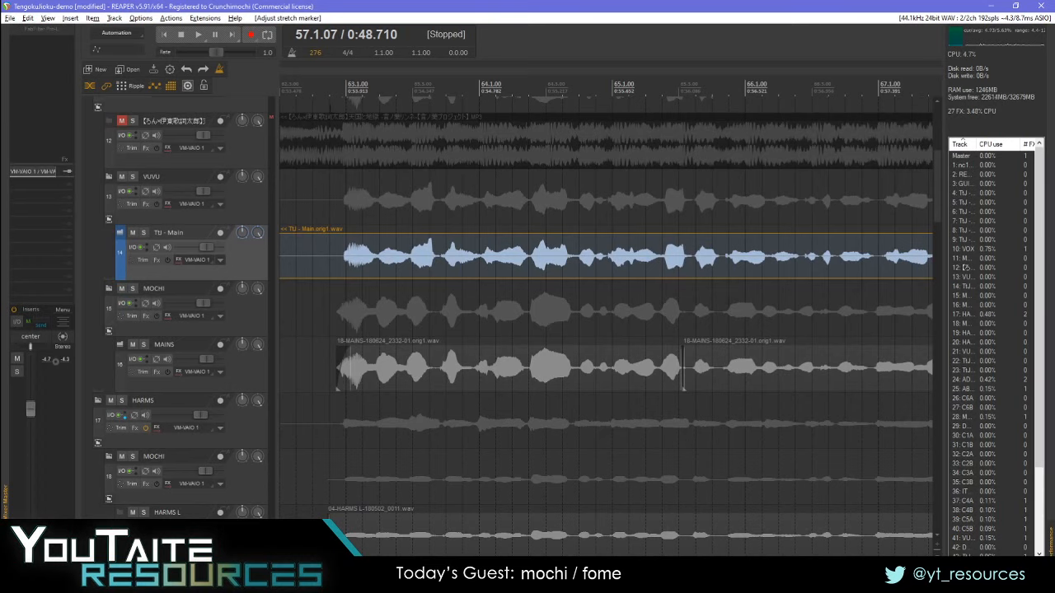
key("space")
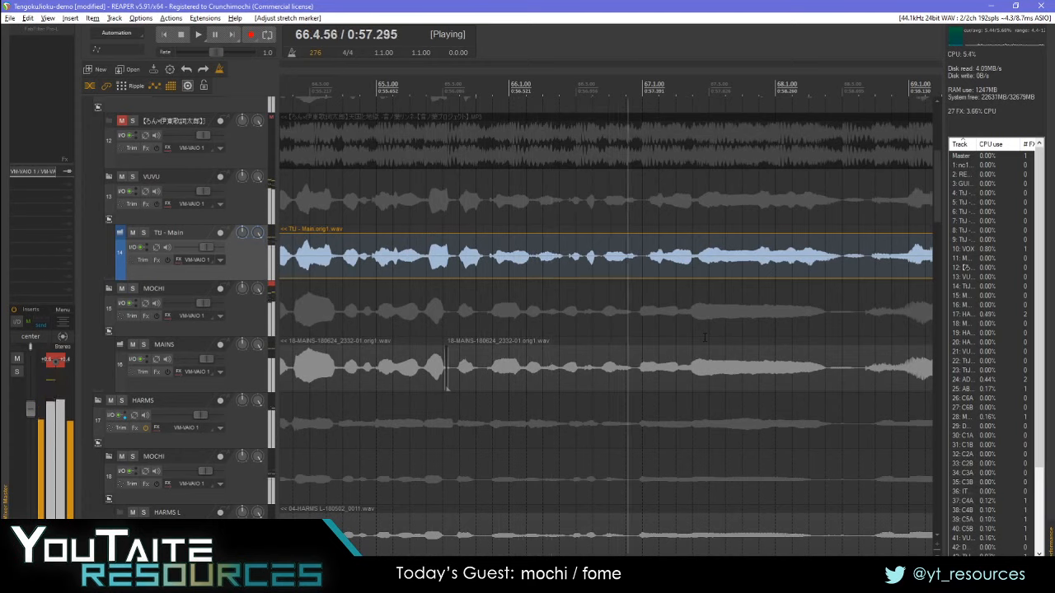
key("space")
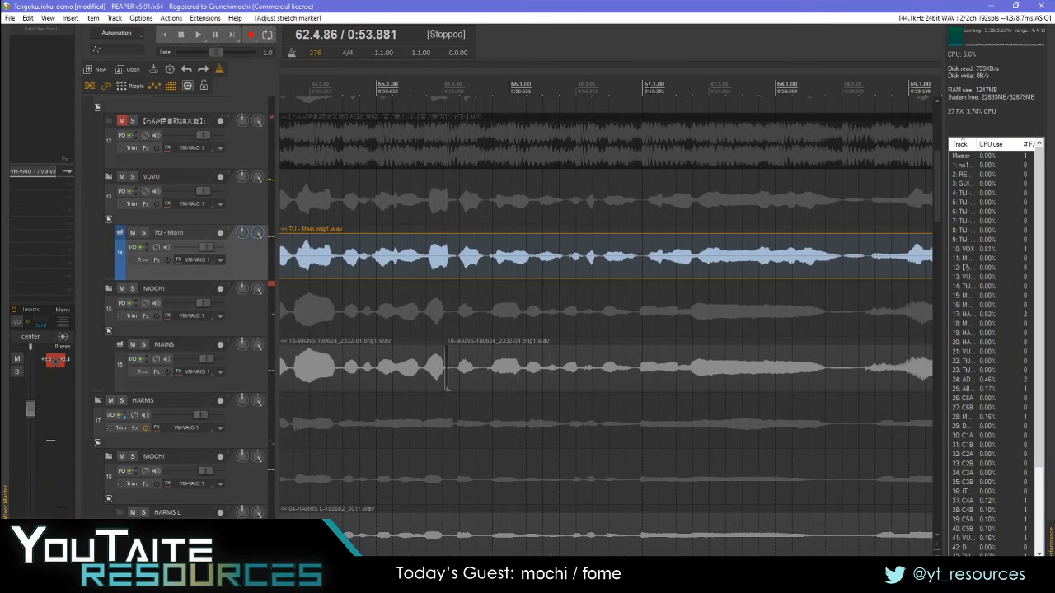
- Add stretch markers to the TtJ - Main item at 0:56.426 and 0:56.929, shifting the second earlier for a 1.17x rate between them
left_click(648, 85)
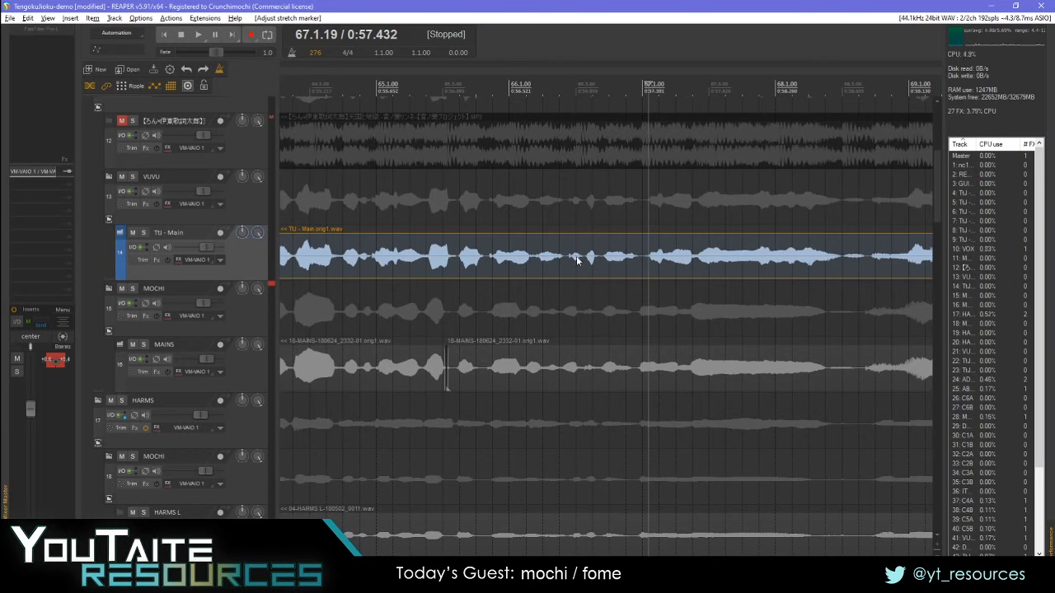
left_click(496, 263)
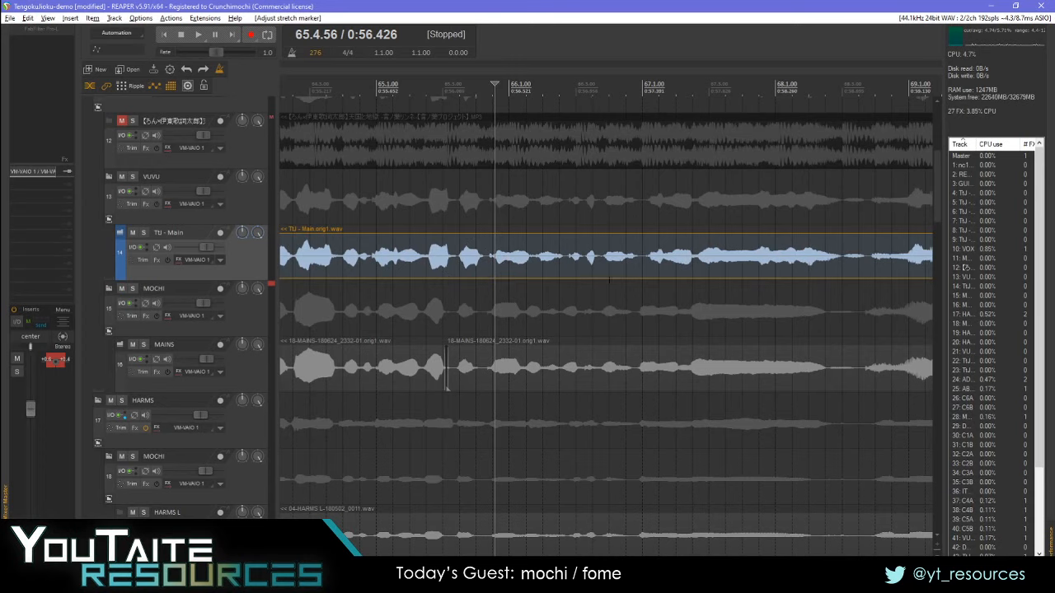
left_click(572, 259)
mouse_move(570, 256)
left_mouse_down()
mouse_move(561, 262)
mouse_move(575, 260)
left_mouse_up()
- Add stretch markers to the MAINS item at 0:56.631, about 0:56.31 and 0:56.868, and shift the 0:56.868 marker slightly earlier
scroll(800, 285, "right", 5)
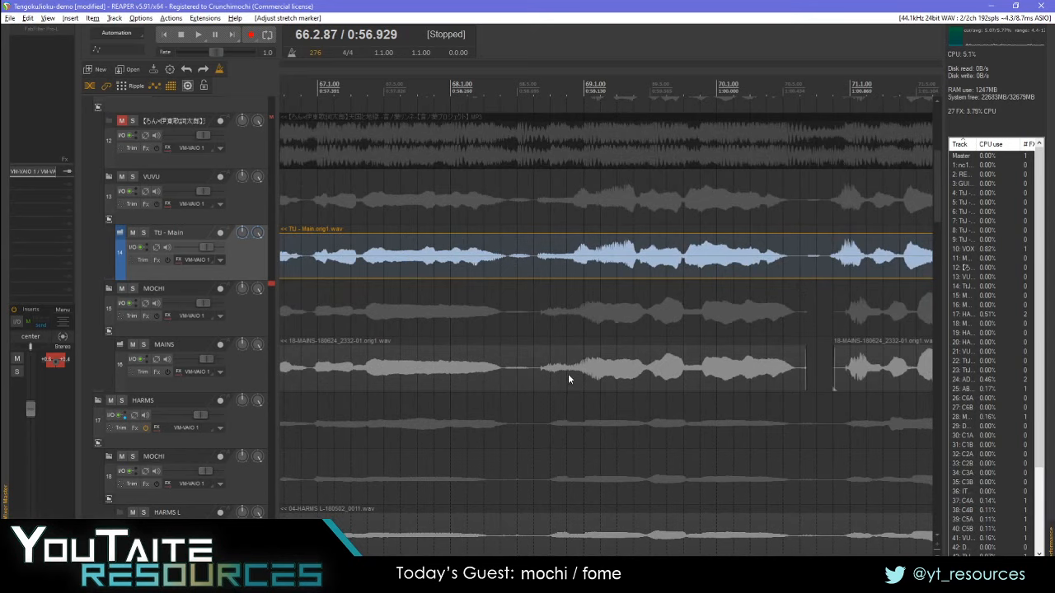
scroll(494, 380, "right", 8)
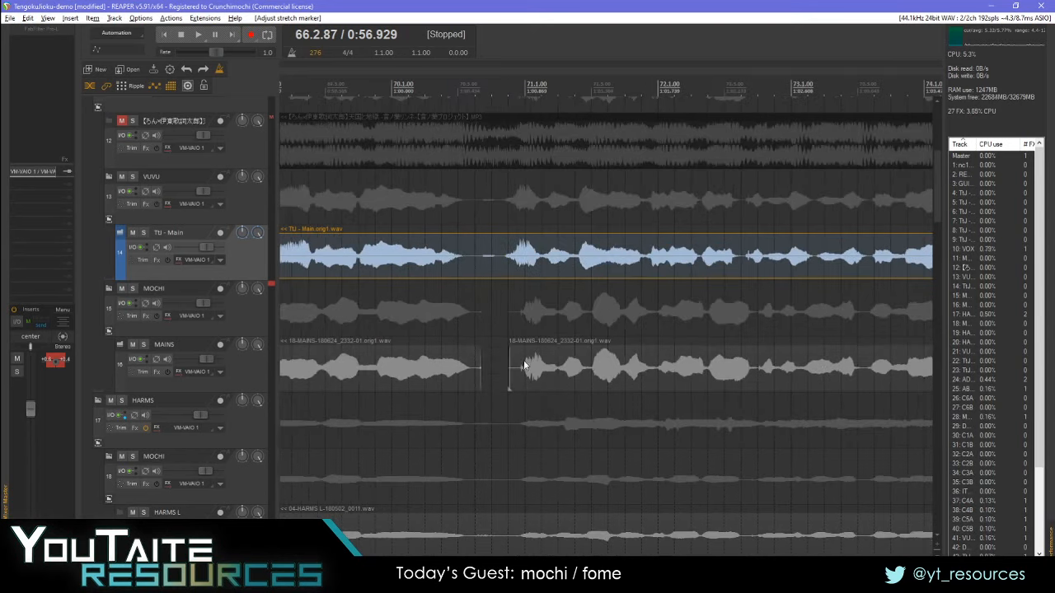
scroll(527, 364, "left", 15)
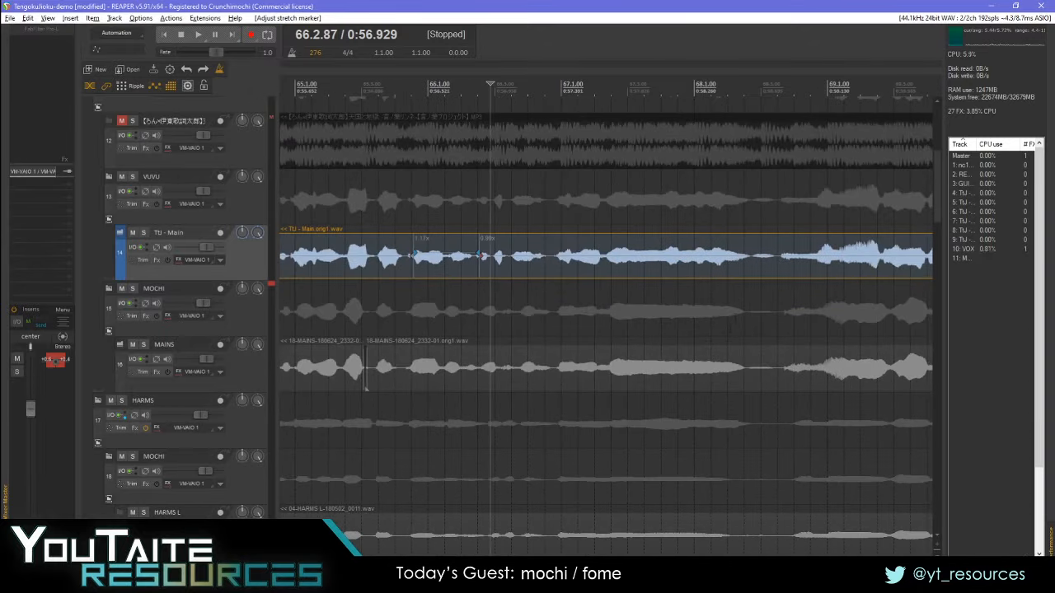
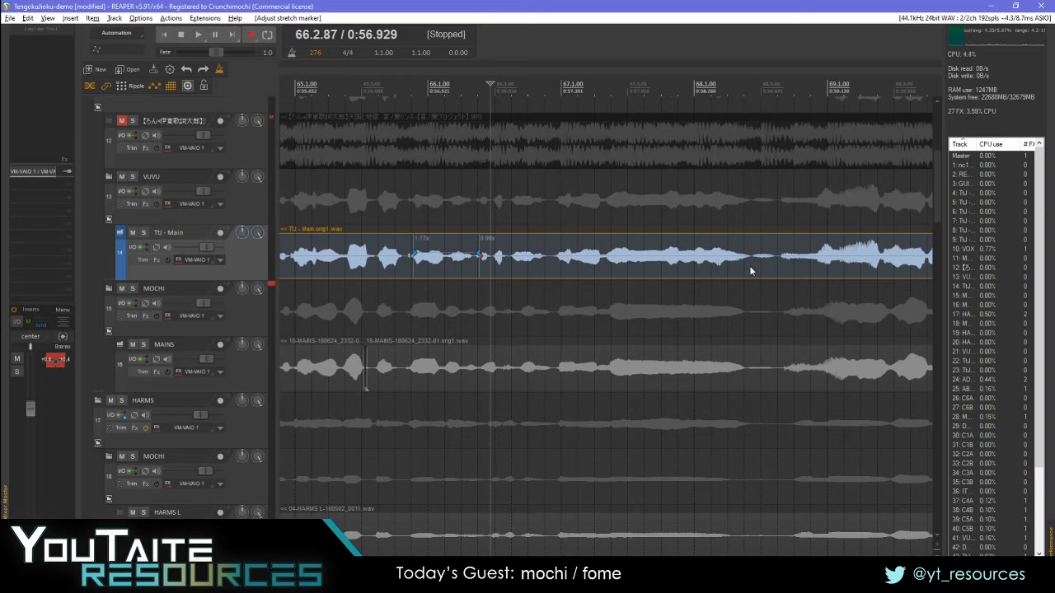
left_click(444, 377)
key("shift+w")
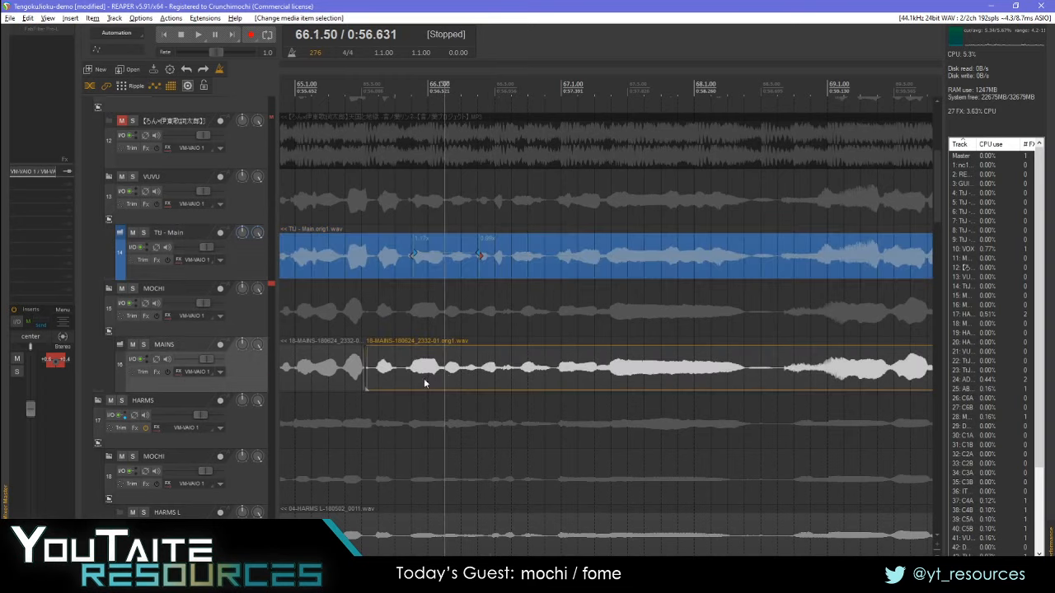
left_click(408, 370)
key("shift+w")
left_click(481, 375)
key("shift+w")
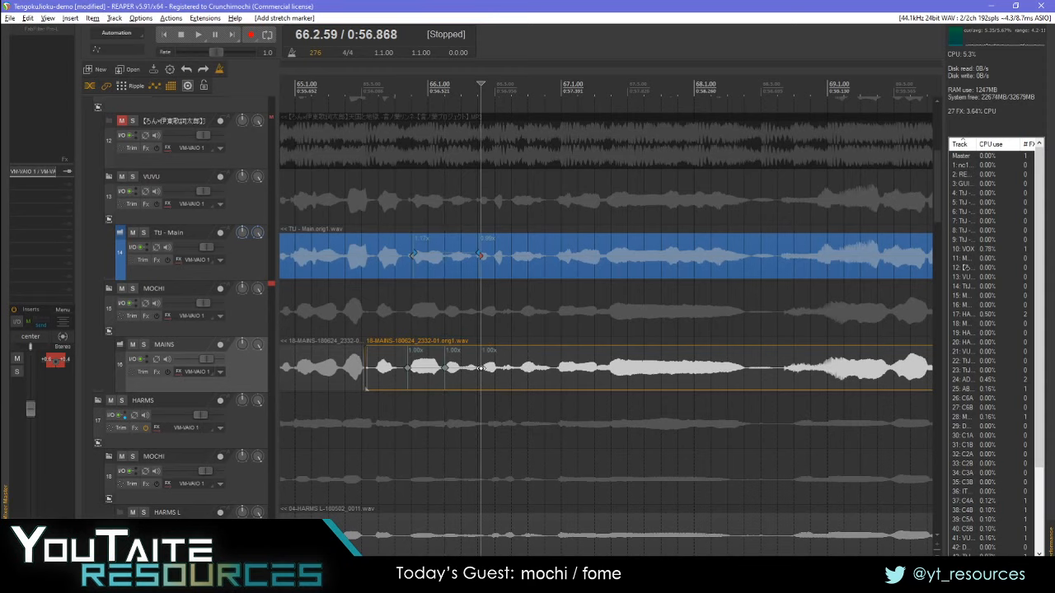
left_click_drag(481, 369, 483, 369)
- Add a stretch marker to the MAINS item at 0:57.359 and shift it slightly later
left_click(556, 368)
key("shift+w")
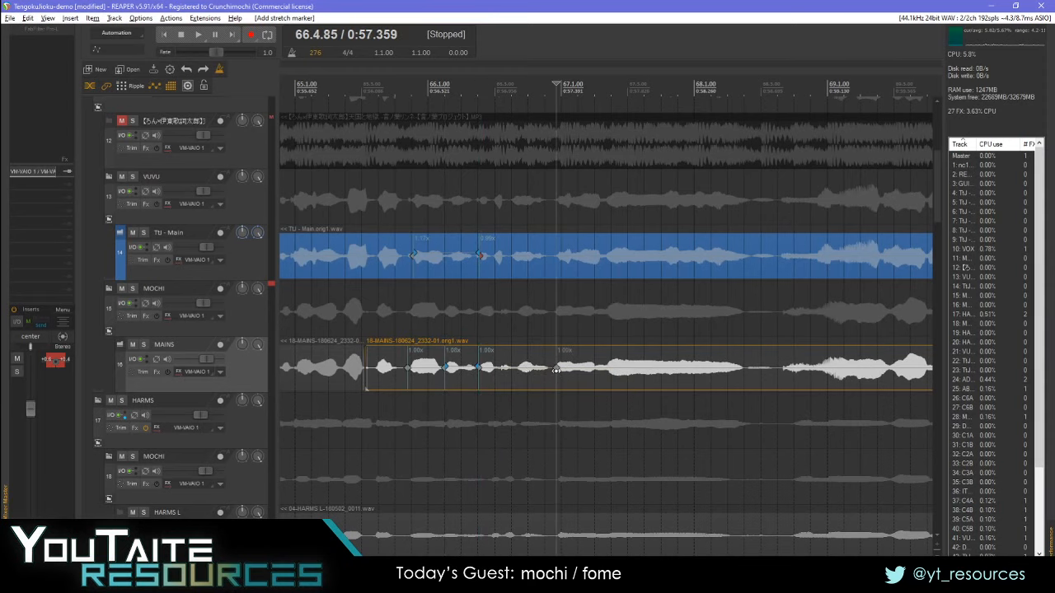
left_click_drag(558, 369, 560, 370)
- Play the retimed vocals from 0:57.359 to about 1:00.3 to check their alignment
scroll(716, 372, "right", 5)
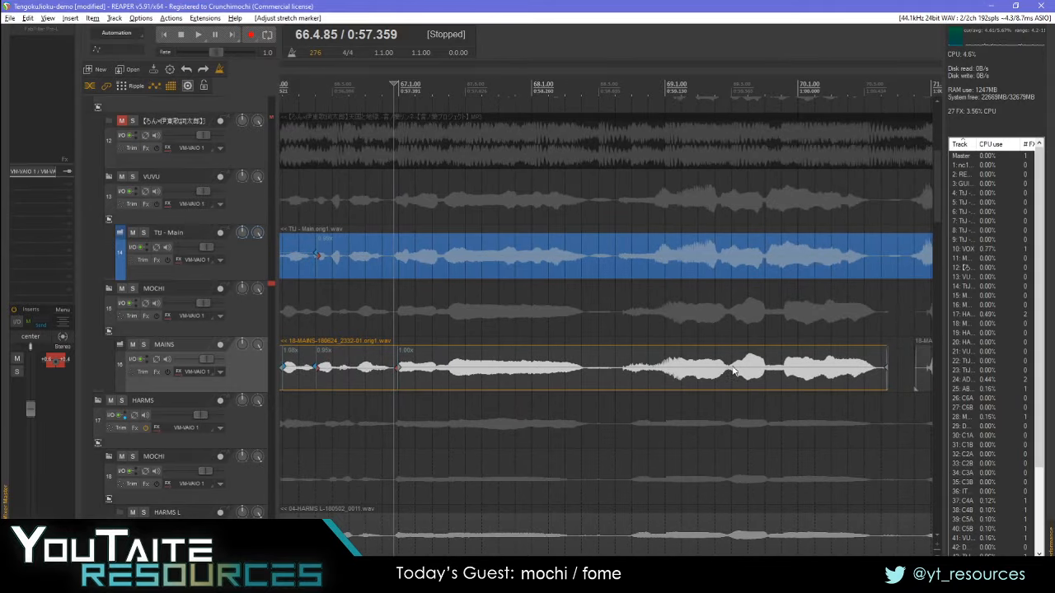
key("space")
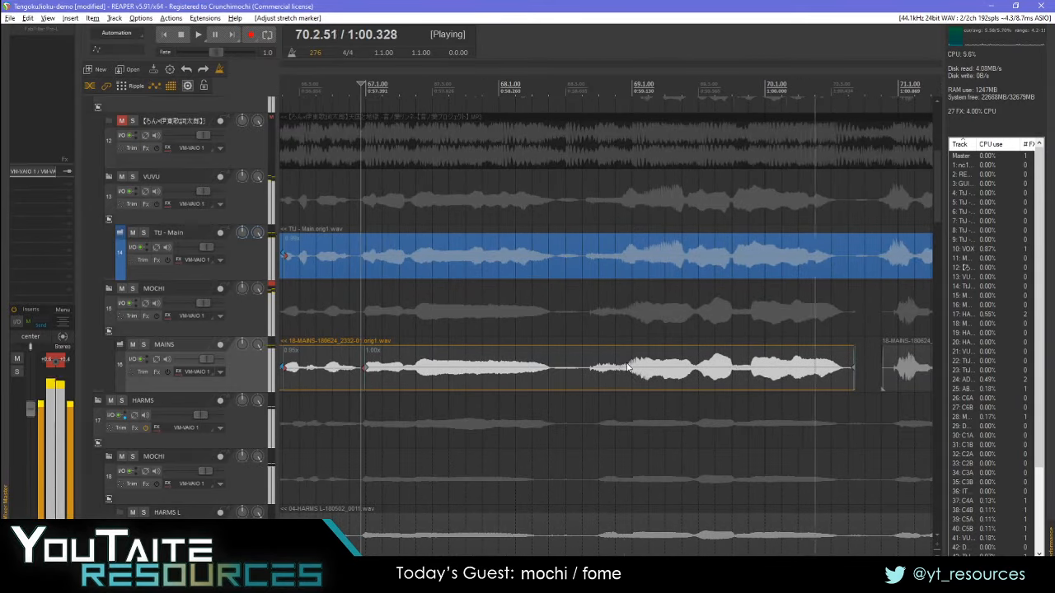
key("space")
- Add stretch markers to the TtJ - Main item at 0:58.822 and 0:57.685, and shift the 0:58.822 marker slightly later
left_click(622, 254)
left_click(586, 260)
key("shift+w")
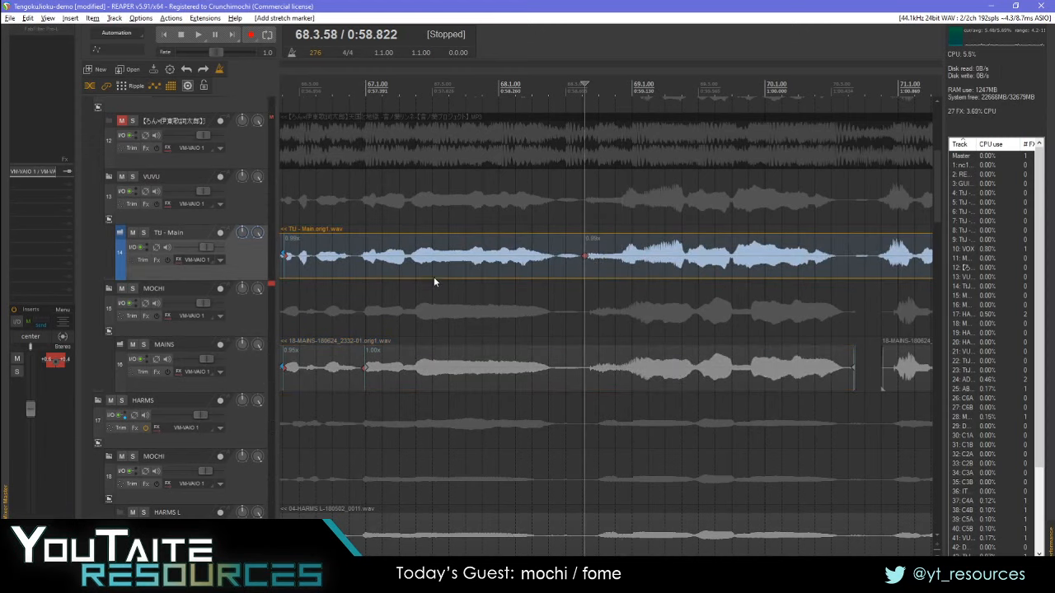
left_click(412, 260)
key("shift+w")
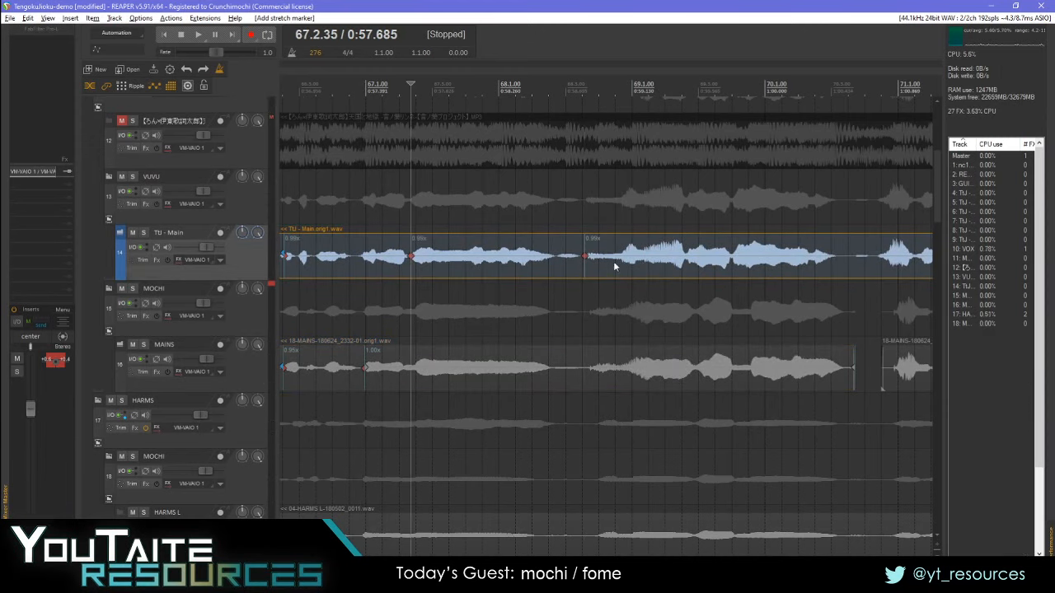
left_click_drag(584, 257, 594, 257)
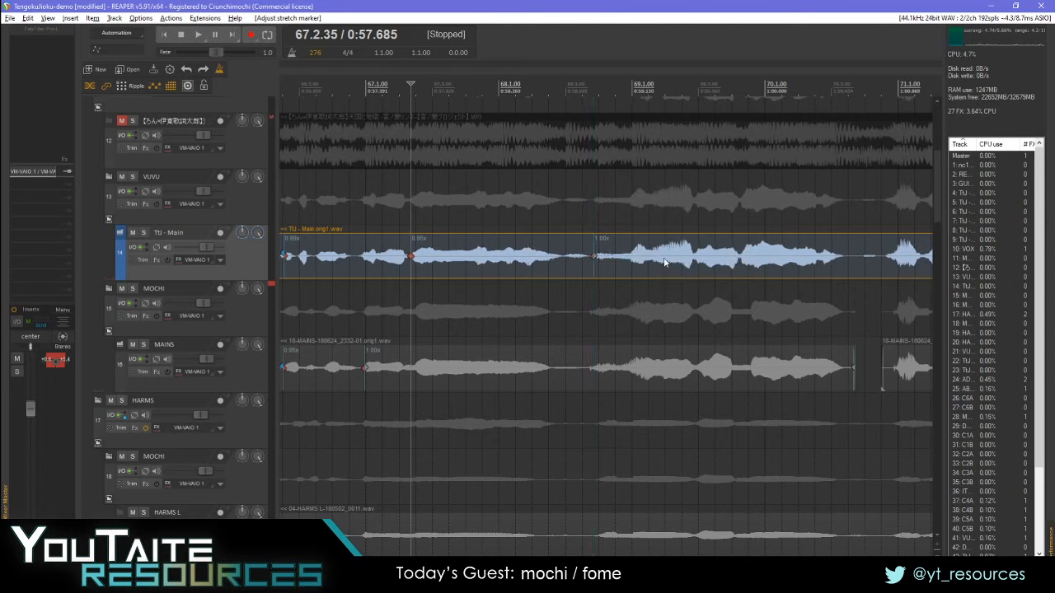
- Add stretch markers to the MAINS item at 0:59.113 and TtJ - Main at 0:59.543, shifting the TtJ - Main marker slightly later
left_click(628, 385)
key("shift+w")
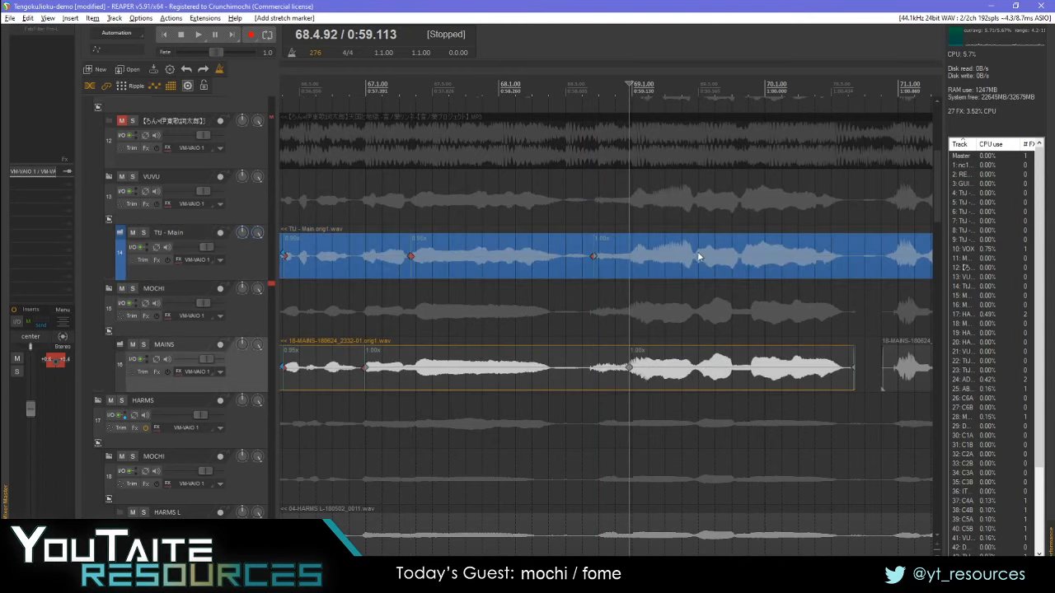
left_click(695, 257)
key("shift+w")
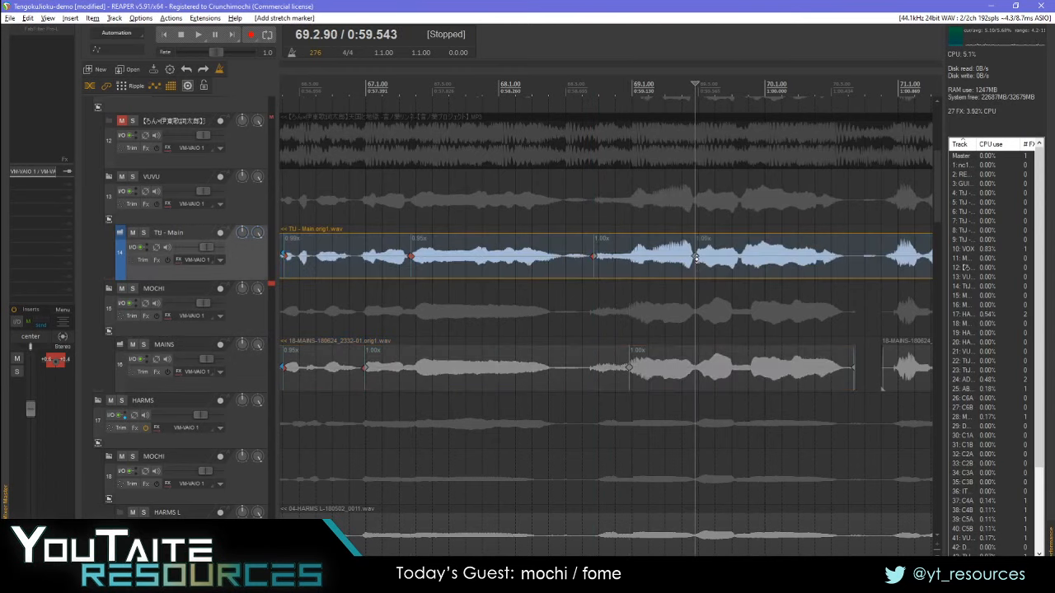
left_click_drag(696, 257, 698, 257)
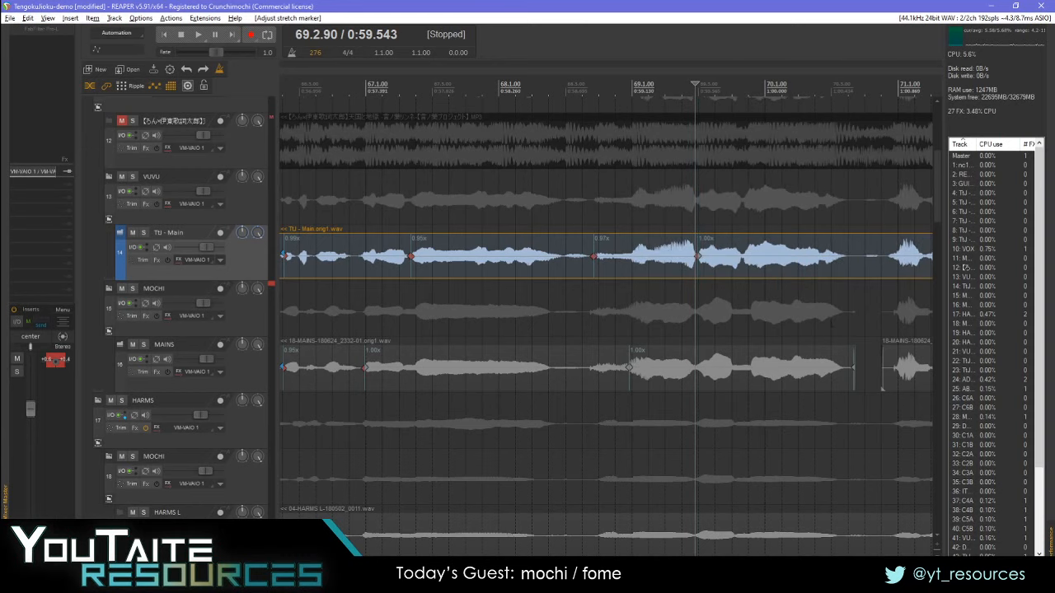
- Add a stretch marker to TtJ - Main at 1:00.386 and shift it earlier for a 1.04x rate before it
left_click(824, 257)
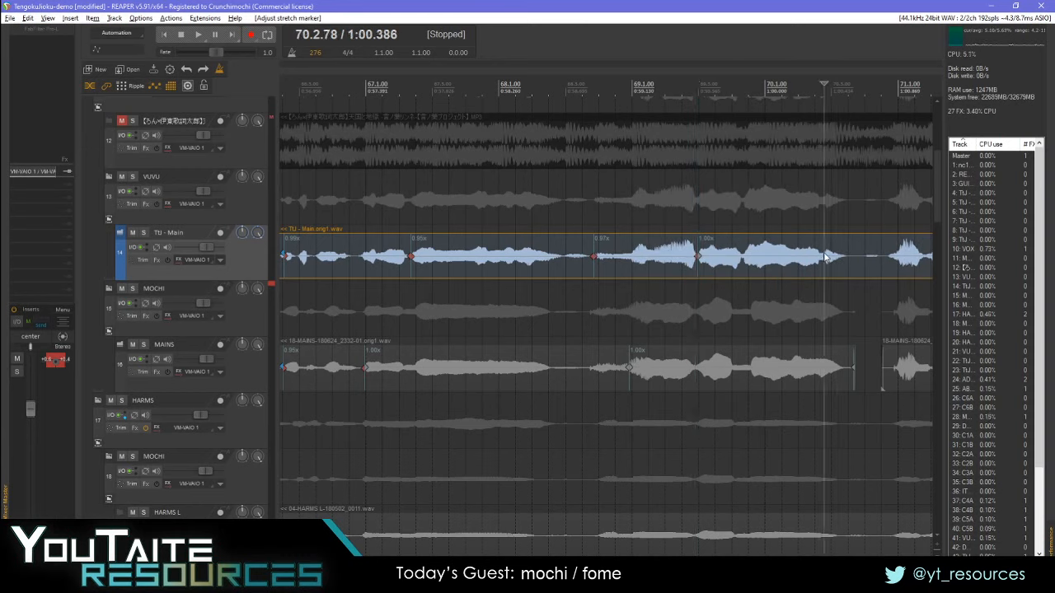
key("shift+w")
left_click_drag(824, 256, 820, 257)
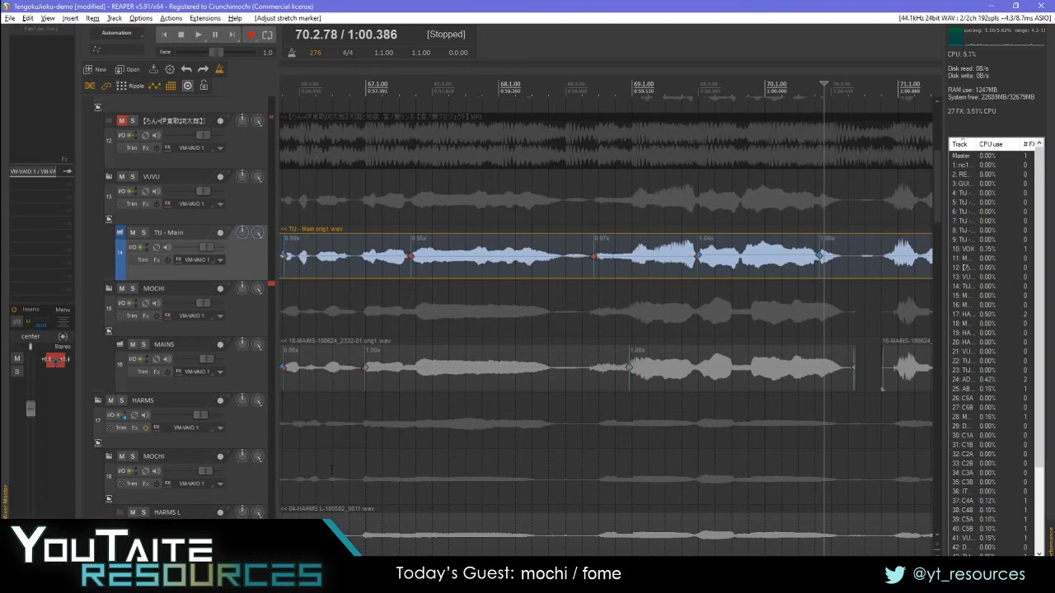
- Play the vocals from 0:58.895 to check the new stretch marker timing
left_click(597, 81)
key("space")
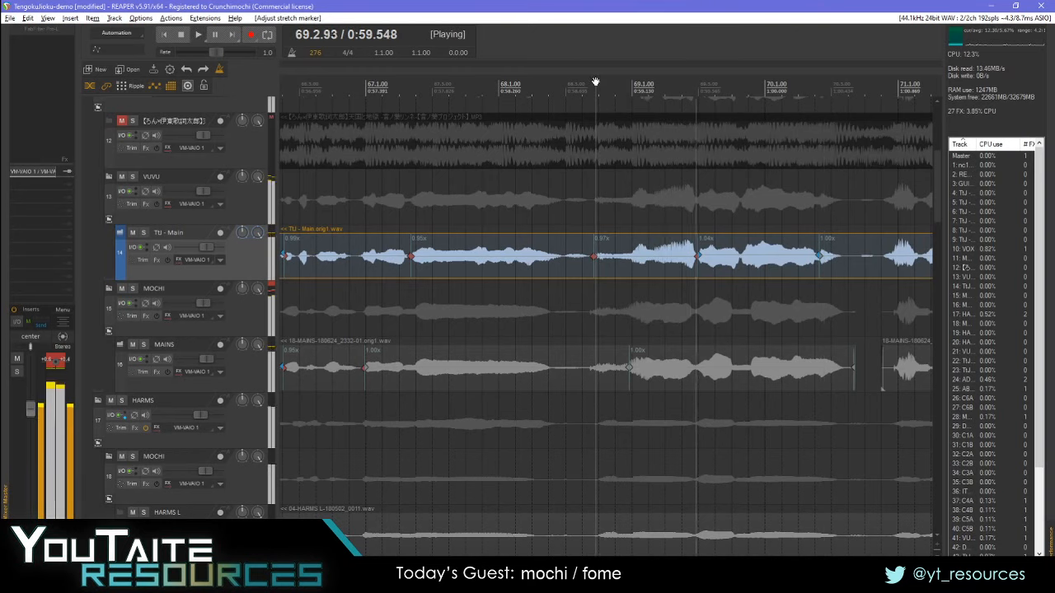
key("space")
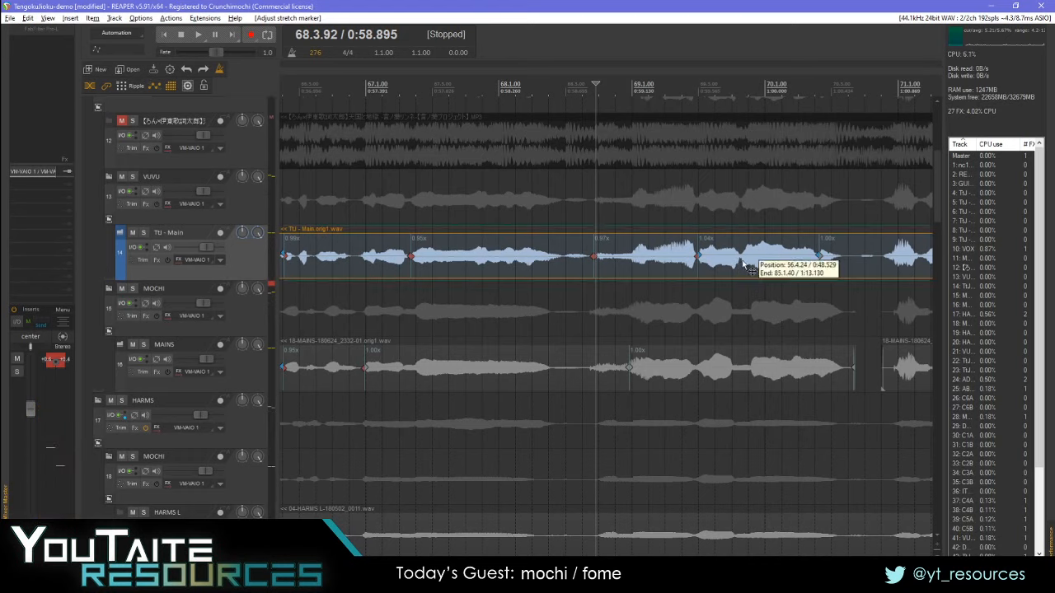
- Add a stretch marker to the TtJ - Main item at 0:59.852 and shift it slightly later
left_click(742, 259)
key("shift+w")
left_click_drag(743, 256, 750, 253)
scroll(815, 312, "right", 5)
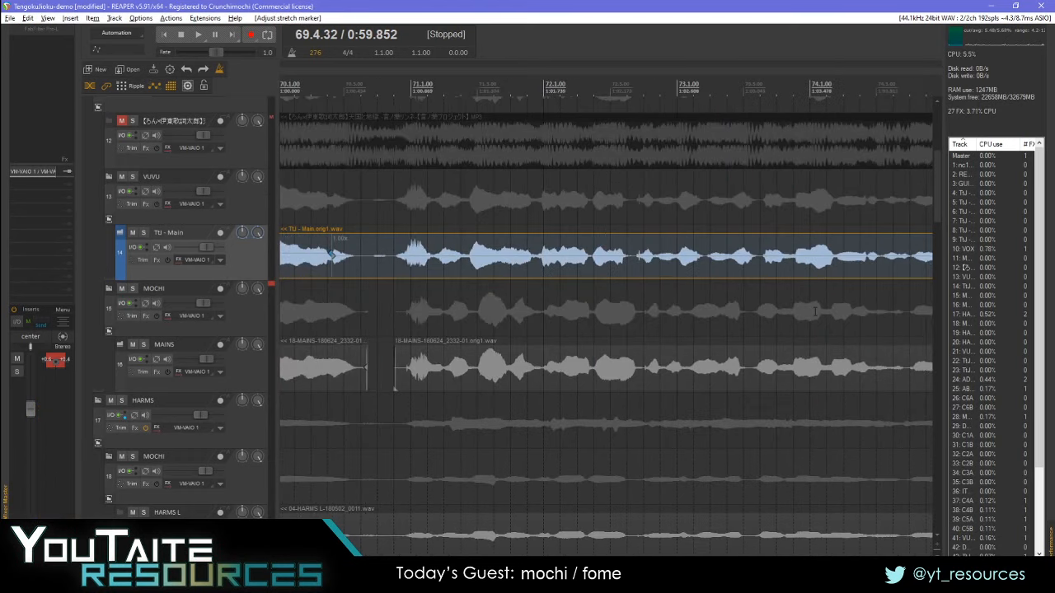
- Add stretch markers to TtJ - Main at 1:00.845 and at the start of the following note, shifting the second marker slightly later
key("space")
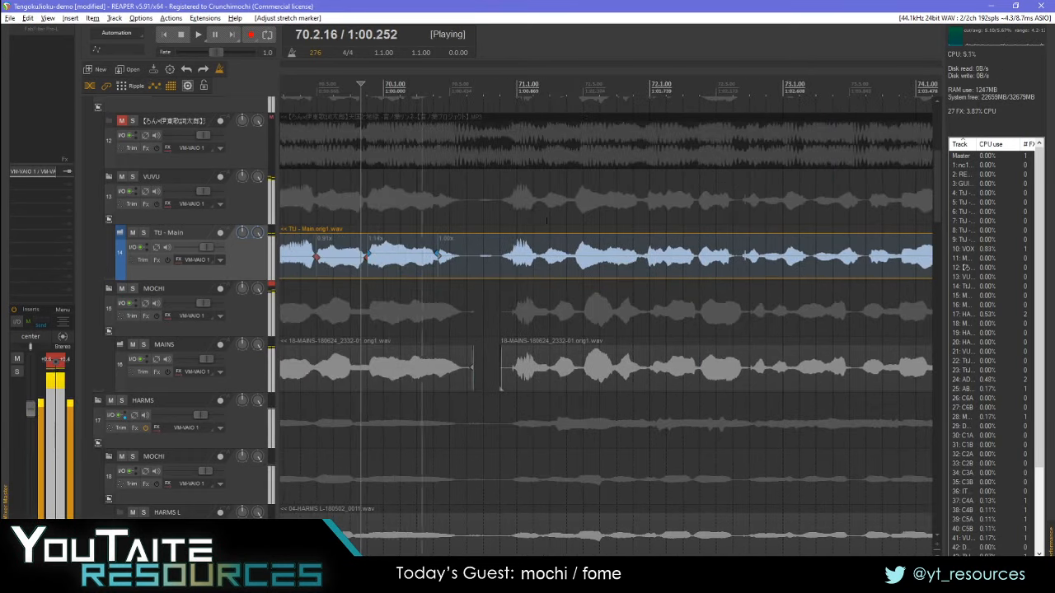
left_click(575, 261)
key("shift+w")
left_click(512, 265)
key("shift+w")
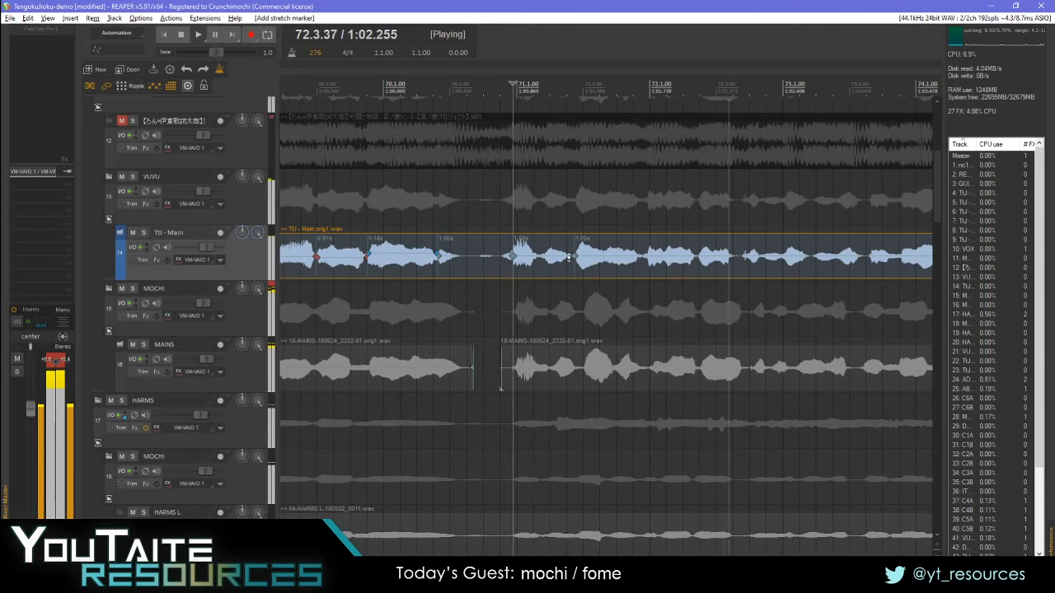
left_click_drag(574, 256, 583, 256)
key("space")
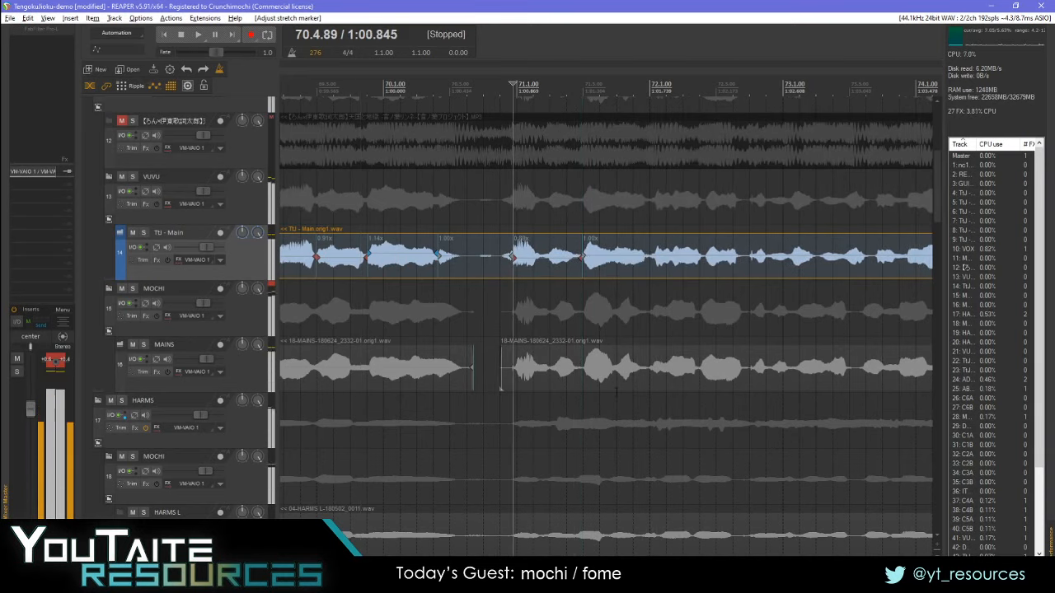
- Extend the start of the second TtJ - H2b item slightly earlier, and select the second TtJ - H2a item
scroll(204, 502, "down", 3)
scroll(204, 501, "down", 3)
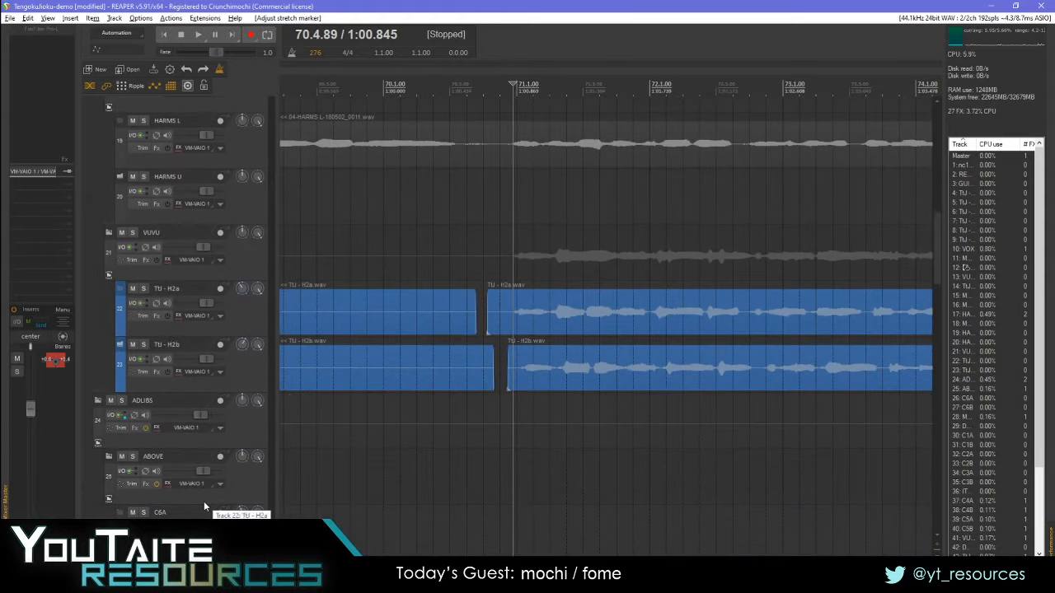
left_click(534, 384)
left_click_drag(528, 384, 514, 385)
left_click(444, 369)
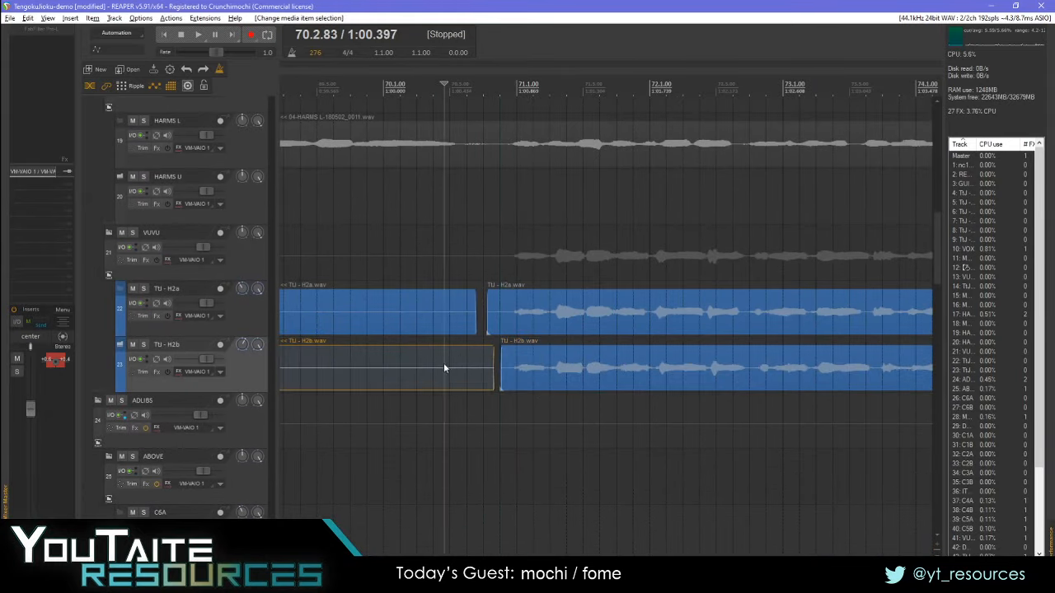
left_click(499, 313)
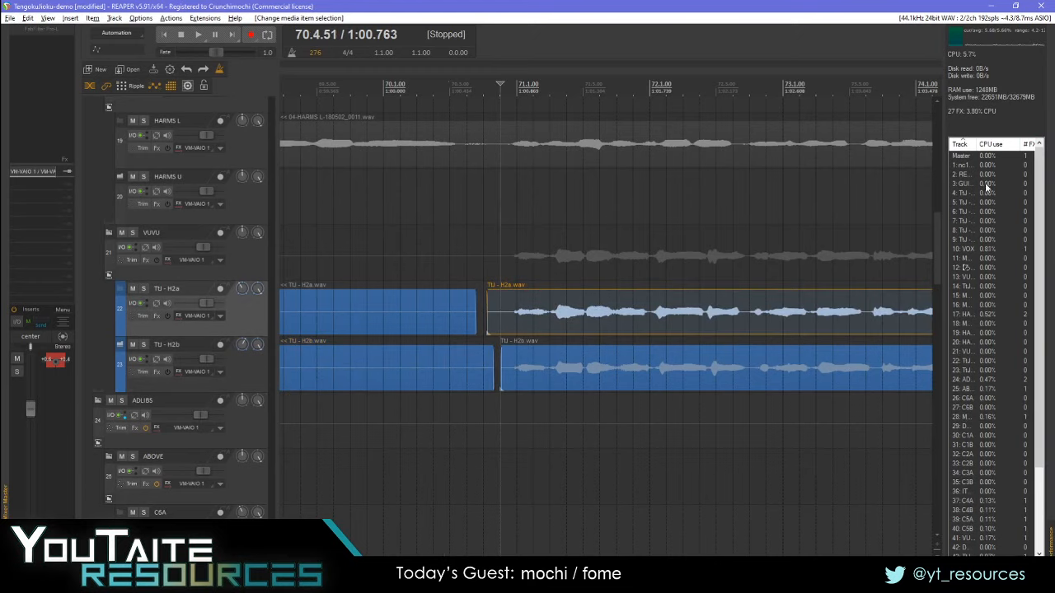
- Play the main vocals from 1:00.763 and examine the section around 1:02 for timing differences
scroll(798, 304, "down", 4)
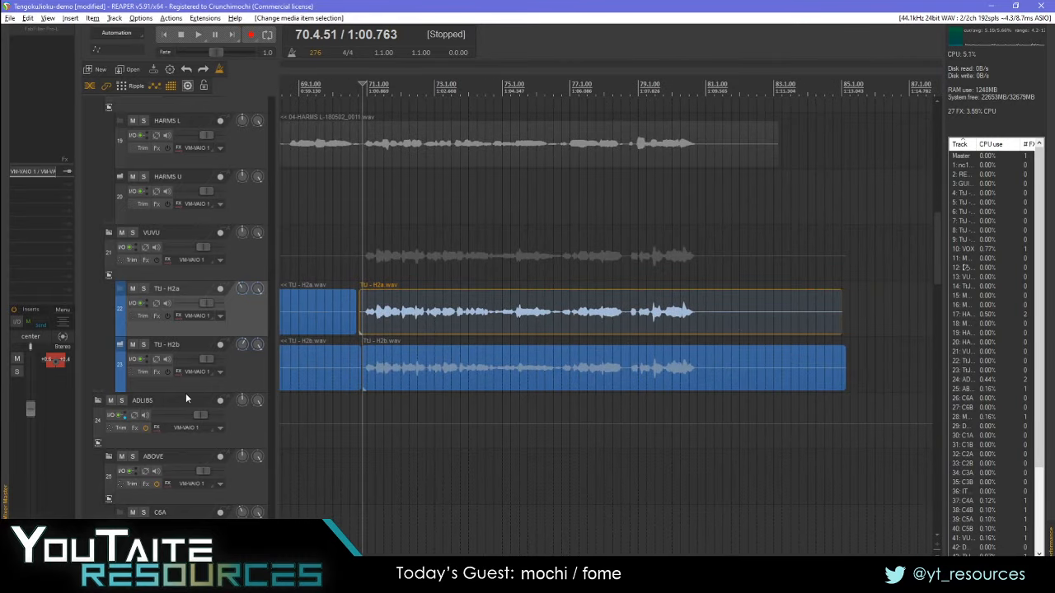
scroll(185, 393, "up", 5)
key("space")
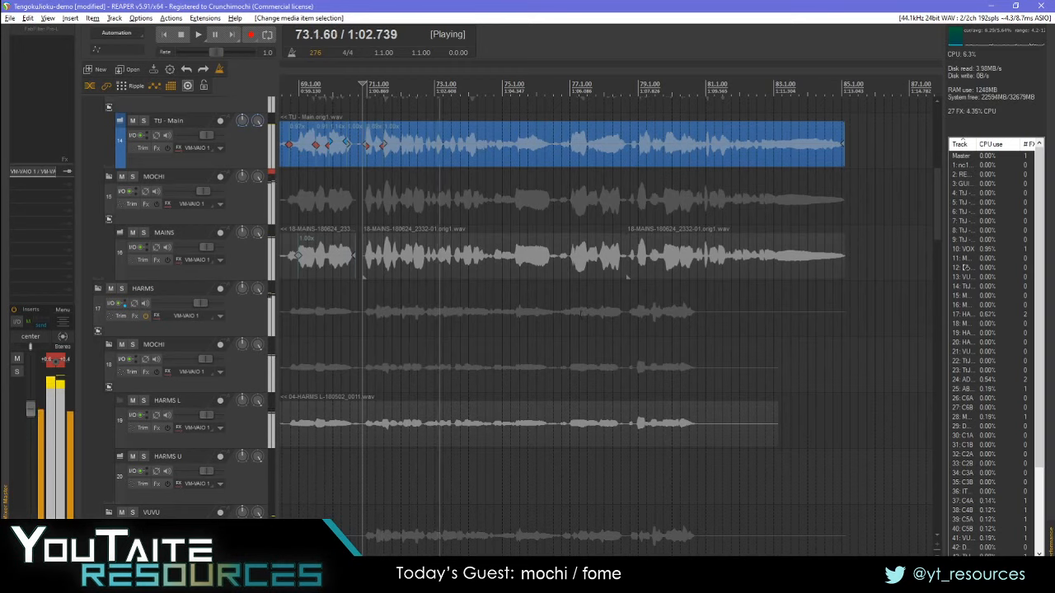
left_click(416, 297)
scroll(626, 276, "up", 5)
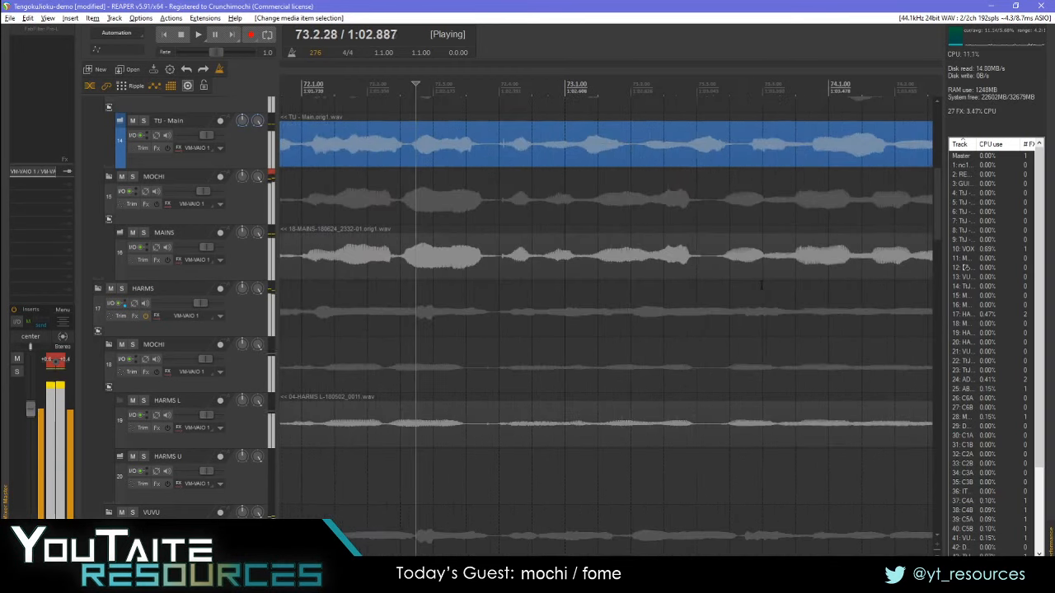
key("space")
- Add stretch markers to the MAINS item at 1:02.078 and 1:02.416, shifting the second marker slightly earlier
left_click(593, 258)
left_click(503, 259)
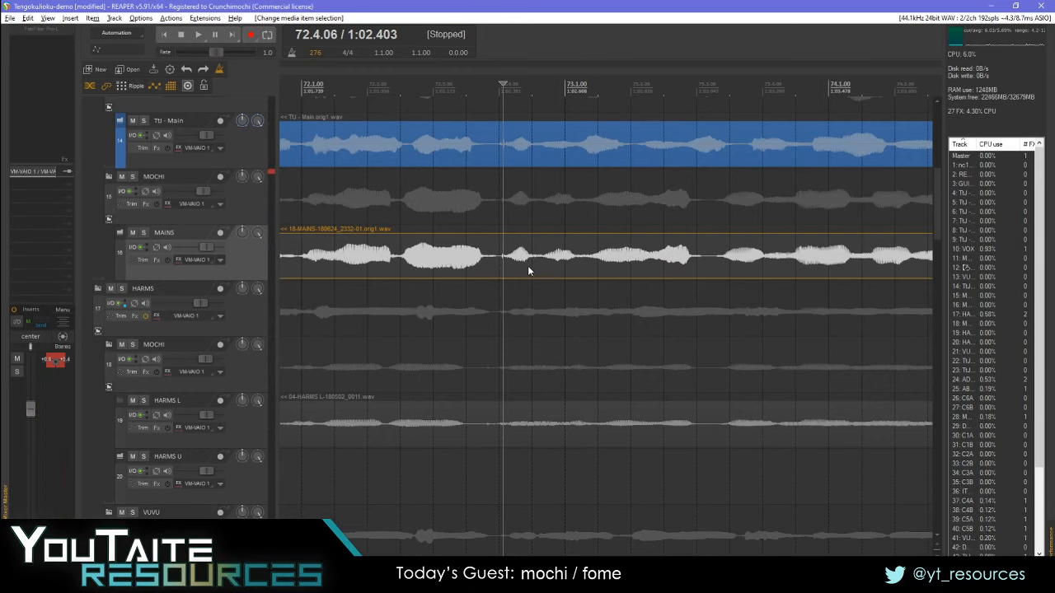
left_click(404, 262)
key("shift+w")
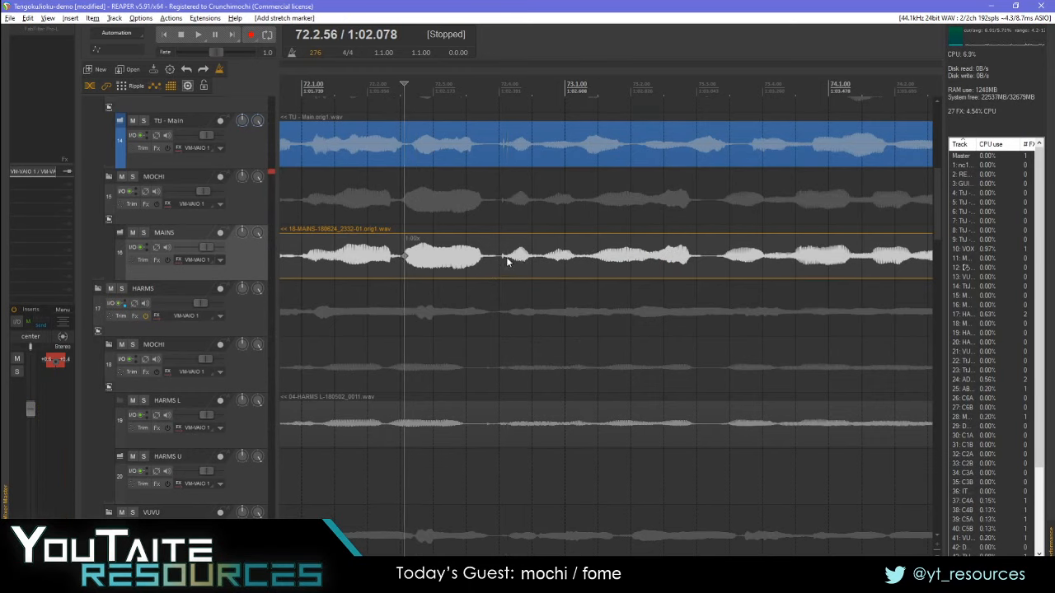
left_click(507, 262)
key("shift+w")
left_click_drag(507, 257, 502, 256)
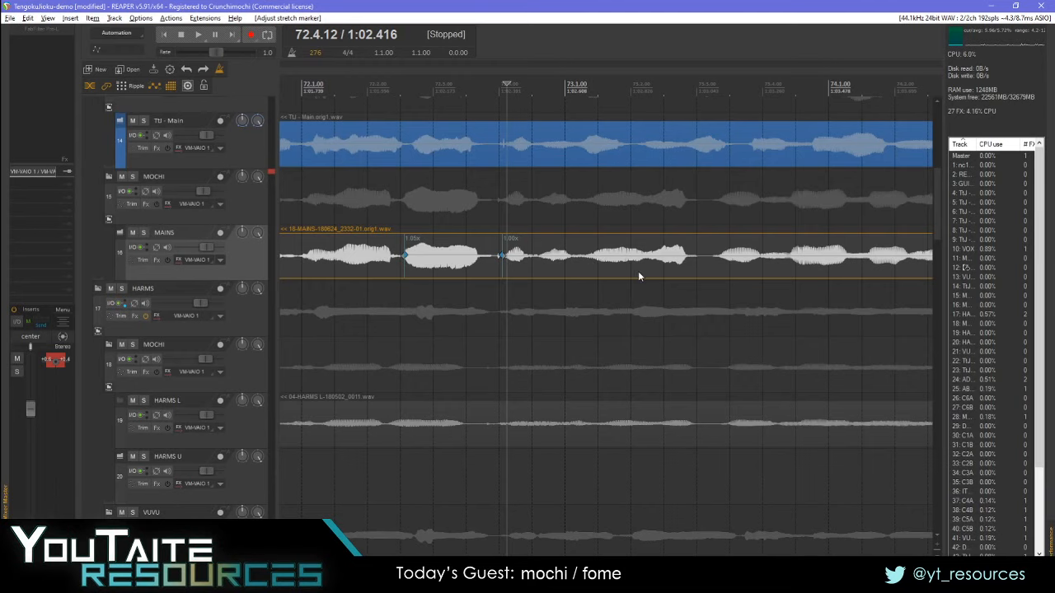
- Try adding a stretch marker to the MAINS item at 1:02.695 and shifting it later to match TtJ - Main
scroll(651, 292, "down", 2)
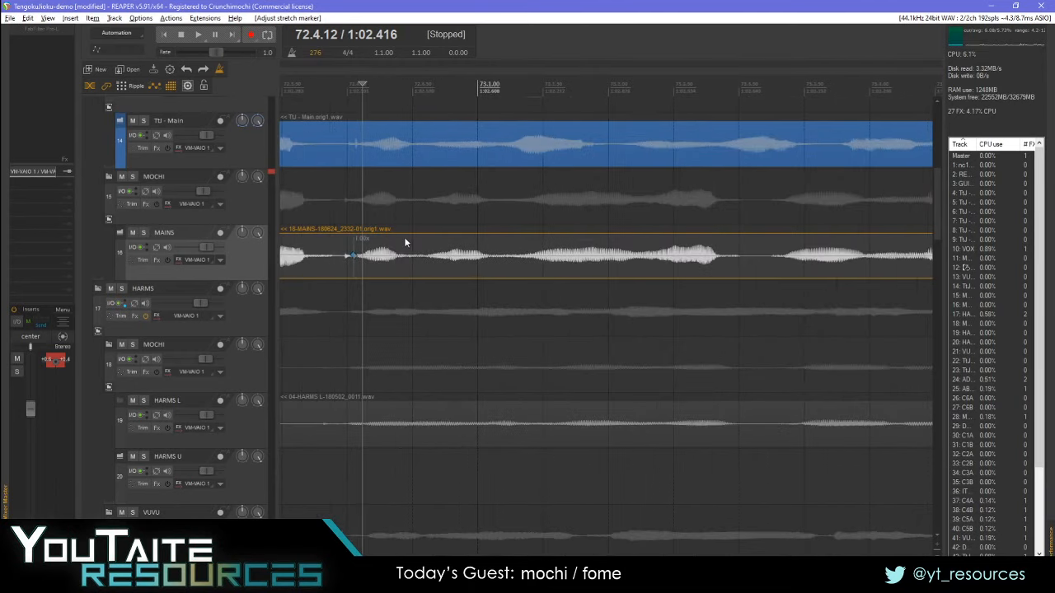
left_click(526, 260)
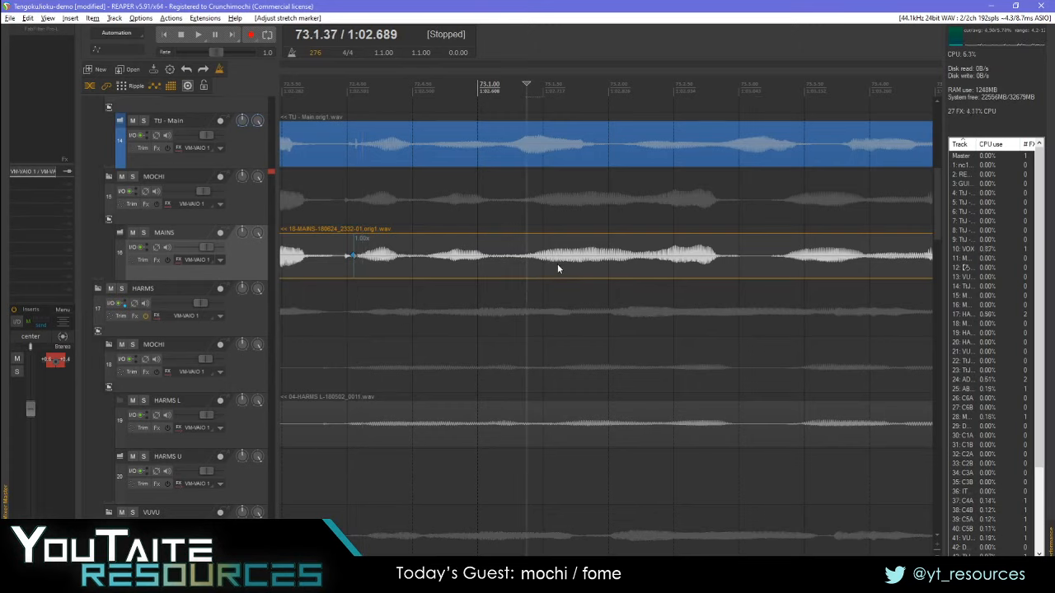
left_click(524, 260)
left_click(530, 264)
key("shift+w")
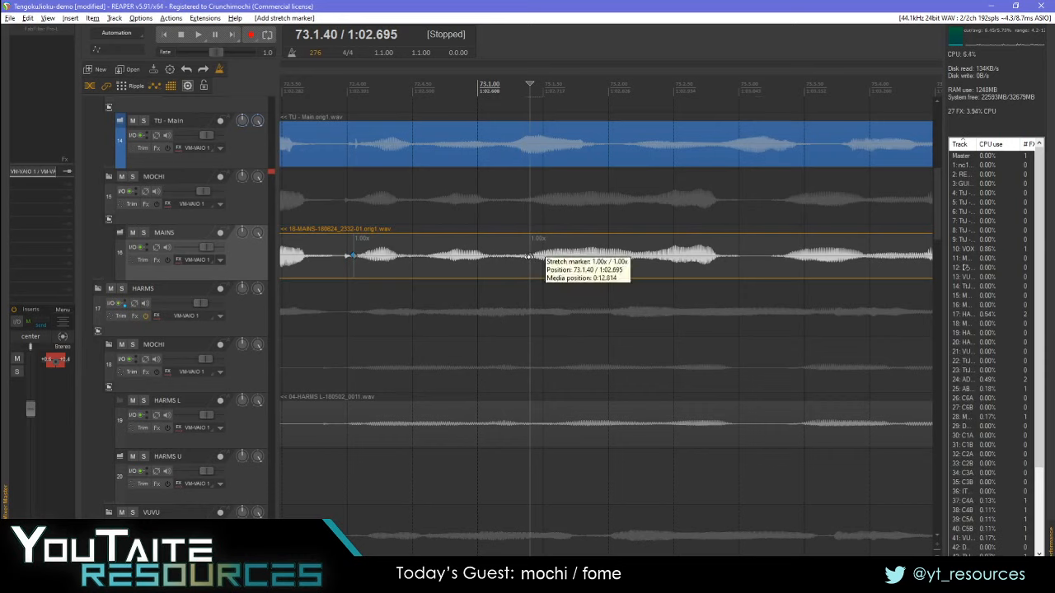
left_click_drag(528, 258, 611, 258)
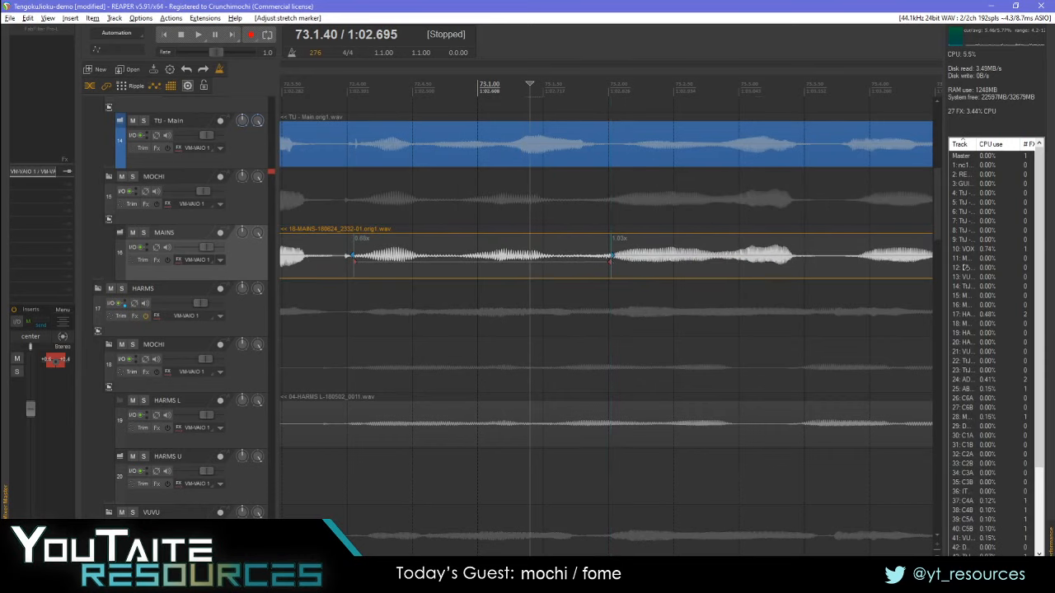
- Add stretch markers to TtJ - Main at 1:02.408, 1:02.623 and the following note's start, shifting the latter two earlier
scroll(190, 329, "up", 4)
scroll(190, 329, "down", 2)
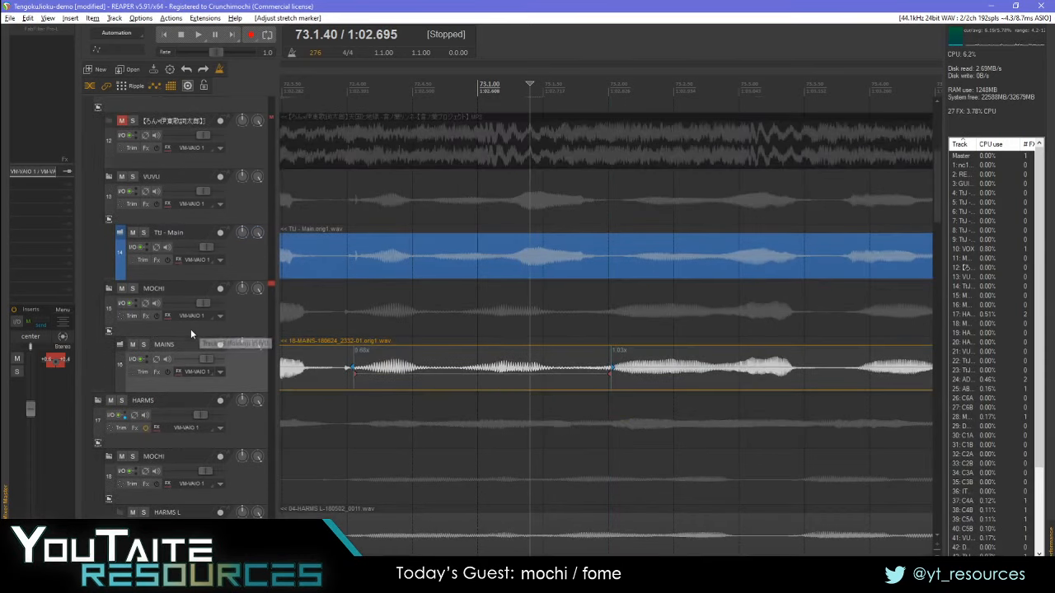
left_click(632, 262)
key("shift+w")
left_click(352, 258)
key("shift+w")
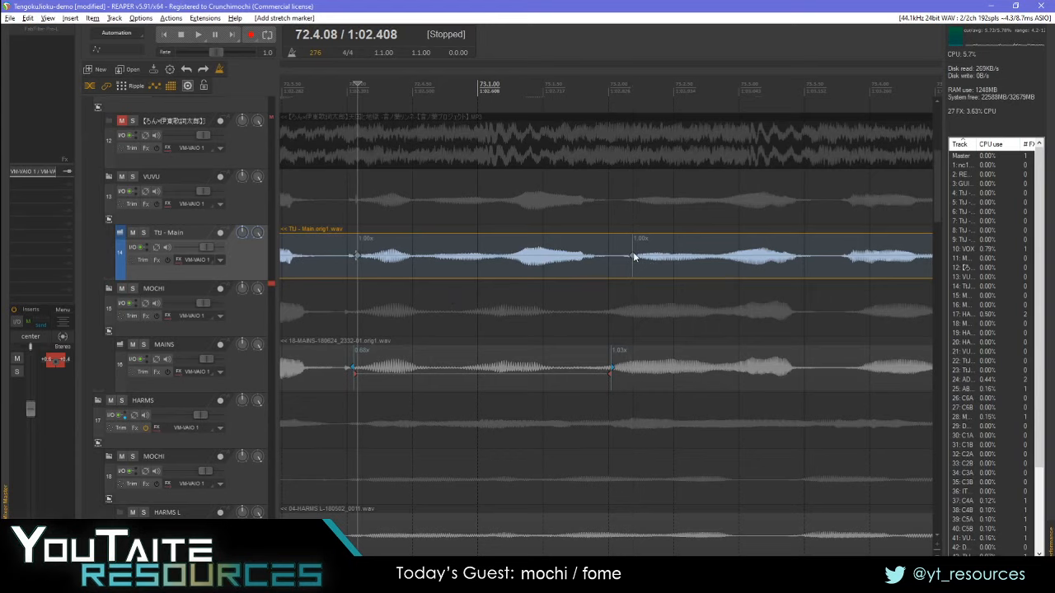
left_click_drag(635, 257, 604, 260)
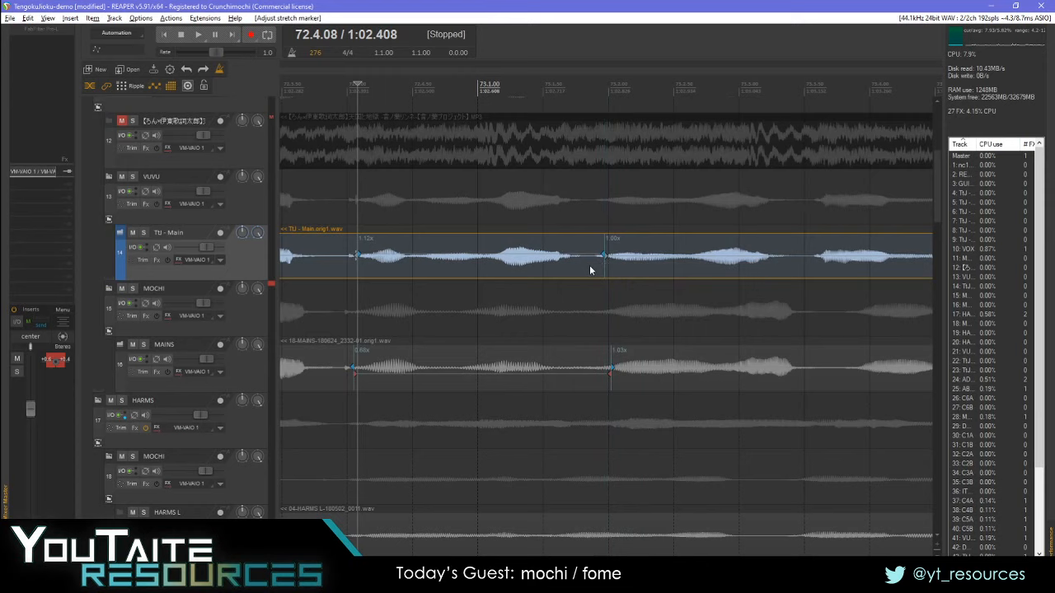
left_click(487, 261)
left_click_drag(487, 258, 478, 258)
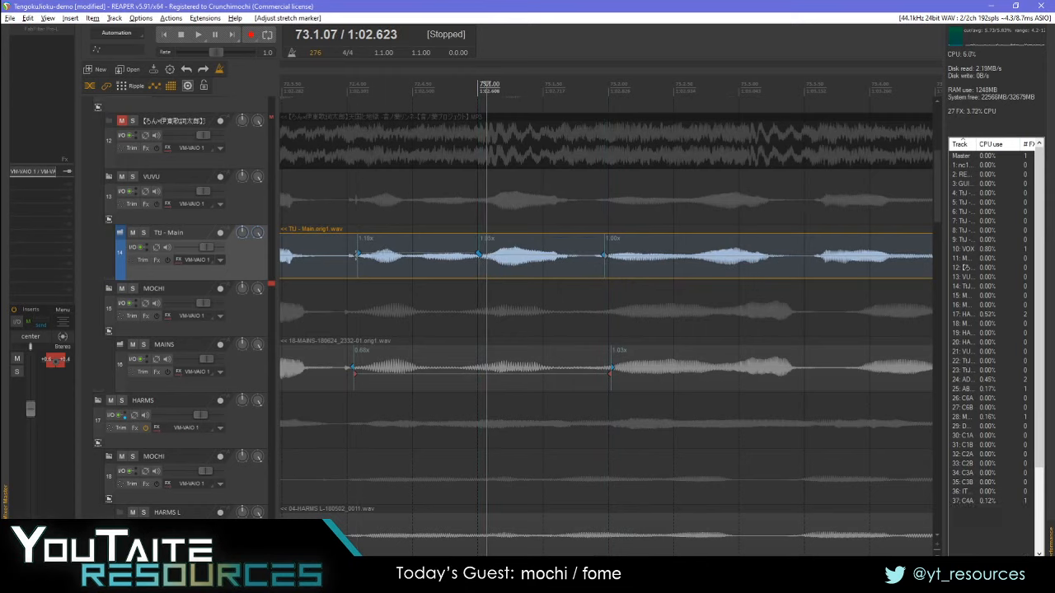
- Play the vocals from 1:02.365 to check the timing of the stretched notes
left_click(332, 97)
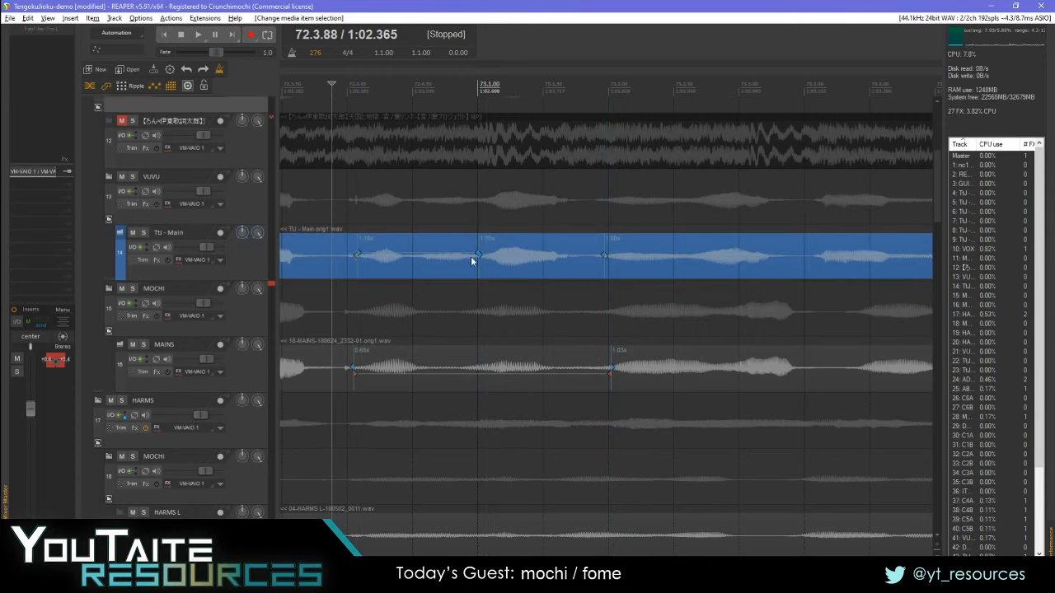
key("space")
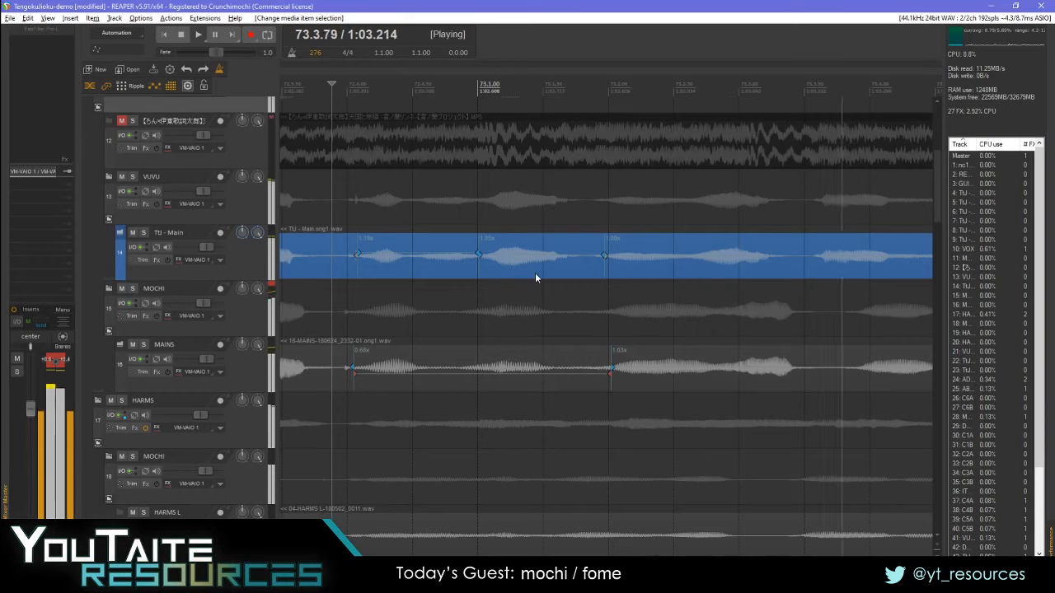
key("space")
key("space")
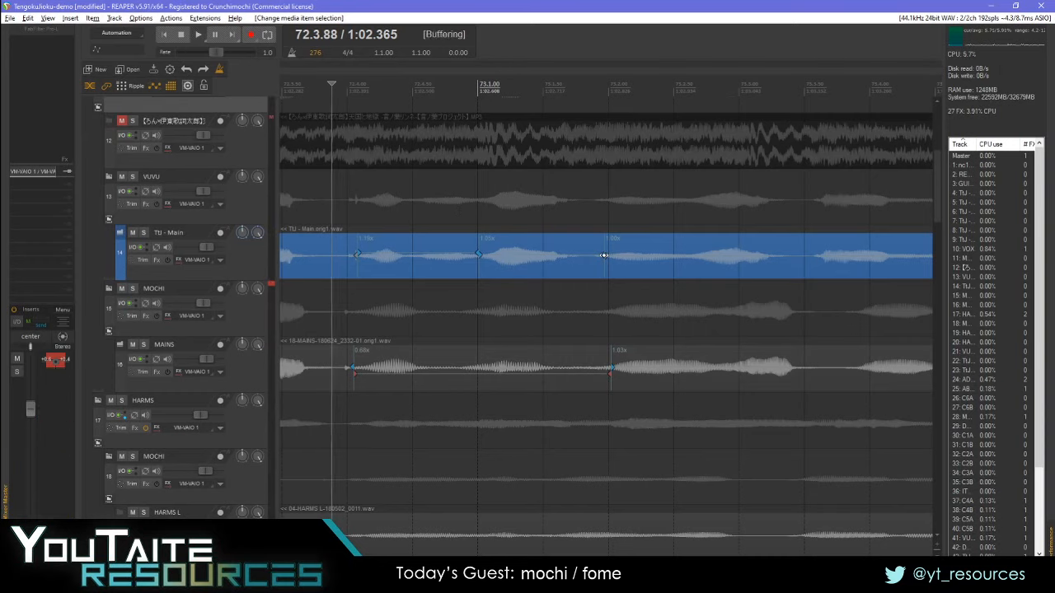
key("space")
- Remove the latest stretch marker from MAINS and the last two from TtJ - Main, keeping each item's marker near 1:02.4
left_click(610, 368, "alt")
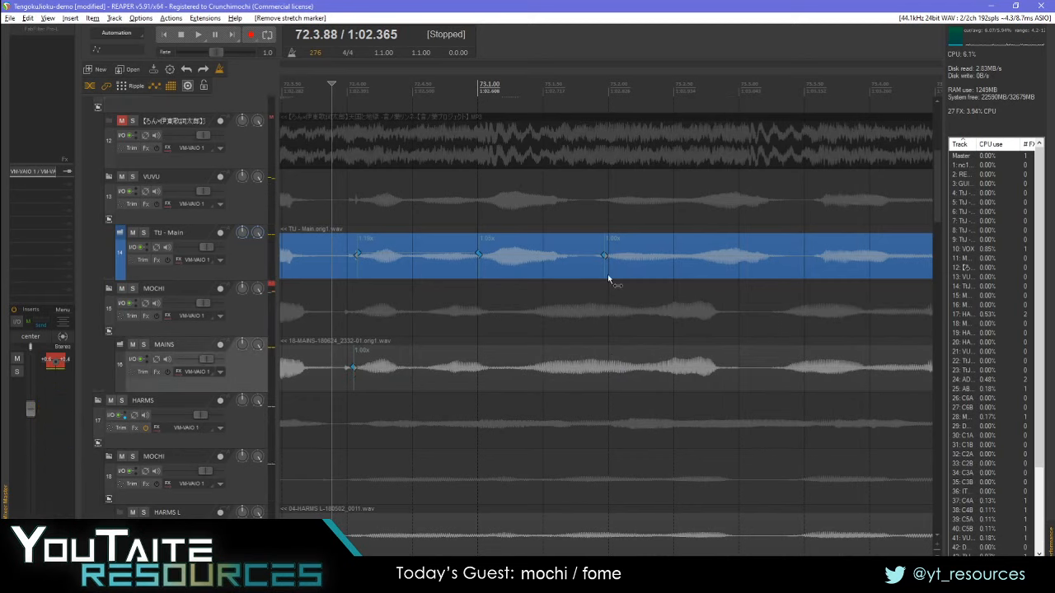
left_click_drag(604, 256, 605, 257)
left_click(604, 257, "alt")
key("space")
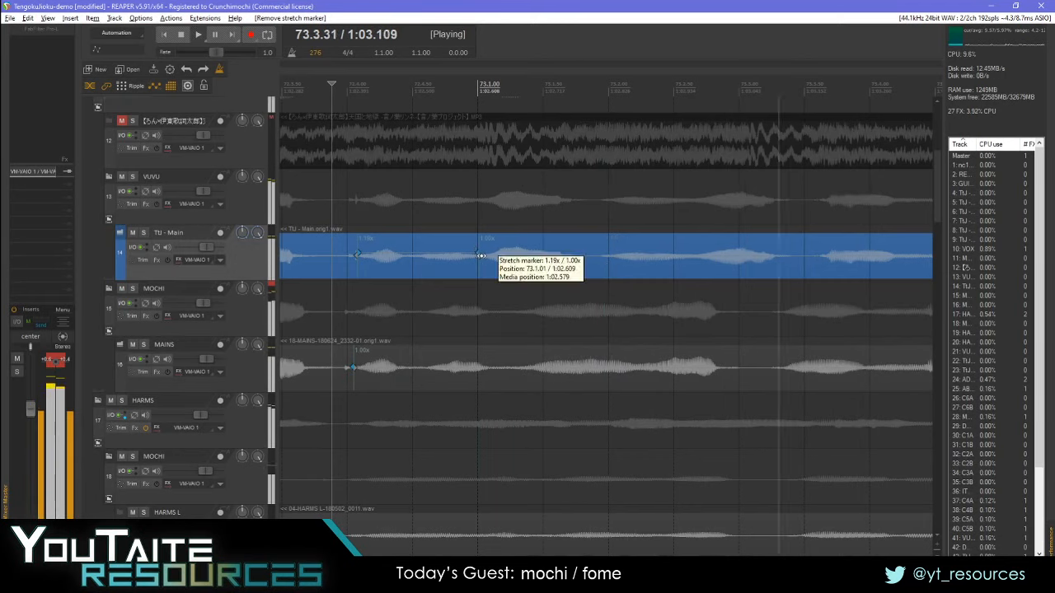
left_click(478, 256, "alt")
- Listen to the muted reference track above VUVU in solo from 1:02.365, and release its solo
key("space")
key("space")
left_click(132, 120)
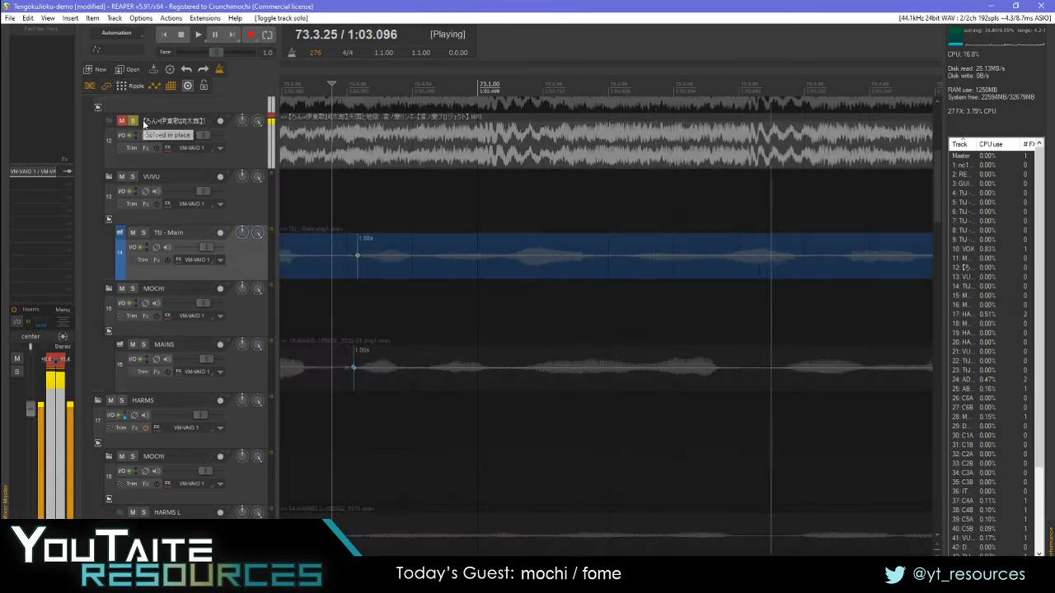
key("space")
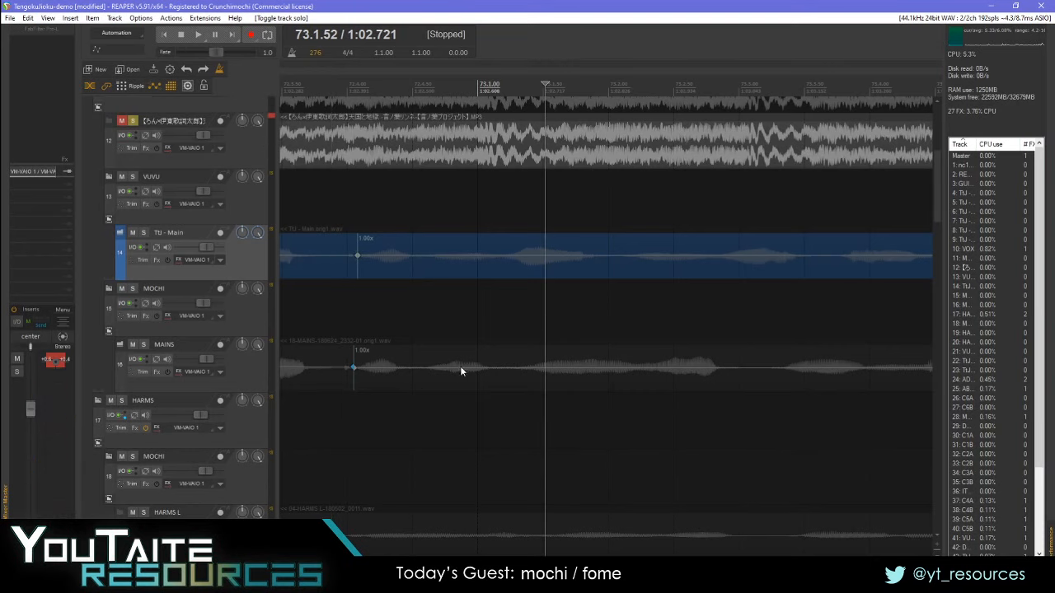
left_click(133, 121)
- Solo TtJ - Main, listen from 1:02.652, and add a stretch marker at 1:02.868, shifting it earlier
left_click(506, 263)
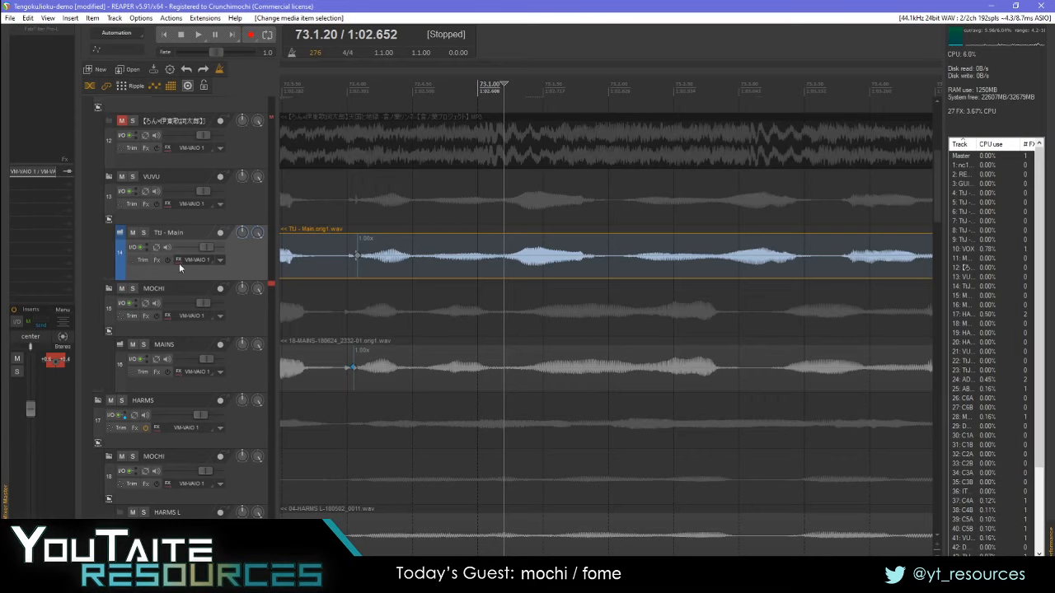
left_click(144, 232)
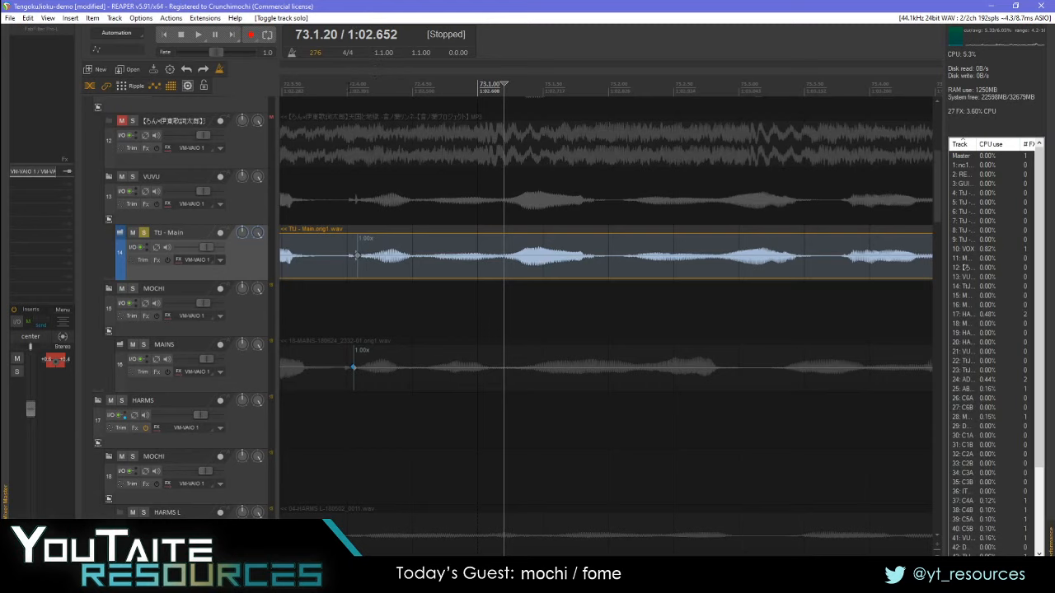
key("space")
key("space")
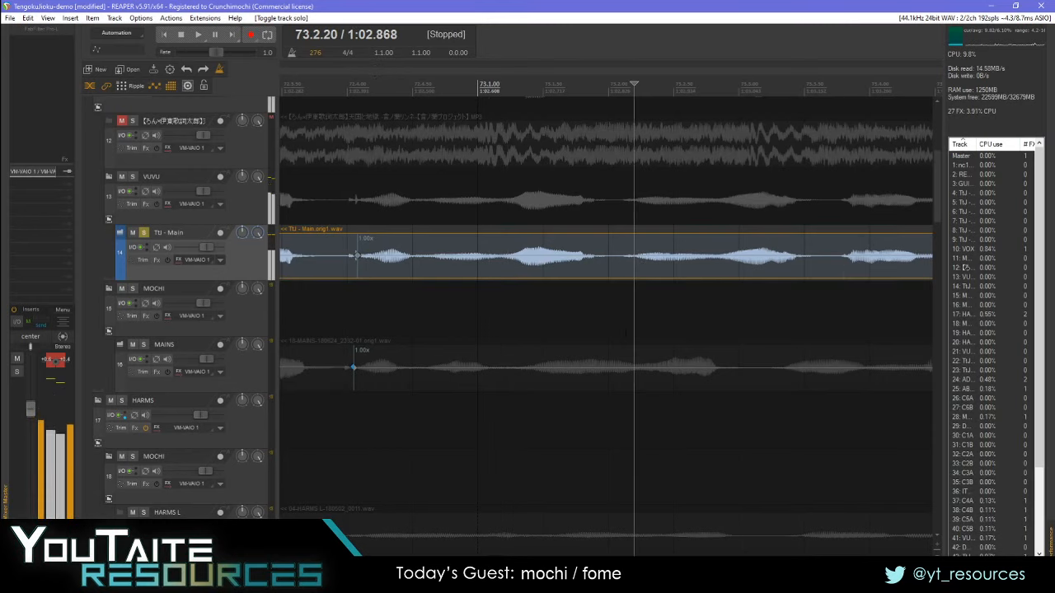
key("shift+w")
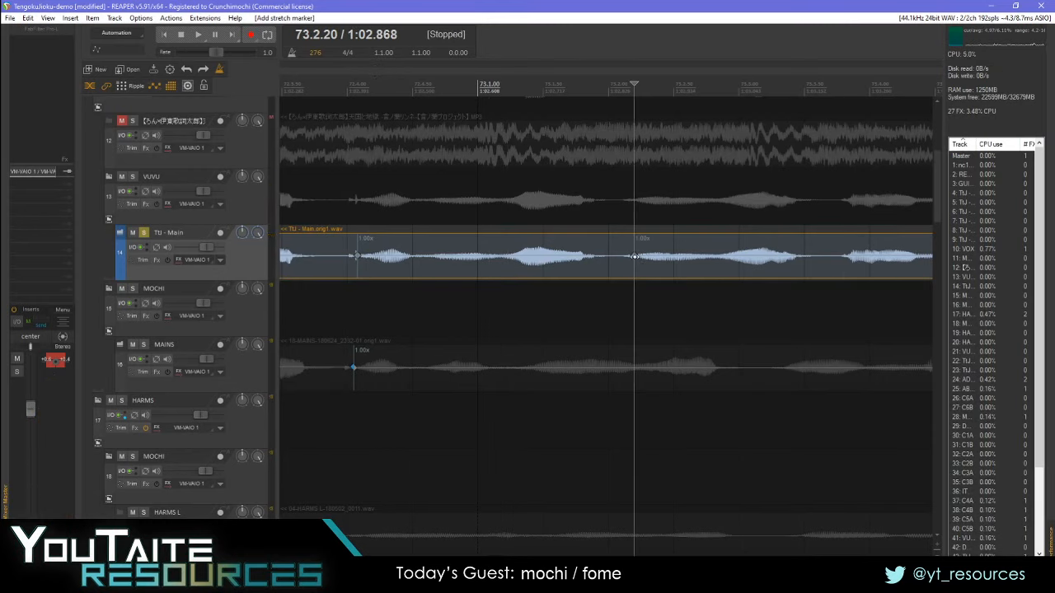
left_click_drag(634, 257, 596, 265)
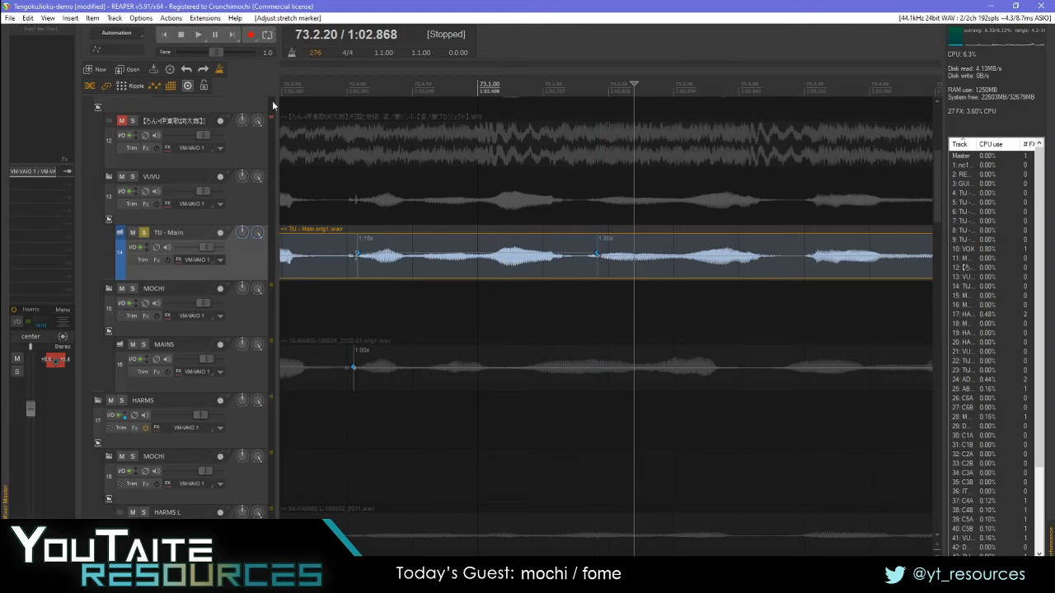
- Play TtJ - Main from 1:02.355, and add a stretch marker just before 1:03.2, shifting it later for a 0.93x rate before it
left_click(325, 85)
key("space")
key("space")
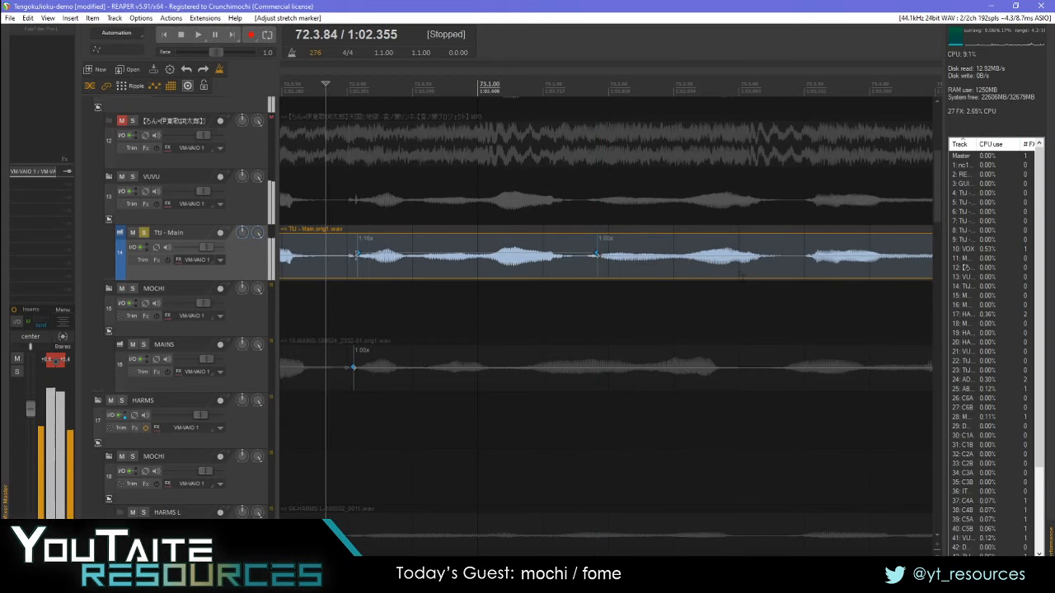
left_click(812, 257)
key("shift+w")
left_click_drag(812, 258, 826, 258)
- Listen to TtJ - Main from 1:02.356, and shift the middle stretch marker earlier to about 1:02.72, giving a 0.70x rate after it
left_click(326, 85)
key("space")
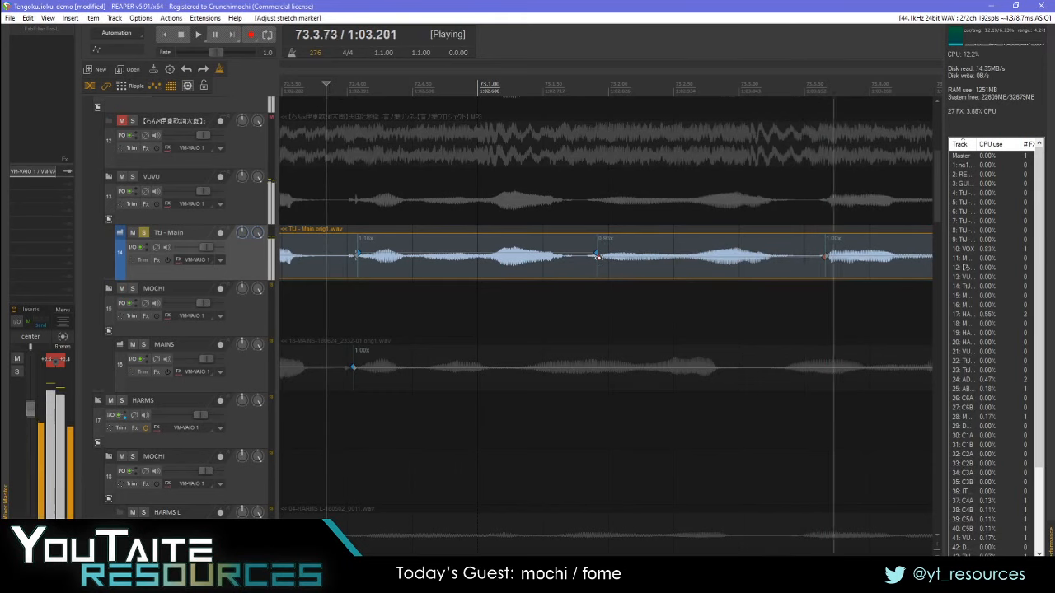
key("space")
left_click_drag(598, 256, 545, 257)
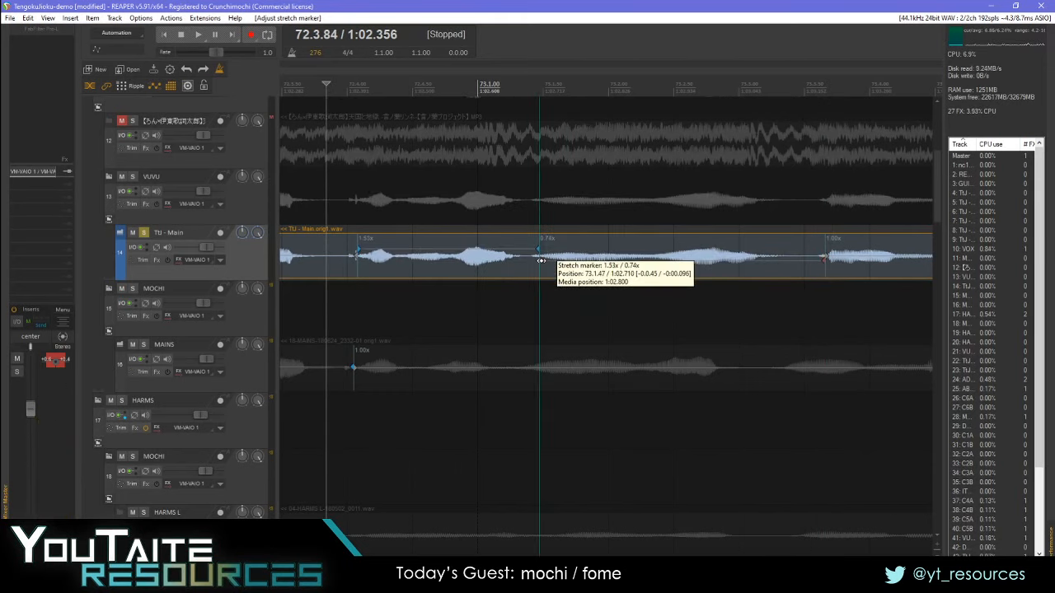
key("space")
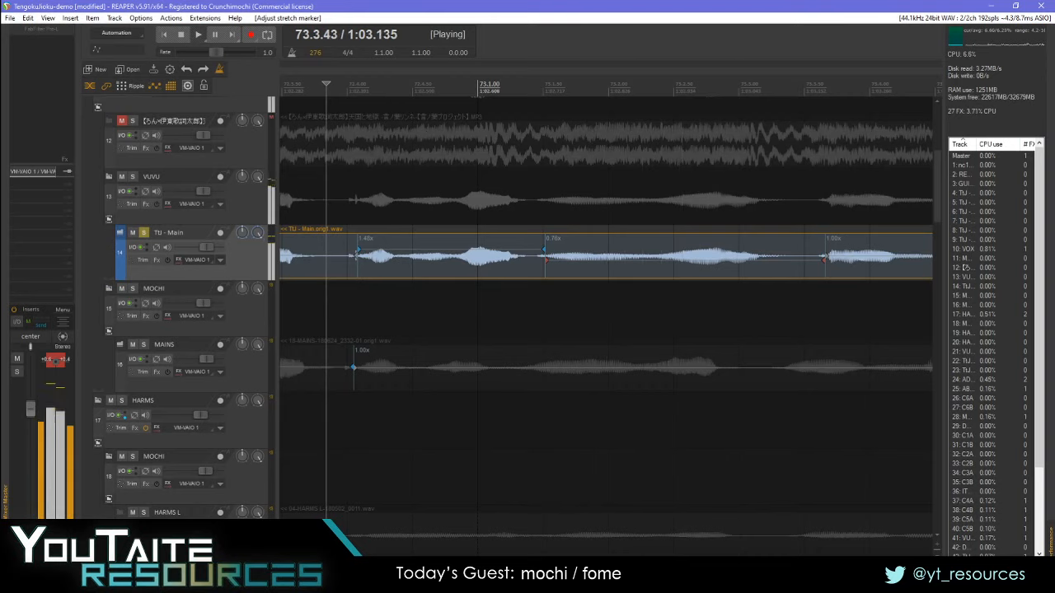
key("space")
key("space")
key("space")
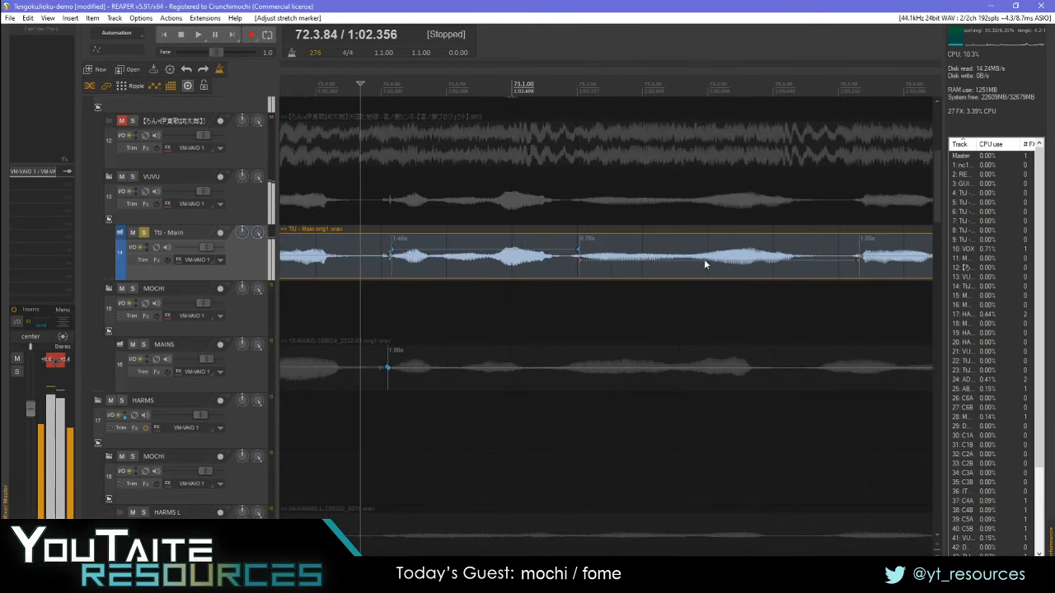
- Add stretch markers to TtJ - Main at about 1:02.92 and 1:03.133, shifting both earlier for a 0.26x rate after the second
left_click(704, 259)
left_click(697, 258)
key("shift+w")
left_click_drag(697, 262, 677, 264)
left_click(828, 262)
key("shift+w")
left_click_drag(832, 267, 777, 260)
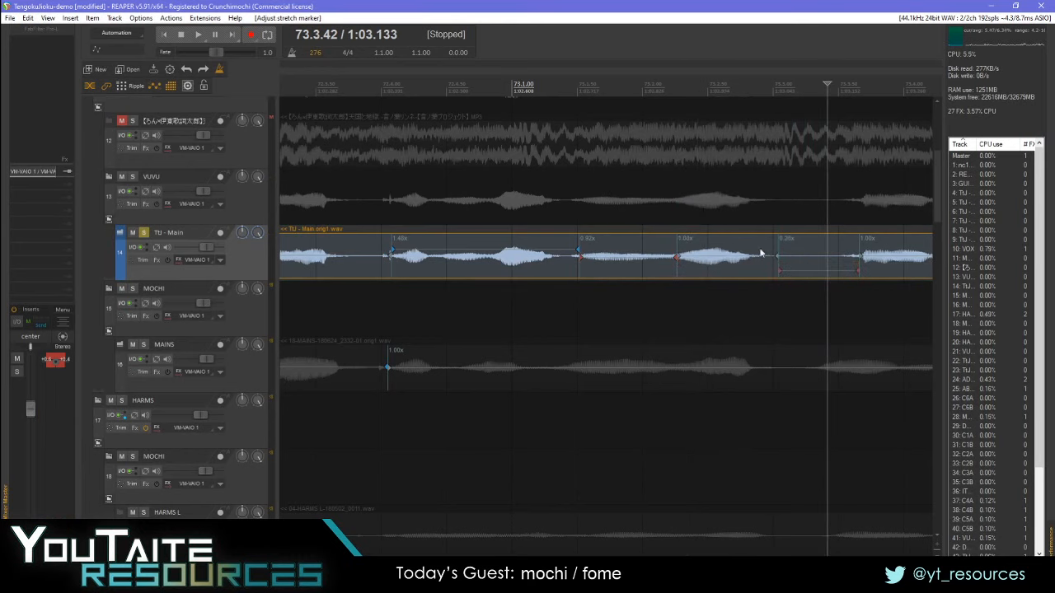
- Listen to TtJ - Main from 1:02.392, and move the solo to the muted reference track above VUVU to compare the same phrase
left_click(382, 261)
key("space")
key("space")
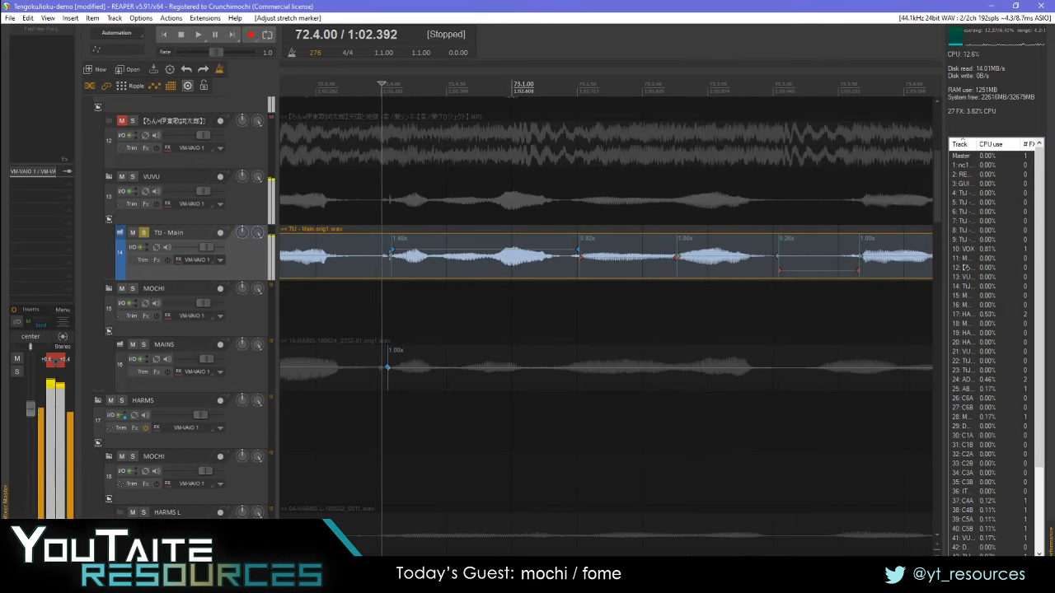
left_click(132, 121)
left_click(143, 233)
key("space")
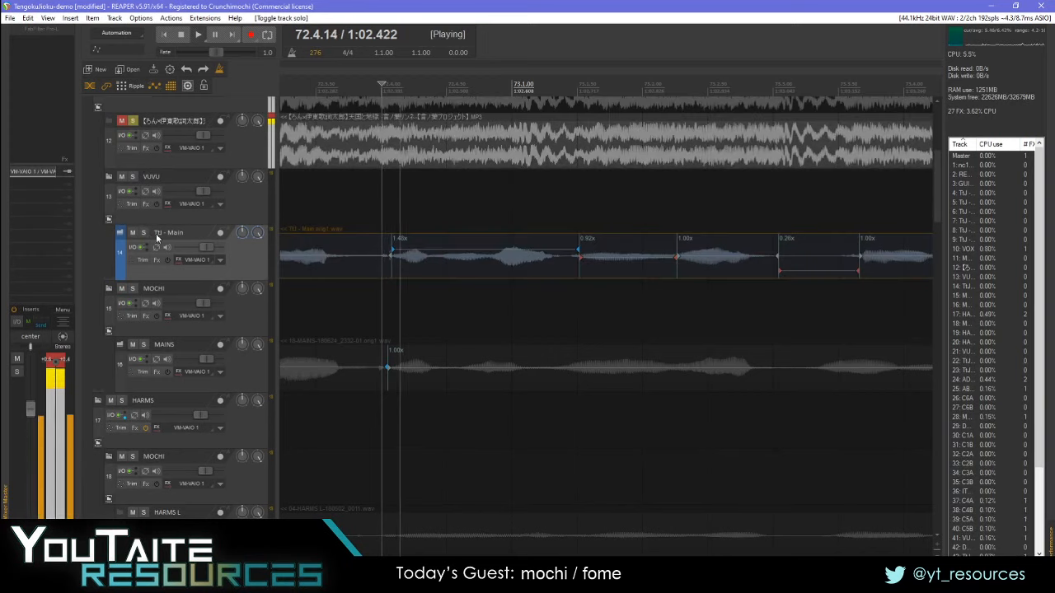
key("space")
- Listen to the soloed reference track from about 1:02.71 and from 1:02.911, and release its solo
left_click(576, 260)
key("space")
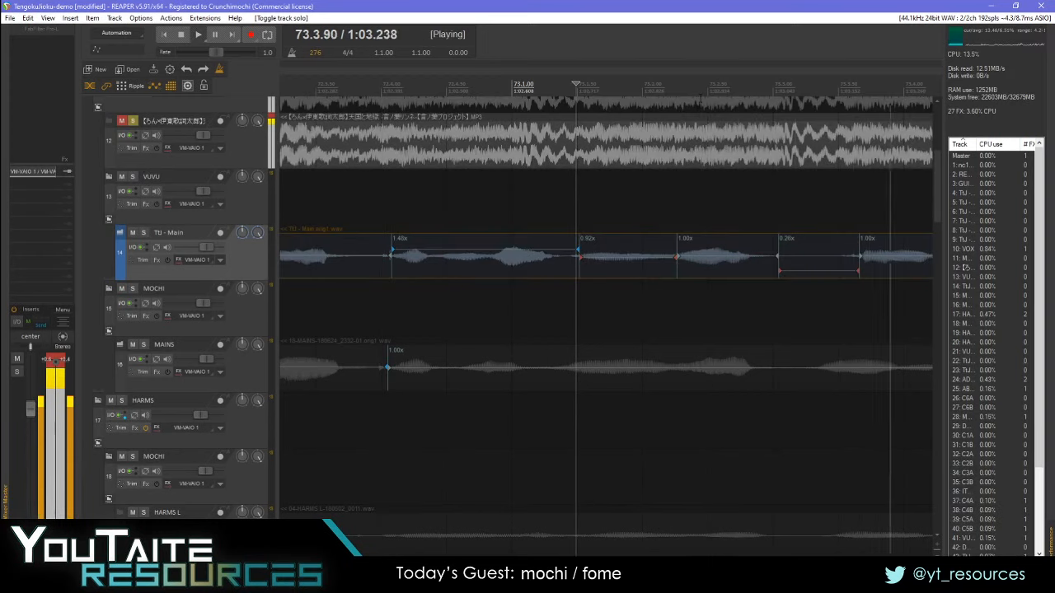
key("space")
left_click(700, 290)
left_click(694, 261)
key("space")
key("space")
key("space")
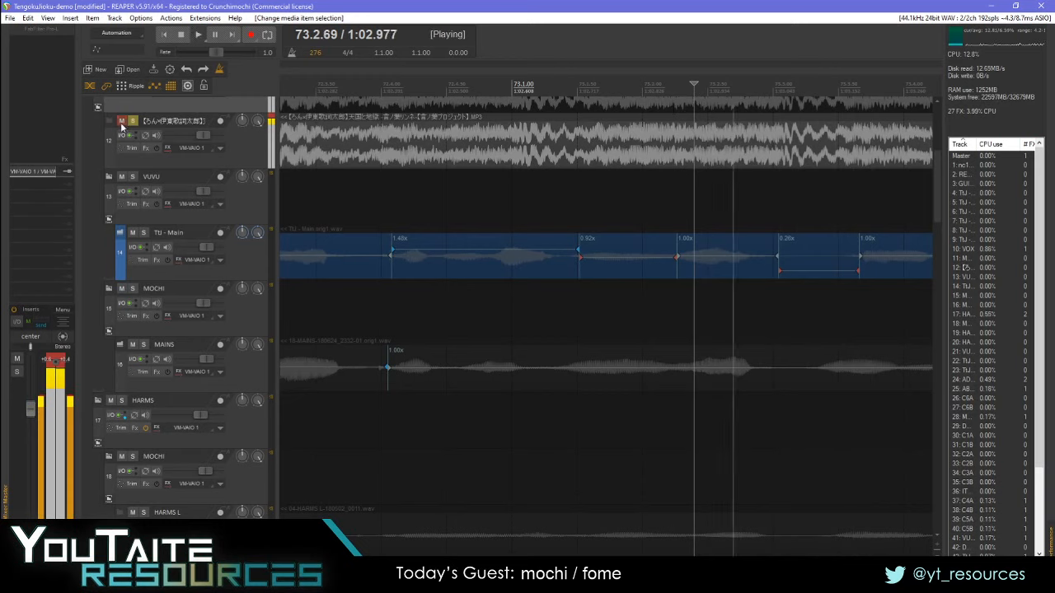
key("space")
left_click(132, 121)
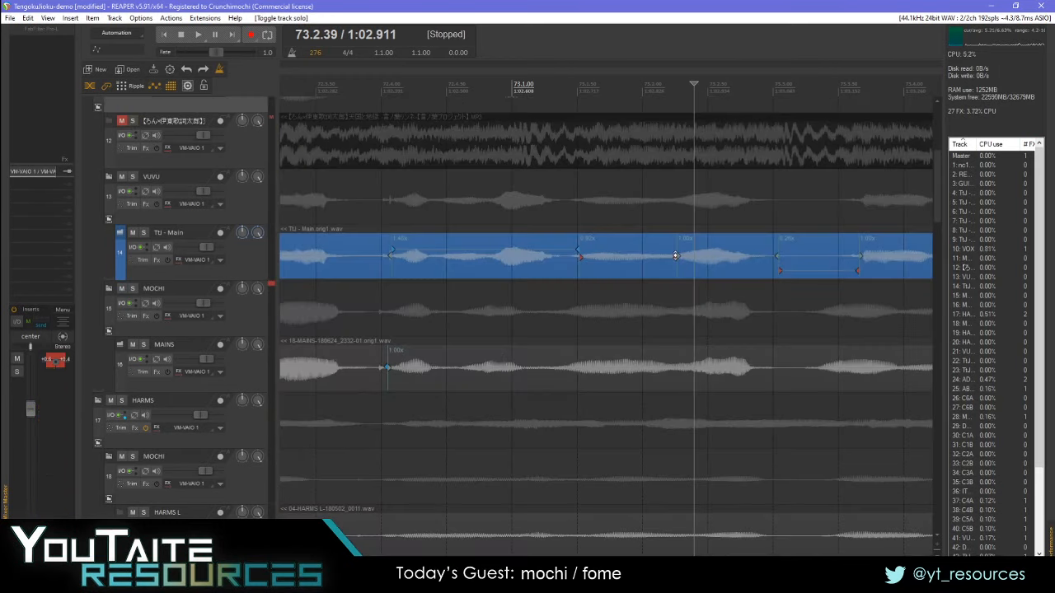
- Shift the third TtJ - Main stretch marker later to about 1:02.911, and solo the track to listen from there
left_click(677, 258)
left_click_drag(677, 258, 693, 258)
left_click(143, 232)
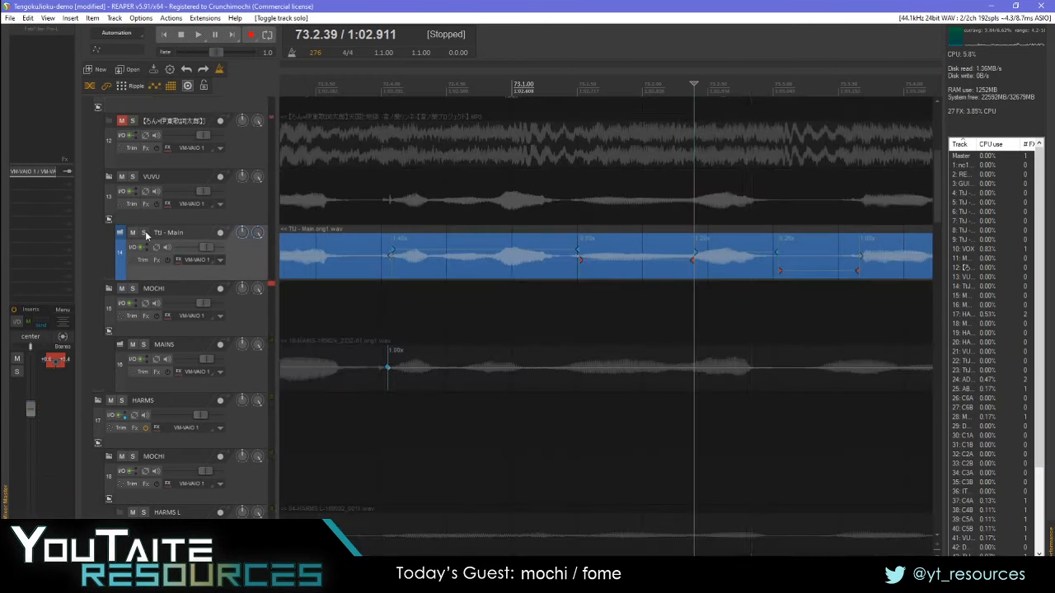
key("space")
key("space")
key("space")
key("space")
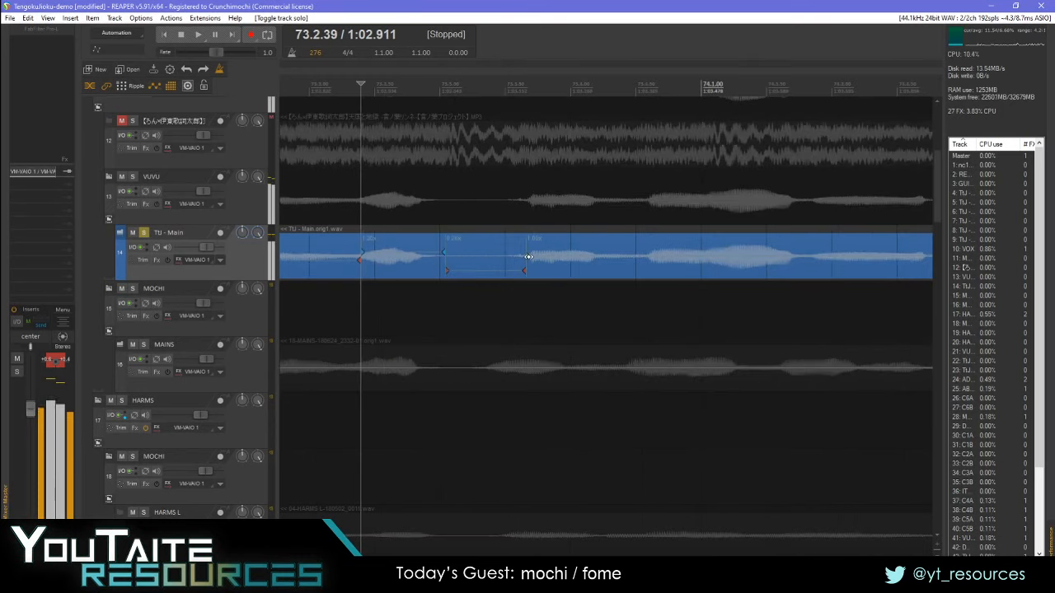
- Shift the last TtJ - Main stretch marker earlier to about 1:03.15, and remove the marker just before it
left_click_drag(507, 261, 504, 261)
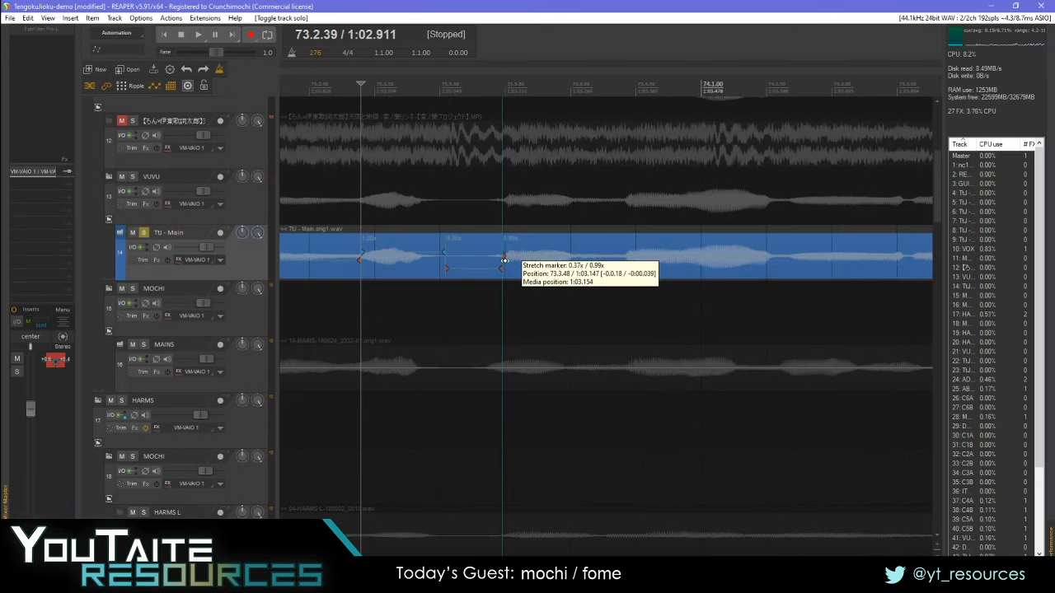
left_click(445, 257, "alt")
scroll(537, 295, "left", 2)
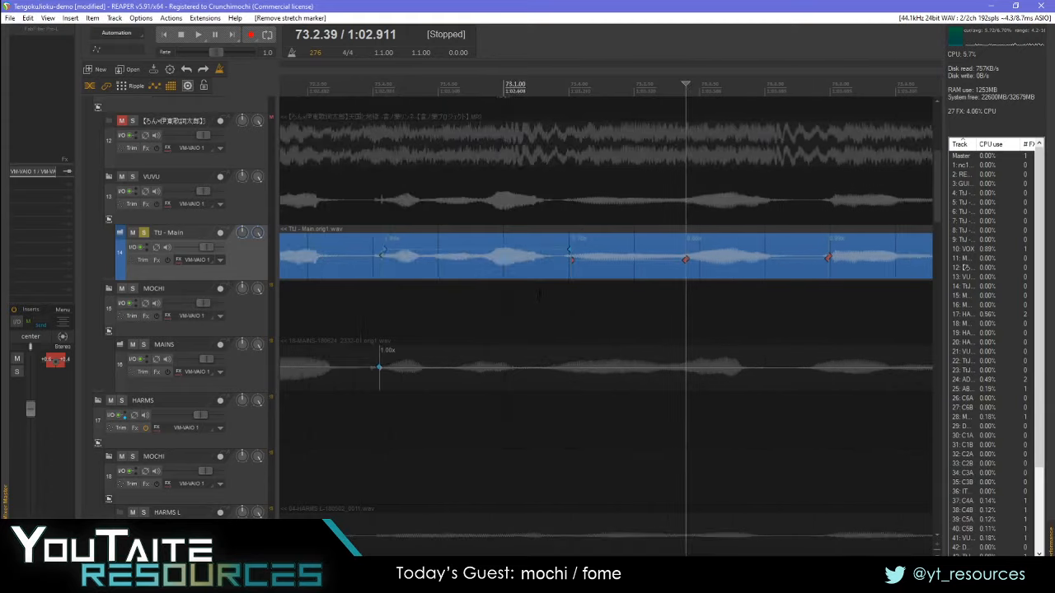
- Add stretch markers to the MAINS item at 1:02.690 and 1:02.517, in the gaps between its syllables
scroll(535, 293, "right", 1)
left_click(390, 375)
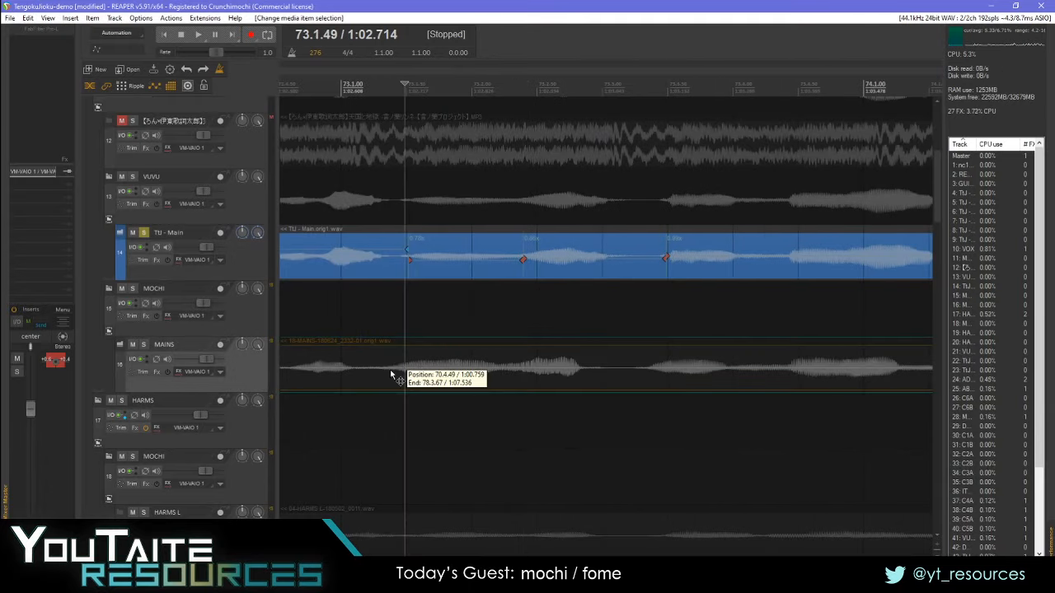
key("w")
scroll(567, 360, "left", 3)
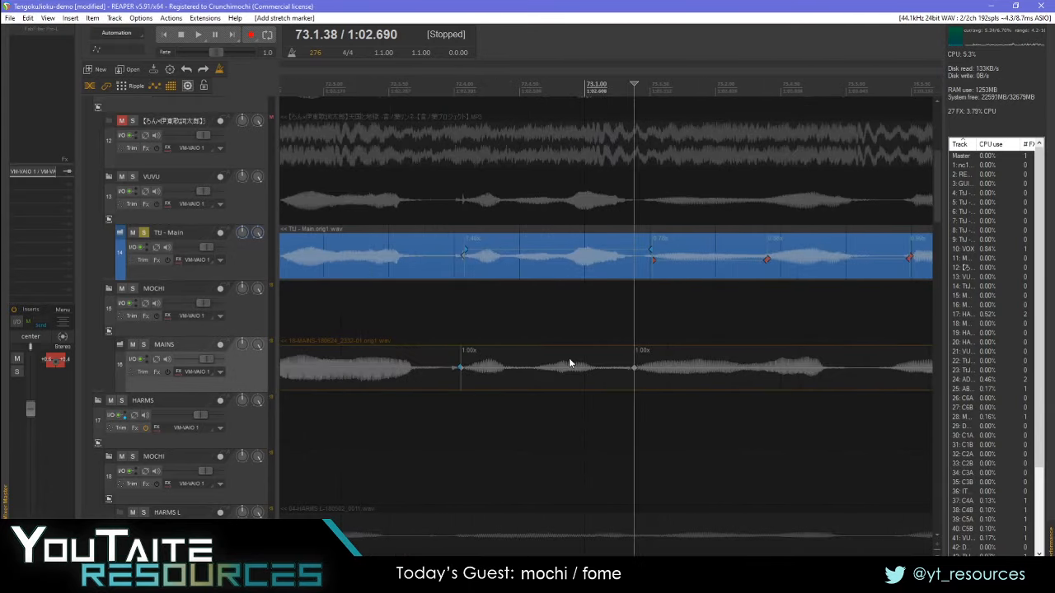
left_click(525, 369)
left_click(530, 369)
key("shift+w")
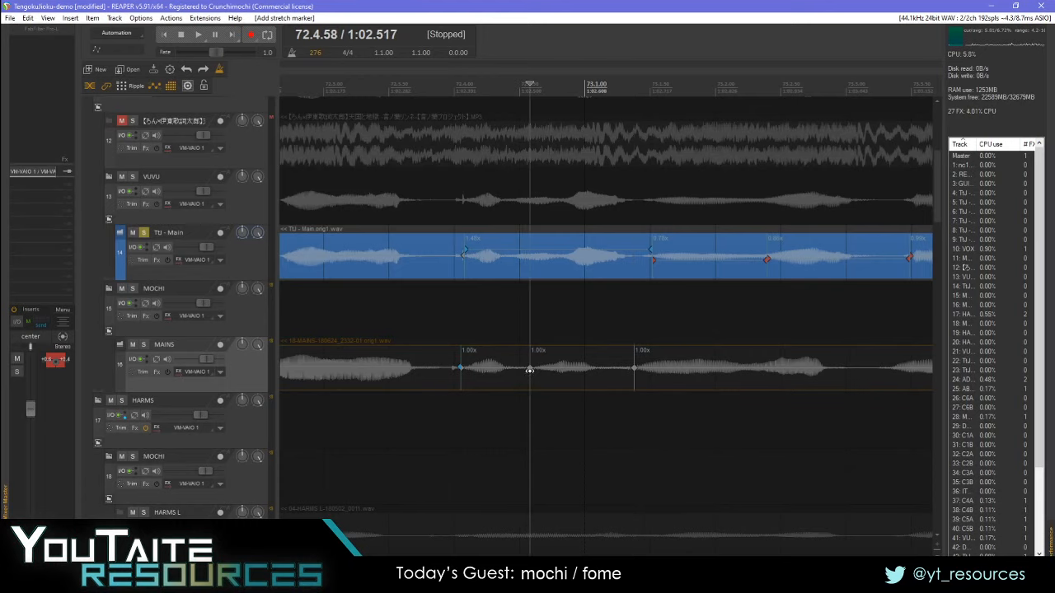
- Move the MAINS stretch marker at 72.4.58 later, for rates of 0.73x before and 1.31x after, and play back the section
left_click_drag(530, 367, 555, 365)
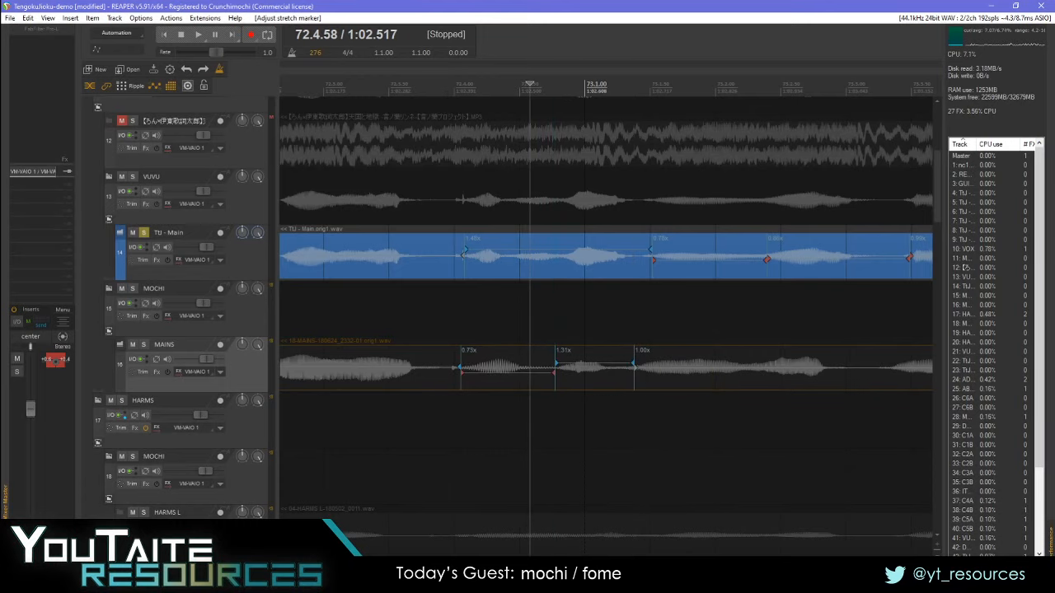
key("space")
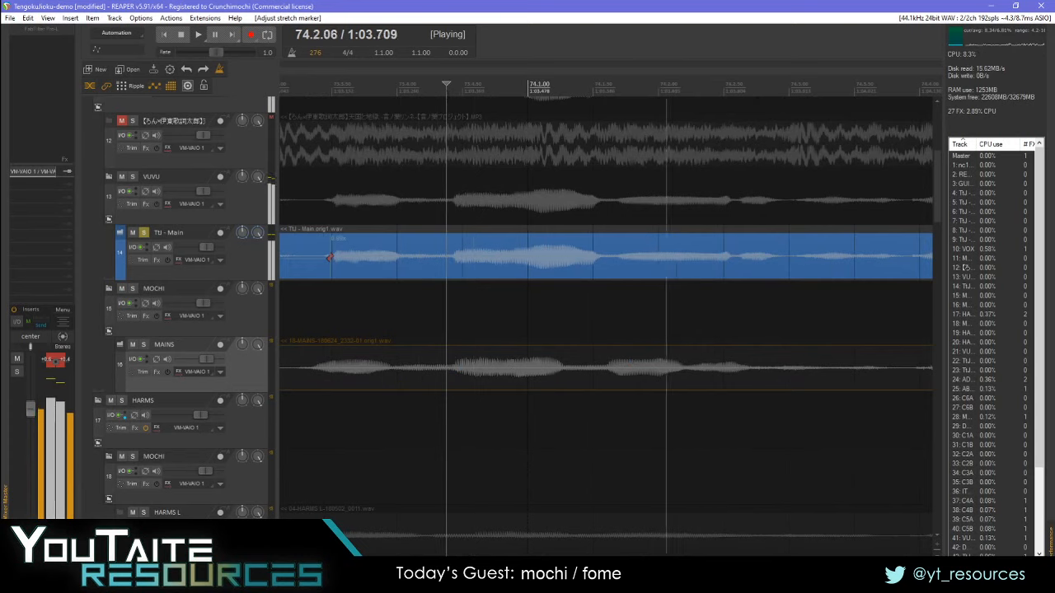
key("space")
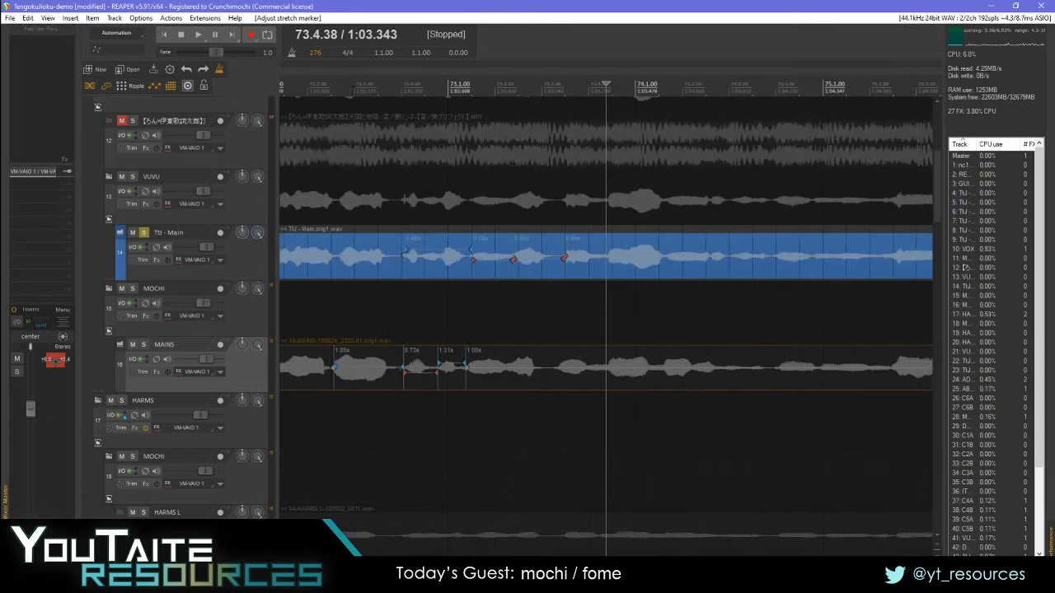
key("space")
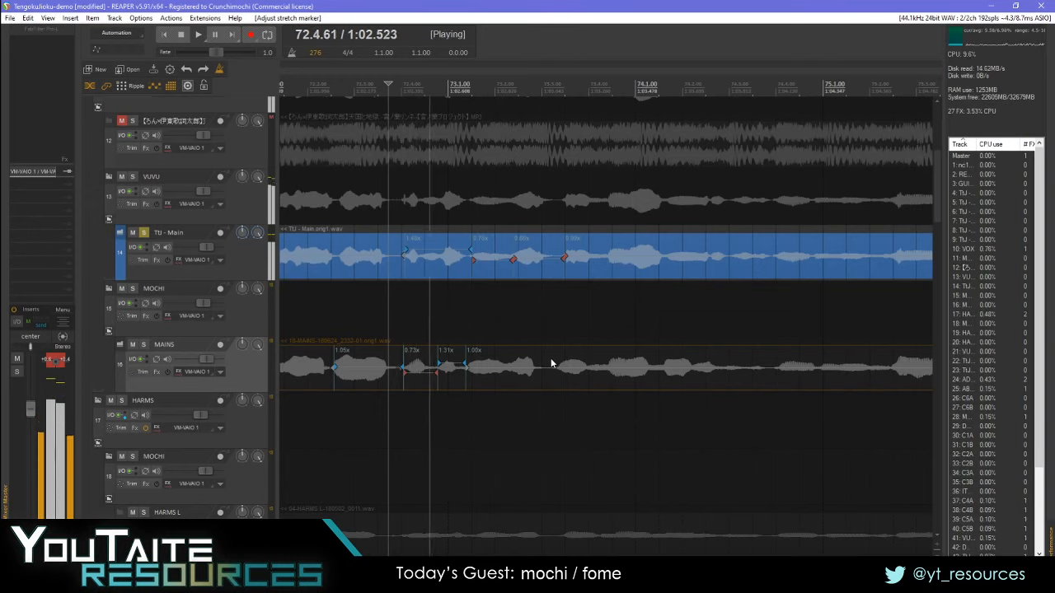
key("space")
- Solo the MAINS track in place of TU-Main and briefly play it back
left_click(144, 345)
key("space")
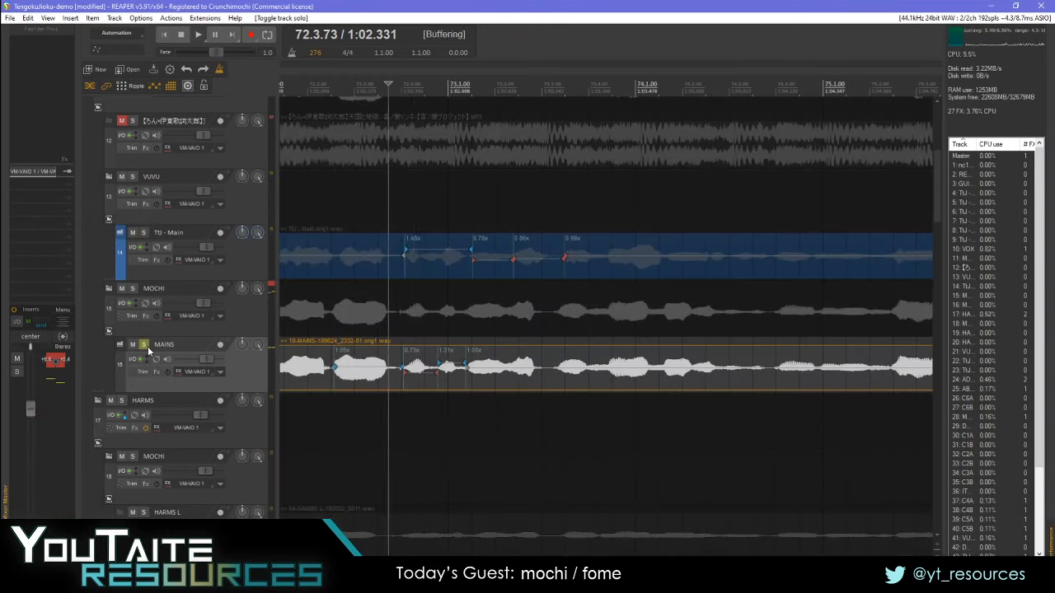
key("space")
- Add a MAINS stretch marker in the gap between beats 73.3 and 73.4, move it slightly later, and audition the phrase
left_click(561, 370)
key("shift+w")
left_click_drag(560, 369, 566, 369)
left_click(398, 369)
key("space")
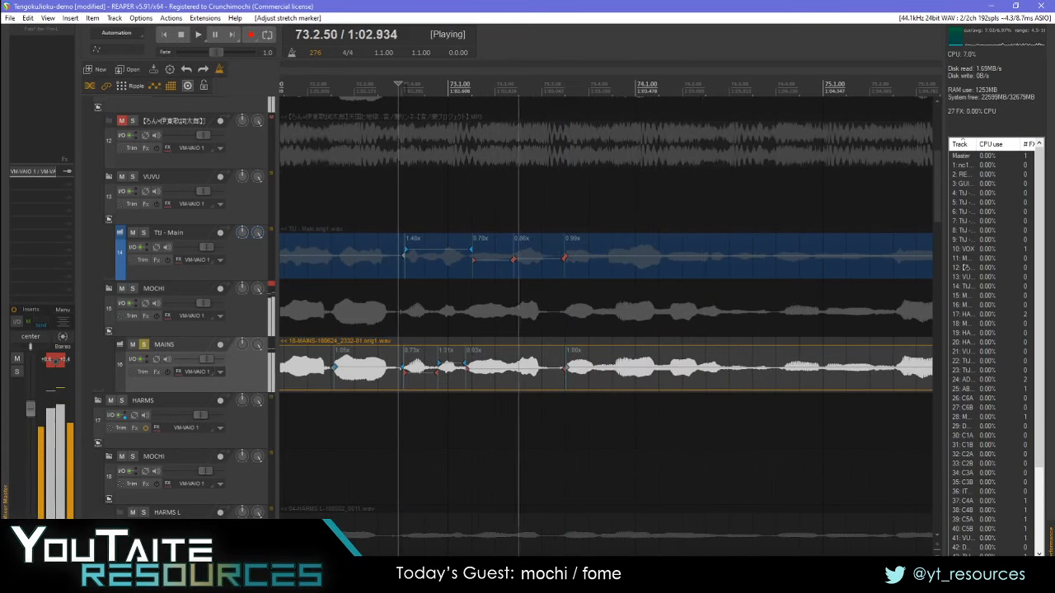
key("space")
- Delete the MAINS stretch marker at 72.4.77 and move the preceding marker earlier, to about 72.3.94
scroll(709, 365, "up", 3)
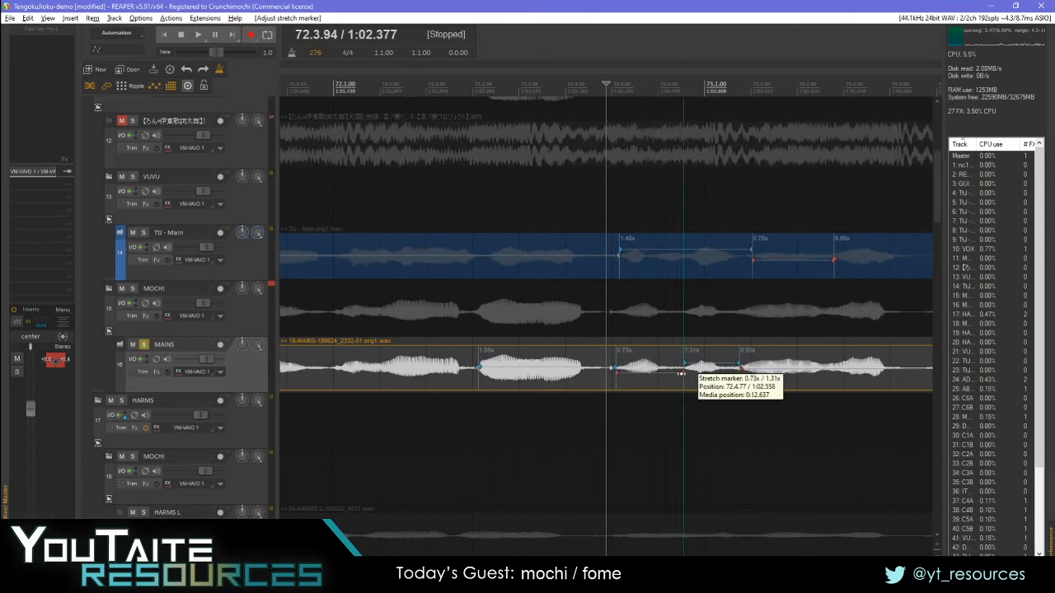
left_click(686, 370, "alt")
left_click_drag(614, 368, 608, 370)
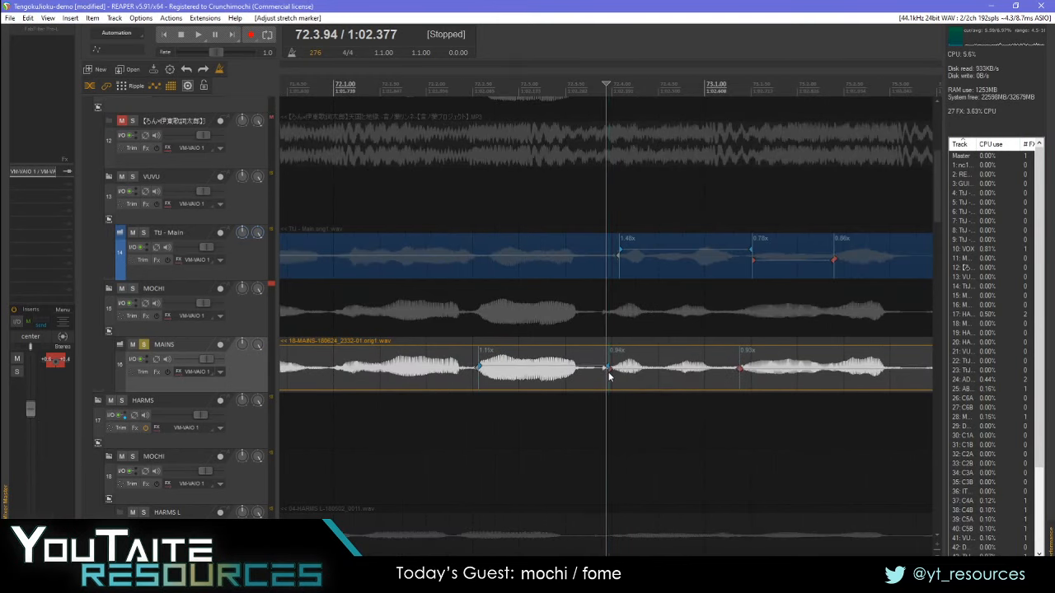
- Add a MAINS stretch marker at 72.4.56 and move it later, then move TU-Main's marker near 72.4 slightly earlier for a 1.41x rate
left_click(664, 372)
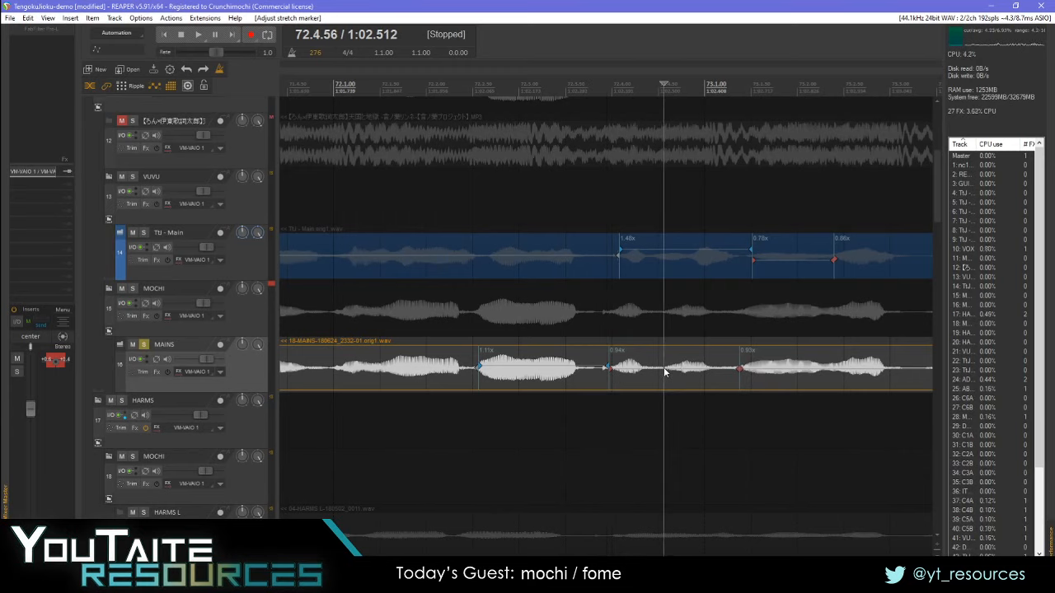
key("w")
left_click_drag(665, 369, 686, 368)
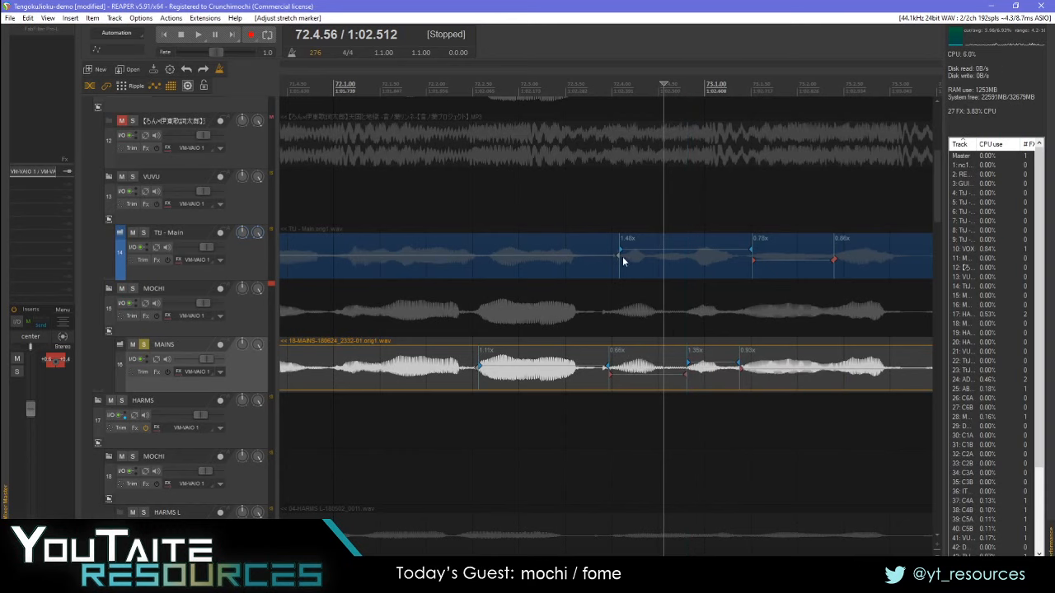
left_click_drag(619, 251, 611, 253)
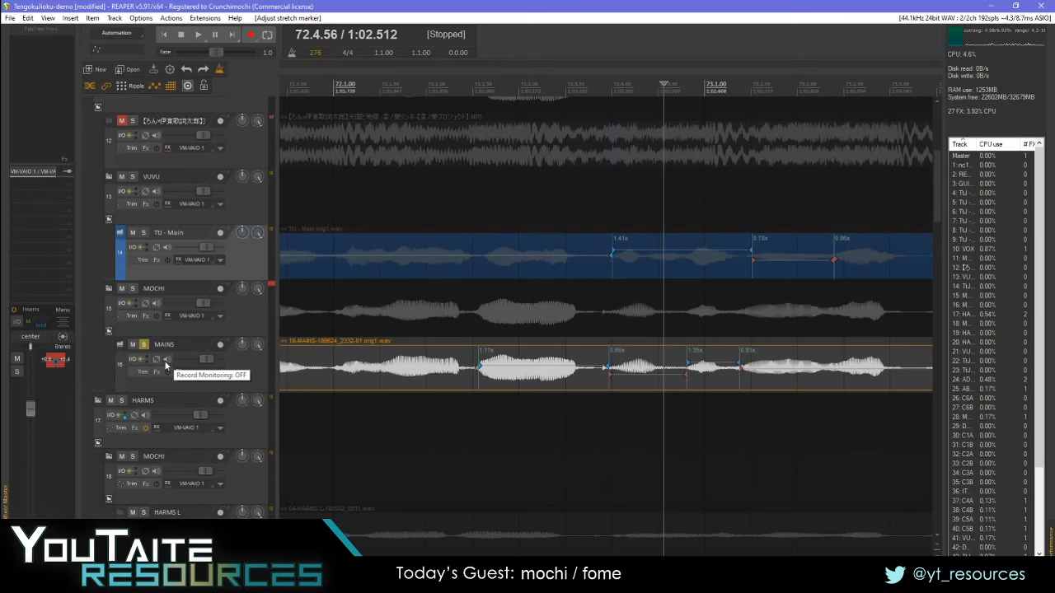
- Solo TU-Main alongside MAINS and play both tracks together from 72.3.92 to compare their timing
scroll(781, 399, "down", 2)
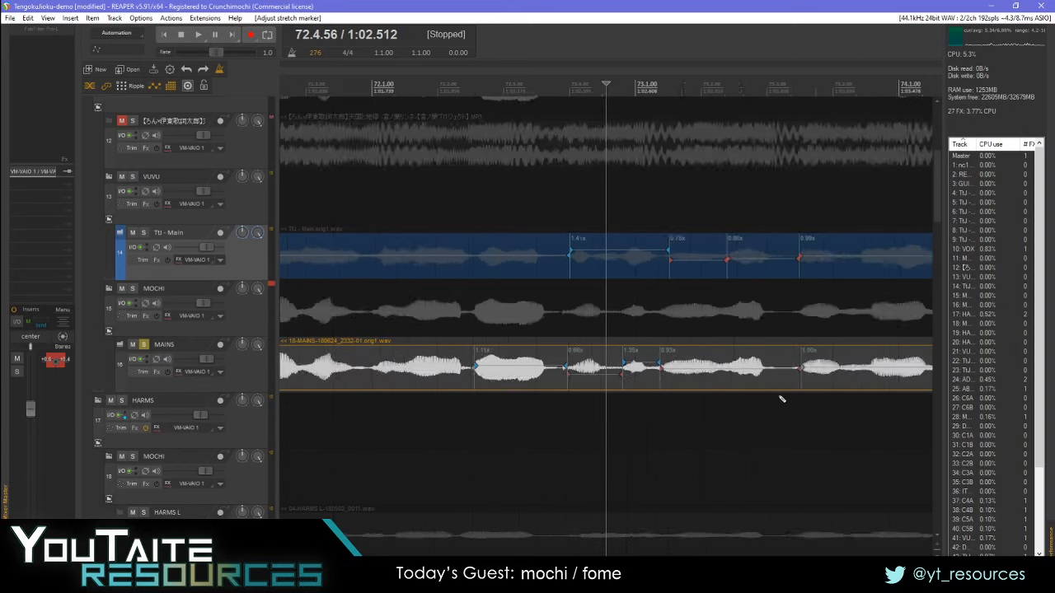
scroll(780, 396, "down", 4)
scroll(777, 382, "right", 2)
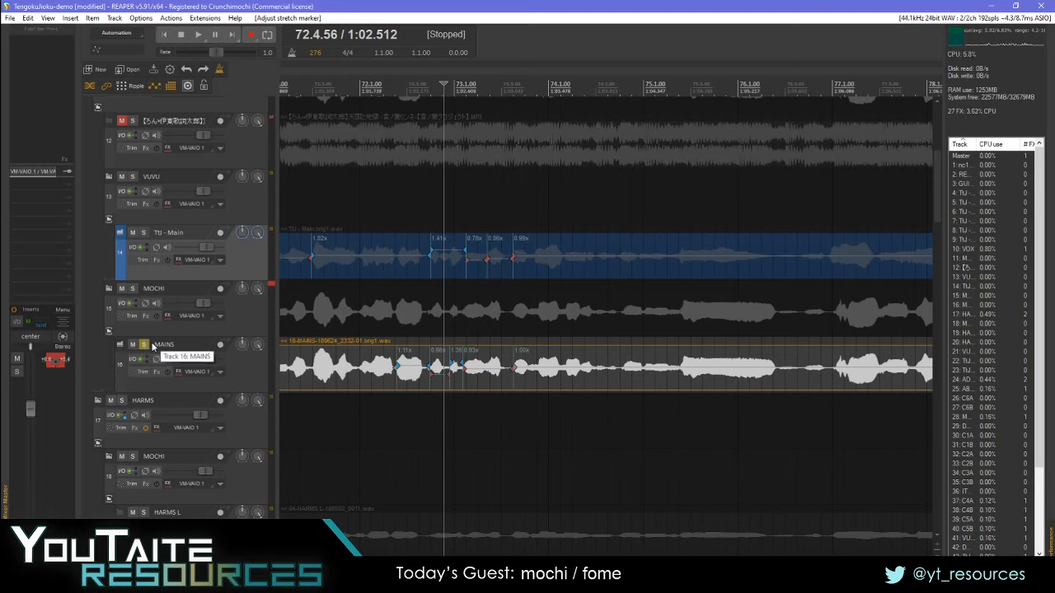
left_click(145, 233)
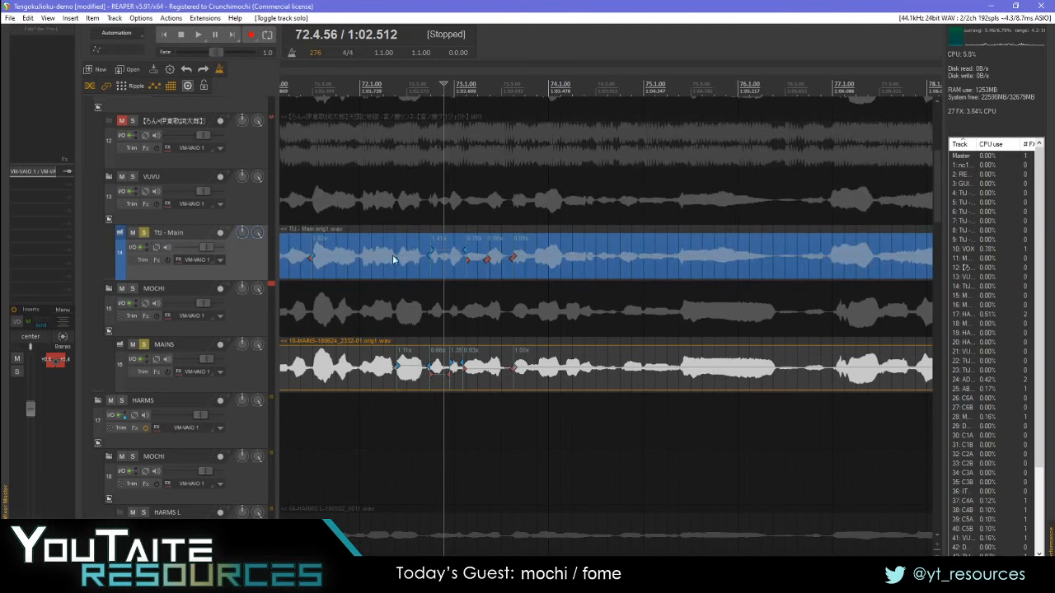
left_click(424, 90)
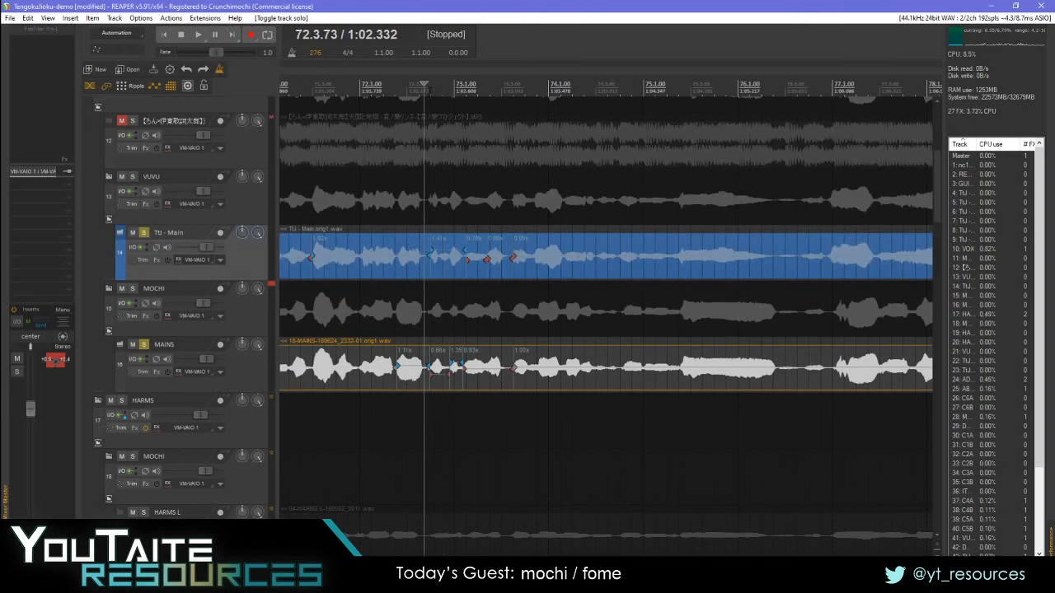
left_click(427, 90)
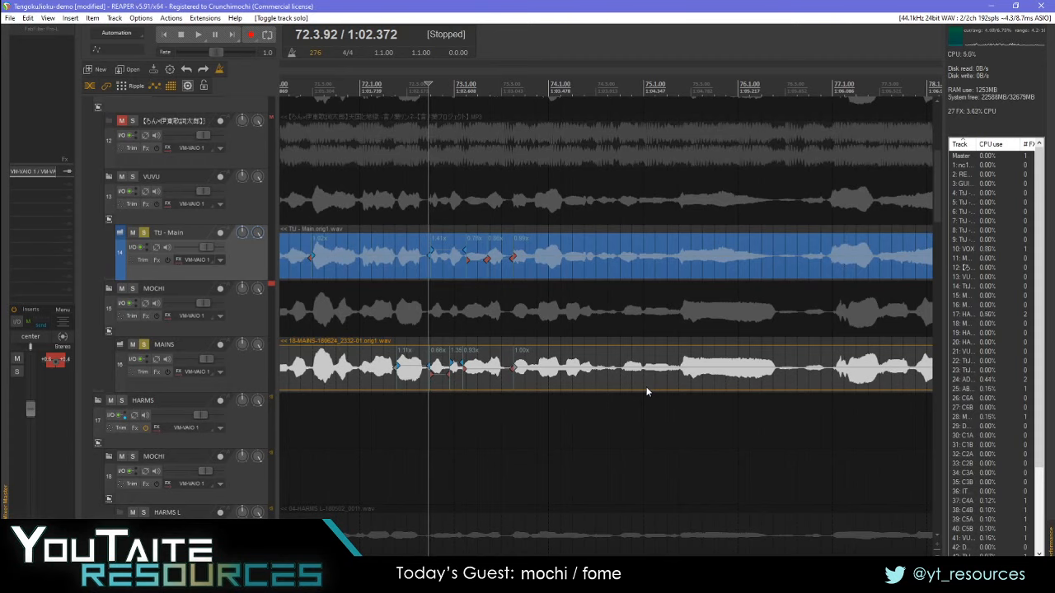
scroll(690, 341, "up", 3)
scroll(689, 338, "right", 2)
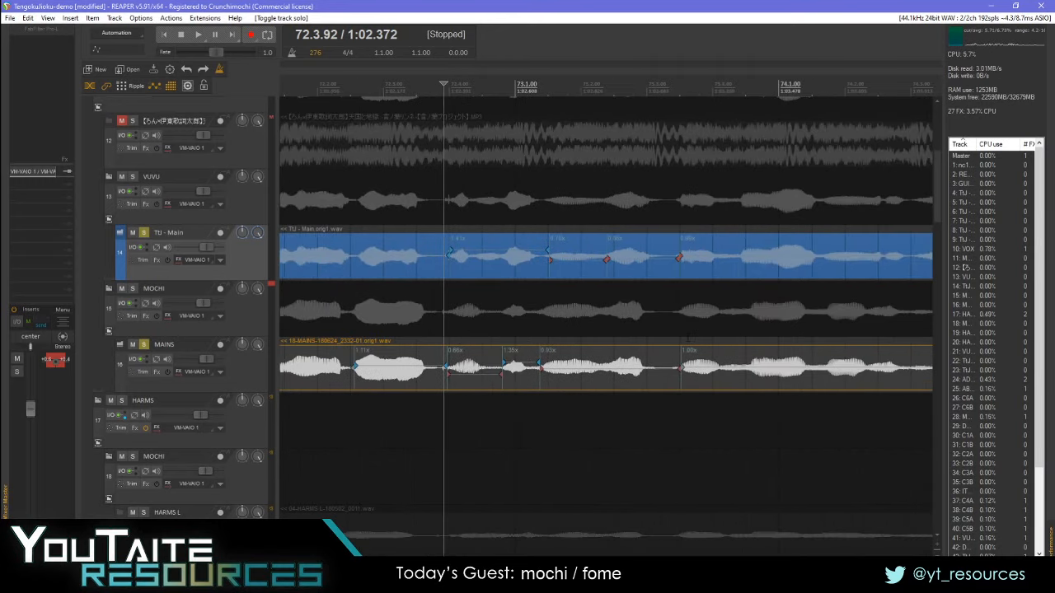
scroll(687, 338, "right", 1)
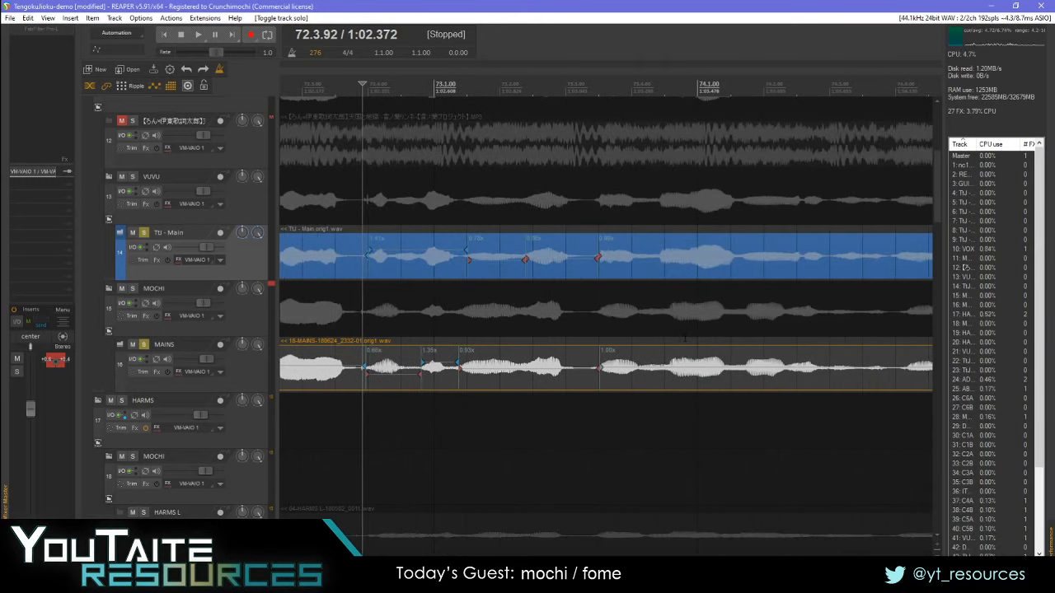
key("space")
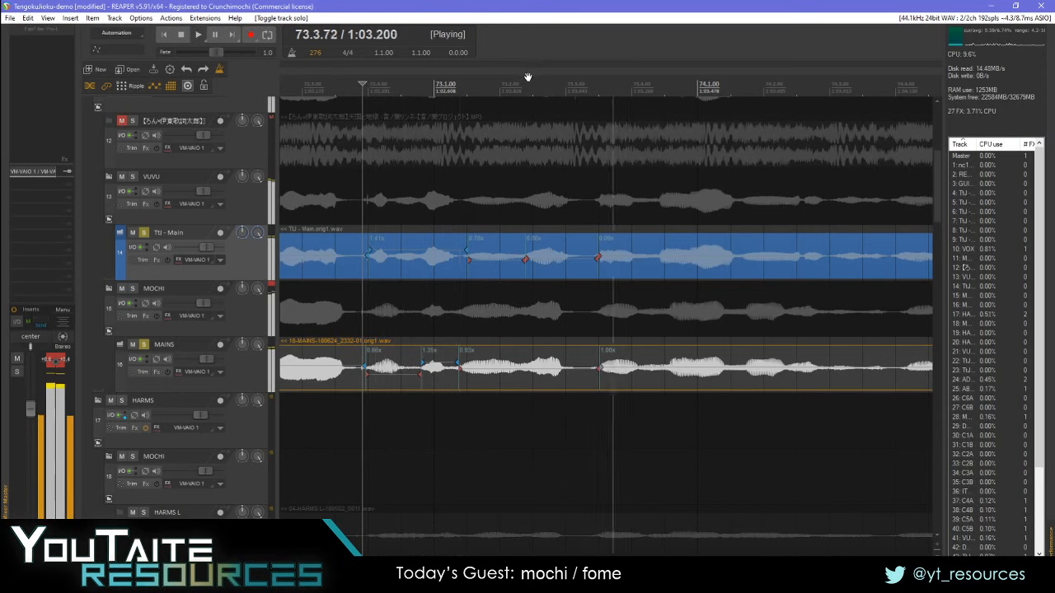
key("space")
key("space")
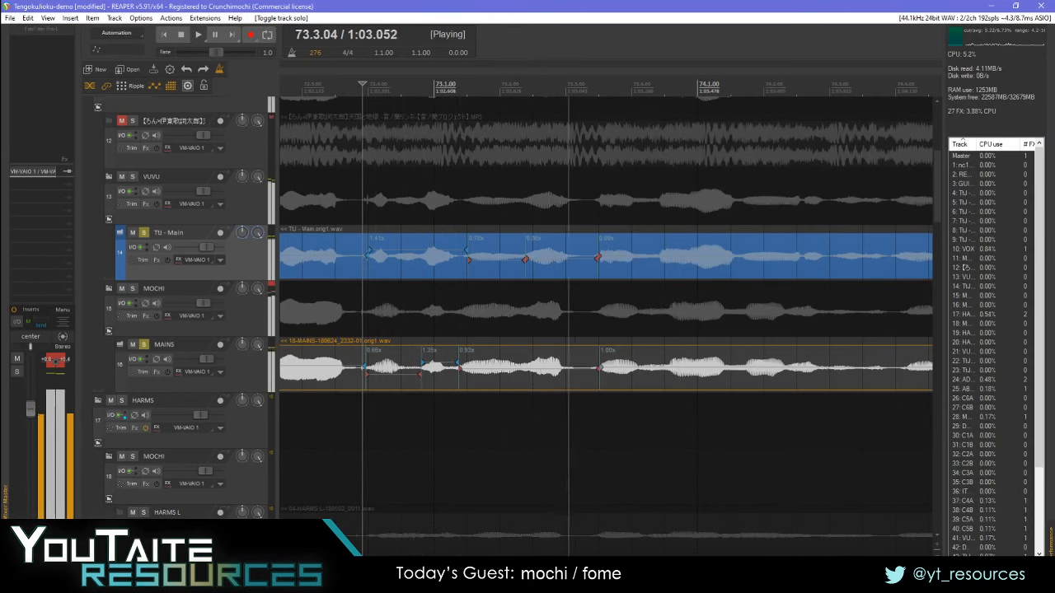
key("space")
- Add a stretch marker to MAINS at 73.4.55 and move it slightly earlier
left_click(667, 369)
key("shift+w")
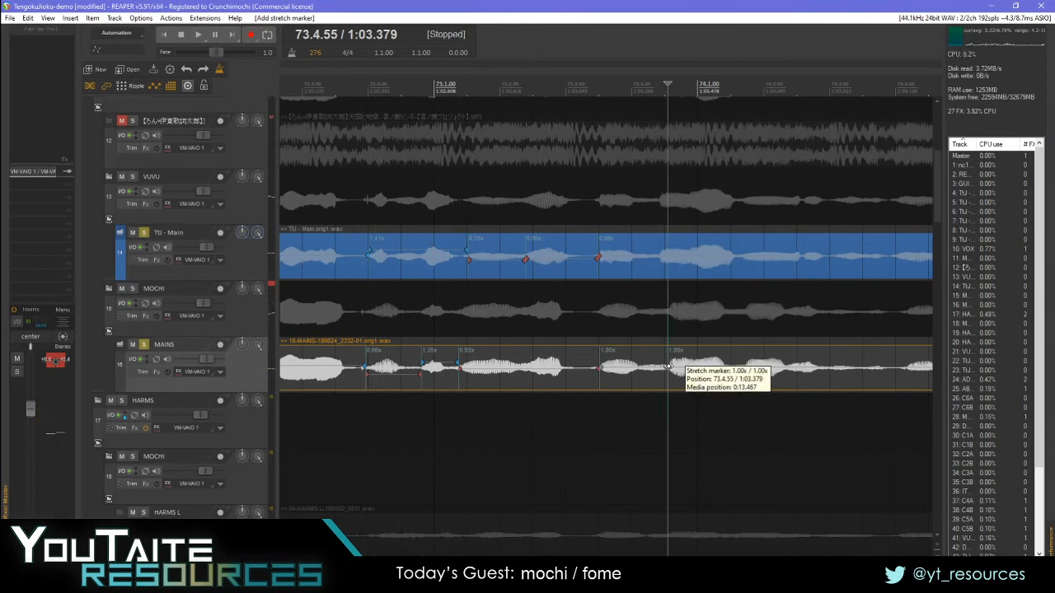
left_click_drag(668, 368, 664, 367)
- Add a TU-Main stretch marker just before 73.4.55, move it later to match the MAINS syllable at 0.91x, and audition it
left_click(659, 259)
key("shift+w")
left_click_drag(658, 257, 665, 259)
key("space")
key("space")
- Add a TU-Main stretch marker at 74.1.74, move it earlier for a 1.22x rate before it, and play back the result
left_click(746, 258)
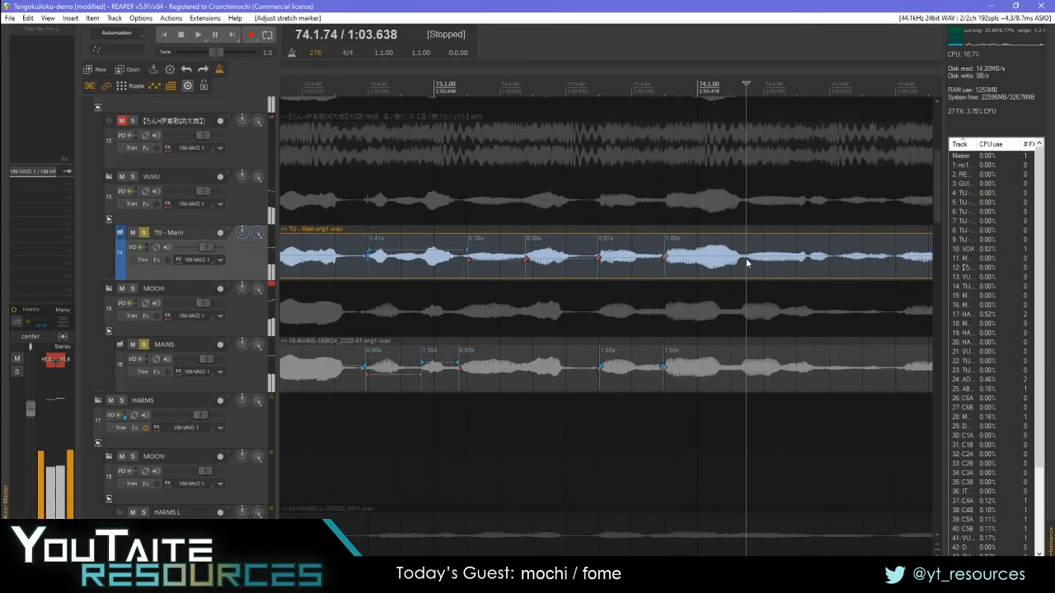
key("shift+w")
left_click_drag(746, 258, 731, 258)
key("space")
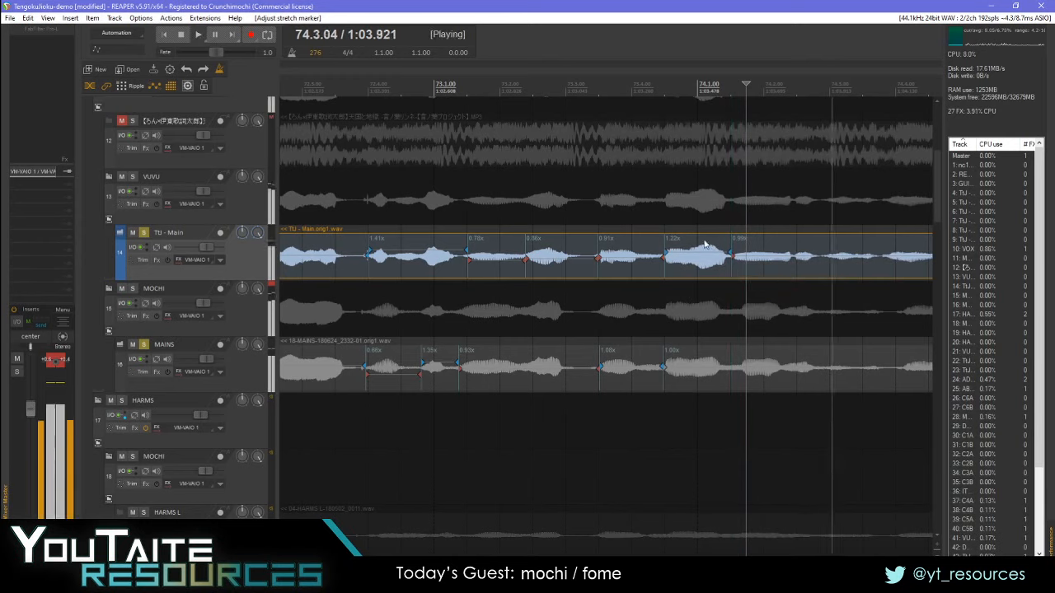
key("space")
left_click(585, 259)
- Add a MAINS stretch marker at 74.1.65, move it earlier for a 1.15x rate to match TU-Main, and audition both tracks
left_click(740, 369)
key("shift+w")
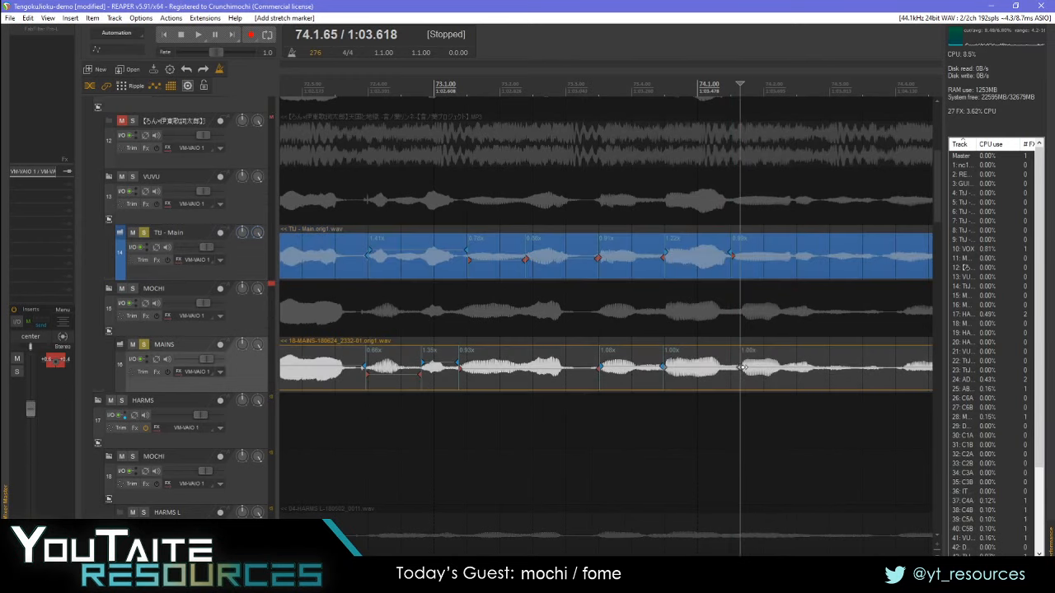
left_click_drag(742, 371, 734, 378)
key("space")
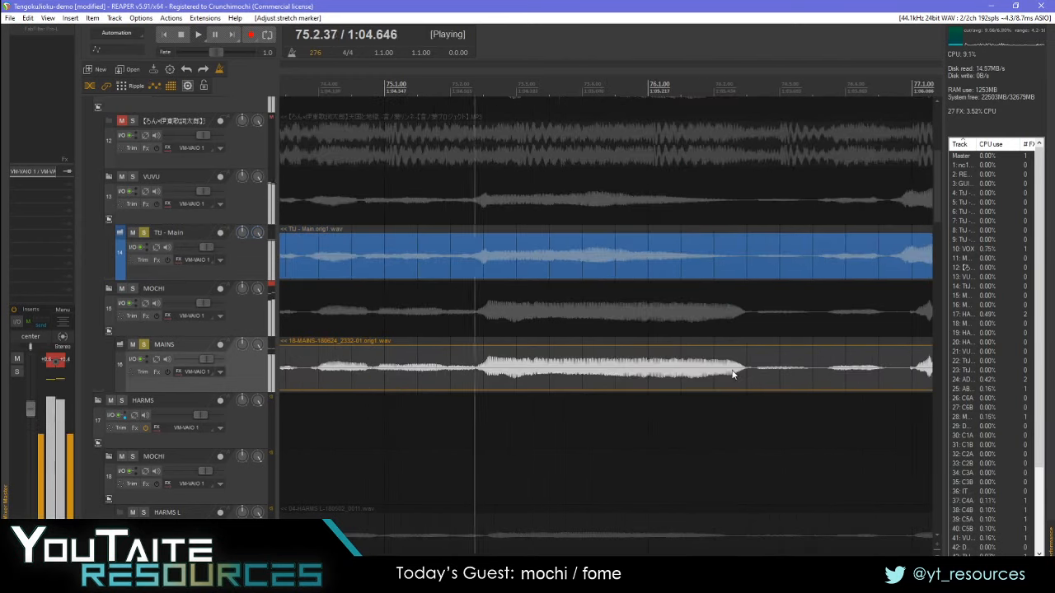
key("space")
key("space")
key("space")
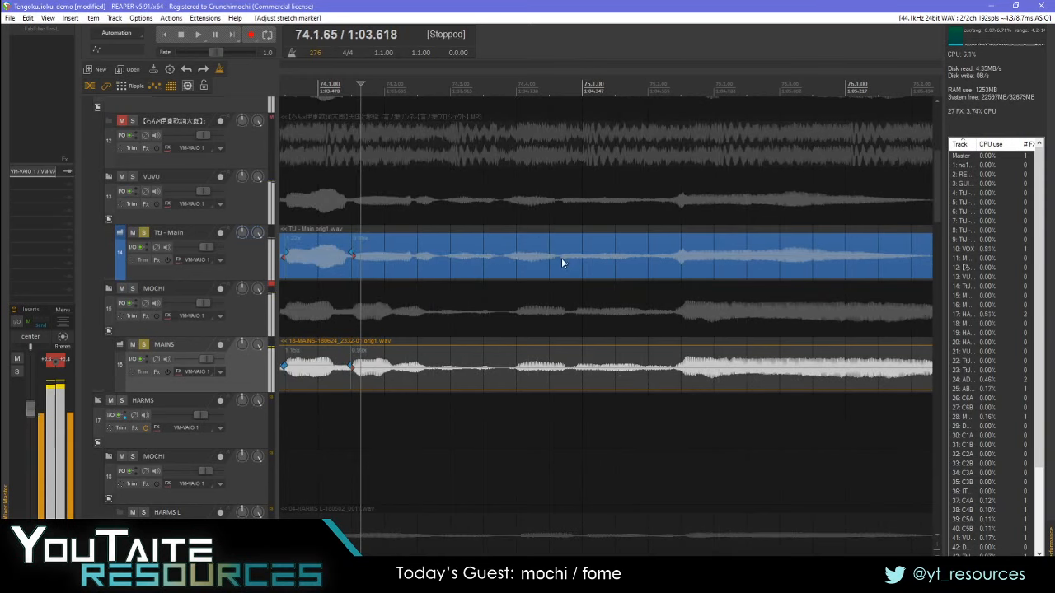
- Add TU-Main stretch markers at 74.3.81 and 74.4.84, moving each slightly later to match the MAINS syllables
left_click(544, 268)
left_click(508, 255)
key("shift+w")
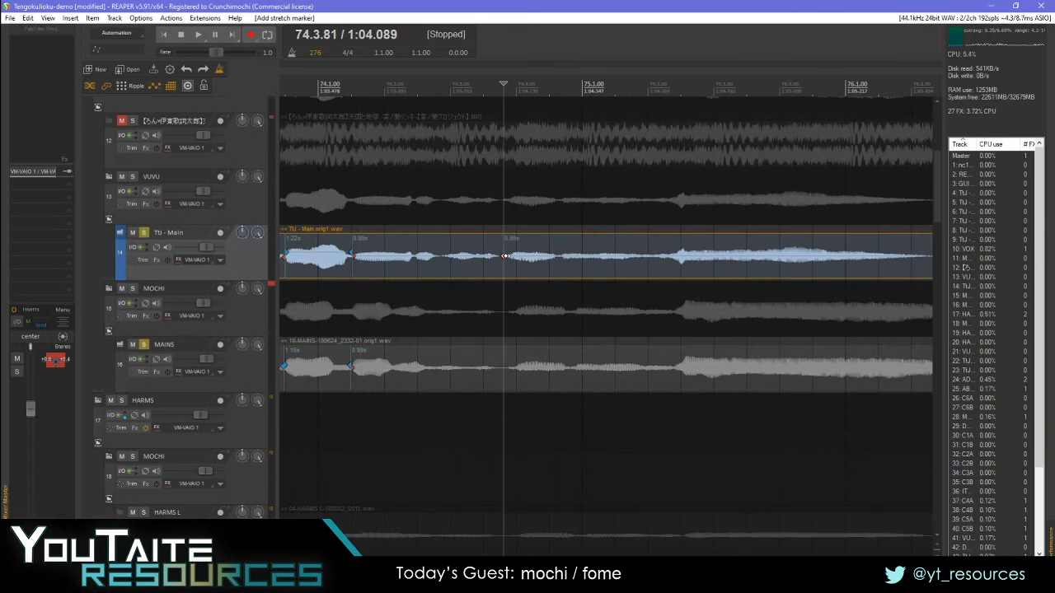
left_click_drag(511, 256, 514, 257)
left_click(570, 257)
key("shift+w")
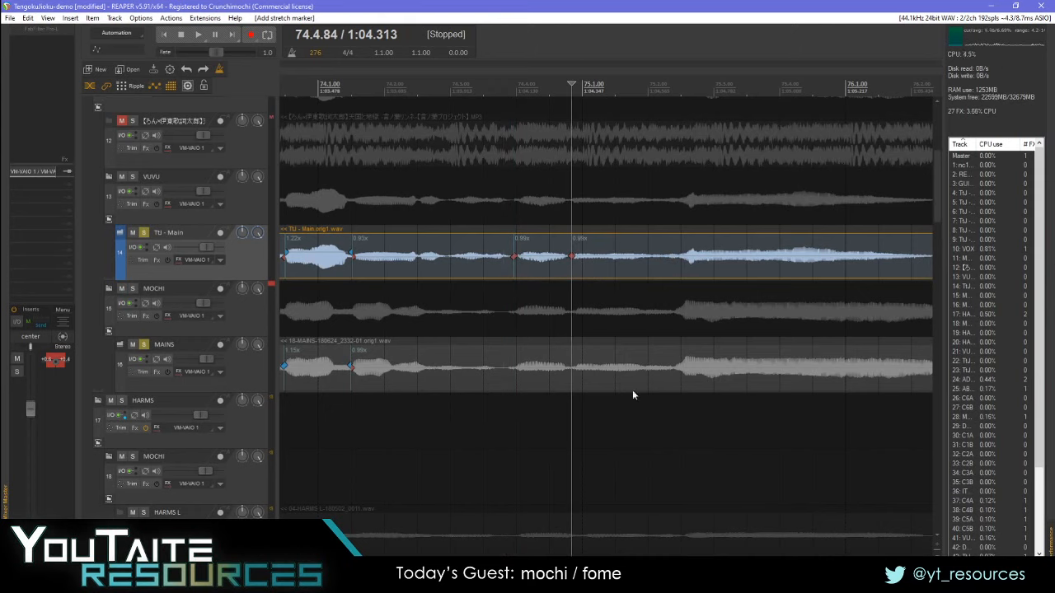
left_click_drag(571, 258, 575, 257)
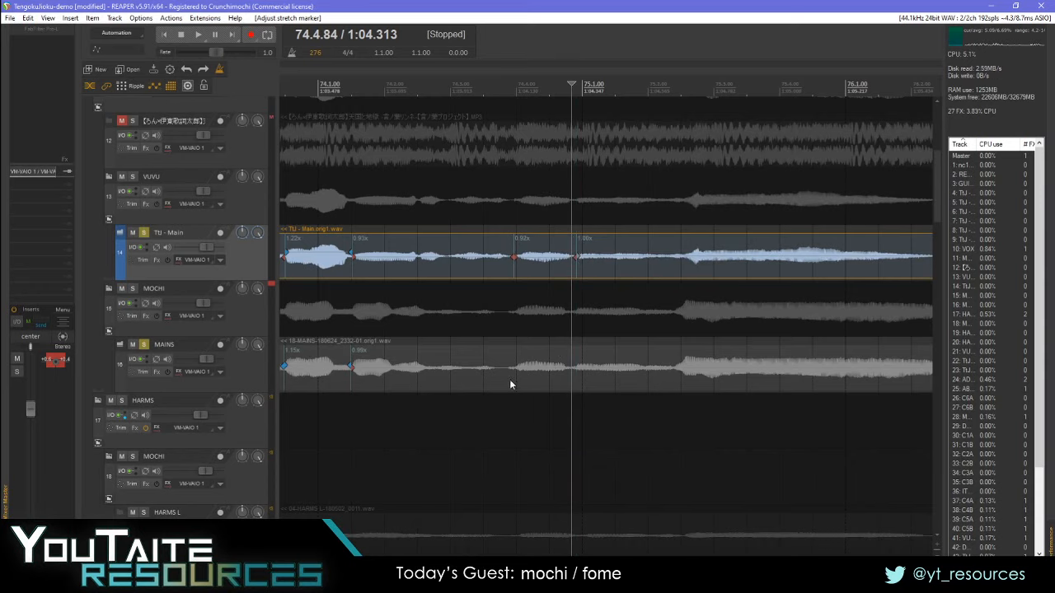
- Add MAINS stretch markers just before beat 74.4 and at 74.4.87, moving the second one slightly later
left_click(515, 381)
key("shift+w")
left_click(574, 368)
key("shift+w")
left_click_drag(574, 368, 579, 368)
- Review the TU-Main and MAINS clips across the whole song, then return to the section after bar 75
scroll(756, 311, "down", 8)
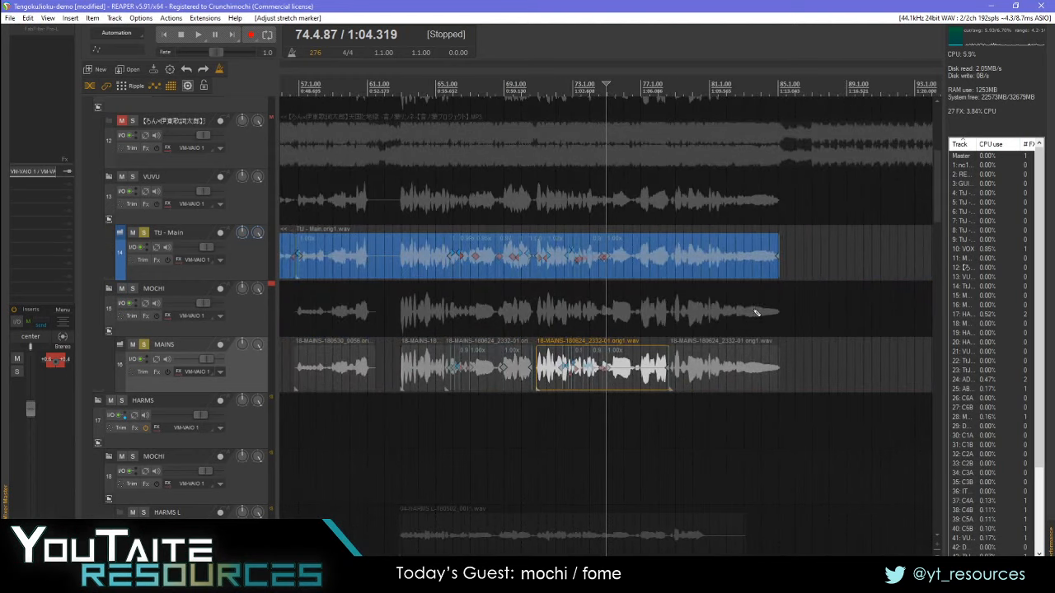
scroll(756, 311, "down", 3)
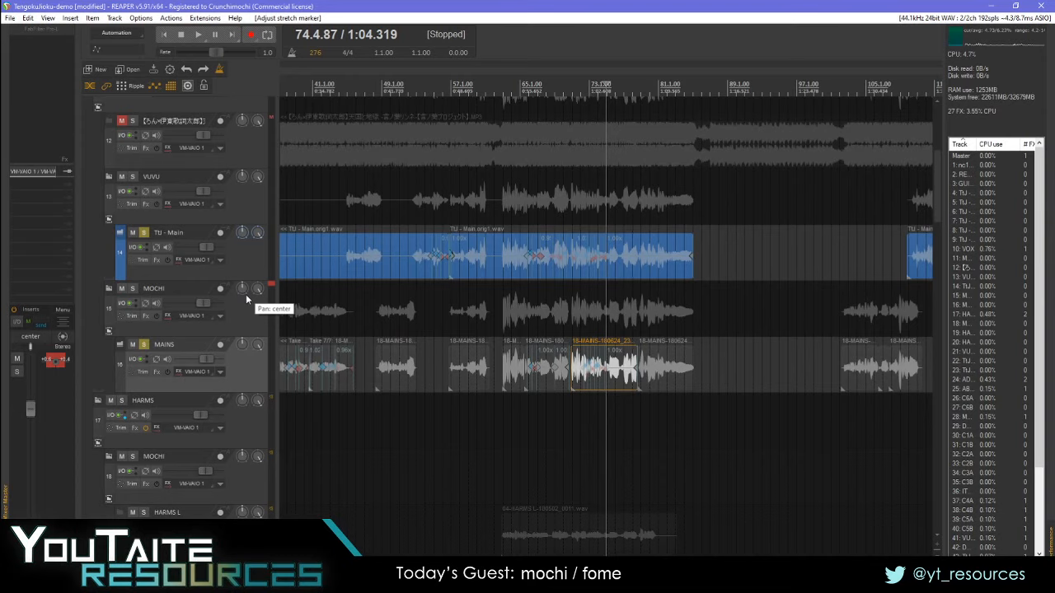
scroll(657, 217, "down", 5)
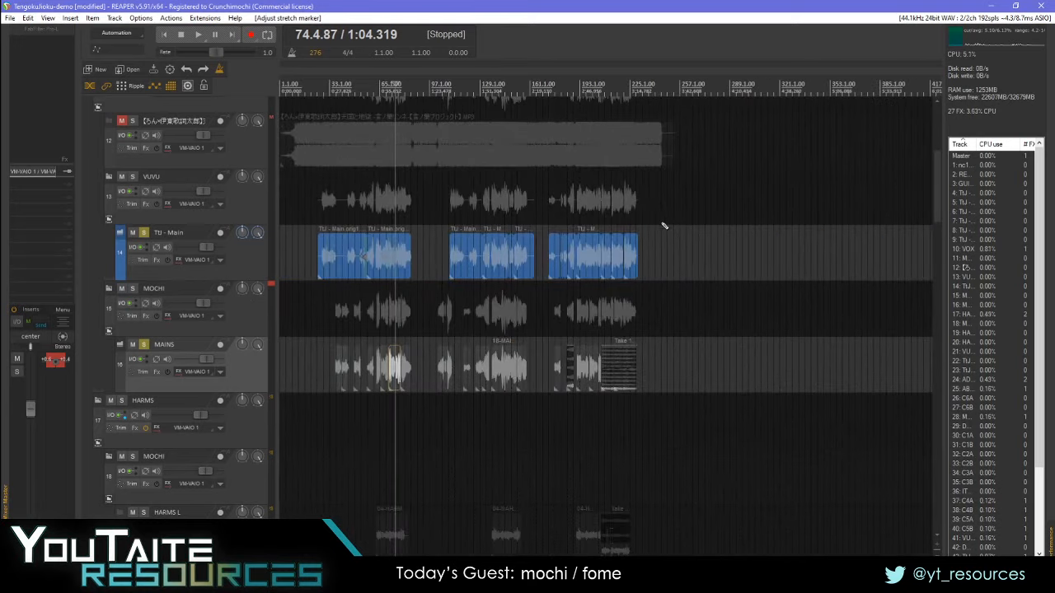
scroll(769, 338, "up", 3)
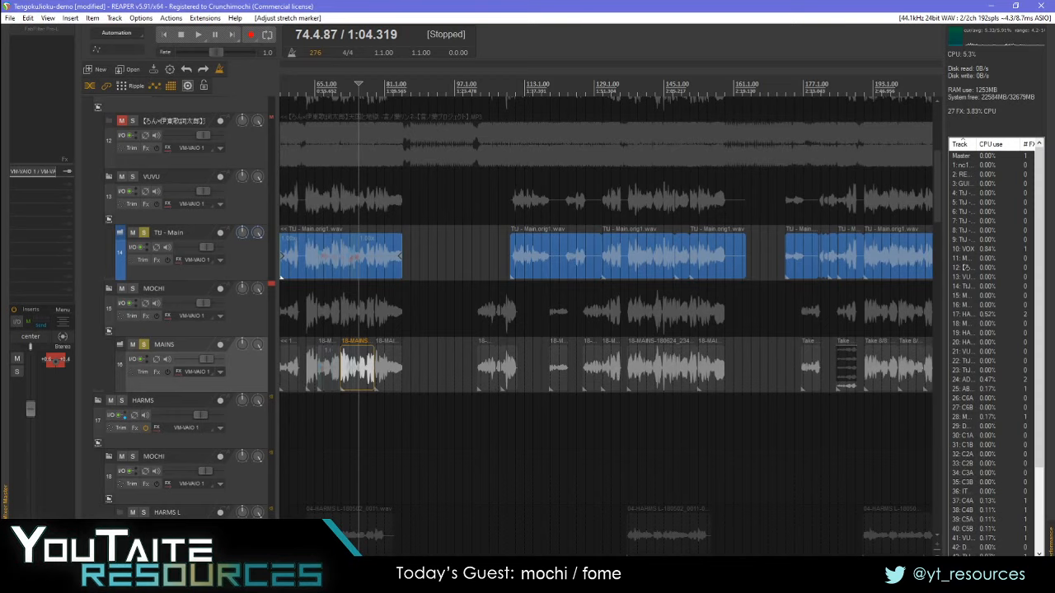
scroll(511, 313, "left", 4)
scroll(735, 378, "up", 10)
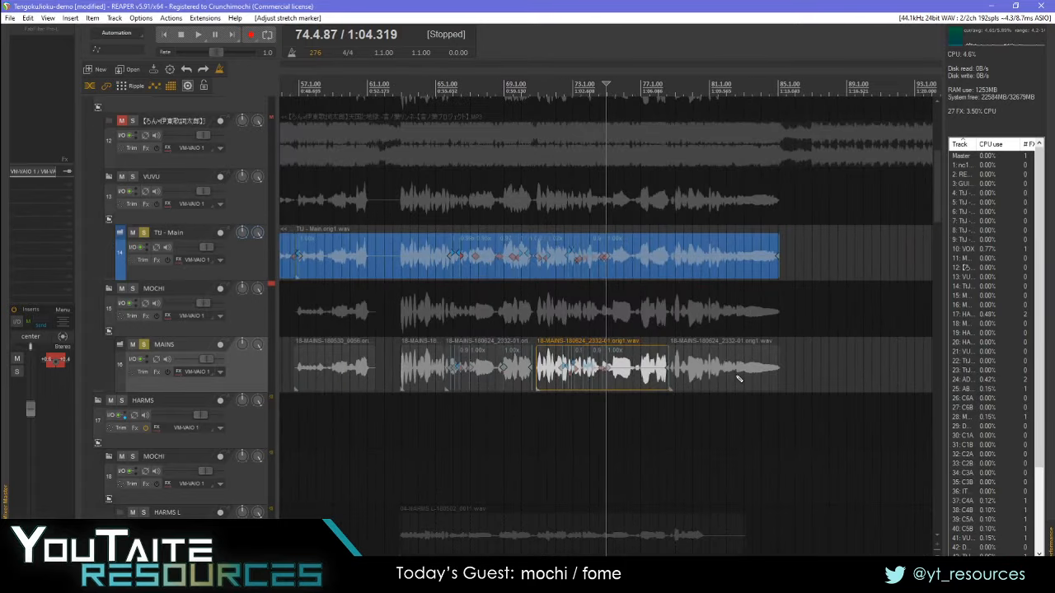
scroll(736, 374, "right", 3)
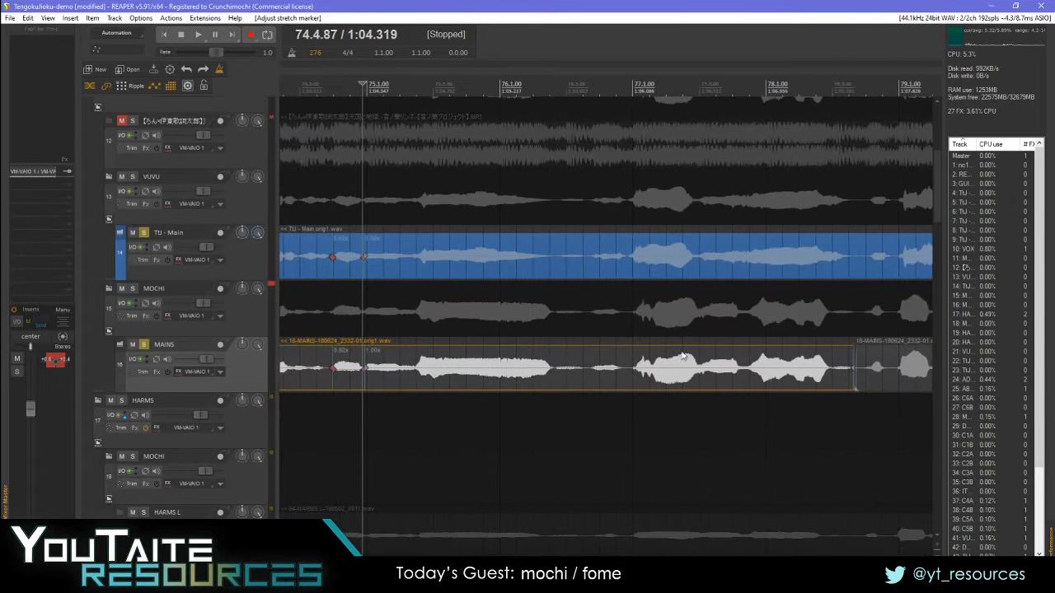
- Audition the TU-Main and MAINS tracks from 74.4.87, checking the syllables around bars 77 to 78
key("space")
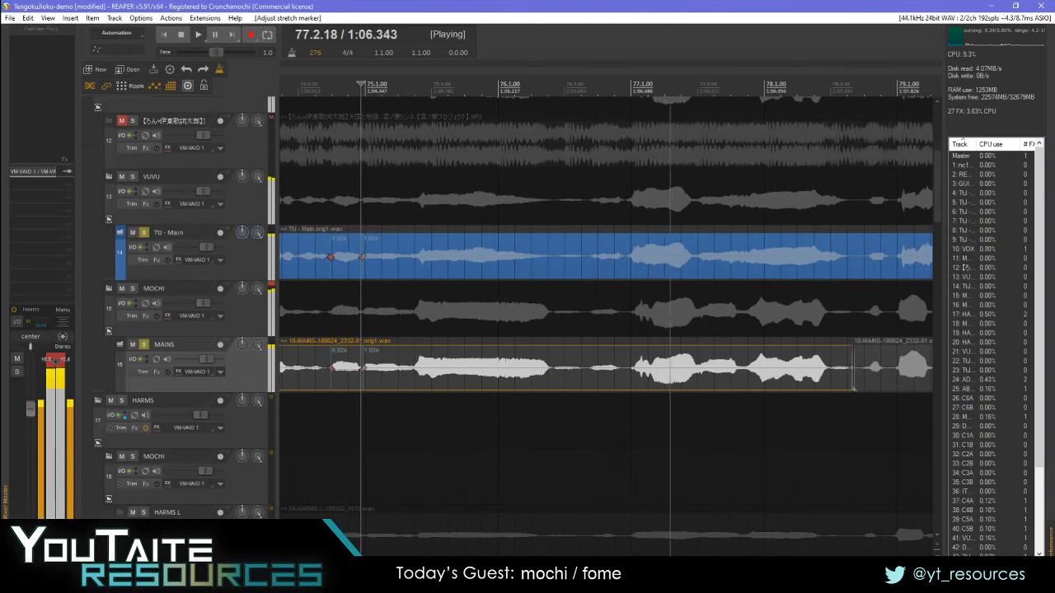
key("space")
key("space")
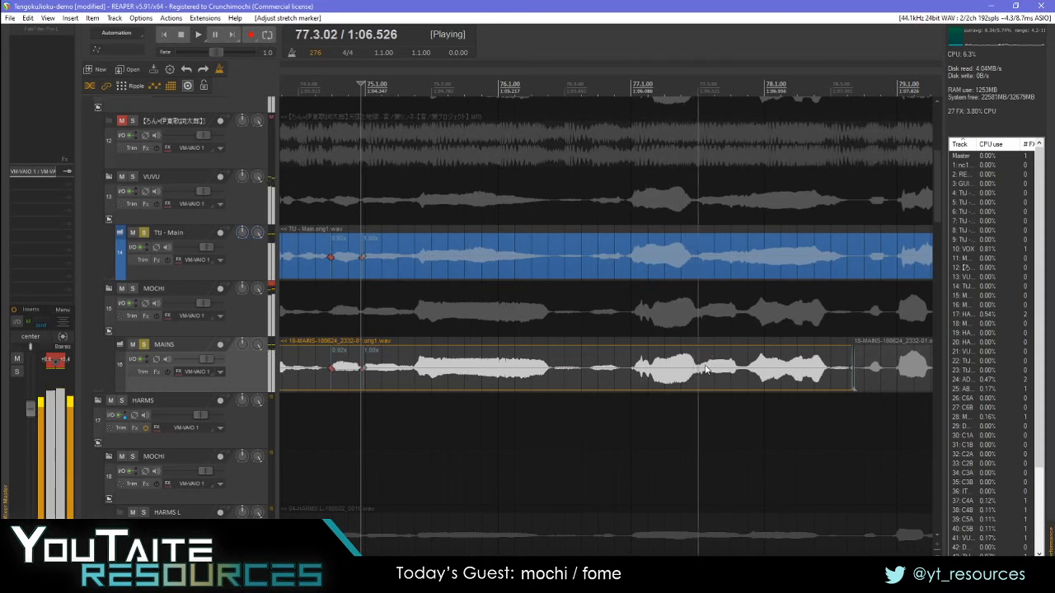
left_click(750, 362)
key("space")
- Add TU-Main stretch markers at 77.4.09 and 77.3.04, moving the one at 77.4.09 slightly later for a 0.77x rate
left_click(734, 258)
key("shift+w")
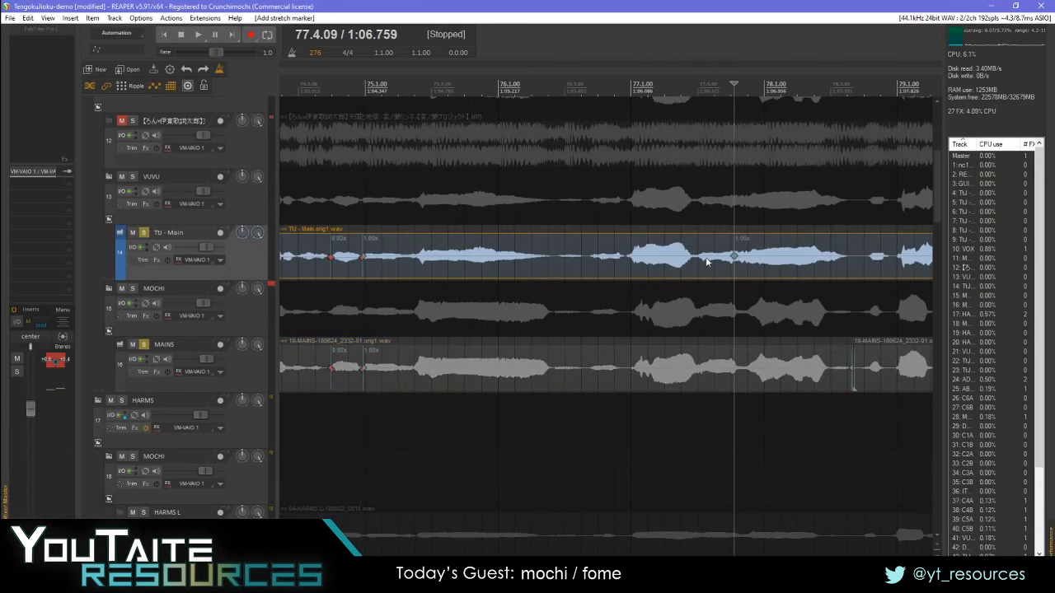
left_click(699, 258)
key("shift+w")
left_click_drag(734, 257, 744, 256)
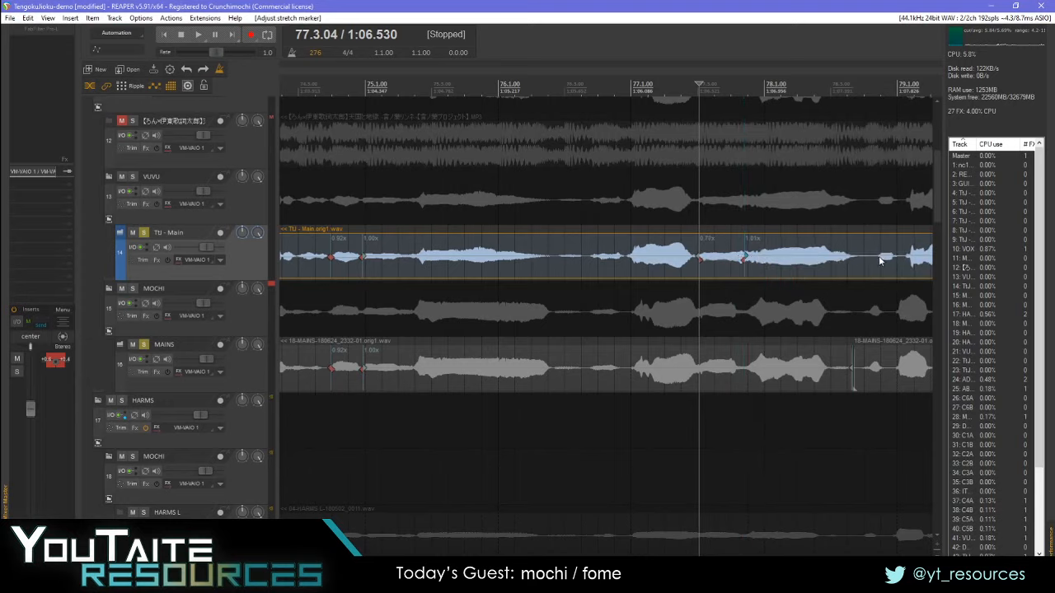
- Add a TU-Main stretch marker at 78.4.45 and move it slightly earlier to line up the short syllable before bar 79
scroll(874, 266, "right", 3)
key("space")
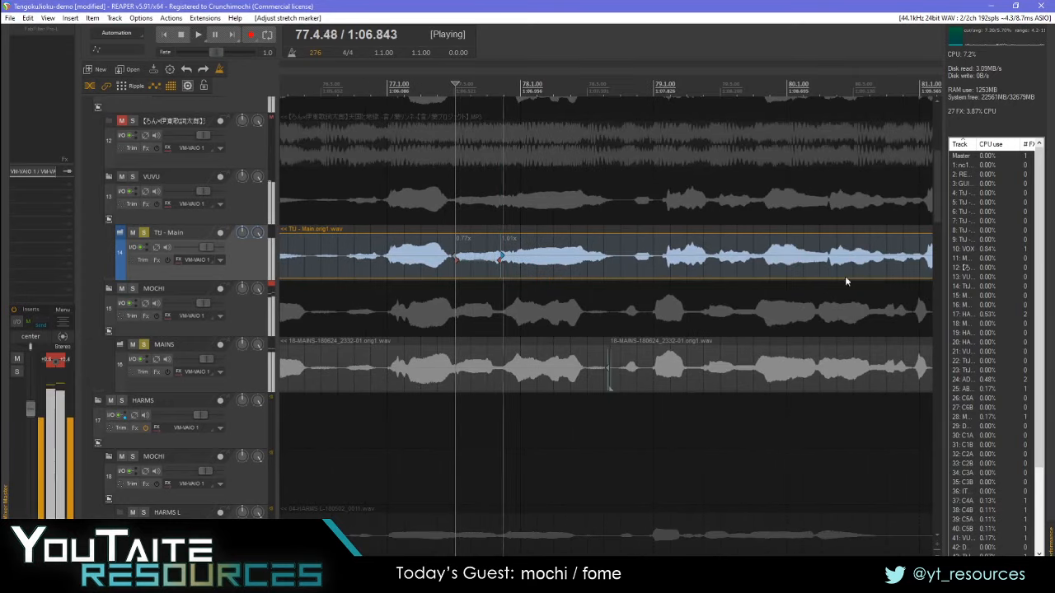
left_click(635, 256)
key("space")
key("shift+w")
left_click_drag(635, 253, 621, 260)
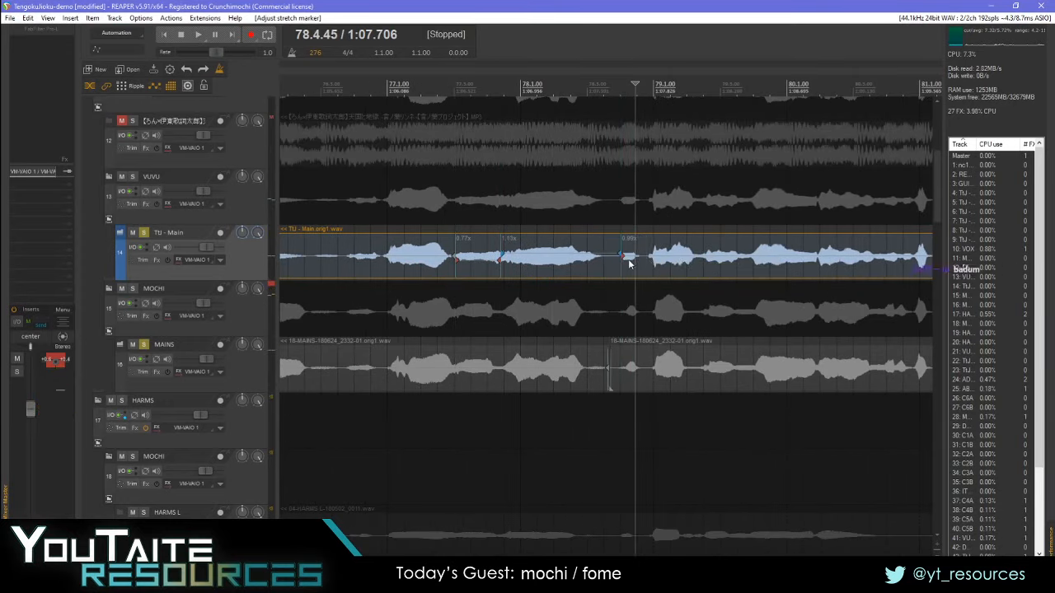
- Audition TU-Main and MAINS from 78.4.45 while checking the waveforms up to the clips' end near bar 85
key("space")
scroll(718, 266, "right", 4)
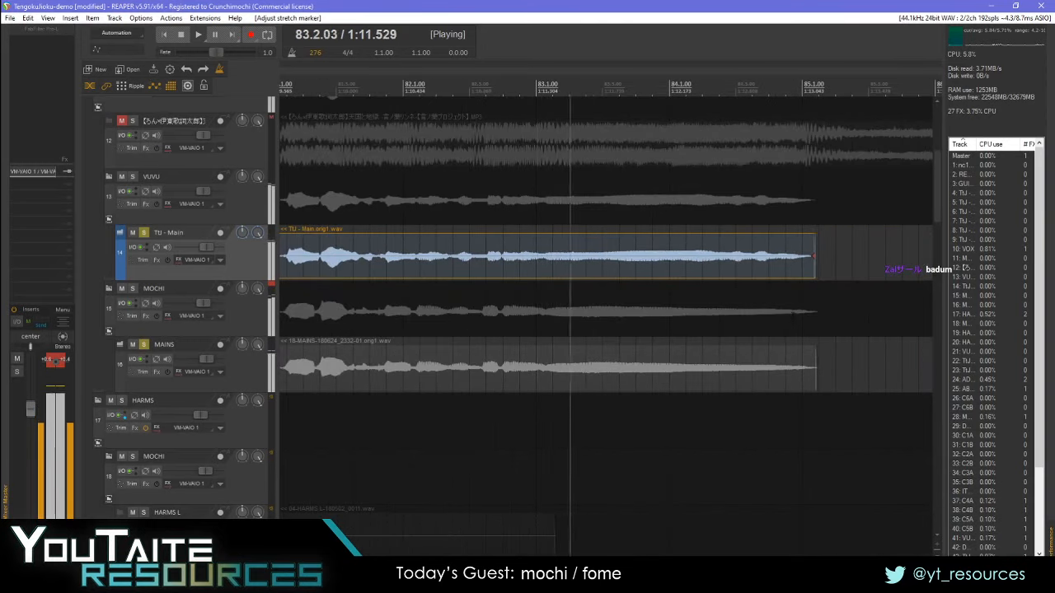
key("space")
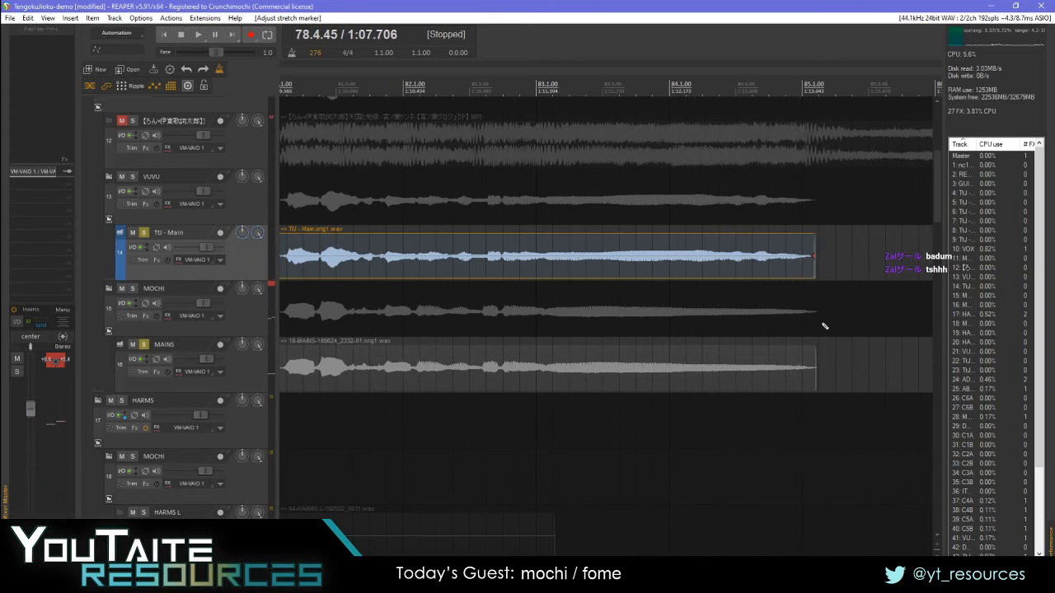
- Review the vocal clips across the whole song and select the first MAINS clip at 37.4.76
scroll(818, 326, "down", 5)
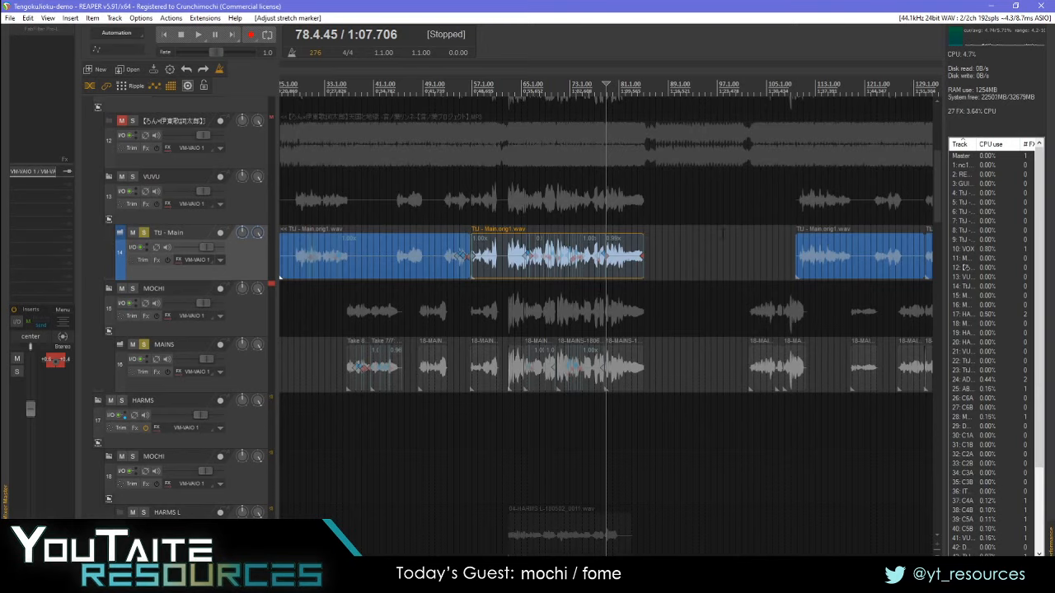
scroll(722, 247, "right", 8)
scroll(618, 266, "left", 3)
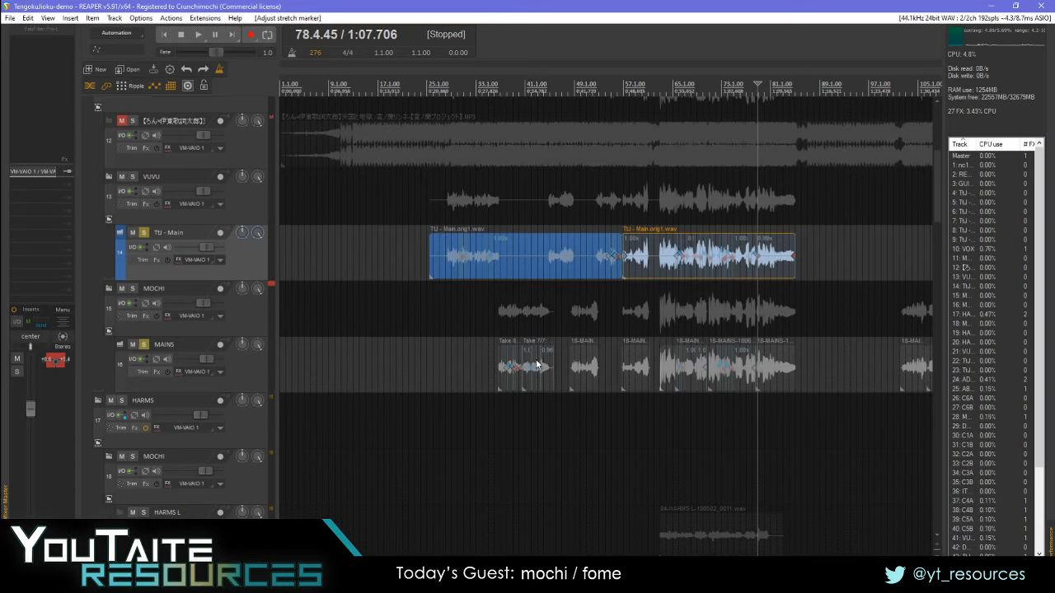
left_click(508, 380)
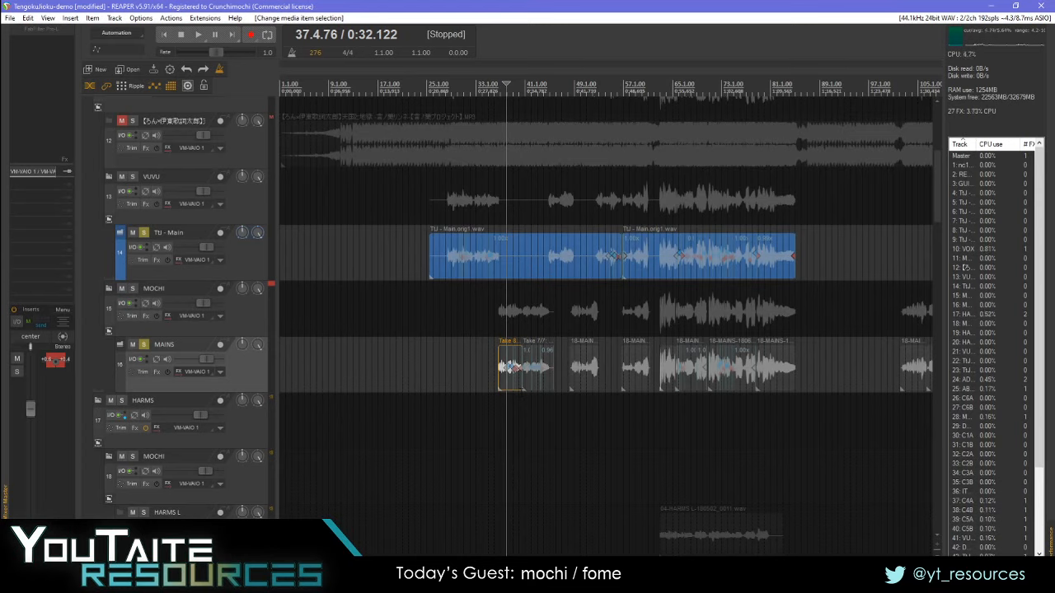
- Examine the External Editors preferences for the default primary and secondary editors, then close the preferences
left_click(10, 18)
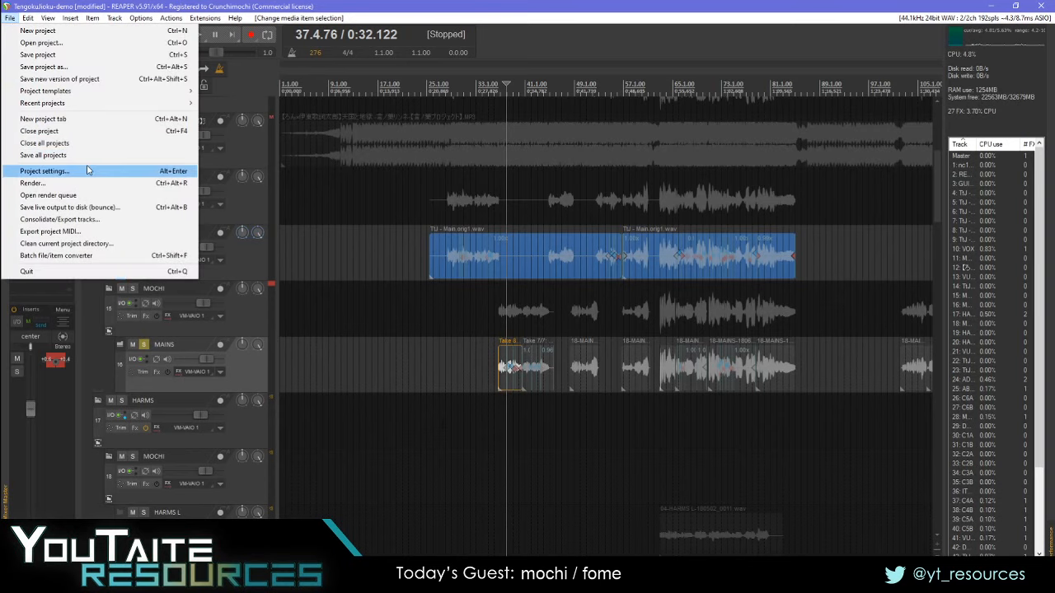
mouse_move(28, 17)
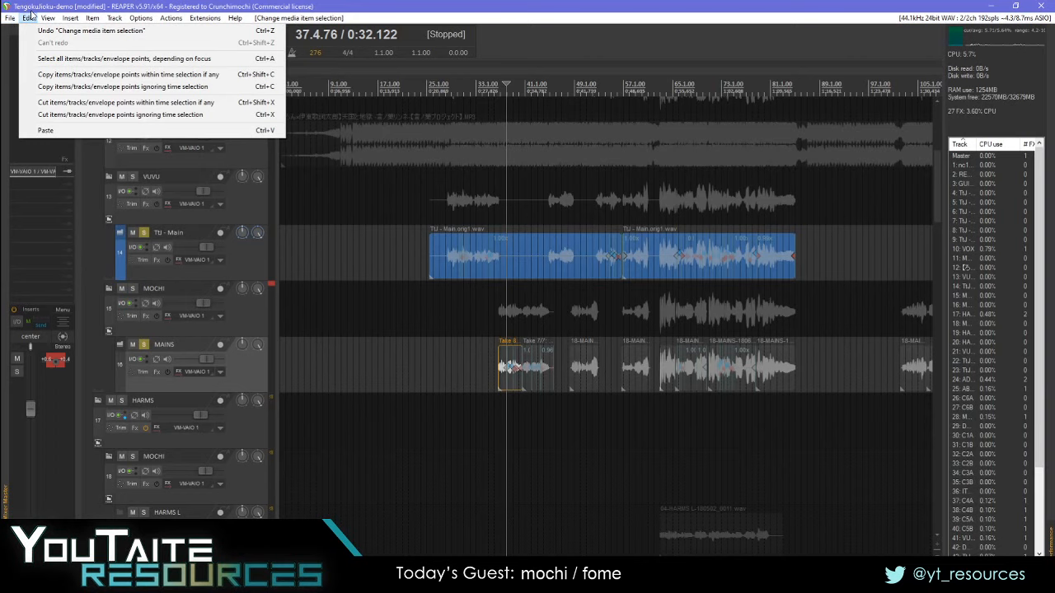
mouse_move(208, 18)
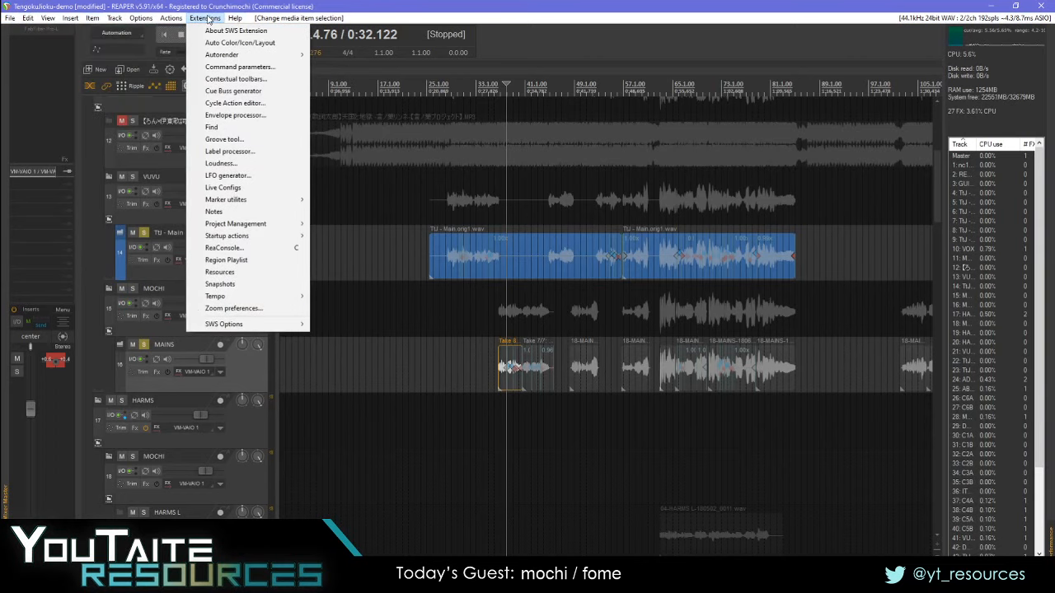
mouse_move(166, 21)
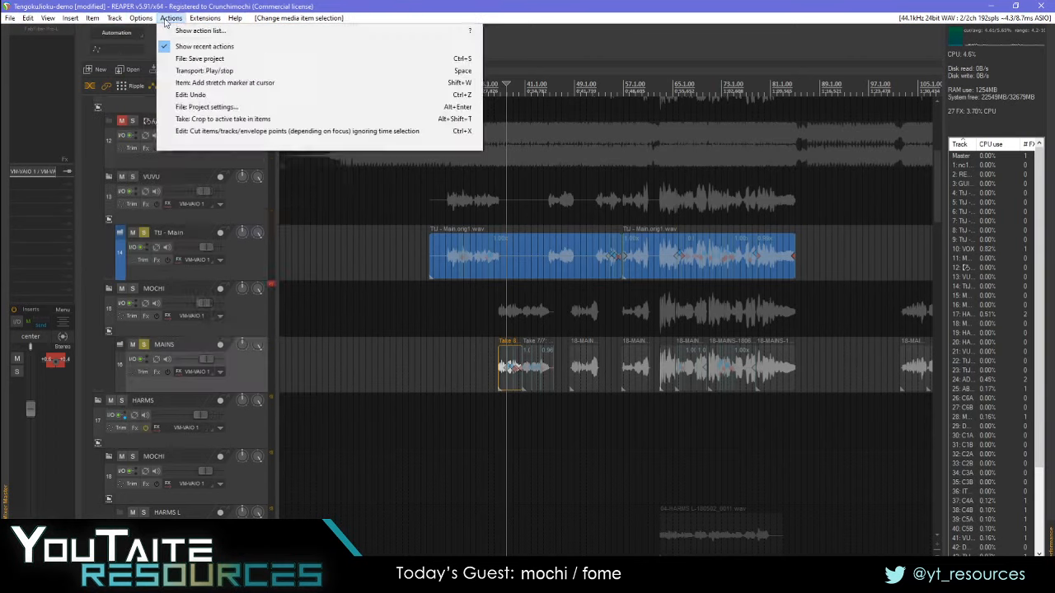
left_click(233, 430)
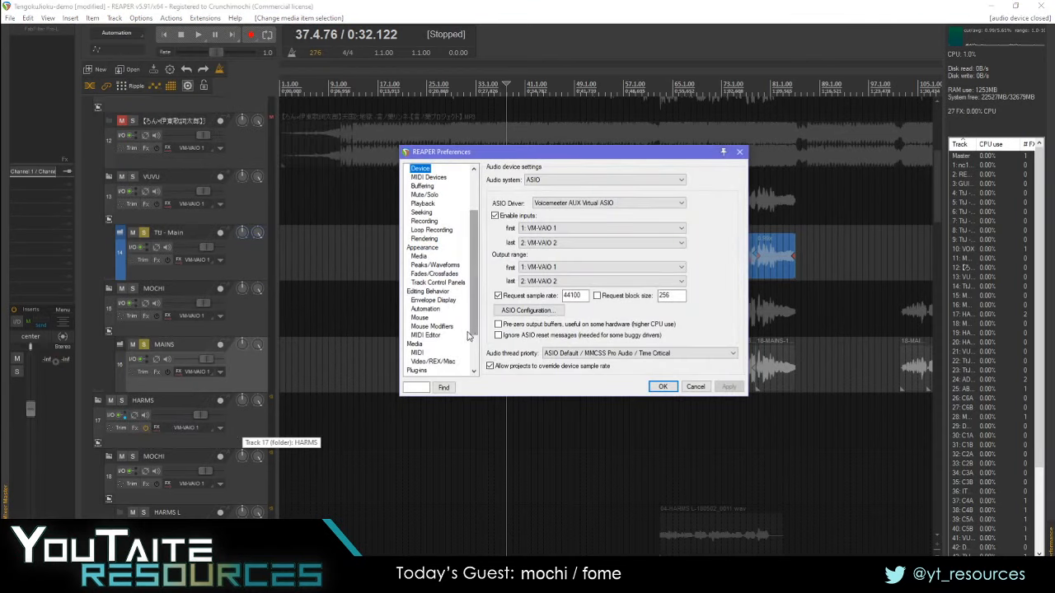
left_click_drag(475, 320, 473, 366)
left_click(441, 371)
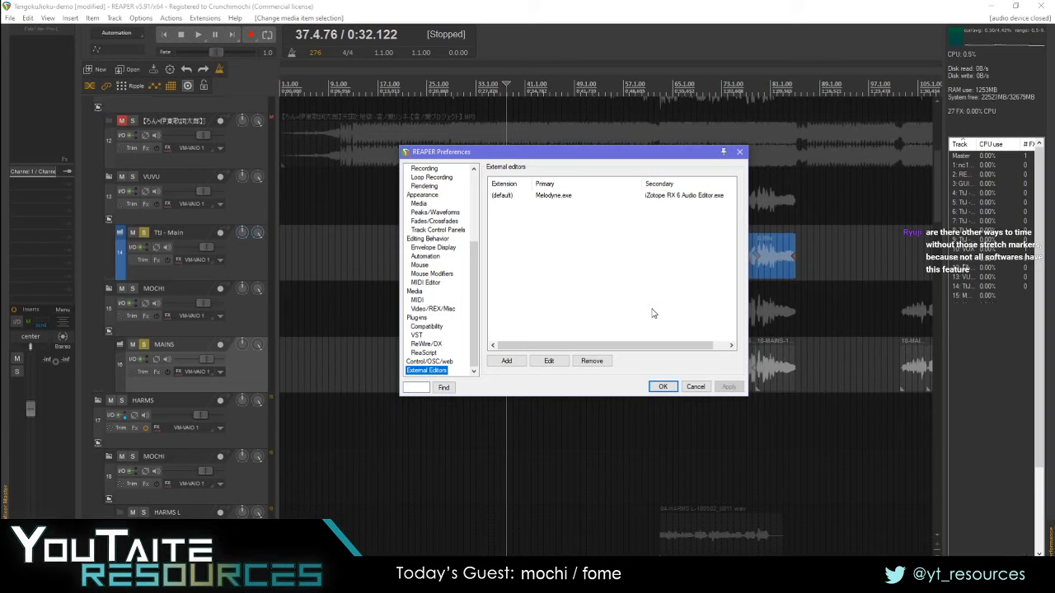
left_click(663, 388)
- Split the first MAINS clip at 37.1.40 and 37.2.40, and shift the isolated syllable slightly earlier
scroll(597, 336, "up", 5)
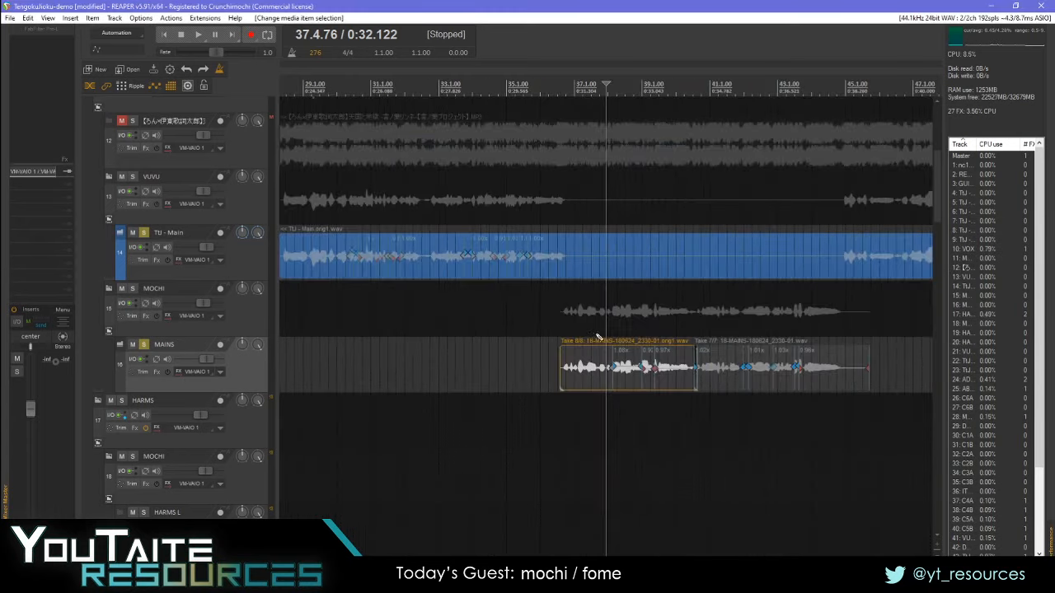
scroll(600, 340, "up", 5)
scroll(602, 341, "down", 3)
scroll(604, 342, "up", 2)
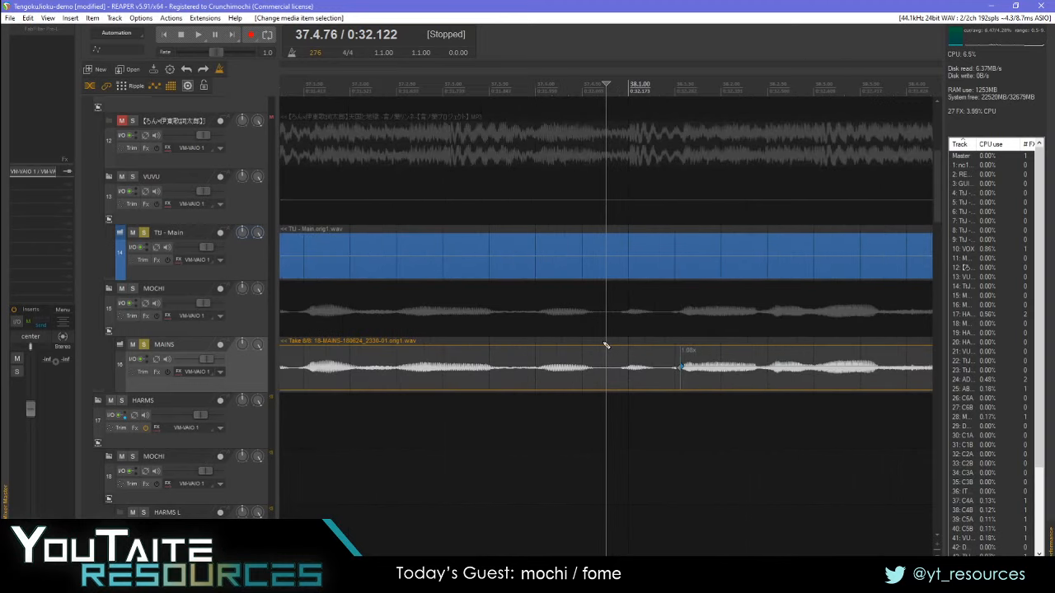
left_click(452, 382)
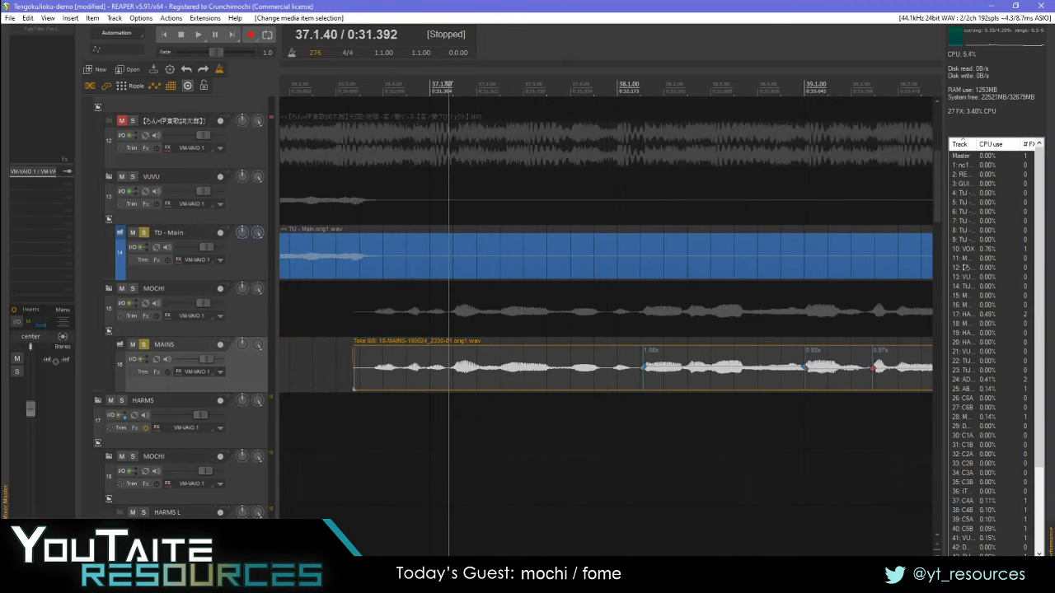
key("s")
left_click(495, 369)
key("s")
left_click_drag(474, 377, 472, 379)
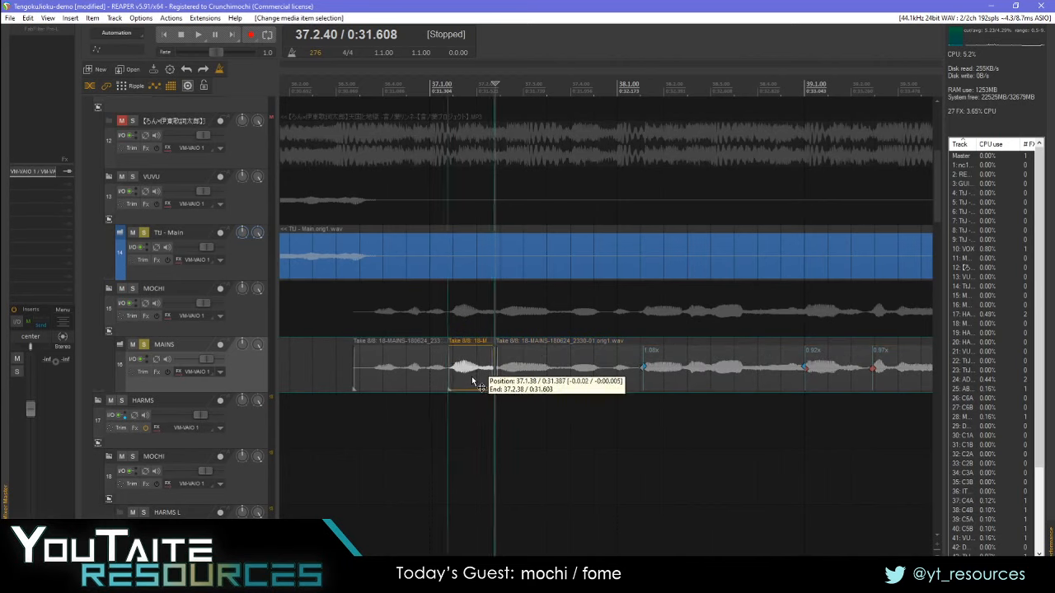
- Split the MAINS clip after the next syllable, just before beat 37.4, and select the isolated piece
left_click(557, 365)
key("s")
left_click(529, 371)
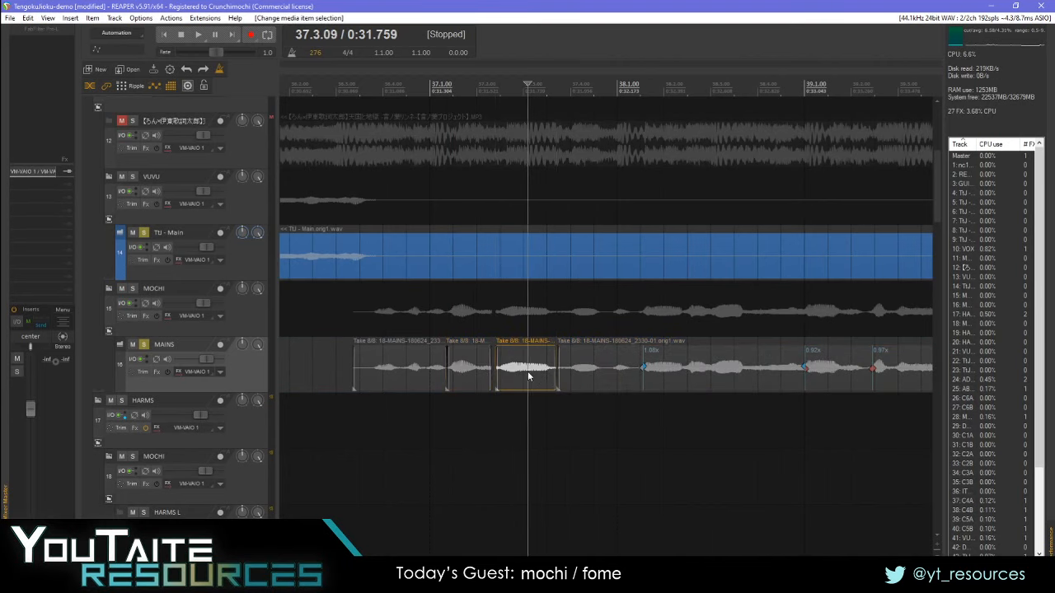
key("s")
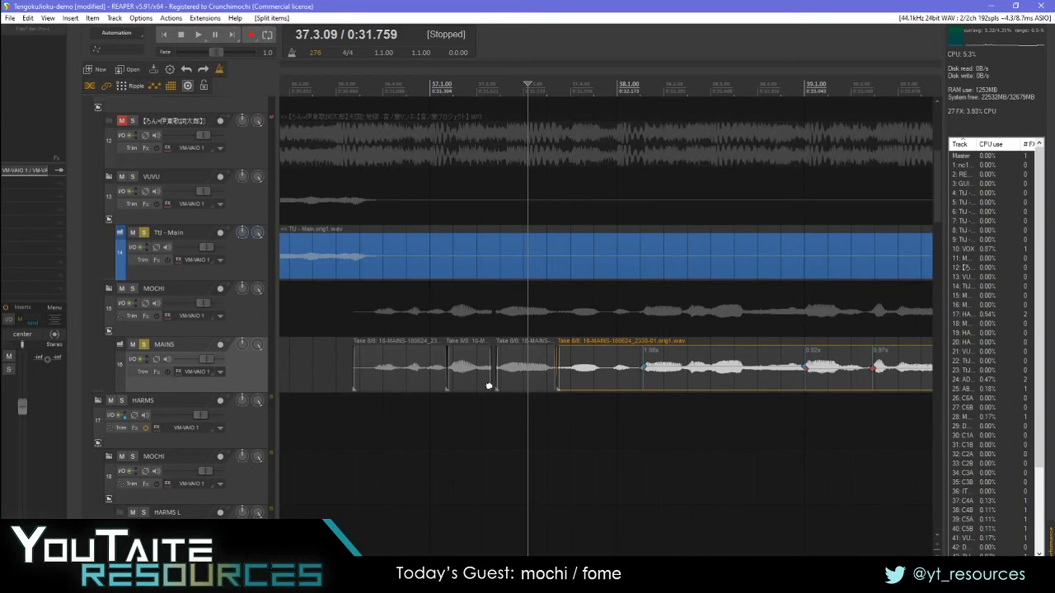
- Undo the splits and syllable shifts in the first MAINS clip
key("ctrl+z")
key("ctrl+z")
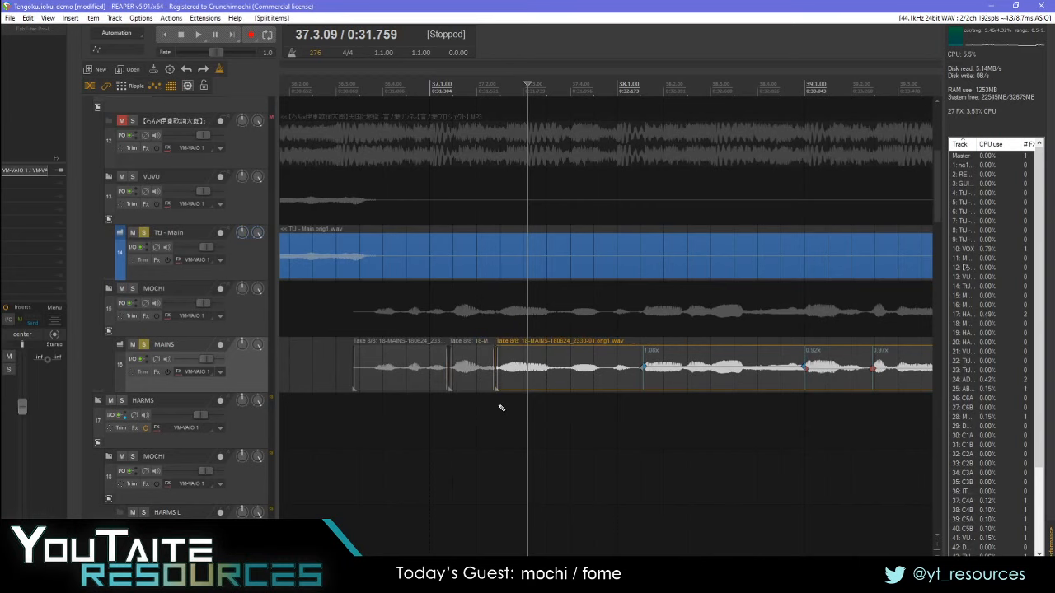
key("ctrl+z")
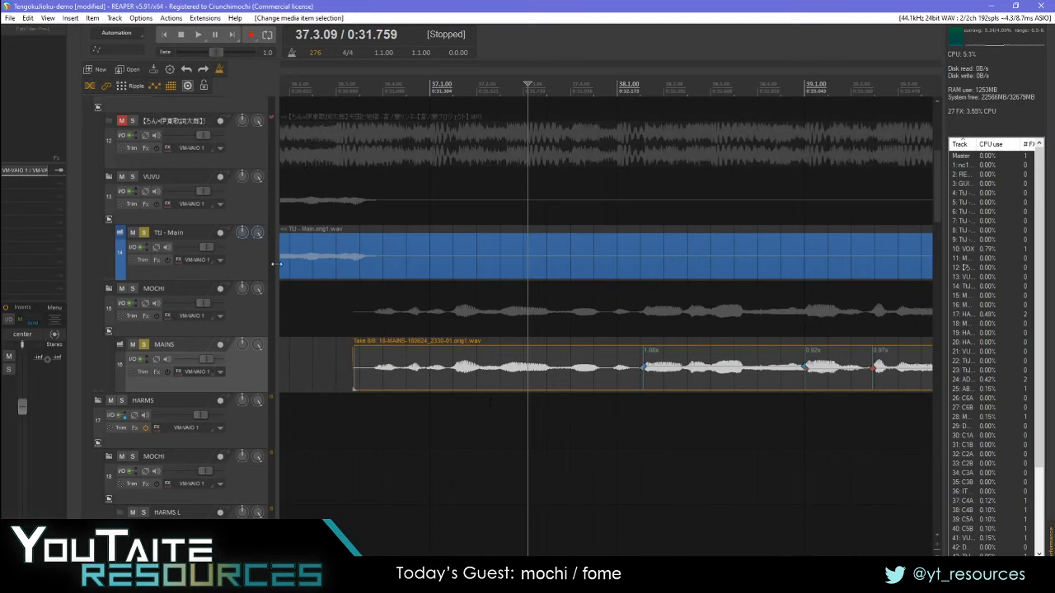
- Reopen the External Editors preferences and view the default entry's editor configuration, then cancel it
left_click(10, 18)
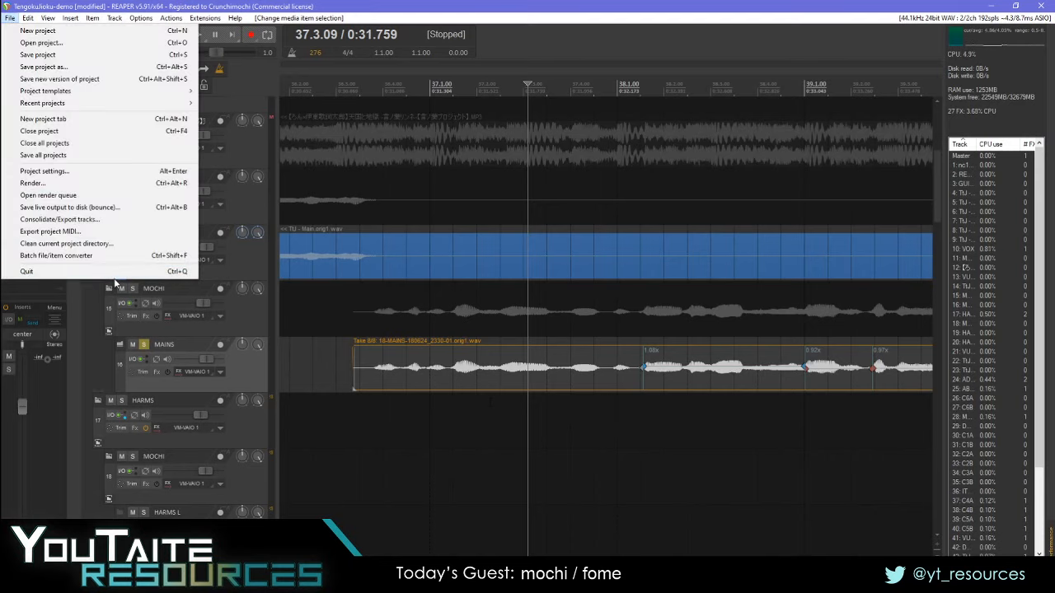
left_click(141, 18)
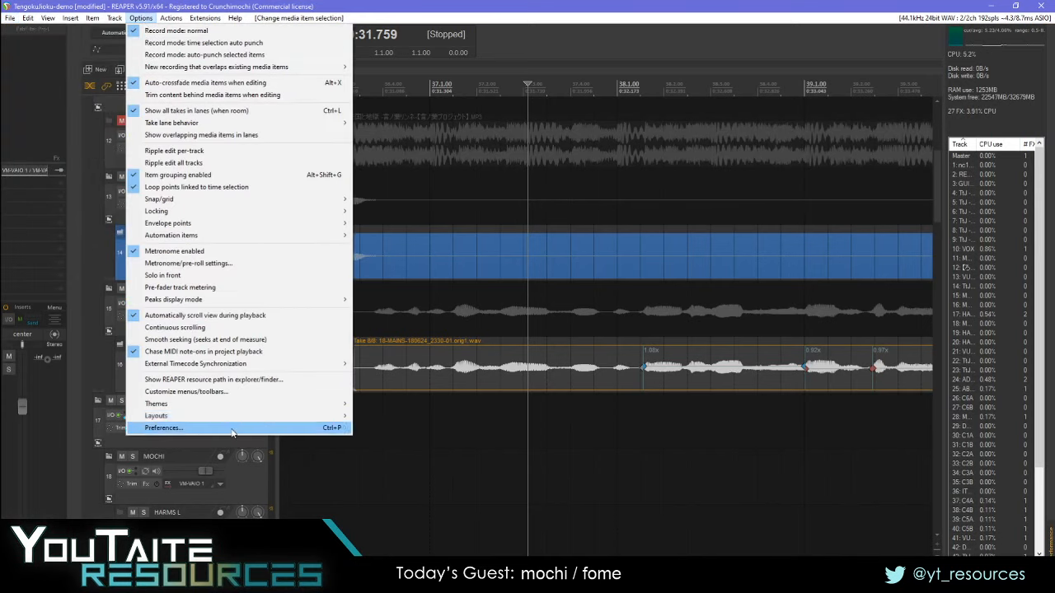
left_click(165, 428)
left_click(566, 198)
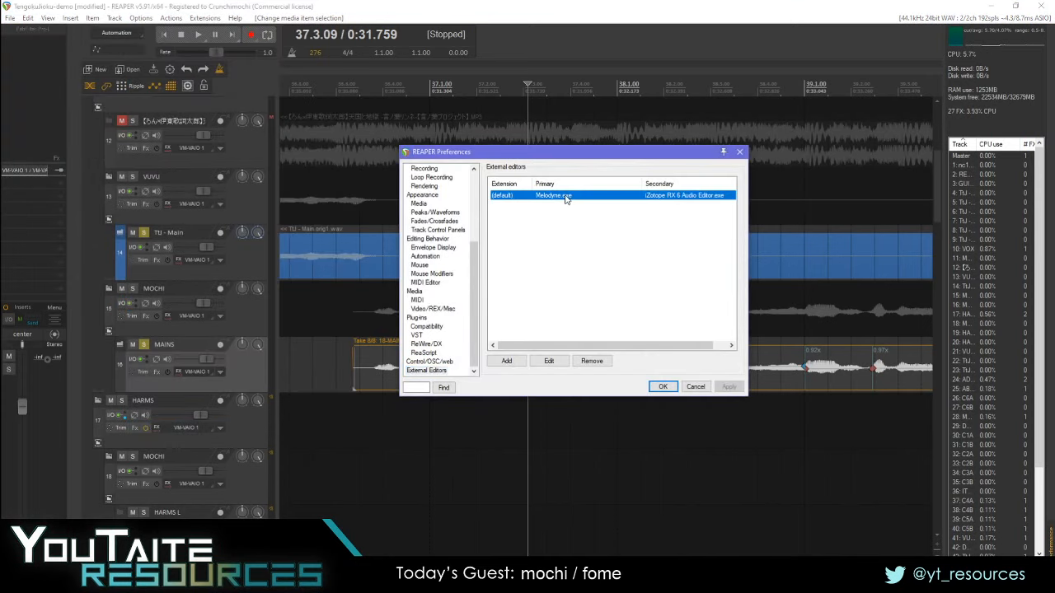
double_click(565, 197)
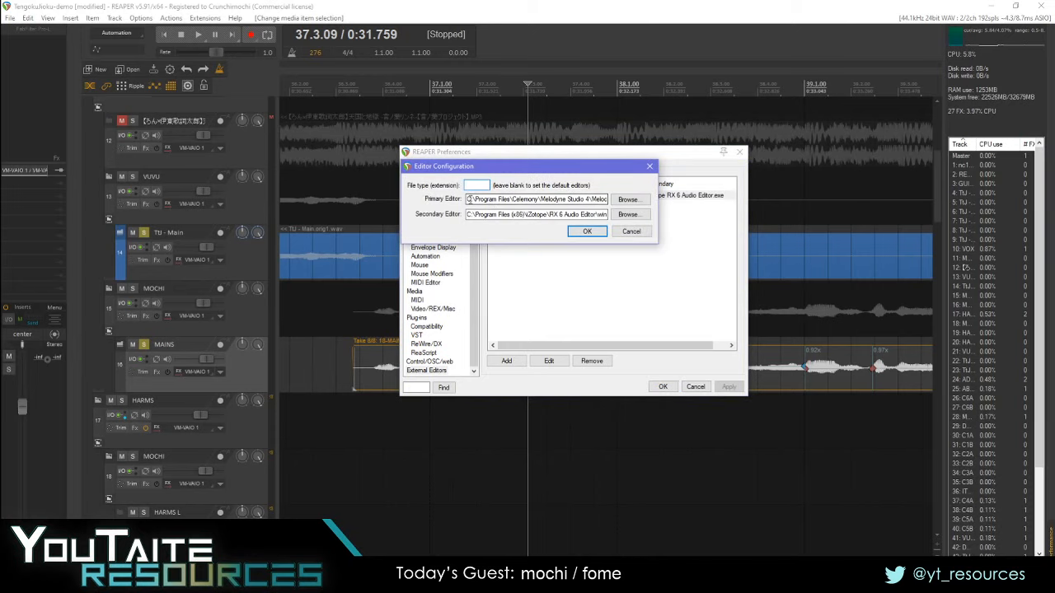
left_click(632, 232)
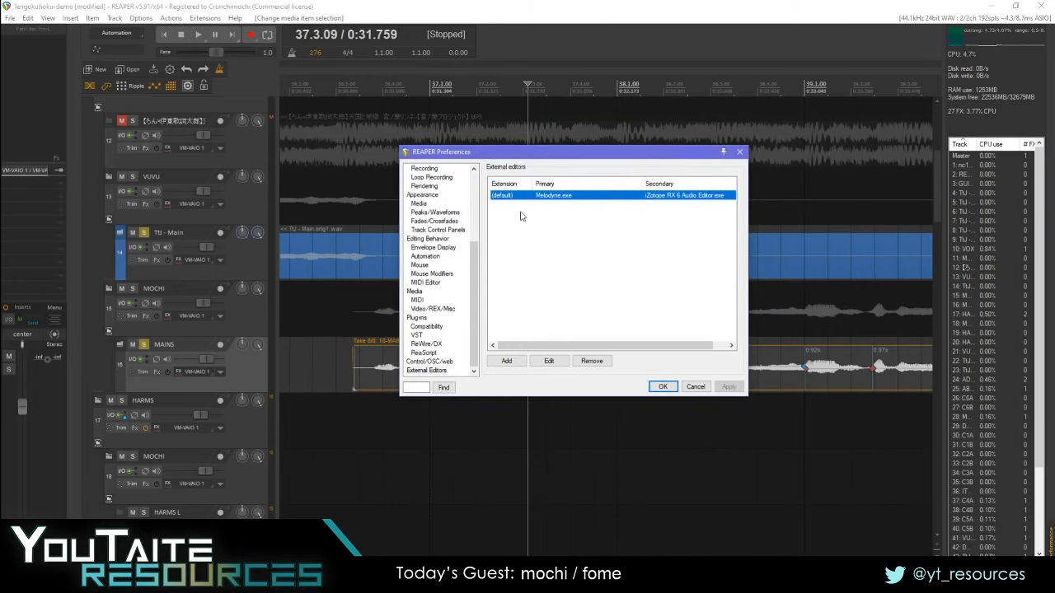
- Inspect the full Melodyne primary and iZotope RX 6 secondary editor paths in the default entry's configuration, leaving without changes
left_click(544, 366)
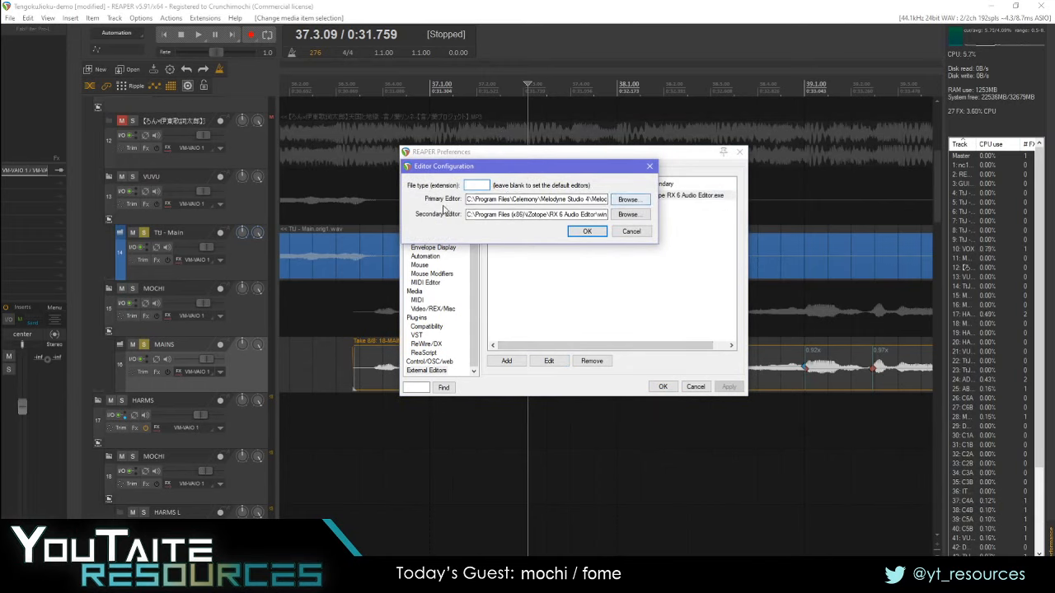
left_click_drag(588, 200, 702, 206)
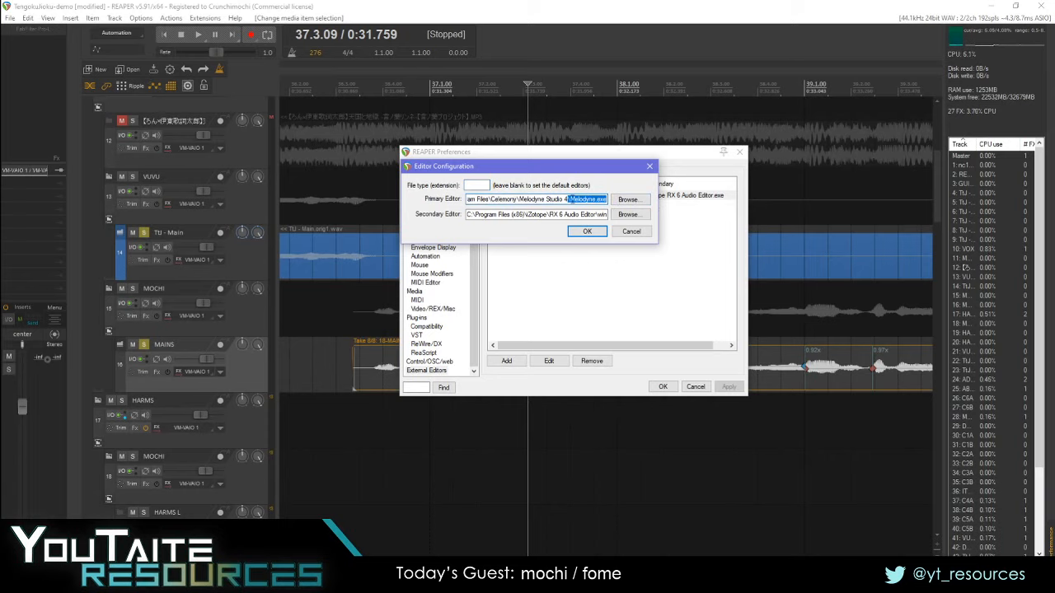
left_click(576, 199)
key("Tab")
key("Tab")
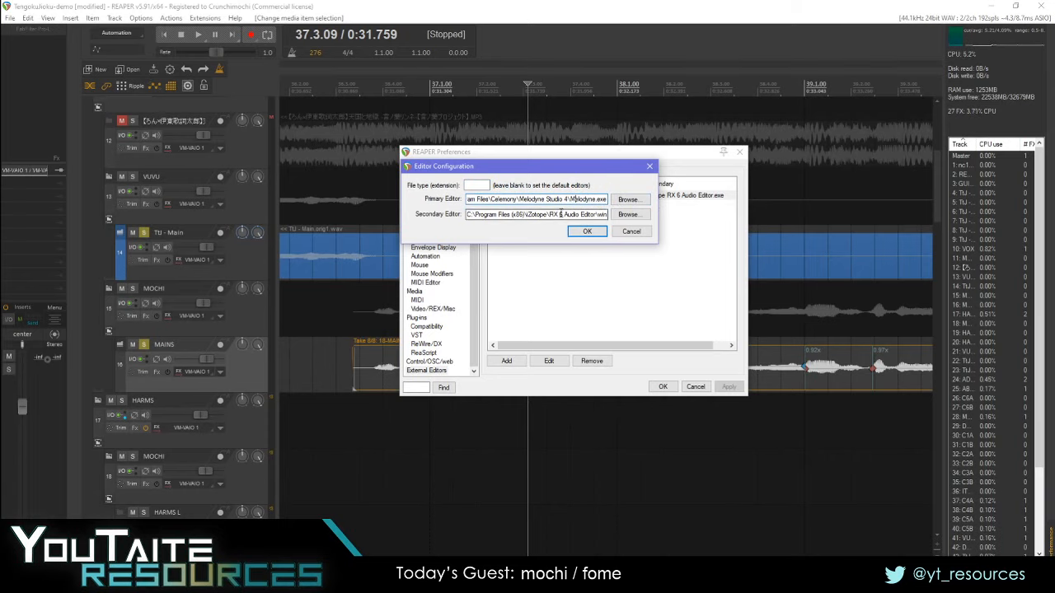
left_click(562, 216)
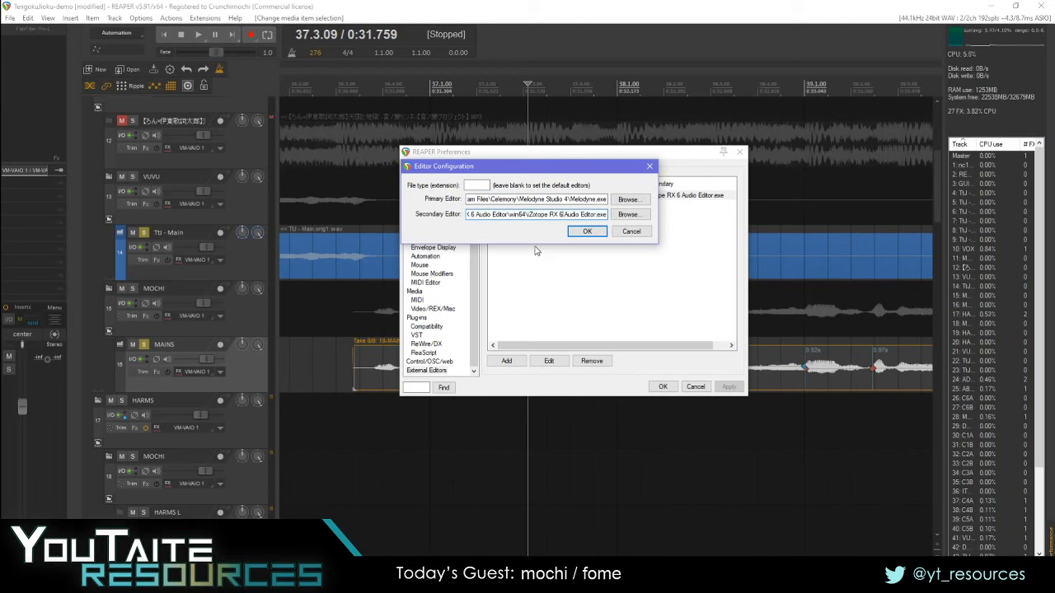
left_click(627, 232)
left_click(631, 232)
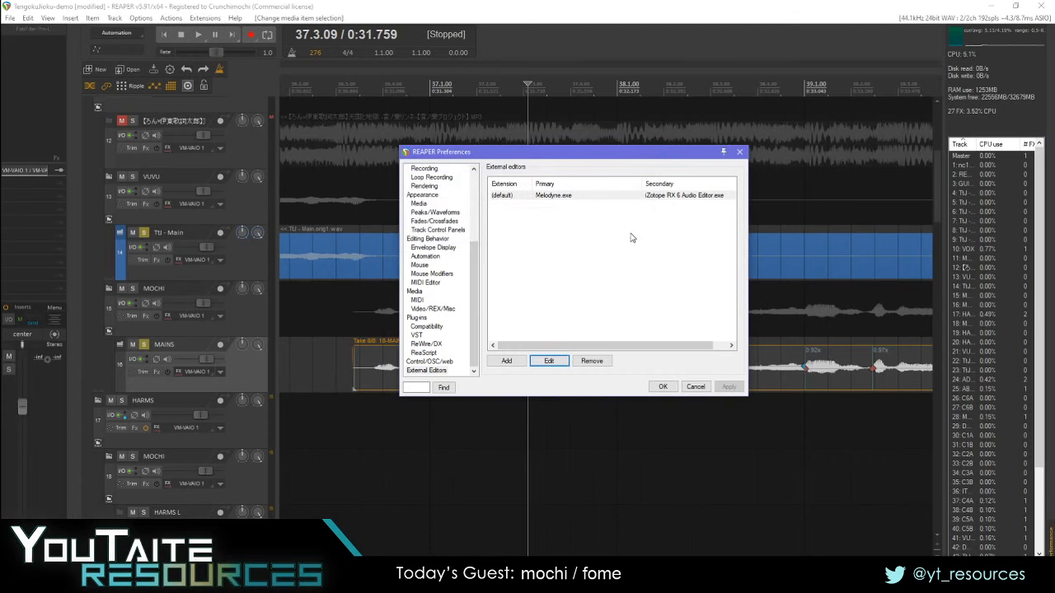
- Close the preferences and play back the first MAINS clip from its beginning
left_click(664, 388)
left_click(507, 357)
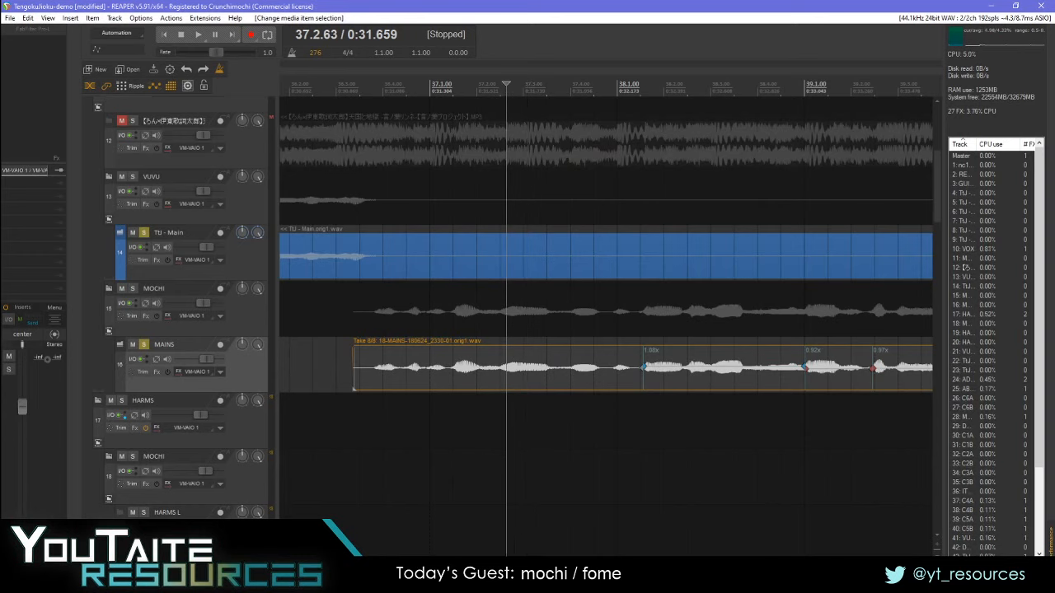
scroll(636, 424, "down", 5)
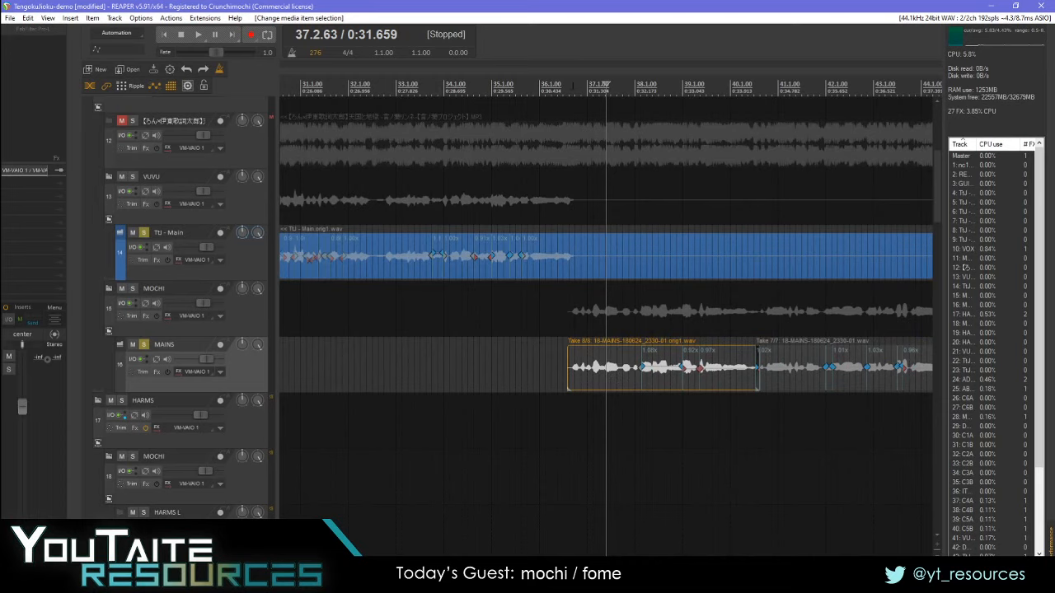
left_click(573, 86)
key("space")
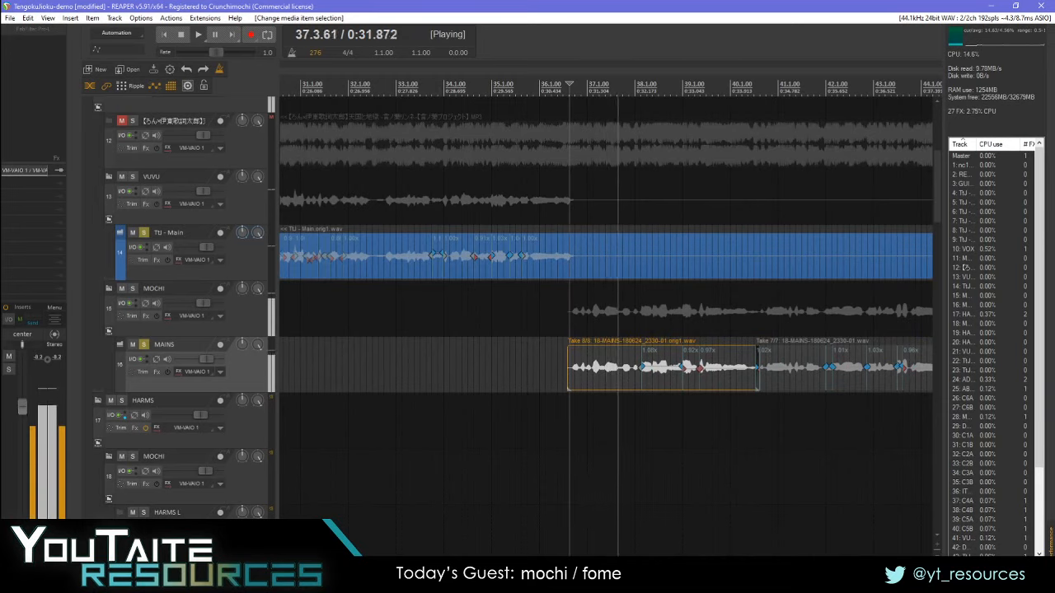
scroll(606, 330, "right", 3)
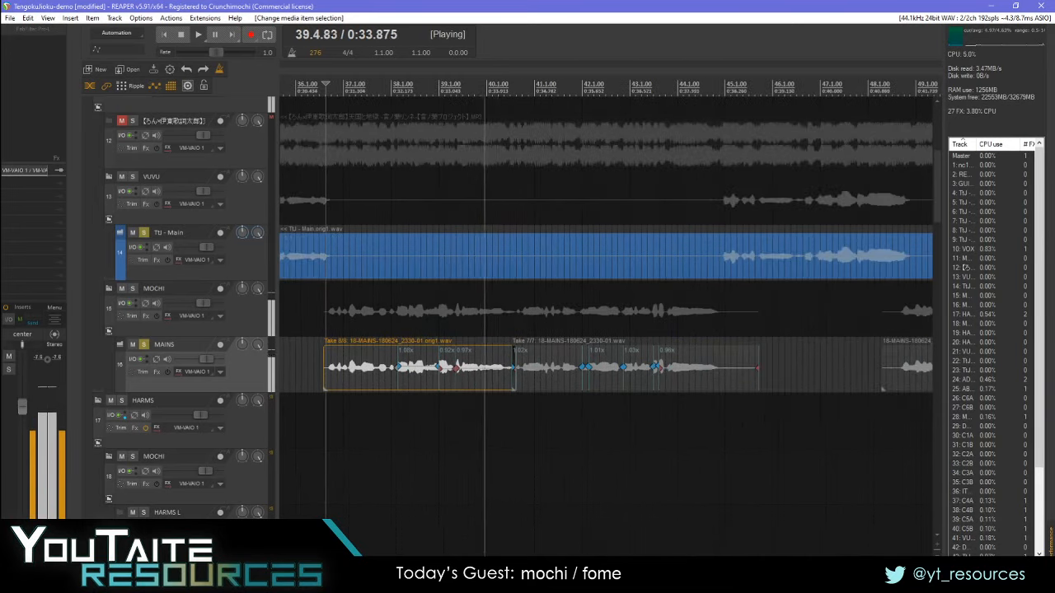
key("space")
- Open the first MAINS clip itself, not a copy, in the Melodyne.exe external editor
left_click(497, 361)
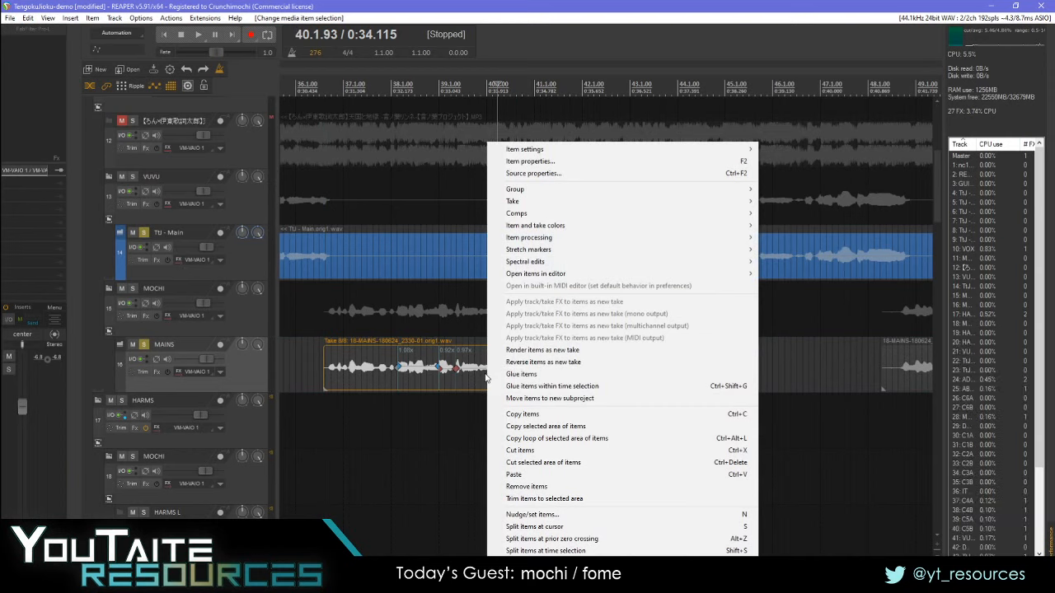
mouse_move(552, 279)
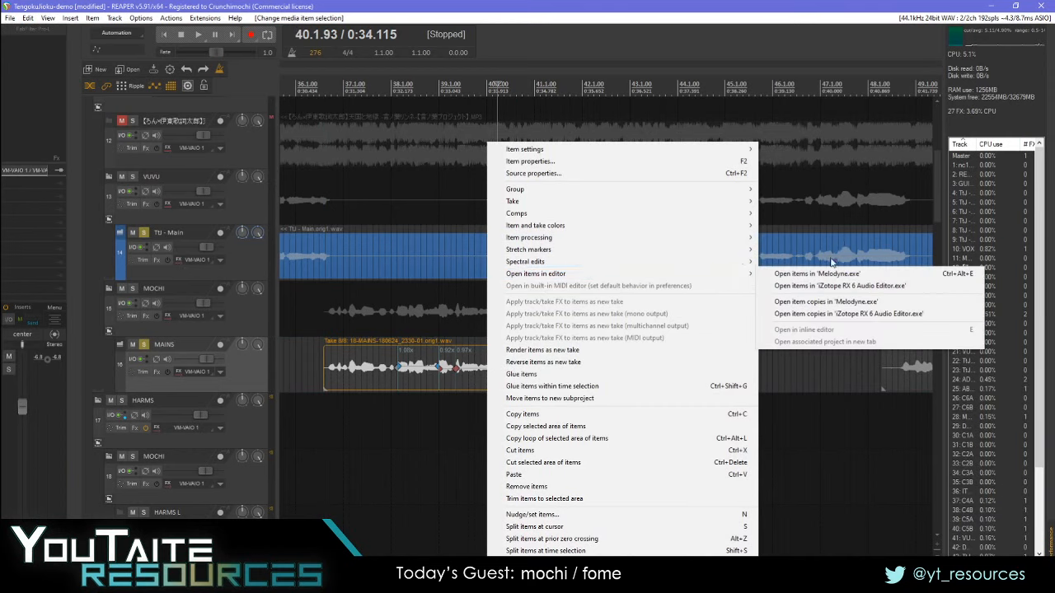
left_click(791, 278)
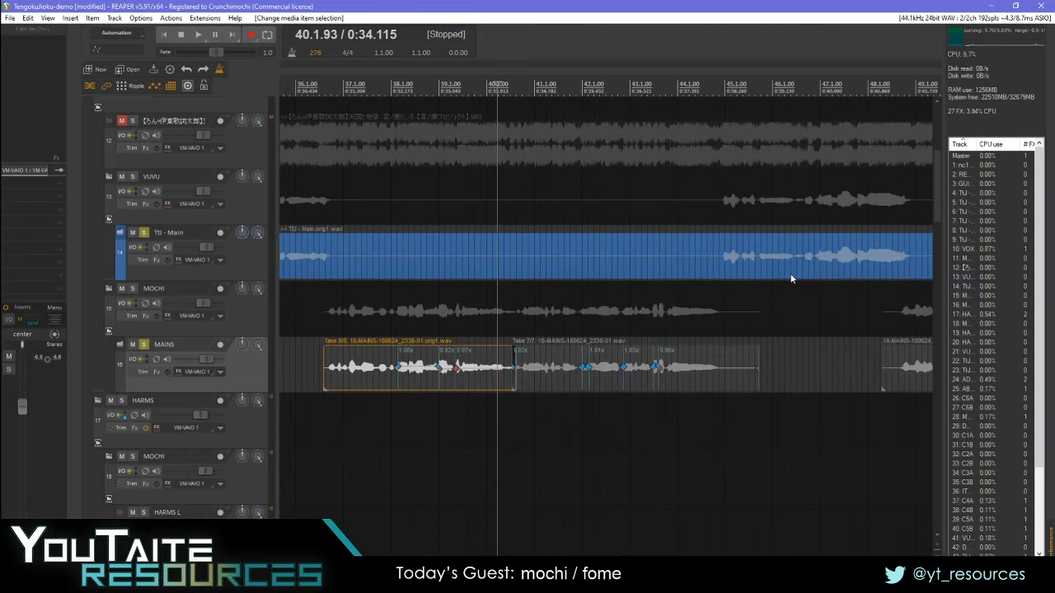
- View the external editor options for the MAINS clip again, then switch to Melodyne and maximize its window
right_click(475, 360)
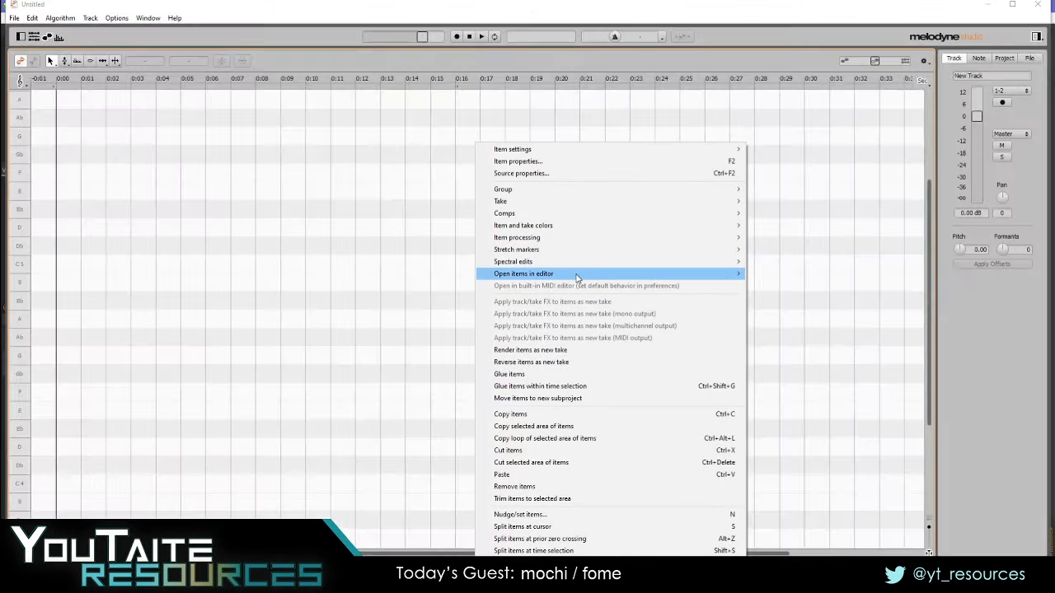
mouse_move(577, 278)
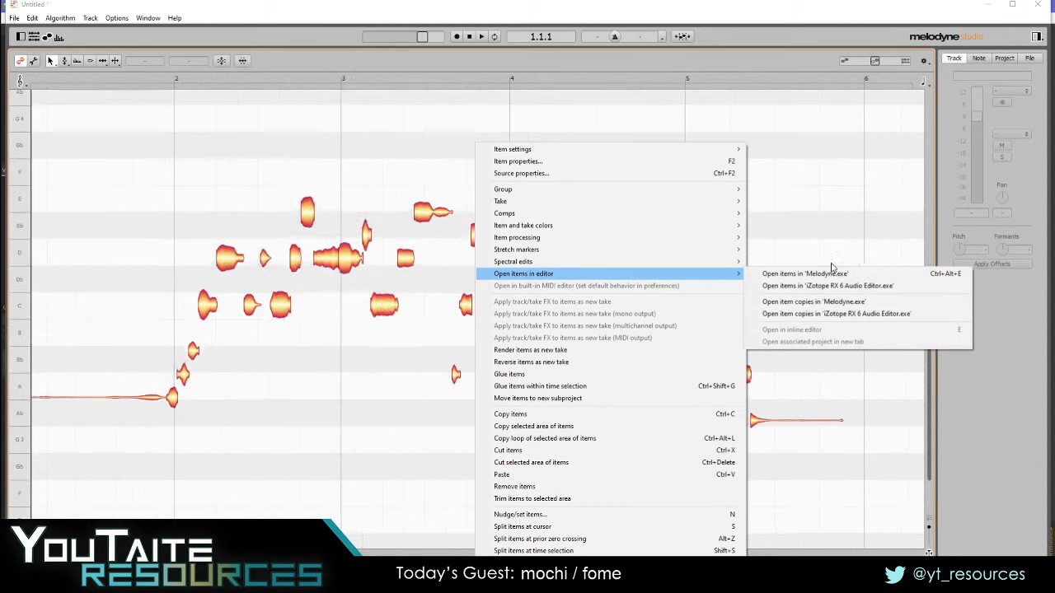
left_click(213, 20)
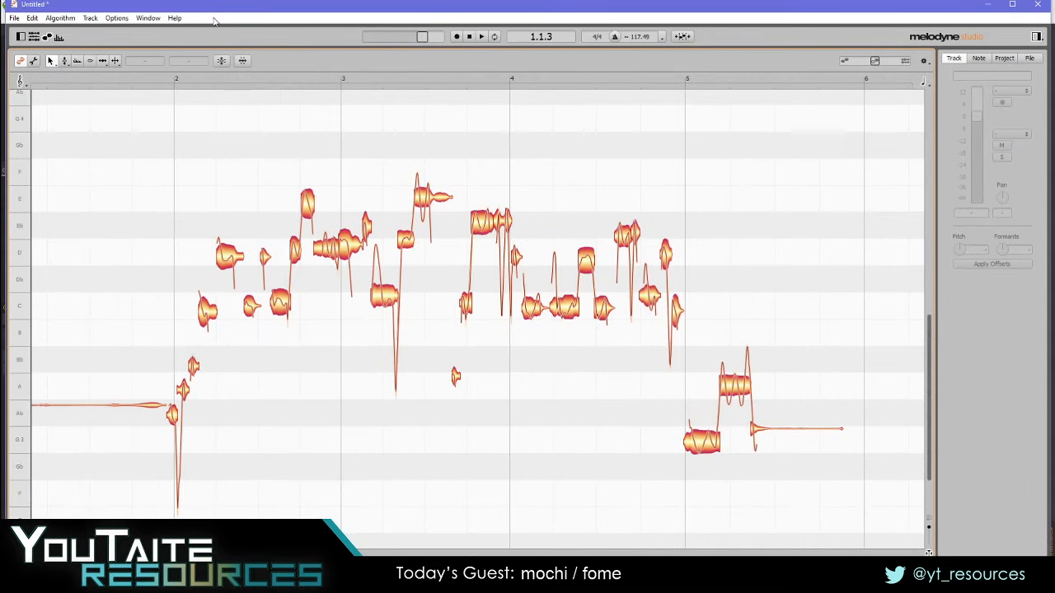
key("alt+Tab")
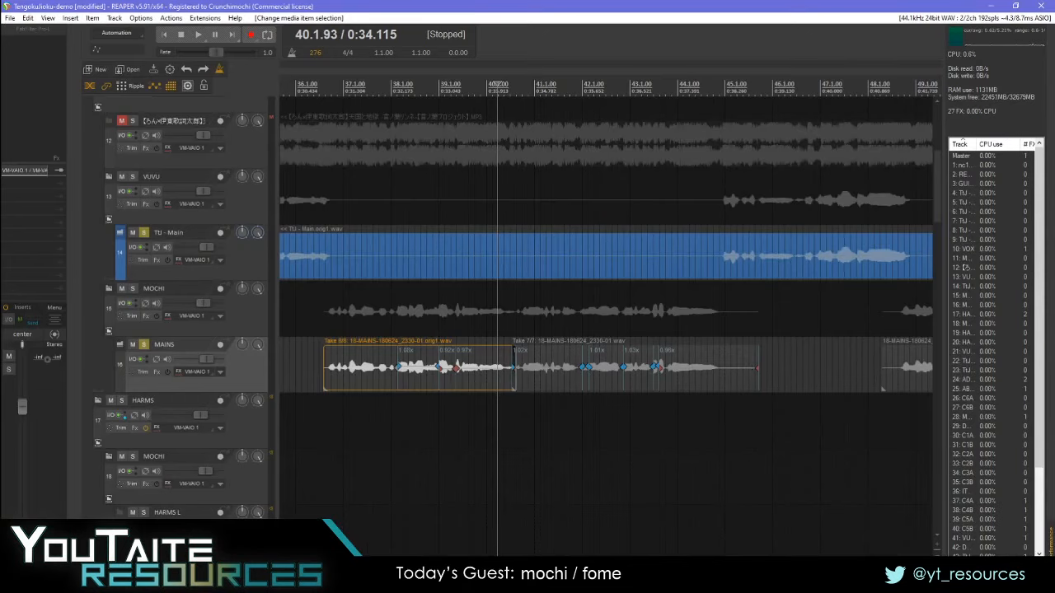
key("alt+Tab")
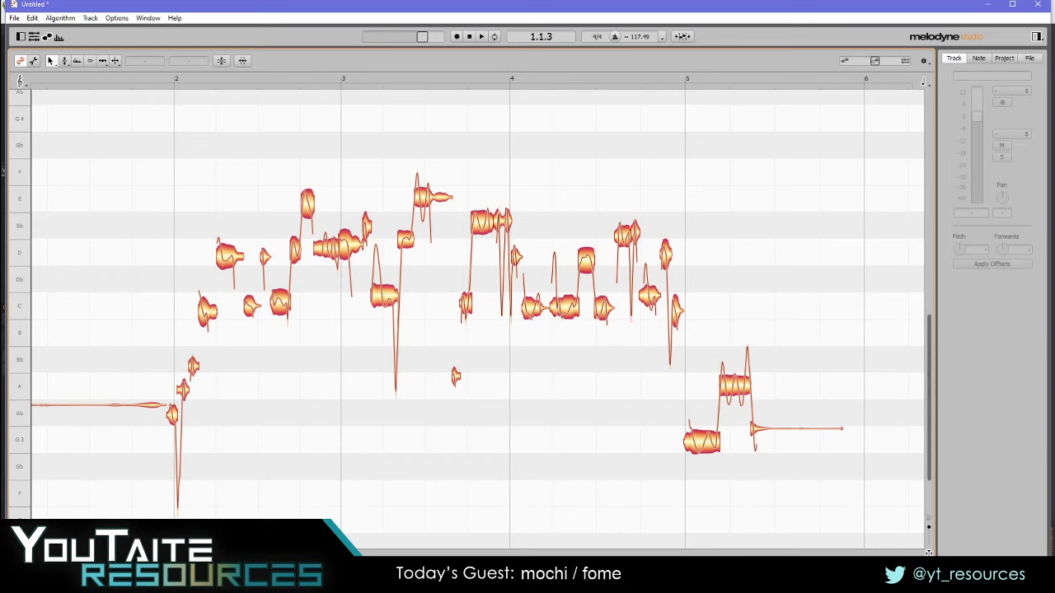
double_click(327, 9)
- View the User Interface page of Melodyne's preferences, then close it without changes
left_click(112, 17)
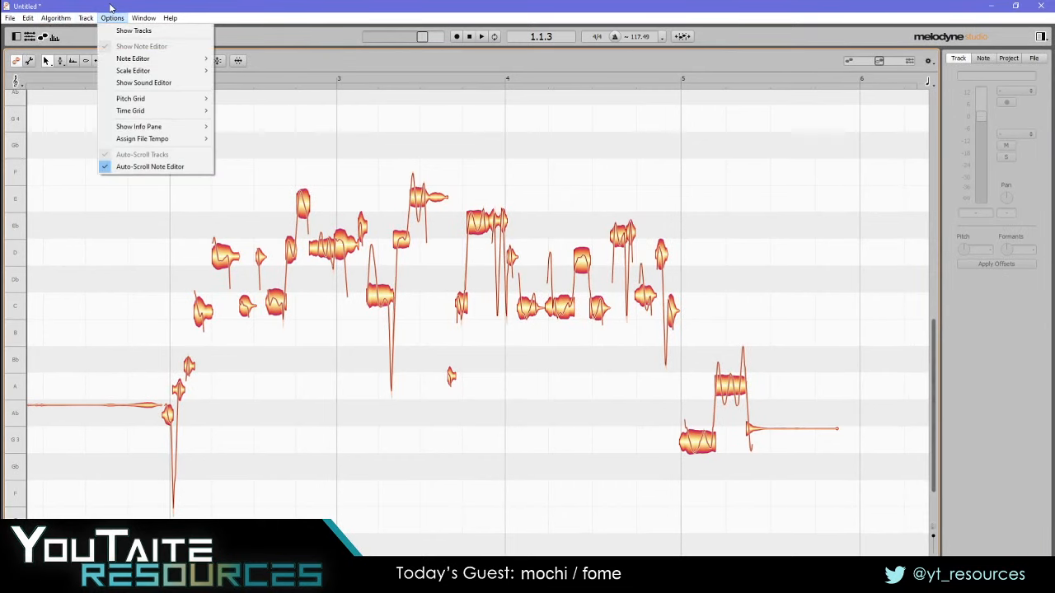
mouse_move(56, 18)
mouse_move(10, 18)
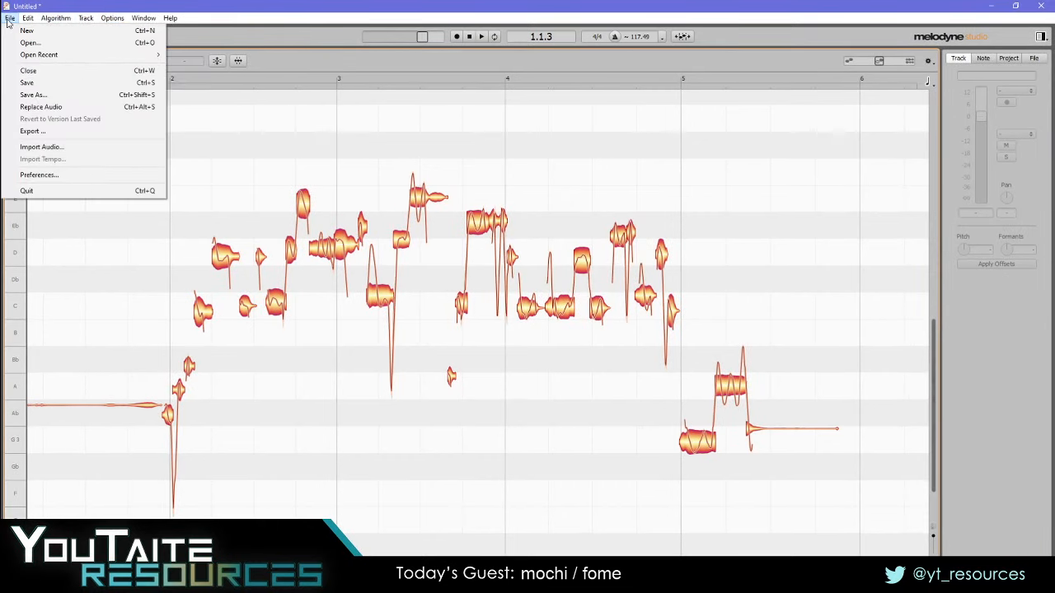
left_click(48, 174)
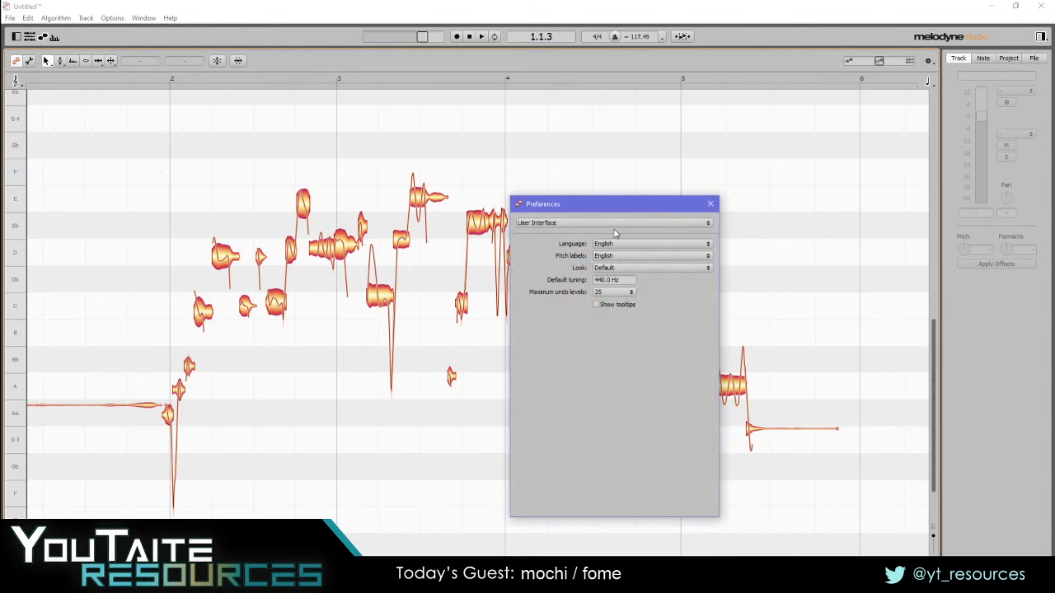
left_click(710, 204)
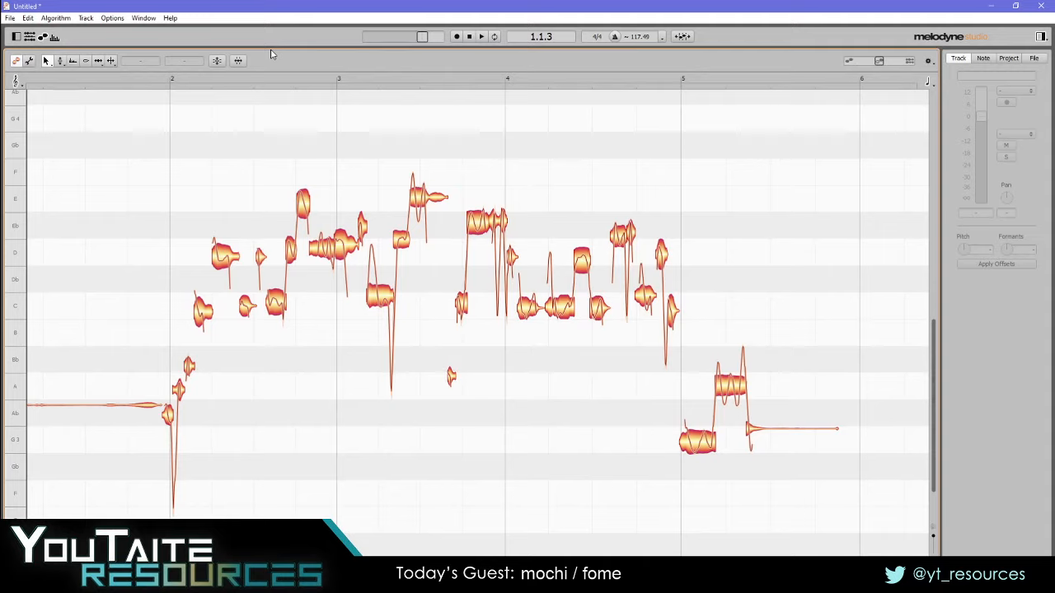
- Save the Melodyne project as 18-MAINS-180624_2330-01.orig1.mpd in the Tengoku to Jigoku folder inside Duet
left_click(10, 17)
left_click(11, 15)
left_click(11, 14)
left_click(33, 85)
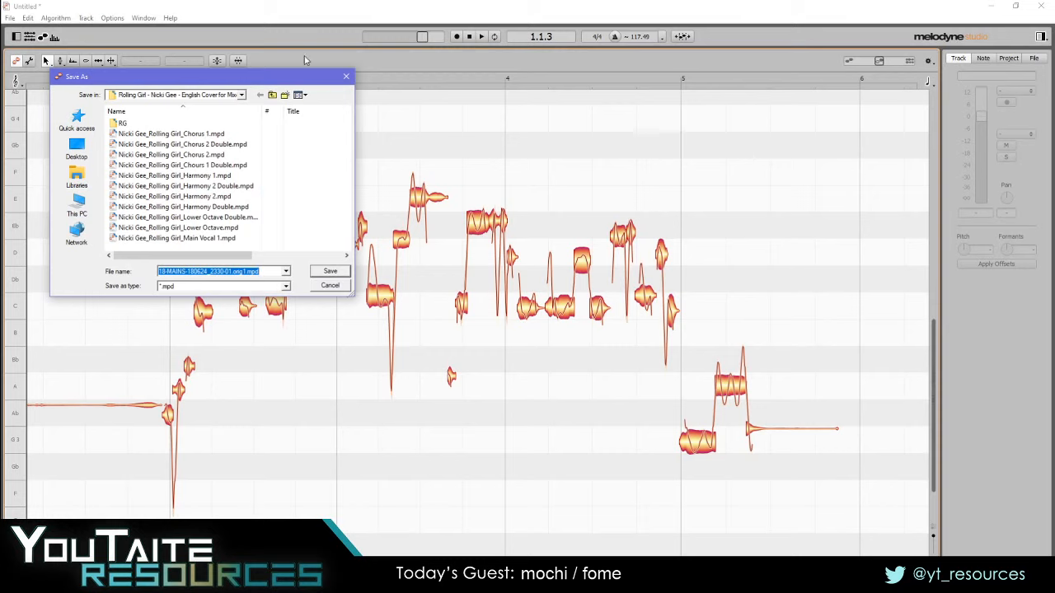
left_click(273, 96)
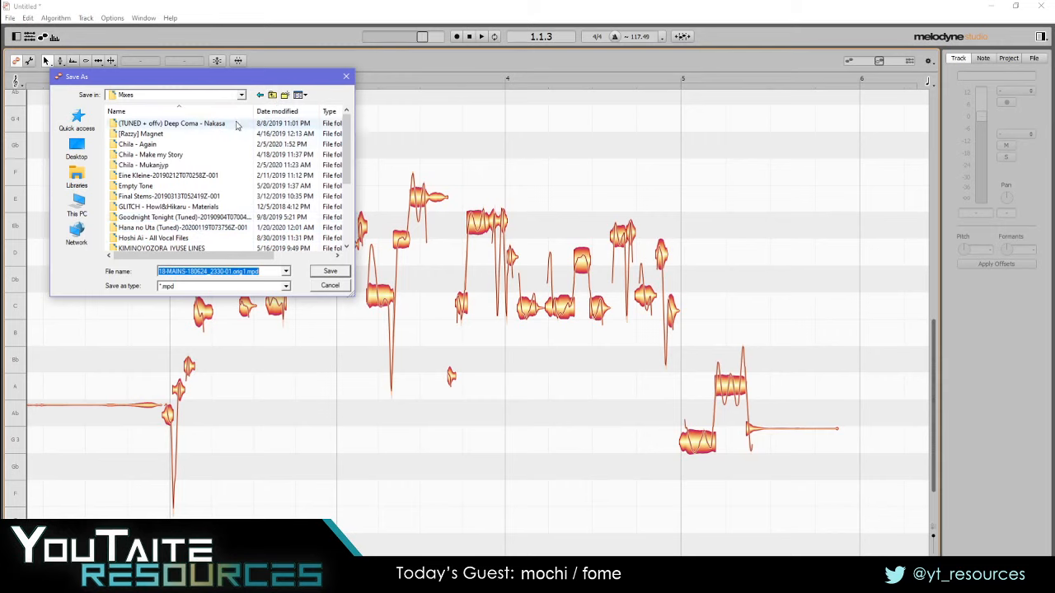
left_click(273, 95)
double_click(132, 144)
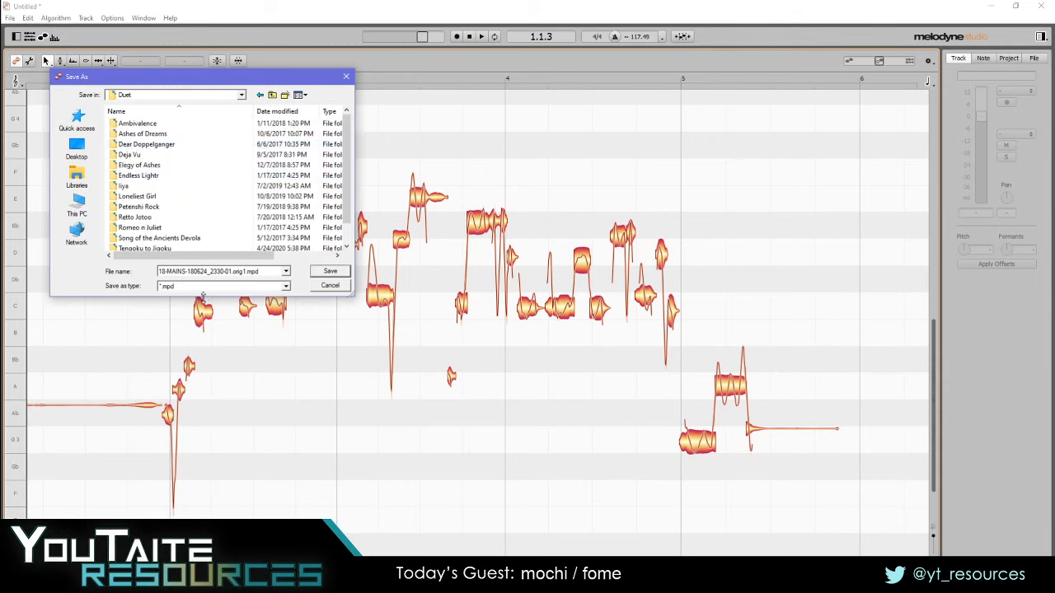
scroll(154, 161, "down", 1)
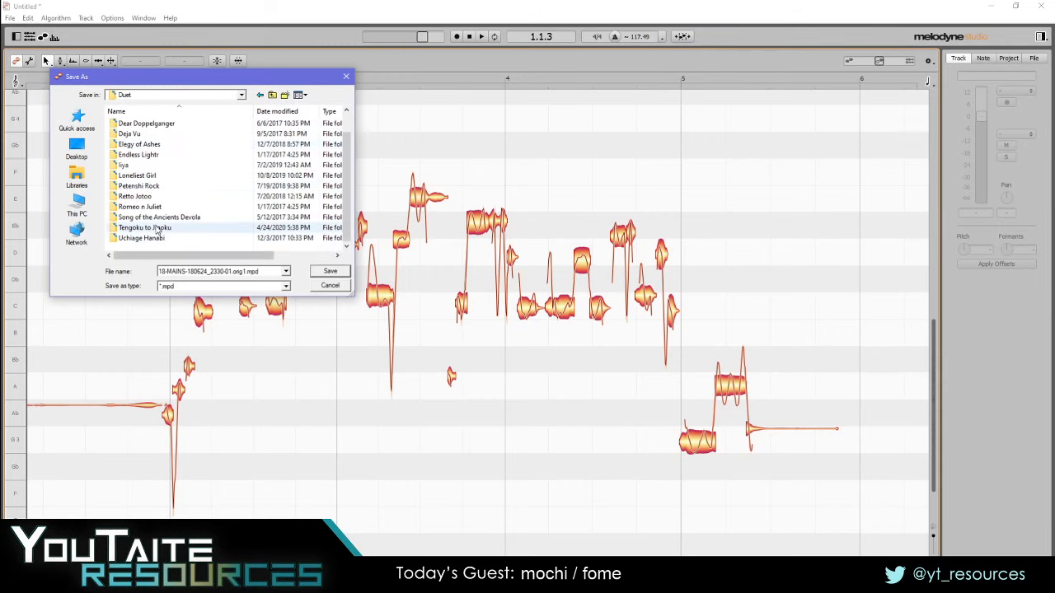
double_click(162, 235)
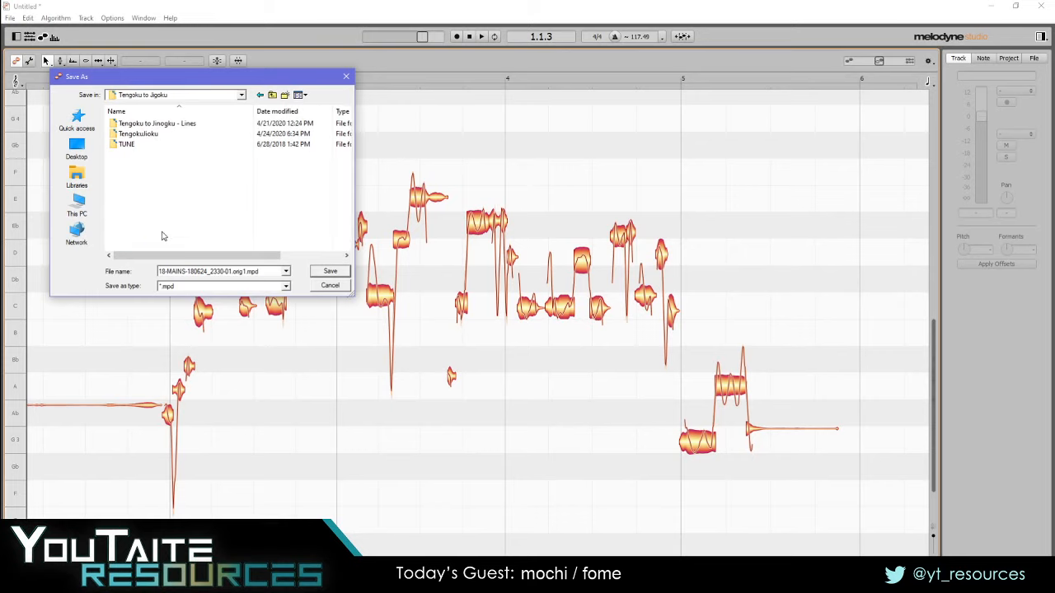
left_click(329, 272)
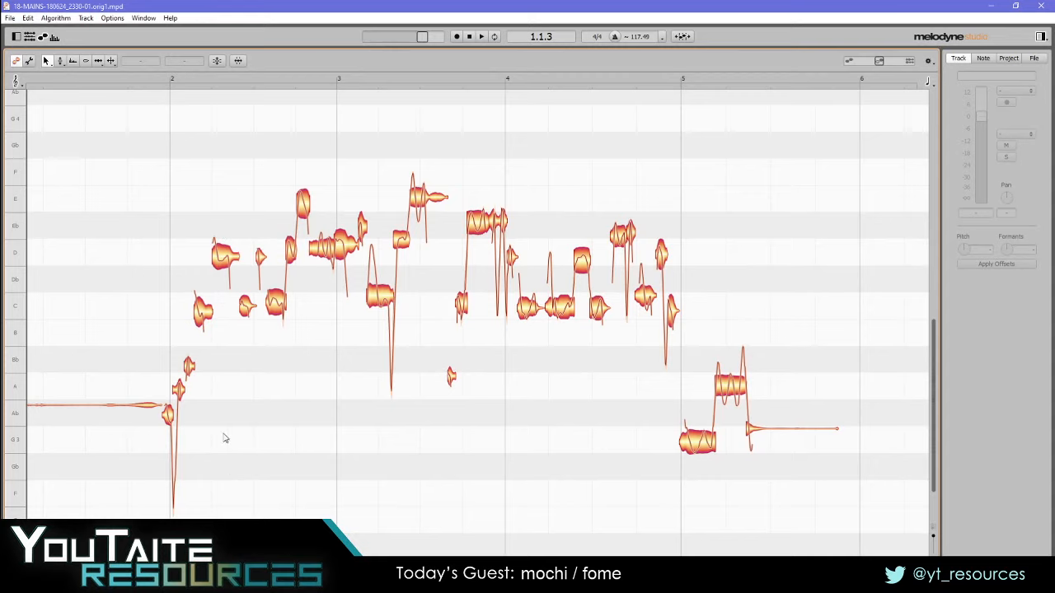
- Examine the editing tools offered for the C 4 note shortly after bar 2 and activate the Note Separation tool
left_click(189, 364)
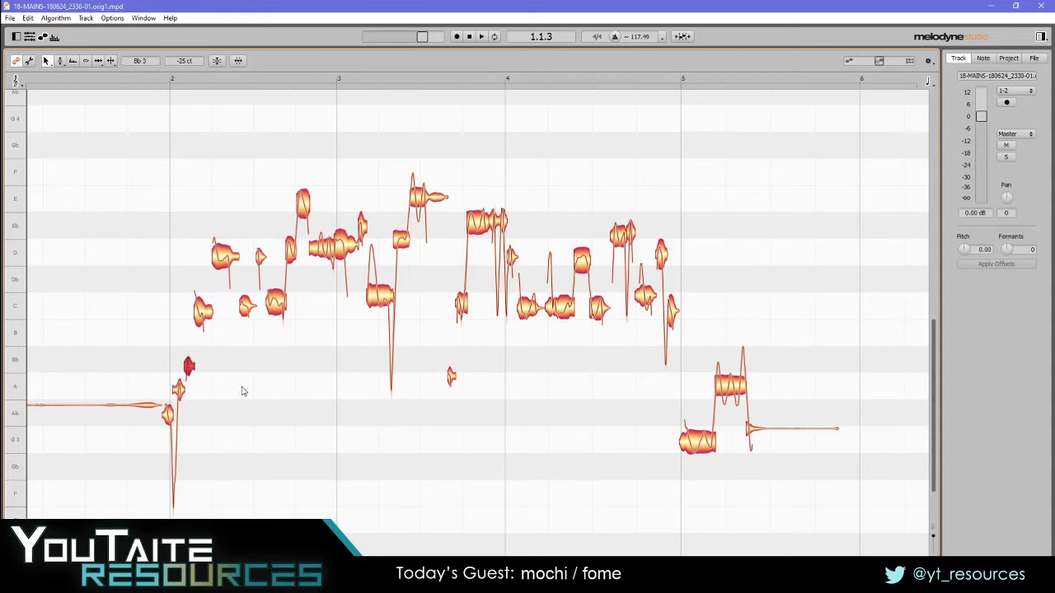
right_click(198, 307)
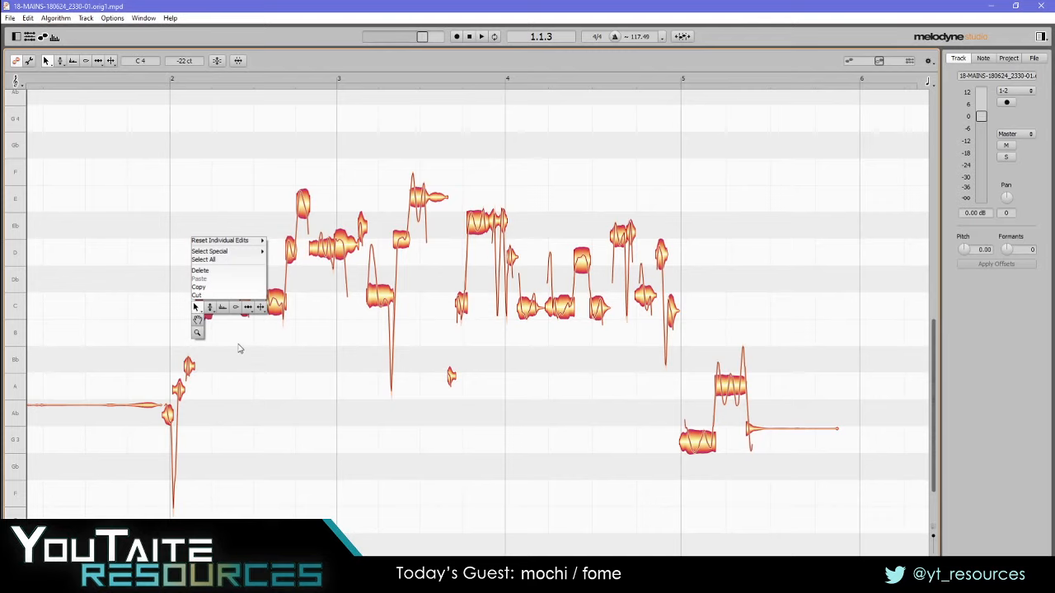
mouse_move(257, 247)
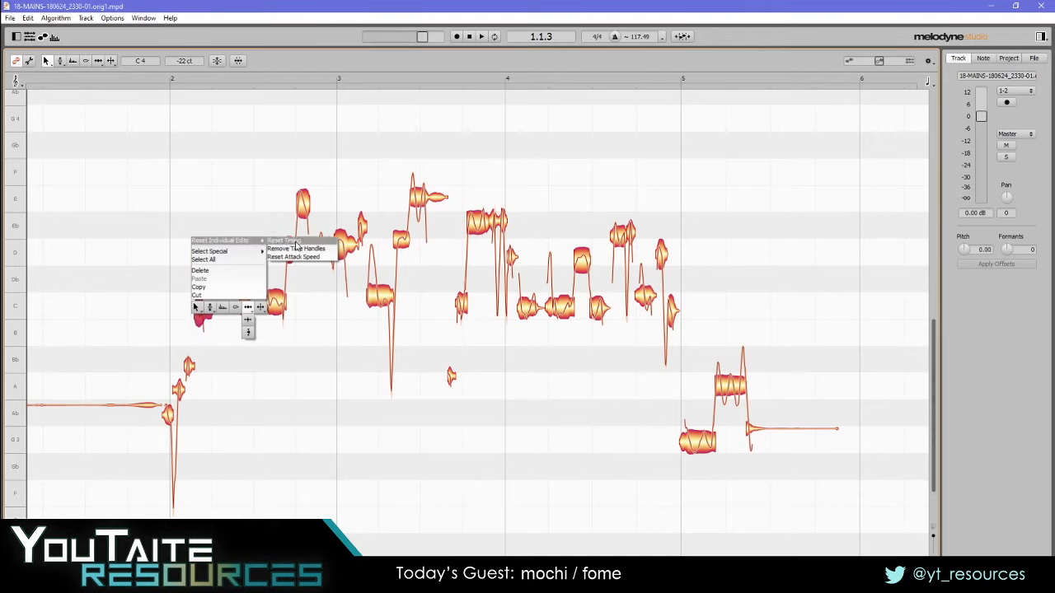
left_click(263, 311)
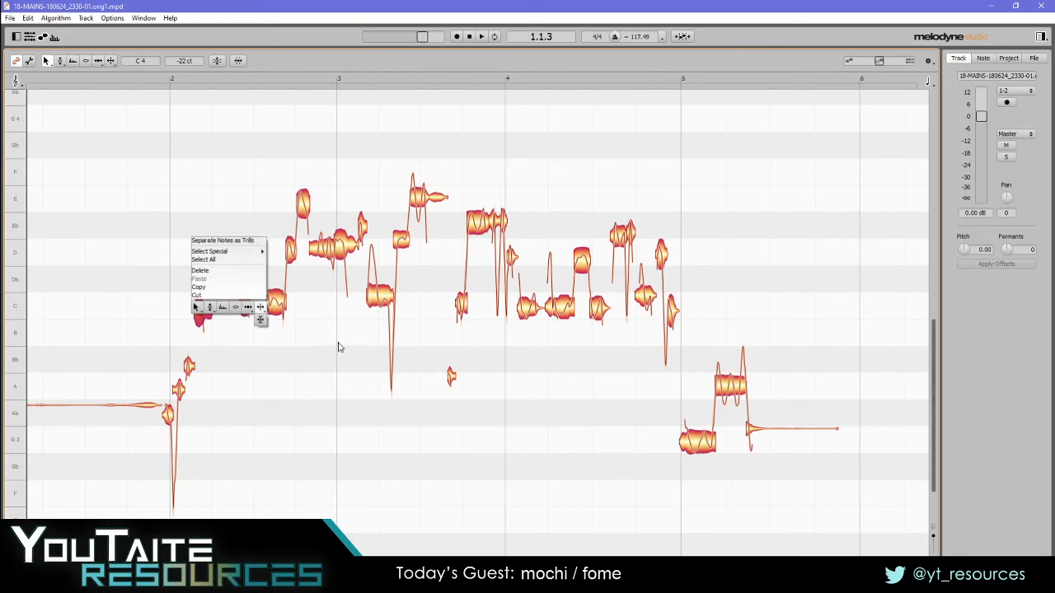
left_click(310, 372)
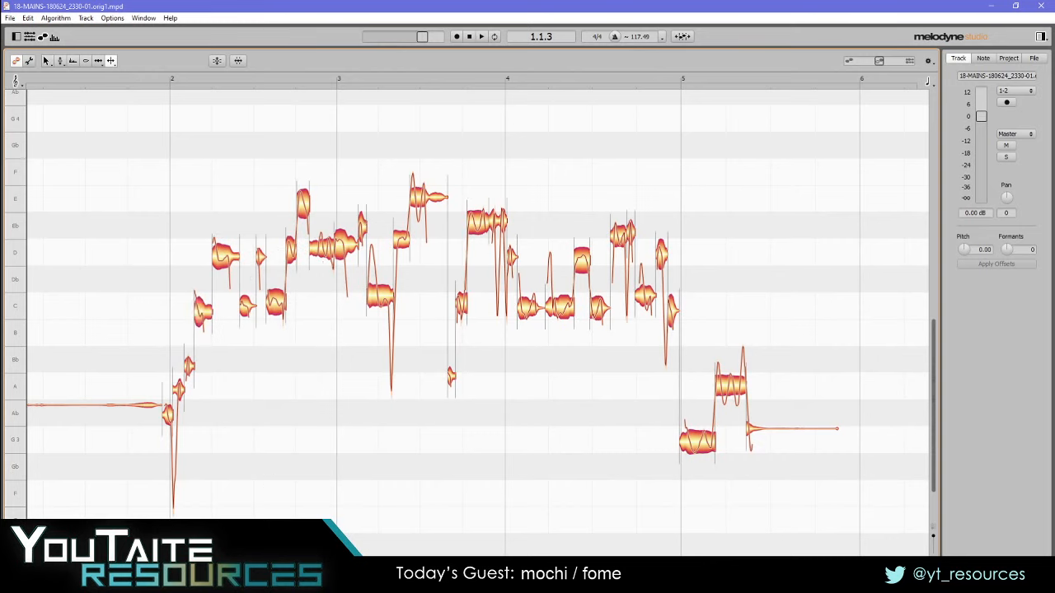
- Preview the tool choices on the early notes, select the D 4 note after bar 2, and switch to the Pitch tool
left_click(170, 416)
right_click(171, 417)
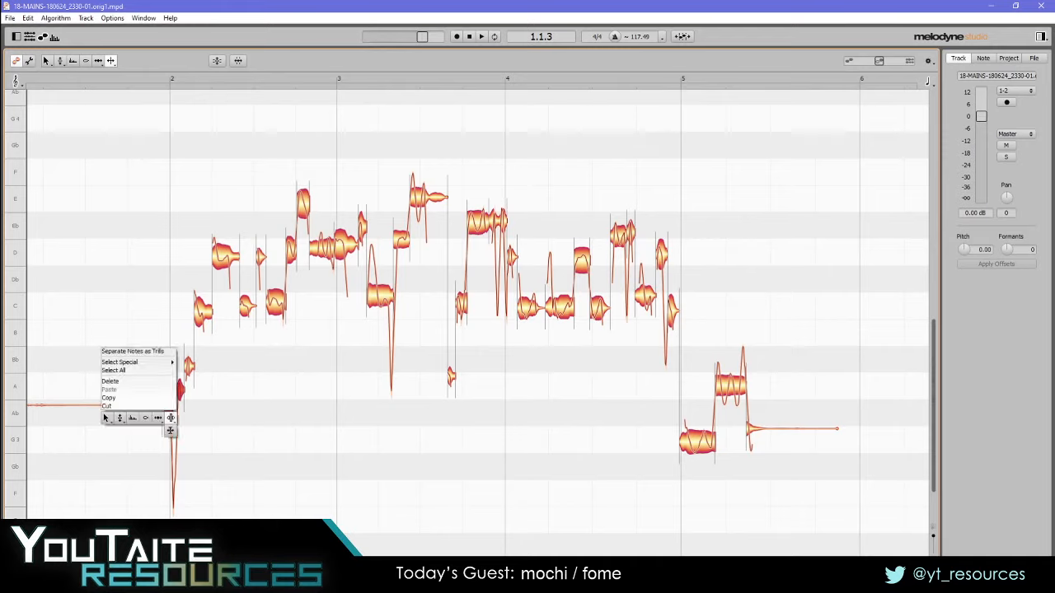
left_click(252, 415)
left_click(227, 248)
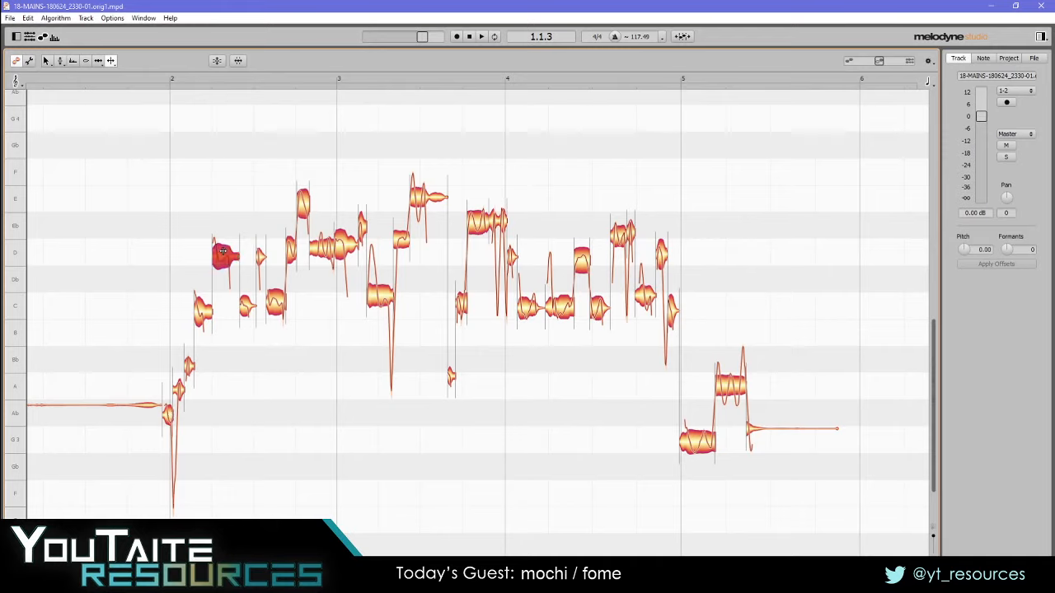
left_click(61, 66)
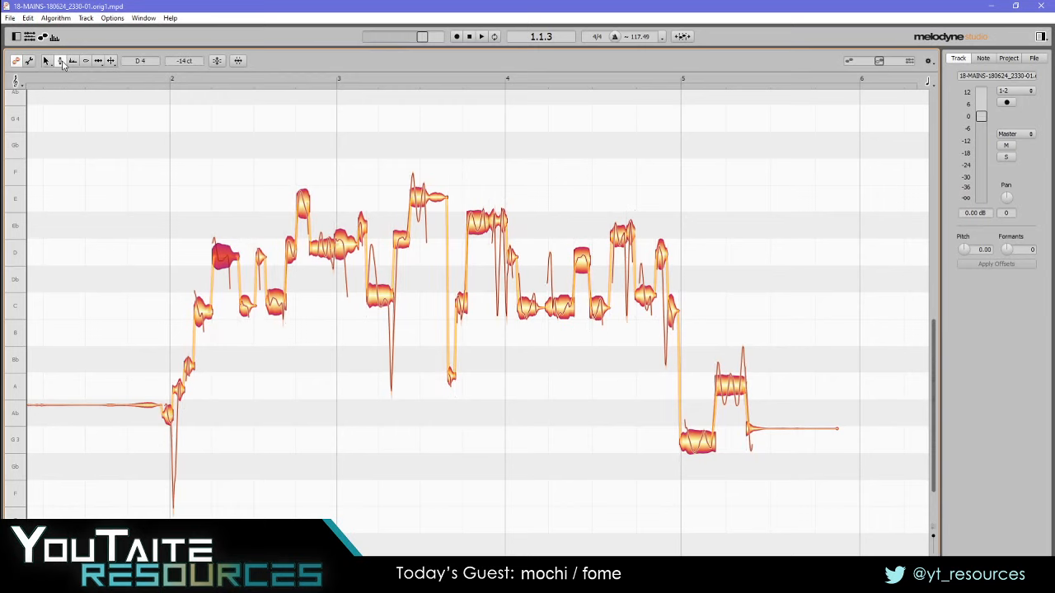
left_click(281, 398)
right_click(223, 263)
left_click(221, 262)
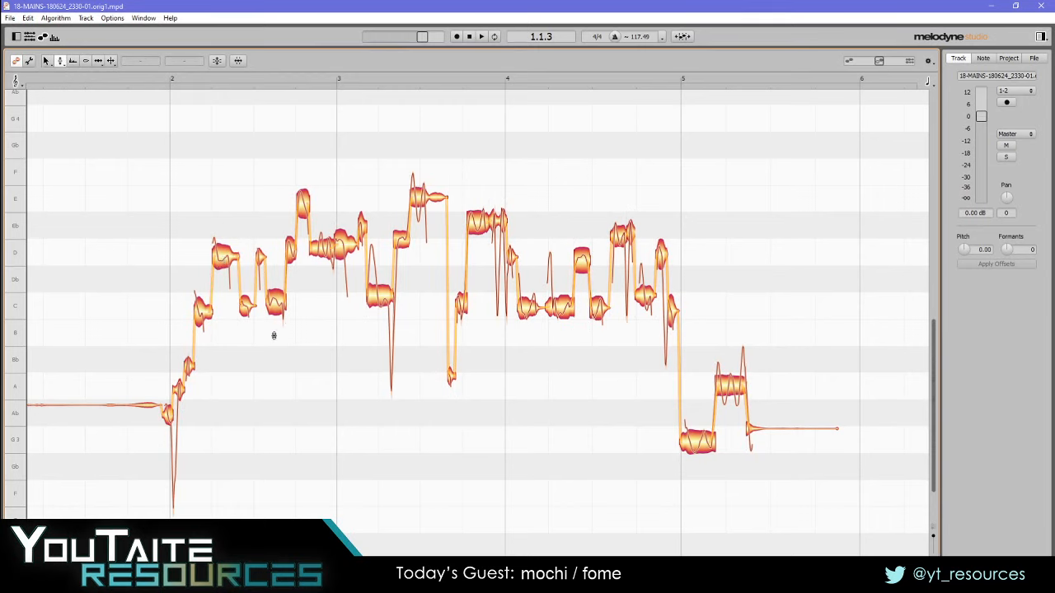
- Examine the note editing tools, activate the Timing tool, and view the Correct Pitch and Quantize Time dialogs without applying either
right_click(230, 260)
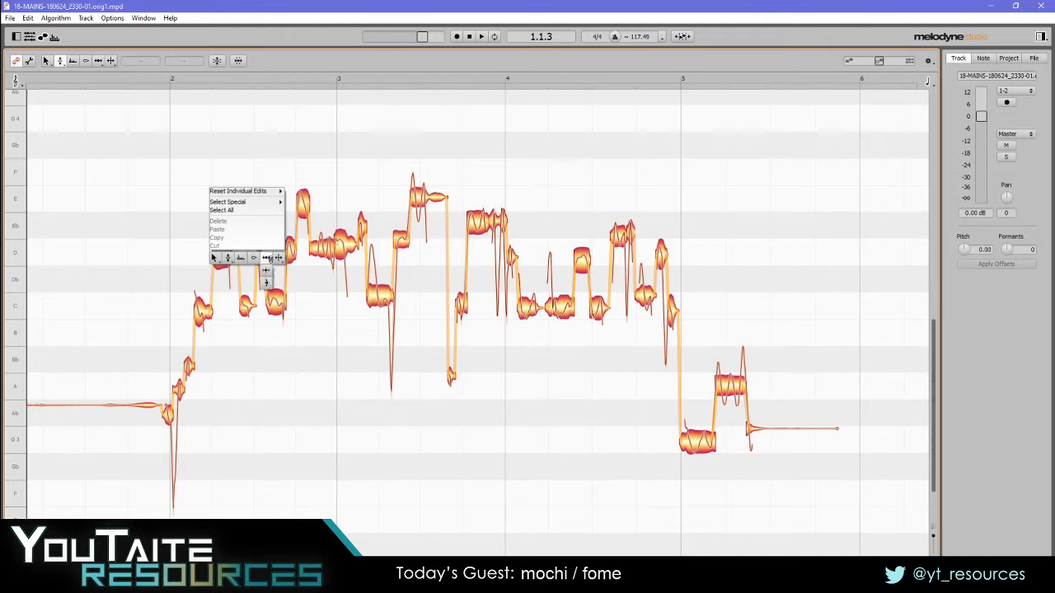
mouse_move(268, 258)
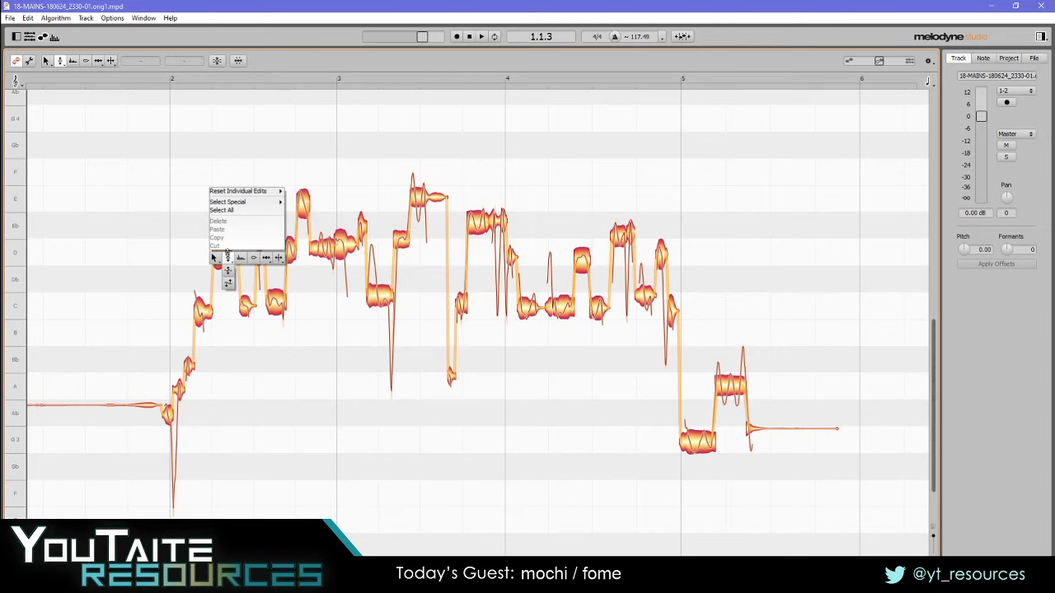
left_click(320, 463)
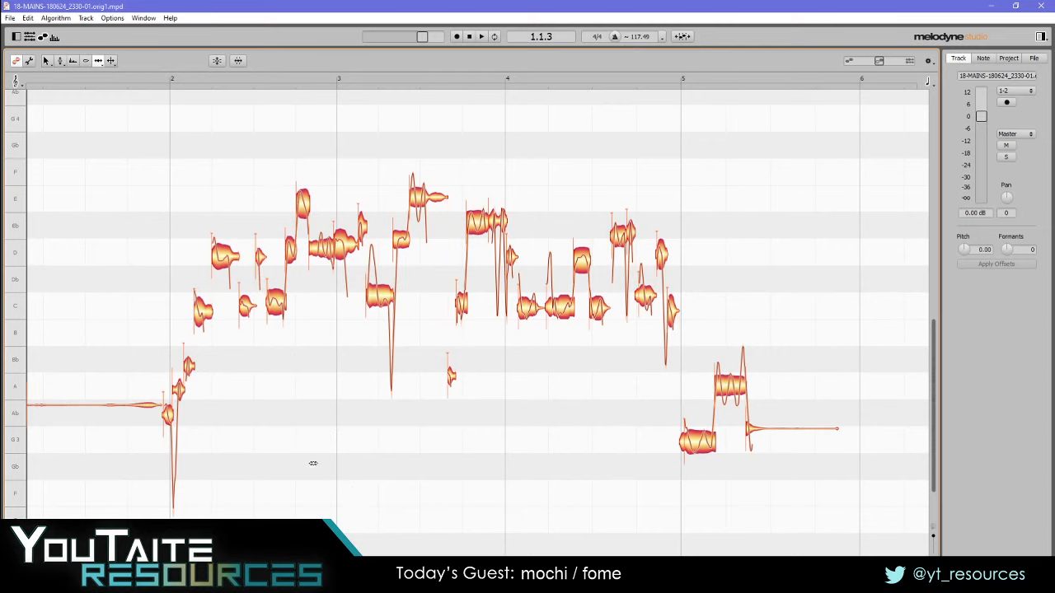
left_click(217, 63)
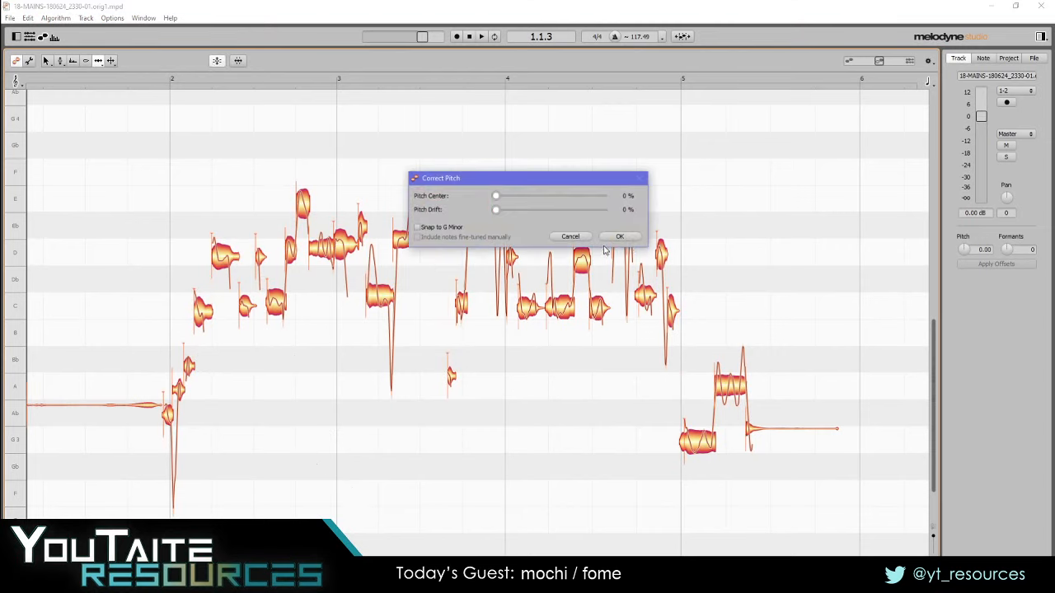
left_click(571, 237)
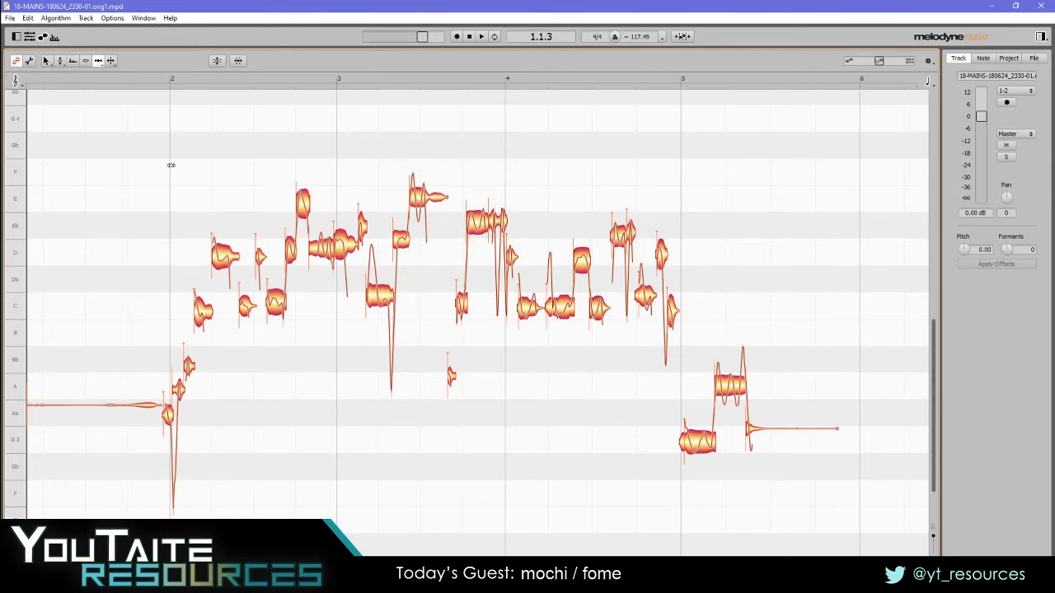
left_click(238, 61)
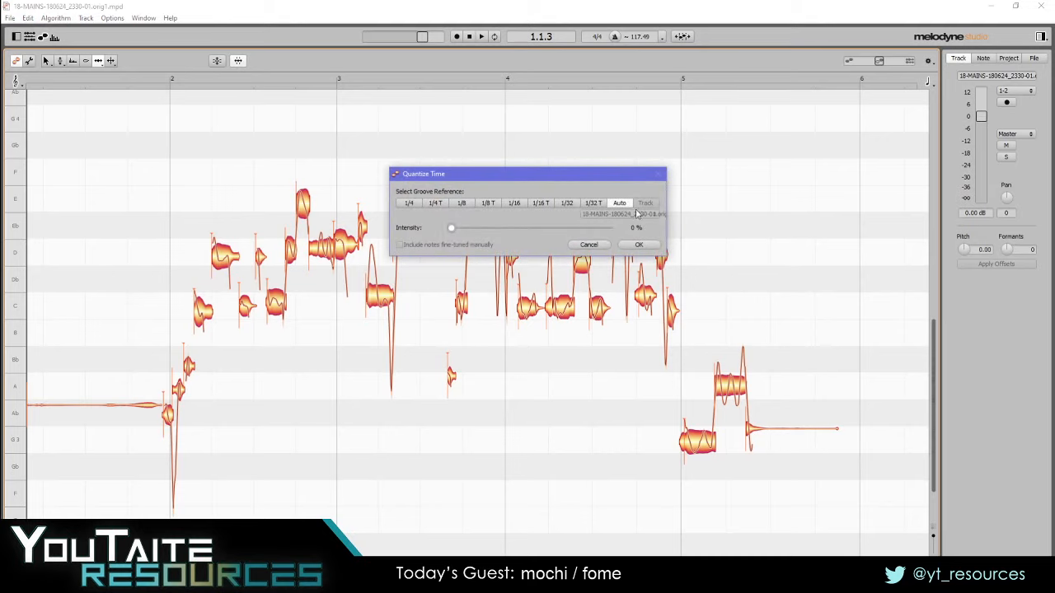
left_click(590, 244)
- Apply Correct Pitch to all notes with the Pitch Center at 100%
left_click(216, 61)
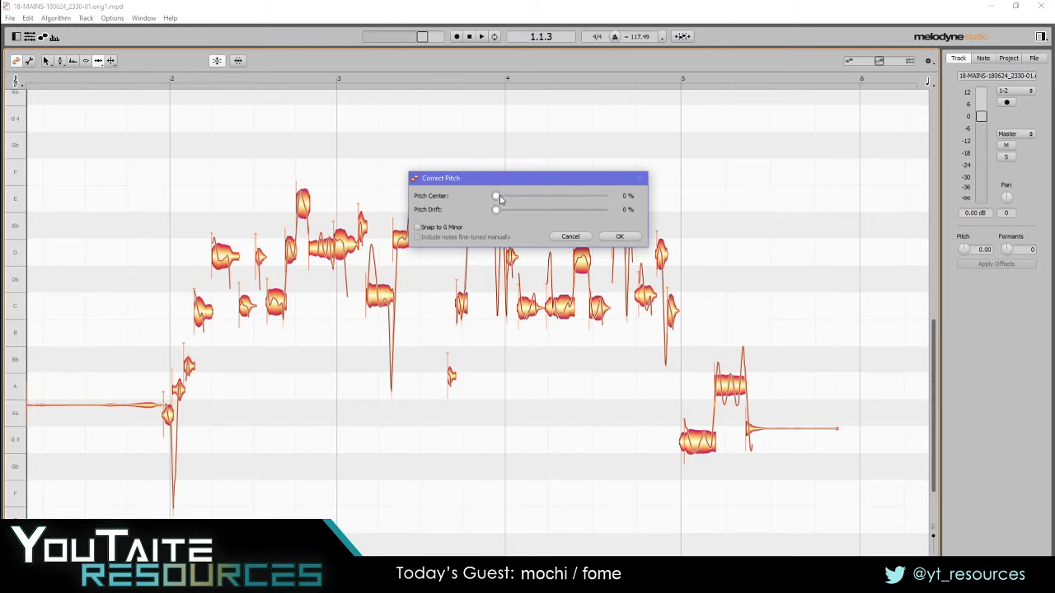
left_click_drag(495, 196, 1054, 171)
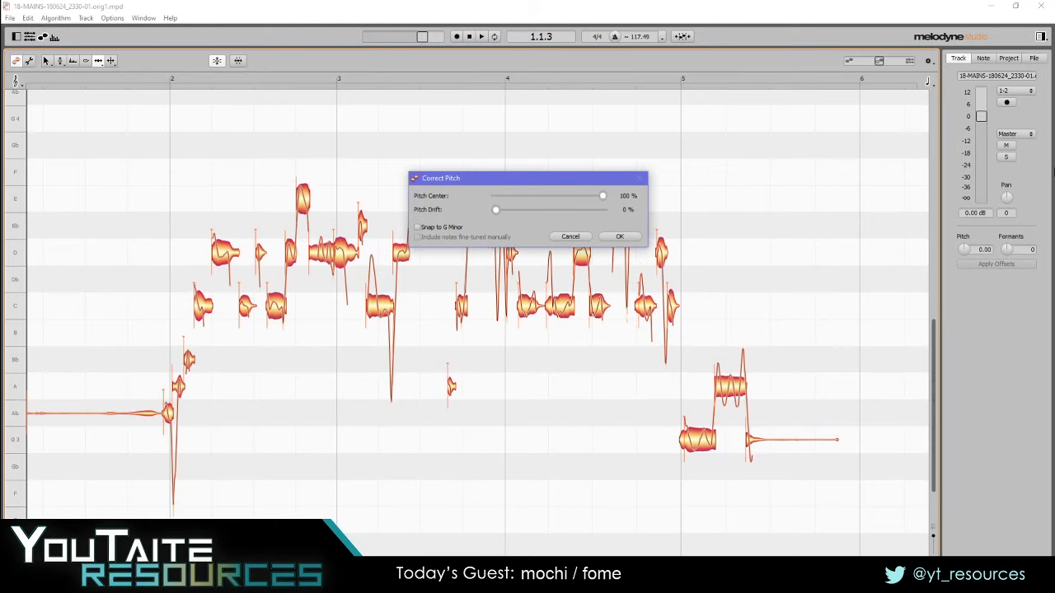
left_click(620, 237)
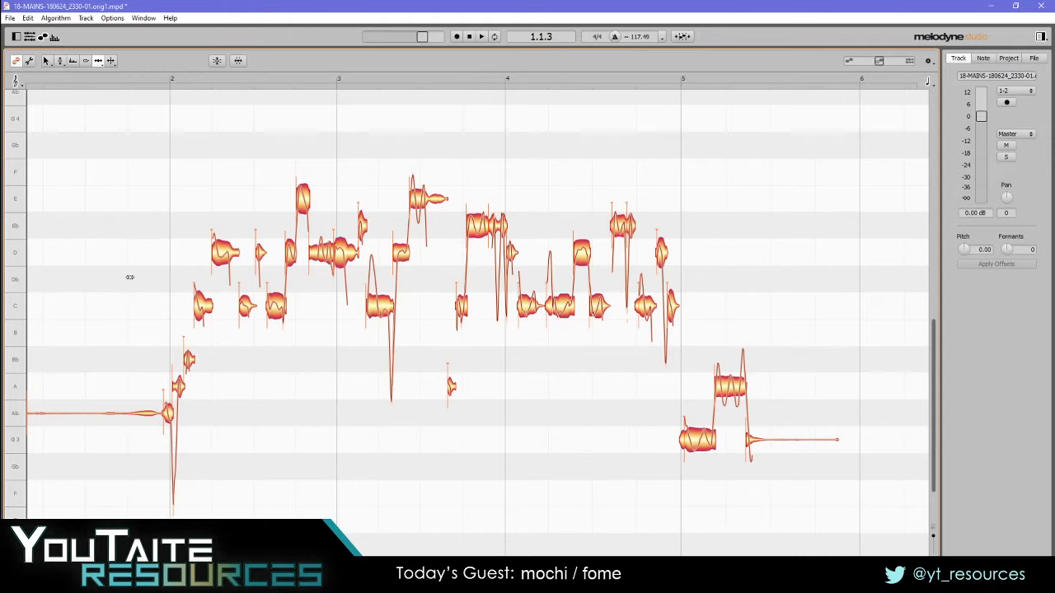
- Review the Correct Pitch settings without changes, activate the Pitch tool, and play the vocal from just before bar 2
left_click(218, 61)
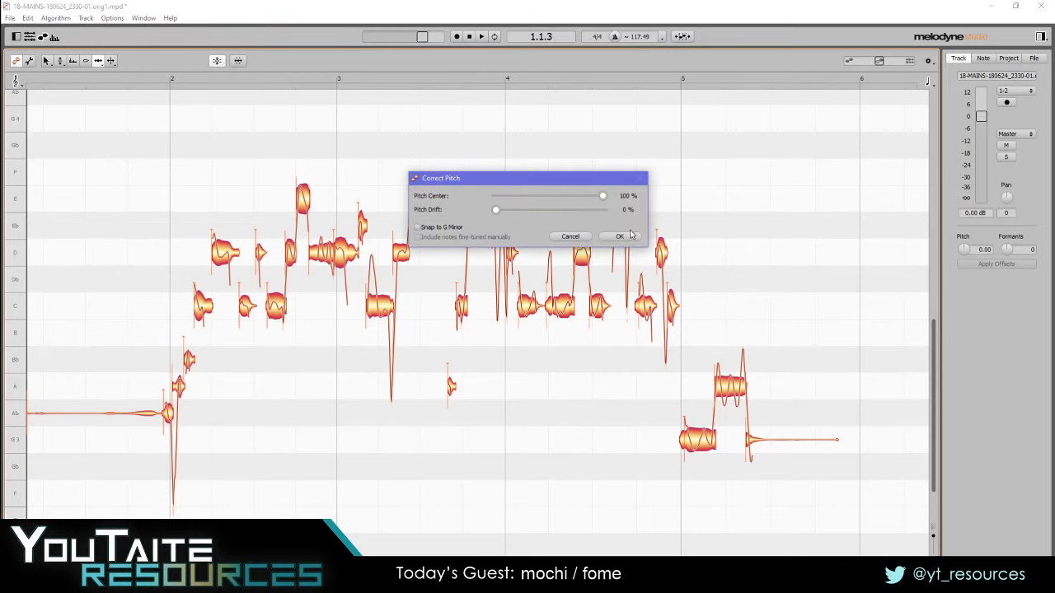
left_click(578, 239)
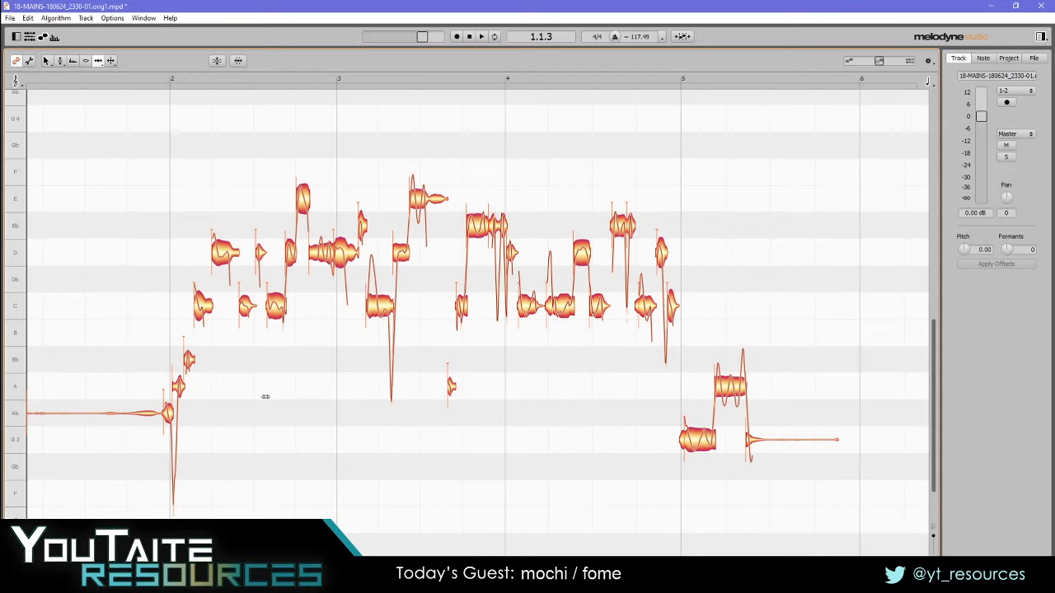
key("F2")
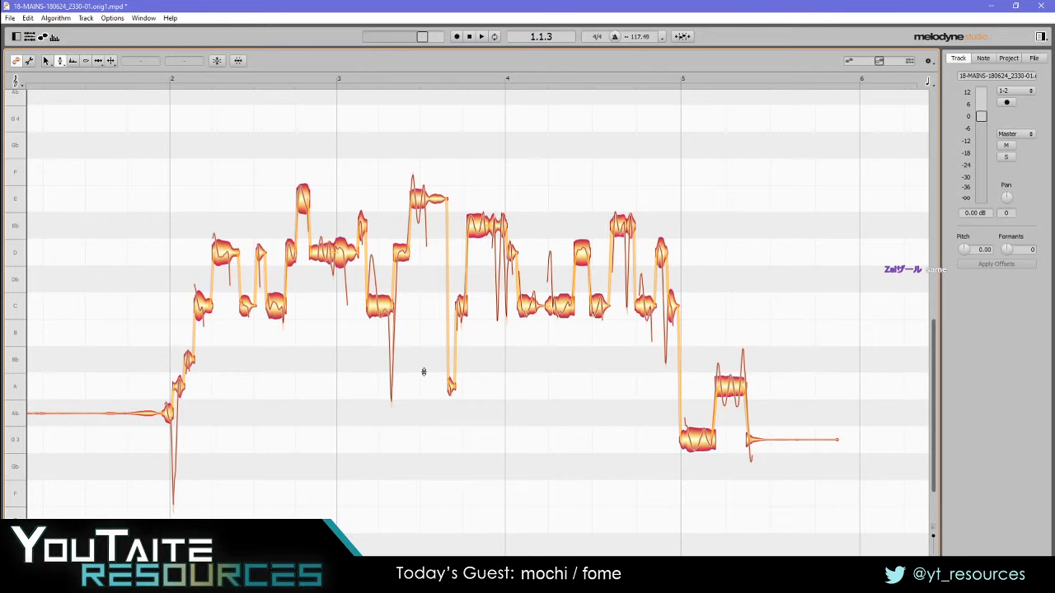
left_click(158, 83)
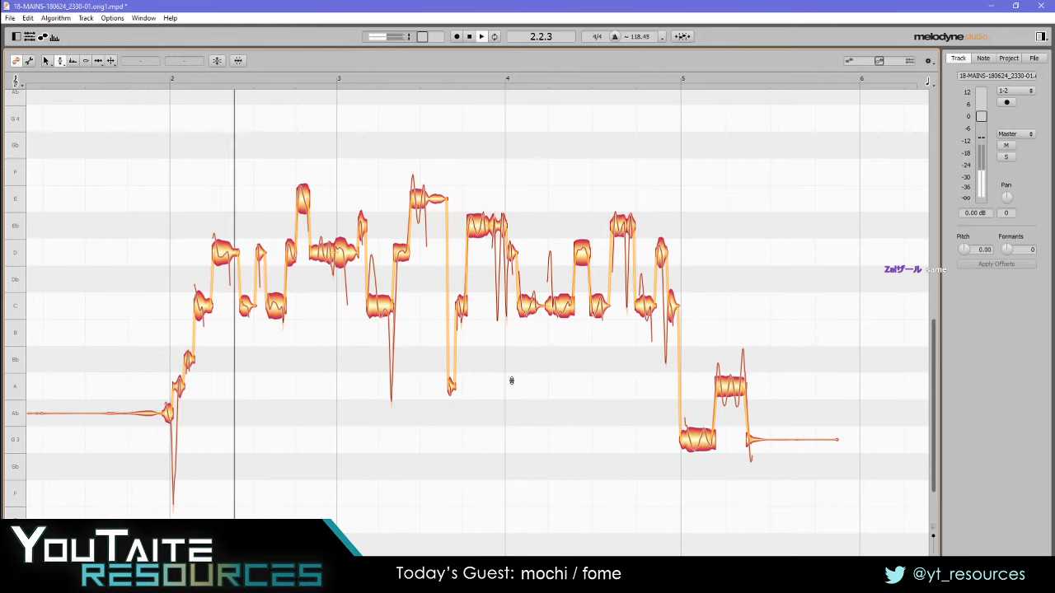
- Choose Voicemeeter AUX Virtual ASIO as the audio device on the Audio page of the preferences, then close them
left_click(126, 20)
mouse_move(10, 17)
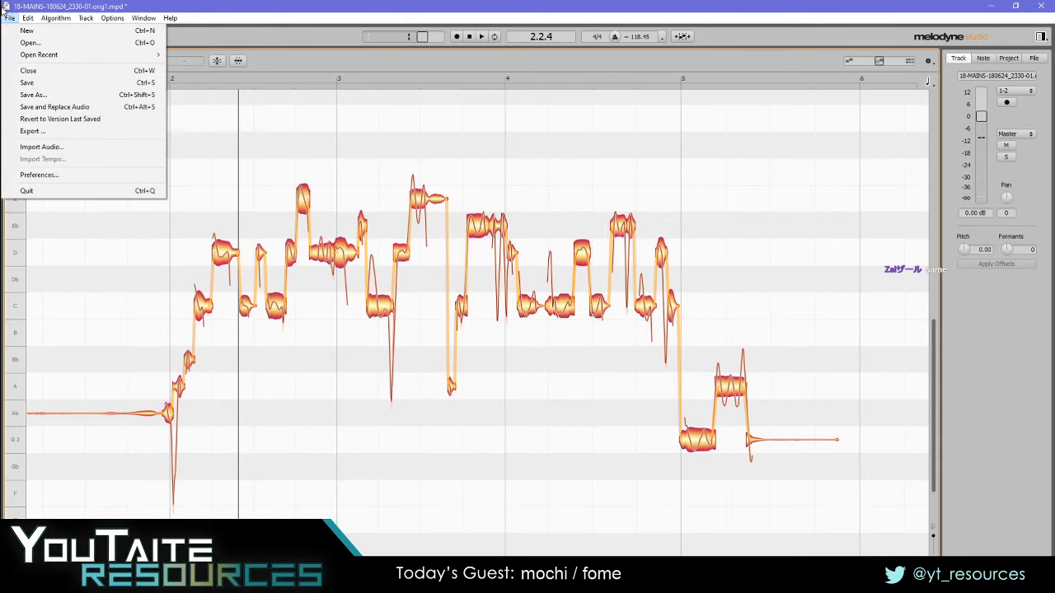
left_click(71, 173)
left_click(607, 224)
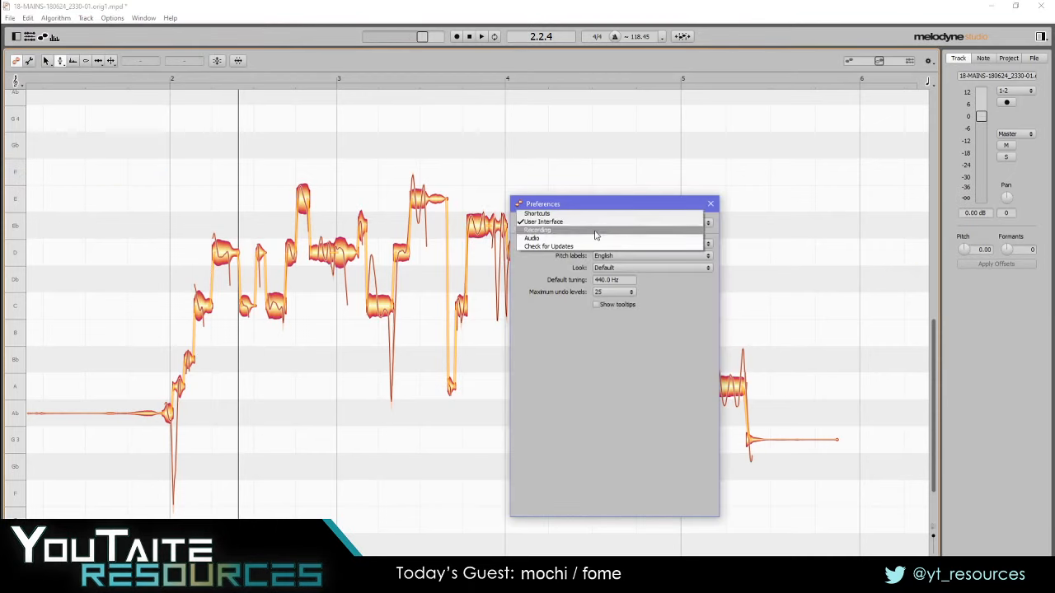
left_click(614, 236)
left_click(653, 247)
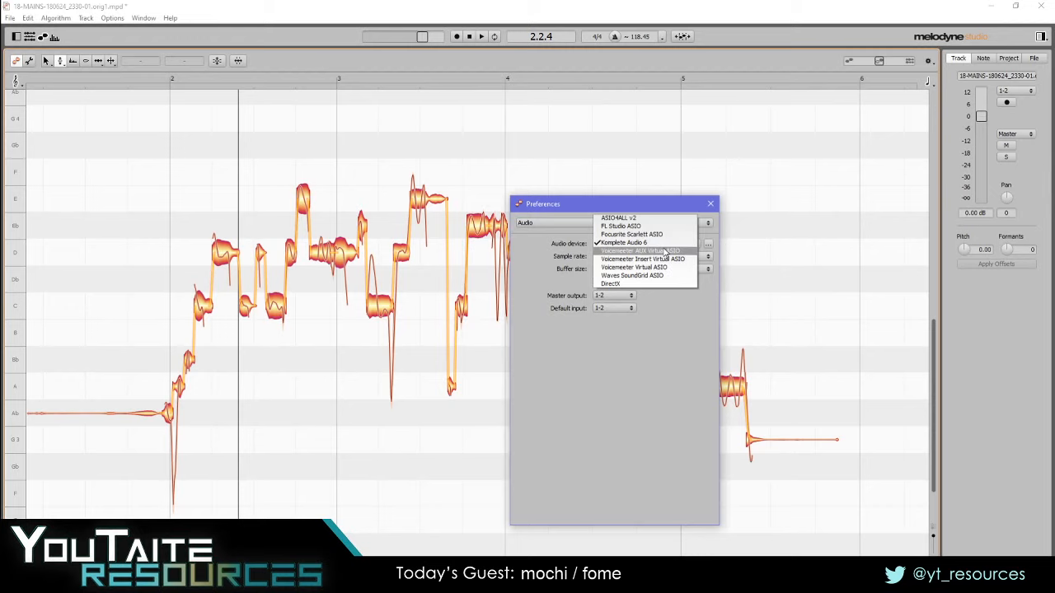
left_click(655, 252)
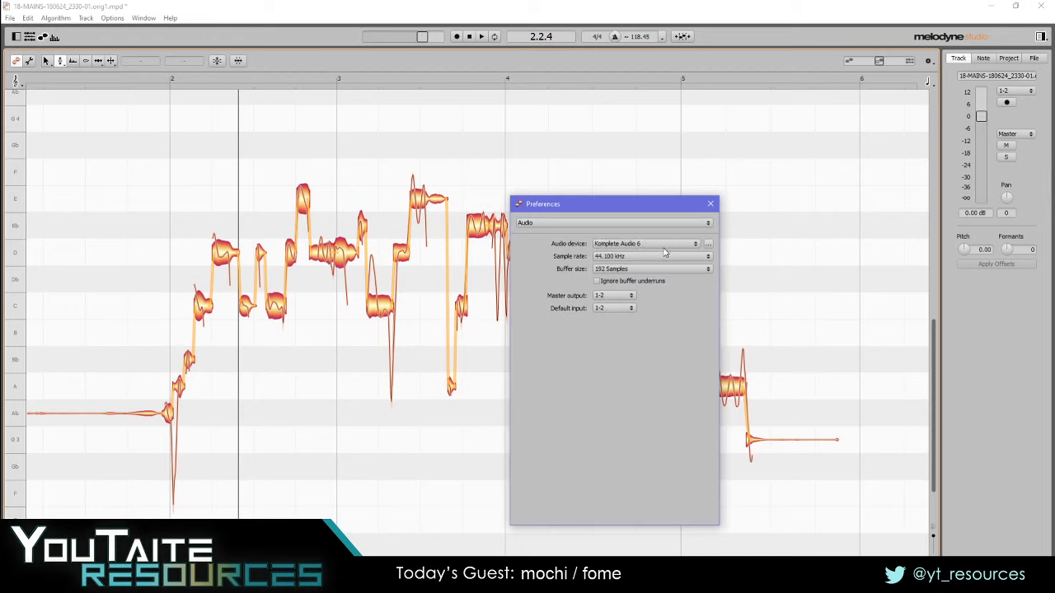
left_click(711, 204)
- Play the vocal from just before bar 2 and again from just before bar 4, then clear the note selection
left_click(154, 79)
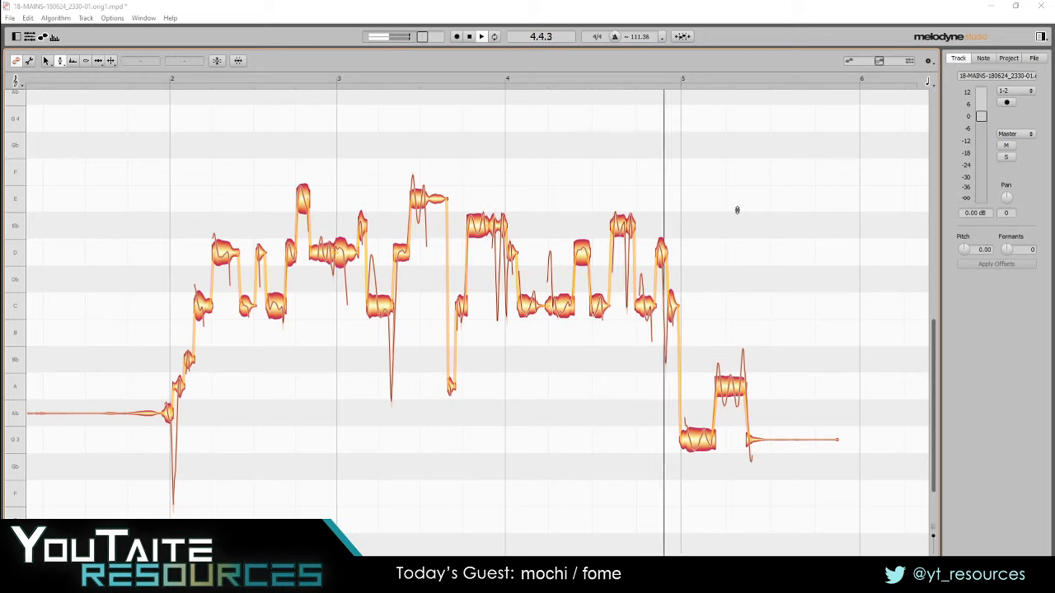
left_click(809, 244)
key("space")
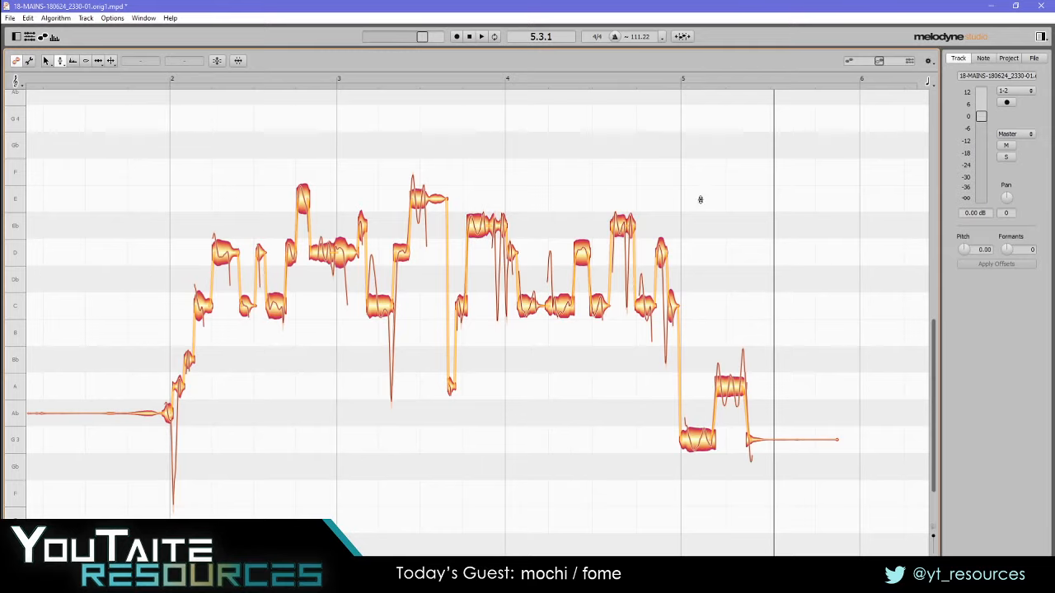
left_click(497, 80)
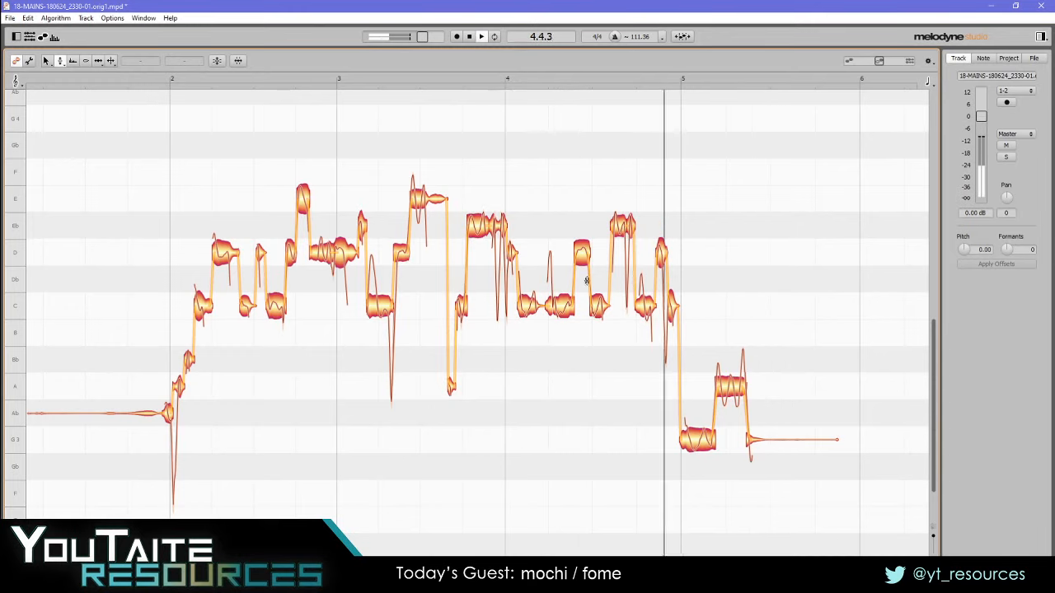
left_click(644, 308)
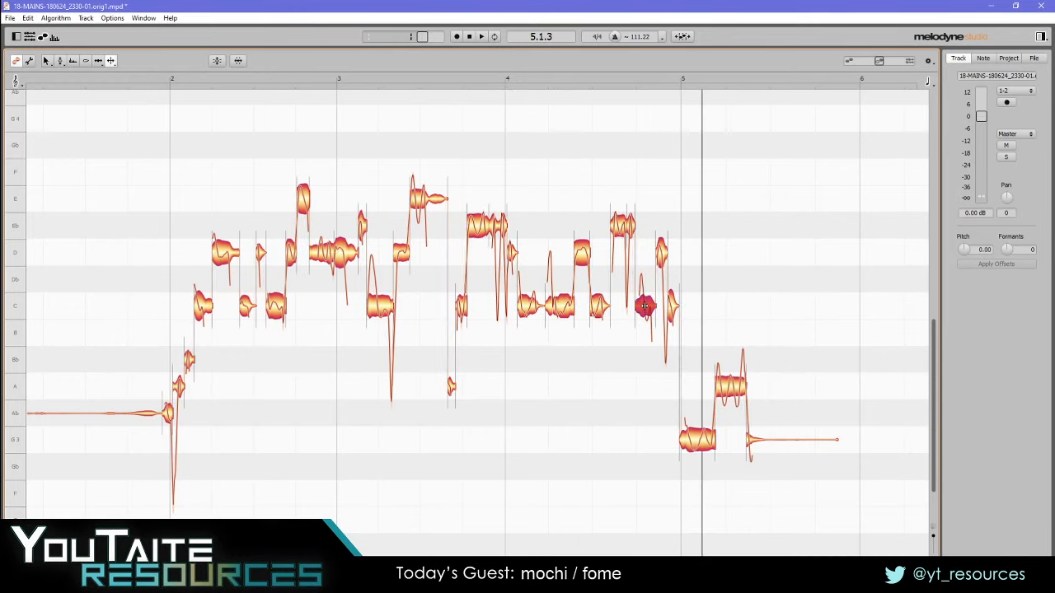
left_click(341, 404)
- Lower the D 4 note shortly after bar 2 to -14 ct with the Pitch tool
left_click(60, 62)
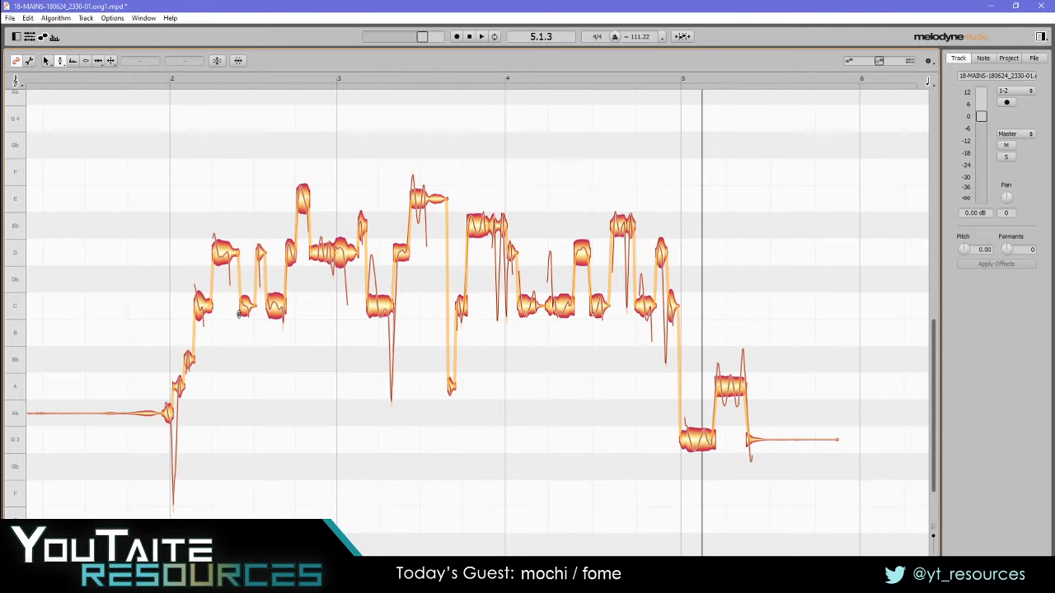
left_click(60, 62)
left_click(61, 66)
left_click(224, 249)
mouse_move(226, 240)
left_mouse_down()
mouse_move(225, 93)
mouse_move(227, 333)
mouse_move(224, 252)
left_mouse_up()
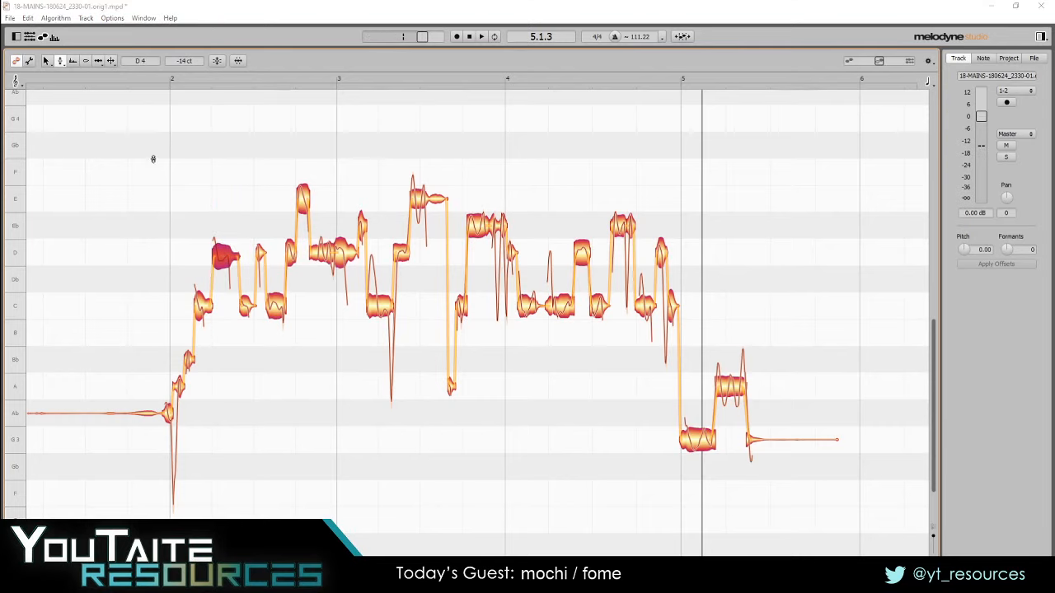
- Activate the Pitch Modulation tool for the D 4 note after bar 2, then deselect the note
left_click(63, 66)
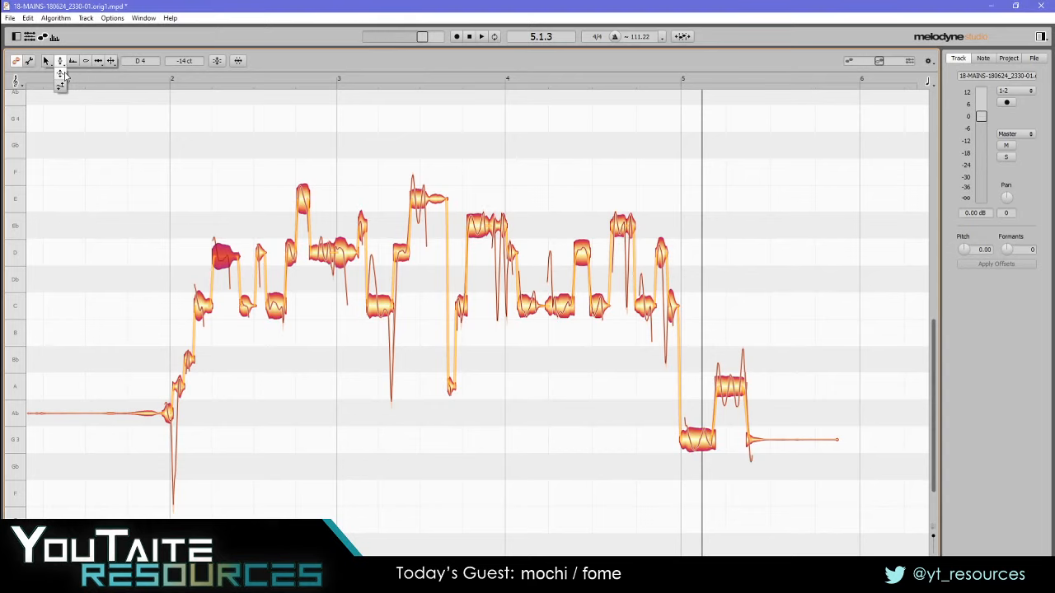
left_click(63, 75)
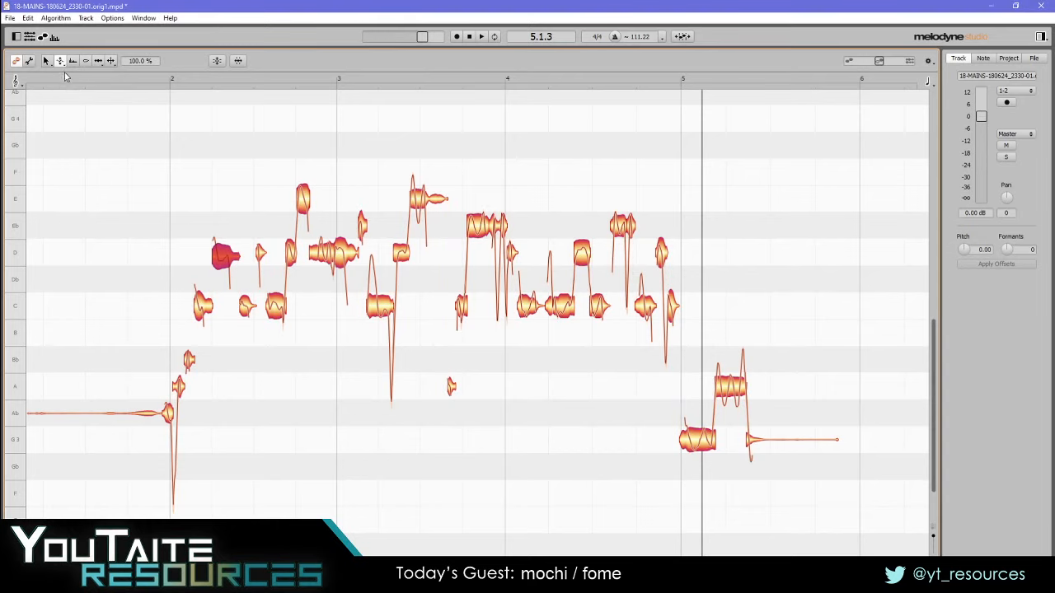
right_click(227, 261)
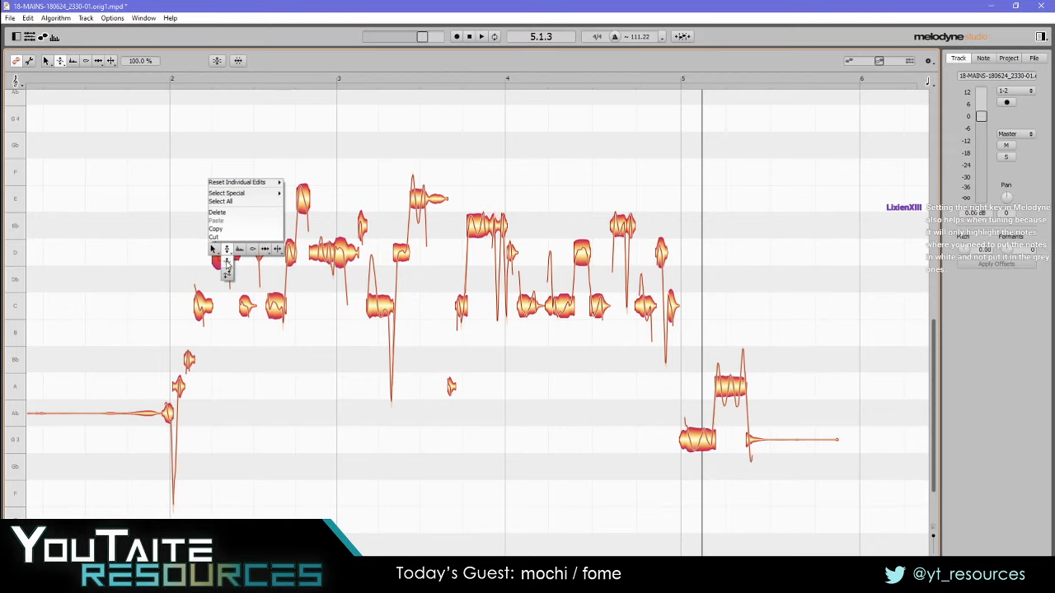
left_click(227, 261)
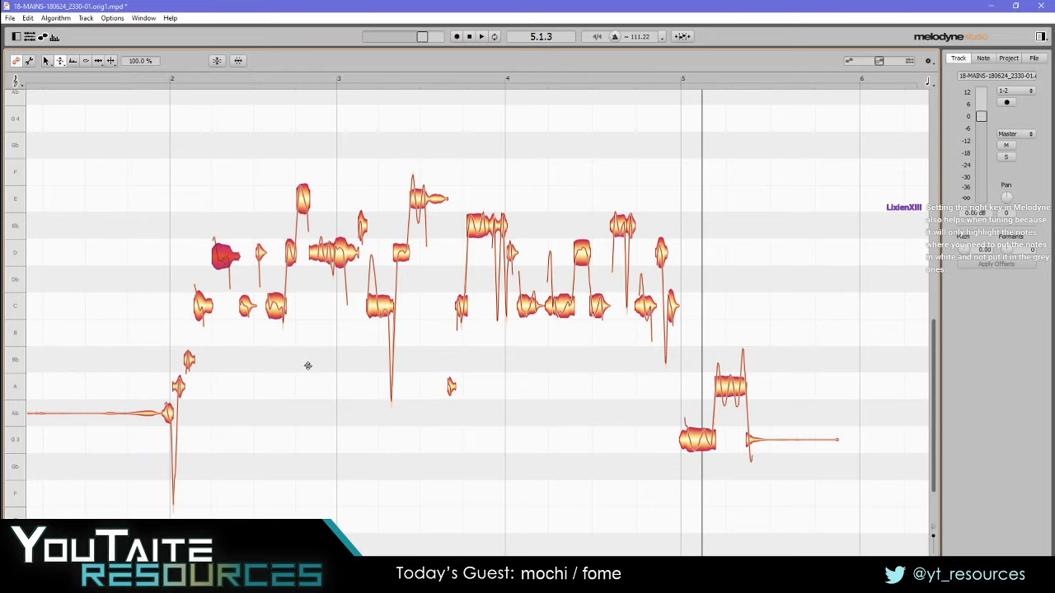
left_click(306, 365)
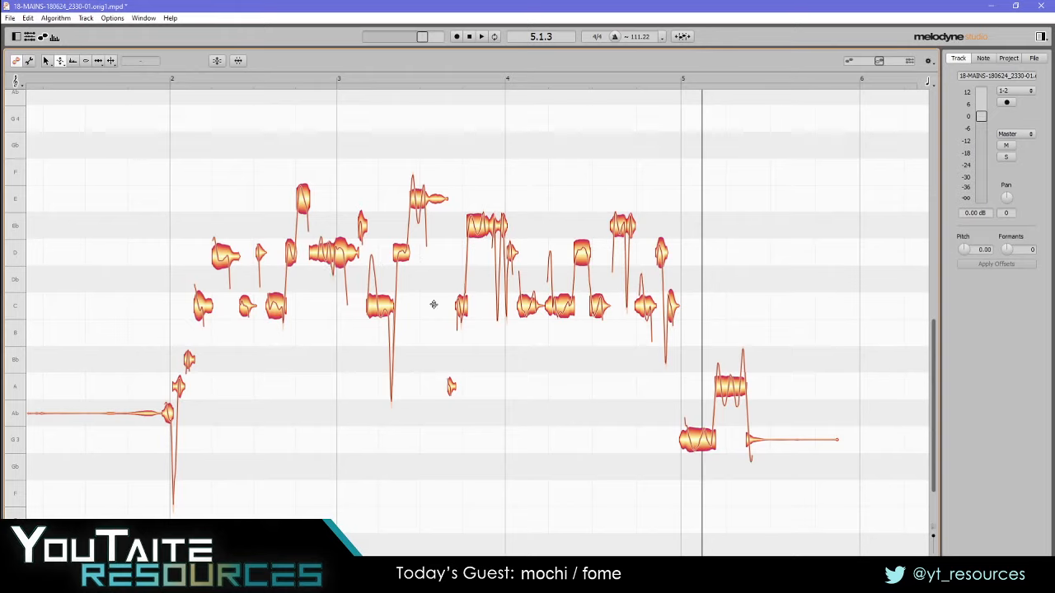
- Set the pitch drift of the D 4 note shortly after bar 2 to 107% with the Pitch Drift tool
right_click(228, 257)
left_click(229, 261)
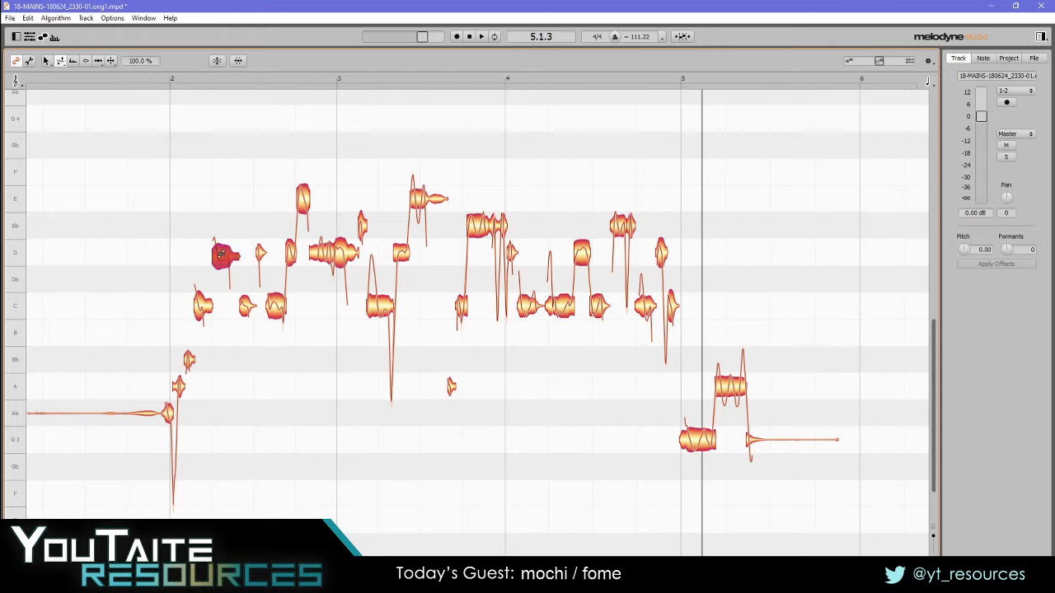
left_click_drag(217, 252, 218, 257)
- Switch the D 4 note after bar 2 to the Pitch Modulation tool, return to the Pitch tool, and clear the selection
right_click(222, 257)
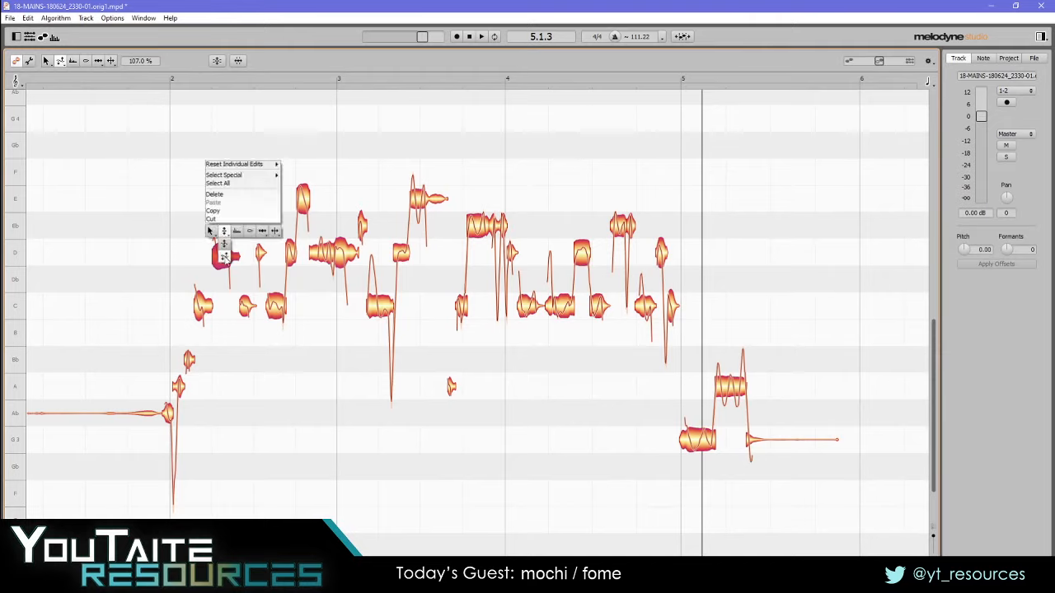
left_click(224, 246)
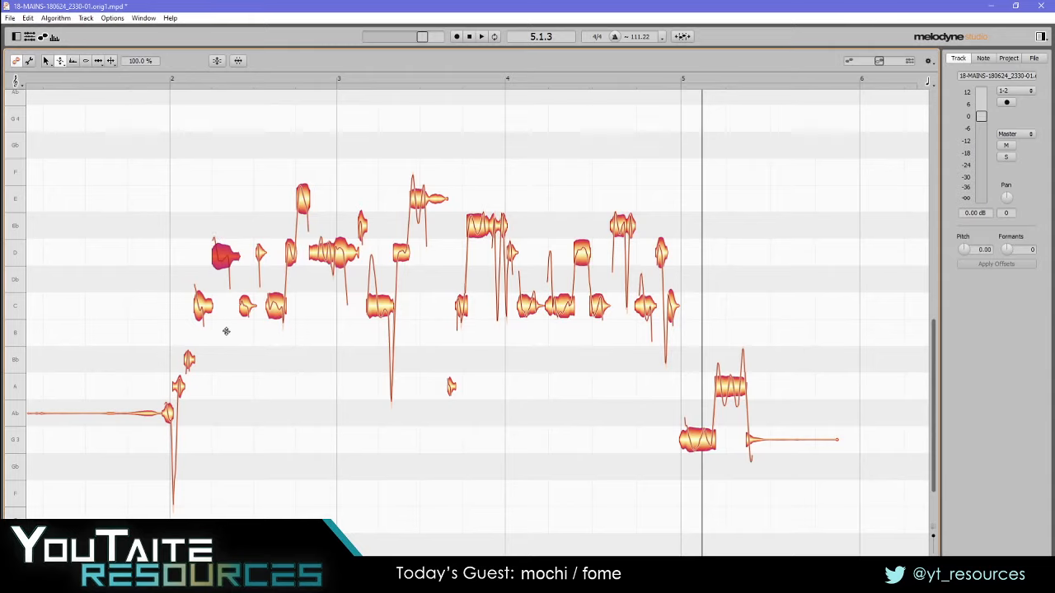
right_click(224, 255)
left_click(225, 242)
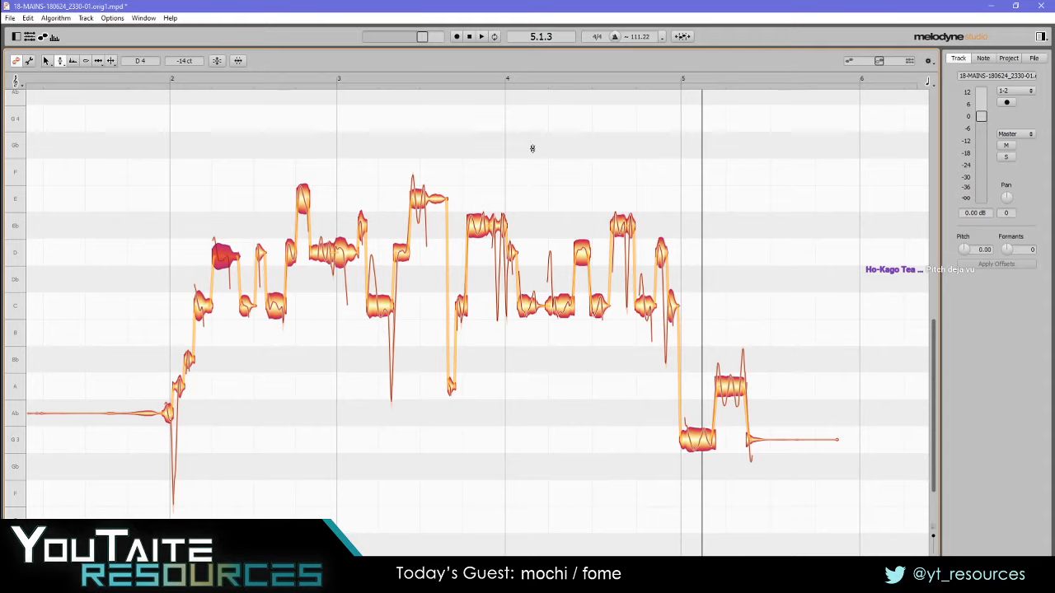
left_click(359, 357)
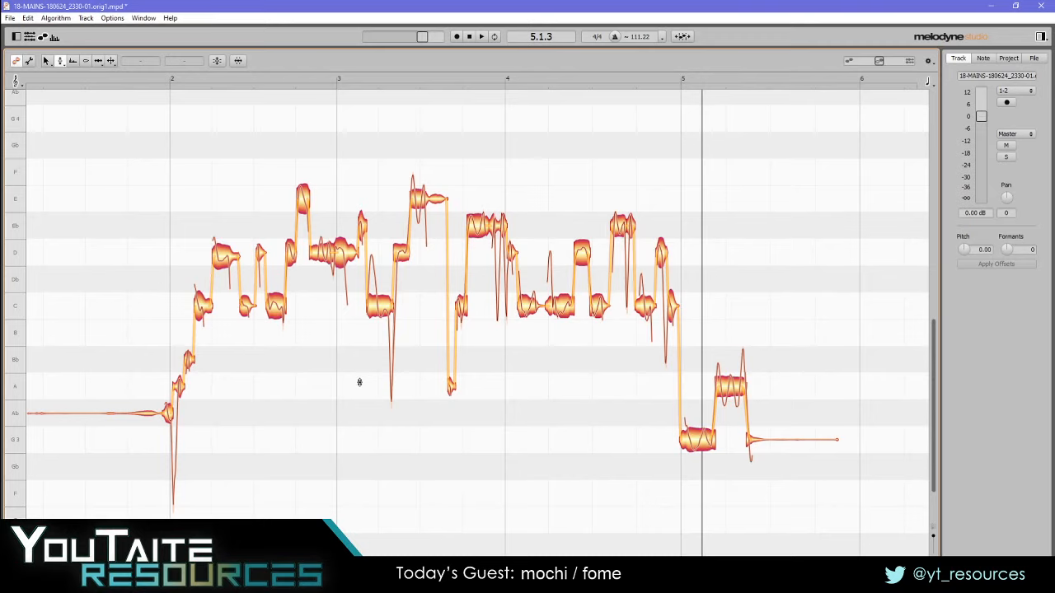
- Split the C 4 note shortly after bar 3 in two with the Note Separation tool
key("F6")
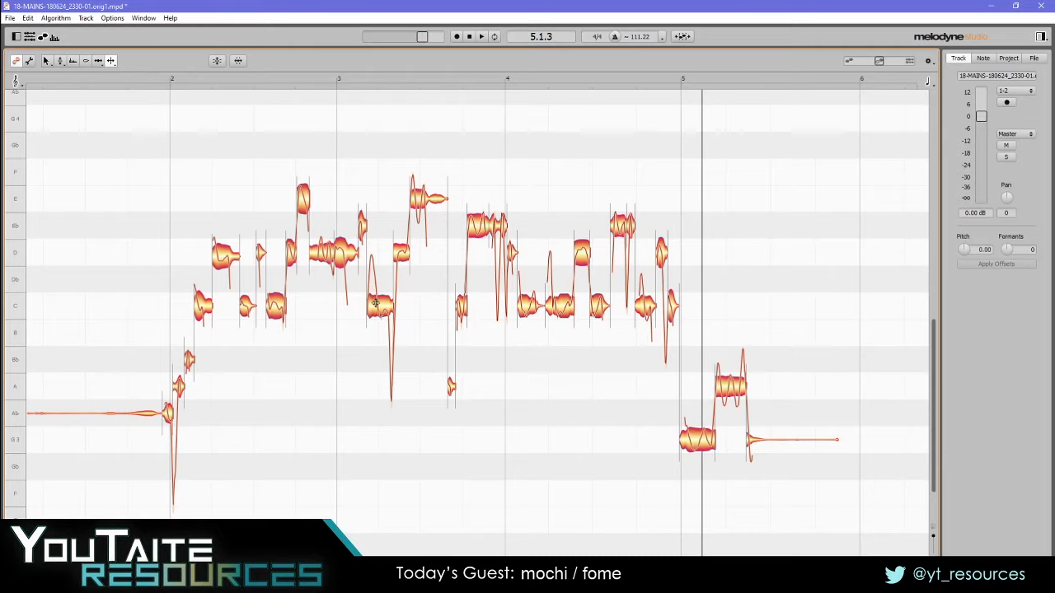
left_click_drag(376, 303, 376, 268)
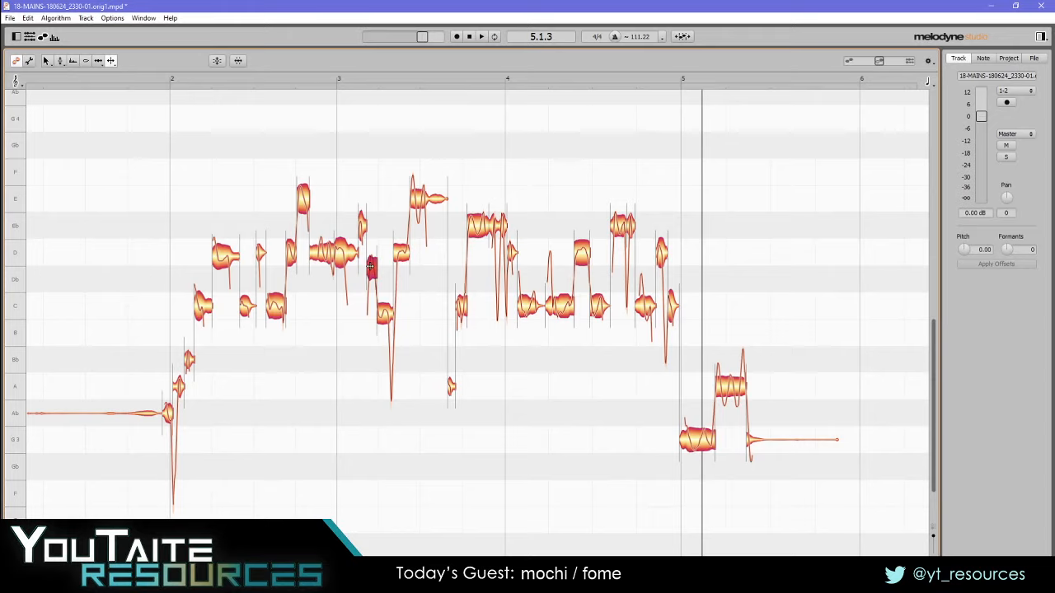
- Try another split on the short Db 4 note after bar 3, undo it, and clear the selection
double_click(370, 266)
key("ctrl+z")
left_click(188, 407)
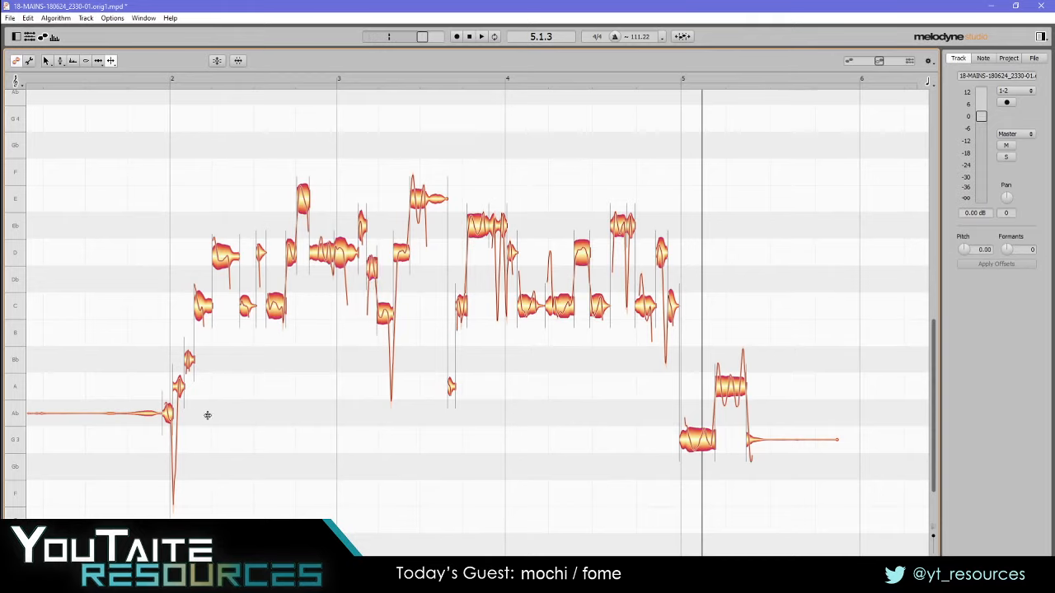
- Play the clip from just before bar 2 and enlarge the view around its opening notes
left_click(165, 79)
left_click(165, 78)
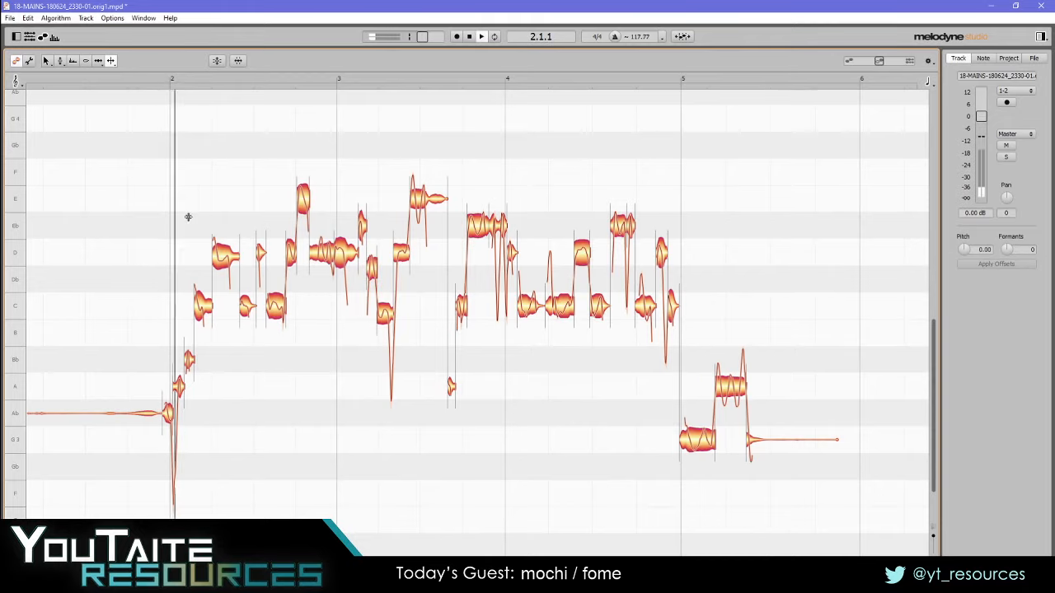
left_click(159, 78)
left_click_drag(158, 79, 177, 107)
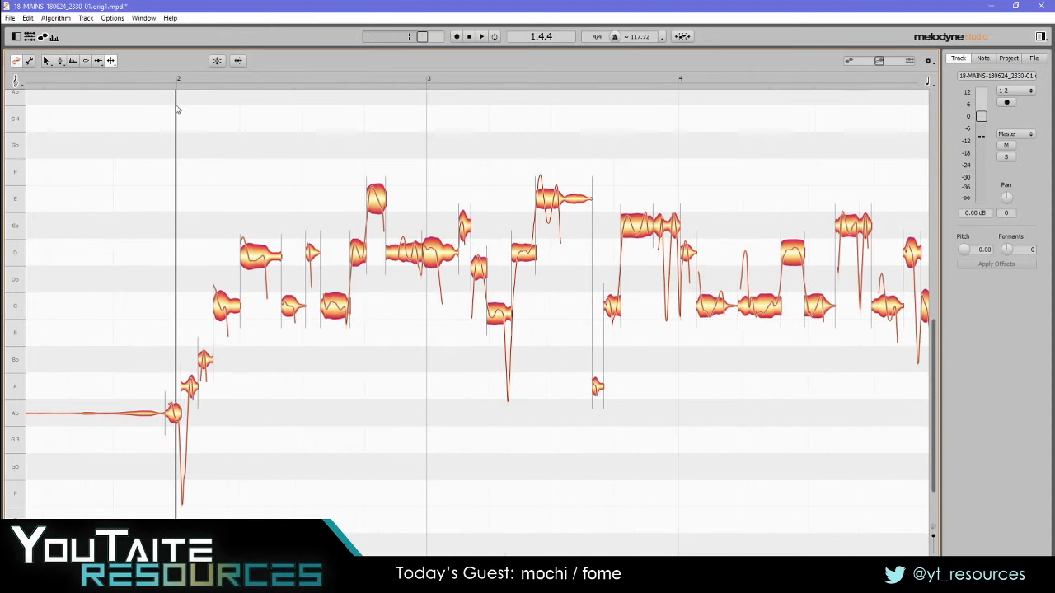
left_click(172, 80)
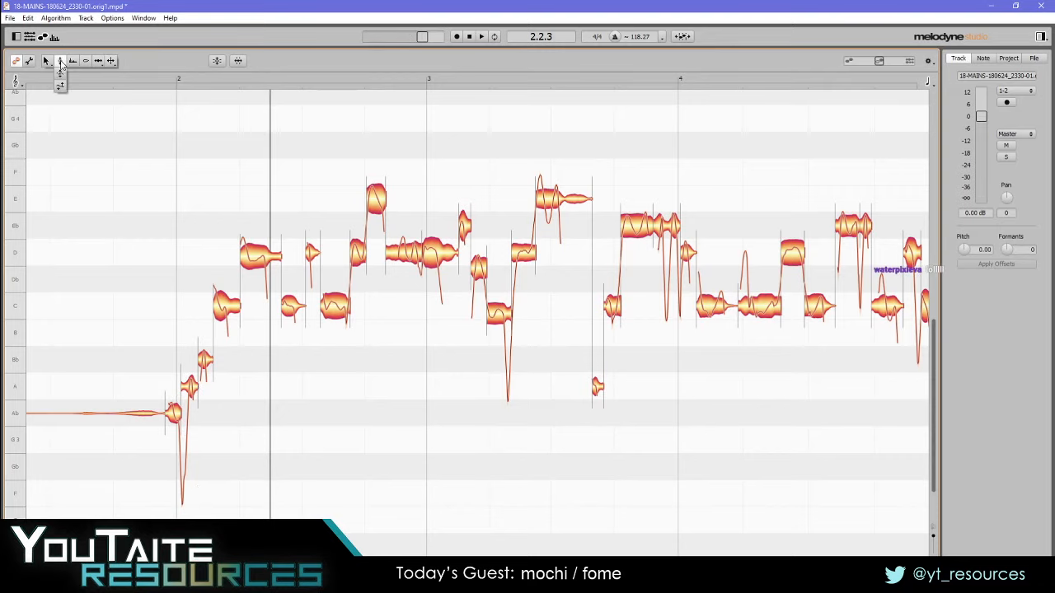
- Activate the Note Separation tool, then switch to the Main tool
left_click(112, 64)
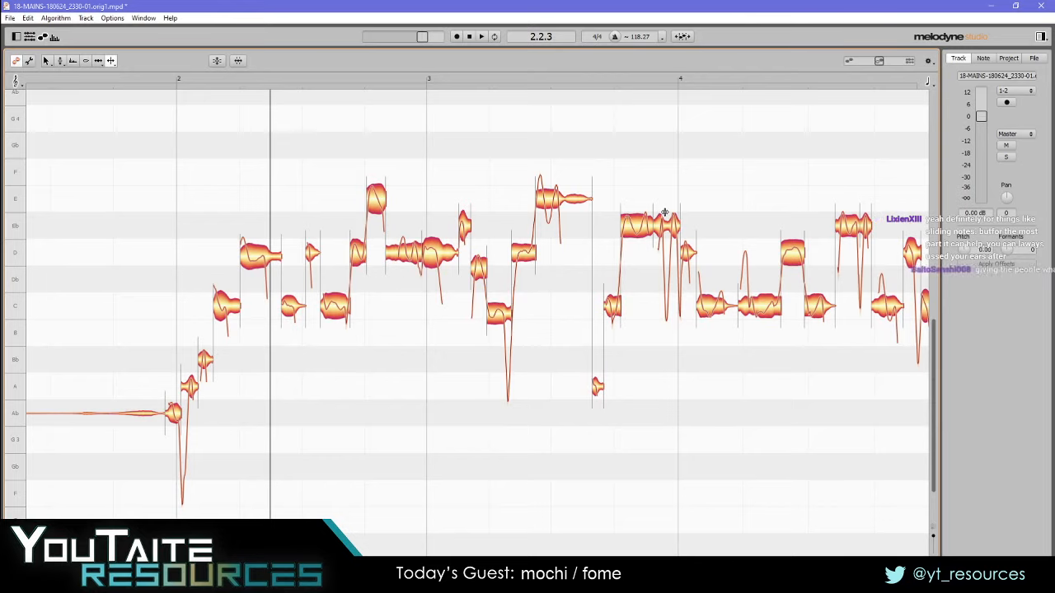
key("ctrl+a")
right_click(178, 252)
left_click(122, 311)
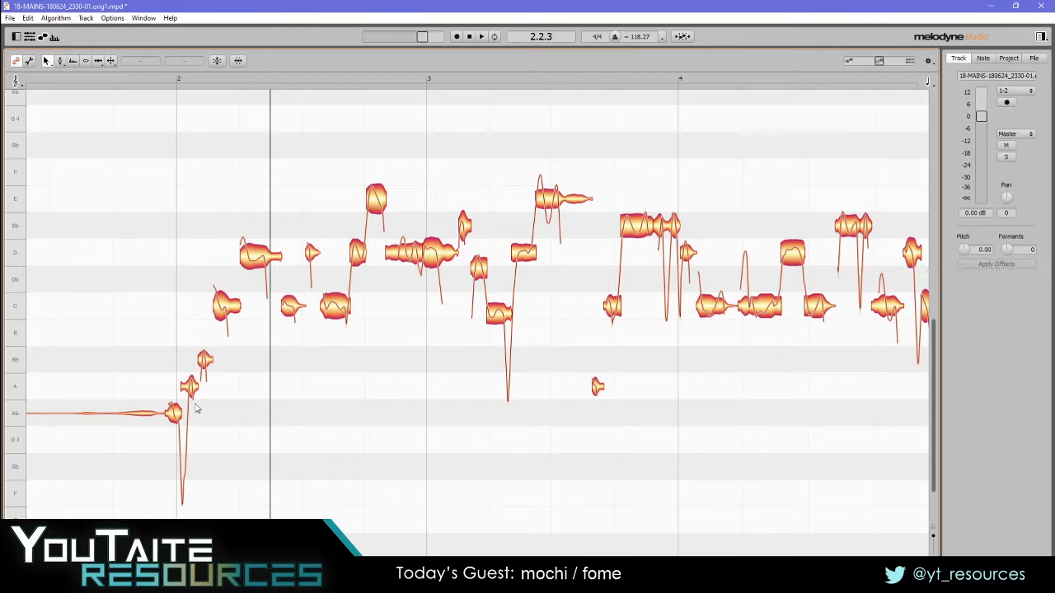
- Try the Pitch and Pitch Drift tools on the A 3 and Ab 3 notes around bar 2, then clear the selection
left_click_drag(174, 414, 189, 390)
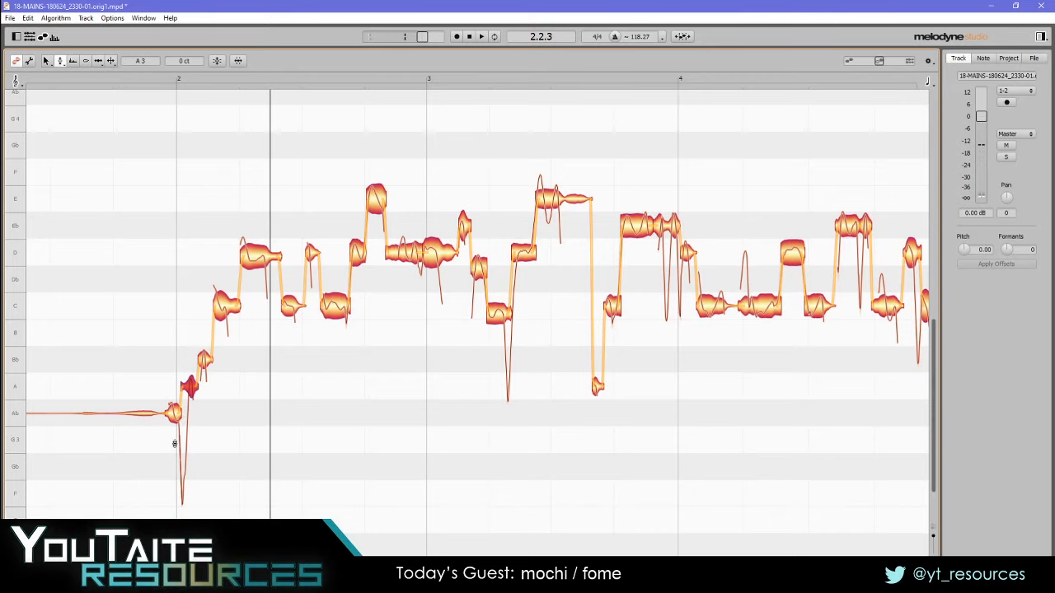
left_click(172, 412)
key("F2")
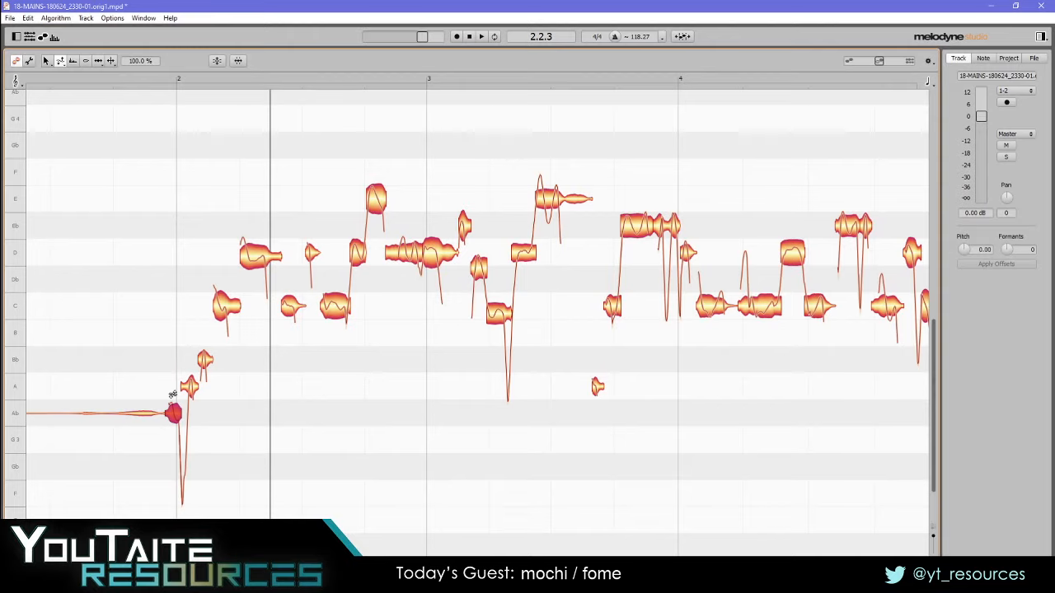
left_click(172, 413)
left_click(162, 346)
key("F2")
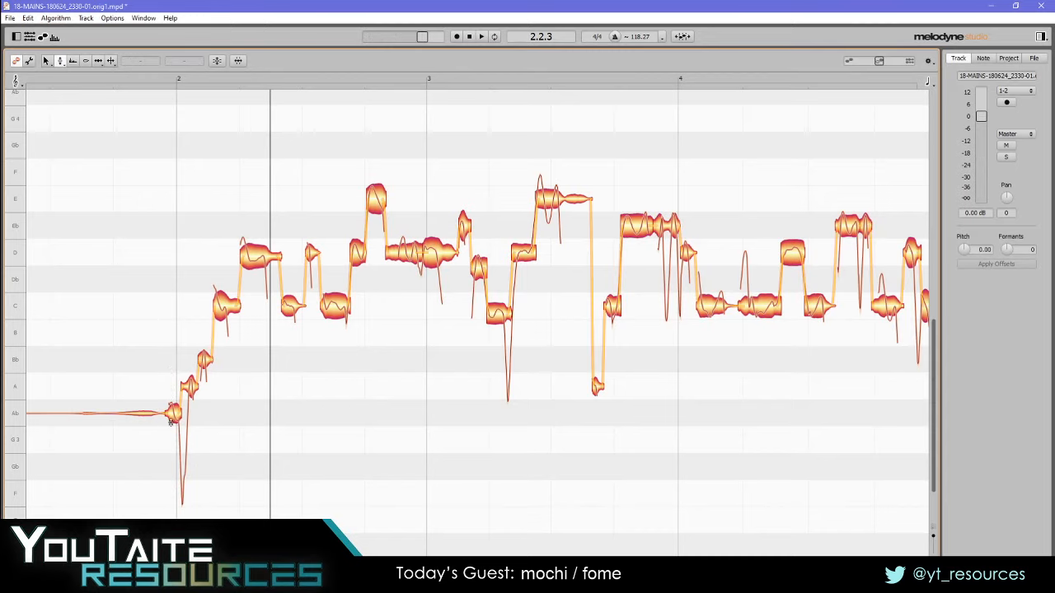
- Set the pitch drift of the Ab 3 note at bar 2 to 43% with the Pitch Drift tool
right_click(173, 410)
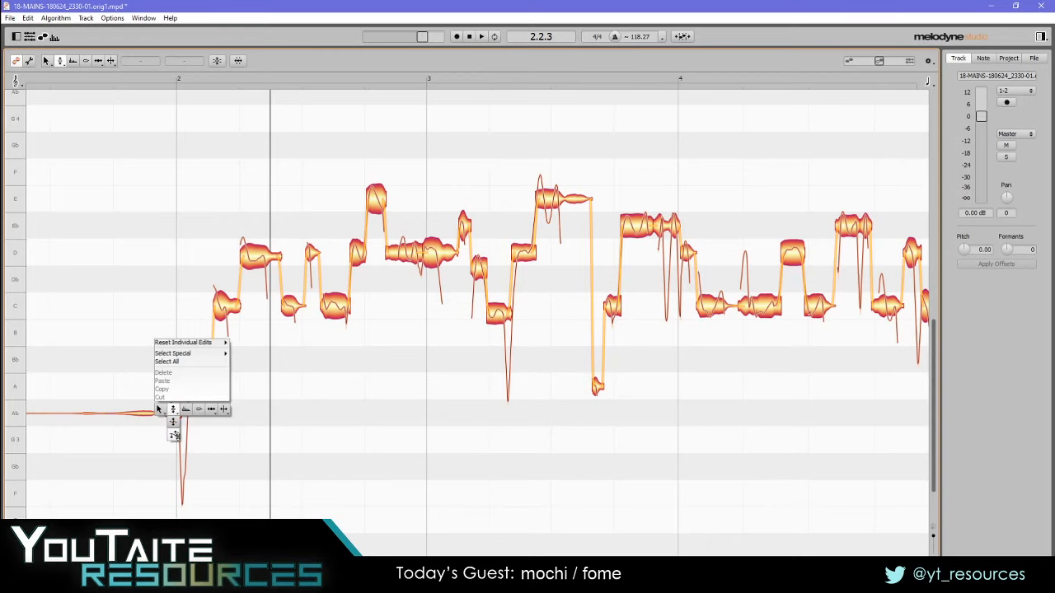
left_click(174, 436)
left_click(172, 414)
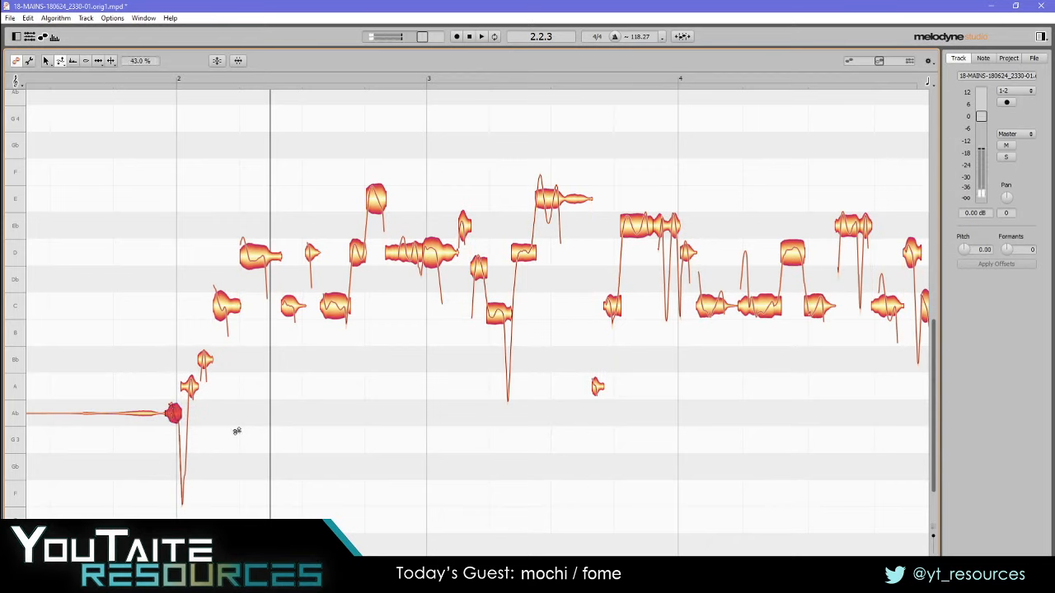
- Split the A 3 note just after bar 2 with the Note Separation tool and return to the Pitch tool
key("F6")
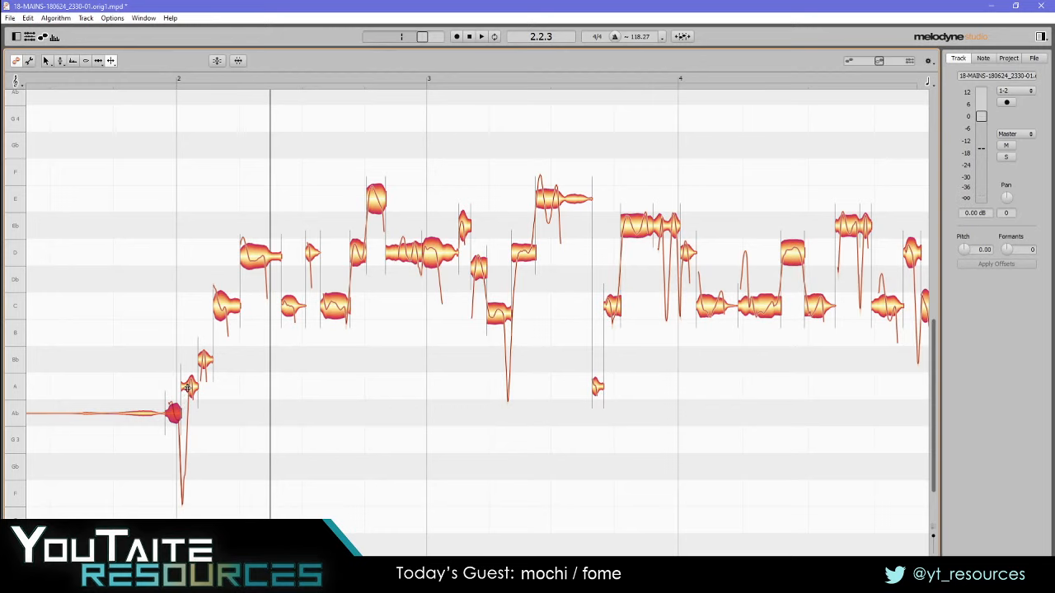
double_click(188, 388)
key("F2")
key("F2")
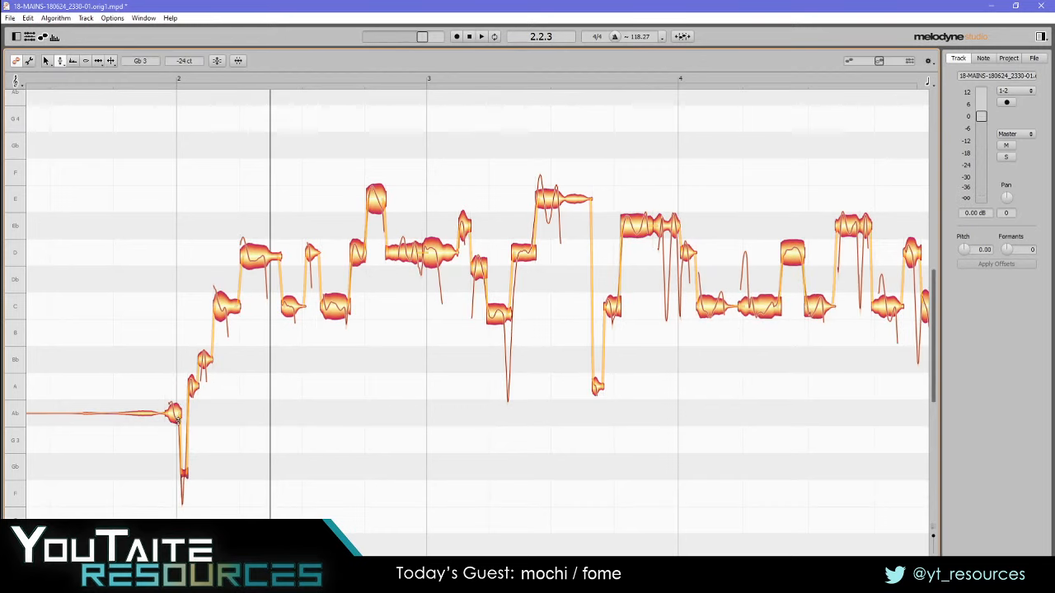
- Lower the second part of the split A 3 note to Ab 3 at +3 ct, then clear the selection
left_click_drag(173, 413, 169, 490)
key("F2")
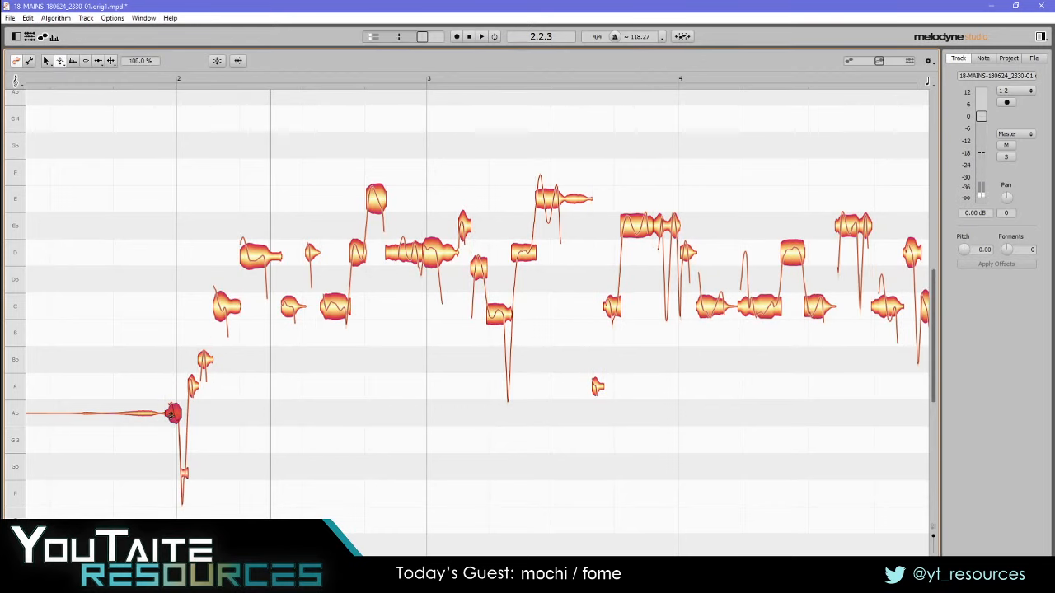
left_click_drag(170, 415, 193, 421)
key("F2")
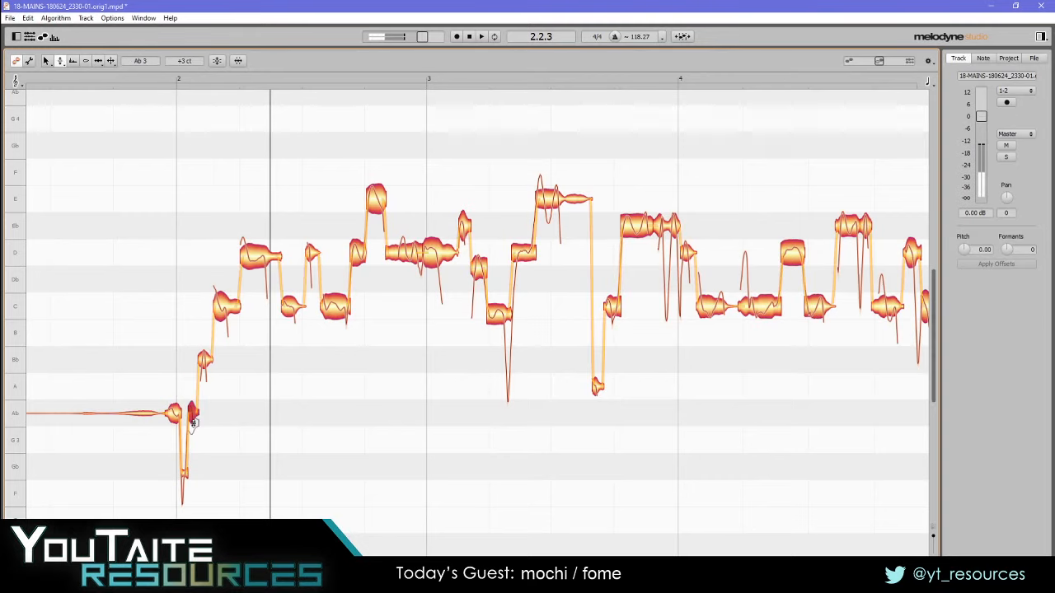
left_click(381, 411)
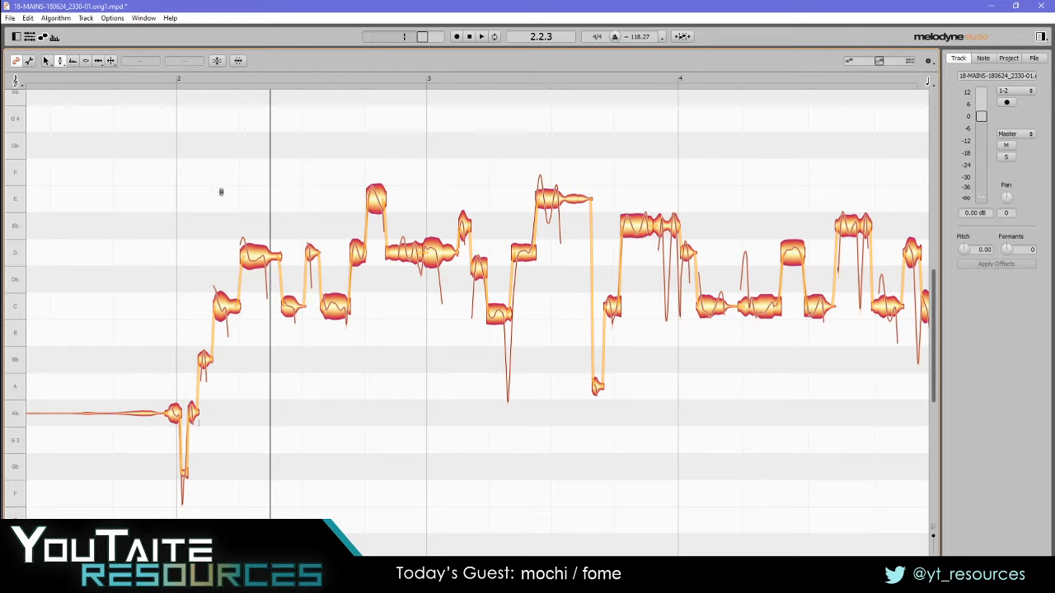
- Open the preferences and show the Shortcuts page
left_click(11, 19)
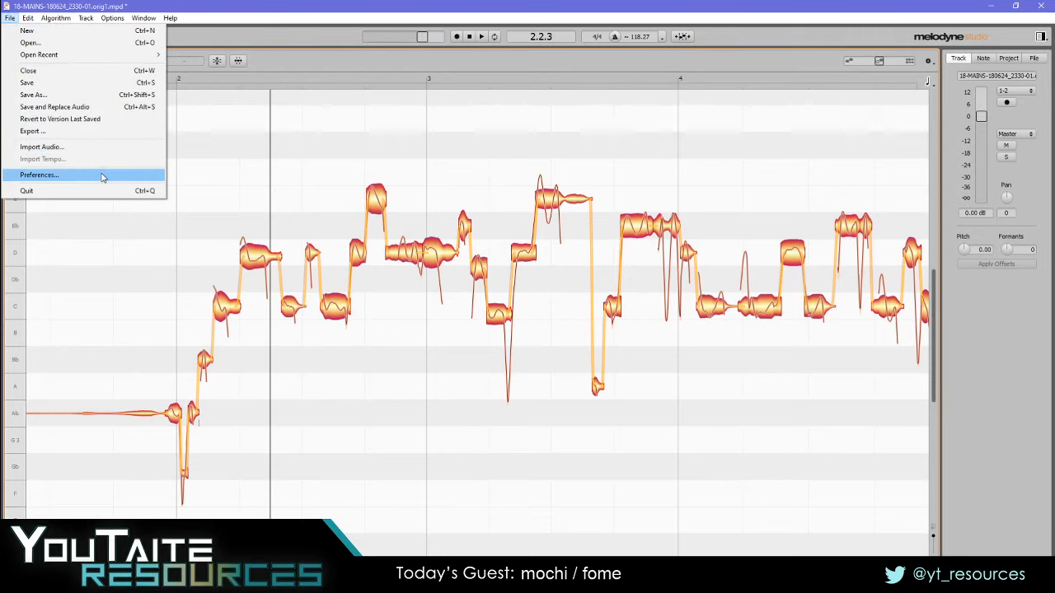
left_click(40, 174)
left_click(620, 223)
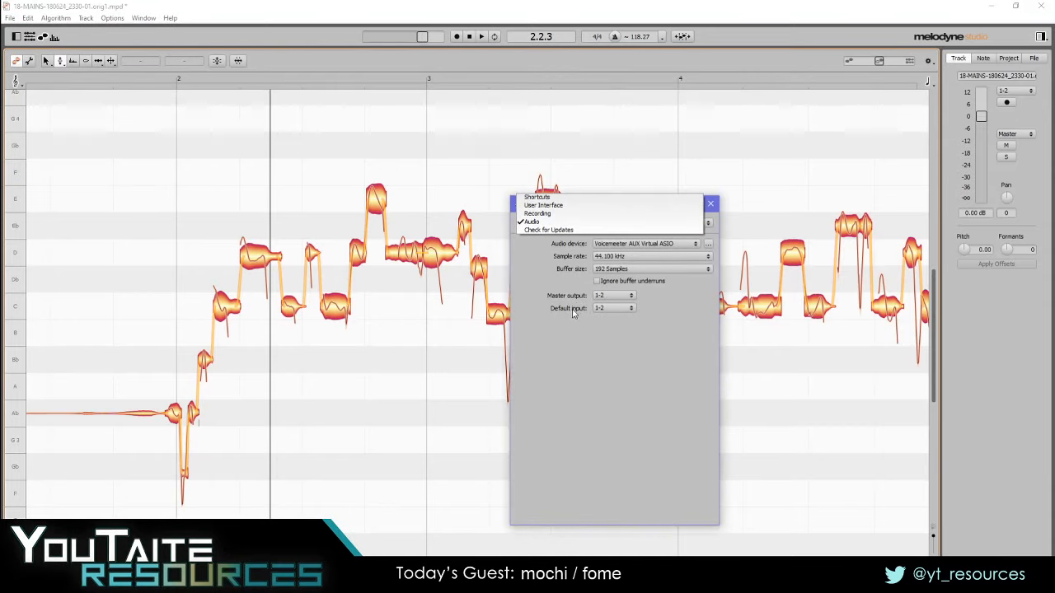
left_click(546, 347)
left_click(632, 225)
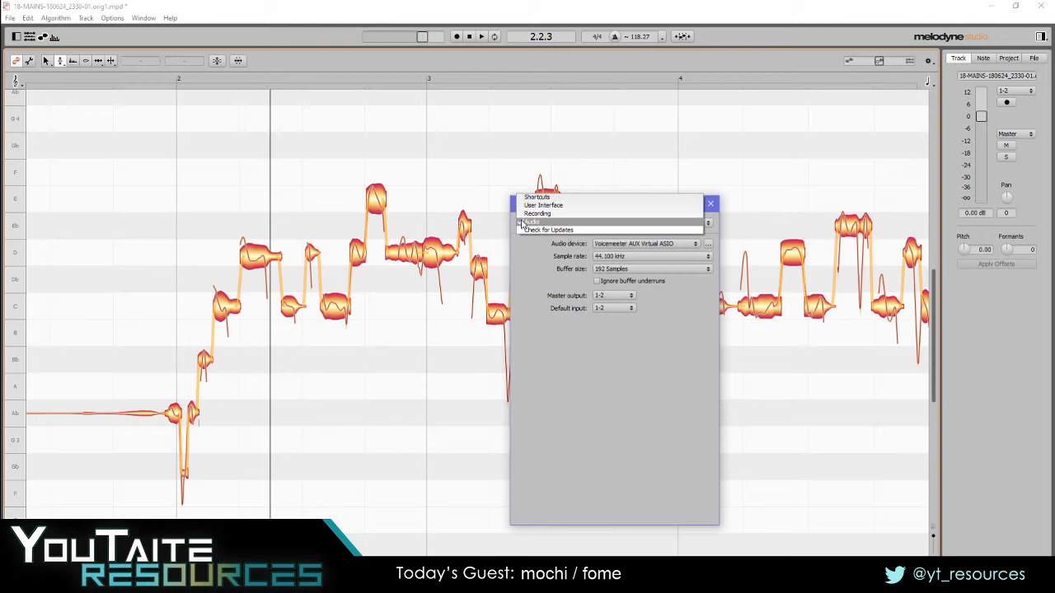
left_click(573, 203)
left_click(544, 222)
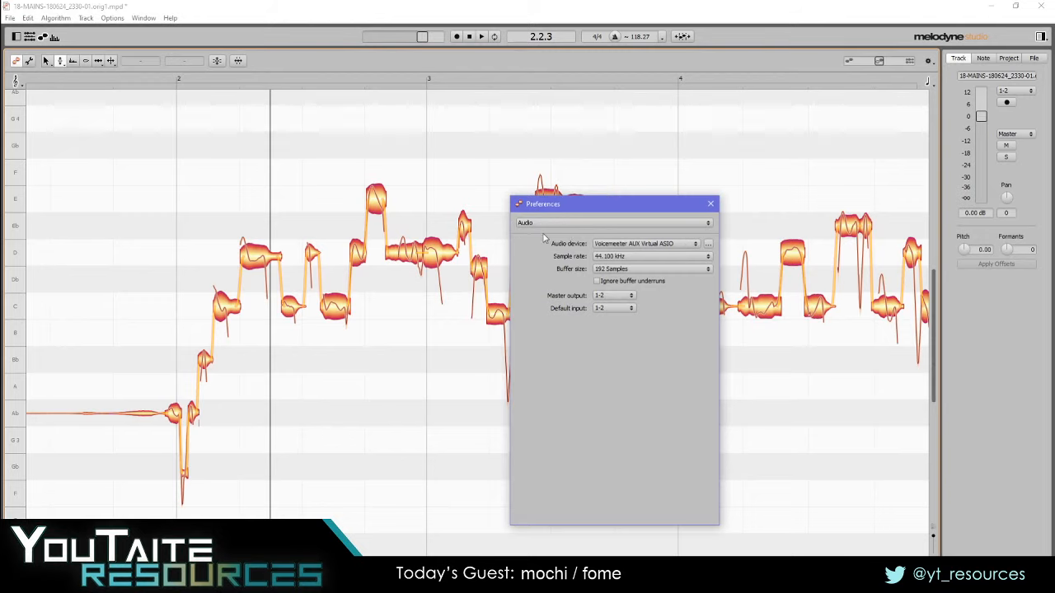
left_click(545, 235)
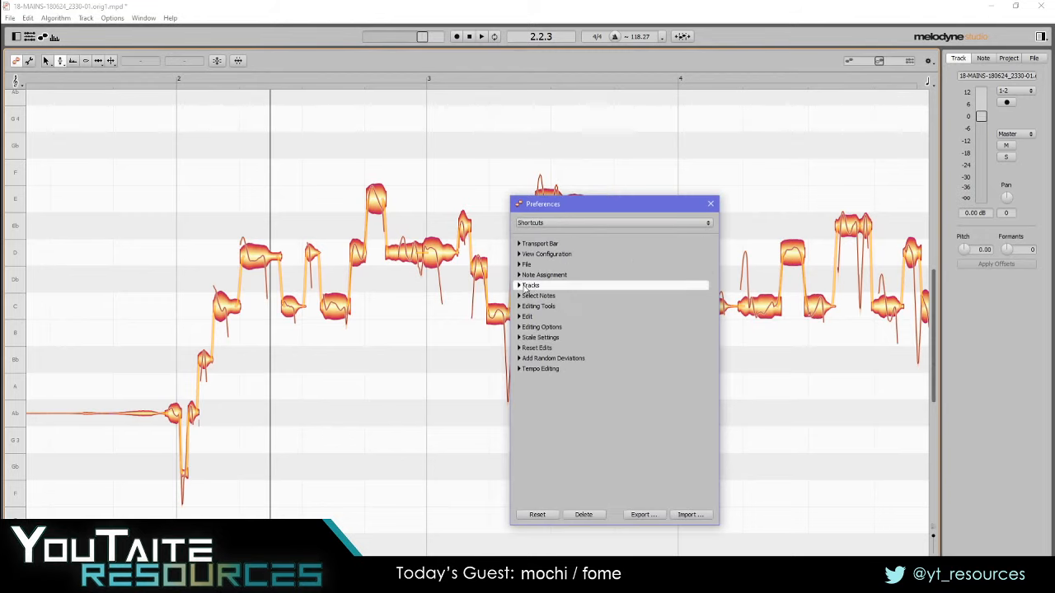
- Review the shortcuts assigned to the Editing Tools, then close the preferences
left_click(519, 307)
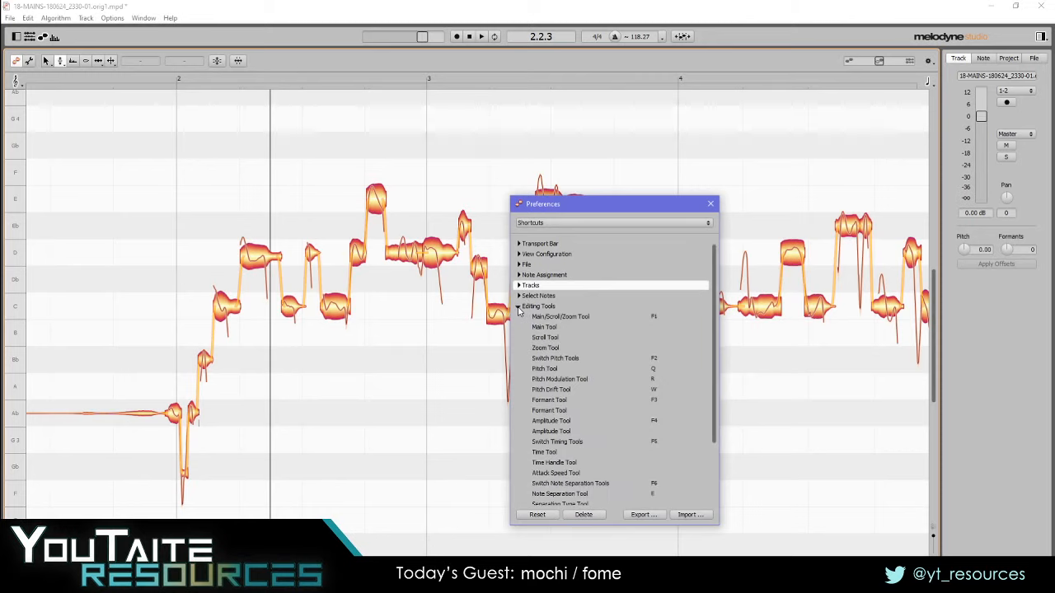
scroll(638, 355, "down", 1)
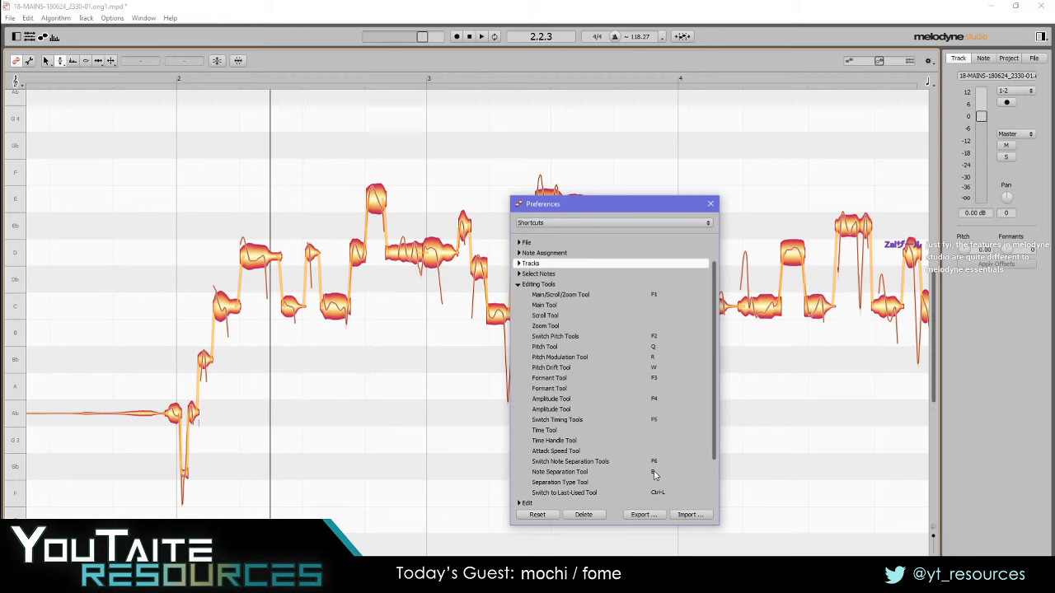
scroll(655, 475, "down", 1)
scroll(676, 464, "up", 2)
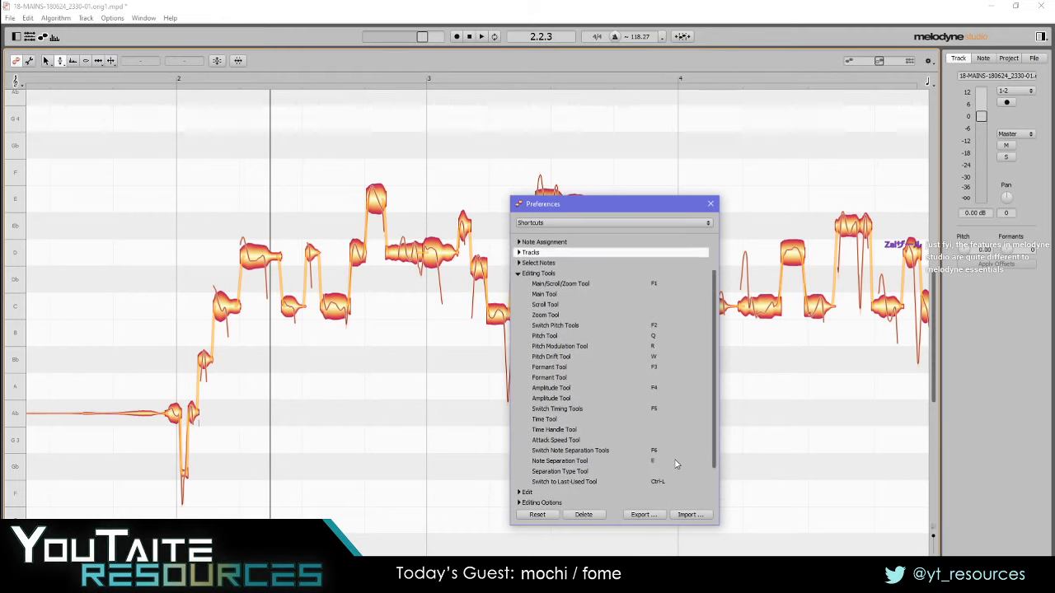
left_click(711, 203)
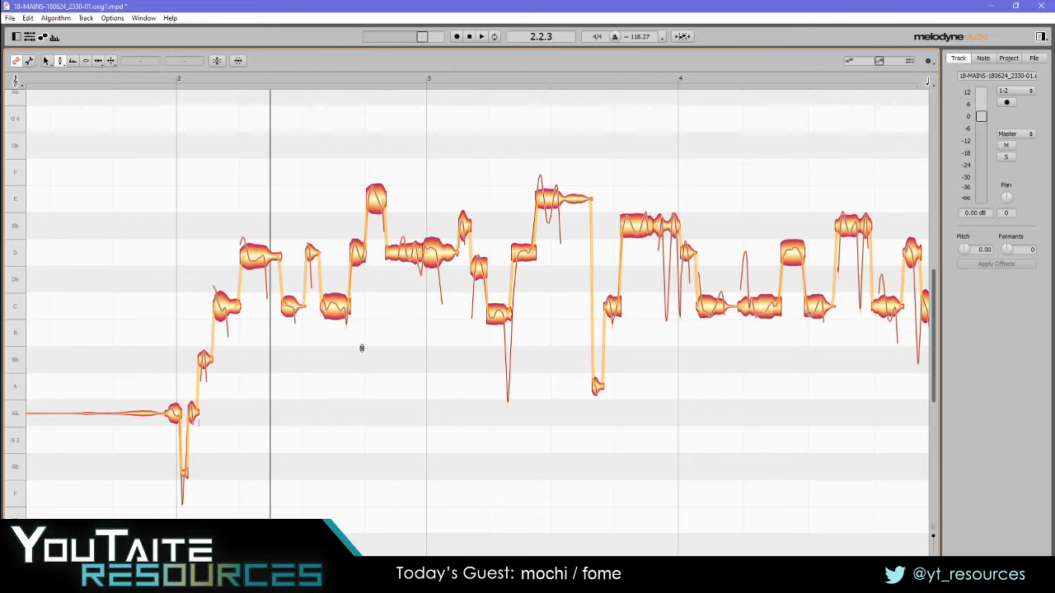
- Return to the Pitch tool and set the playback position at bar 2
left_click(255, 321)
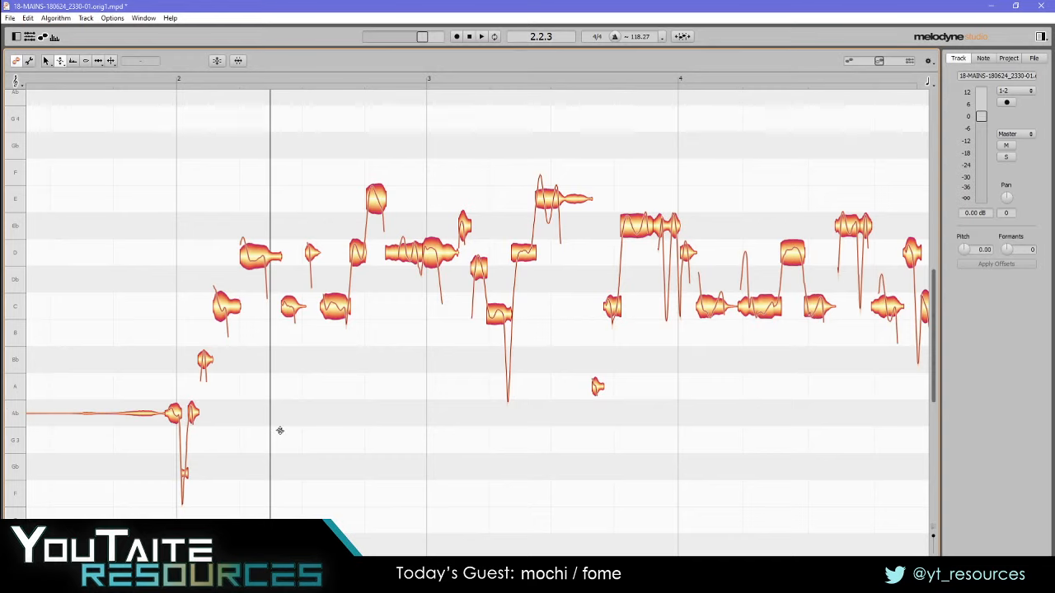
key("F2")
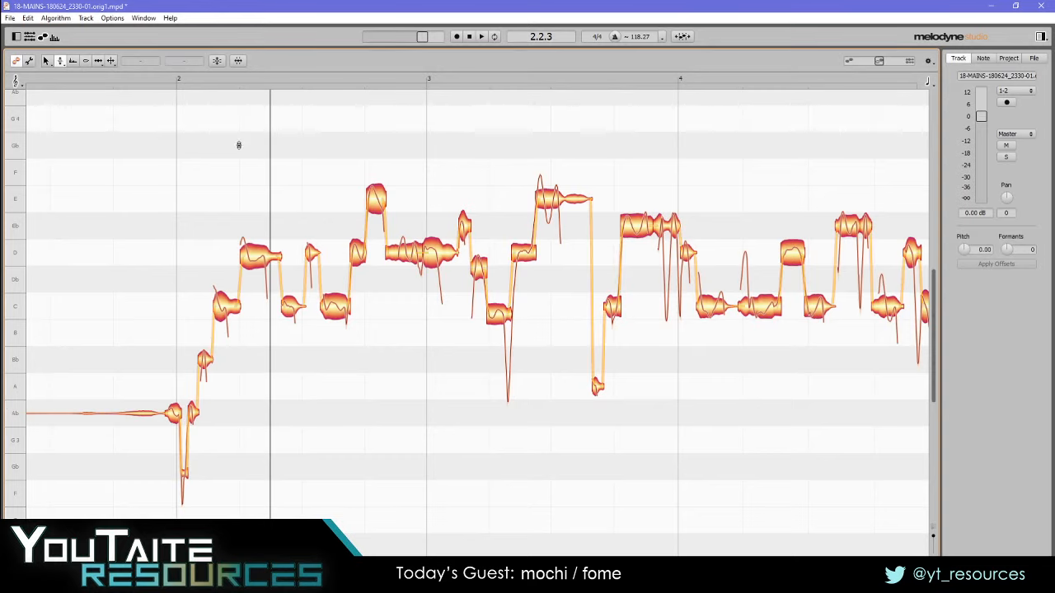
left_click(175, 81)
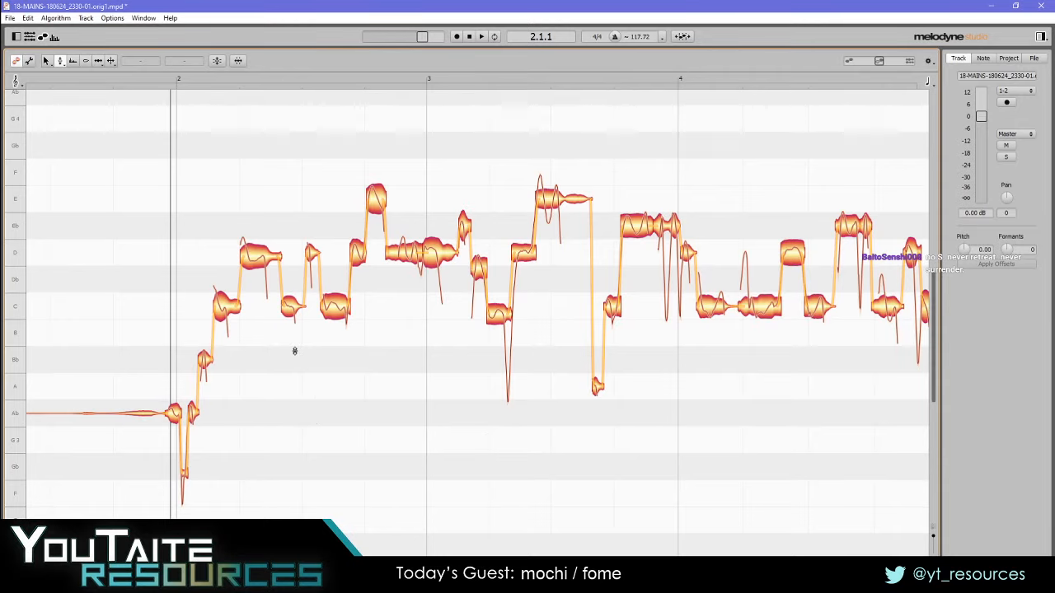
- Split the beginning off the long D 4 note after bar 2 and snap the longer part to D 4 at 0 ct
key("F6")
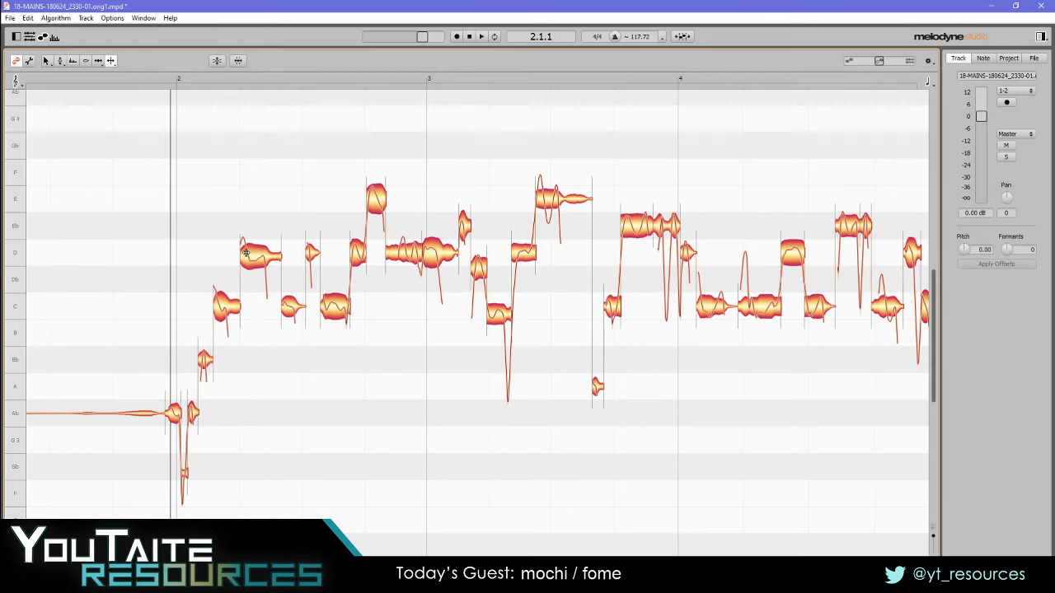
double_click(246, 253)
key("F2")
double_click(260, 262)
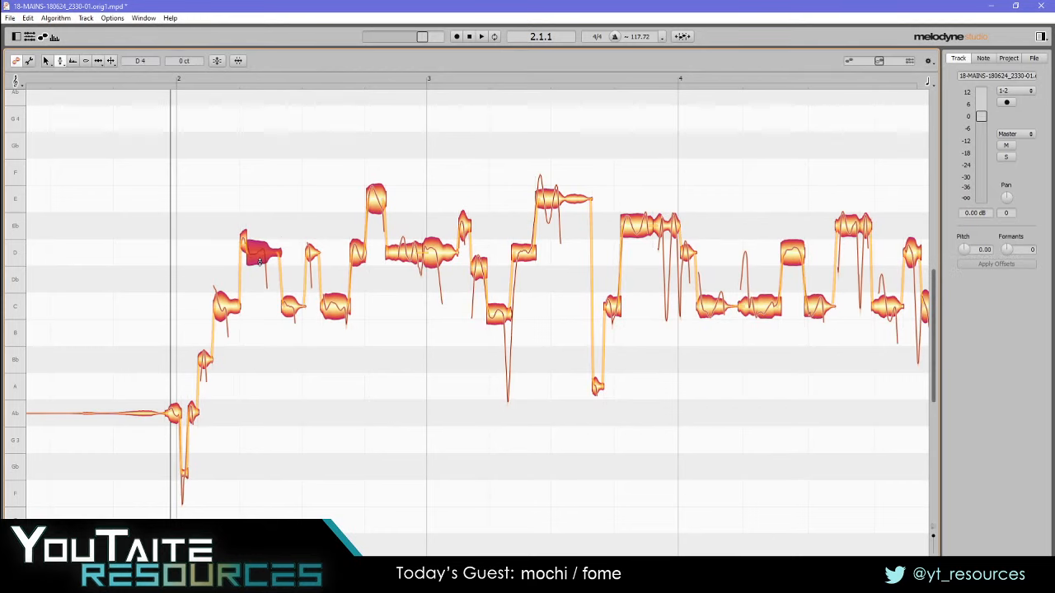
- Play the passage from bar 2, then try lowering the Bb 3 note and undo the change
left_click(171, 79)
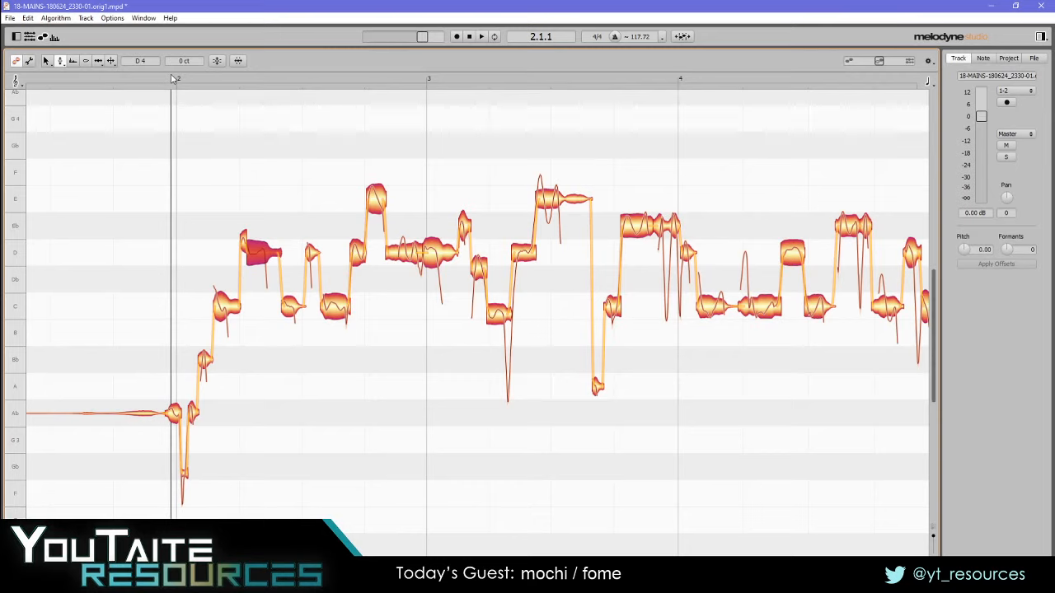
key("space")
key("space")
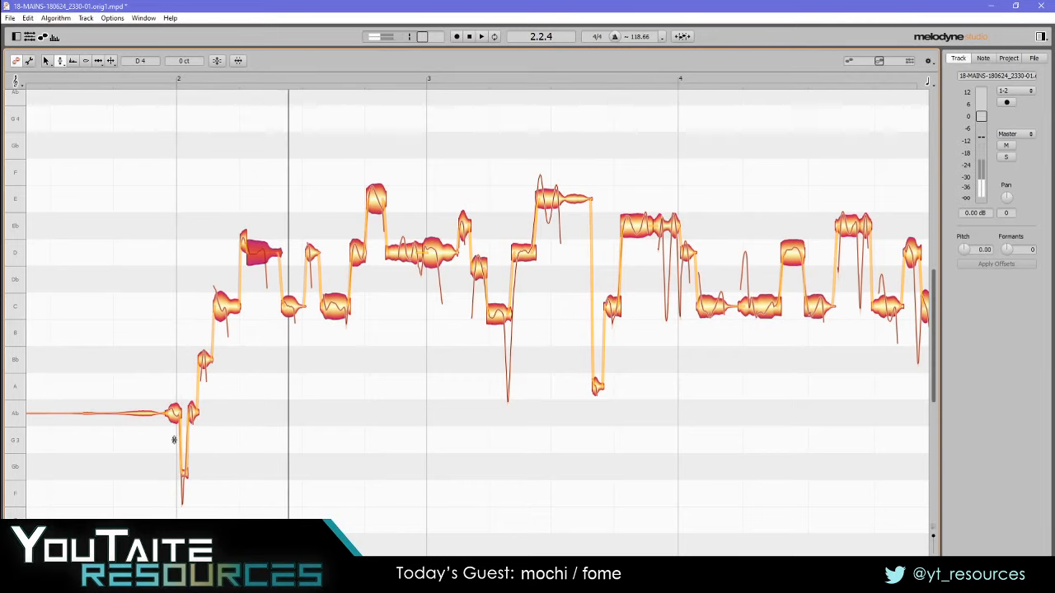
left_click_drag(201, 374, 200, 400)
key("ctrl+z")
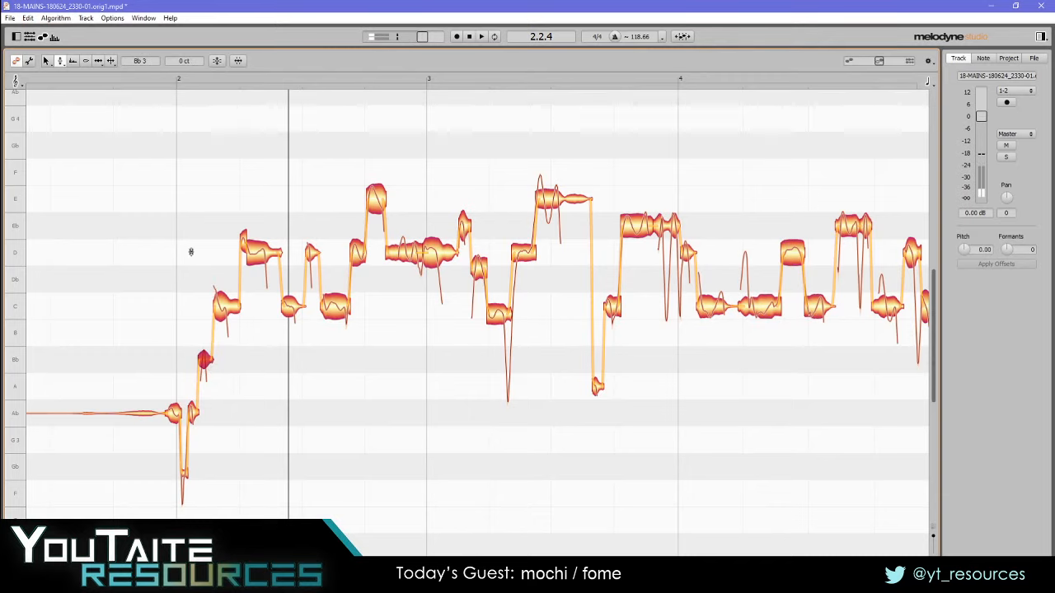
- Replay the passage from just before bar 2 and lower the Bb 3 note to A 3 with the Pitch tool
left_click(163, 83)
key("space")
key("space")
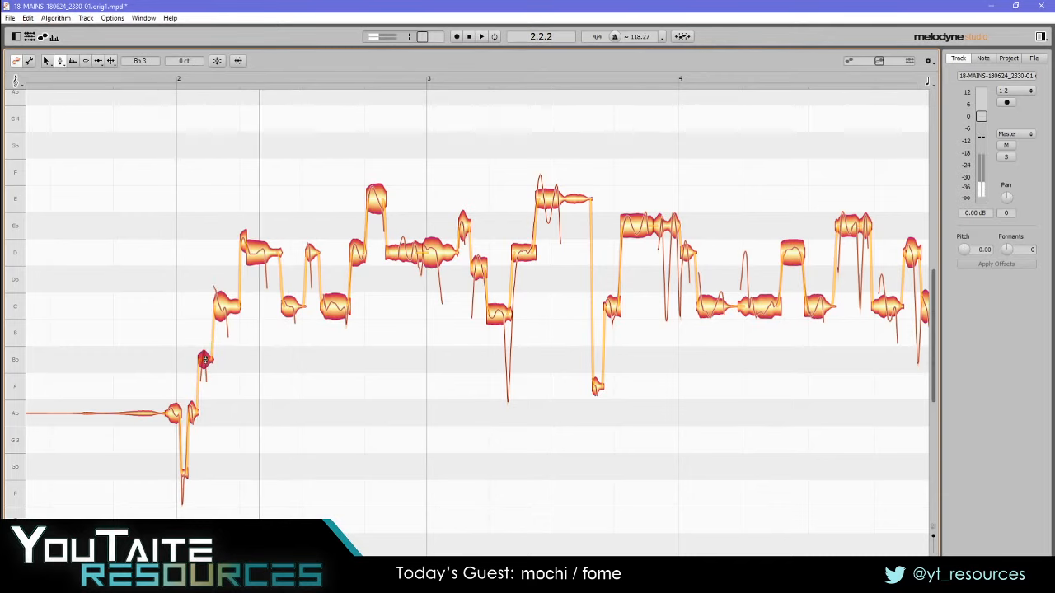
left_click_drag(205, 360, 206, 386)
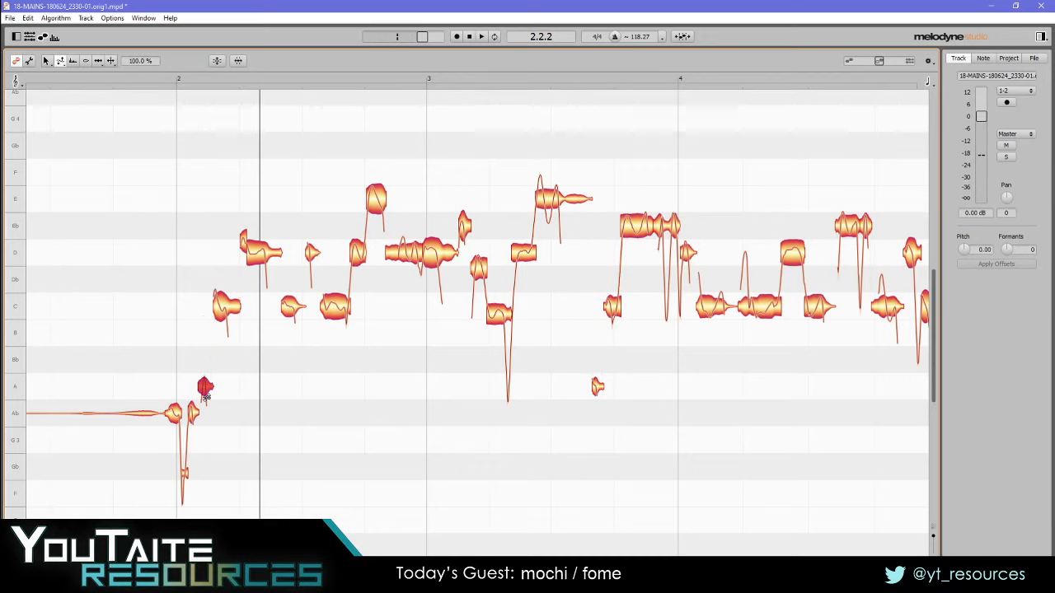
- Set the playback position just before bar 2 and examine the pitch drift of individual notes in bar 2
left_click(165, 82)
left_click(531, 400)
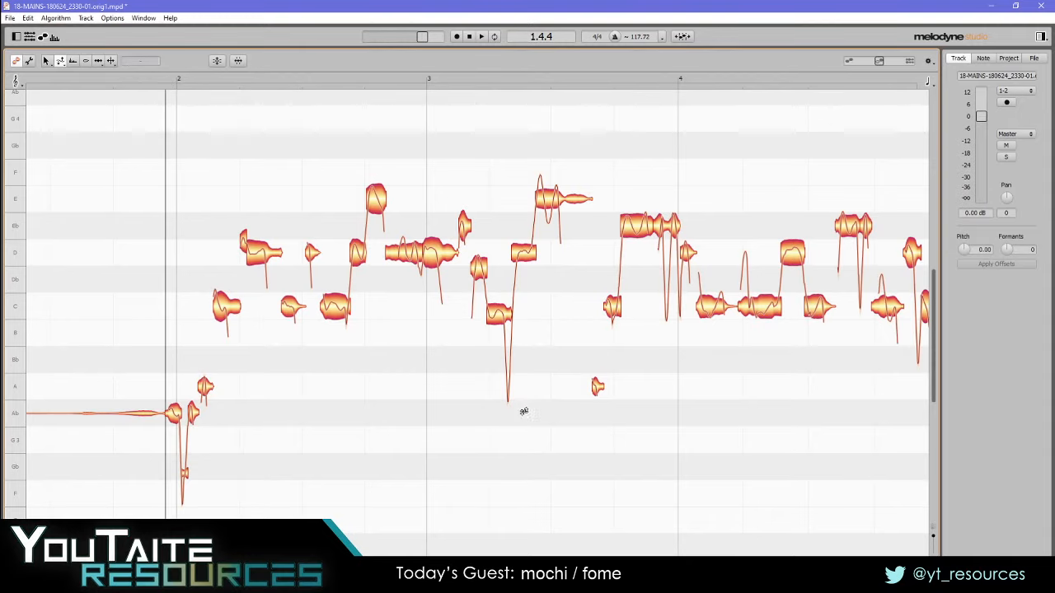
left_click(184, 476)
left_click(263, 204)
left_click(248, 243)
left_click(243, 240)
left_click(251, 175)
left_click(218, 308)
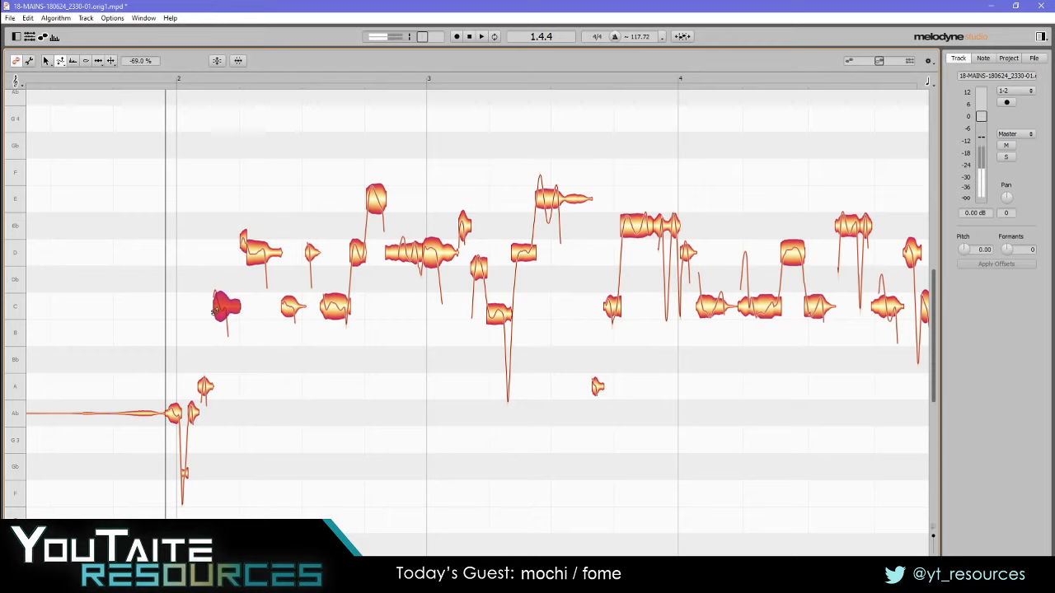
left_click(182, 110)
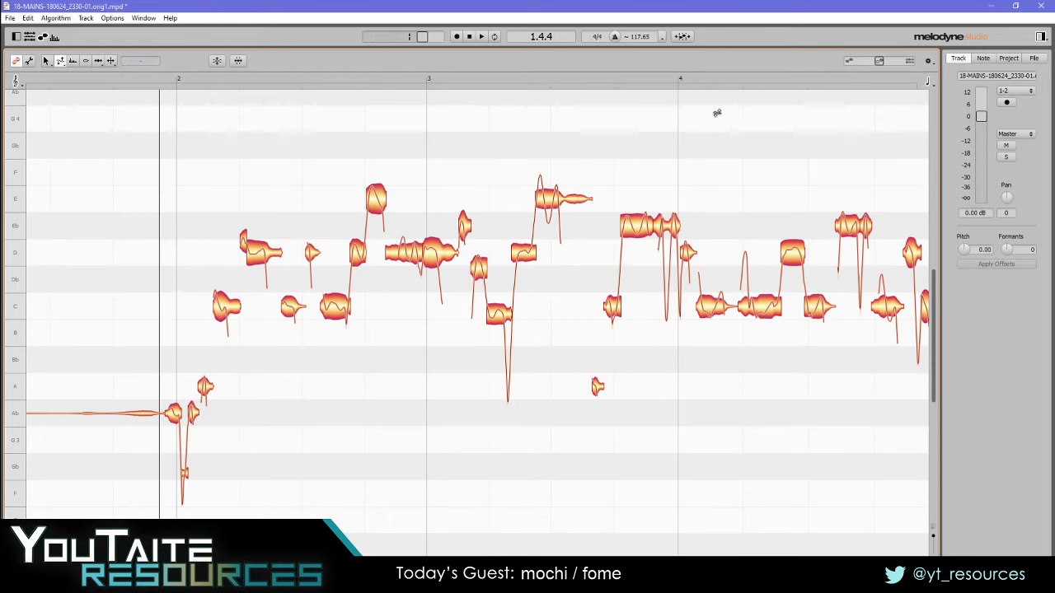
- Look over the clip, play it from just before bar 2, and check the drift of the E 4 note before bar 3
scroll(478, 313, "right", 5)
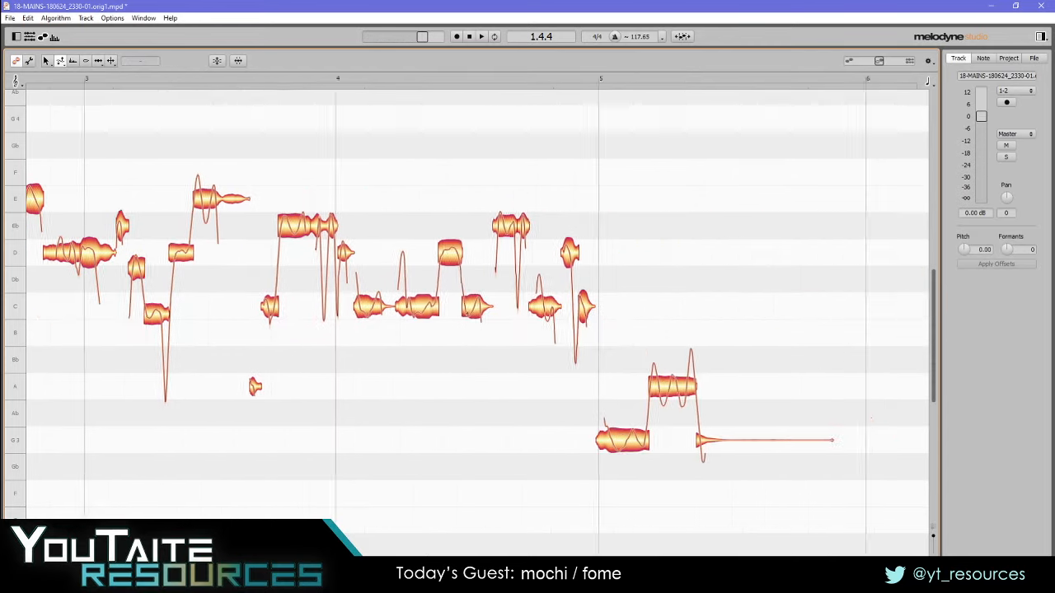
scroll(478, 314, "left", 7)
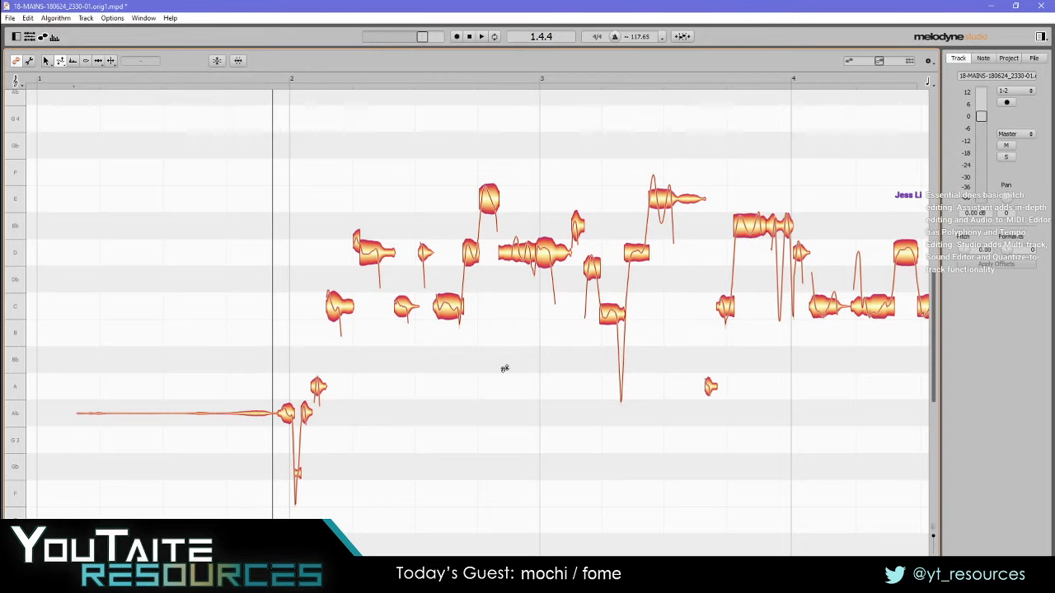
key("space")
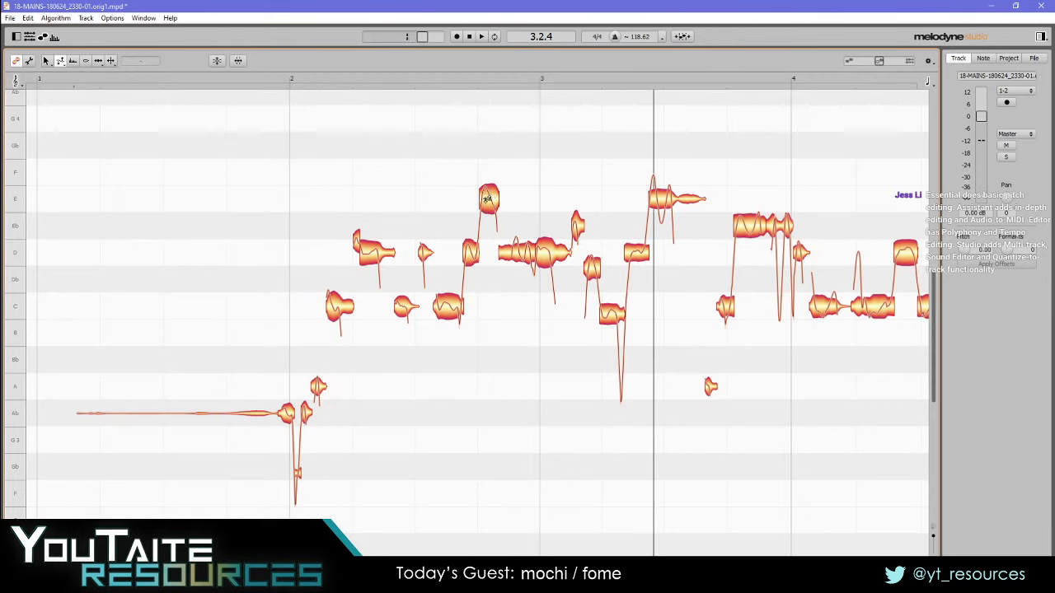
left_click(490, 200)
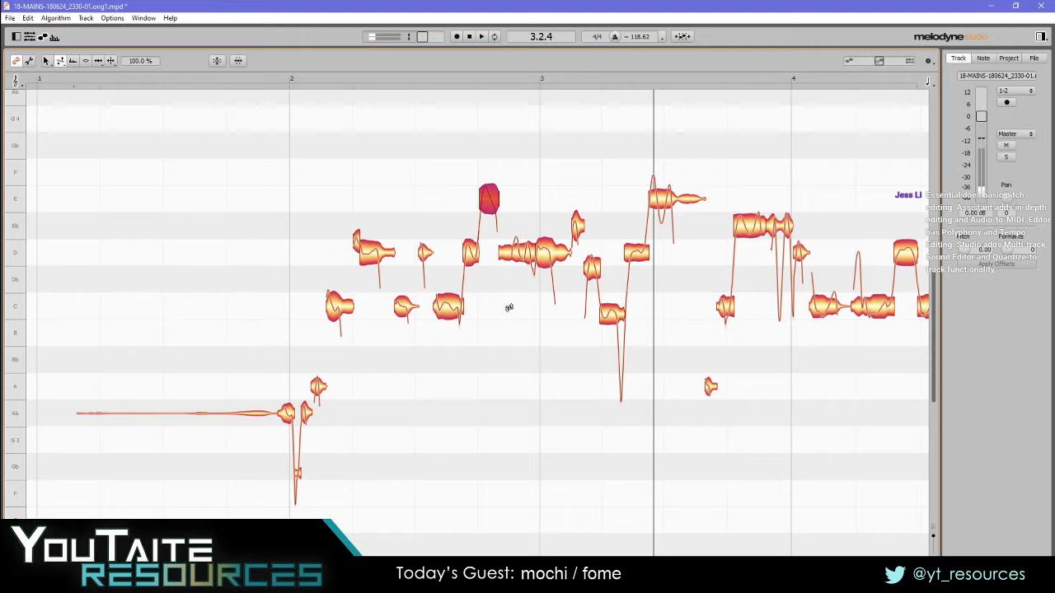
left_click(487, 262)
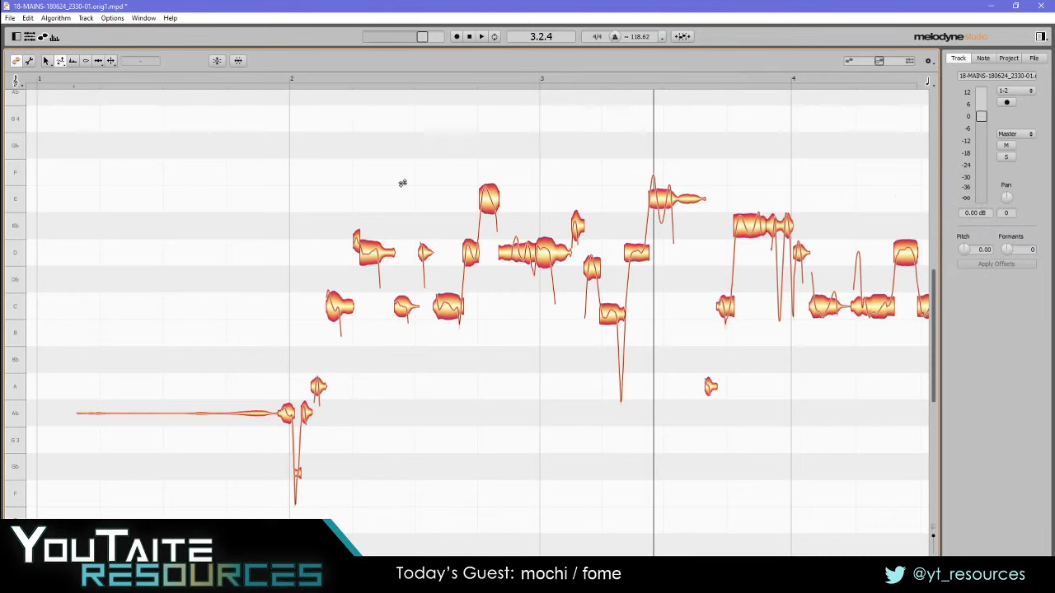
- Compare the D 4 note before bar 3 with the following E 4 note using the Pitch and Pitch Modulation tools
key("F2")
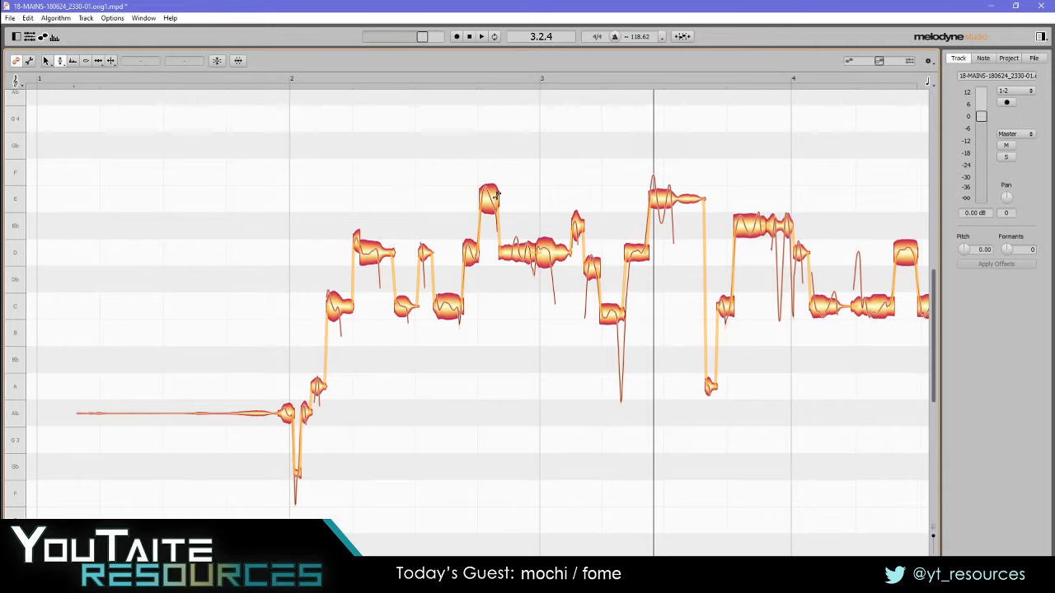
left_click(475, 257)
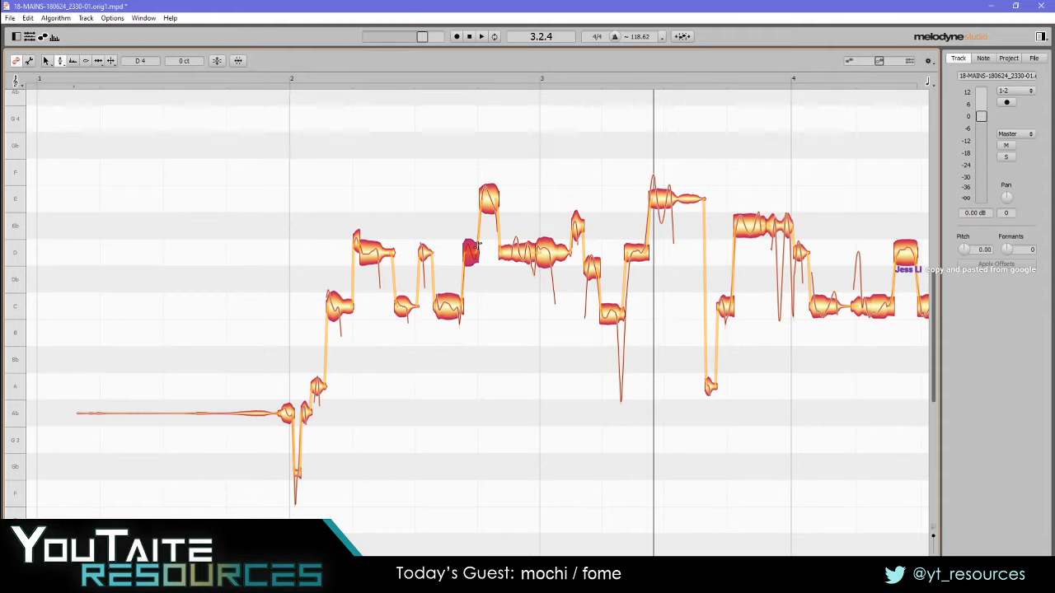
left_click(488, 199)
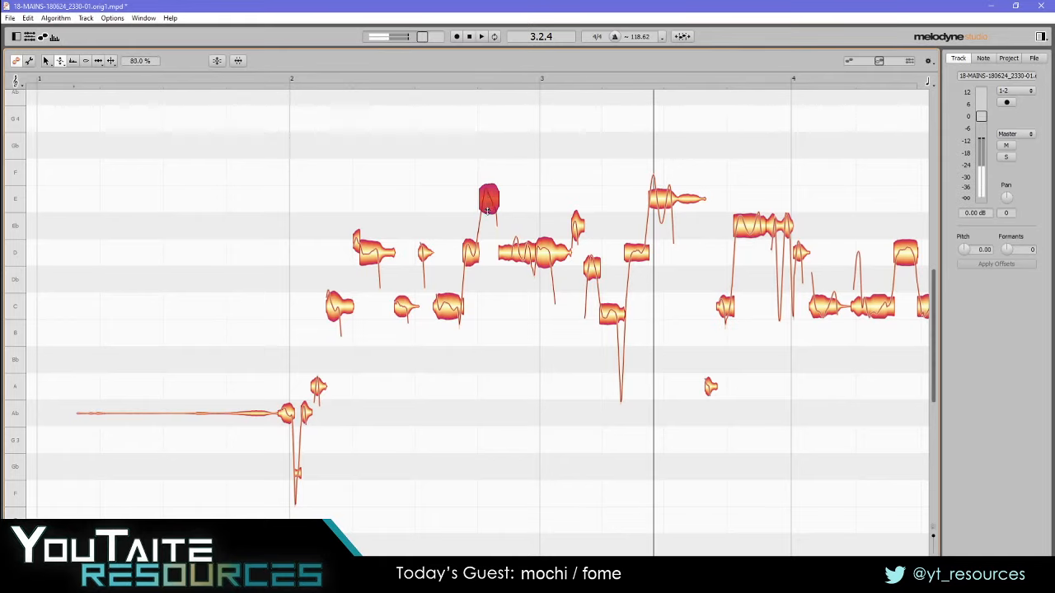
left_click(474, 239)
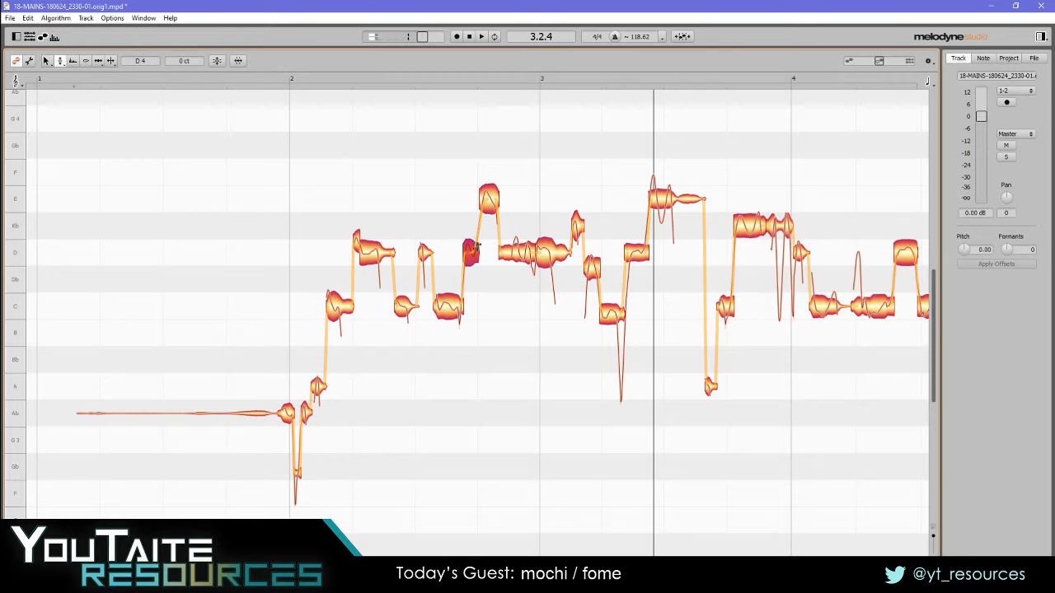
- Play the passage from the middle of bar 2 and lower the short Eb 4 note after bar 3 to D 4
left_click(417, 76)
key("space")
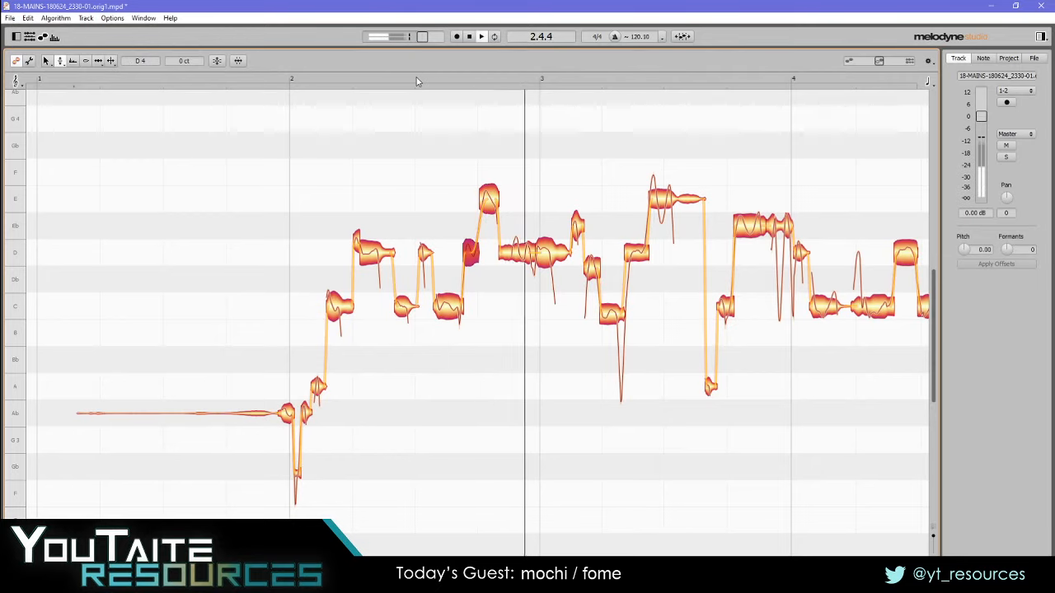
key("space")
left_click_drag(577, 230, 578, 257)
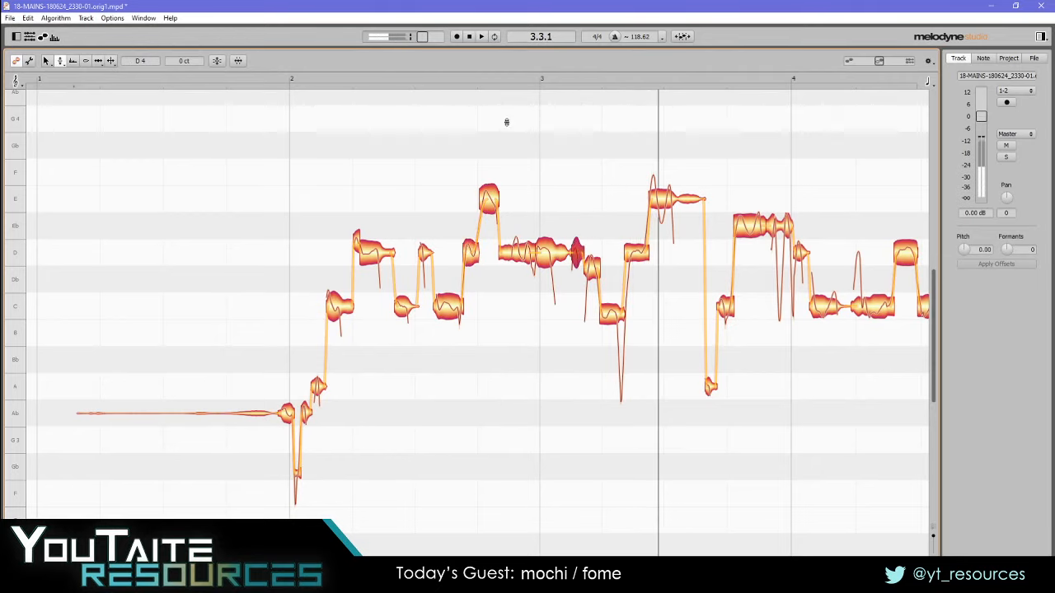
- Replay the passage from mid-bar 2 and split the beginning off the off-centre note just after the lowered D 4 note
double_click(429, 79)
key("F6")
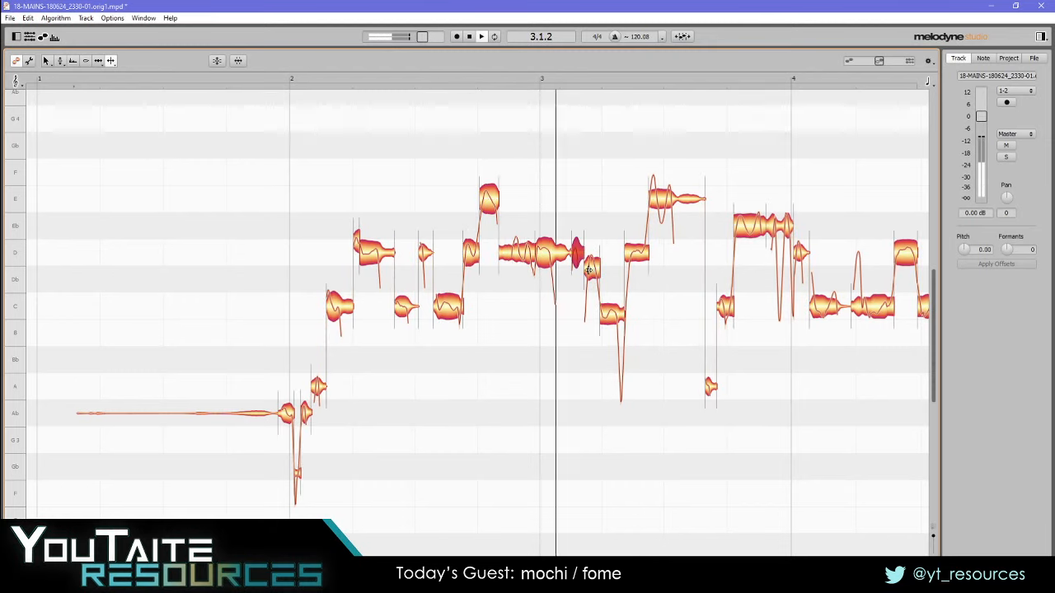
double_click(589, 265)
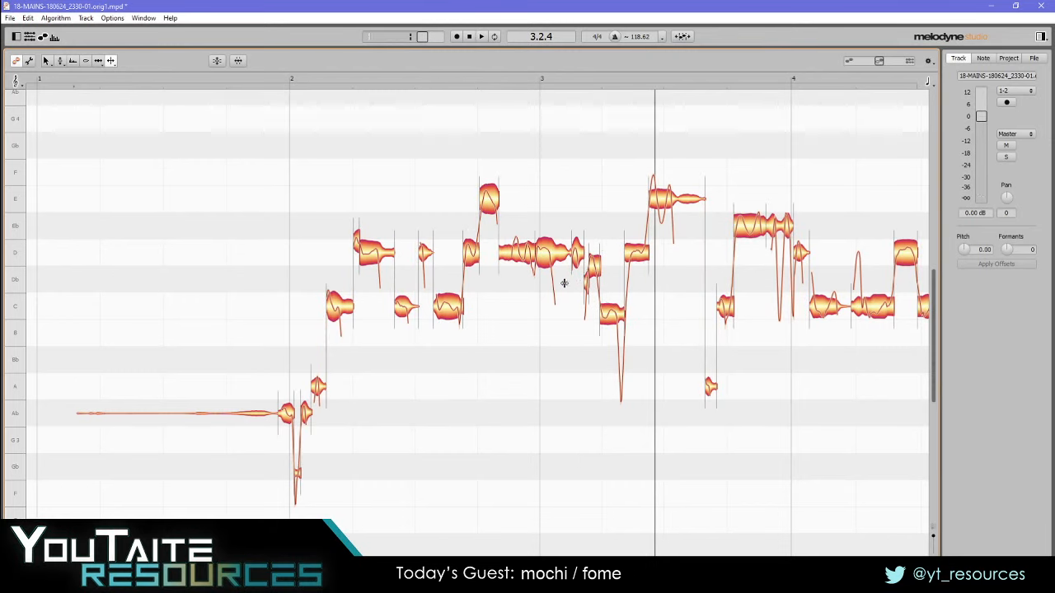
- Move the split note's boundary with the following C 4 note slightly earlier and snap its longer part to D 4 at 0 ct
left_click(588, 276)
double_click(589, 271)
key("F2")
key("F6")
left_click(600, 268)
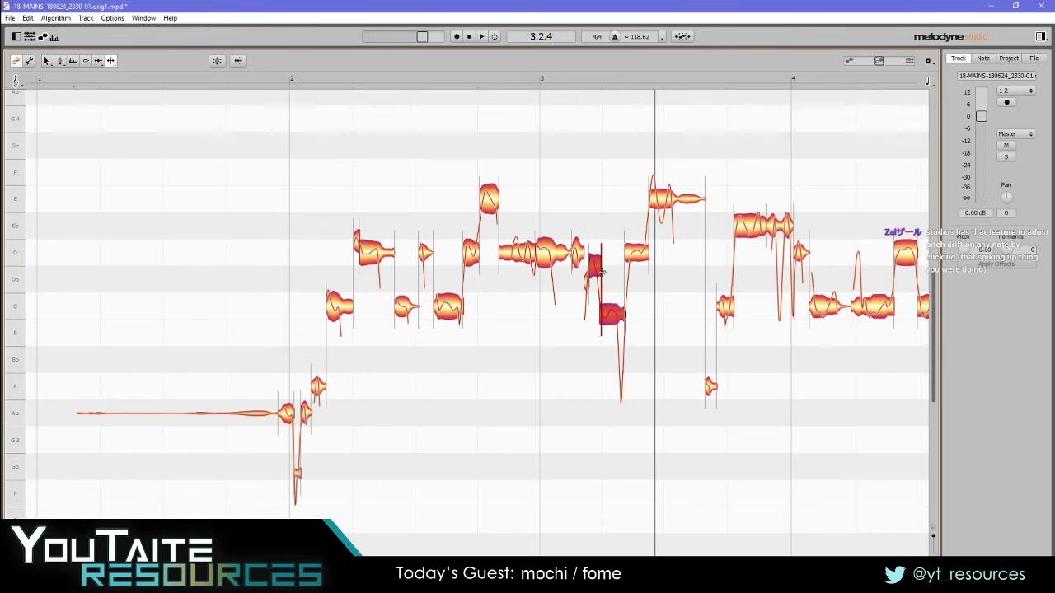
left_click(593, 262)
key("F2")
double_click(593, 261)
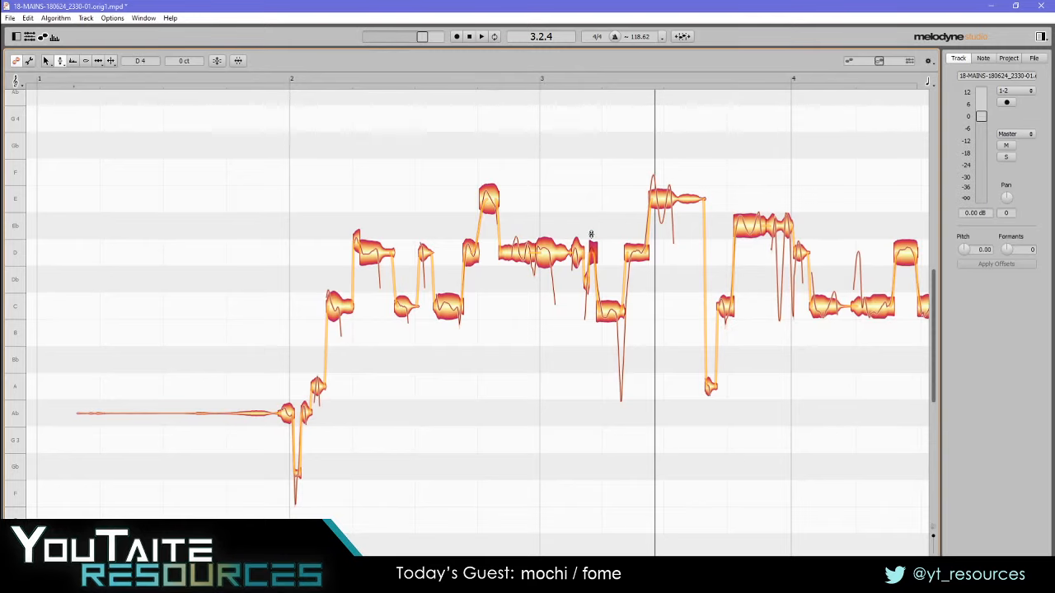
- Replay the passage from just before bar 3 and try different pitch drift amounts on the long E 4 note in bar 3
double_click(517, 90)
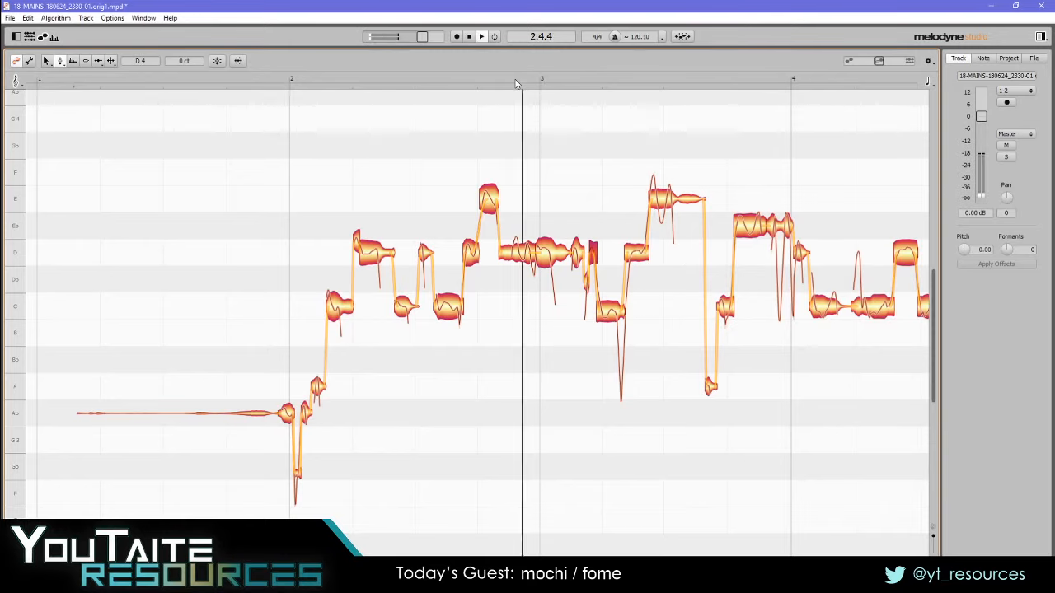
key("F2")
left_click(660, 201)
key("space")
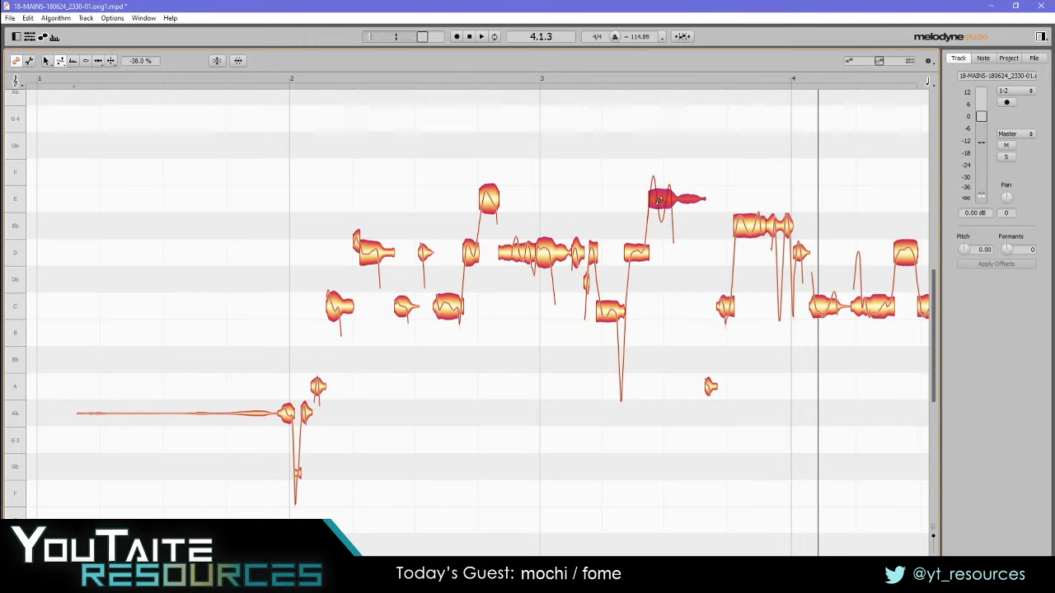
left_click_drag(662, 200, 662, 101)
- Try different pitch modulation amounts on the bar 3 E 4 note, set its modulation to 0 %, and play it
key("F2")
left_click(660, 199)
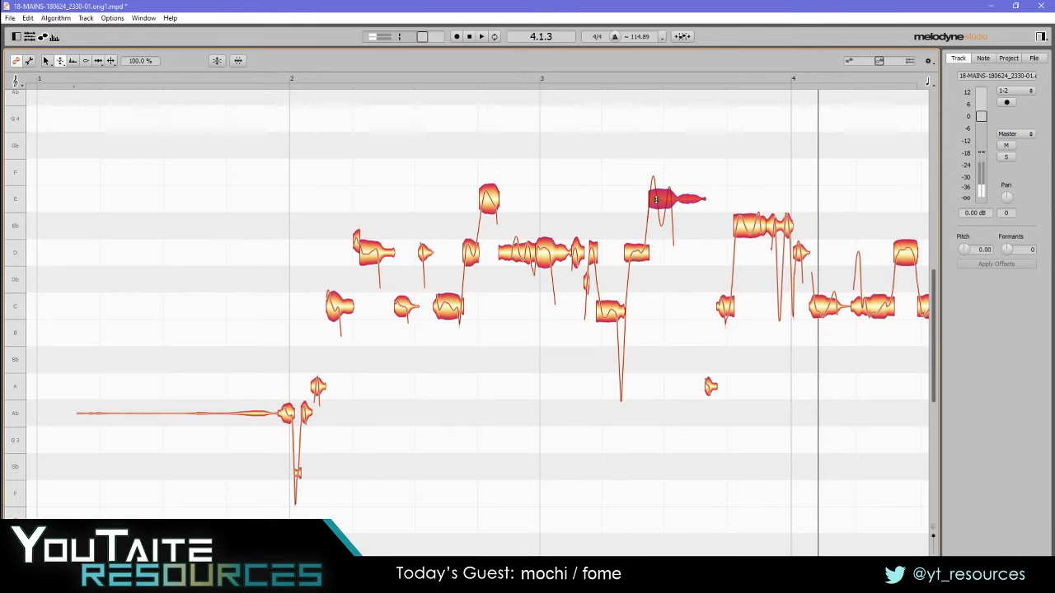
left_click(662, 112)
left_click_drag(657, 199, 621, 115)
key("F2")
key("F2")
double_click(663, 202)
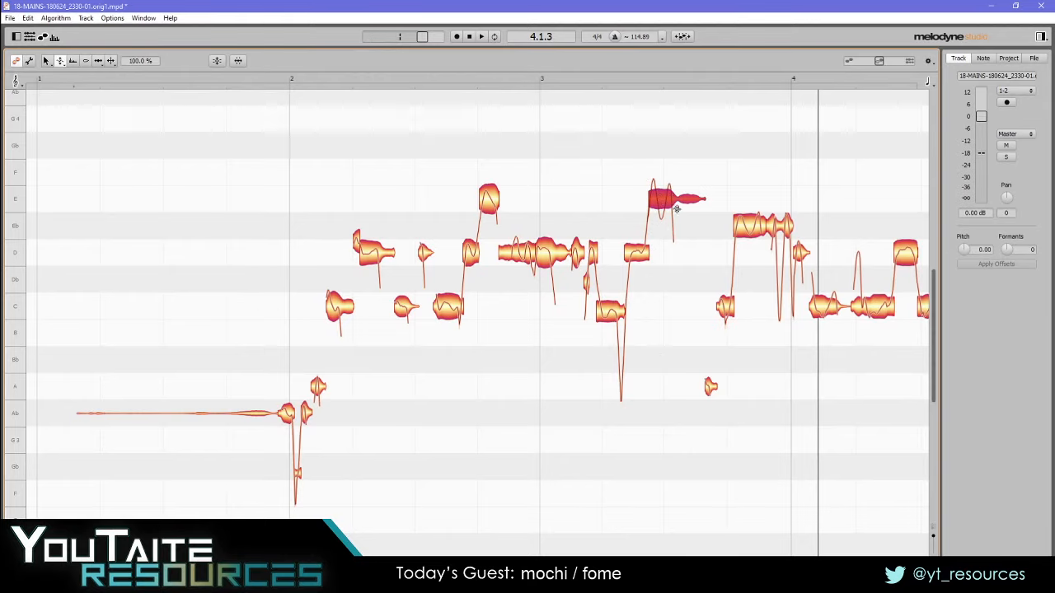
double_click(676, 208)
left_click(580, 77)
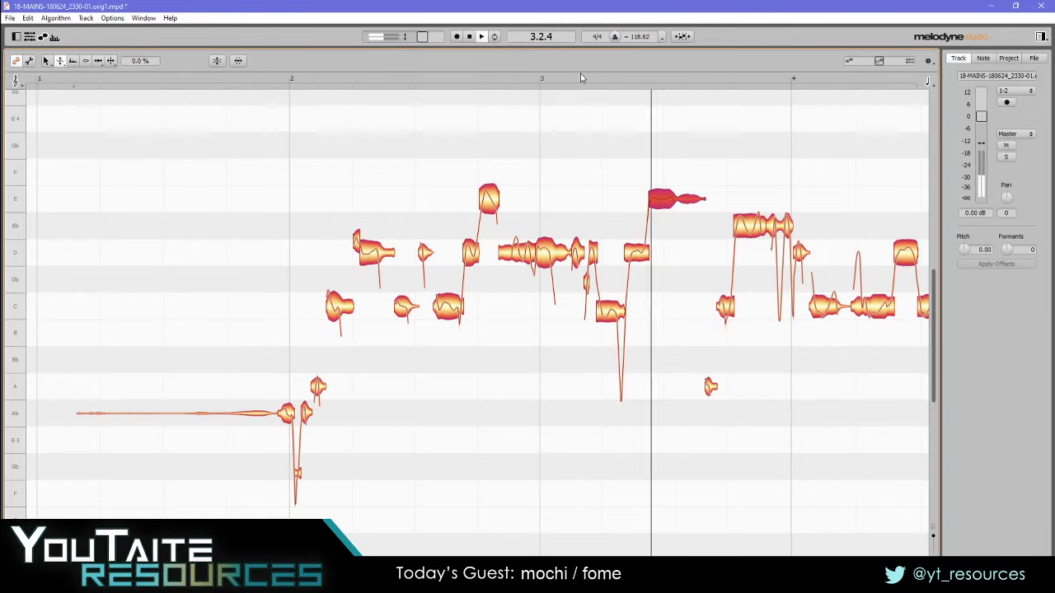
- Restore the bar 3 E 4 note's pitch modulation, set its pitch drift to -578 %, and play the result
double_click(663, 202)
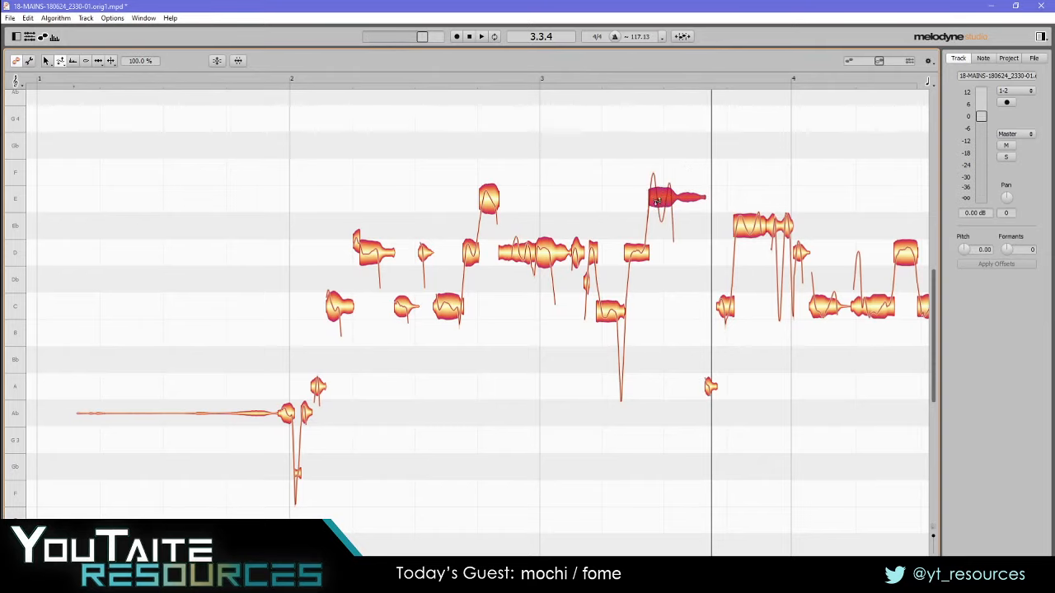
left_click_drag(657, 202, 696, 337)
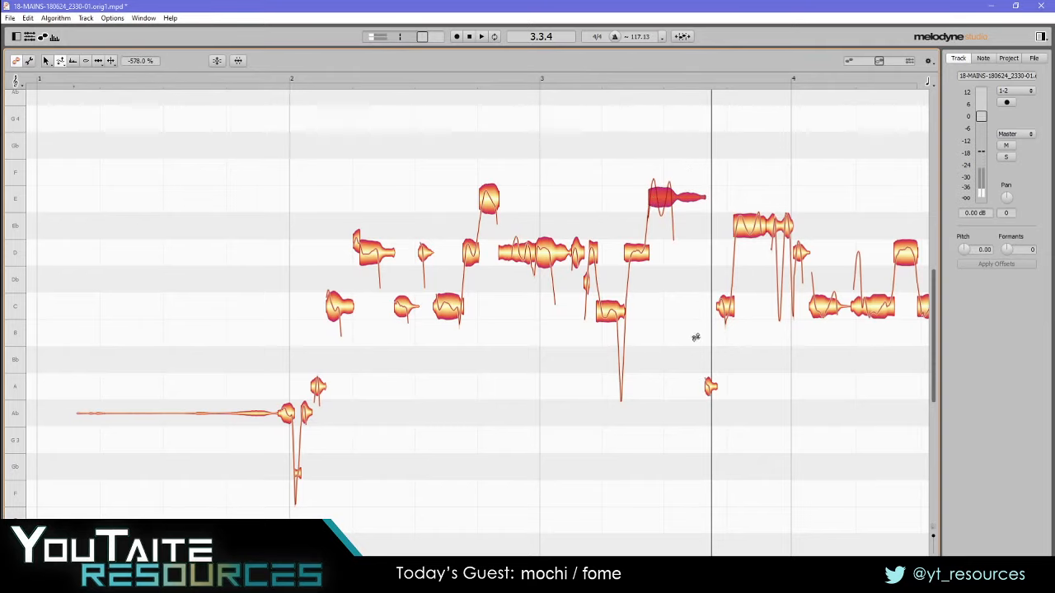
left_click(628, 84)
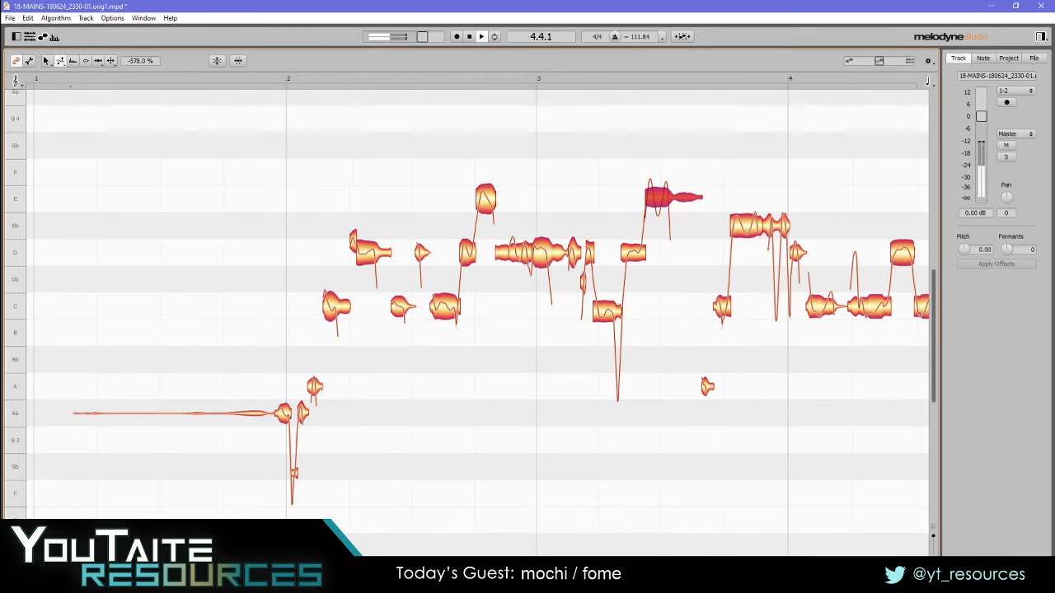
- Raise the beginning of the split C 4 note before bar 5 to D 4, snap the remainder to C 4, and play from mid-bar 4
left_click_drag(511, 305, 505, 257)
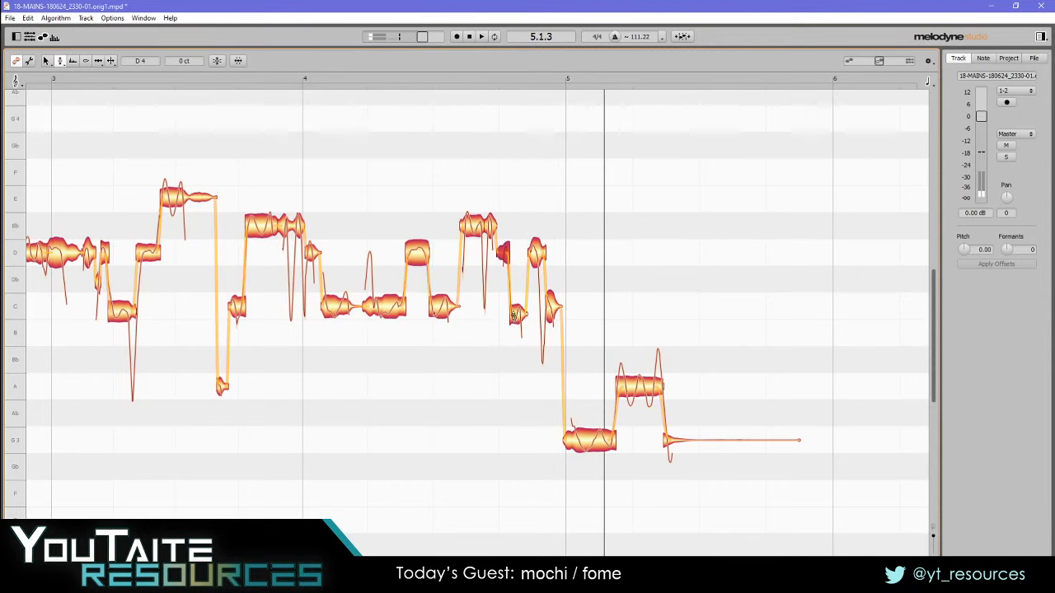
left_click(516, 311)
left_click(534, 256)
left_click(551, 308)
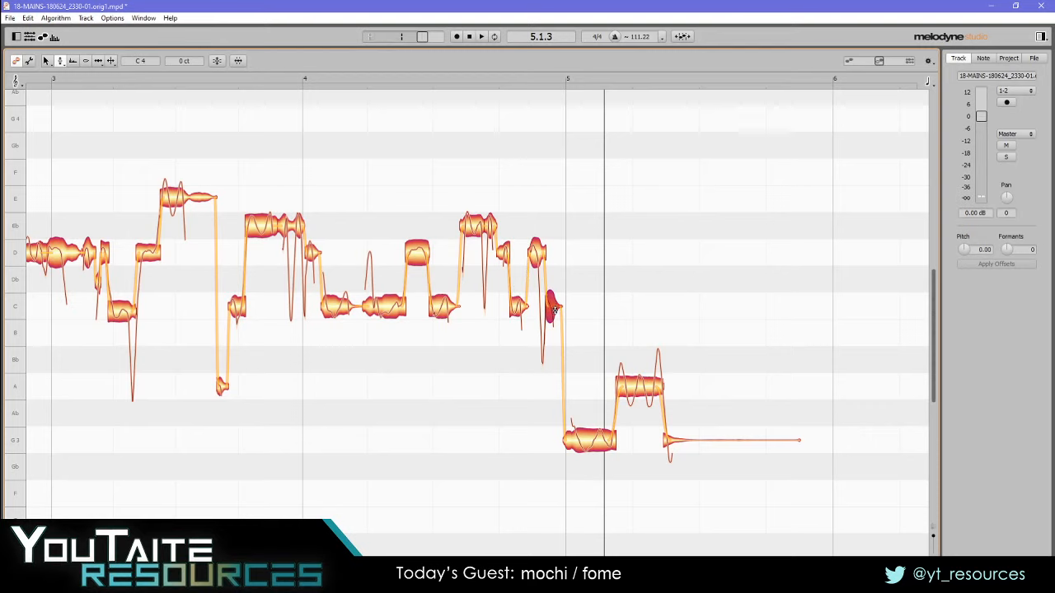
double_click(390, 80)
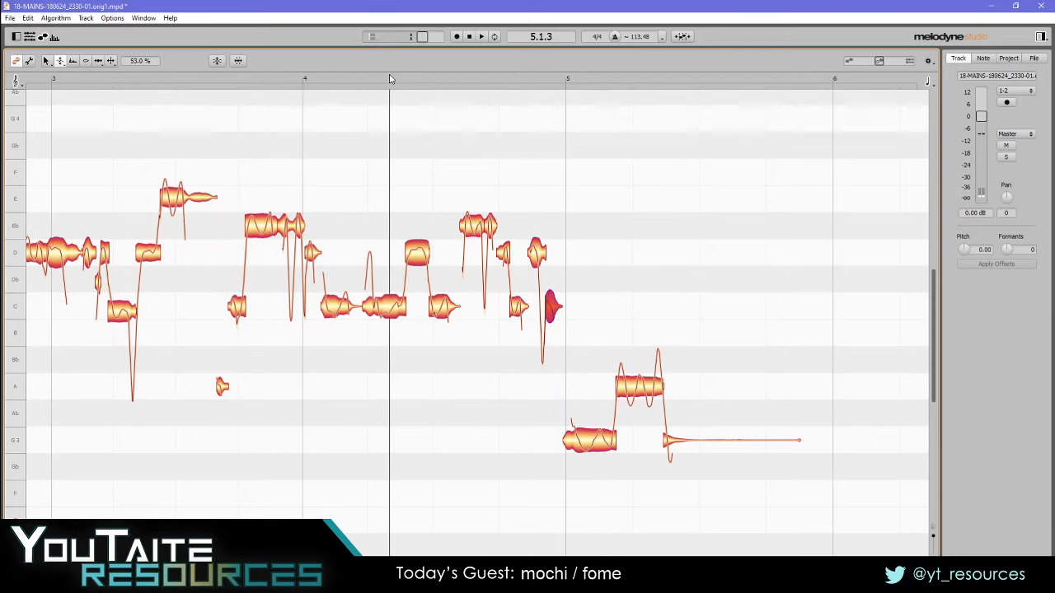
left_click(601, 426)
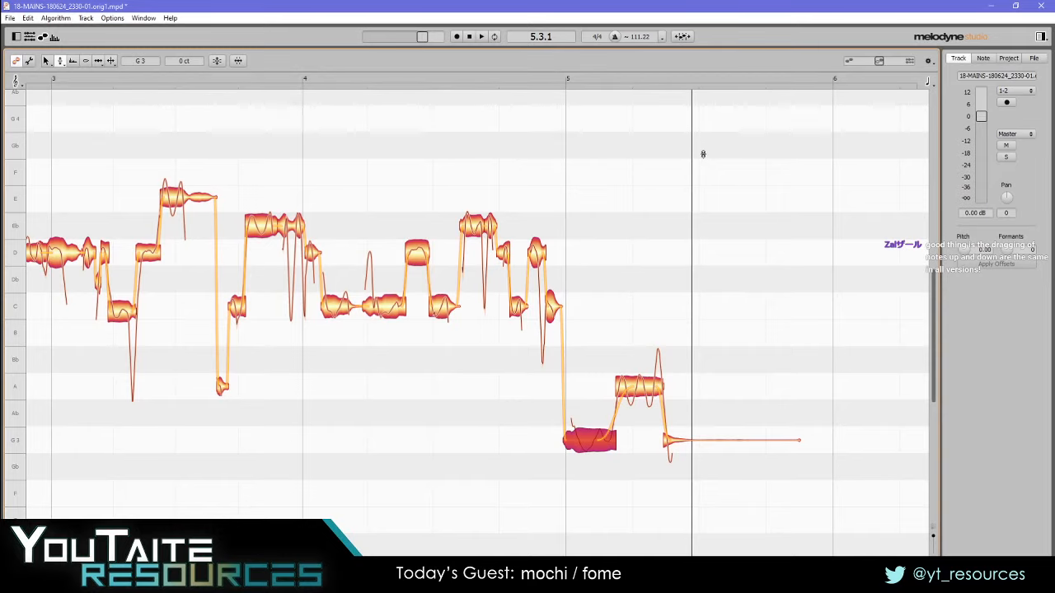
- Save the tuned clip and replace its original audio file
left_click(9, 17)
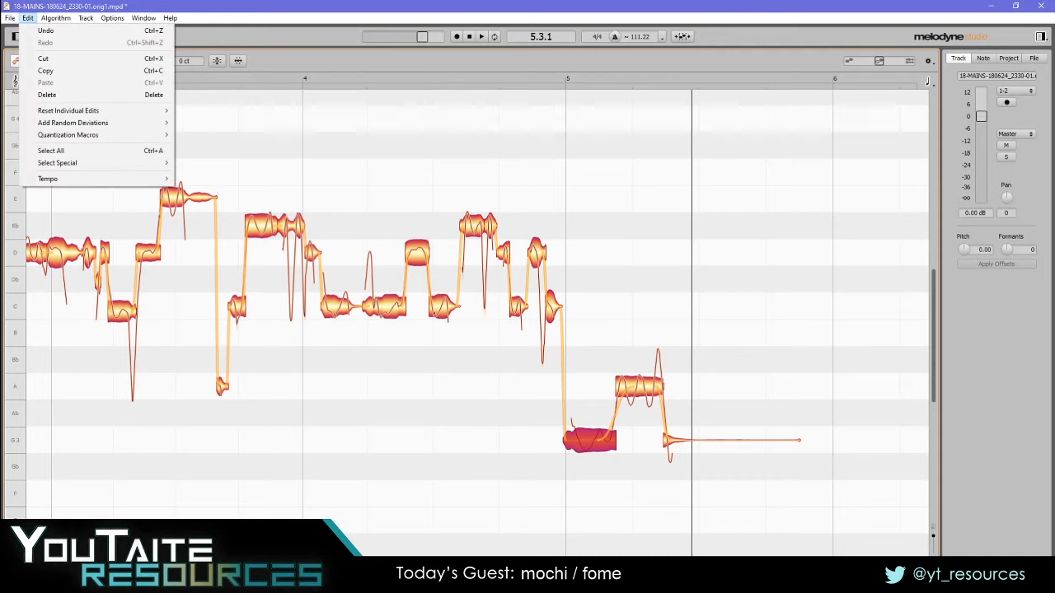
left_click(242, 34)
left_click(10, 17)
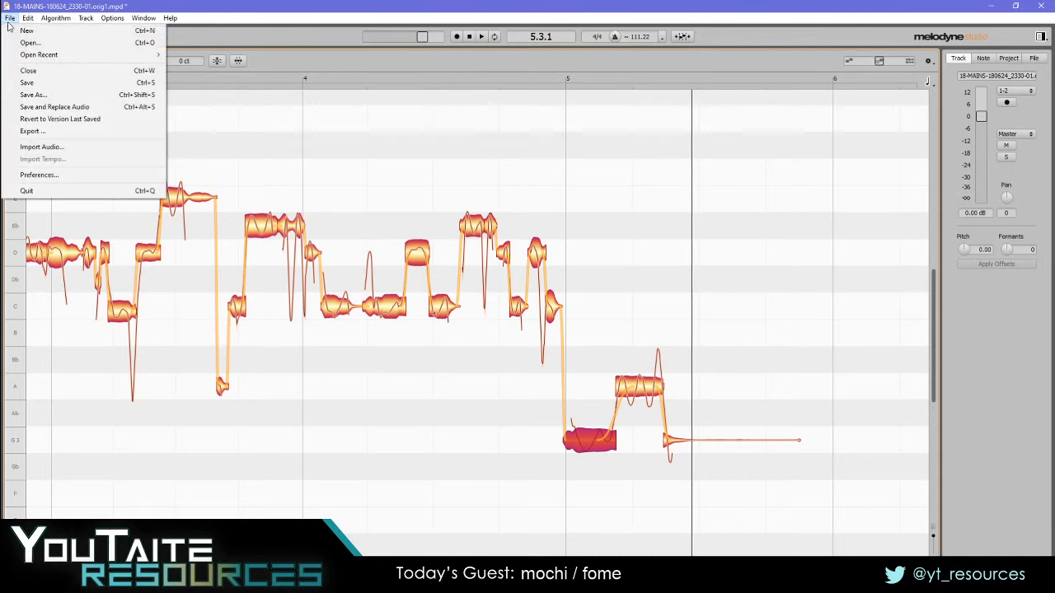
left_click(71, 106)
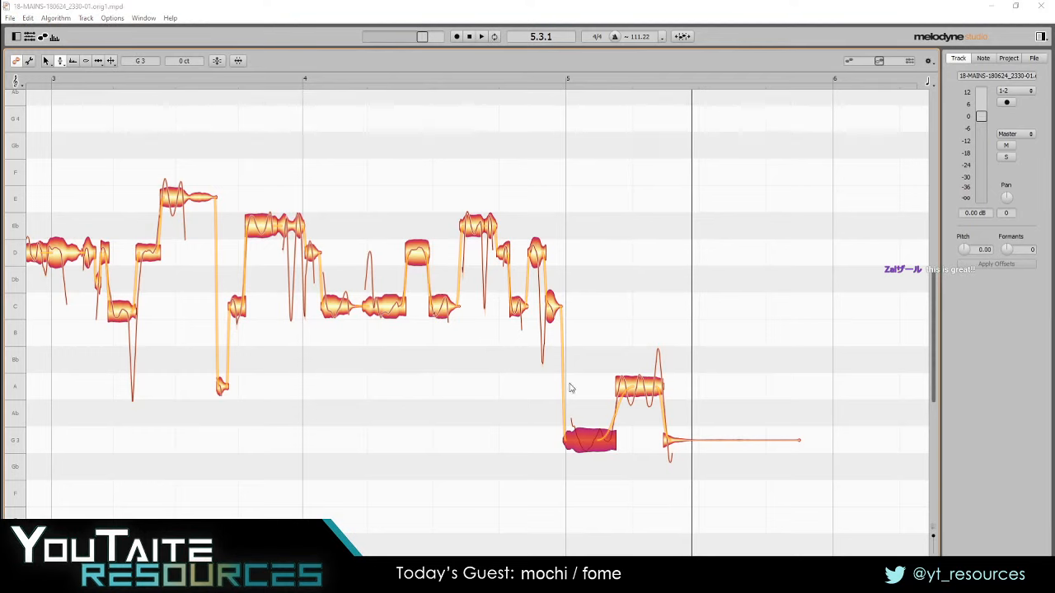
- Switch to REAPER and view the tuned clip on the MAINS track
key("alt+Tab")
key("alt+Tab")
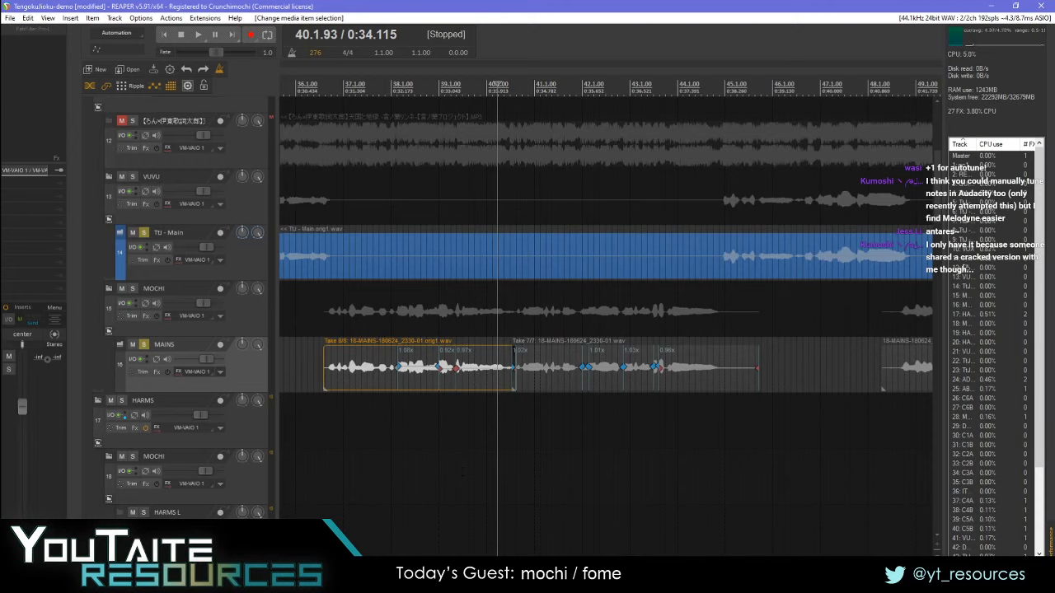
key("alt+Tab")
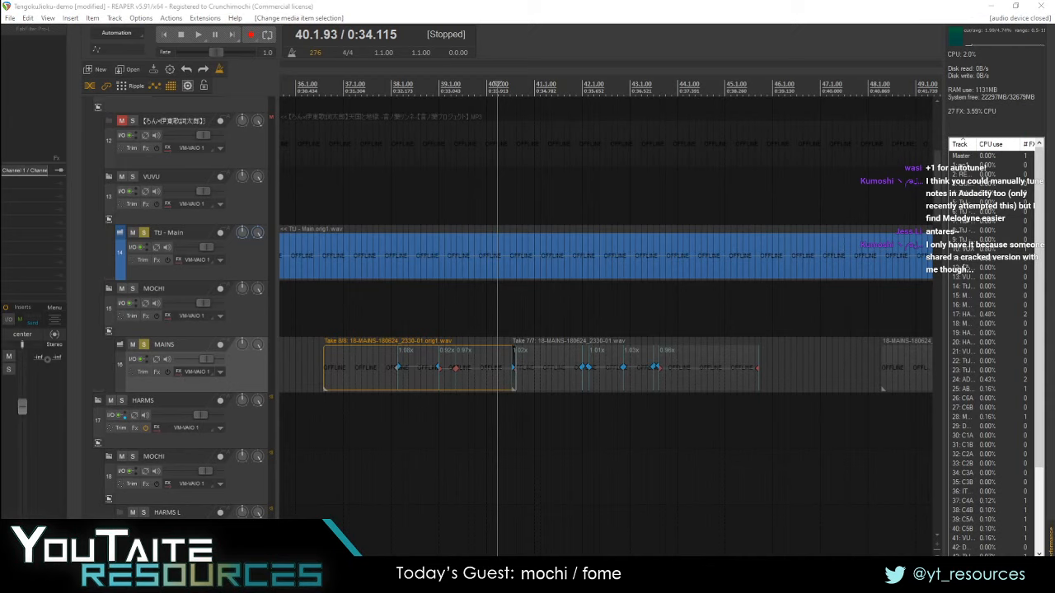
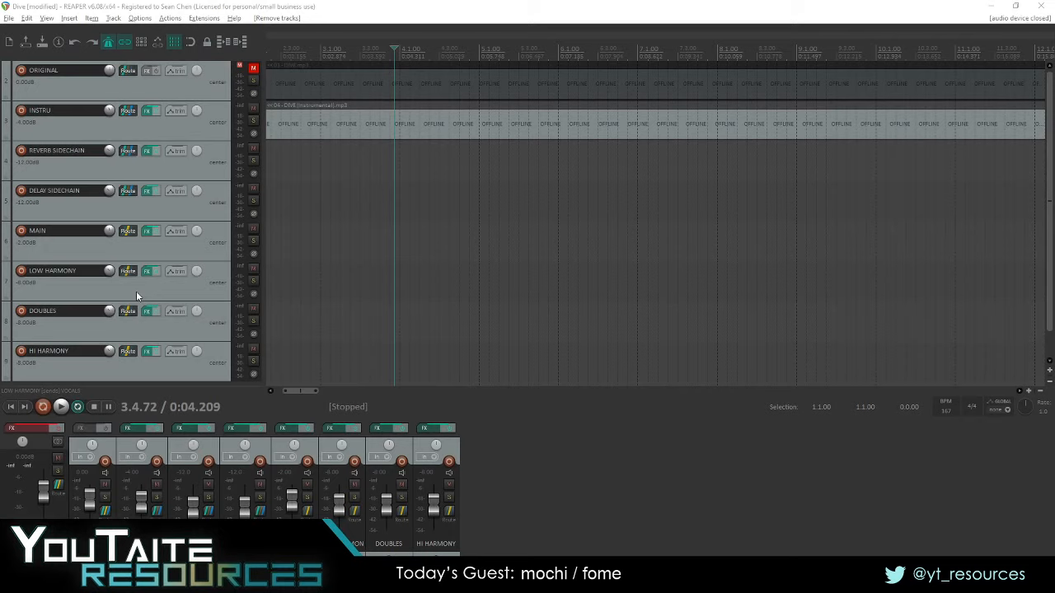
- Look over the Dive project's track list and check its folder of audio files before returning to the arrangement
left_click(208, 161)
scroll(210, 140, "up", 2)
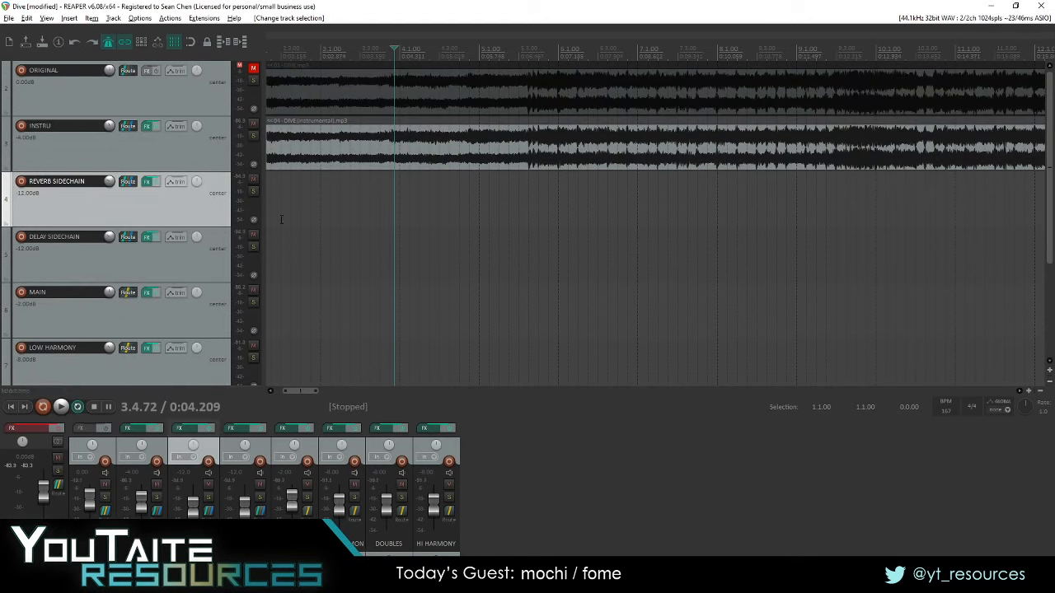
scroll(700, 301, "left", 3)
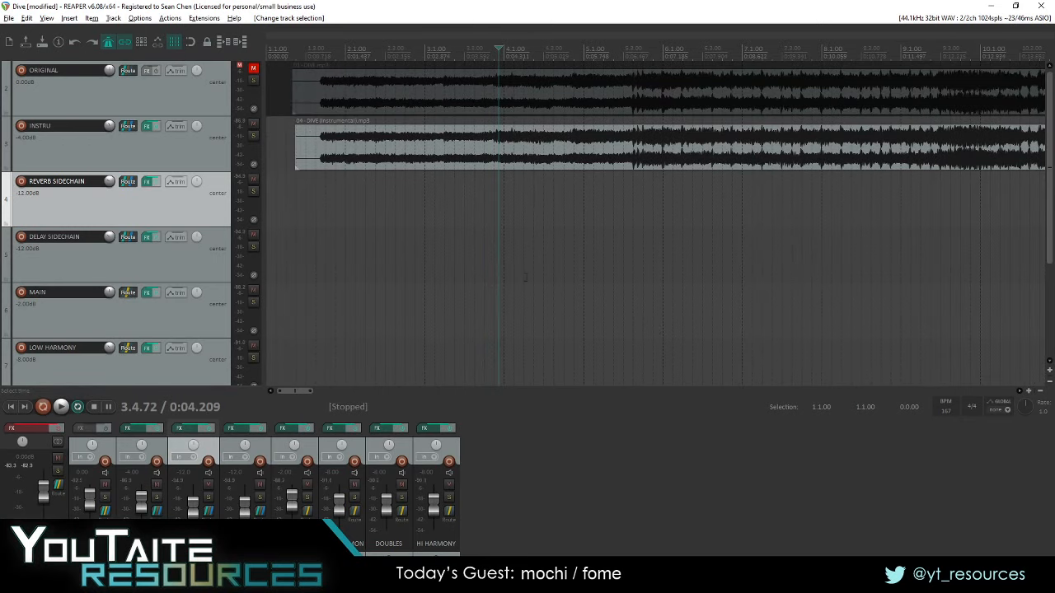
key("super+d")
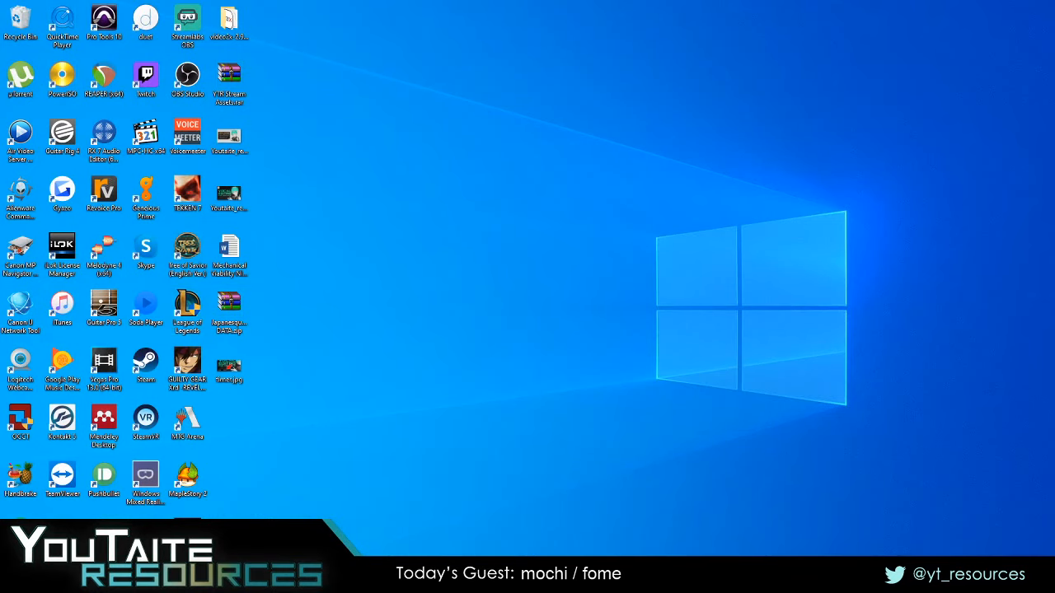
key("super+d")
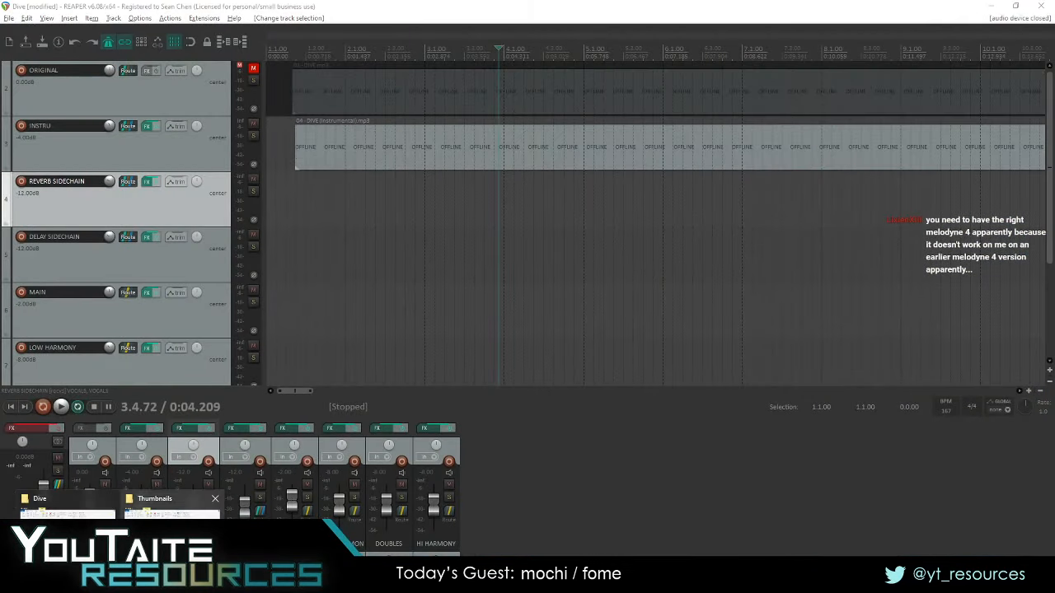
left_click(67, 536)
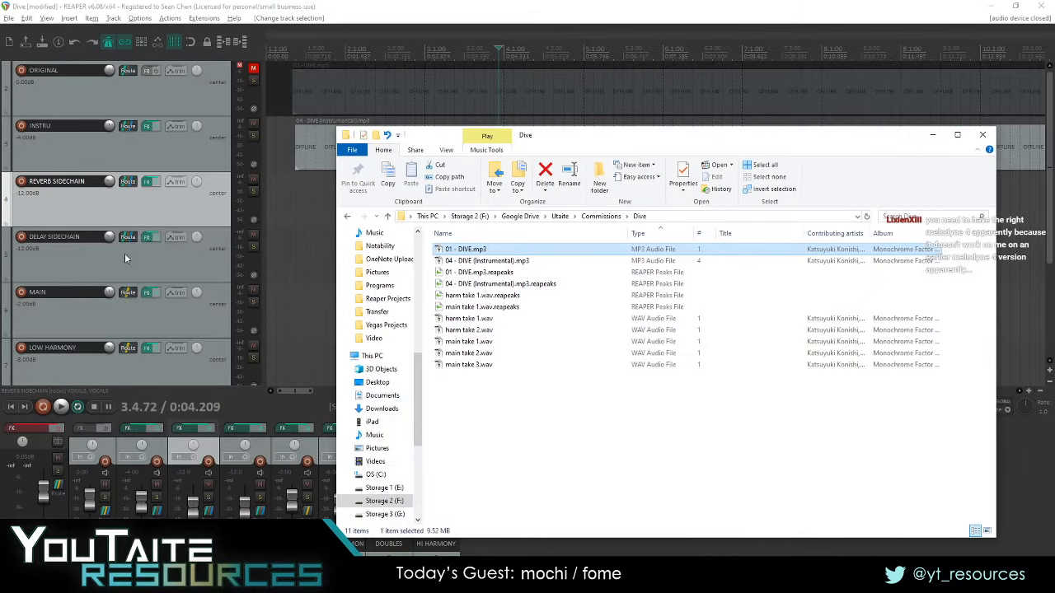
left_click(185, 159)
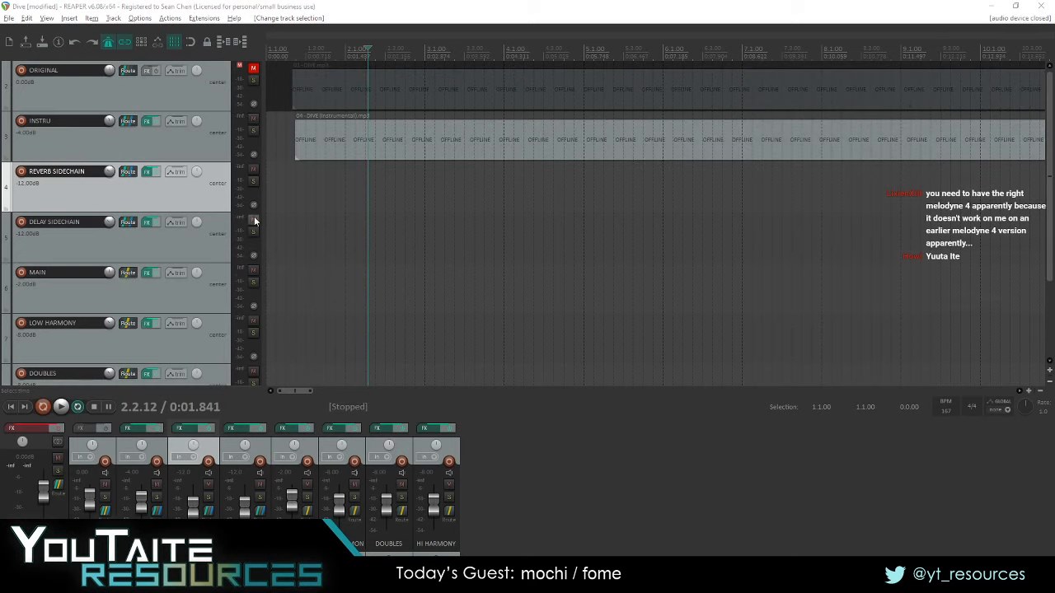
- Play the Dive instrumental from about beat 3 of bar 1 and stop playback
left_click(279, 217)
left_click(312, 198)
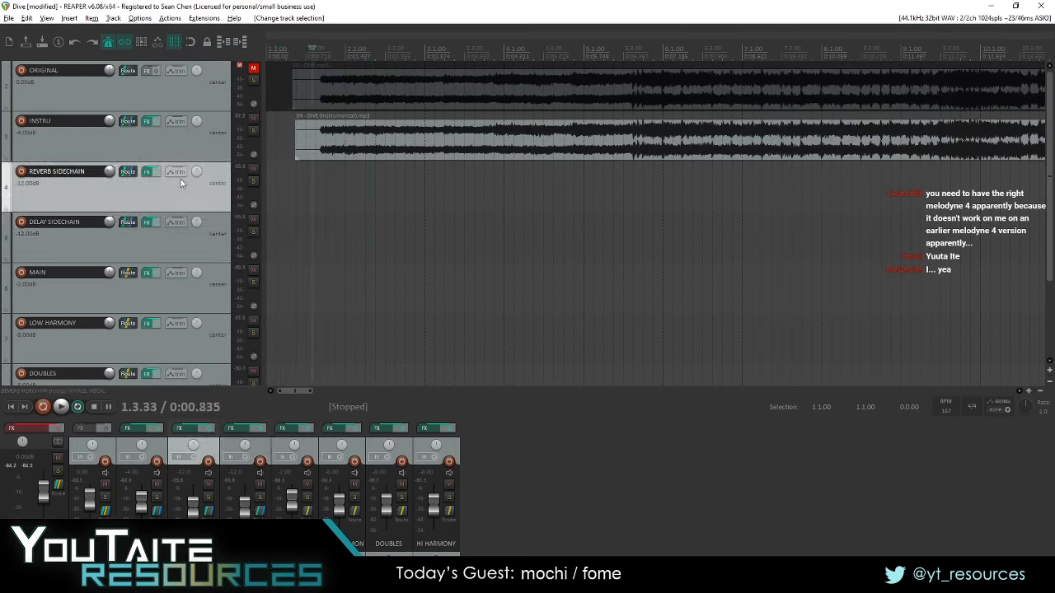
key("space")
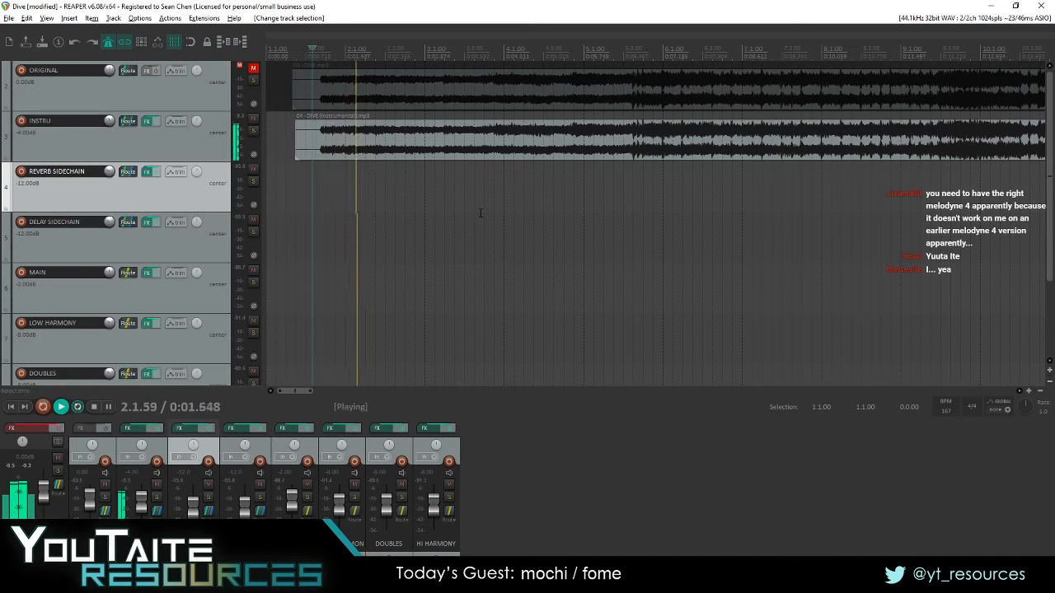
scroll(481, 208, "right", 2)
scroll(462, 221, "down", 3)
scroll(464, 222, "down", 1)
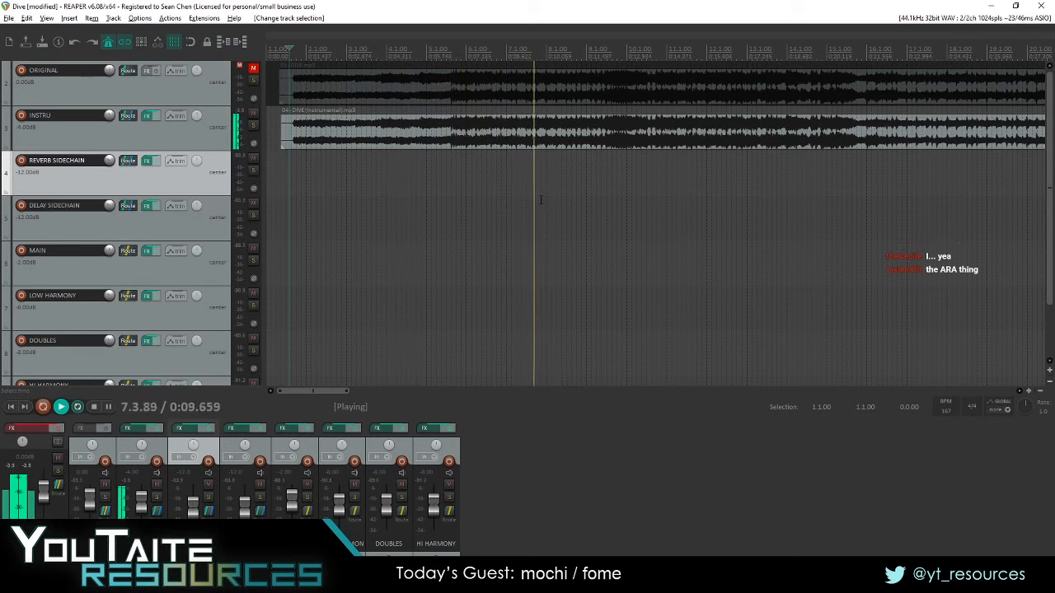
key("space")
scroll(590, 193, "right", 3)
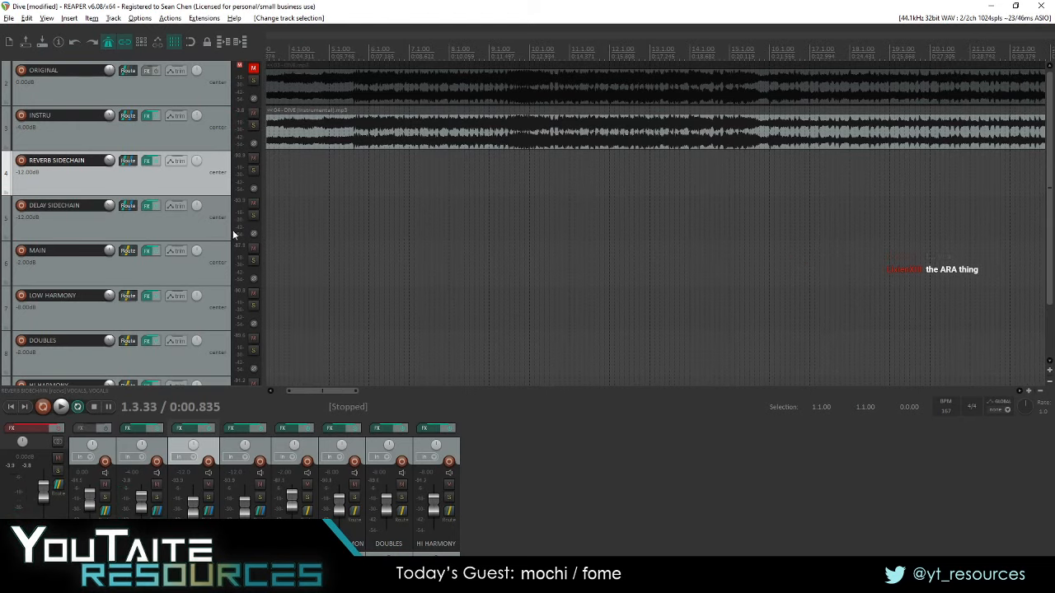
- Insert a new track below MAIN and nest it inside MAIN as a folder child
scroll(213, 264, "down", 1)
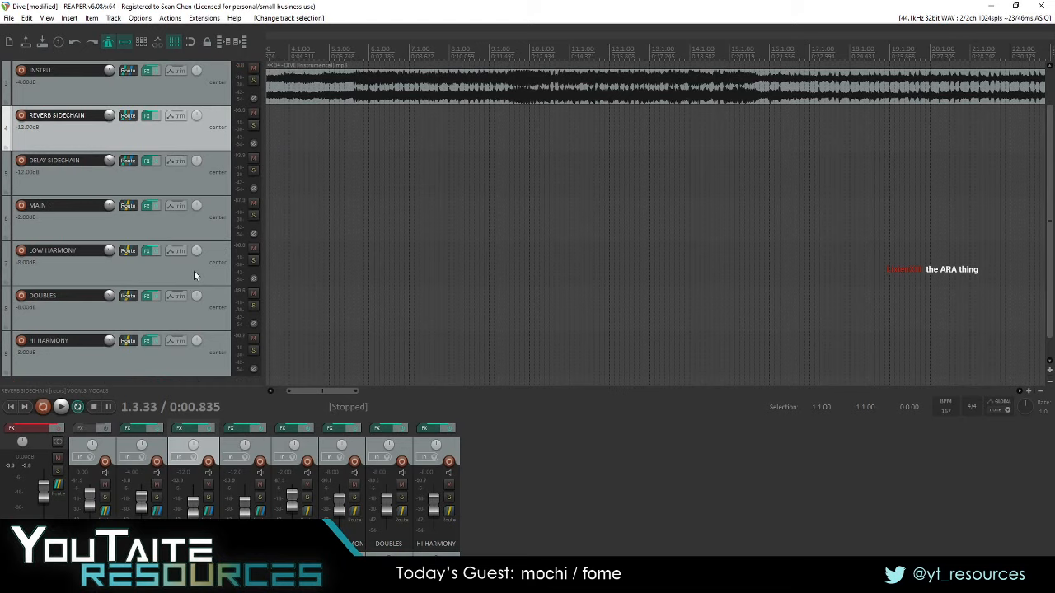
left_click(196, 227)
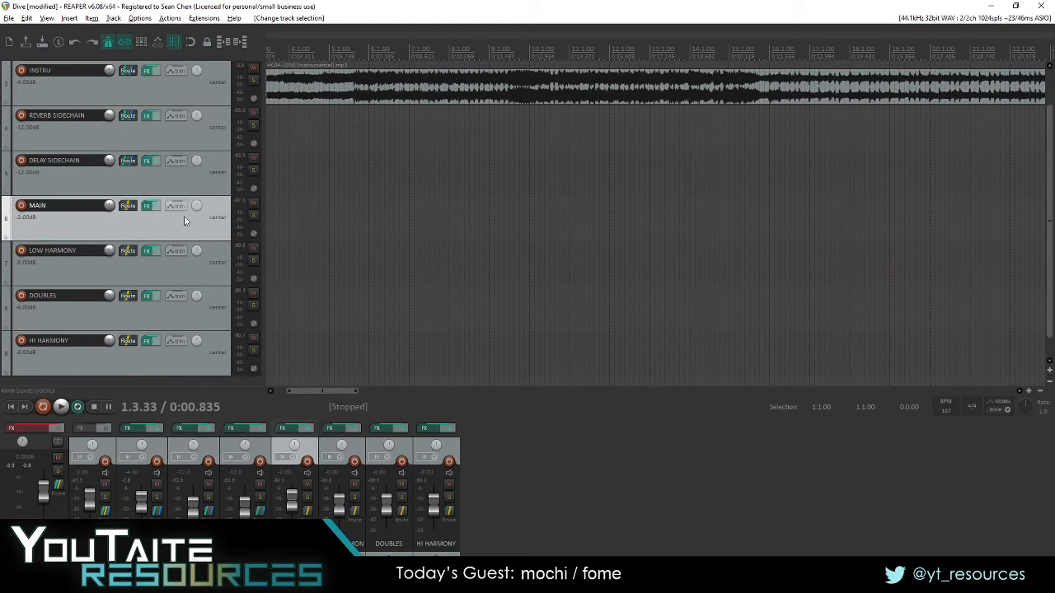
scroll(185, 221, "down", 1)
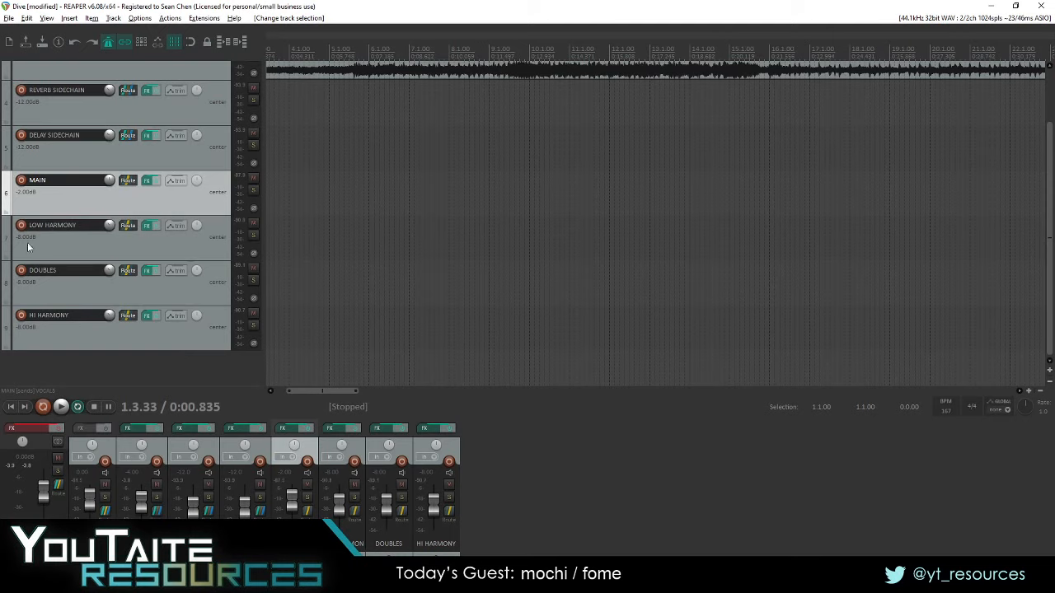
right_click(165, 205)
left_click(178, 211)
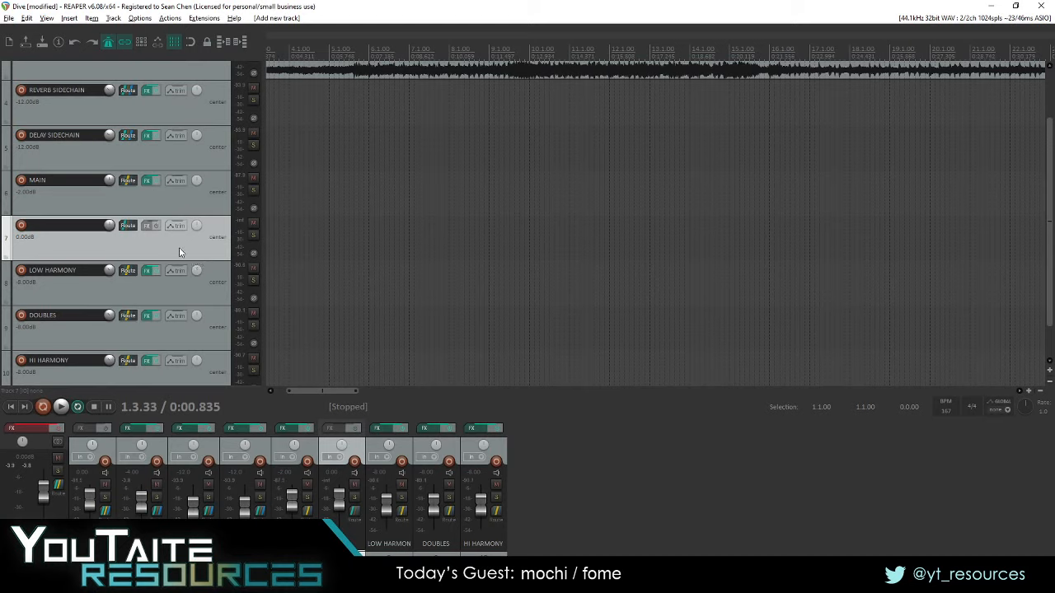
left_click_drag(172, 248, 206, 192)
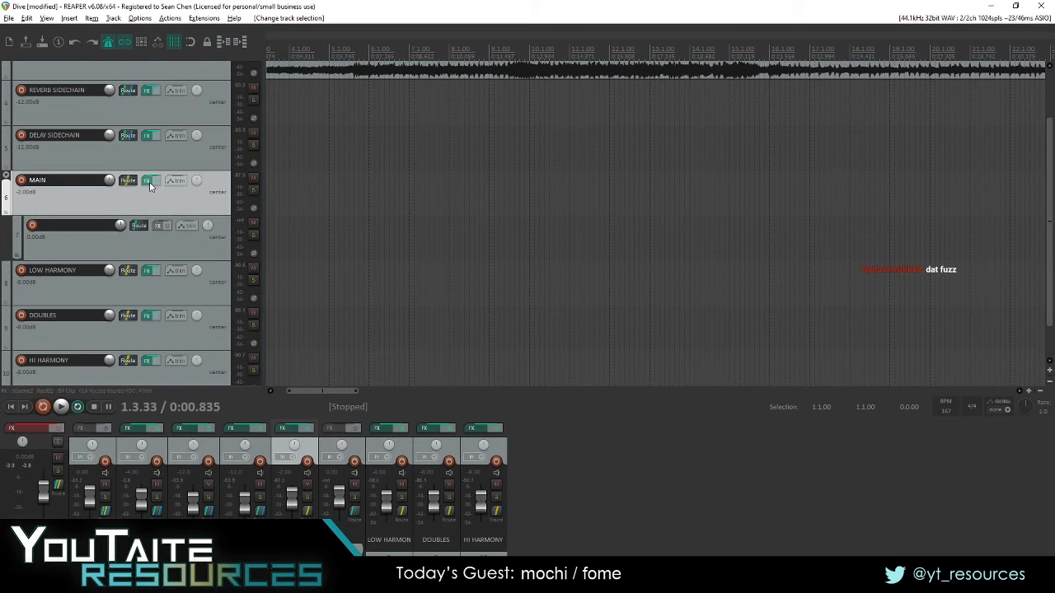
- View the effects chain on the MAIN folder track and close it
left_click(150, 186)
left_click(279, 250)
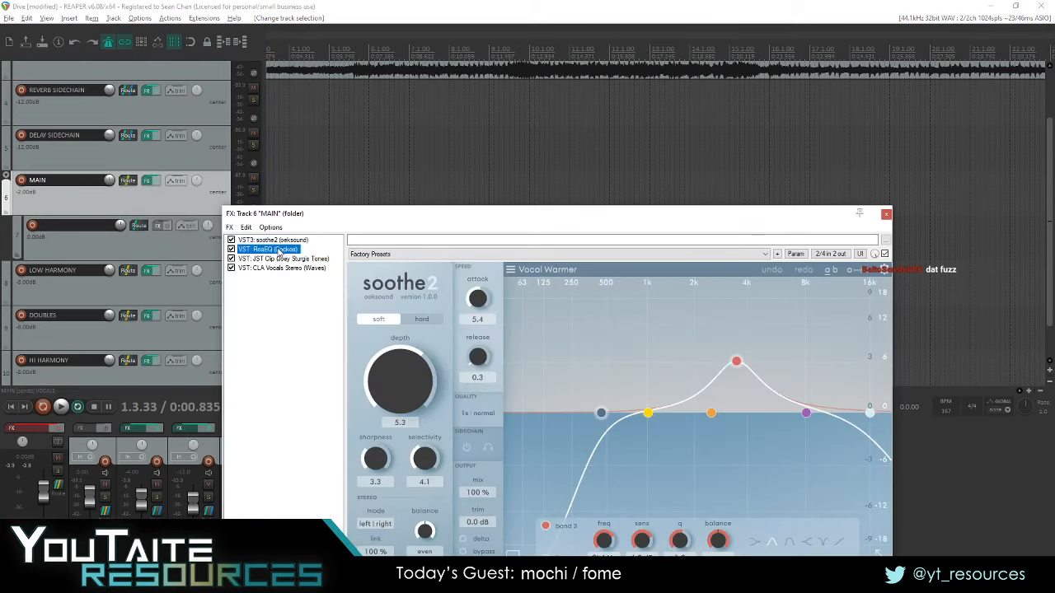
left_click(885, 216)
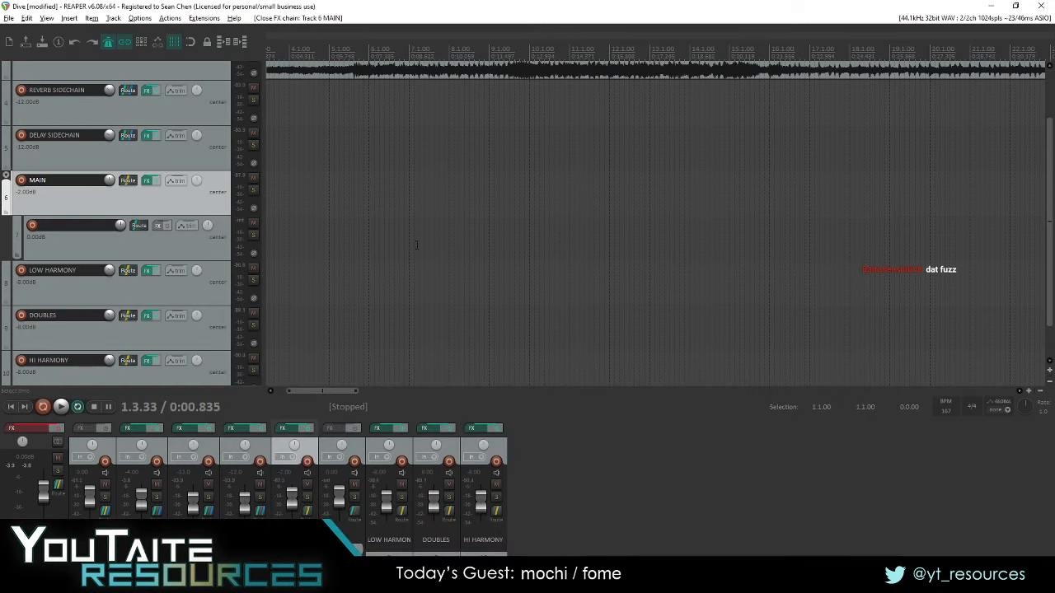
- Name the new child track under MAIN "Main 1"
left_click(197, 248)
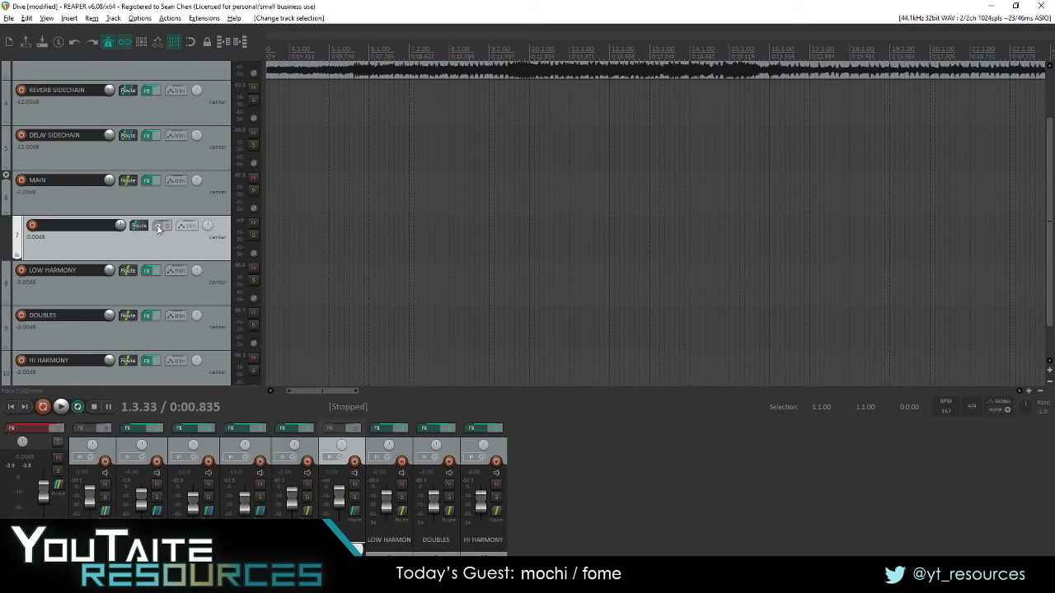
double_click(79, 225)
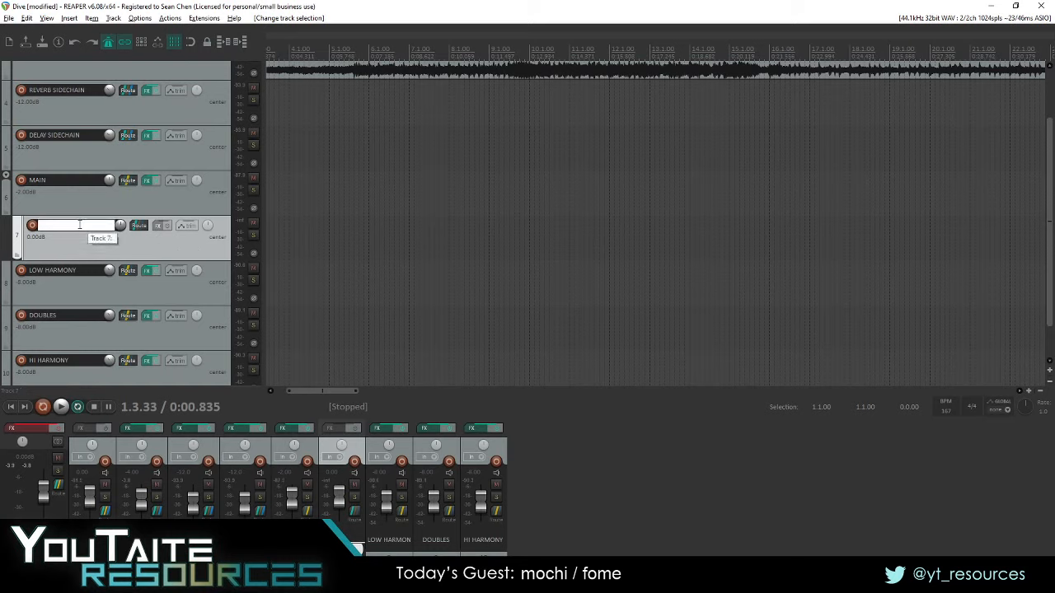
type("Main")
key("Return")
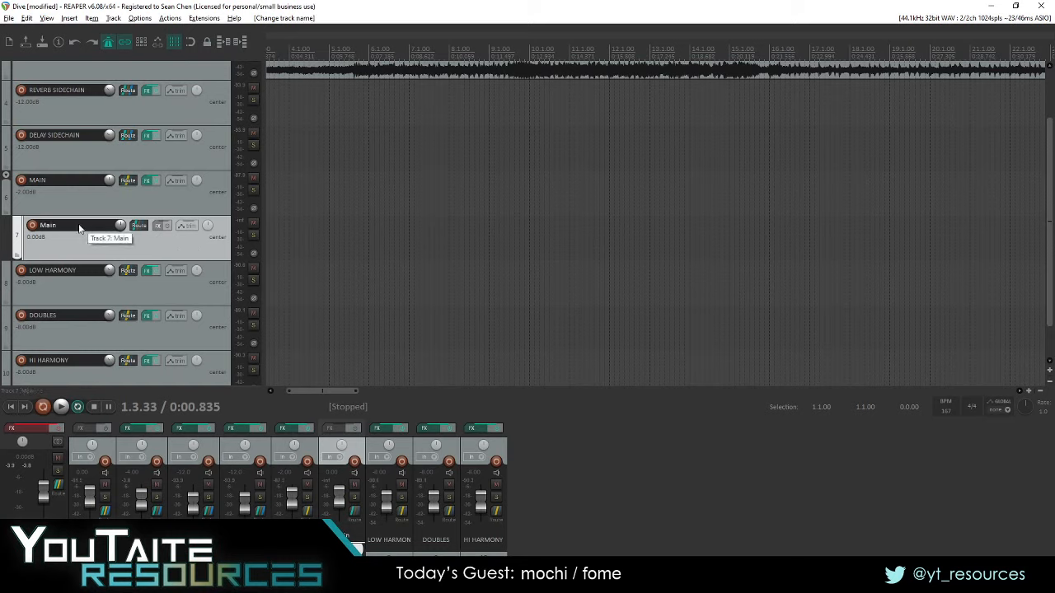
double_click(79, 225)
type("1")
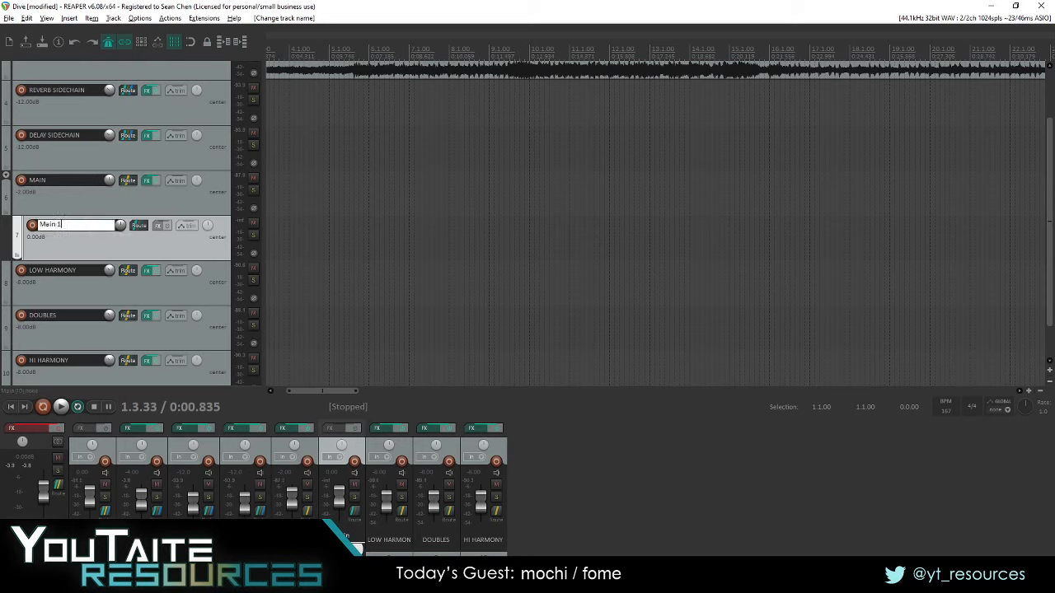
key("Return")
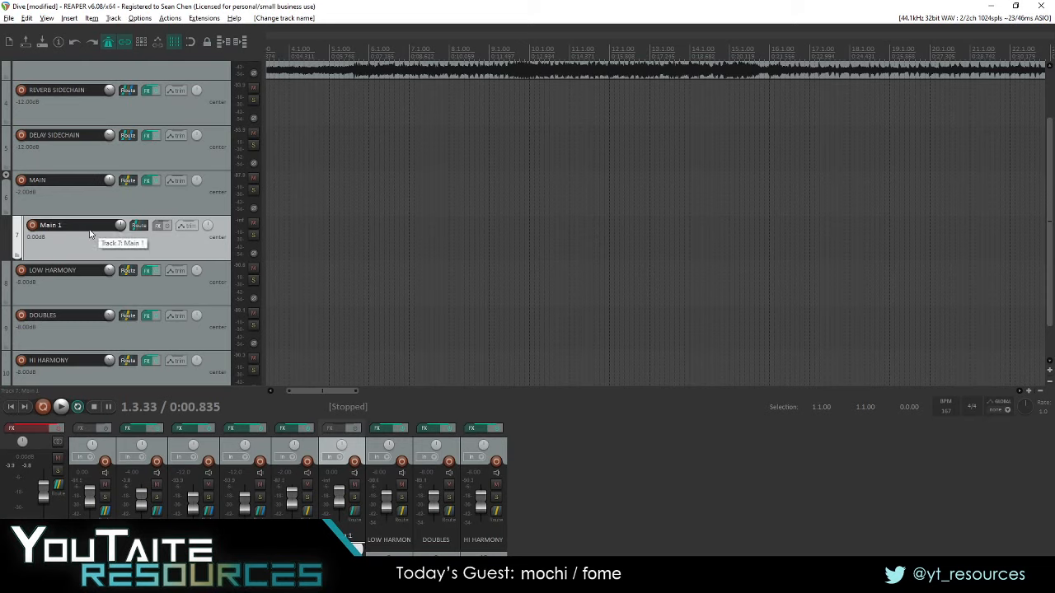
- Add the VST3 Melodyne 4 plug-in to the Main 1 track and close its effects window
left_click(159, 225)
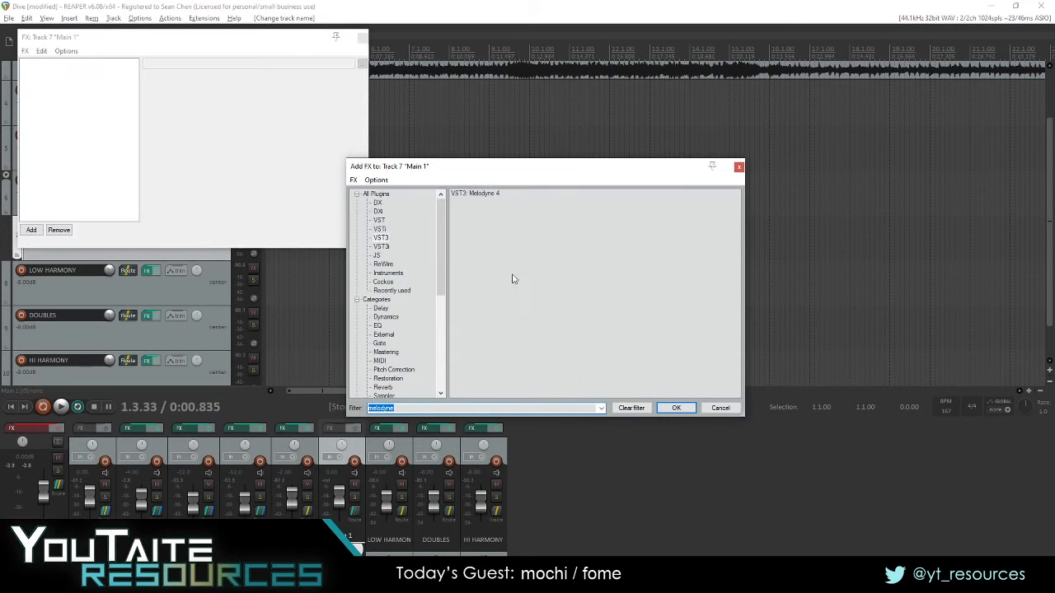
key("BackSpace")
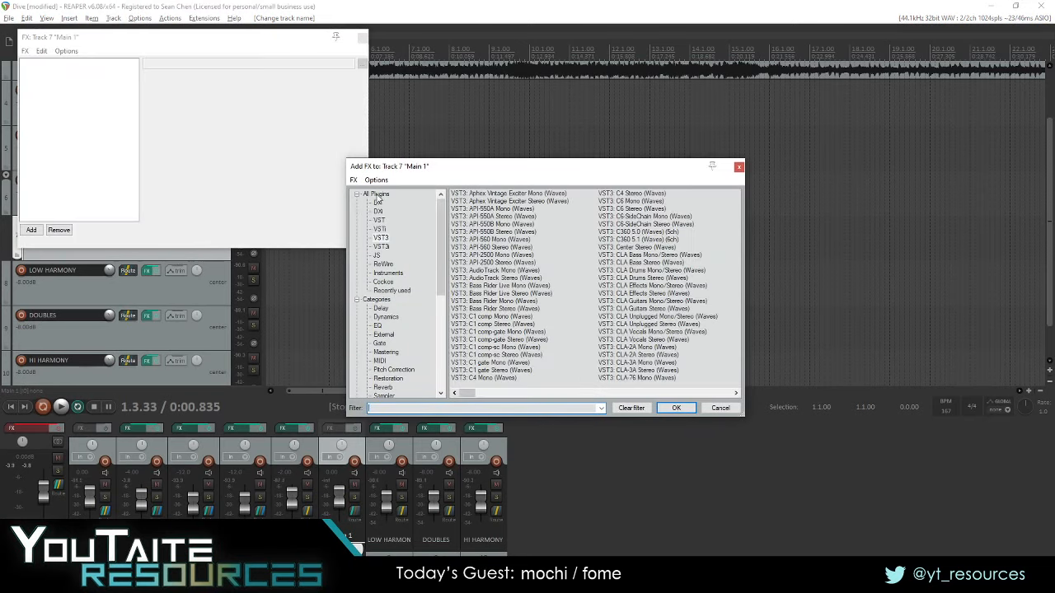
left_click(380, 228)
left_click(381, 194)
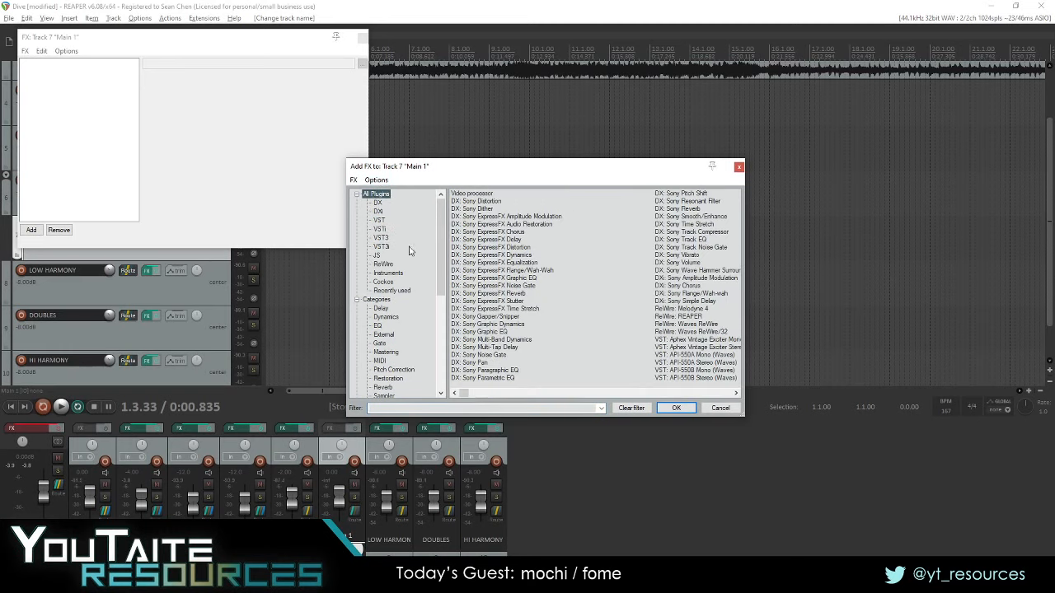
left_click(389, 238)
left_click(438, 408)
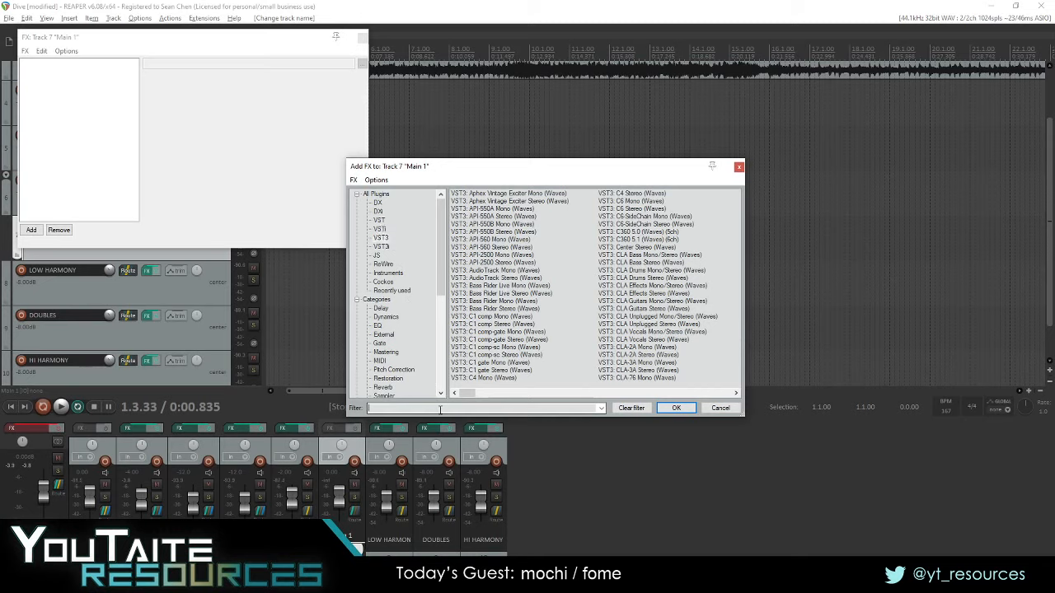
type("melodyne")
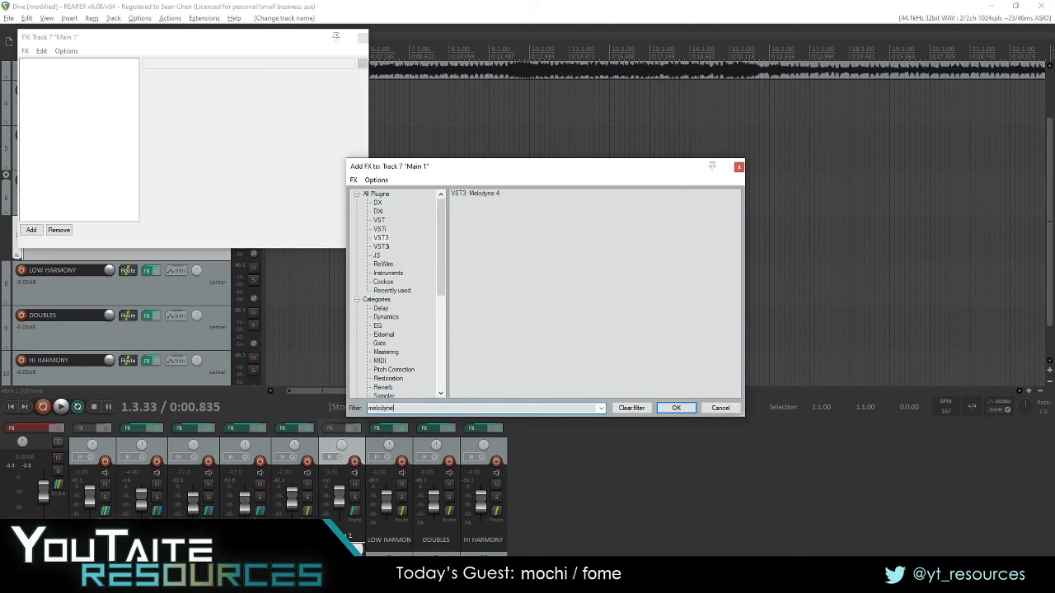
left_click(474, 196)
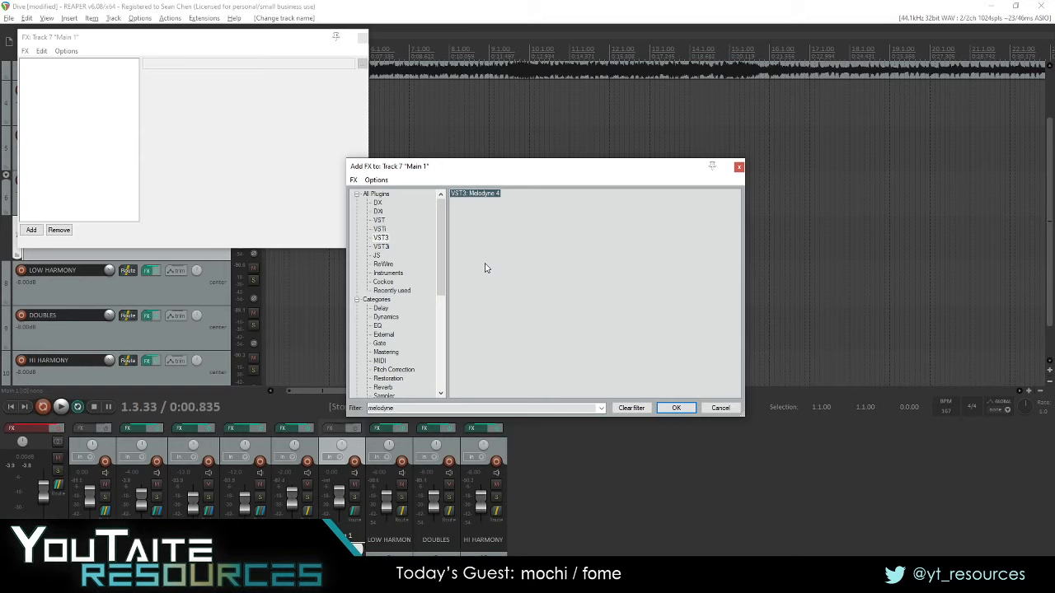
double_click(483, 194)
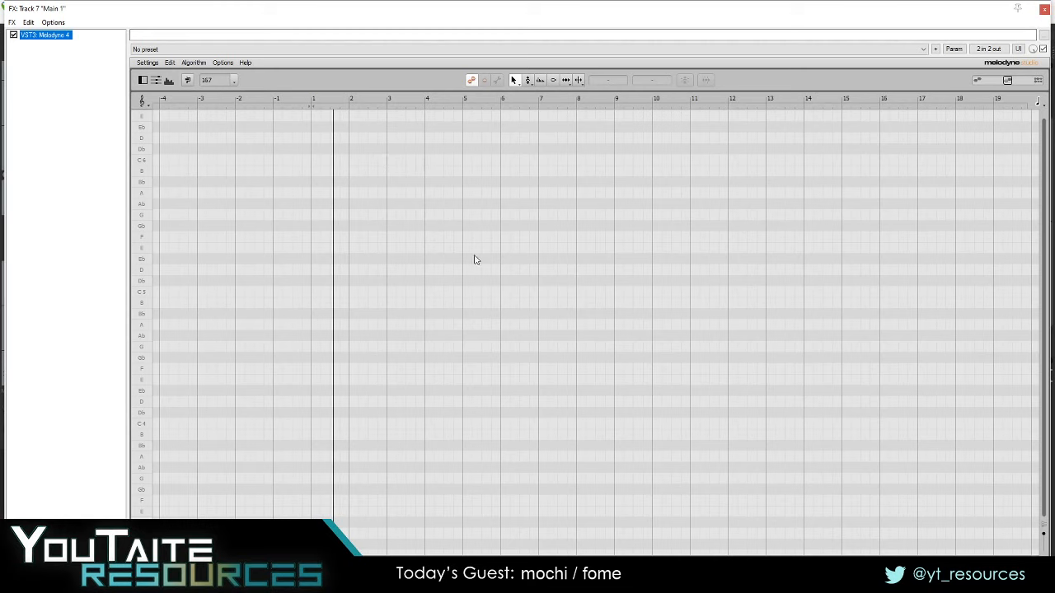
left_click(1045, 9)
left_click(1045, 10)
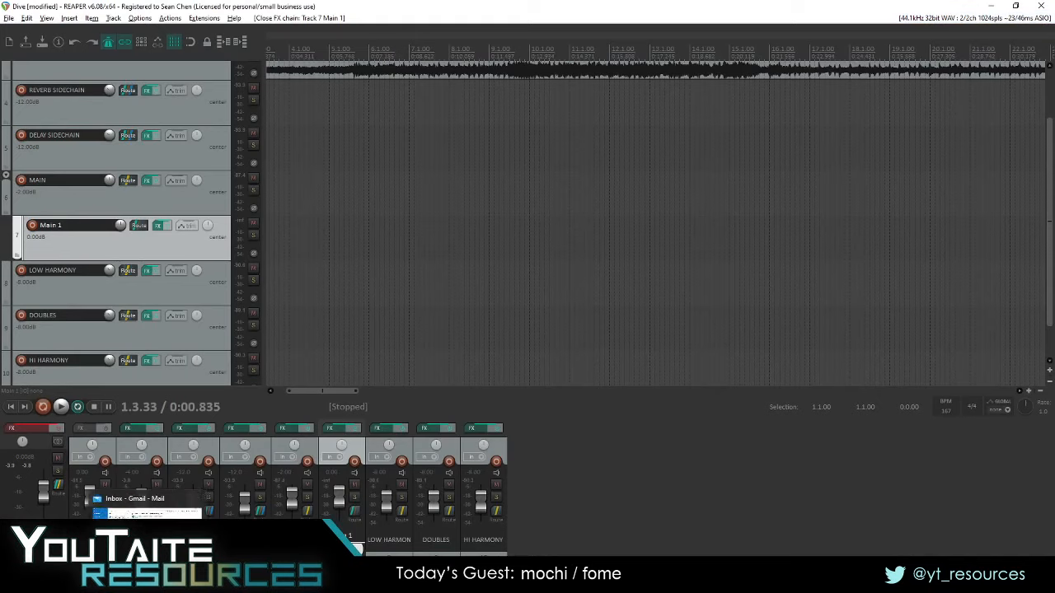
- Import main take 1.wav from the Dive folder onto the Main 1 track
left_click(66, 504)
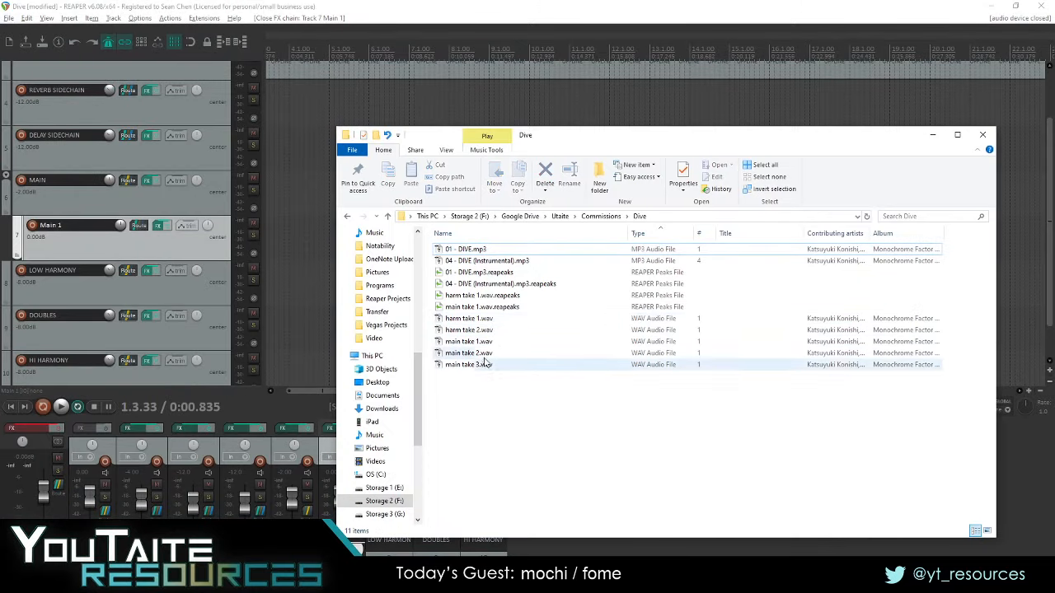
left_click(505, 342)
left_click_drag(505, 342, 313, 239)
left_click(198, 253)
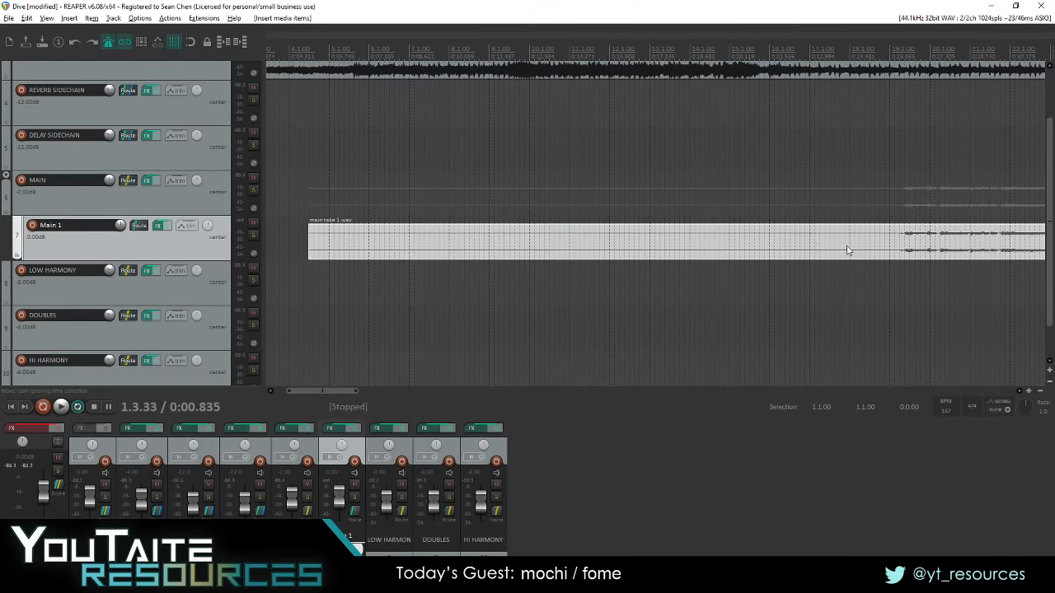
- Move the main take 1 clip earlier on its track so the vocal begins at about bar 16
left_click_drag(795, 247, 752, 247)
scroll(47, 276, "up", 3)
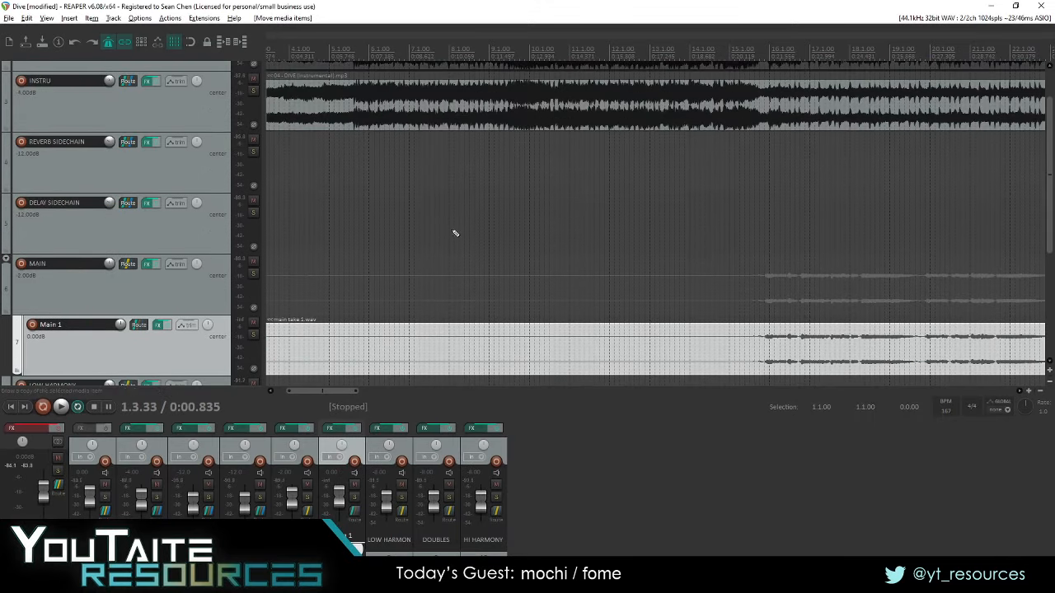
scroll(455, 232, "up", 2)
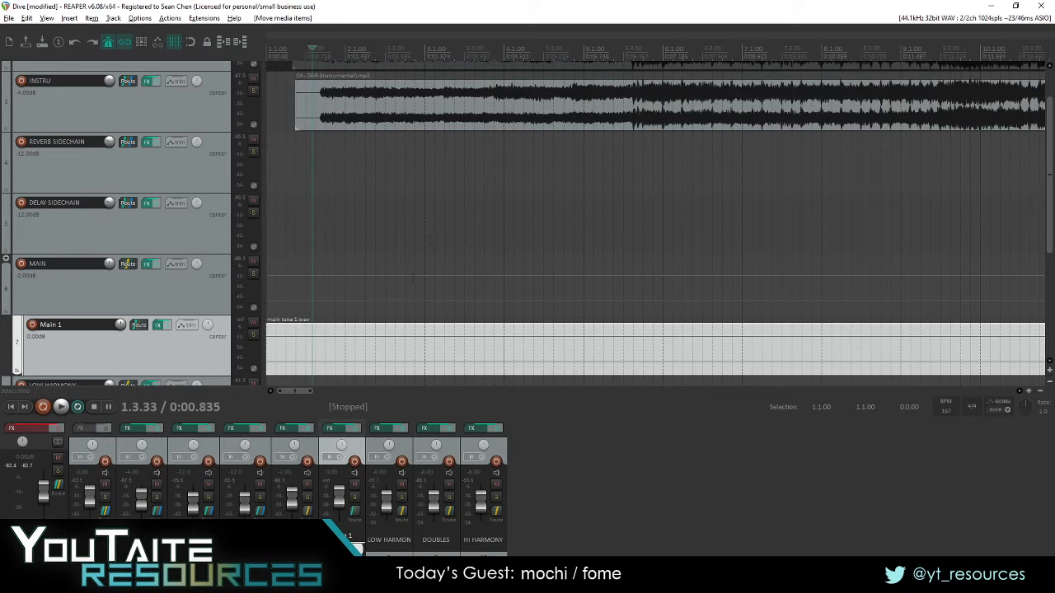
- Shift the main take 1 clip later so it starts roughly level with the instrumental clip at about 1.2.00, and re-enable snapping
left_click_drag(337, 354, 373, 354)
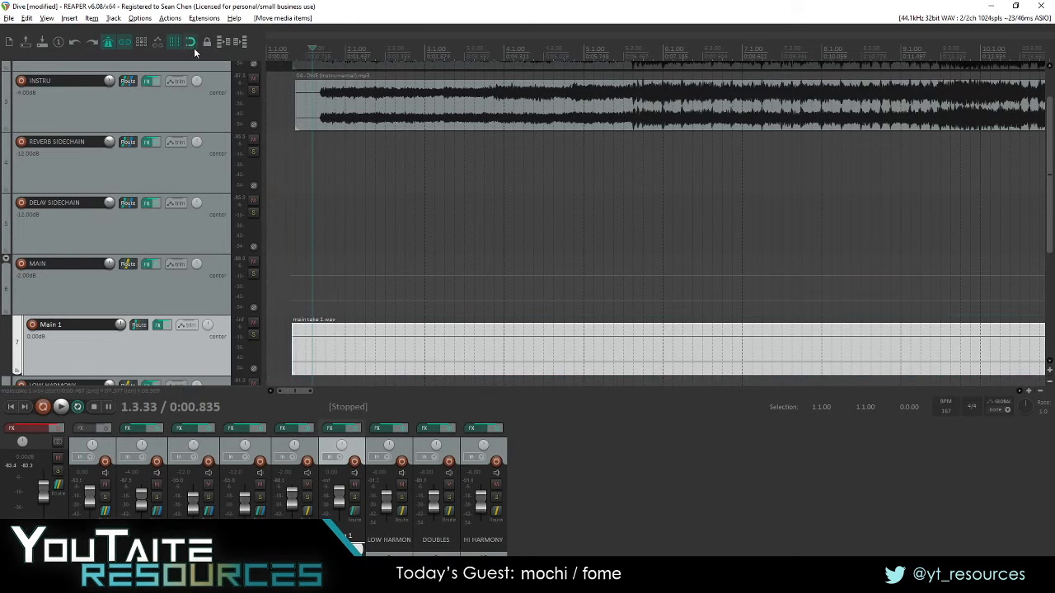
left_click_drag(300, 347, 301, 348)
left_click(302, 189)
scroll(481, 226, "up", 2)
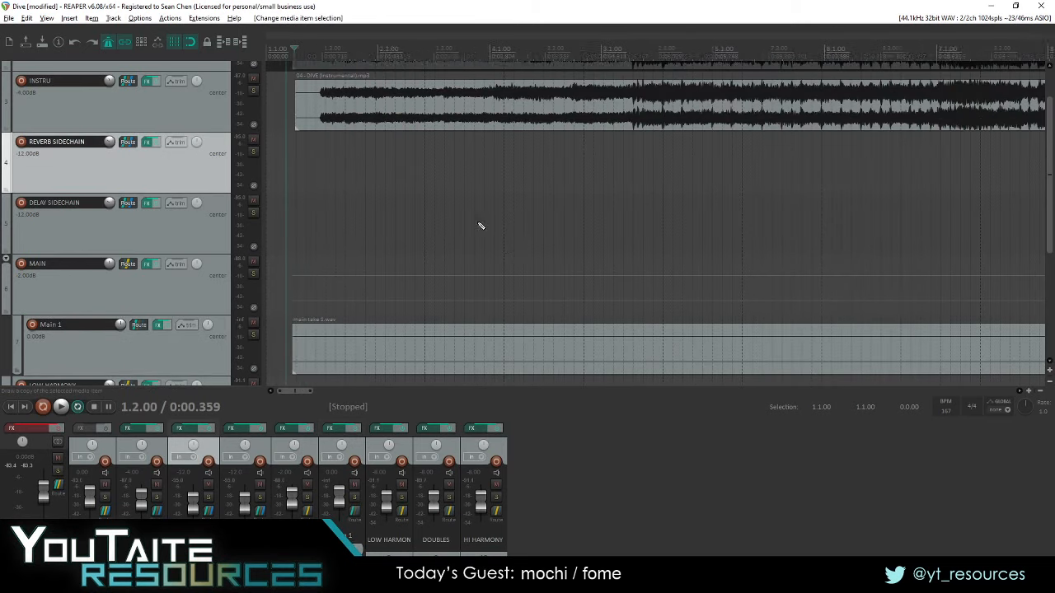
- Play the Main 1 vocal with the instrumental from 14.2.50 through about bar 23 and stop playback
scroll(481, 226, "down", 2)
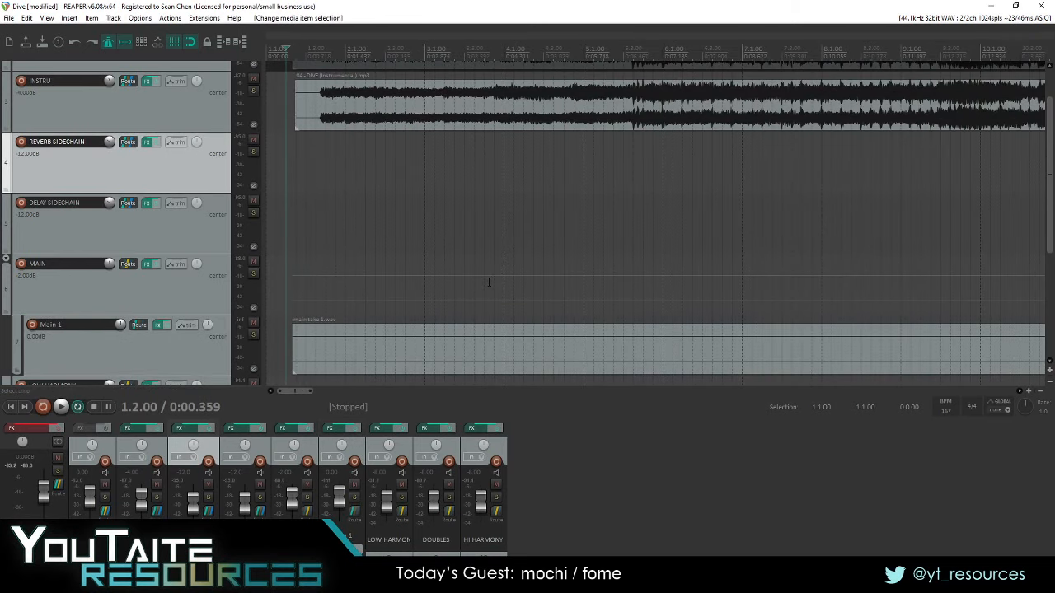
scroll(514, 241, "down", 1)
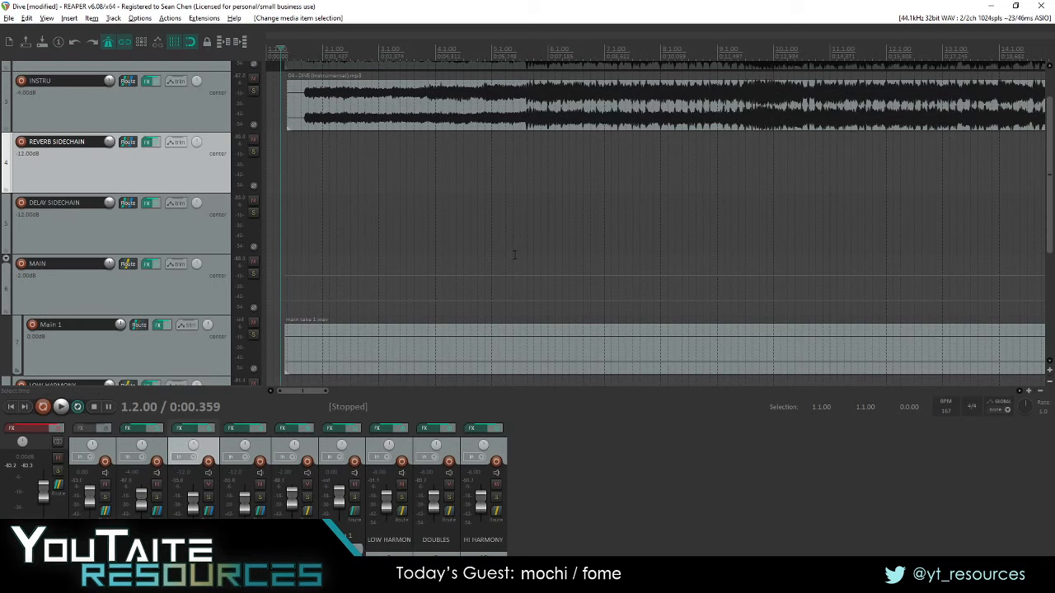
scroll(514, 255, "right", 3)
scroll(514, 255, "right", 2)
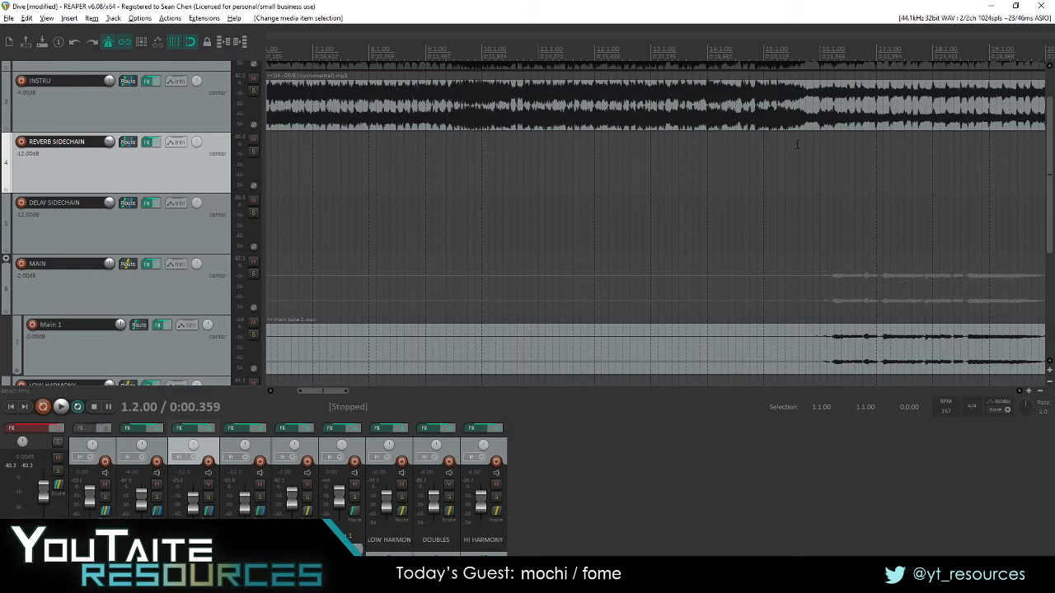
left_click(821, 157)
scroll(874, 223, "right", 10)
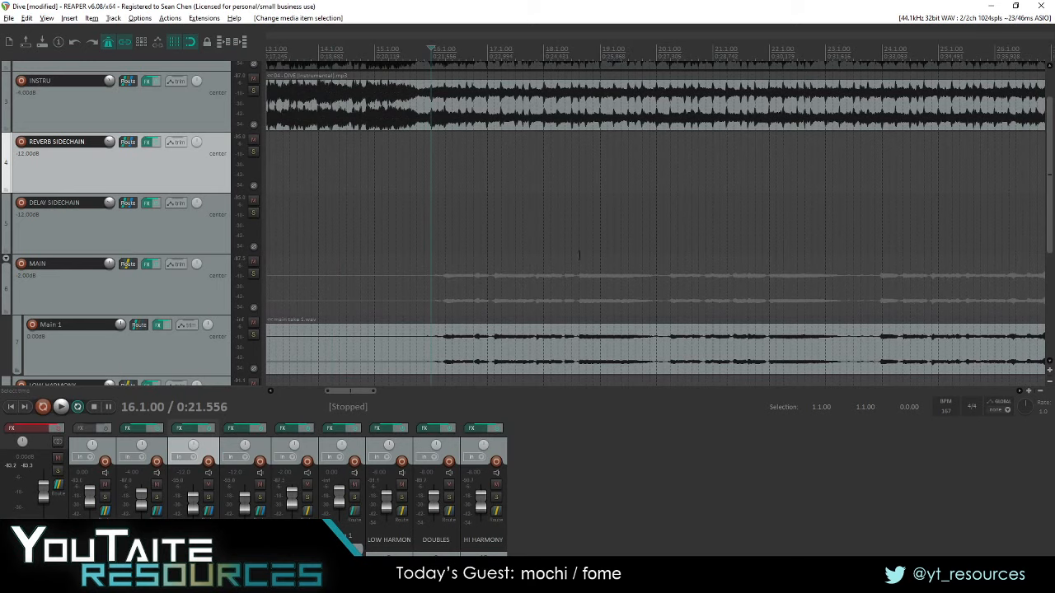
left_click(400, 202)
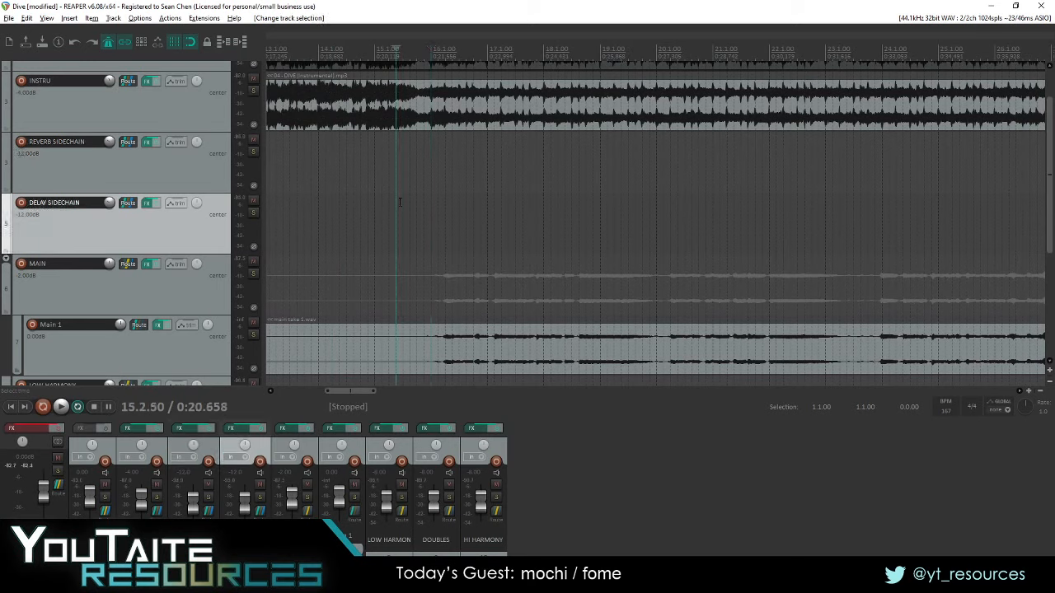
left_click(340, 190)
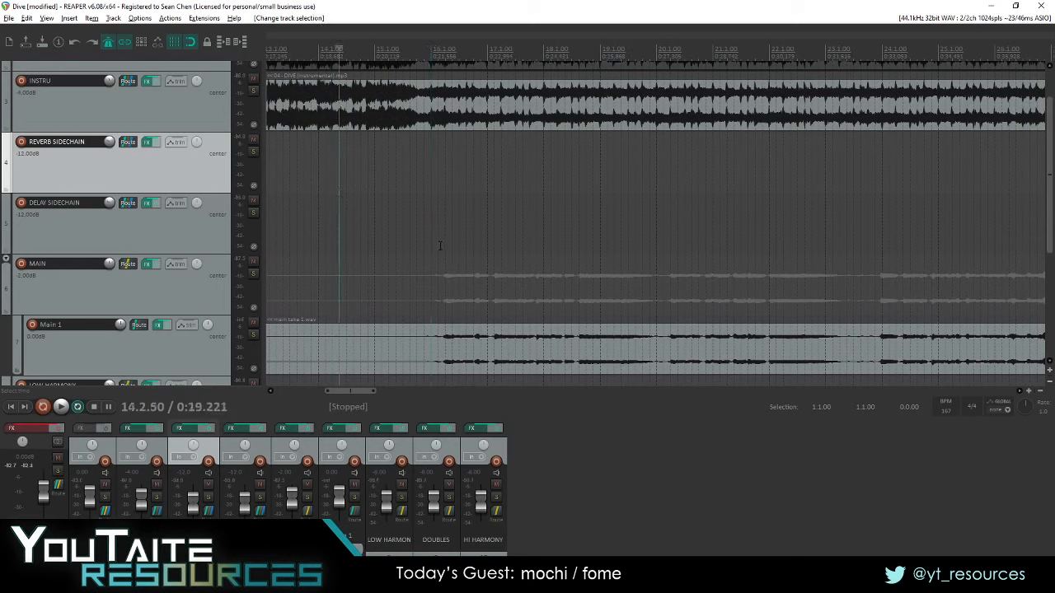
left_click(200, 340)
scroll(185, 334, "down", 1)
key("space")
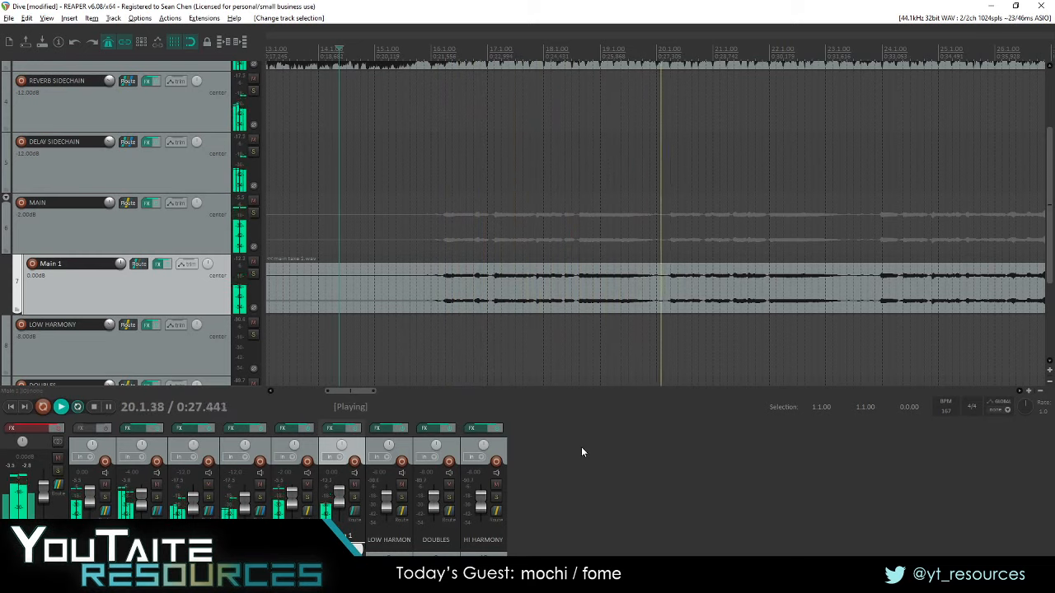
mouse_move(497, 582)
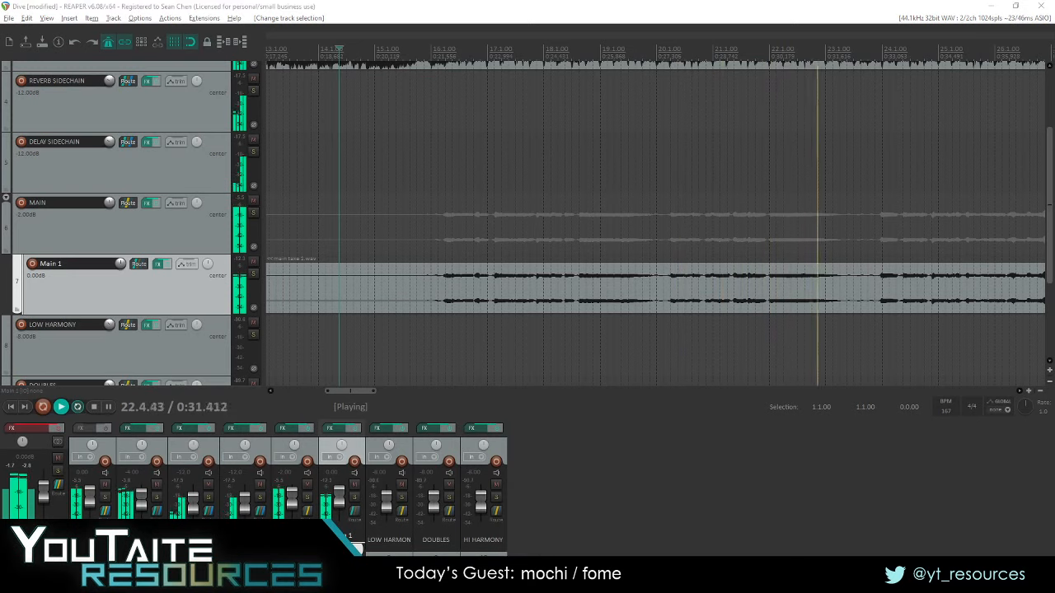
key("space")
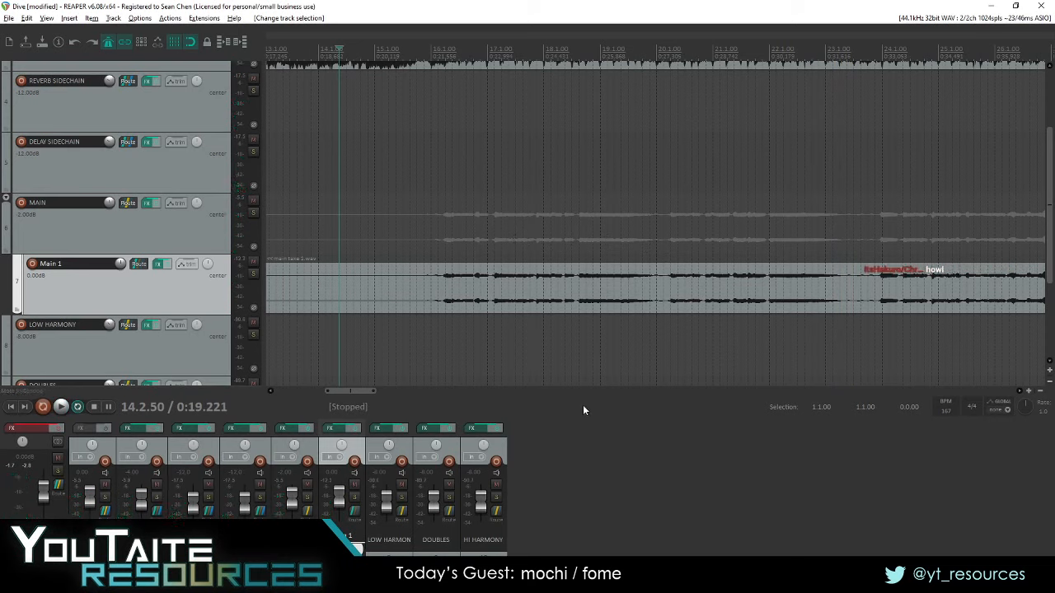
key("alt+Tab")
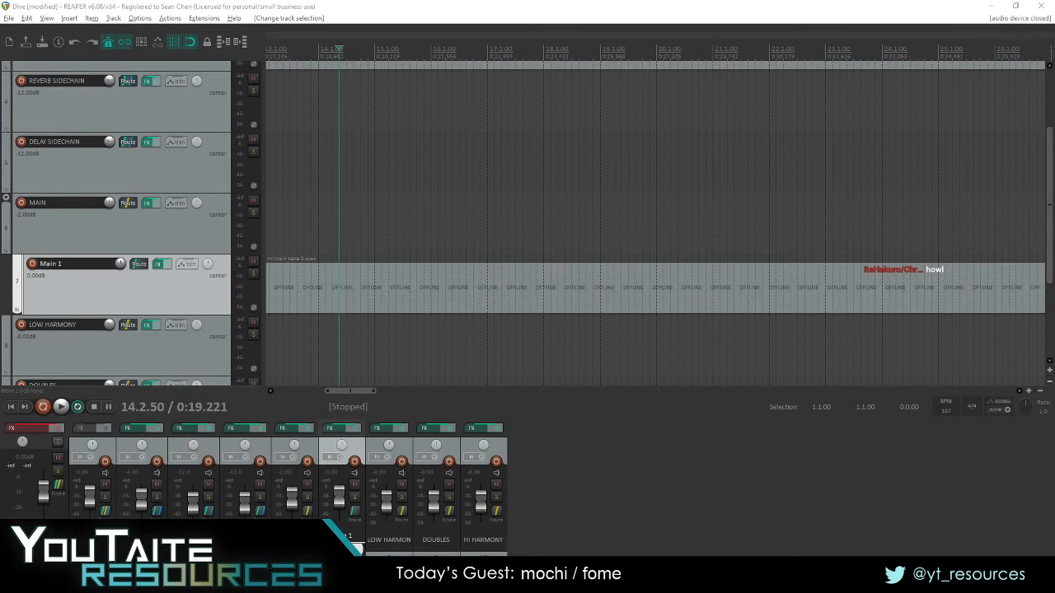
key("alt+Tab")
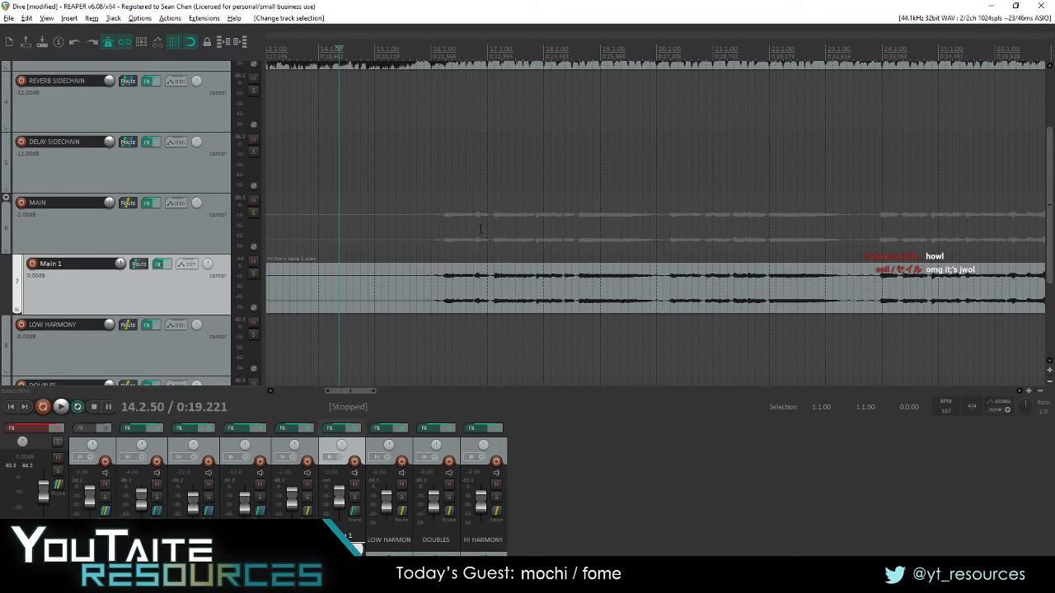
left_click(405, 244)
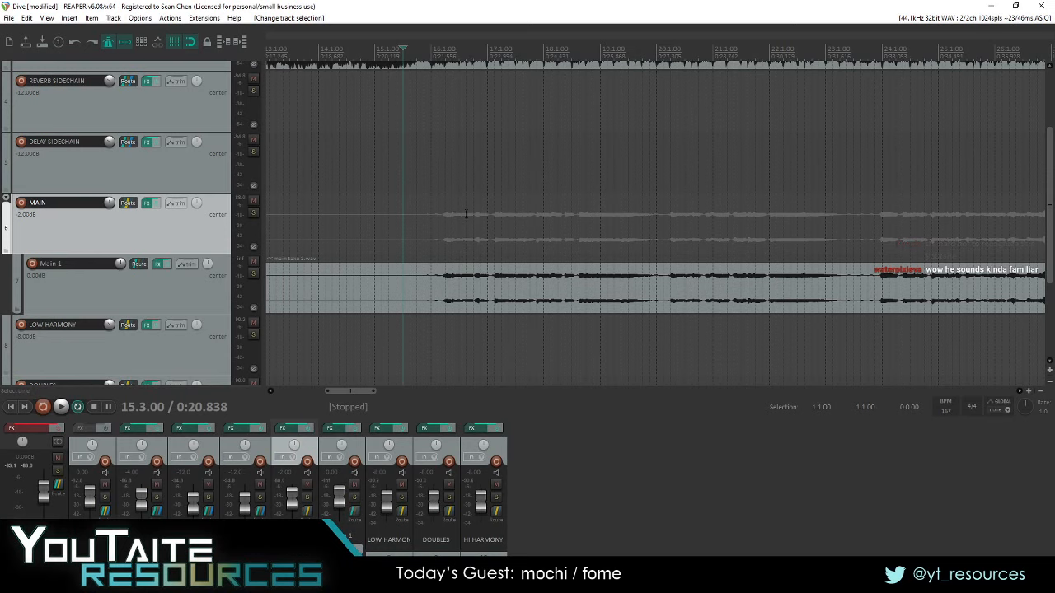
left_click(389, 221)
scroll(146, 232, "up", 1)
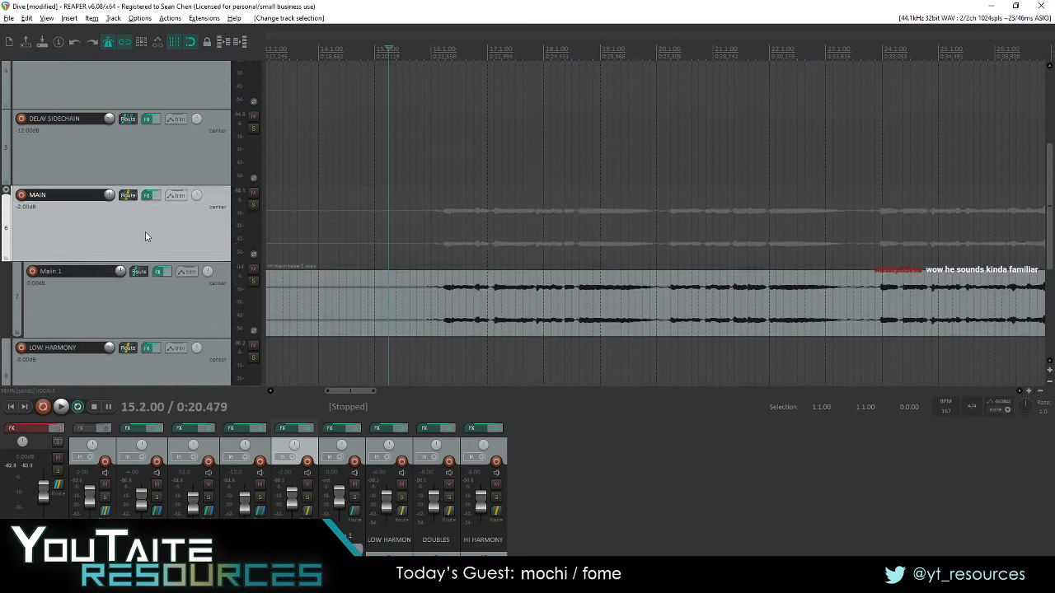
scroll(146, 233, "down", 2)
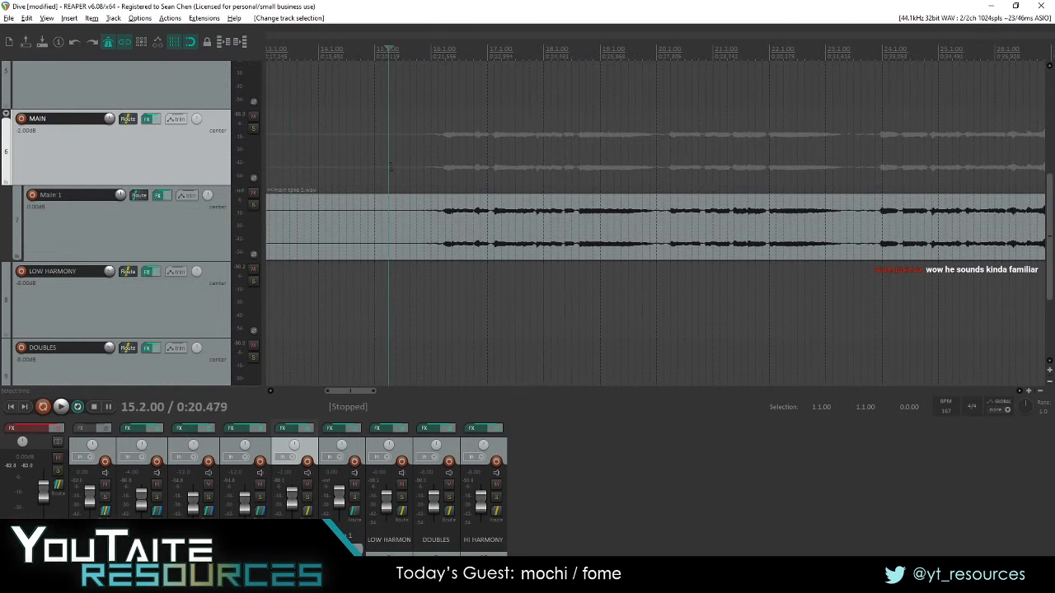
left_click(452, 224)
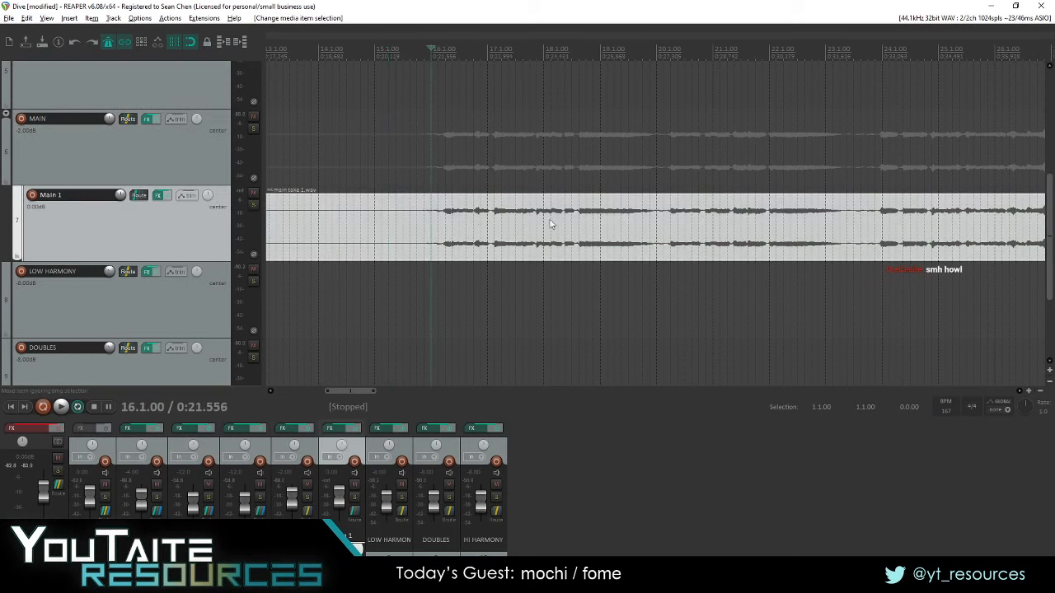
left_click(379, 148)
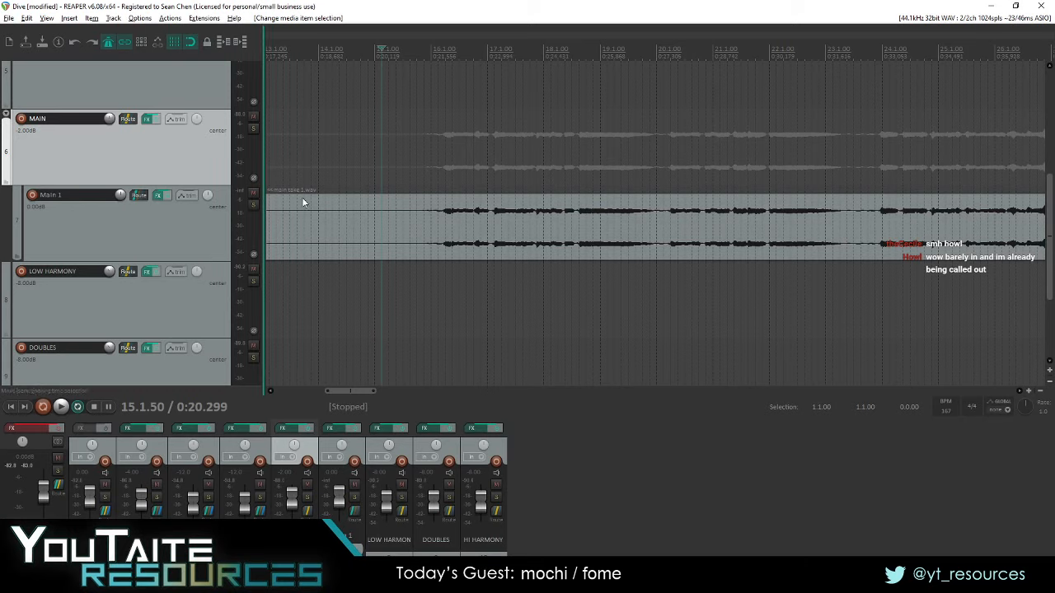
- Solo the ORIGINAL track and play it from 14.4.50 through about bar 23, stopping playback at the end
left_click(366, 127)
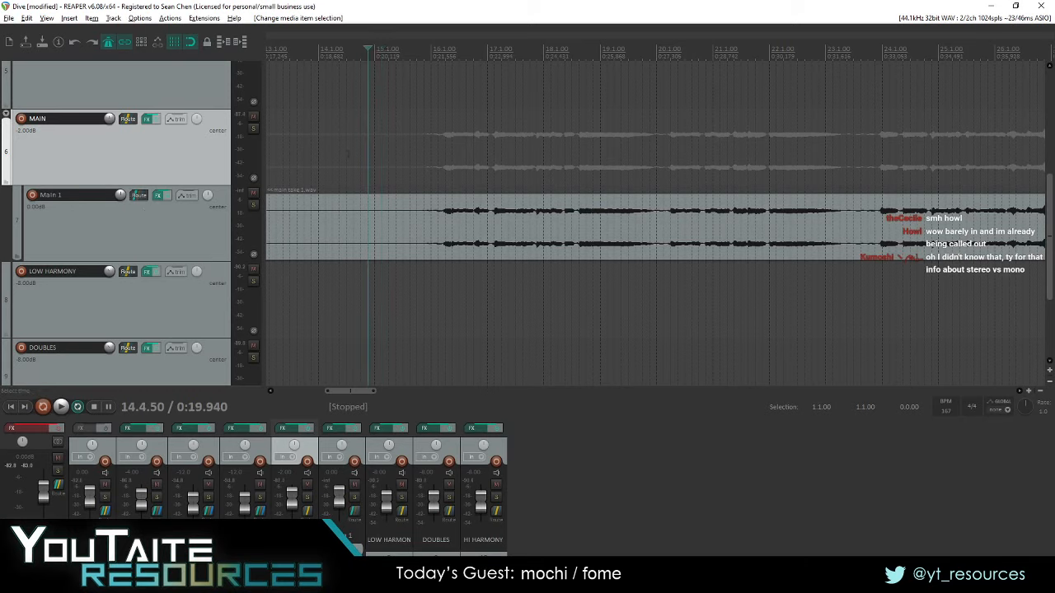
scroll(403, 128, "up", 2)
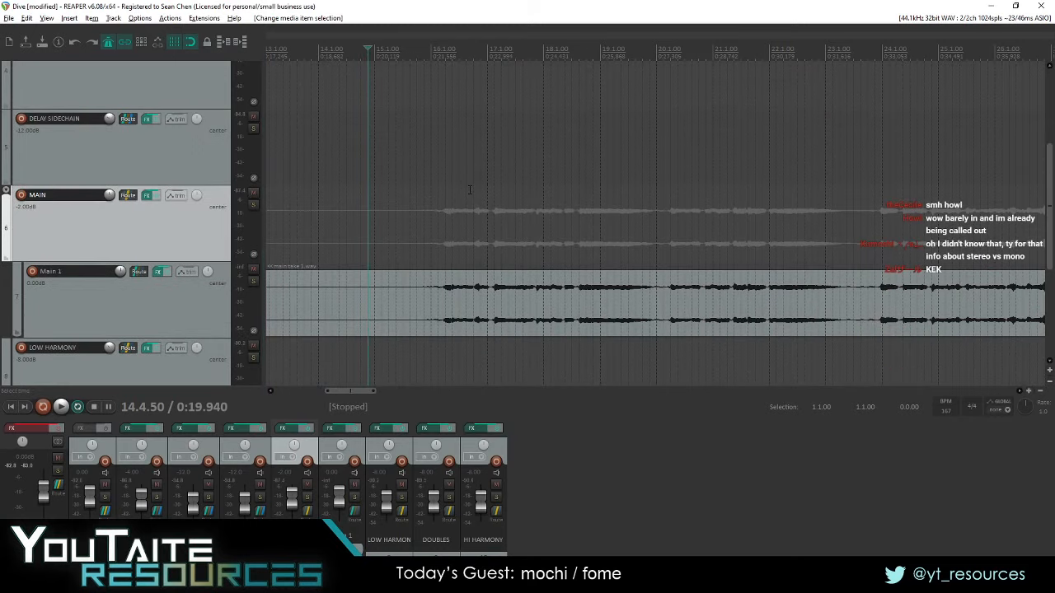
scroll(153, 205, "up", 2)
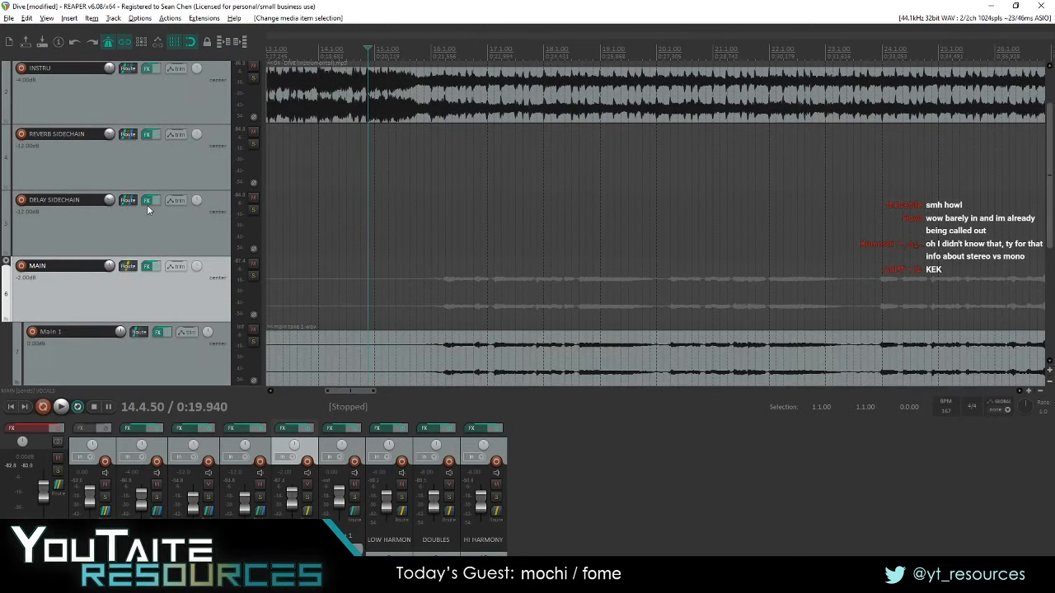
scroll(148, 210, "down", 1)
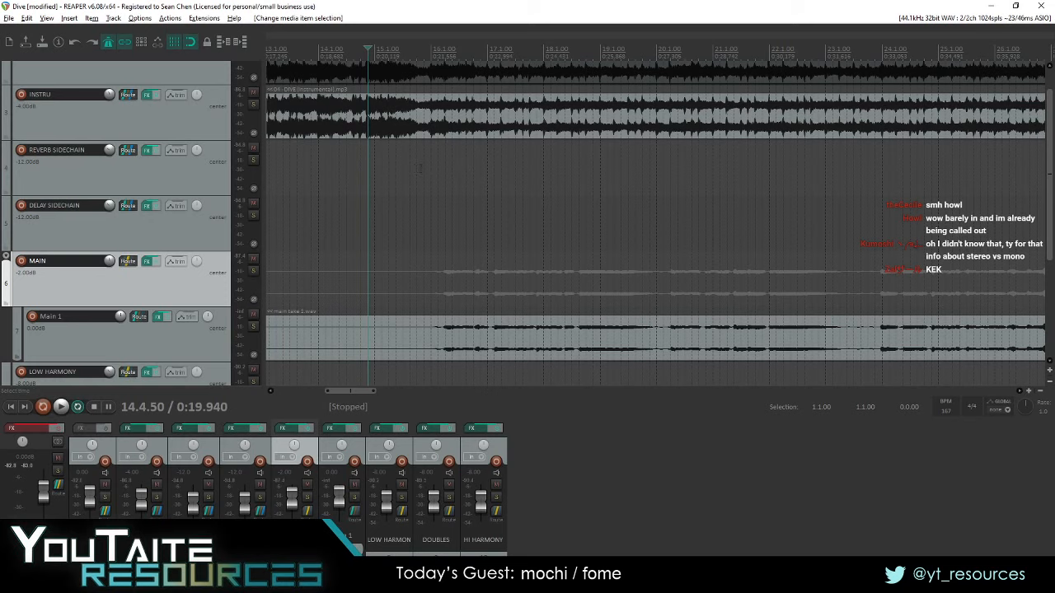
scroll(197, 210, "up", 1)
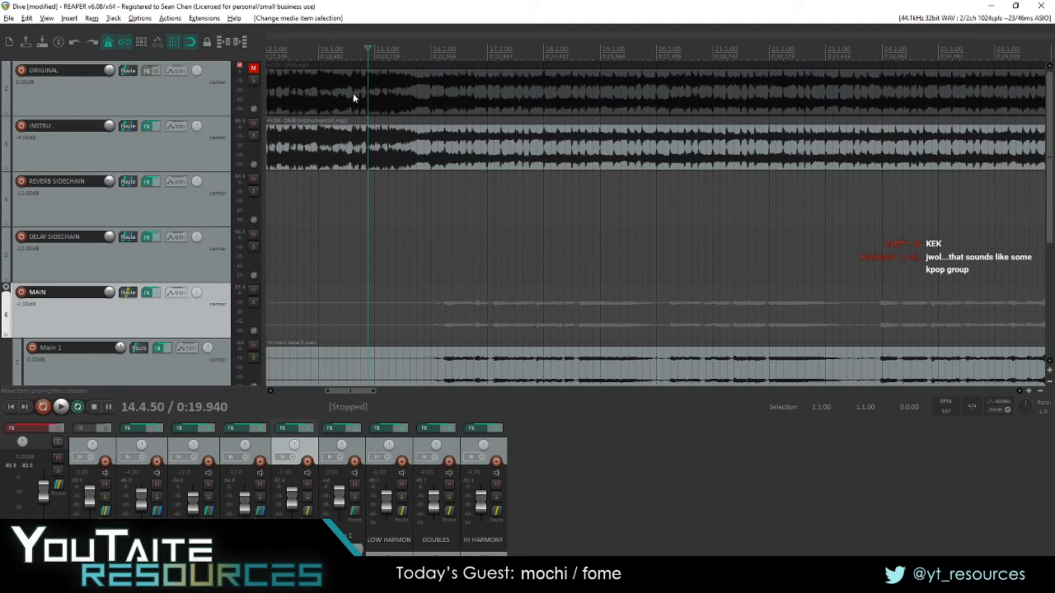
left_click(253, 80)
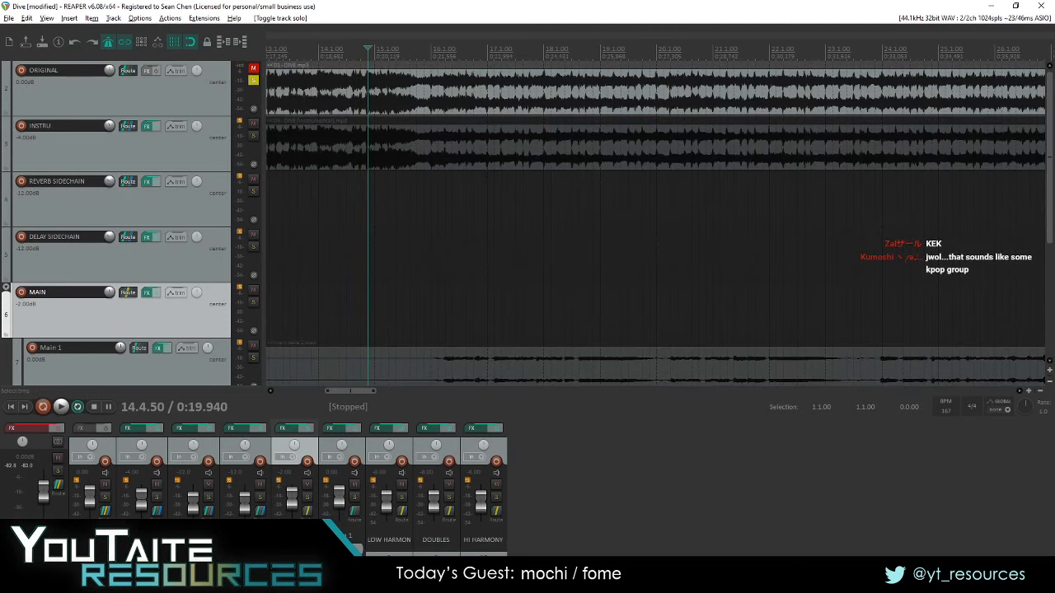
key("space")
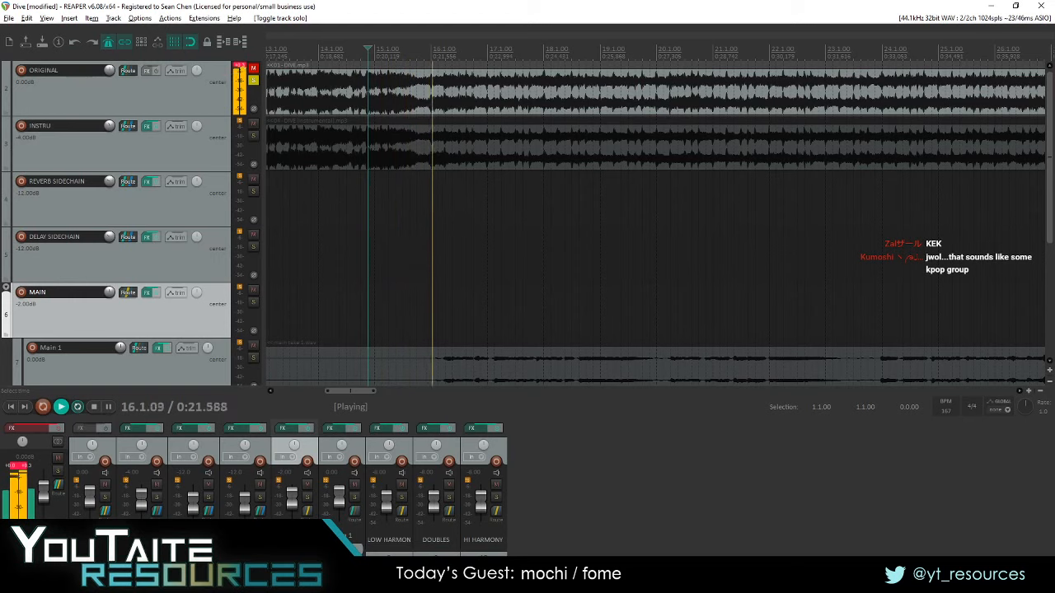
scroll(467, 222, "right", 1)
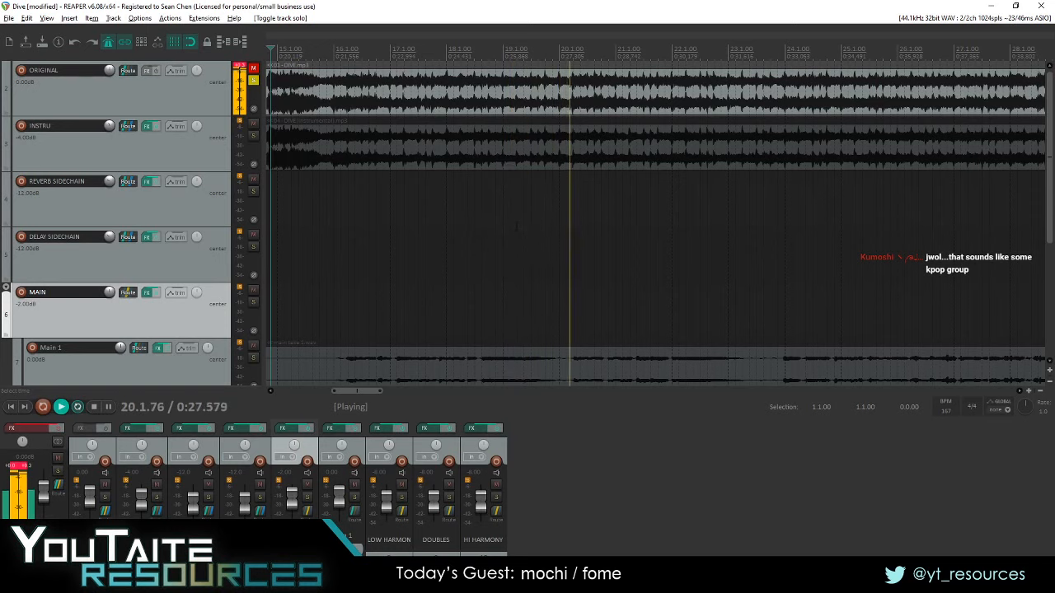
scroll(517, 228, "right", 1)
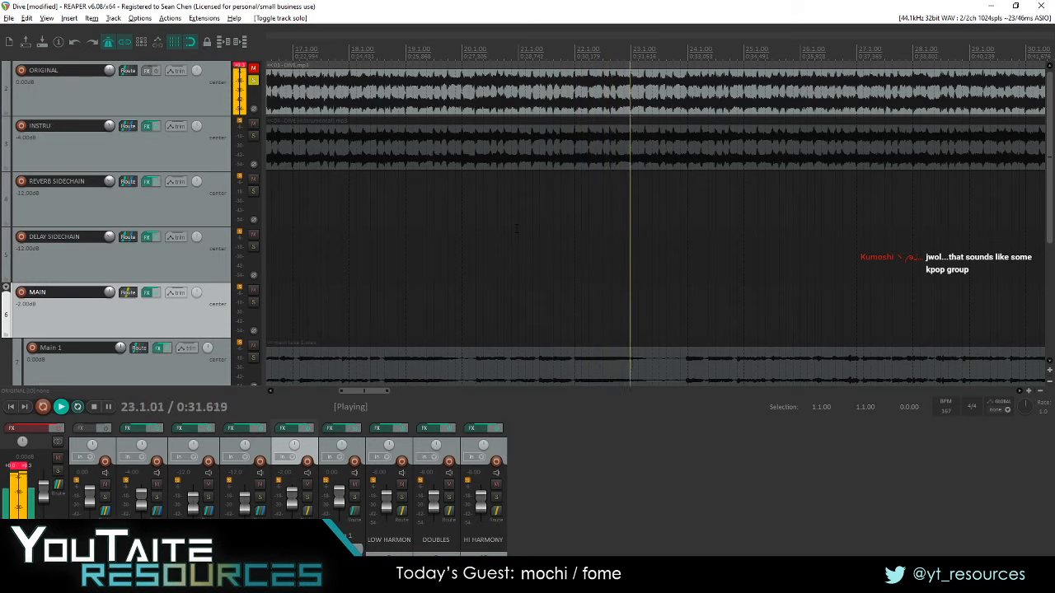
key("space")
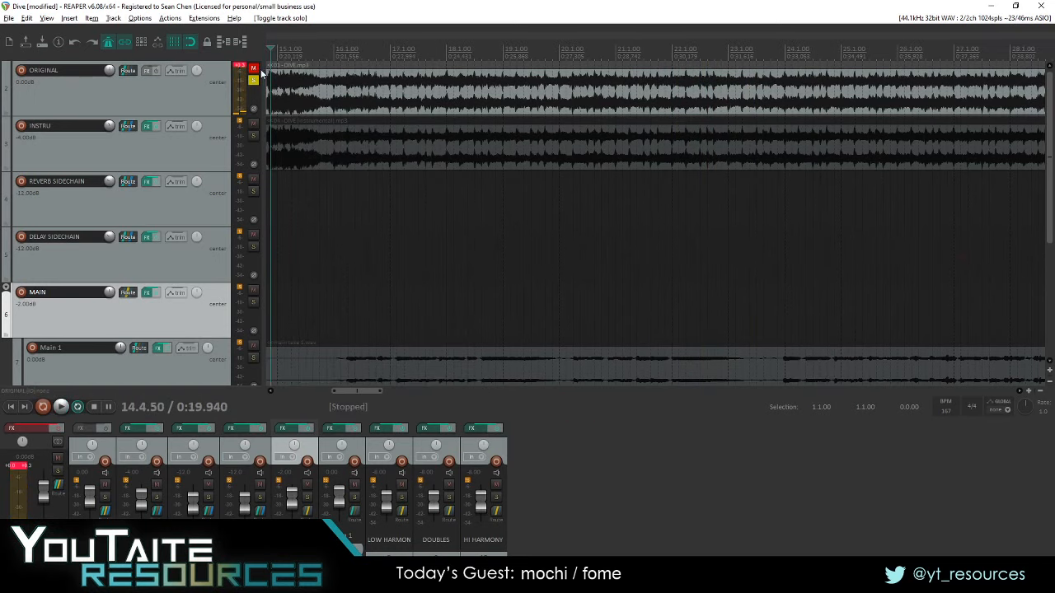
- Take the ORIGINAL track out of solo and leave it muted
left_click(253, 67)
left_click(253, 80)
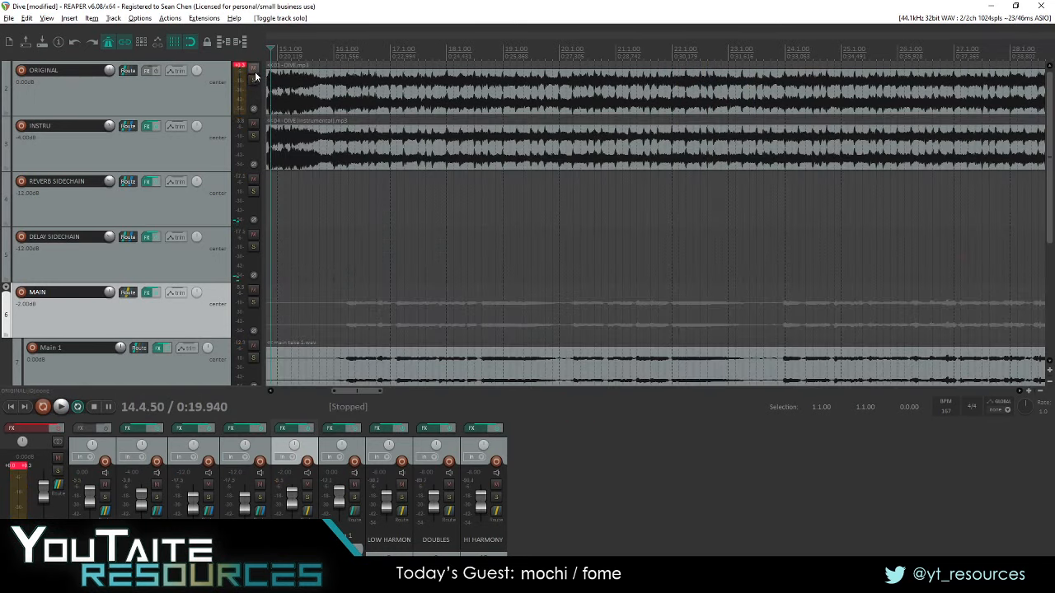
left_click(253, 68)
- Replay the Main 1 vocal with the instrumental from 15.3.00 through about bar 23 and stop playback
scroll(337, 202, "down", 1)
left_click(323, 203)
scroll(149, 267, "down", 1)
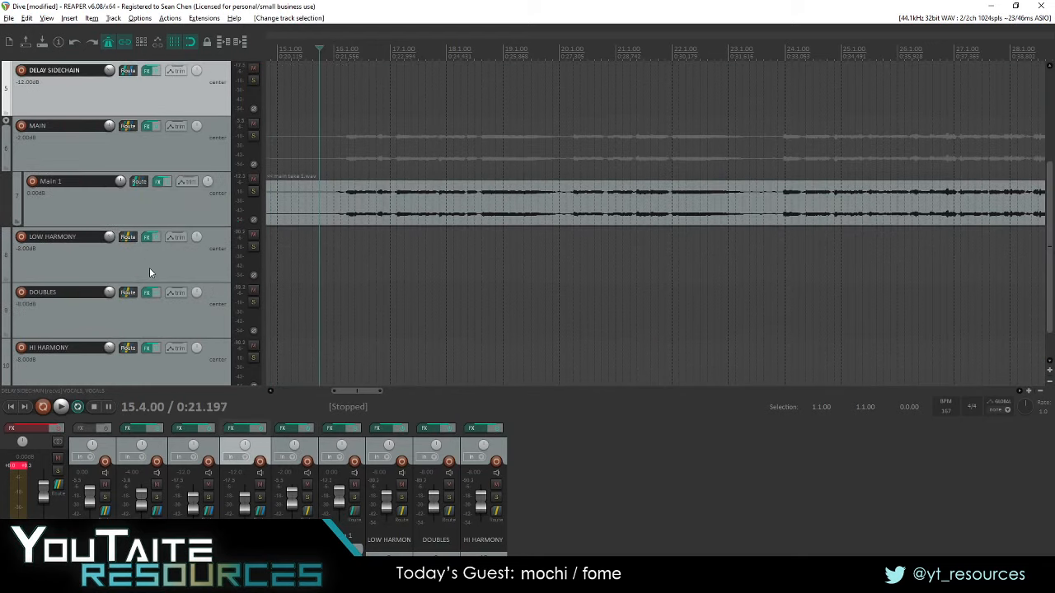
scroll(149, 269, "up", 1)
scroll(170, 261, "up", 1)
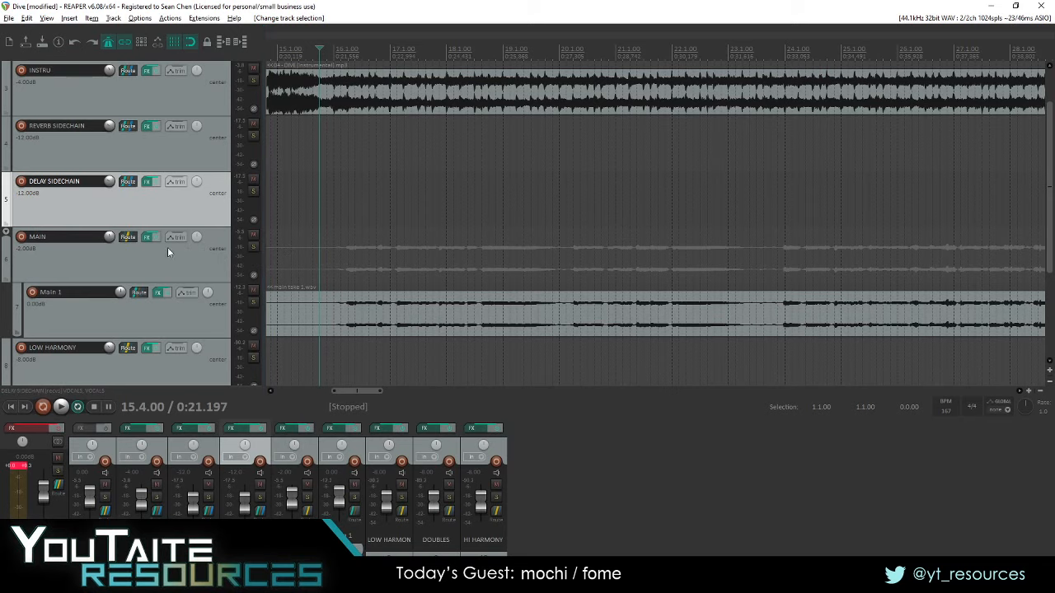
scroll(149, 242, "up", 1)
scroll(143, 275, "down", 1)
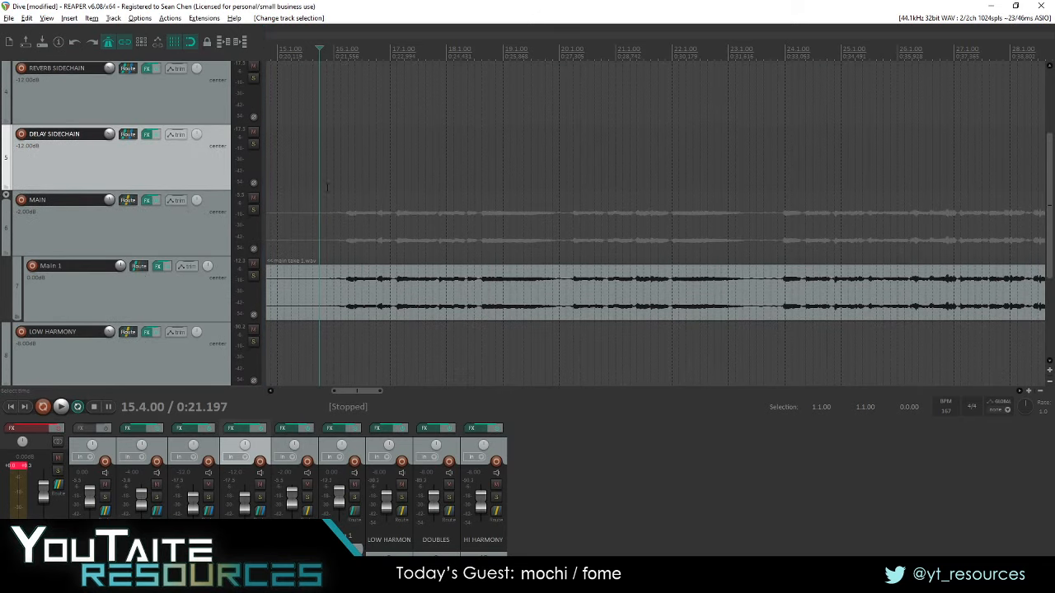
left_click(303, 169)
key("space")
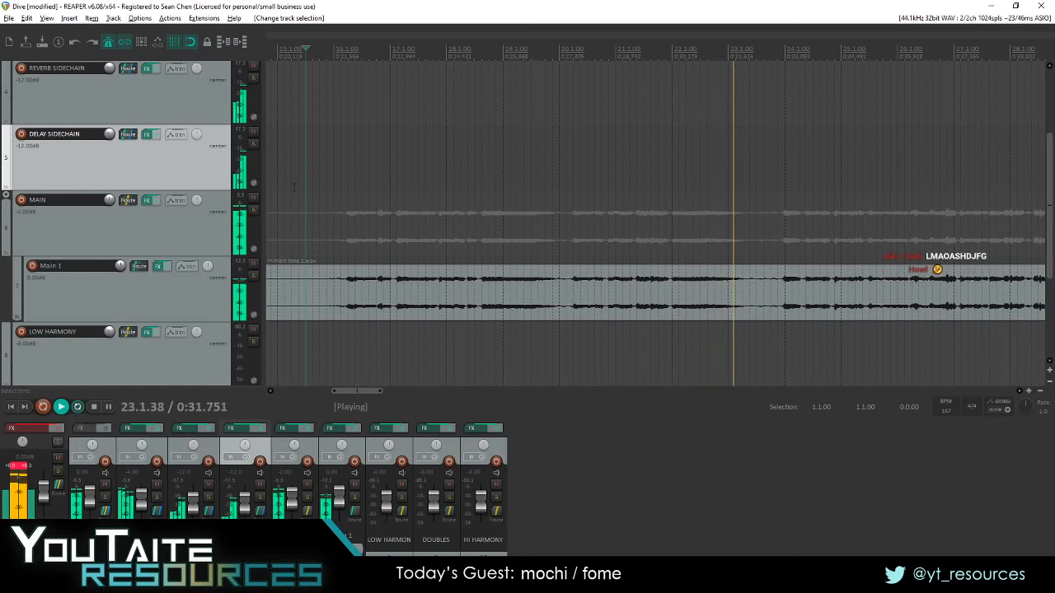
key("space")
scroll(115, 132, "down", 1)
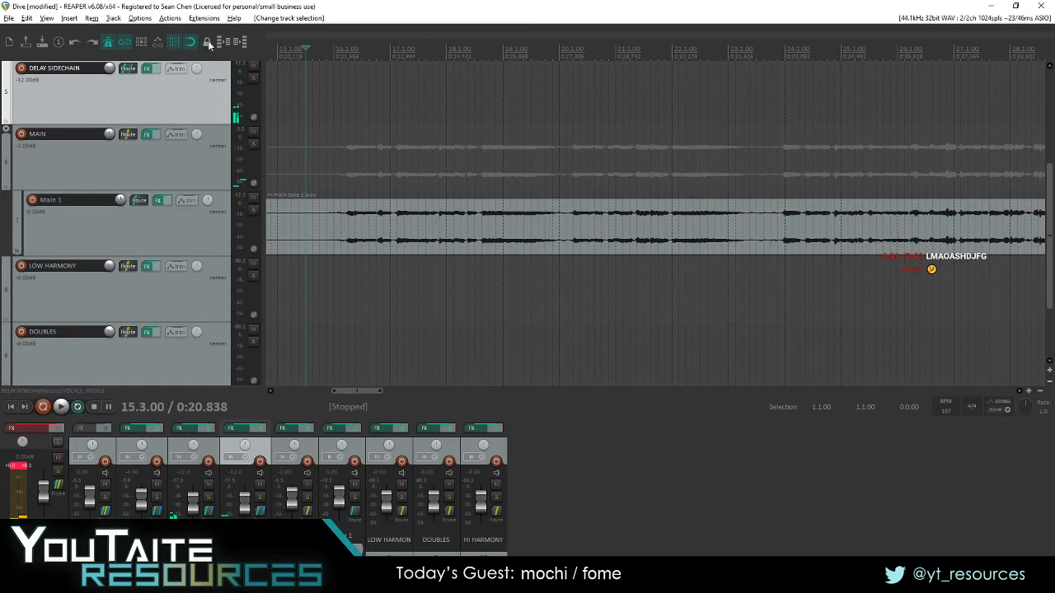
scroll(124, 100, "up", 2)
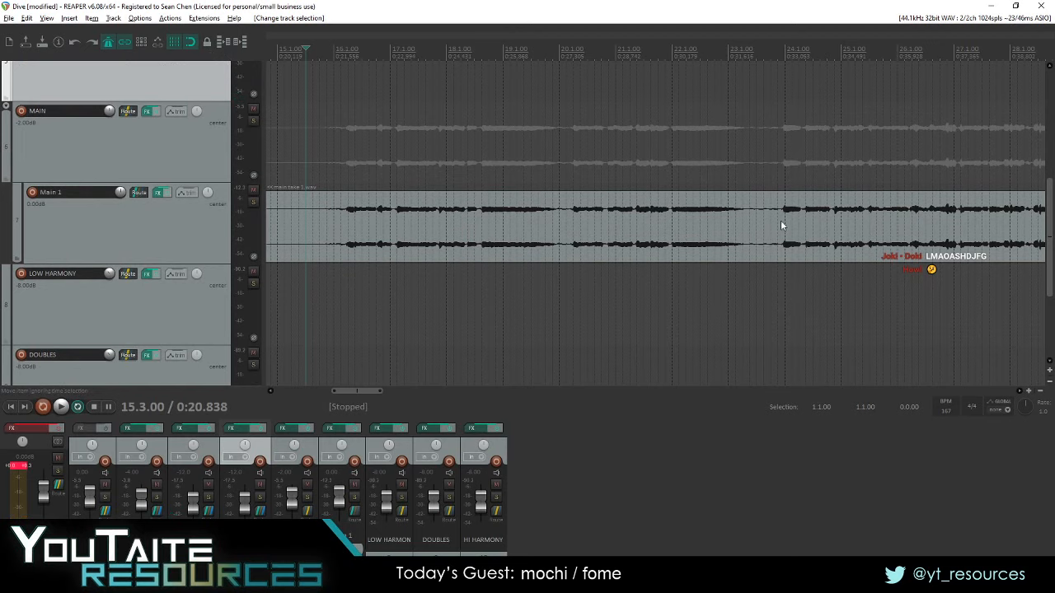
- Split the main take 1 clip on the Main 1 track at 23.2.50, in the gap between phrases
left_click(740, 169)
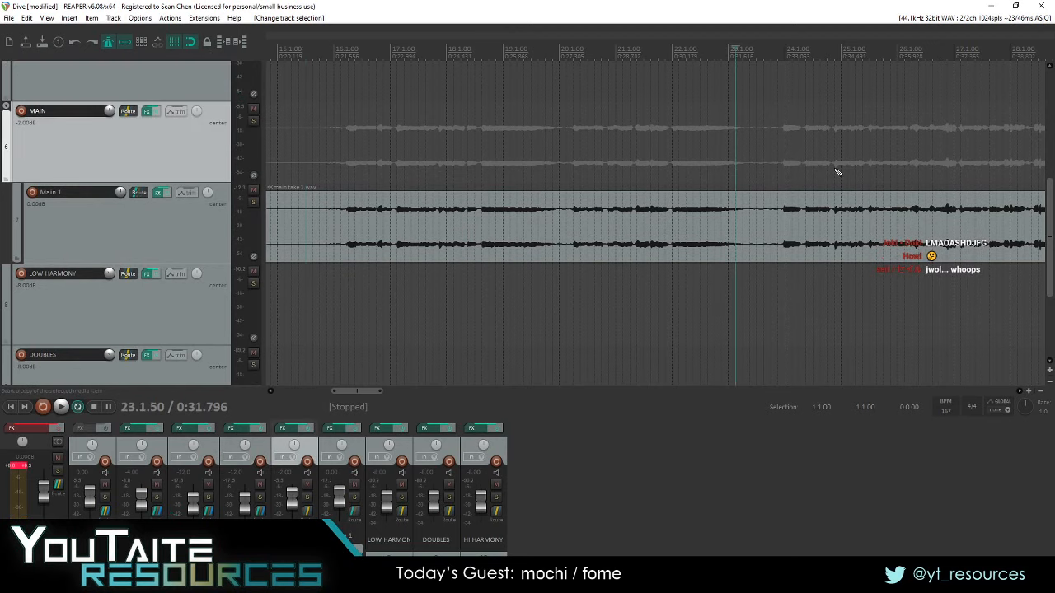
scroll(836, 172, "up", 3)
left_click(598, 223)
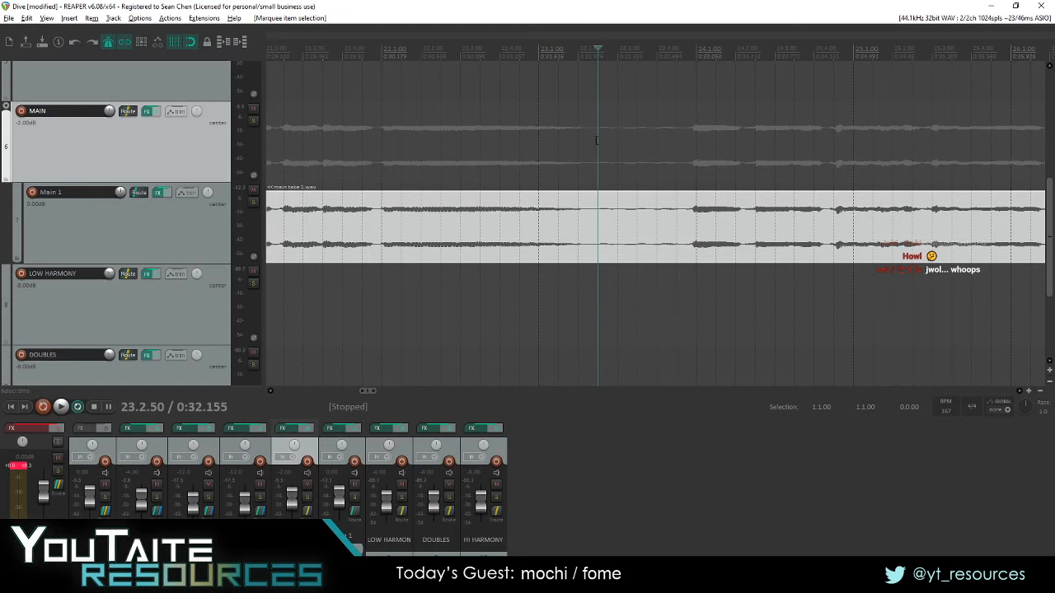
key("s")
left_click(558, 313)
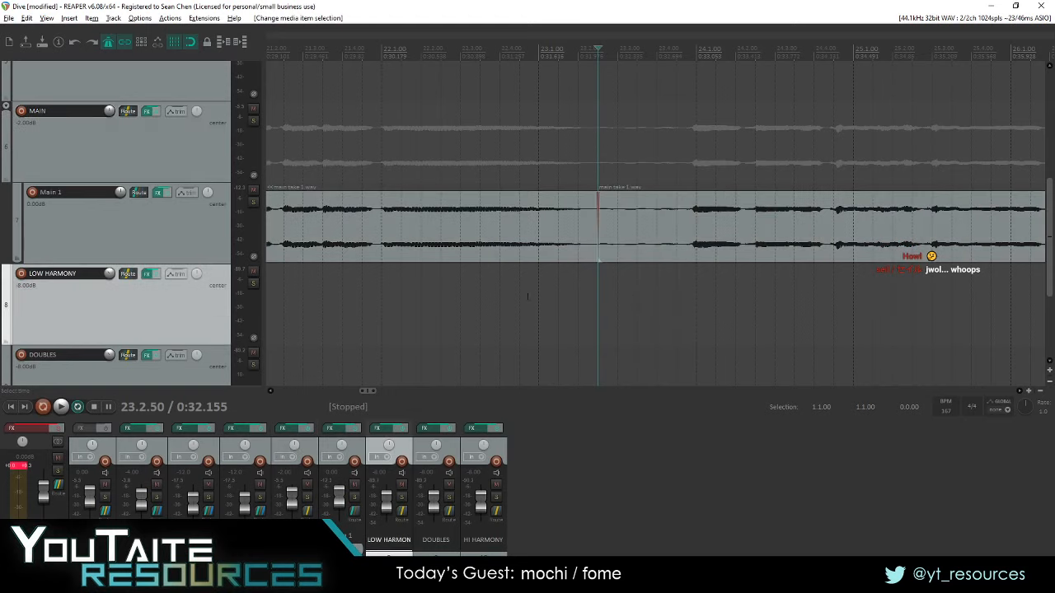
- Split the first main take 1 clip at 15.1.50 and delete the silent section before the vocal
scroll(593, 280, "down", 4)
left_click(526, 244)
scroll(581, 256, "left", 2)
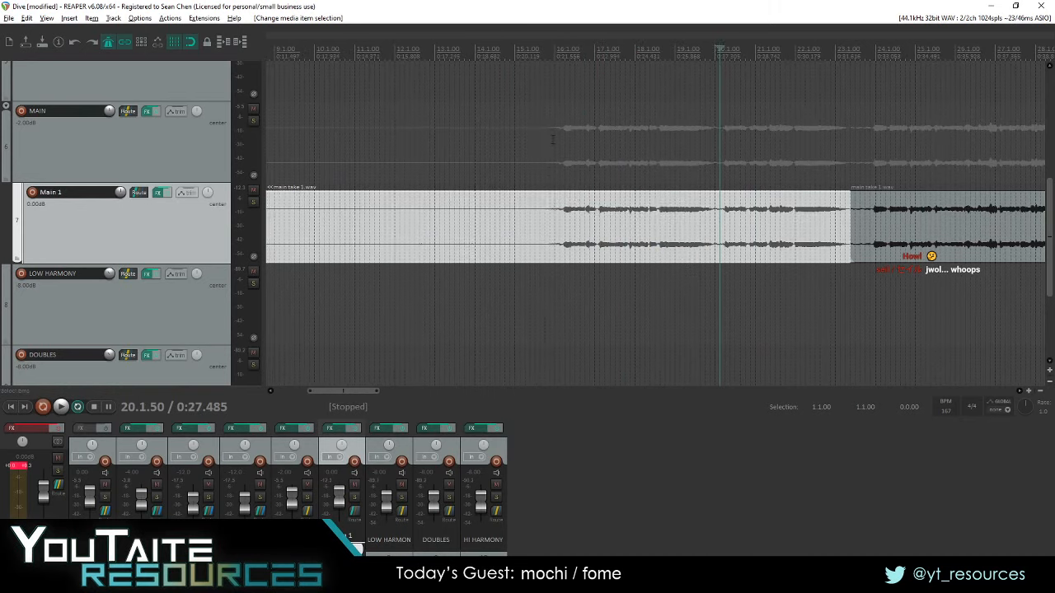
left_click(550, 165)
left_click(519, 213)
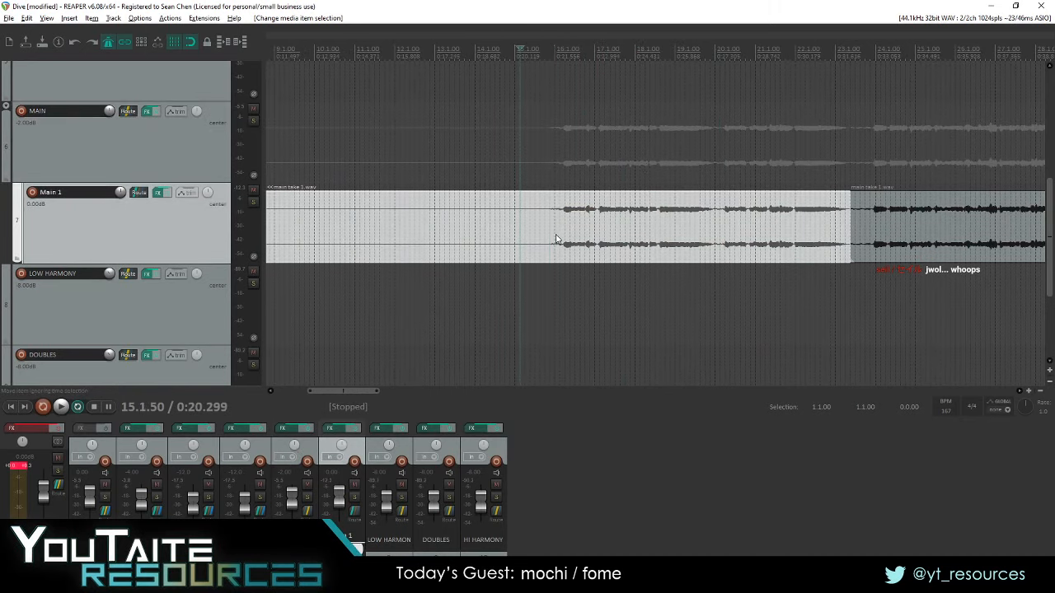
key("s")
left_click(496, 228)
key("Delete")
left_click_drag(564, 149, 569, 148)
scroll(560, 183, "right", 3)
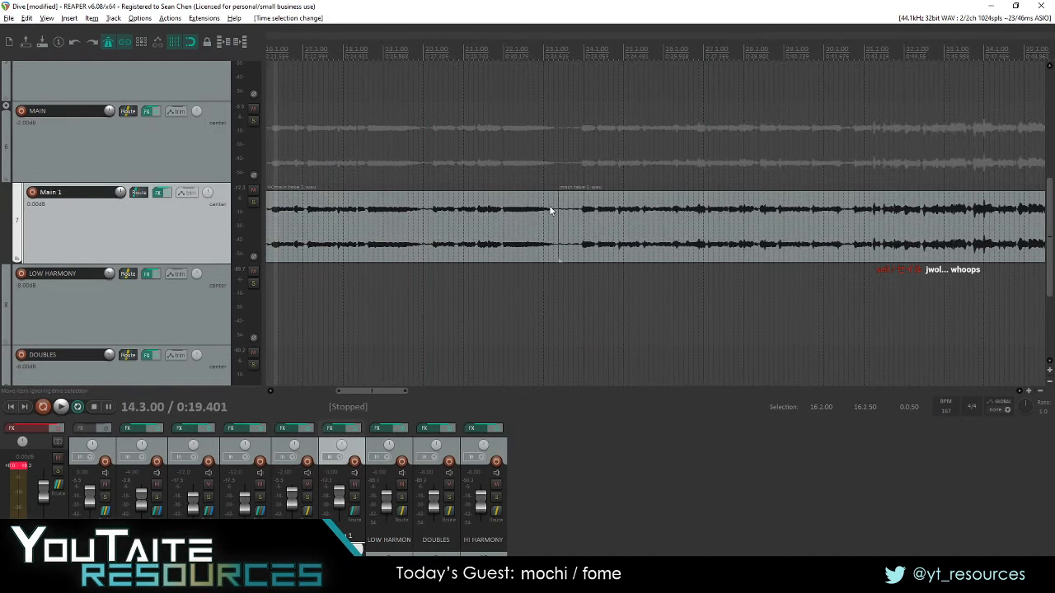
scroll(511, 198, "left", 2)
left_click(434, 170)
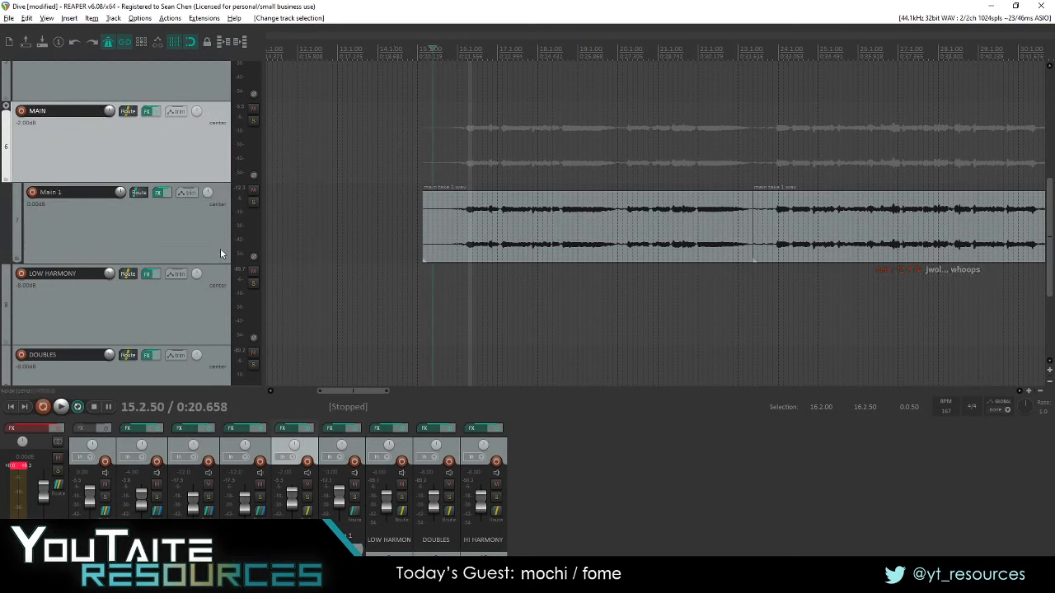
left_click(135, 247)
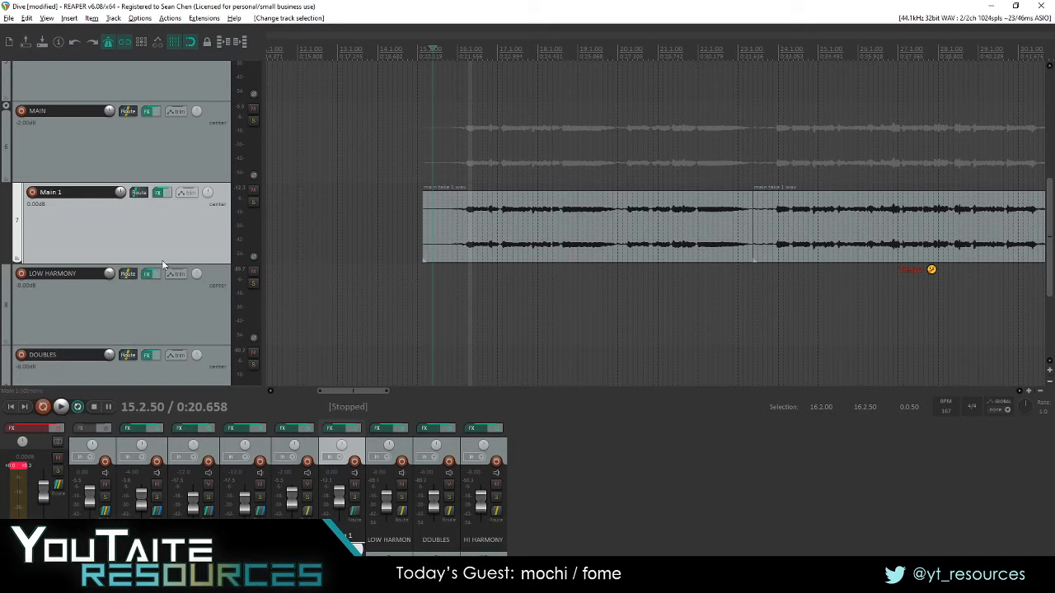
left_click(187, 157)
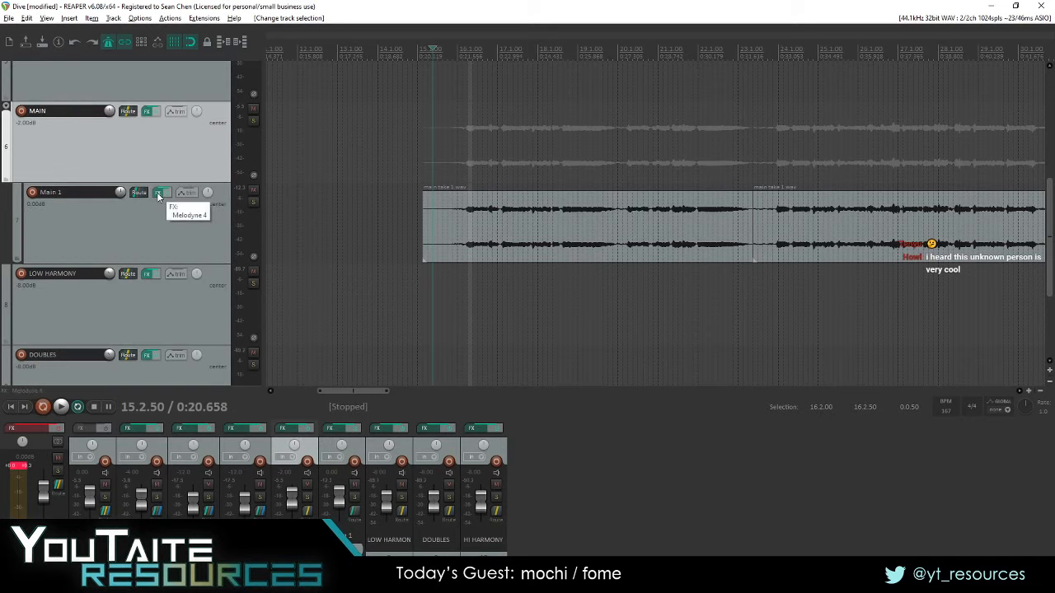
left_click(159, 195)
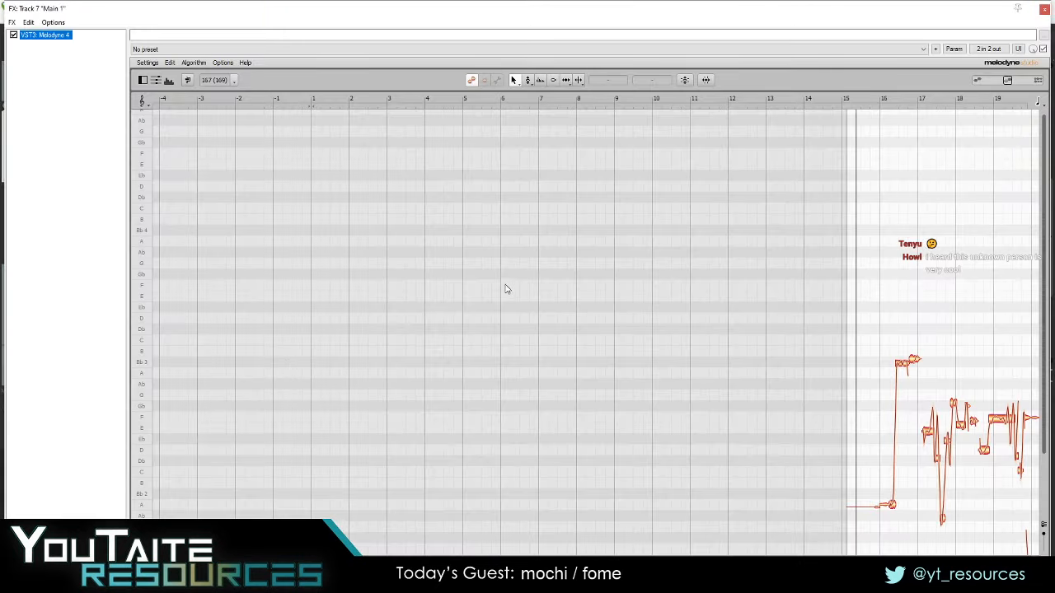
left_click(1045, 9)
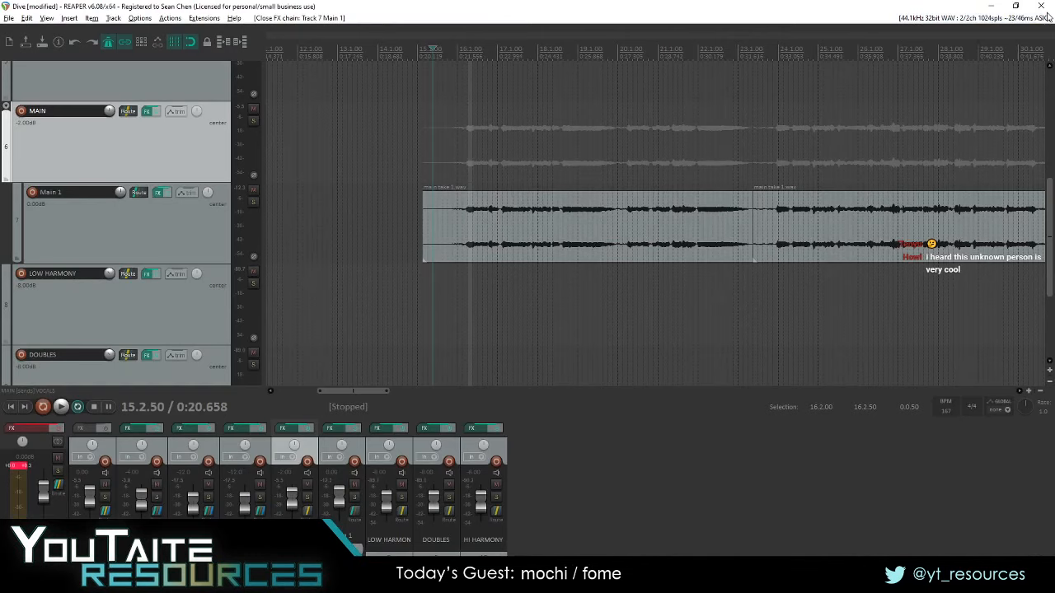
left_click(176, 321)
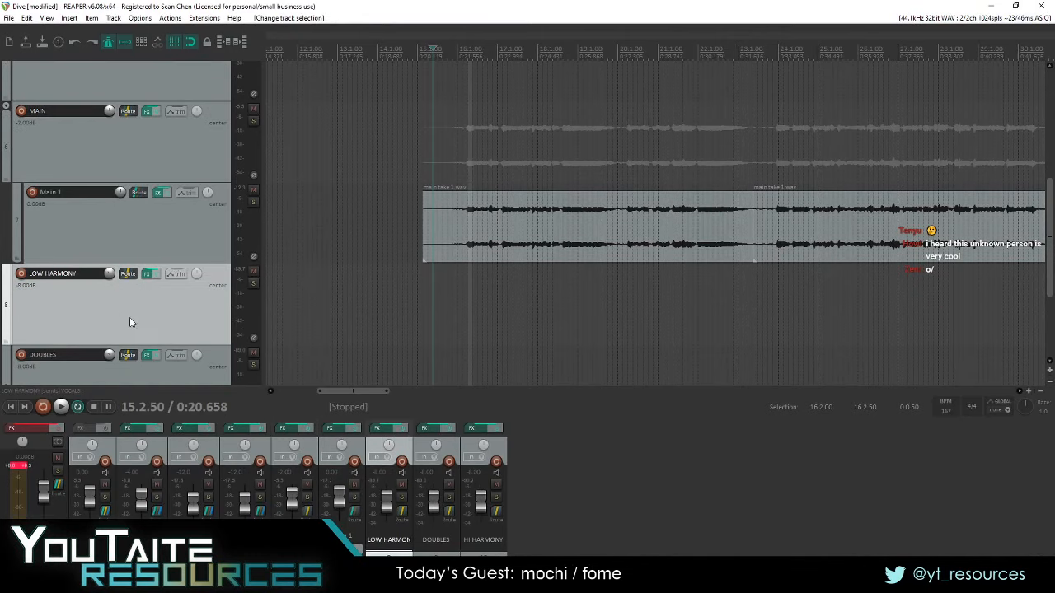
- Open the Melodyne editor for the Main 1 track and bring up its display options
left_click(153, 221)
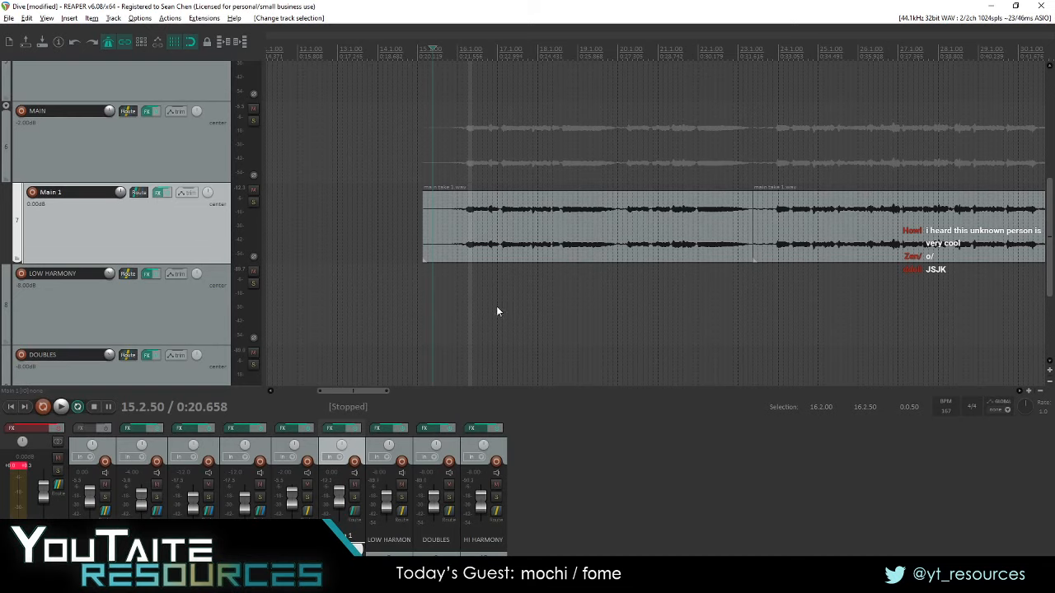
key("f")
left_click_drag(806, 327, 190, 255)
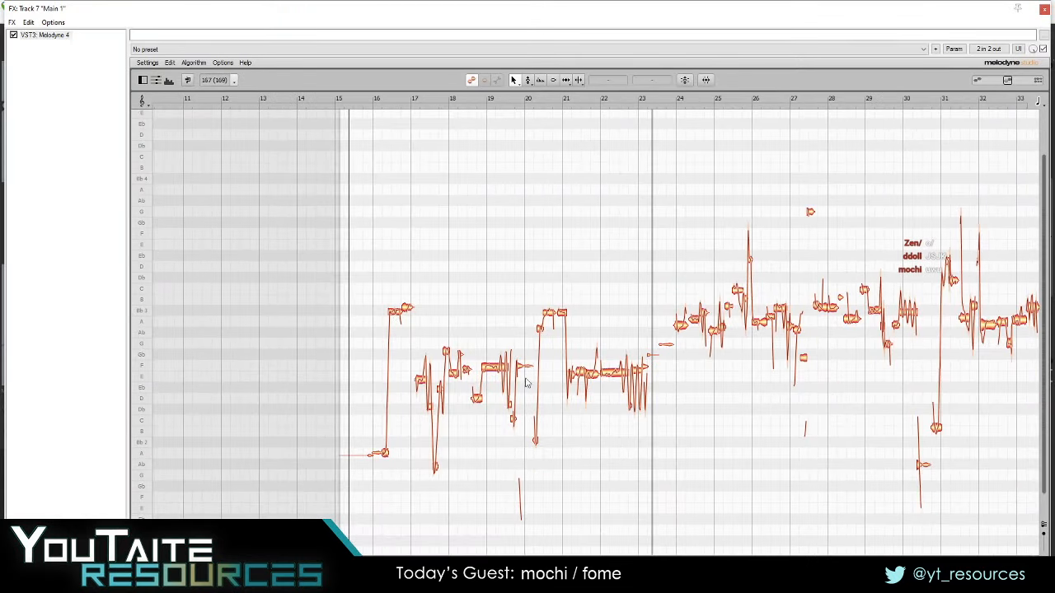
left_click_drag(550, 427, 539, 413)
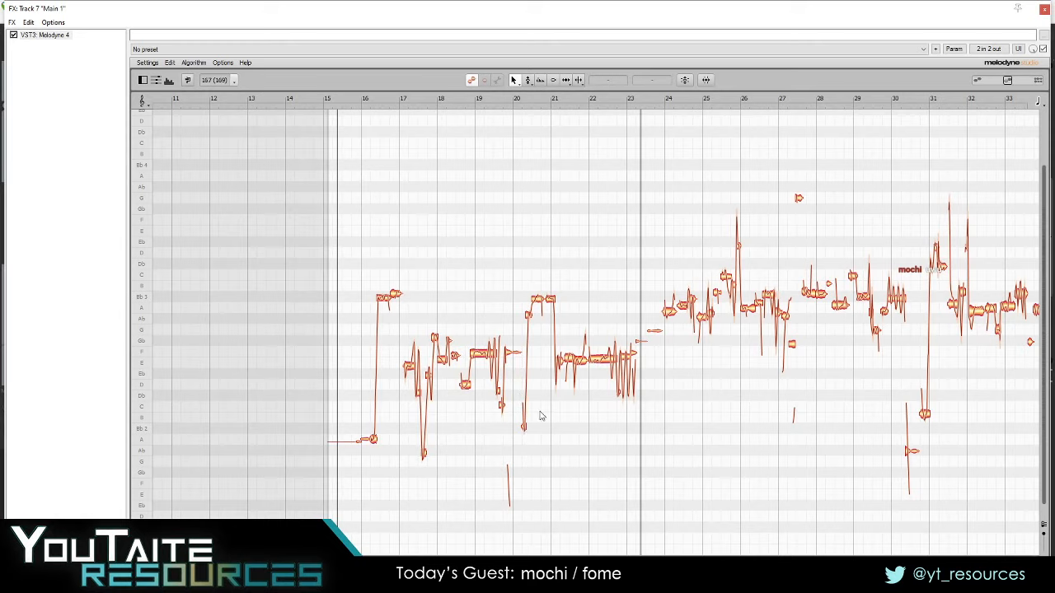
left_click(224, 63)
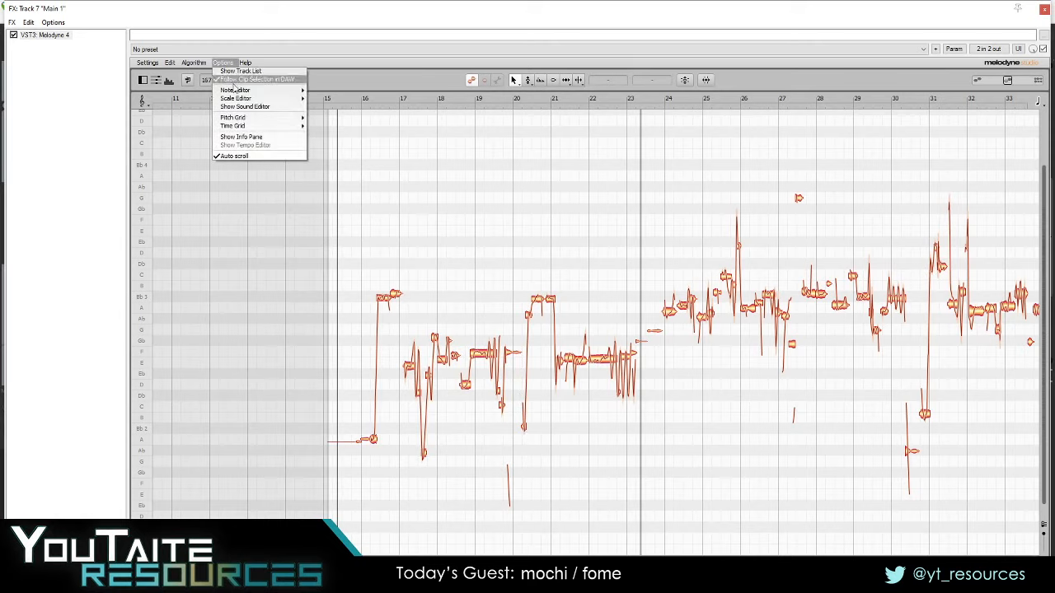
- Deactivate the time grid, set its resolution to 1/8, and set the pitch grid to No Snap
mouse_move(243, 129)
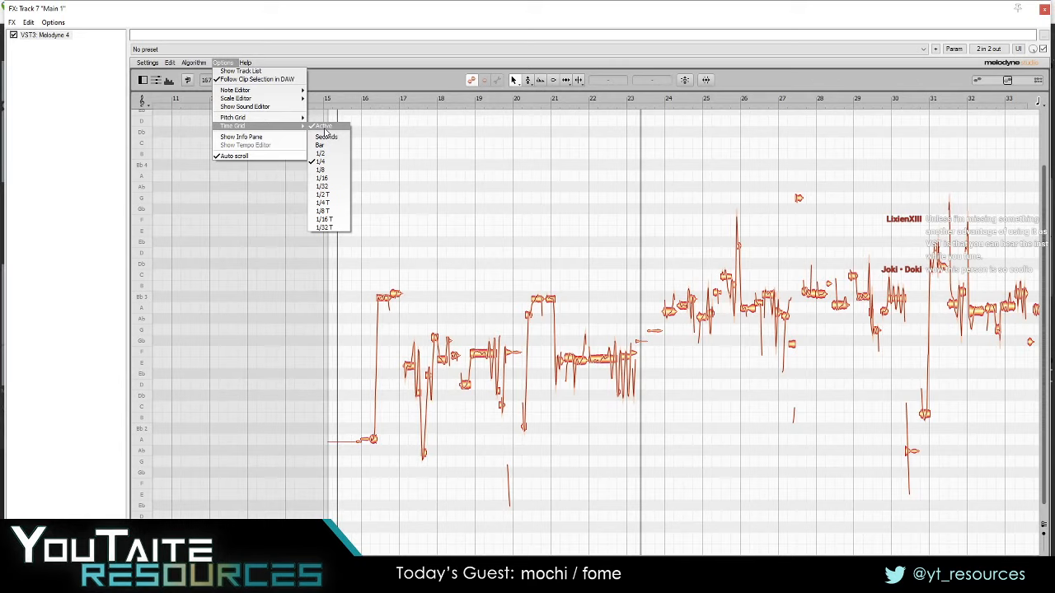
left_click(326, 130)
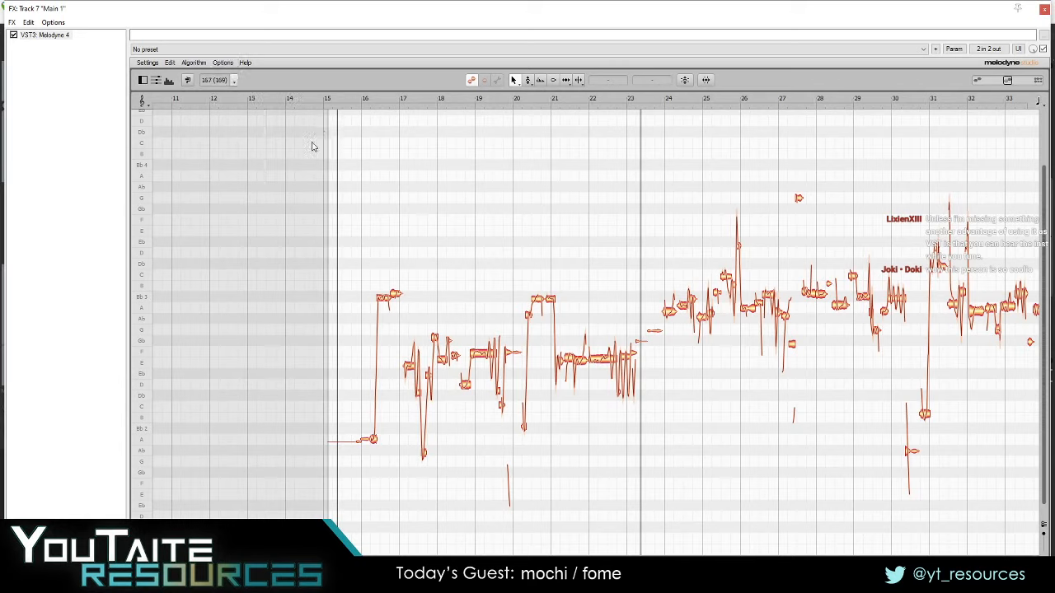
left_click(222, 63)
mouse_move(232, 107)
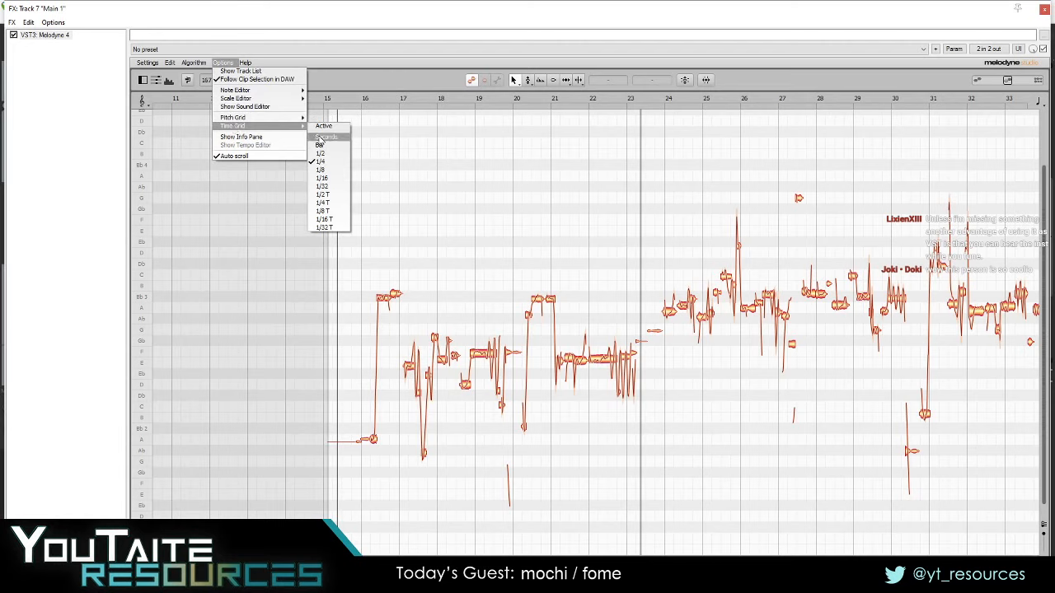
left_click(336, 171)
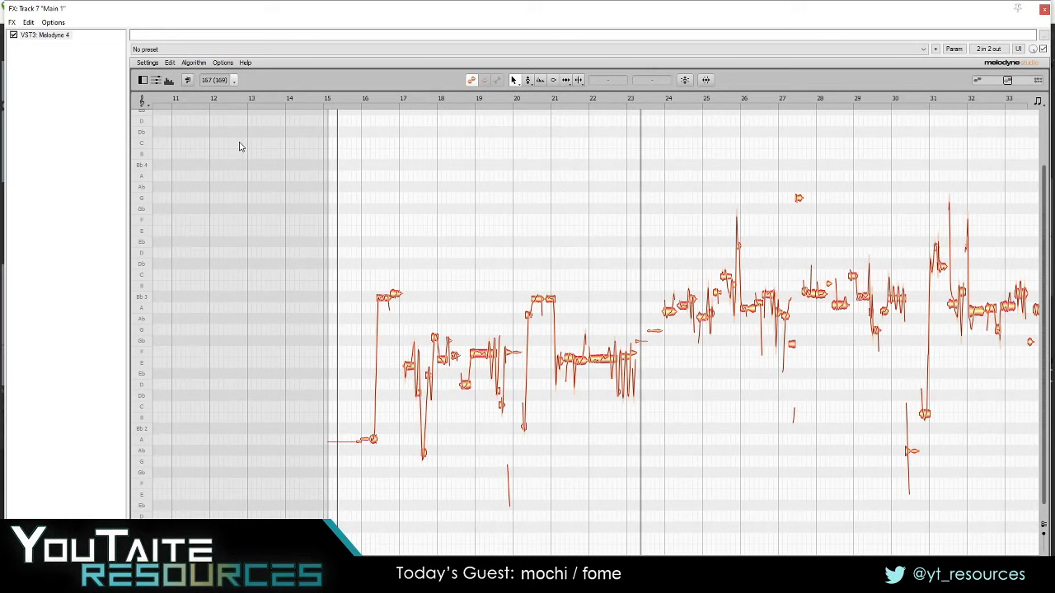
left_click(223, 63)
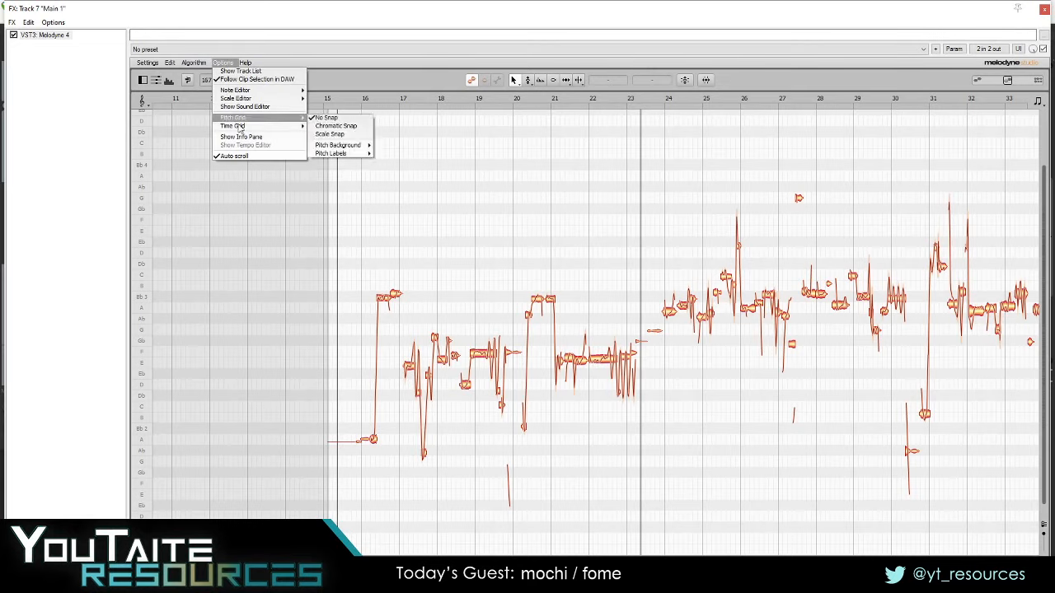
left_click(331, 121)
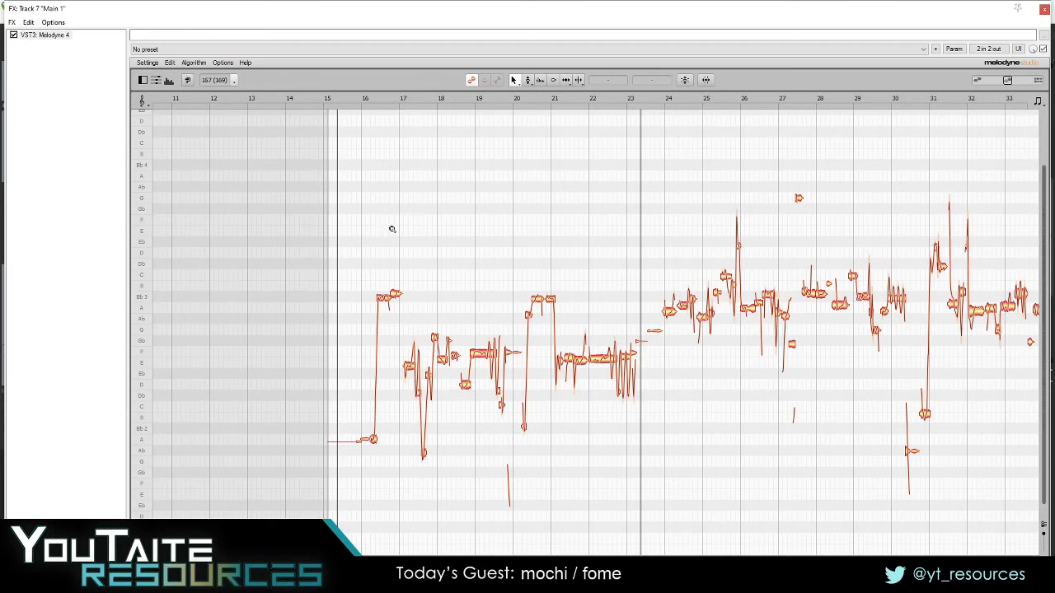
- Examine the vocal notes and their pitch curves between bars 16 and 18 up close
left_click_drag(392, 229, 495, 208)
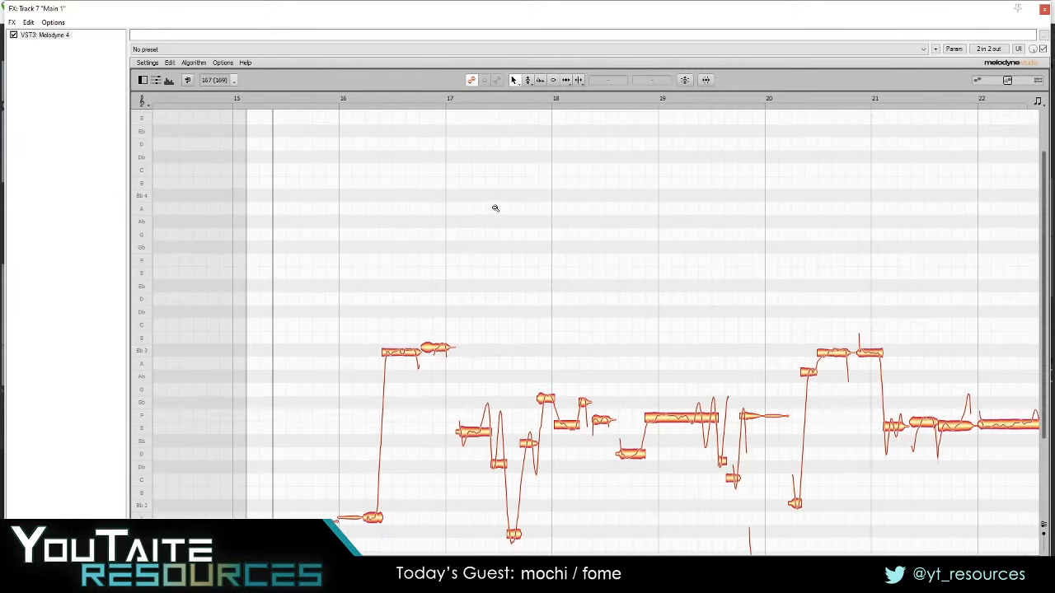
left_click_drag(506, 378, 472, 203)
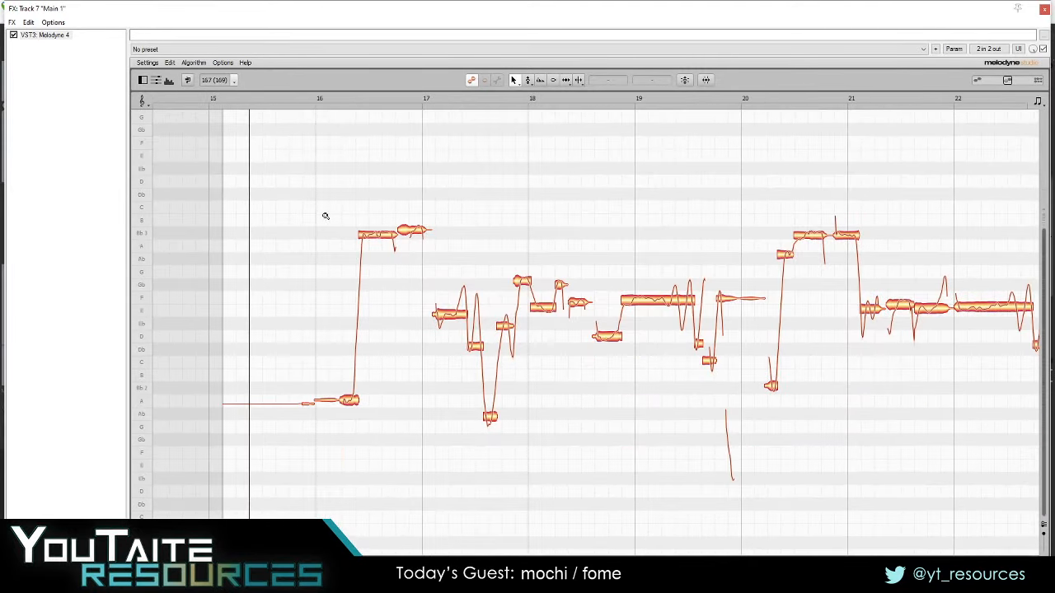
left_click_drag(325, 216, 396, 219)
left_click_drag(452, 372, 431, 289)
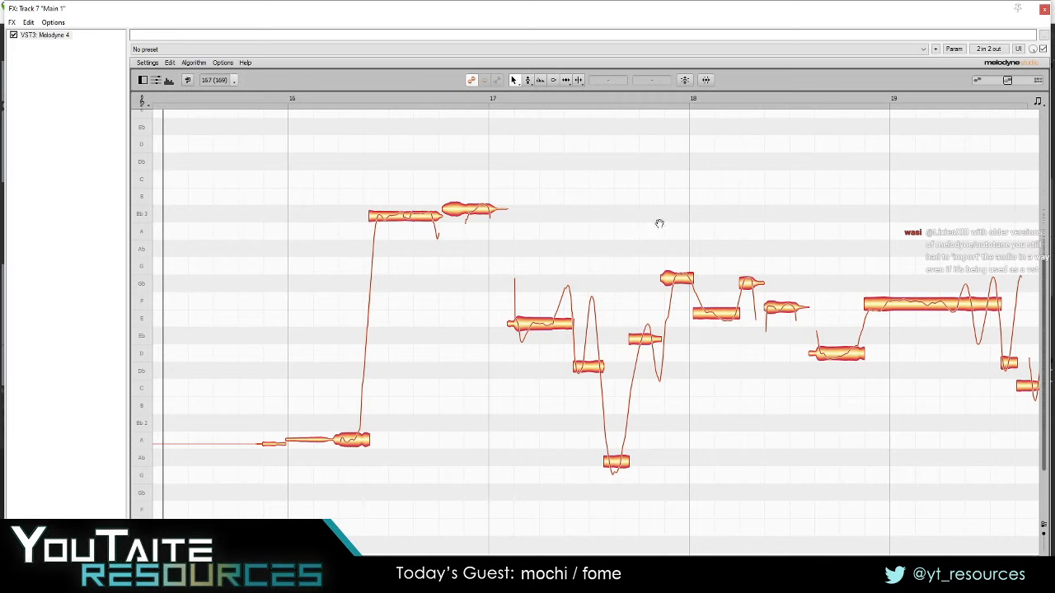
left_click_drag(702, 190, 511, 290)
left_click_drag(835, 285, 804, 179)
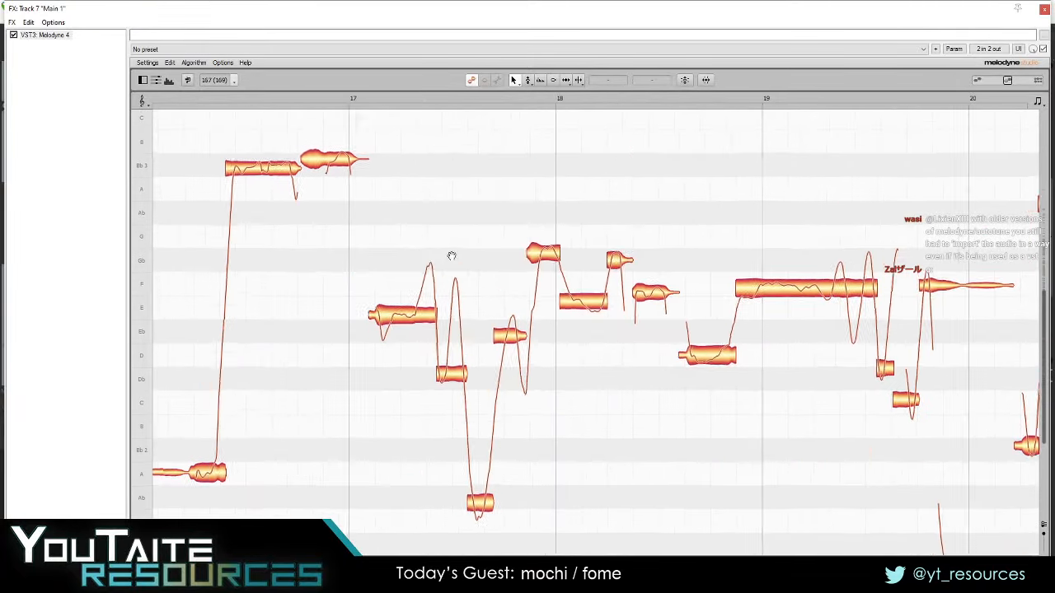
left_click_drag(452, 256, 580, 229)
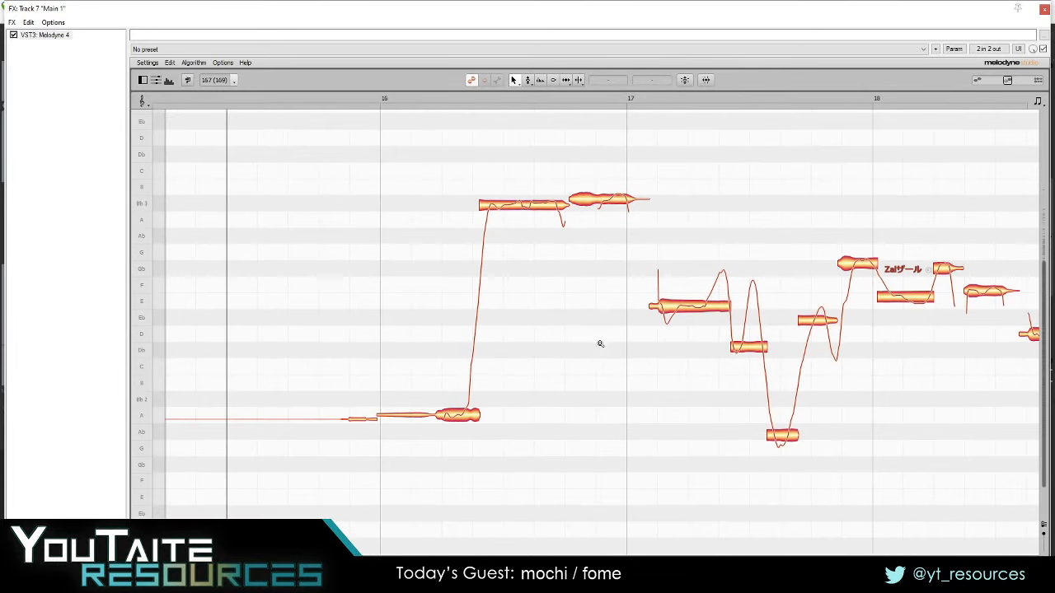
left_click_drag(601, 344, 623, 372)
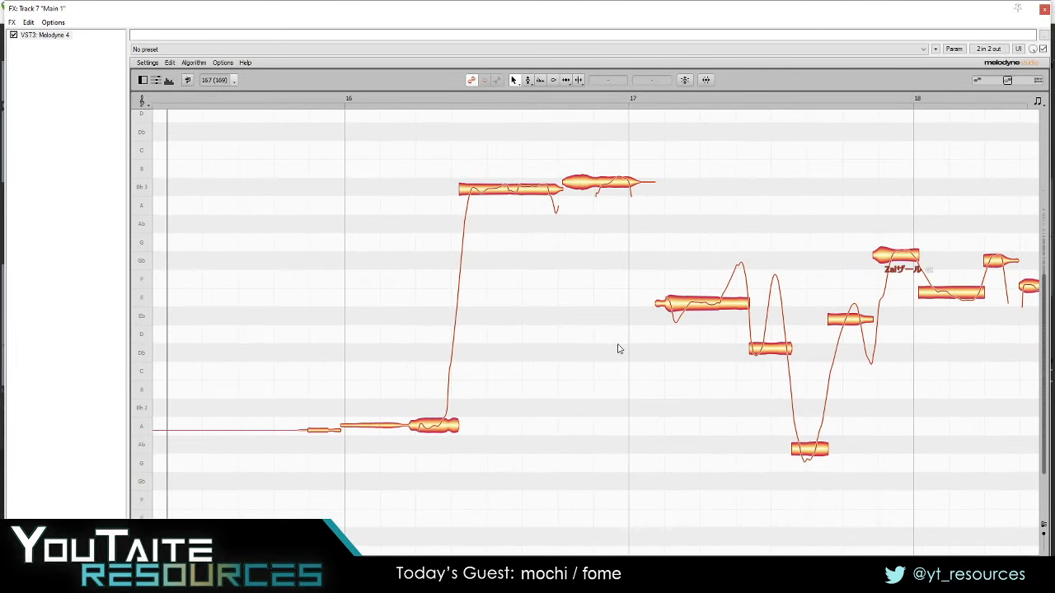
left_click_drag(599, 340, 525, 347)
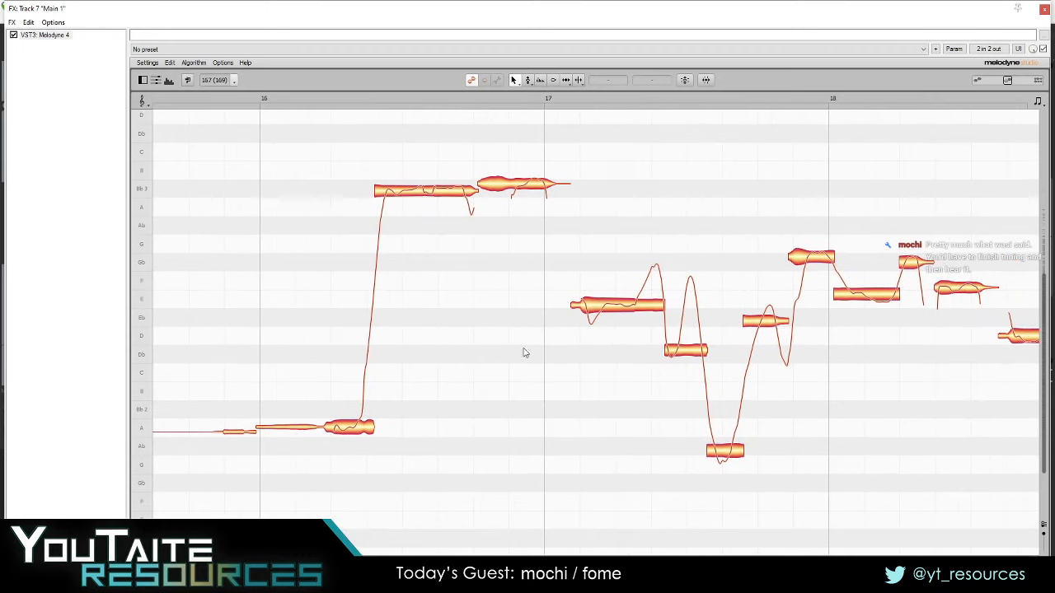
left_click_drag(516, 304, 527, 290)
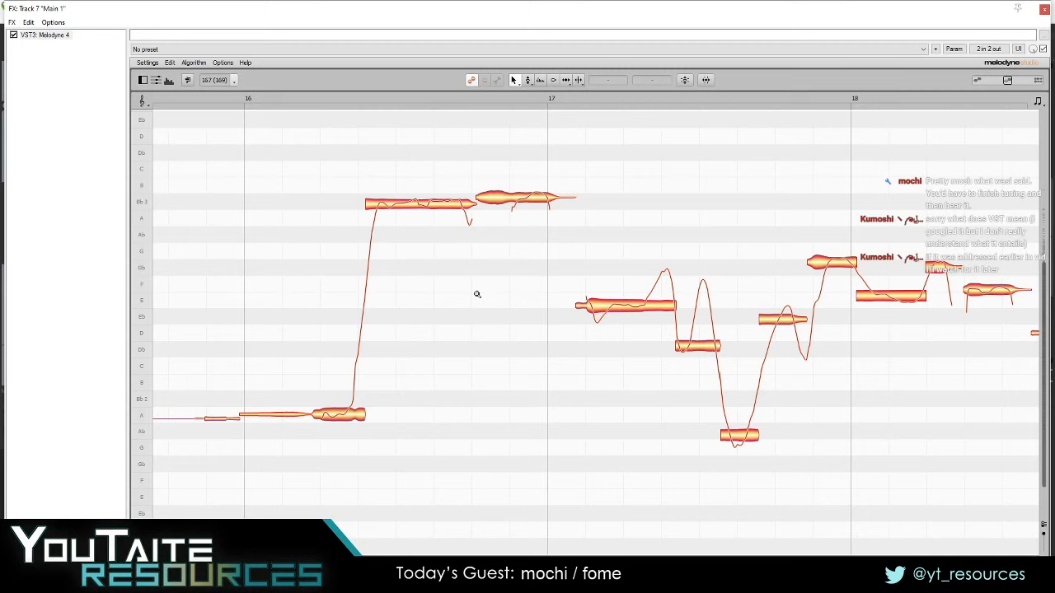
left_click_drag(476, 294, 482, 307)
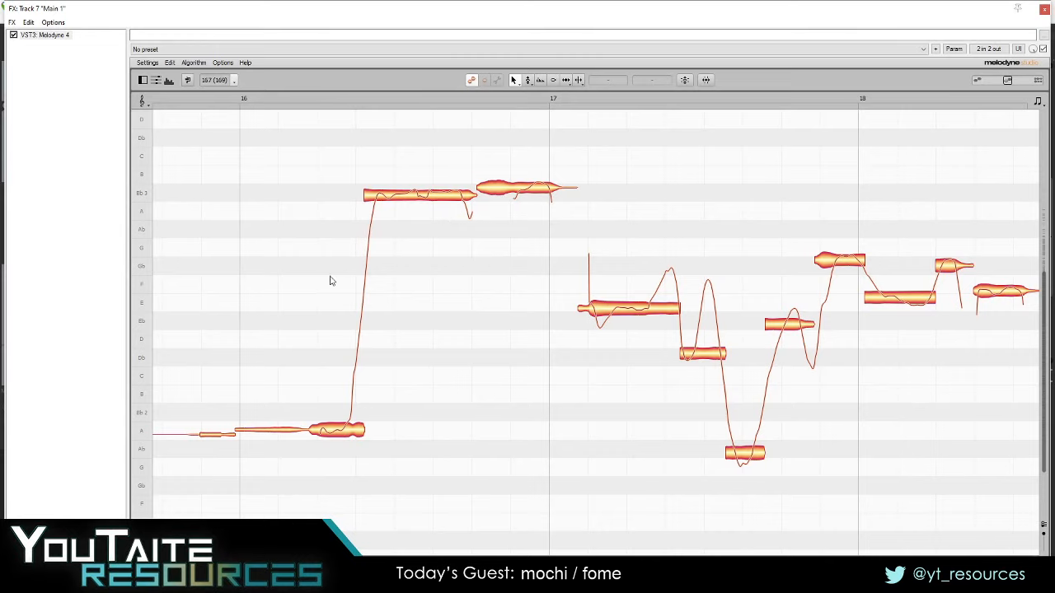
left_click_drag(517, 301, 443, 290)
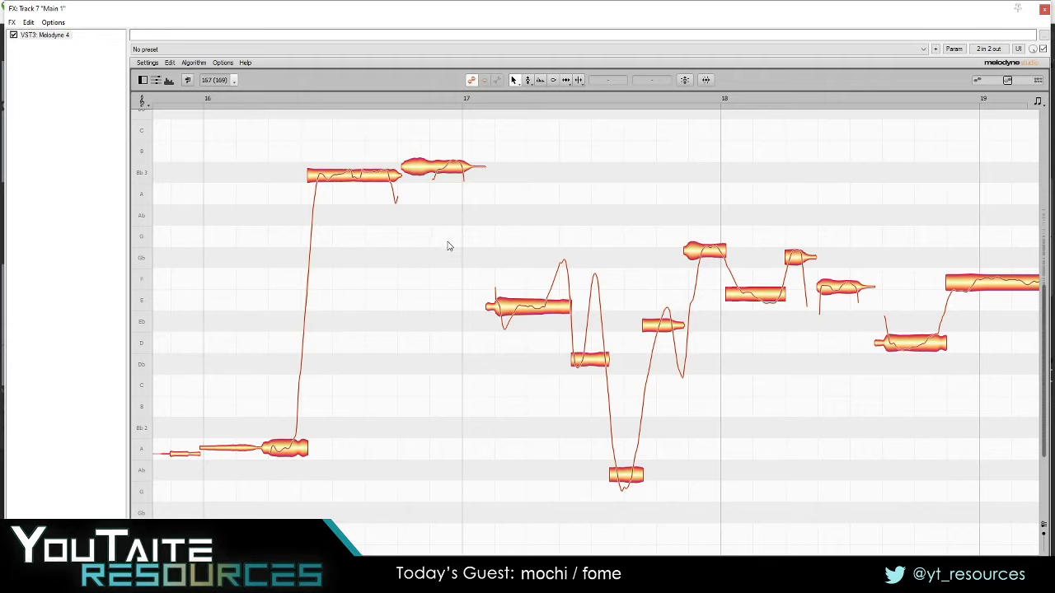
- Review the keyboard shortcuts assigned to the Editing Tools in the preferences, through the note separation tools
left_click(223, 63)
left_click(147, 63)
left_click(153, 71)
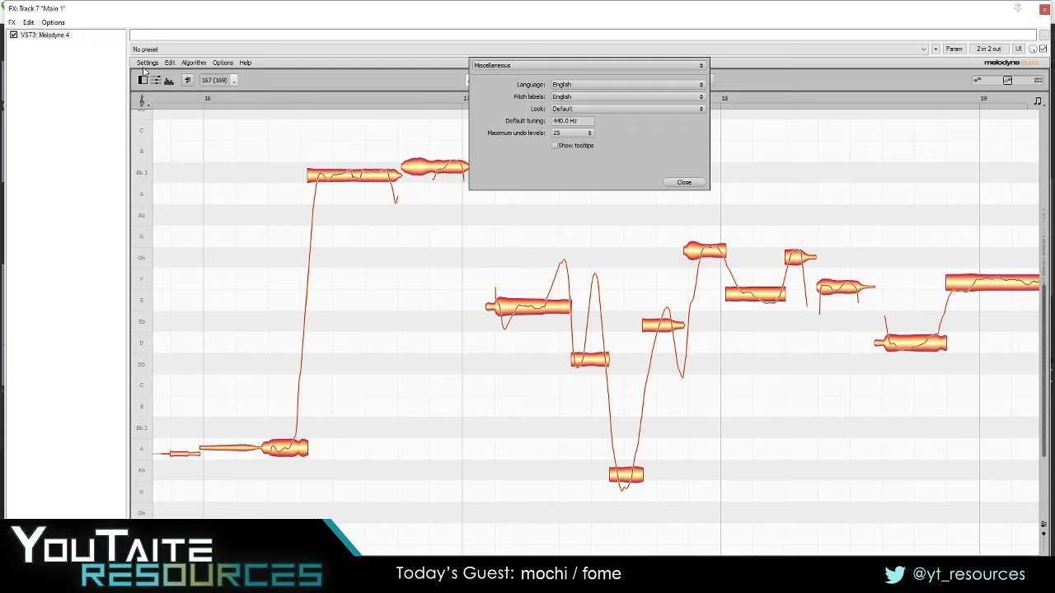
left_click(515, 66)
left_click(512, 81)
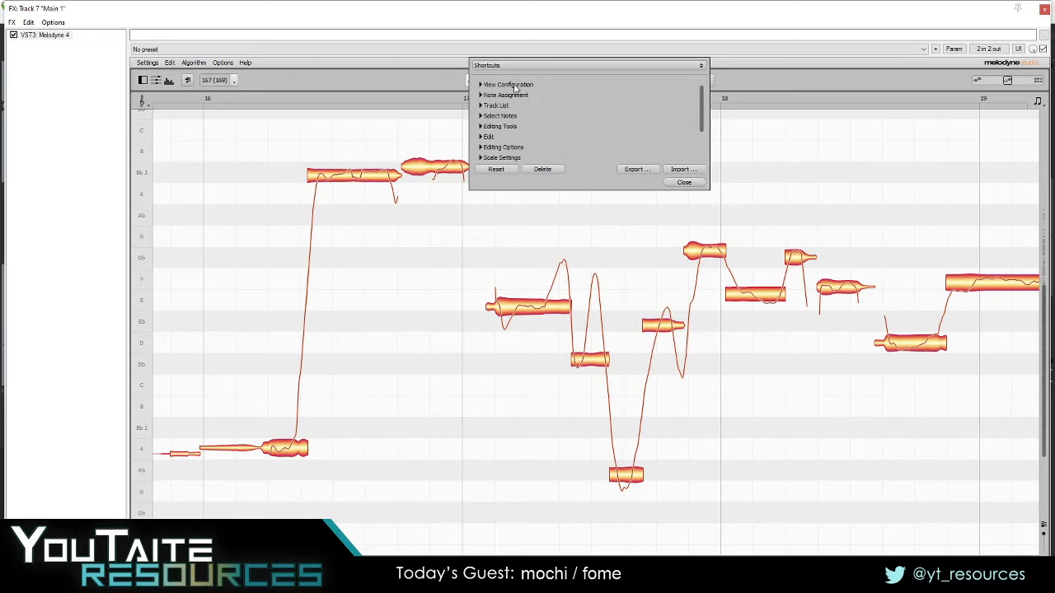
left_click(481, 127)
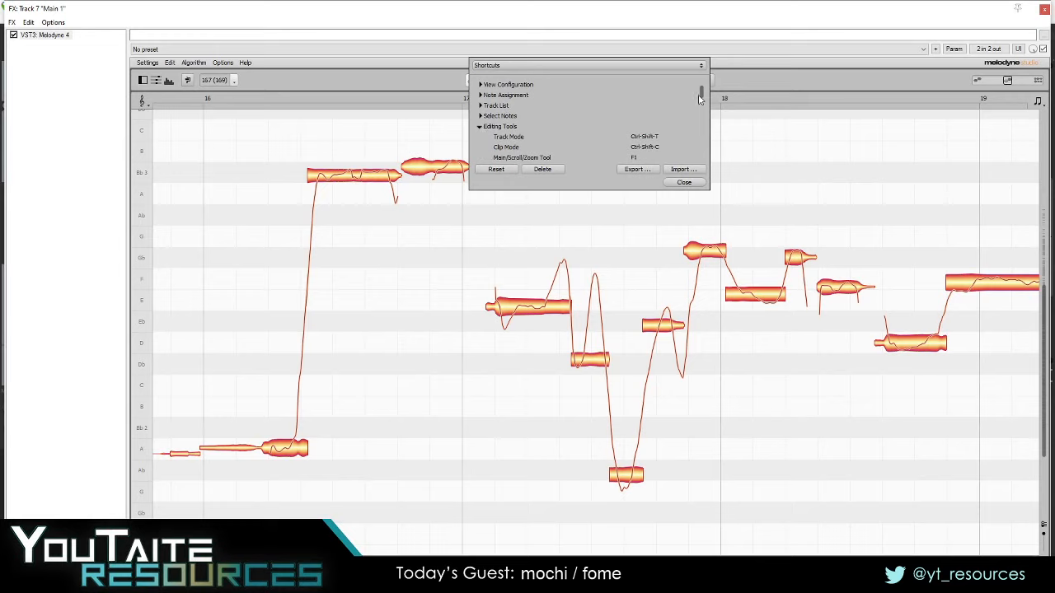
left_click_drag(700, 93, 702, 123)
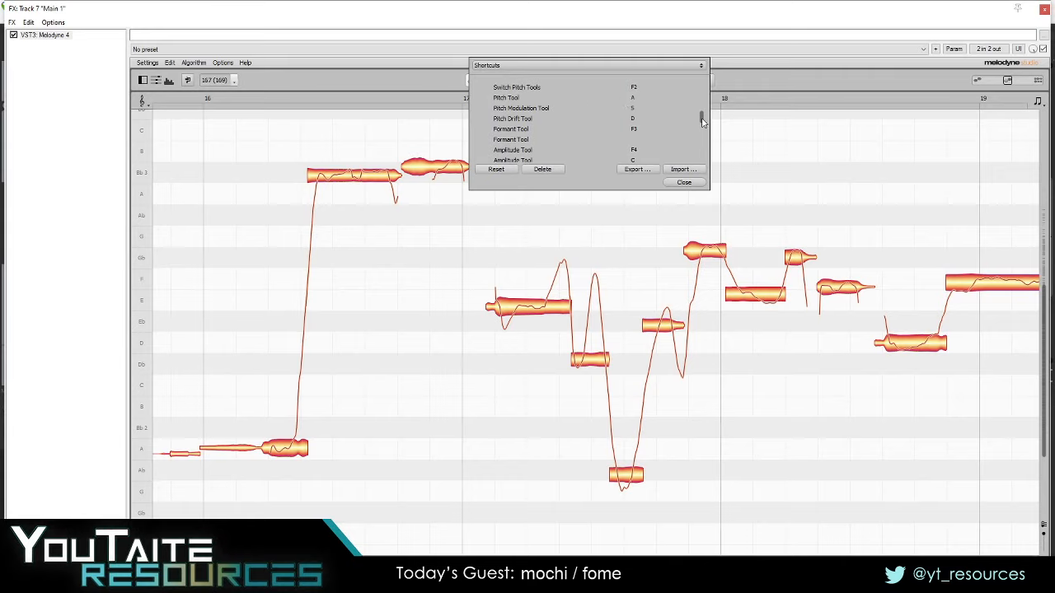
left_click_drag(703, 122, 701, 142)
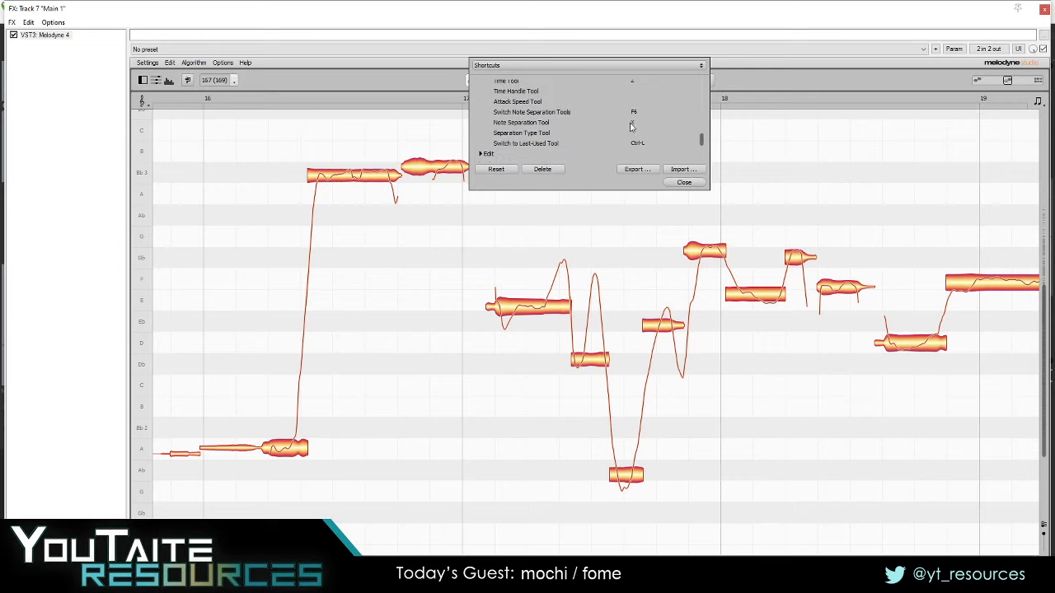
left_click(697, 182)
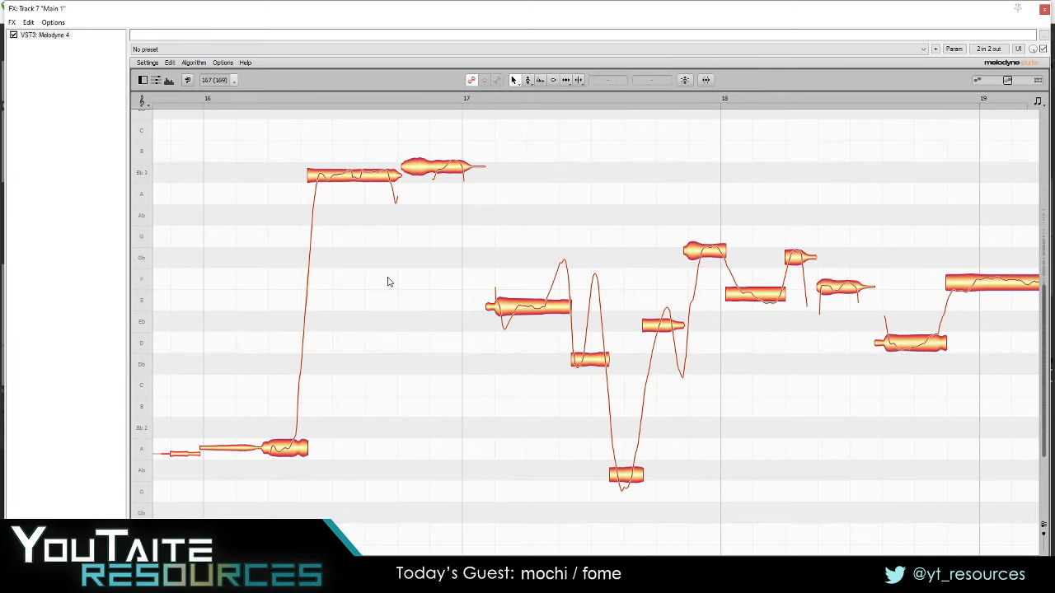
- Play back the opening vocal phrase around bars 16 and 17 to hear its notes
left_click_drag(401, 373, 426, 353)
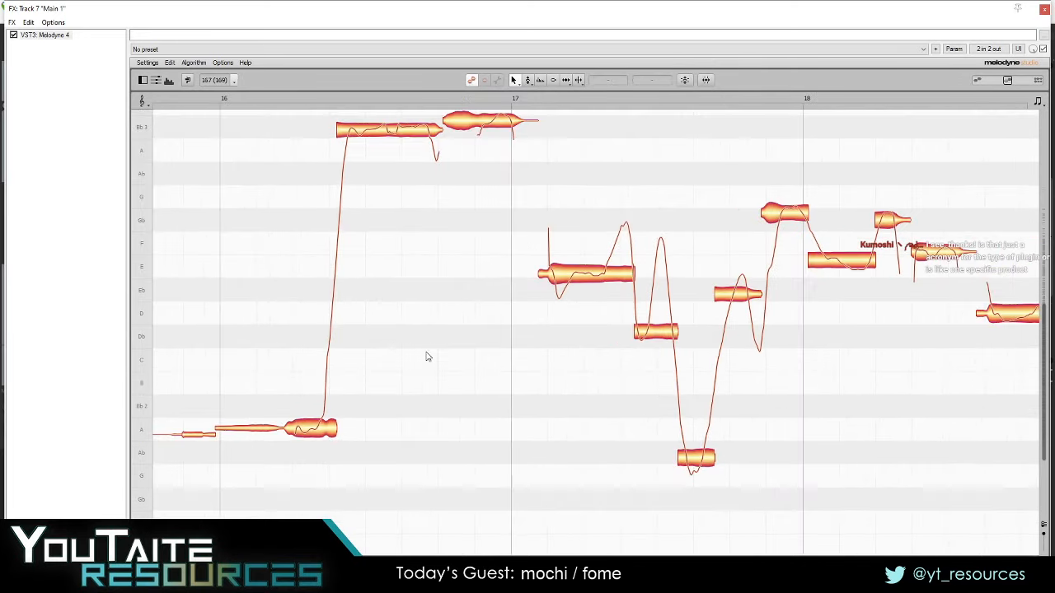
scroll(542, 330, "left", 1)
scroll(548, 262, "up", 1)
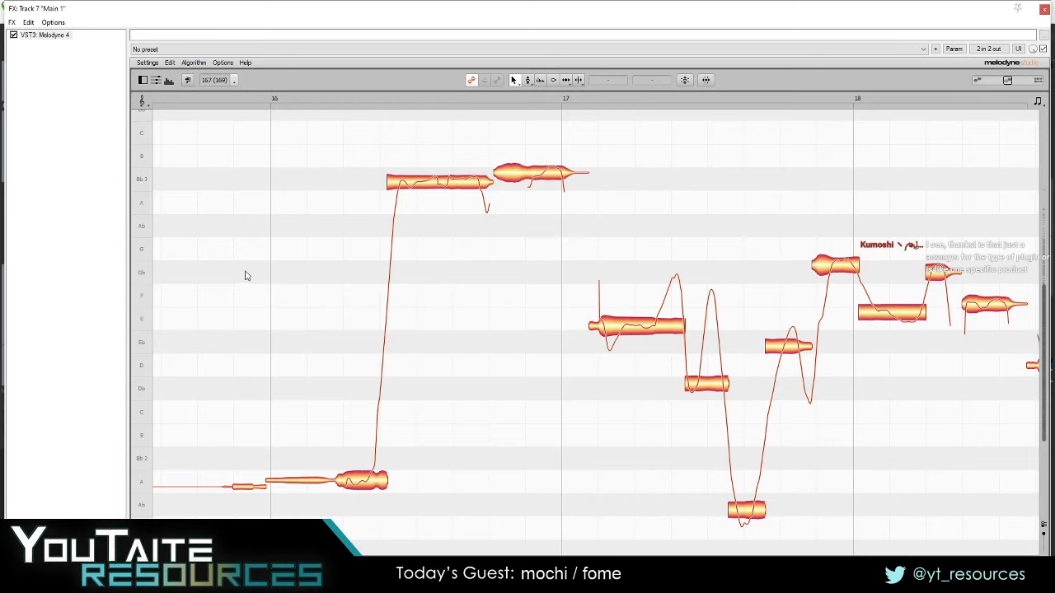
key("space")
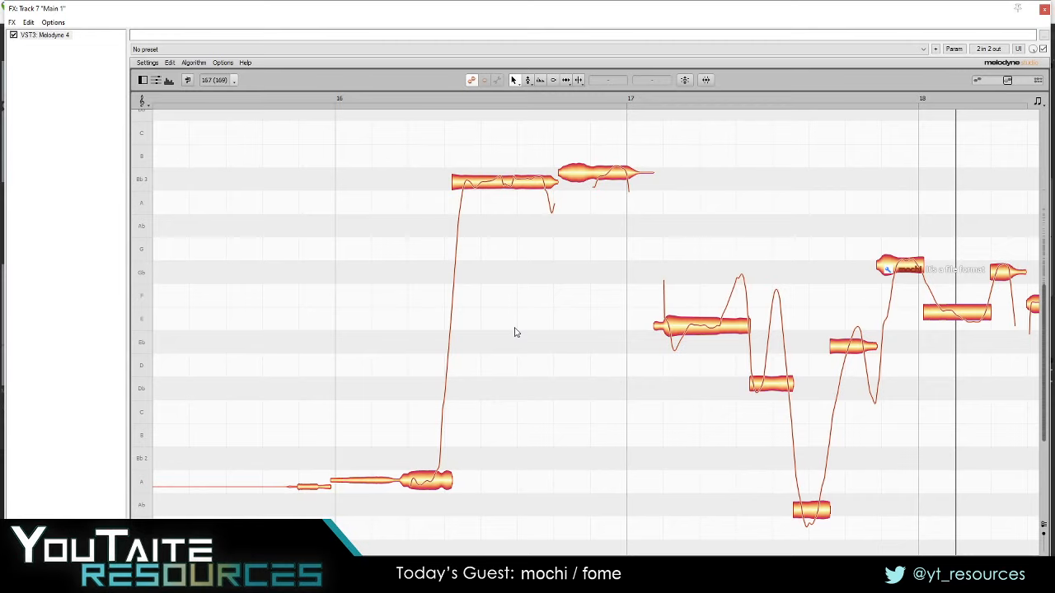
left_click_drag(545, 324, 507, 371)
left_click_drag(466, 339, 415, 371)
left_click_drag(416, 371, 591, 354)
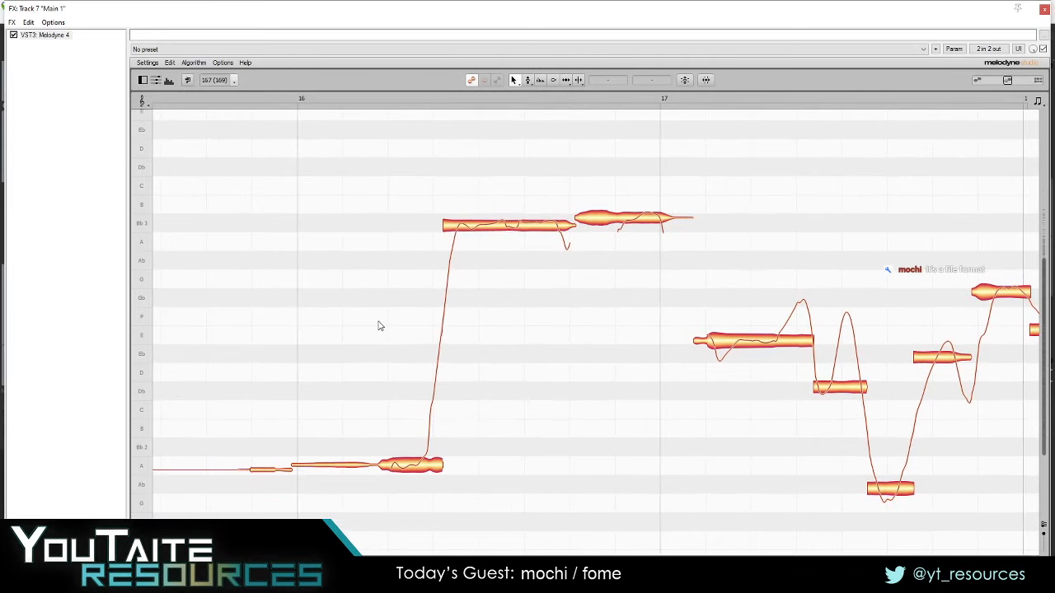
key("space")
key("space")
left_click_drag(263, 368, 480, 358)
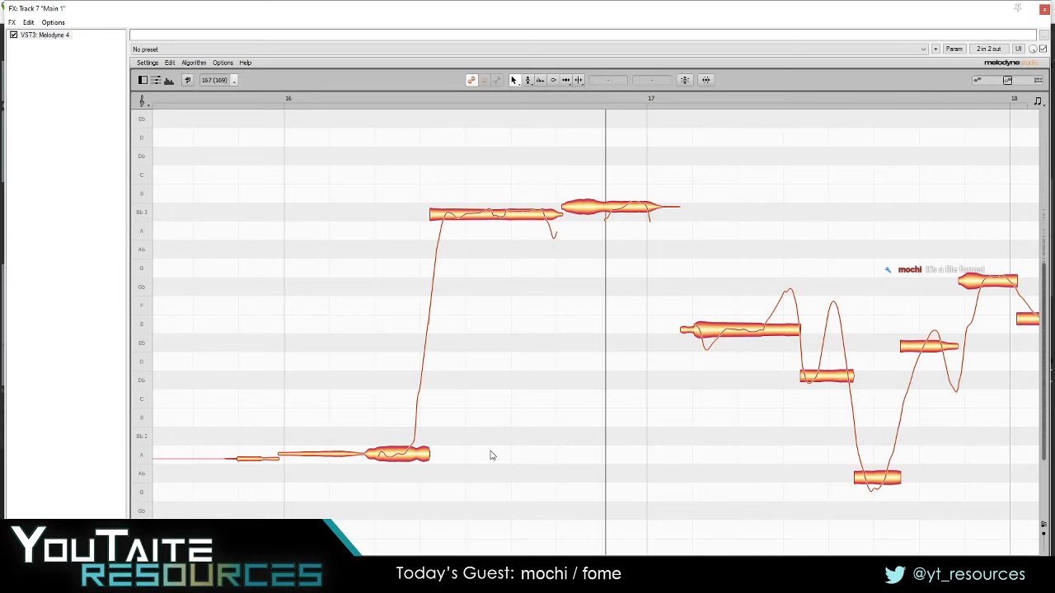
- Switch to REAPER's track view and listen to the ORIGINAL track soloed, clearing its solo at the end
left_click_drag(471, 10, 495, 285)
left_click(86, 260)
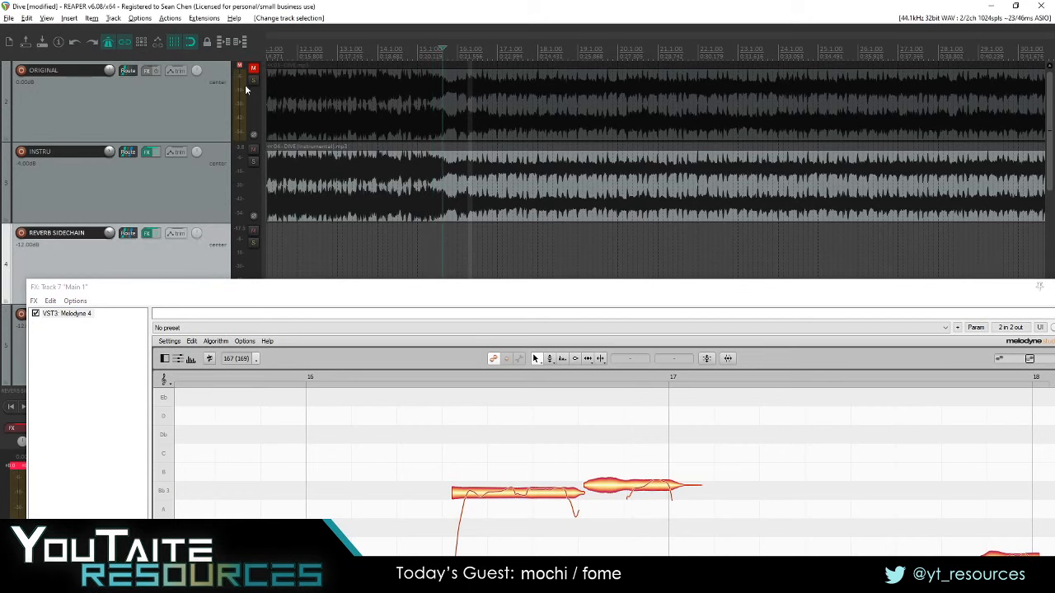
left_click(254, 80)
key("space")
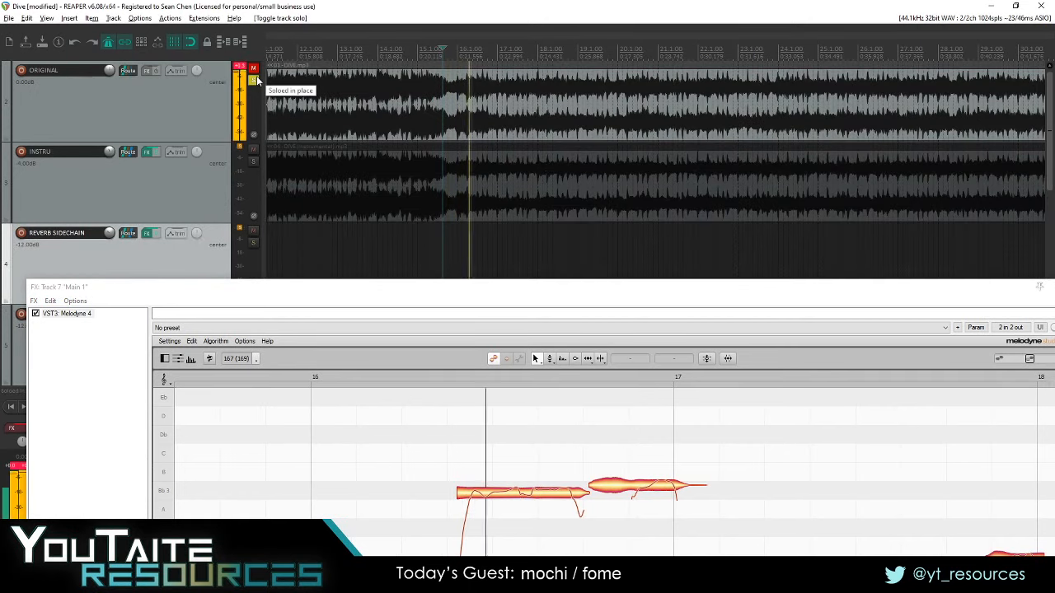
left_click(254, 80)
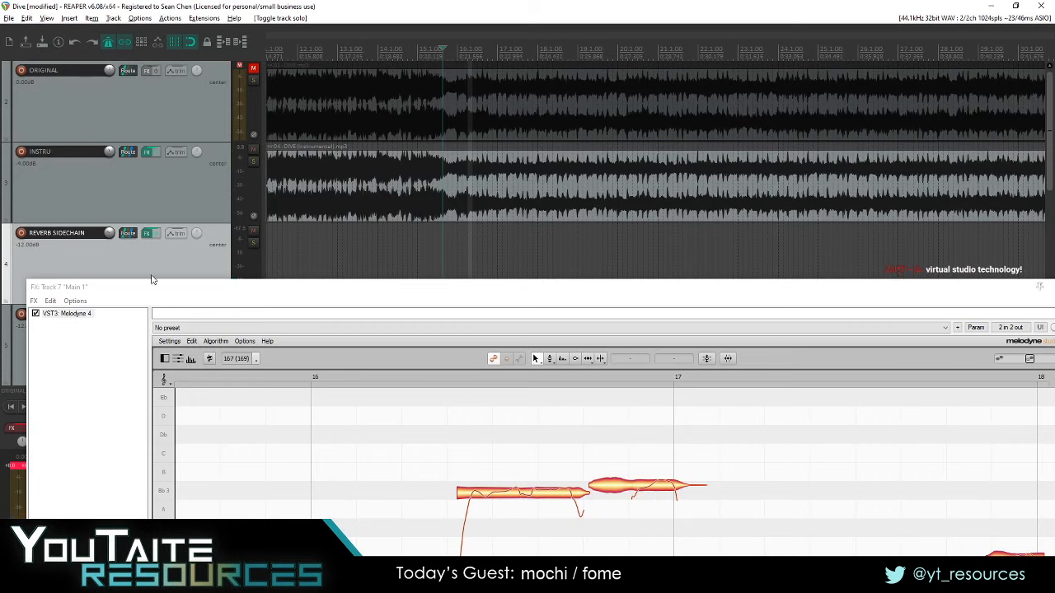
- Select the Main 1 vocal track and maximize its Melodyne window
scroll(46, 240, "down", 2)
scroll(71, 243, "down", 1)
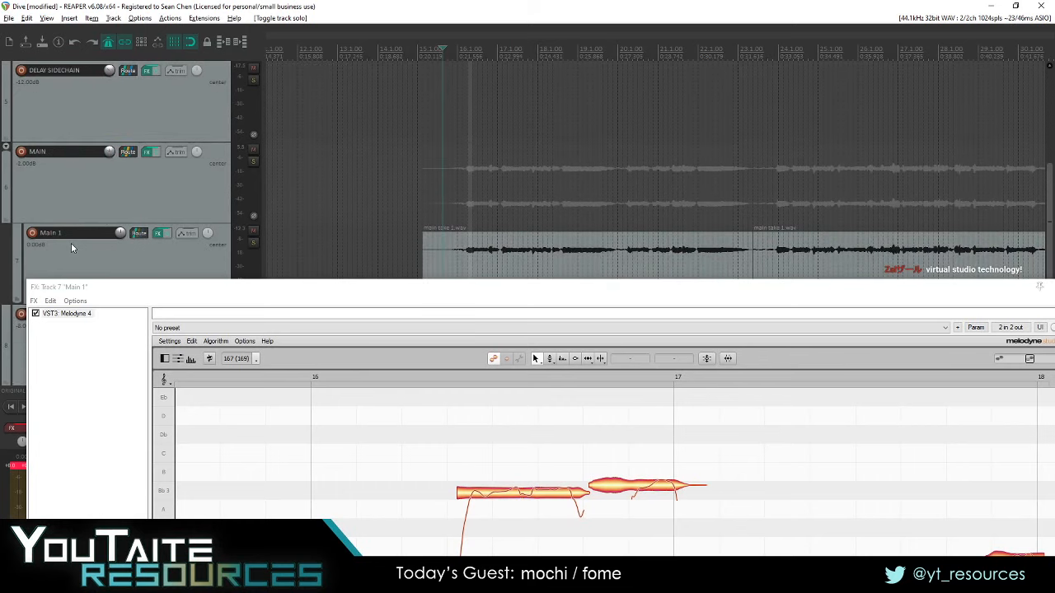
left_click(172, 187)
left_click(173, 266)
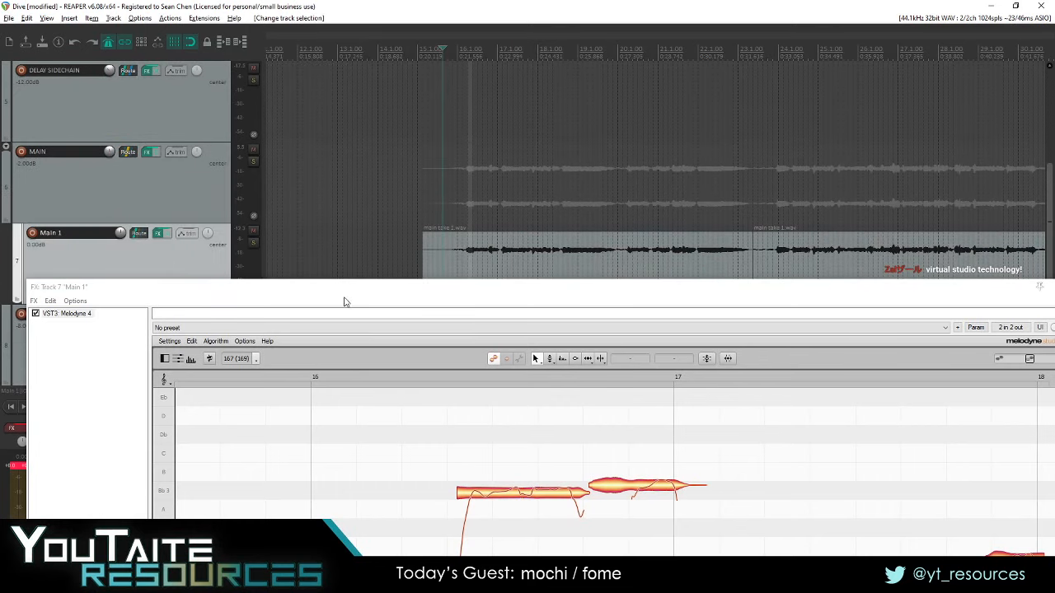
double_click(363, 287)
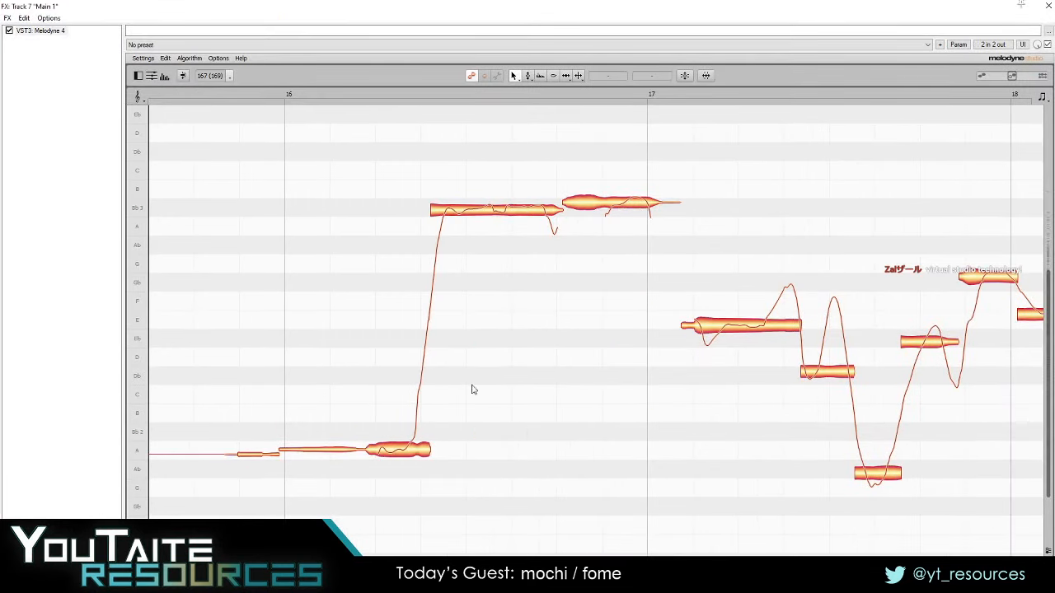
- Activate the Main Tool for editing the notes around bar 16
scroll(504, 379, "up", 1, "ctrl")
left_click_drag(432, 488, 365, 469)
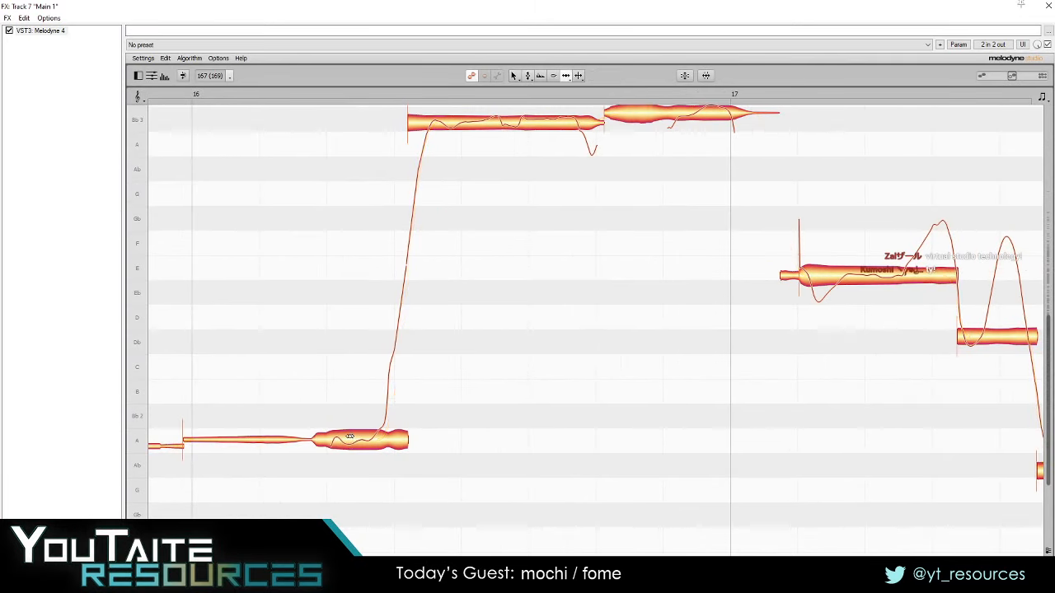
right_click(363, 388)
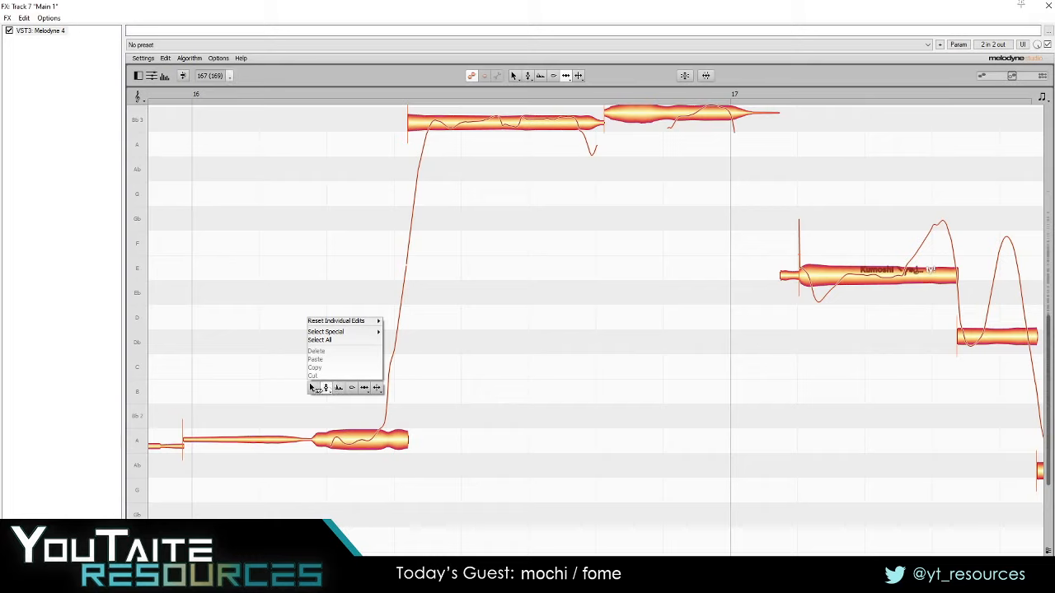
left_click(312, 387)
right_click(338, 414)
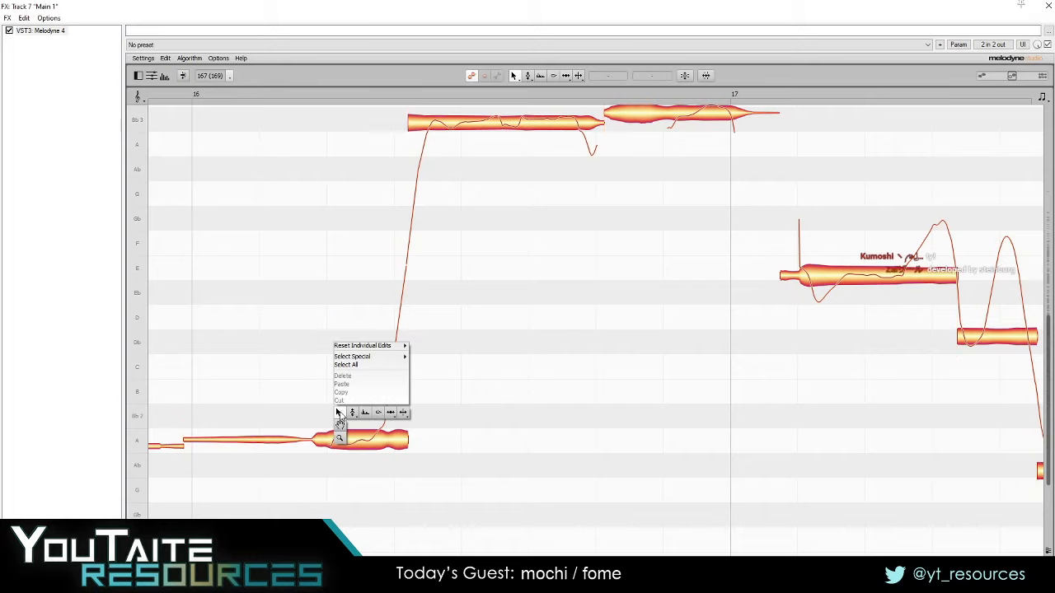
left_click(338, 412)
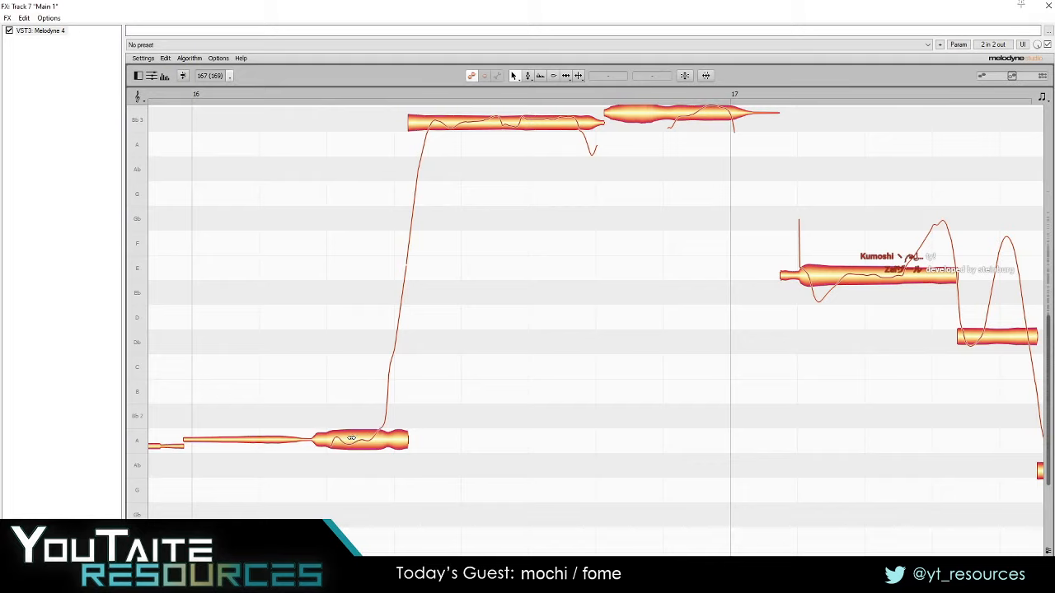
- Select the A2 note in bar 16 and shift its boundary with the following Bb3 note slightly earlier using the Main Tool
left_click(352, 440)
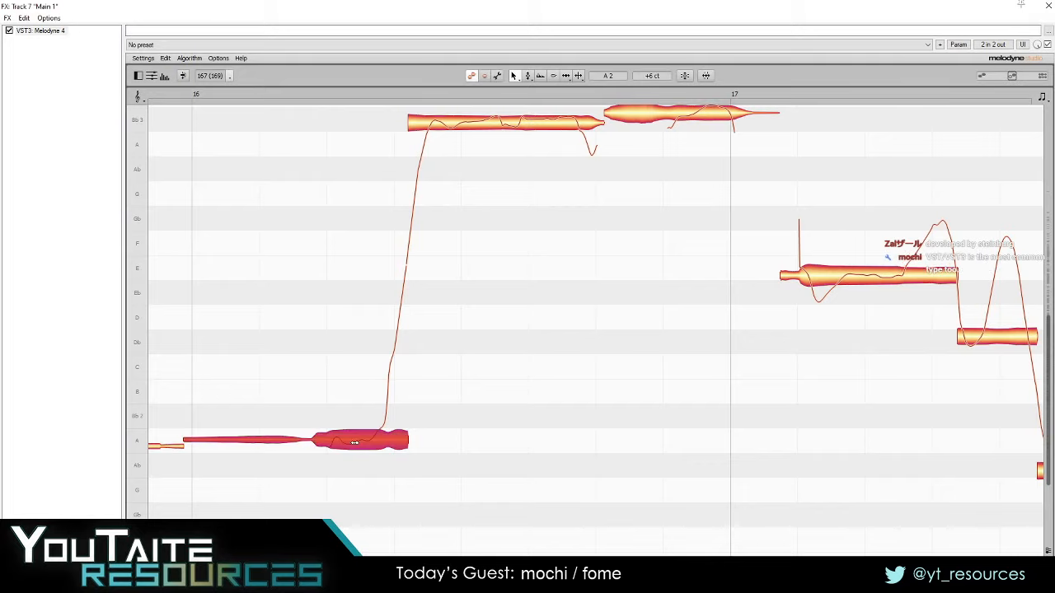
mouse_move(354, 442)
left_mouse_down()
mouse_move(309, 442)
mouse_move(346, 441)
mouse_move(352, 396)
mouse_move(352, 451)
left_mouse_up()
key("F2")
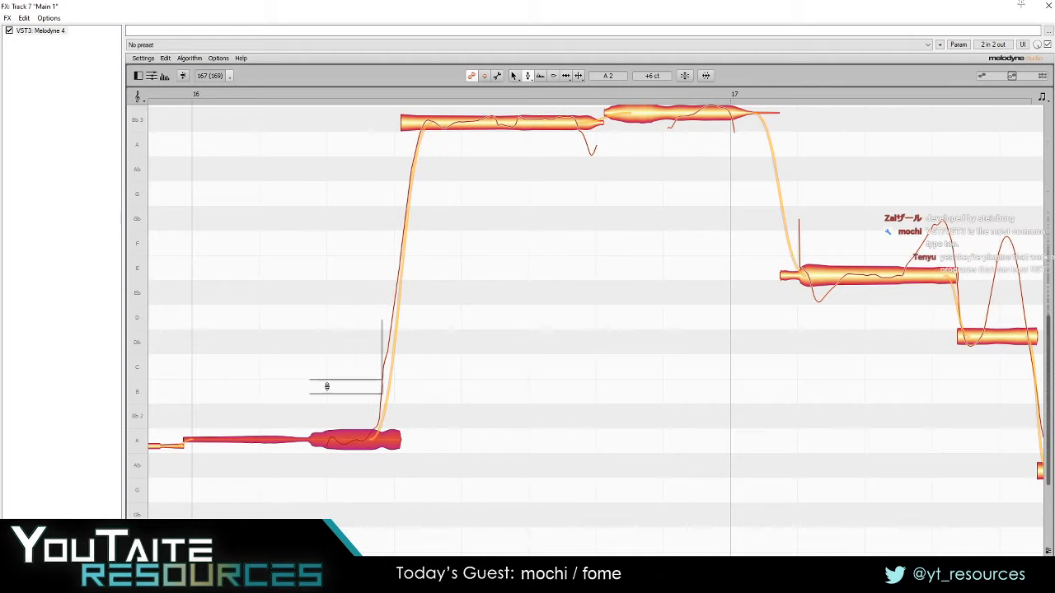
right_click(327, 386)
left_click(309, 390)
left_click_drag(351, 441, 353, 440)
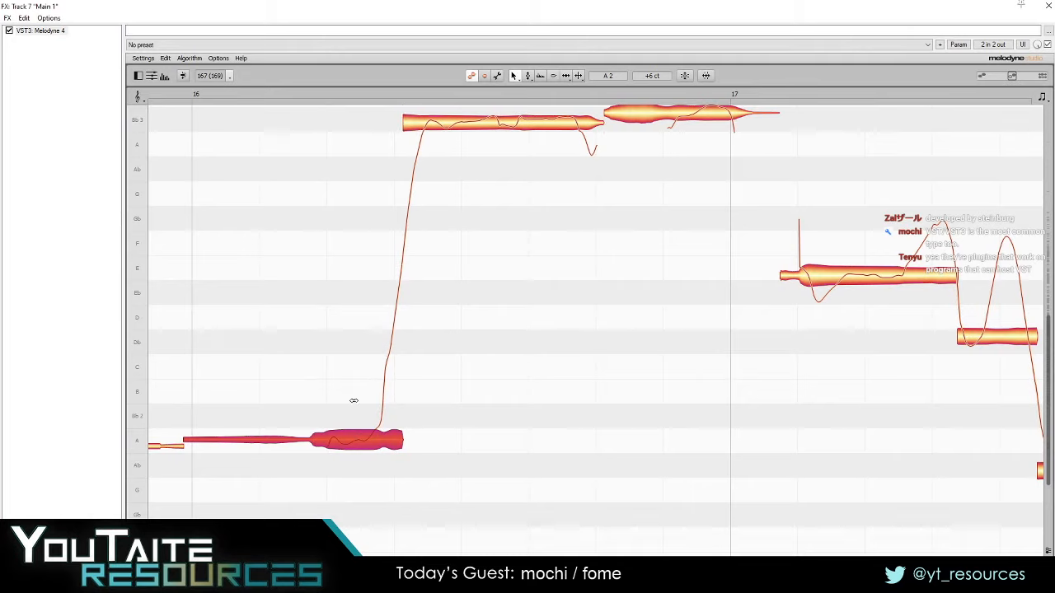
- Try shifting the boundary between the A2 and Bb3 notes slightly later with the Main Tool, and undo it
key("F4")
right_click(347, 409)
left_click(295, 412)
right_click(294, 414)
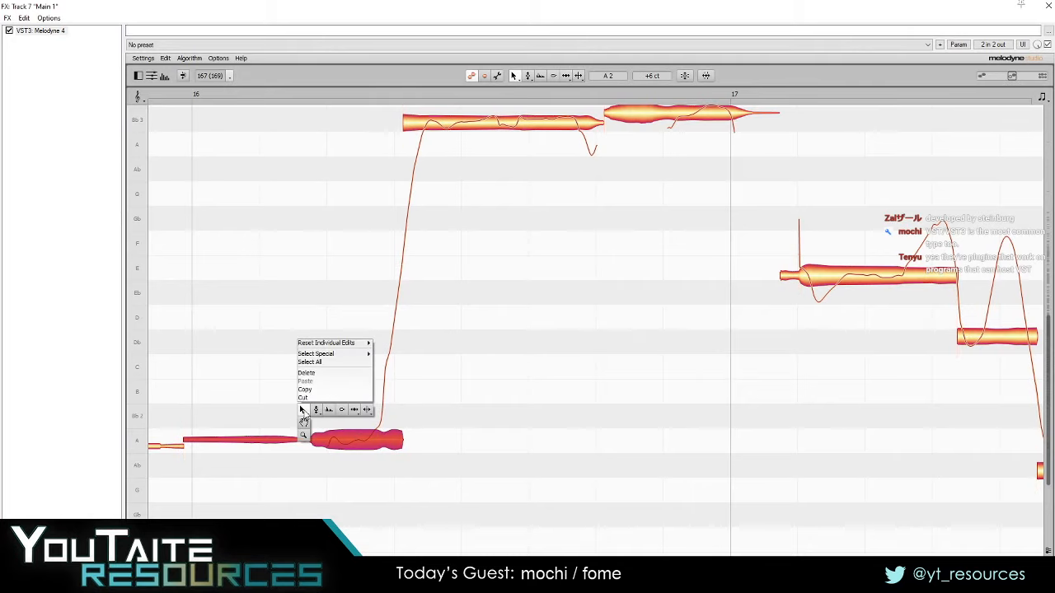
left_click(303, 412)
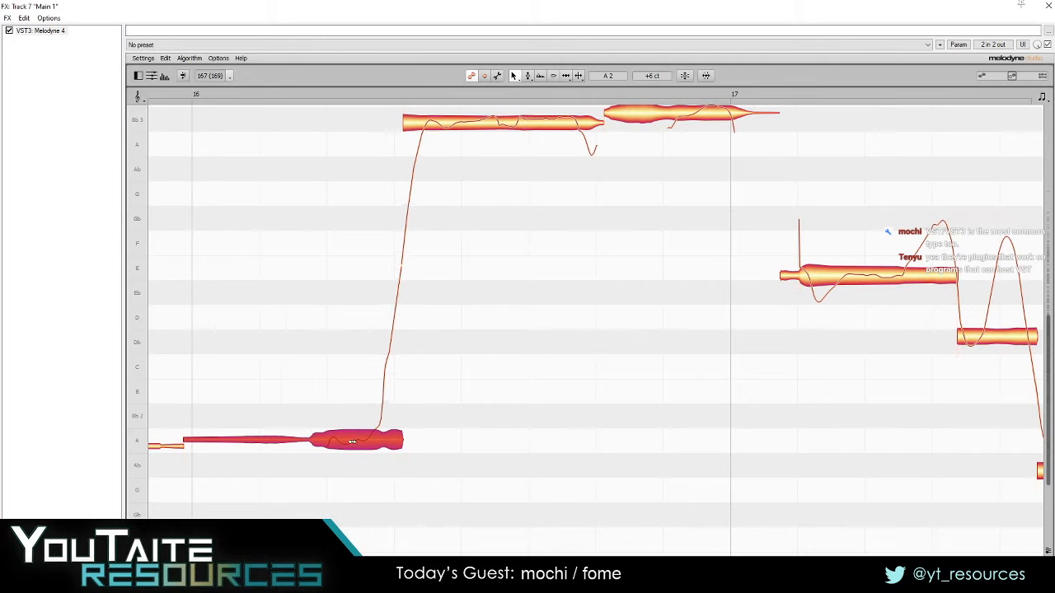
left_click_drag(352, 442, 377, 436)
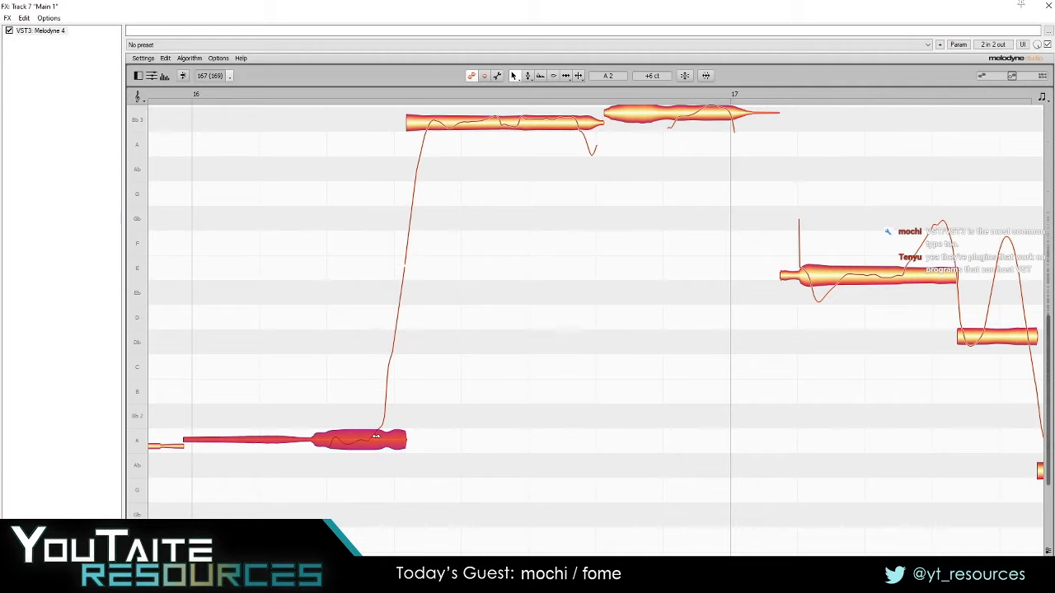
key("F2")
key("ctrl+z")
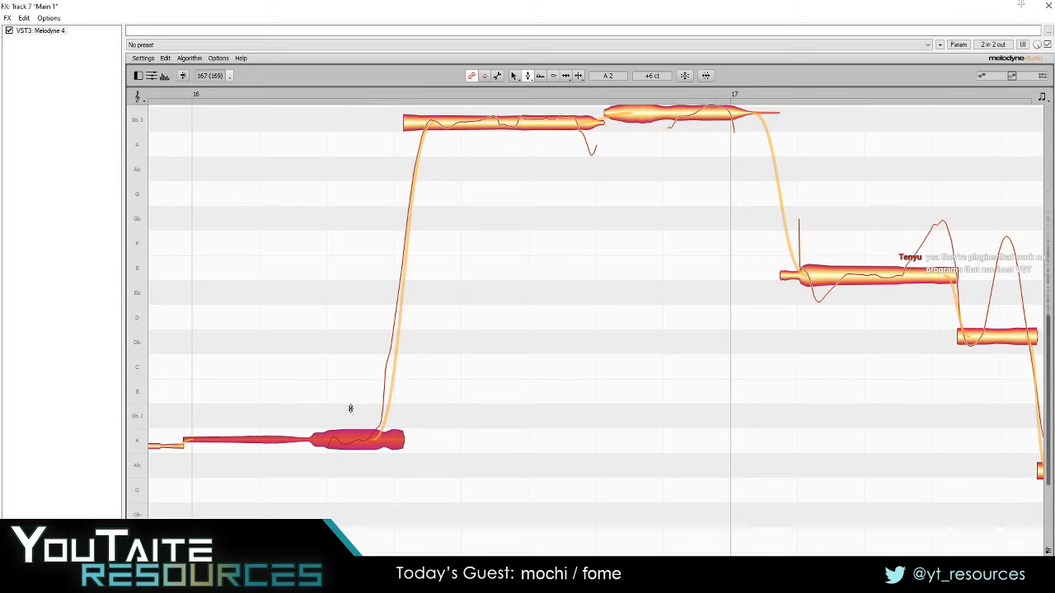
- Clear the note selection and examine the A2 note's shape and pitch curve up close
left_click_drag(475, 452, 438, 449)
left_click(262, 334)
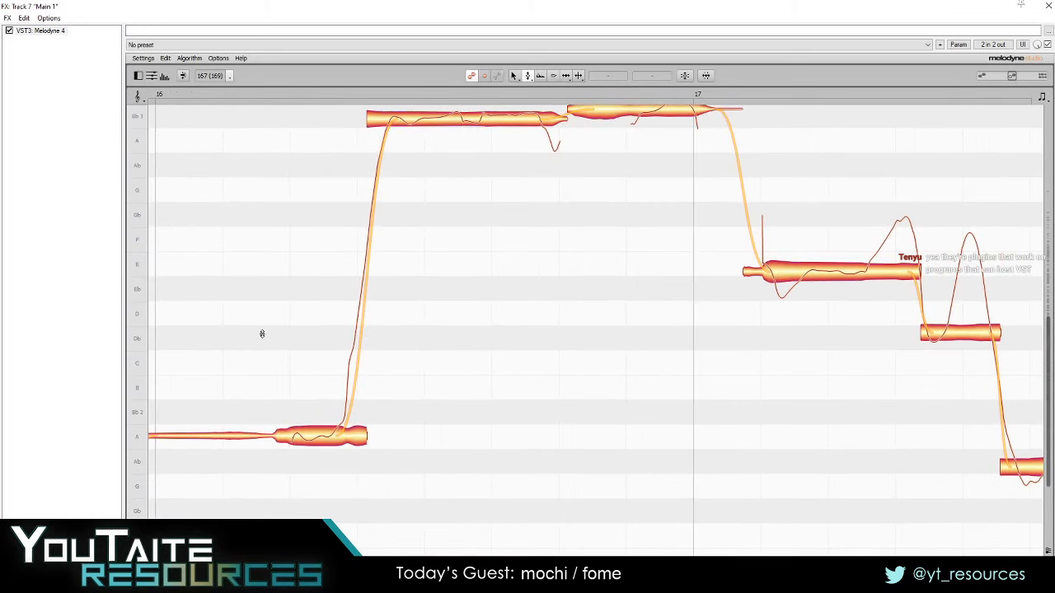
double_click(262, 334)
left_click(262, 333)
left_click_drag(505, 391, 554, 483)
left_click(402, 501)
left_click_drag(389, 462, 511, 381)
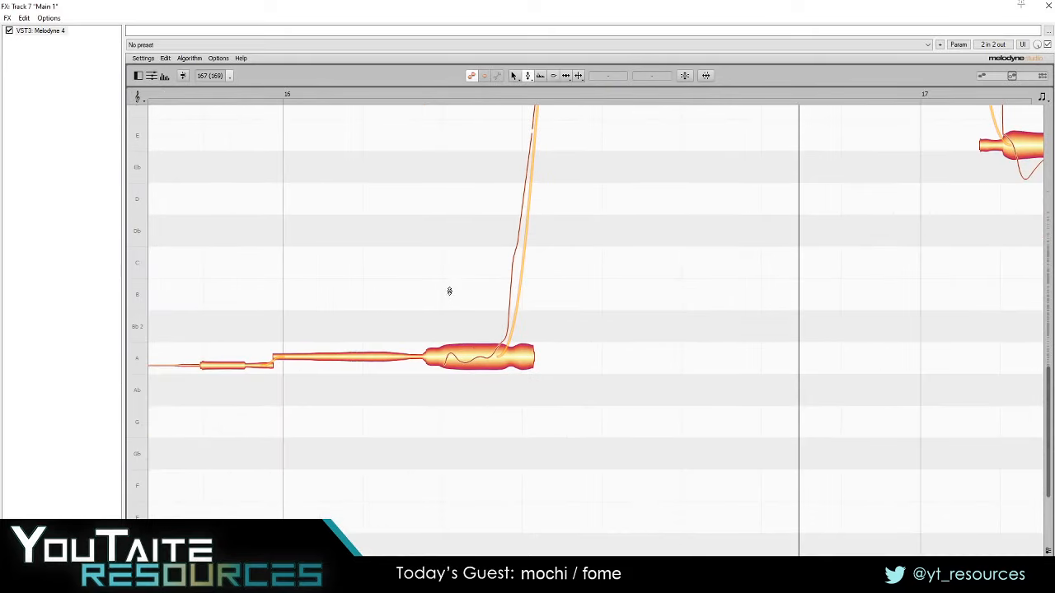
left_click_drag(450, 297, 473, 317)
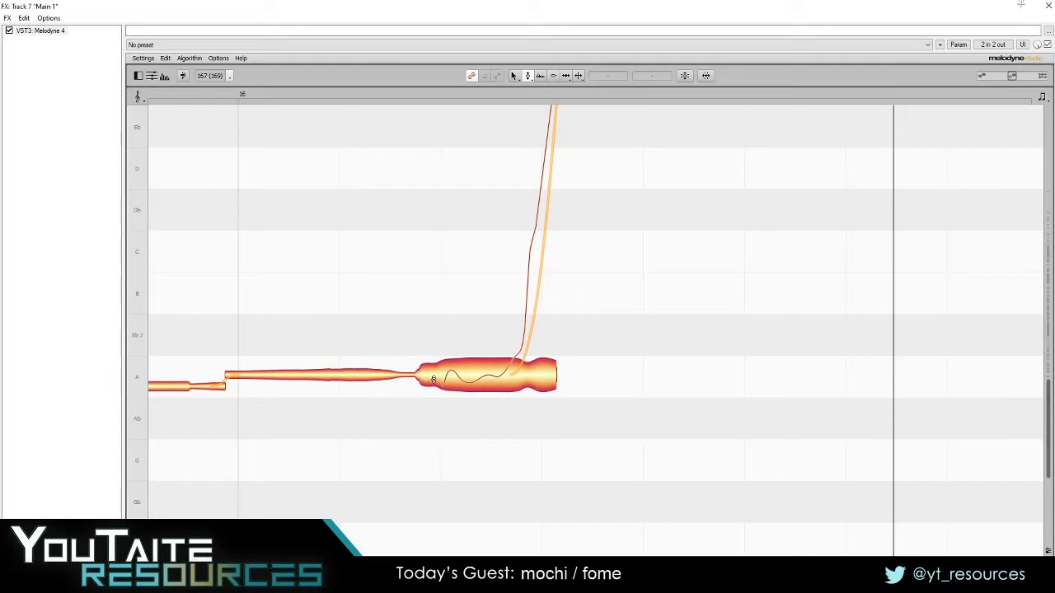
left_click_drag(466, 445, 530, 453)
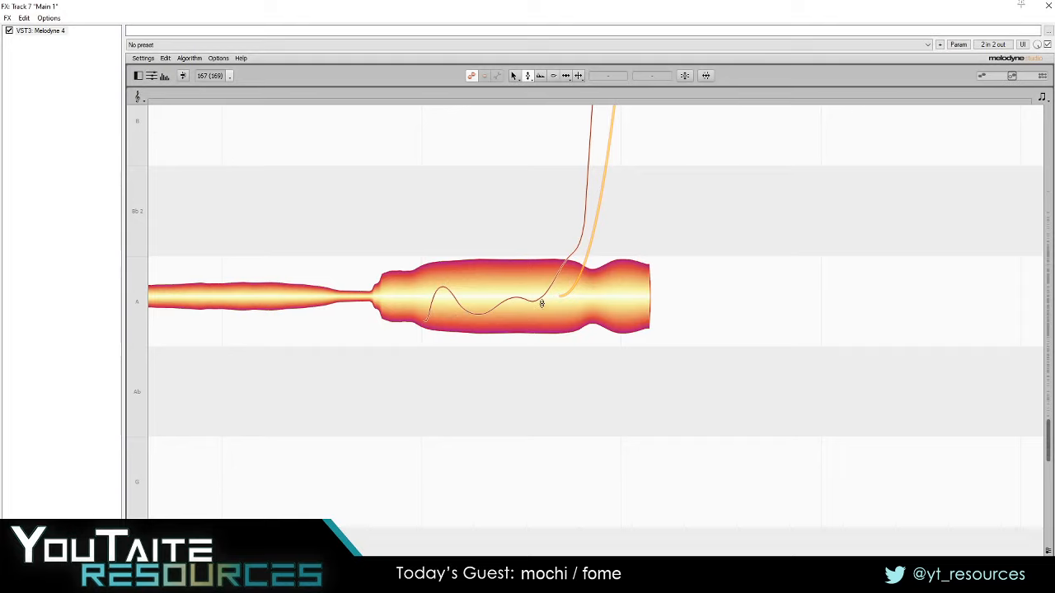
scroll(502, 264, "up", 1)
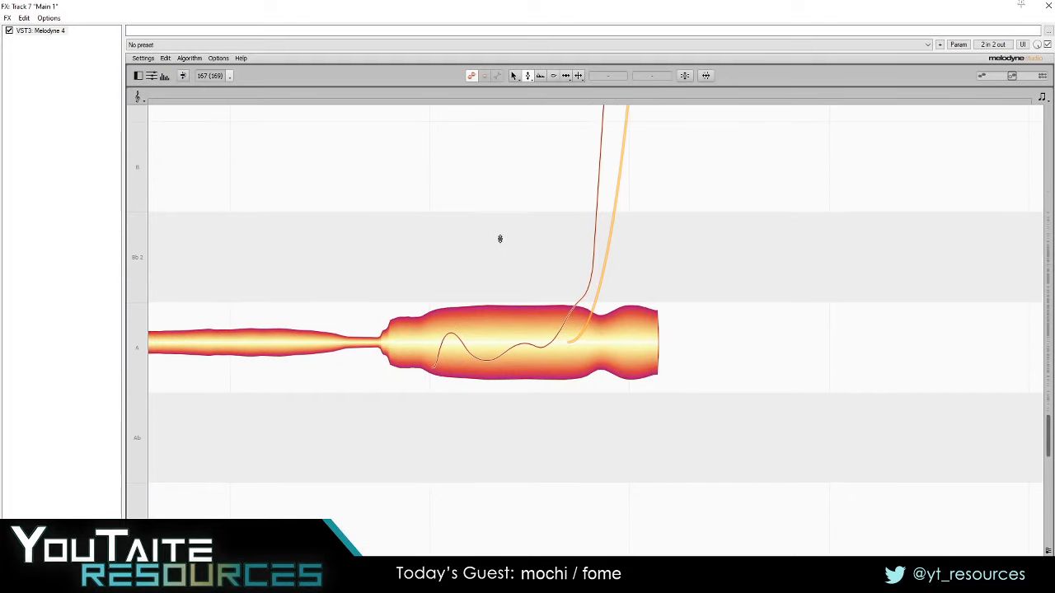
scroll(496, 261, "up", 2)
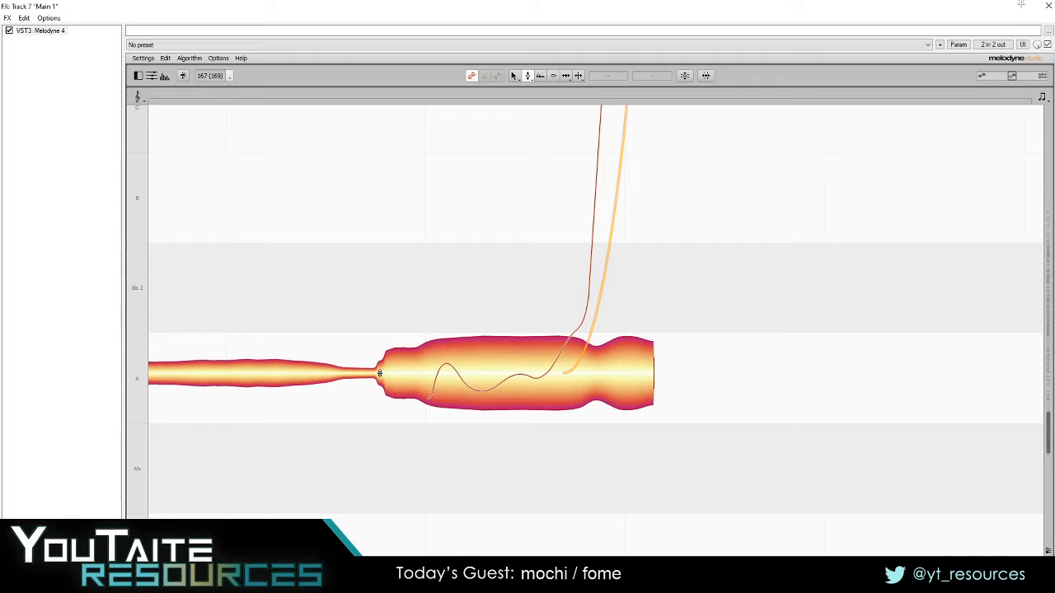
- Select the A2 note in bar 16 with the Time Tool and briefly play the phrase
key("F5")
left_click_drag(404, 374, 417, 412)
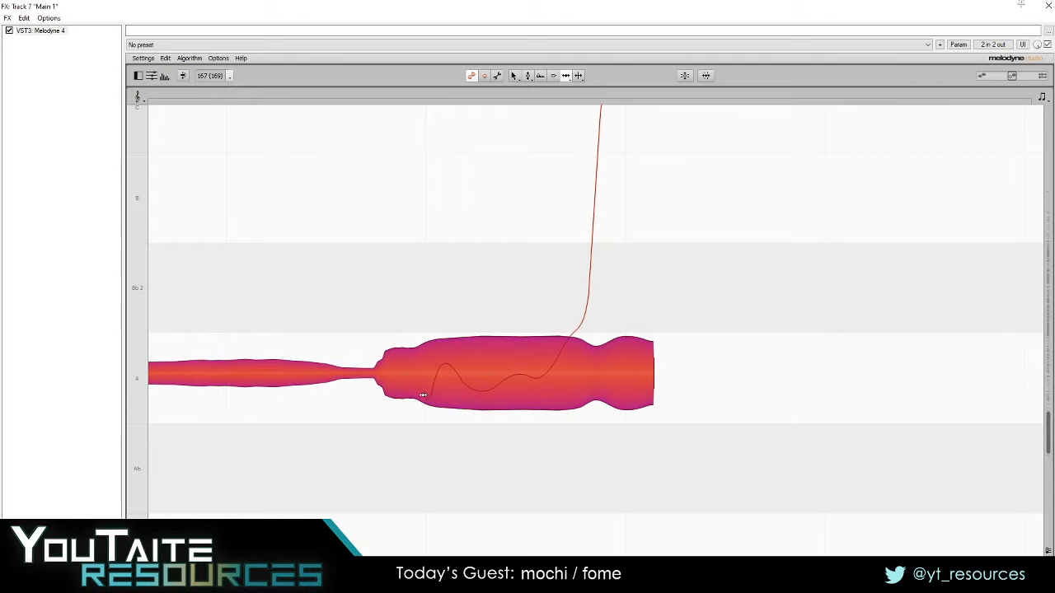
scroll(522, 319, "down", 1)
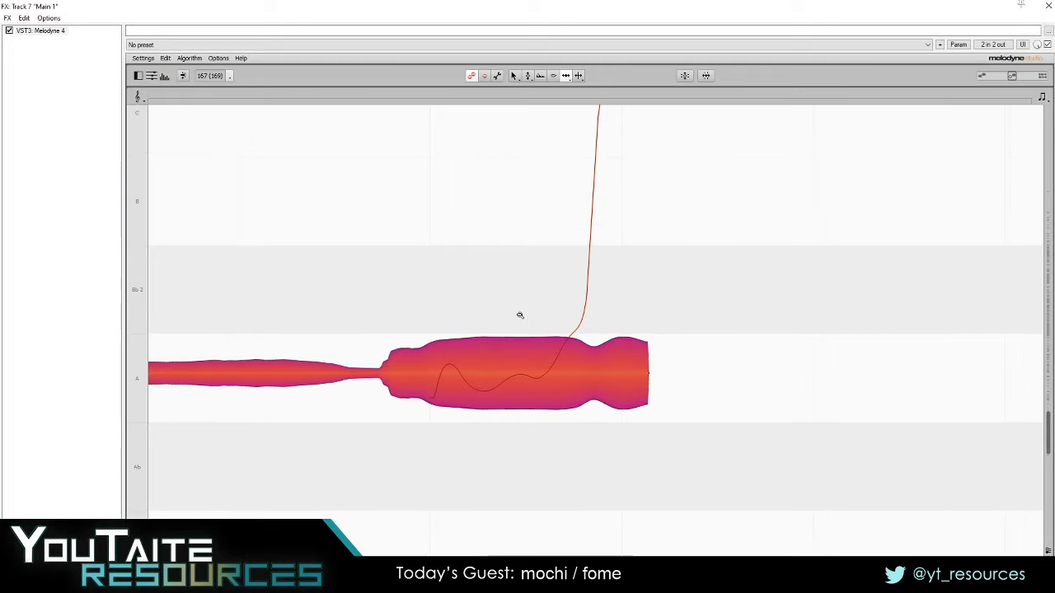
scroll(657, 297, "down", 3)
key("space")
key("space")
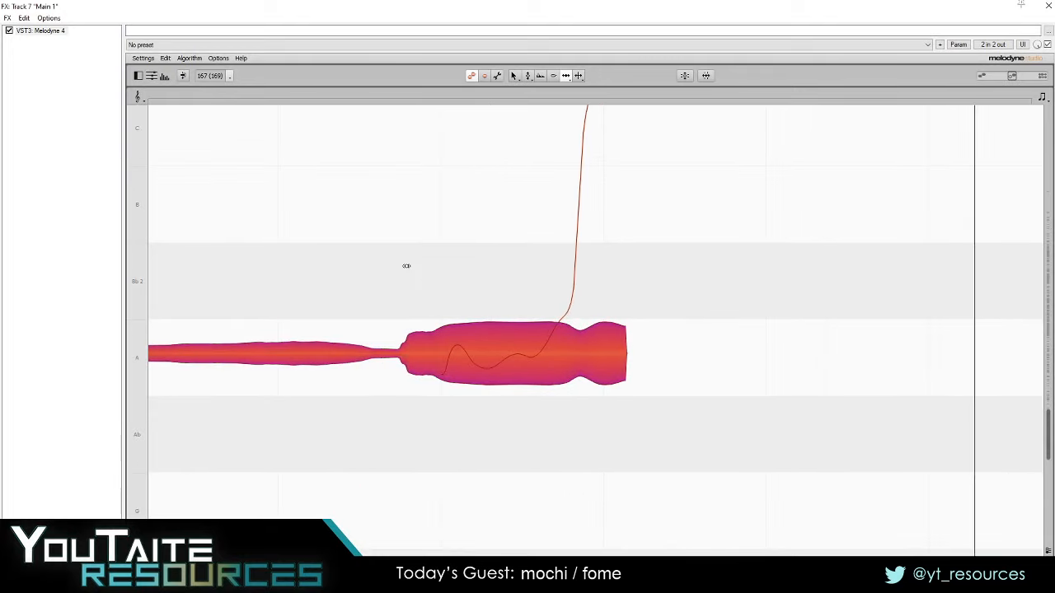
- Examine the pitch transition from the end of the A2 note up to the Bb3 note
left_click_drag(685, 279, 463, 511)
left_click_drag(532, 360, 510, 173)
left_click_drag(474, 320, 482, 549)
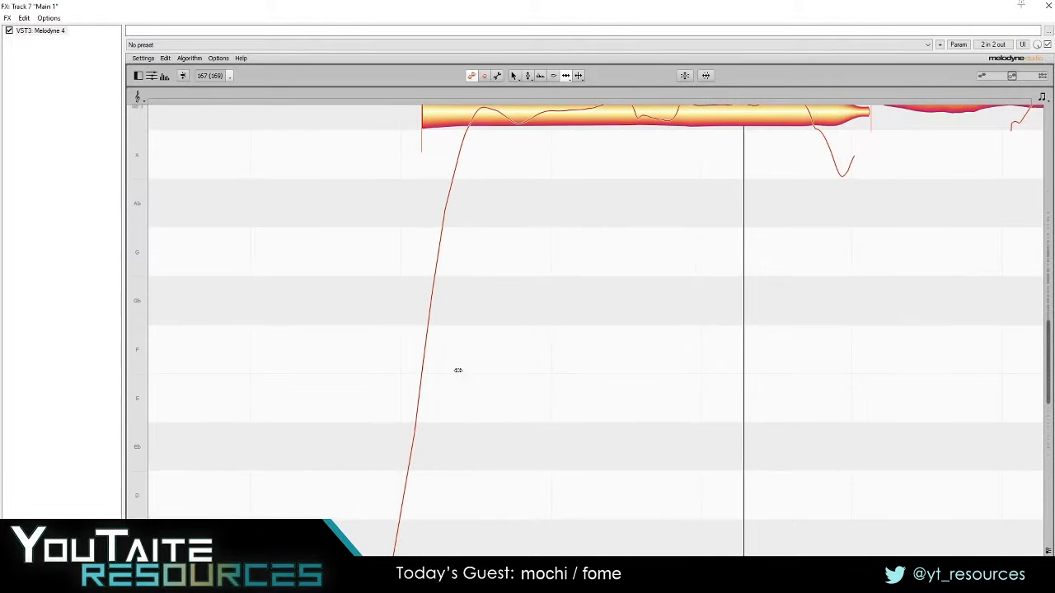
left_click_drag(457, 370, 446, 255)
left_click_drag(447, 404, 558, 216)
left_click_drag(473, 367, 532, 457)
left_click_drag(671, 486, 625, 445)
left_click_drag(562, 297, 482, 291)
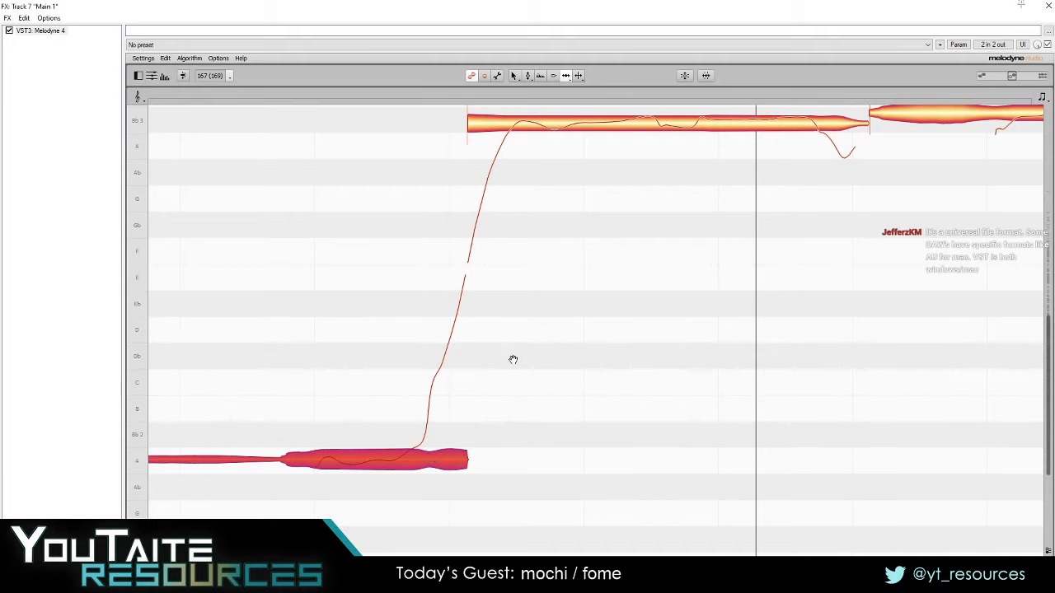
left_click_drag(514, 358, 493, 369)
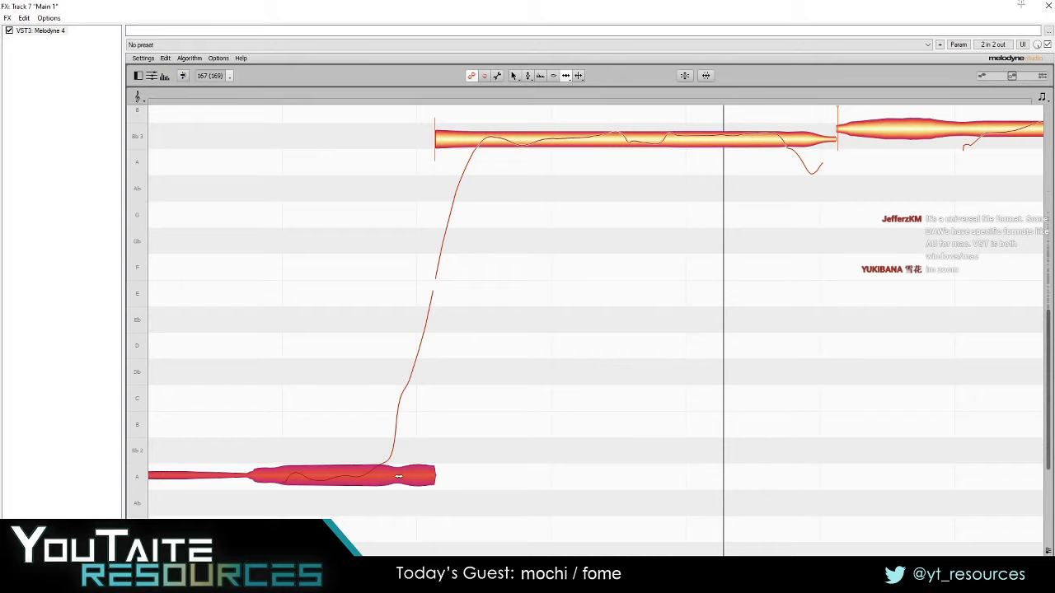
- Play back the passage in short bursts while checking the tail of the A2 note against the rising pitch curve
left_click_drag(421, 451, 399, 483)
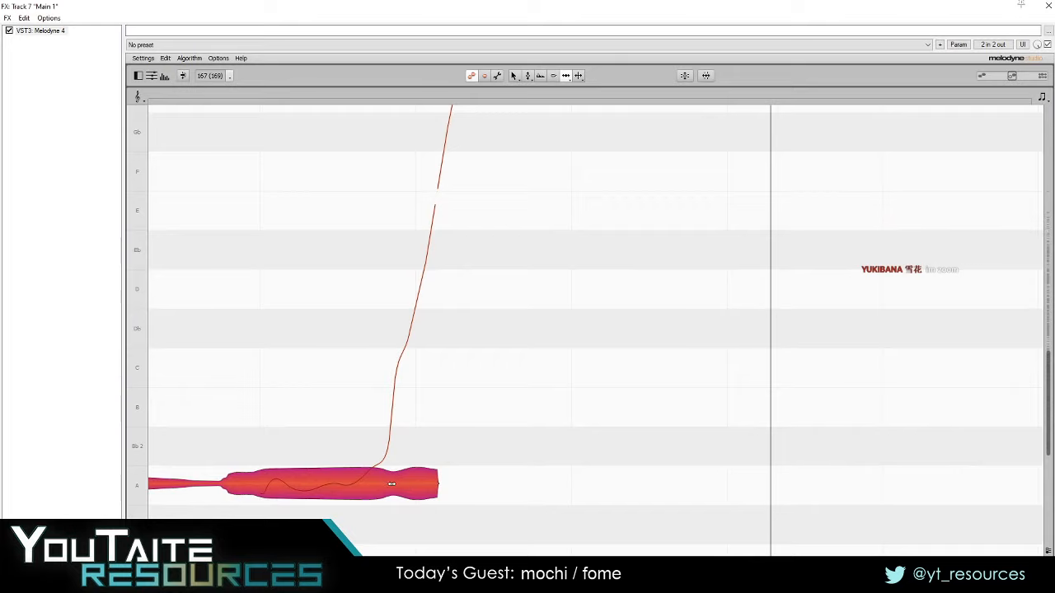
left_click_drag(560, 258, 544, 294)
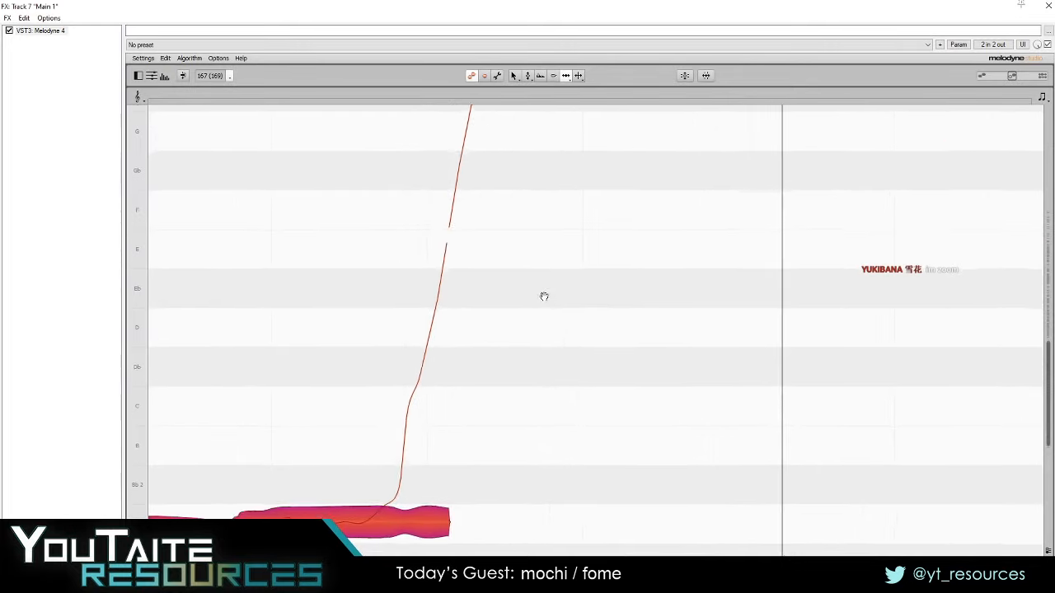
key("space")
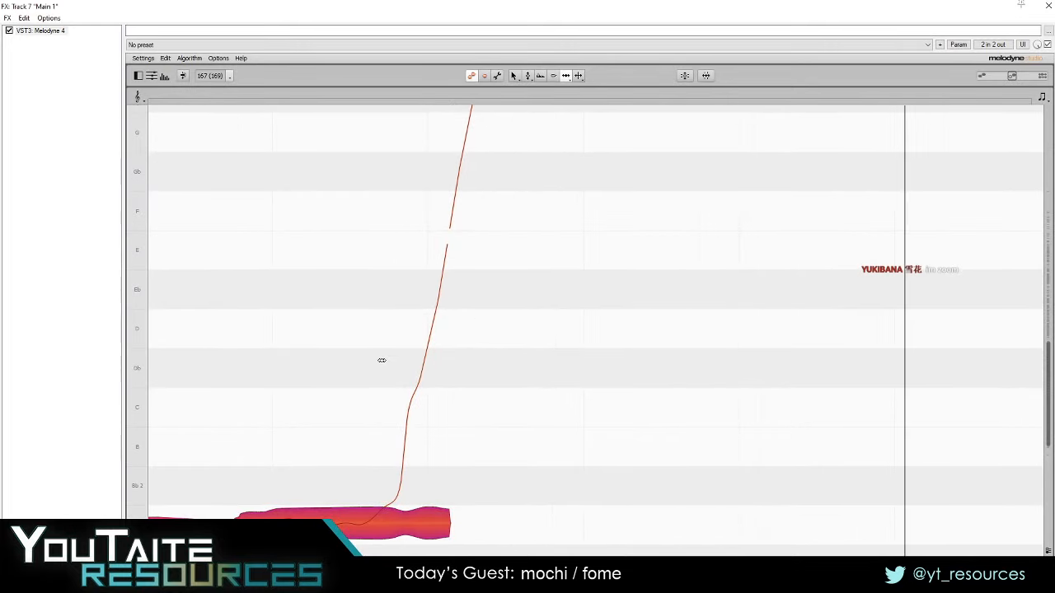
key("space")
key("space")
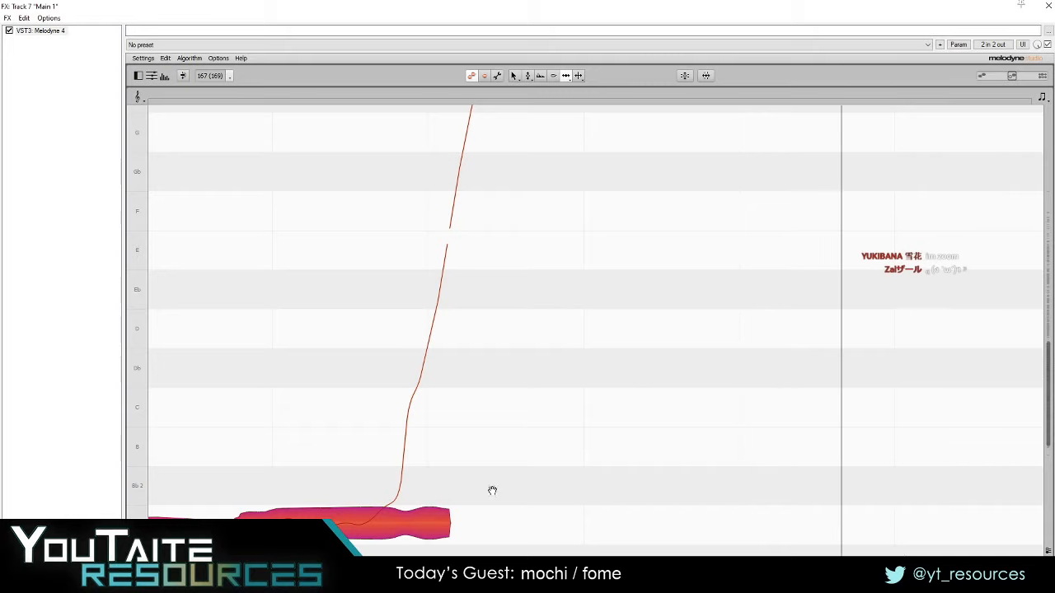
left_click_drag(492, 490, 492, 375)
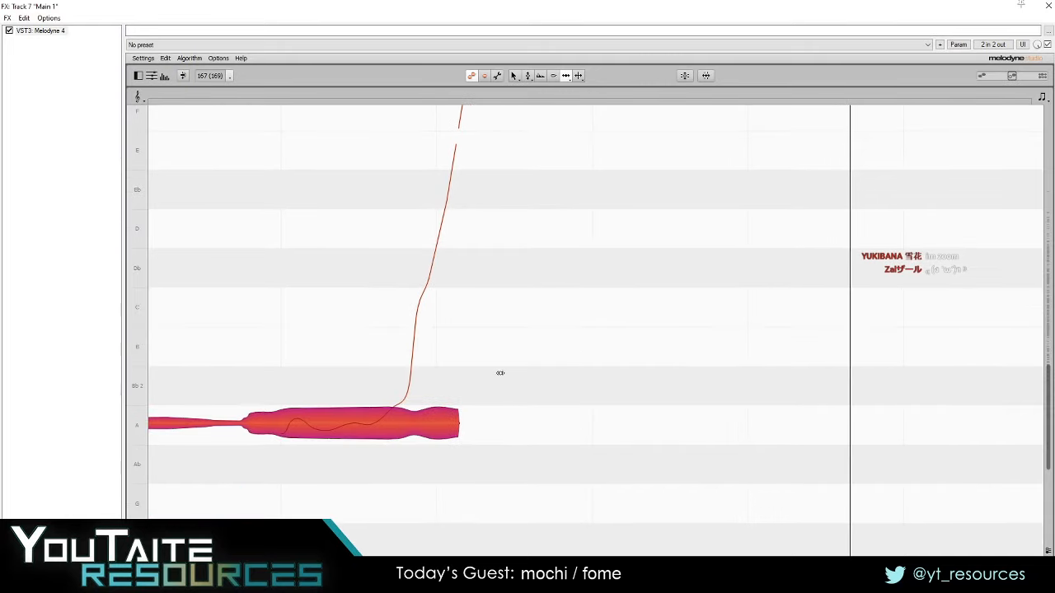
left_click_drag(516, 266, 485, 338)
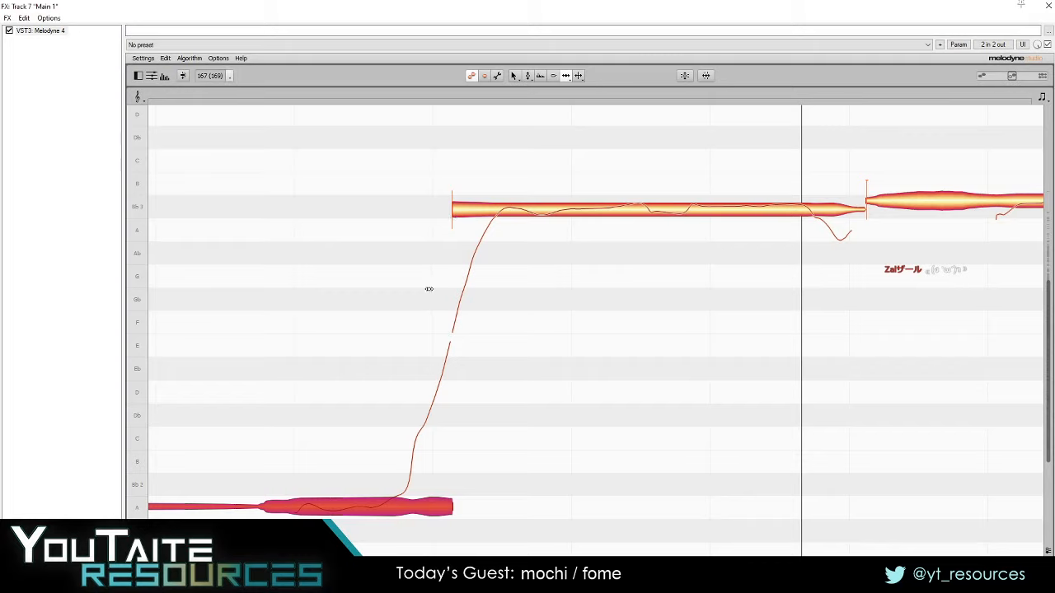
- Activate the Note Separation Tool at the boundary between the A2 and Bb3 notes
key("F4")
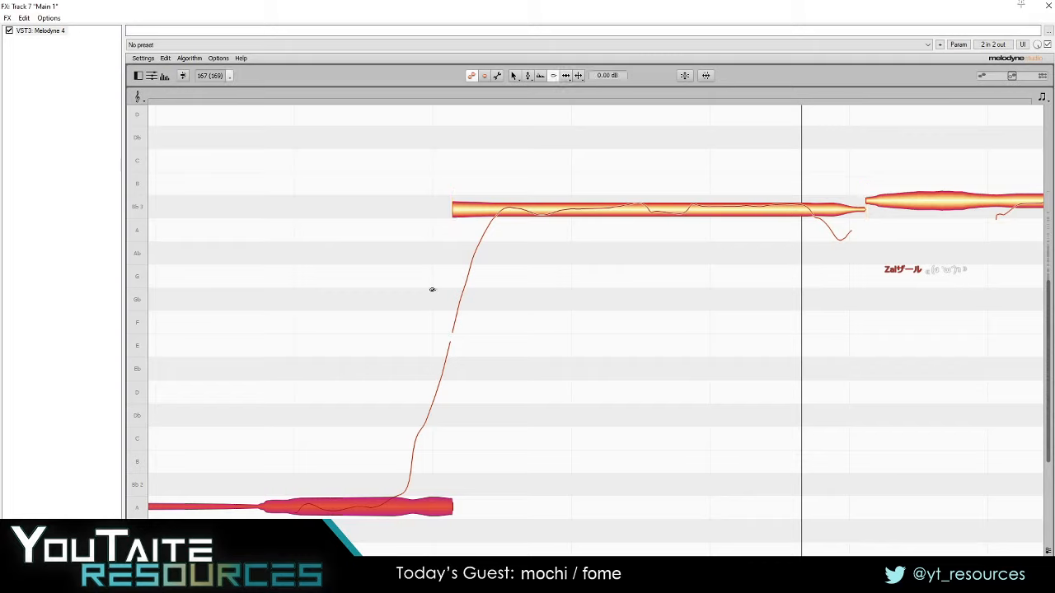
key("F1")
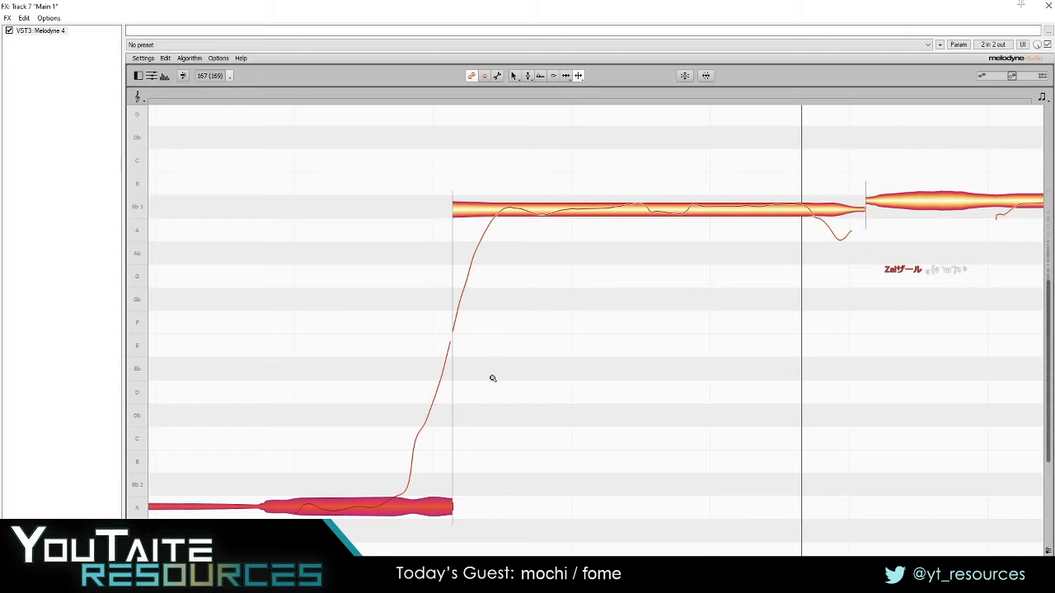
scroll(502, 425, "up", 2)
- Try moving the separation between the A2 and Bb3 notes earlier, and undo the move
left_click_drag(442, 183, 391, 183)
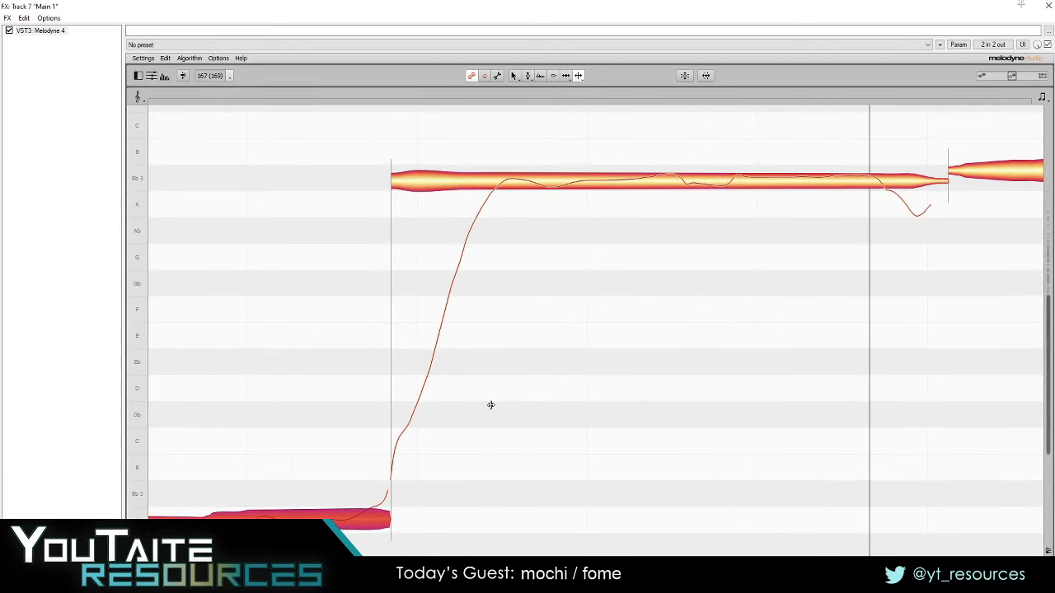
key("ctrl+z")
- Split the A2 note at the narrowing near its end, separating its short tail
scroll(507, 475, "up", 1)
left_click_drag(508, 475, 537, 357)
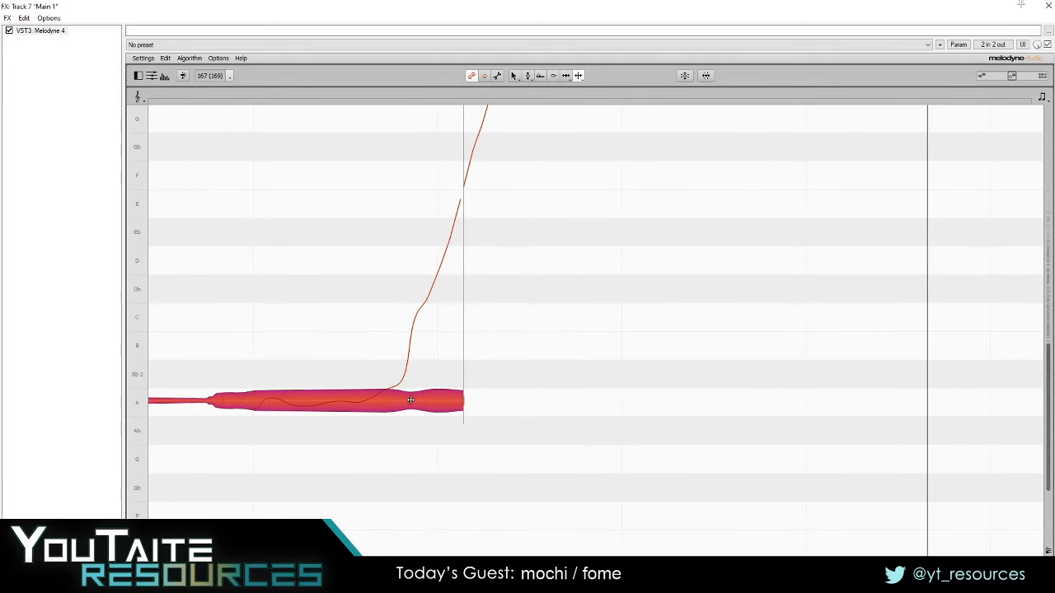
double_click(411, 400)
- Select the short note near Db3 together with the long Bb3 note and shift both slightly later in time
left_click_drag(540, 304, 519, 246)
mouse_move(520, 246)
left_mouse_down()
mouse_move(501, 438)
mouse_move(483, 401)
mouse_move(506, 247)
left_mouse_up()
left_click_drag(602, 447, 566, 535)
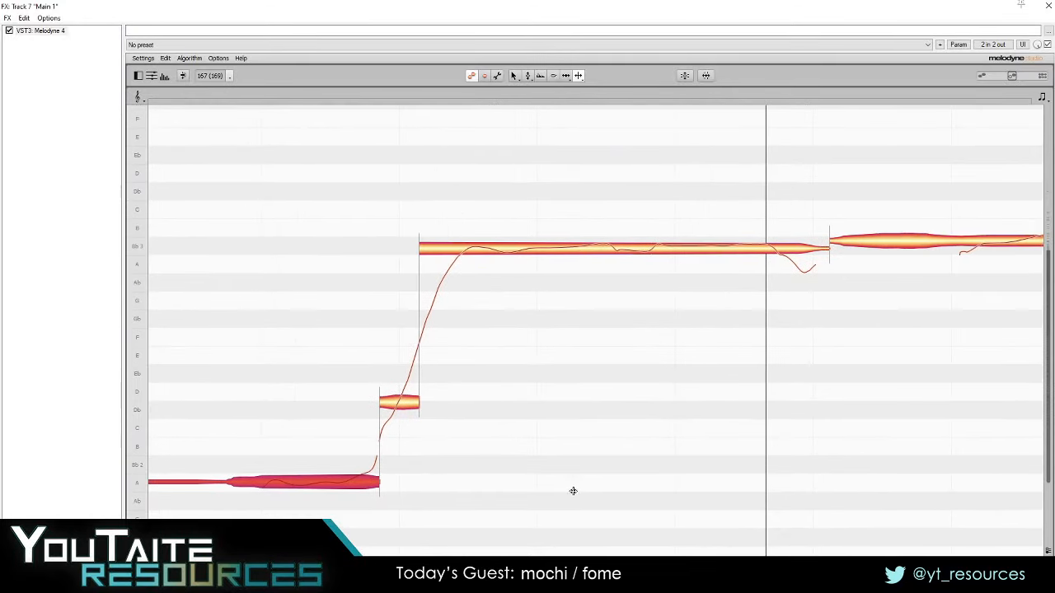
left_click_drag(391, 214, 455, 412)
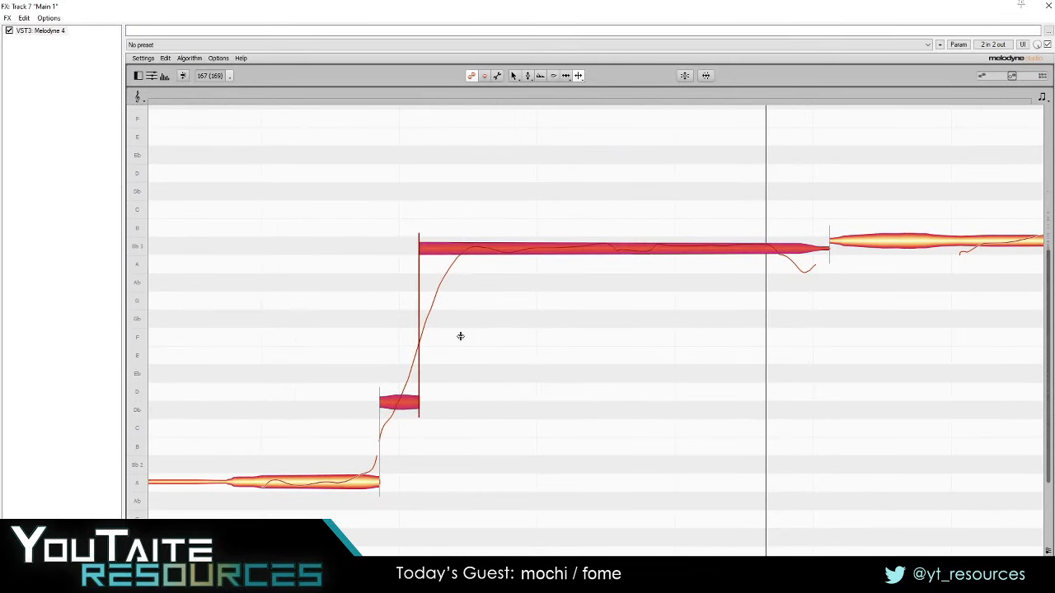
mouse_move(432, 249)
left_mouse_down()
mouse_move(447, 251)
mouse_move(427, 258)
left_mouse_up()
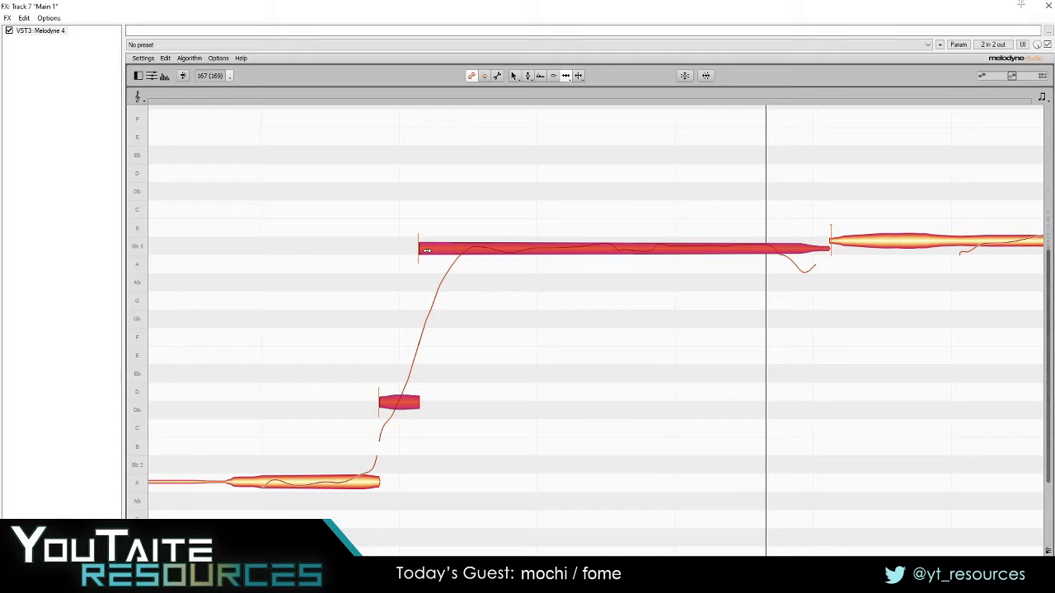
left_click_drag(427, 250, 440, 250)
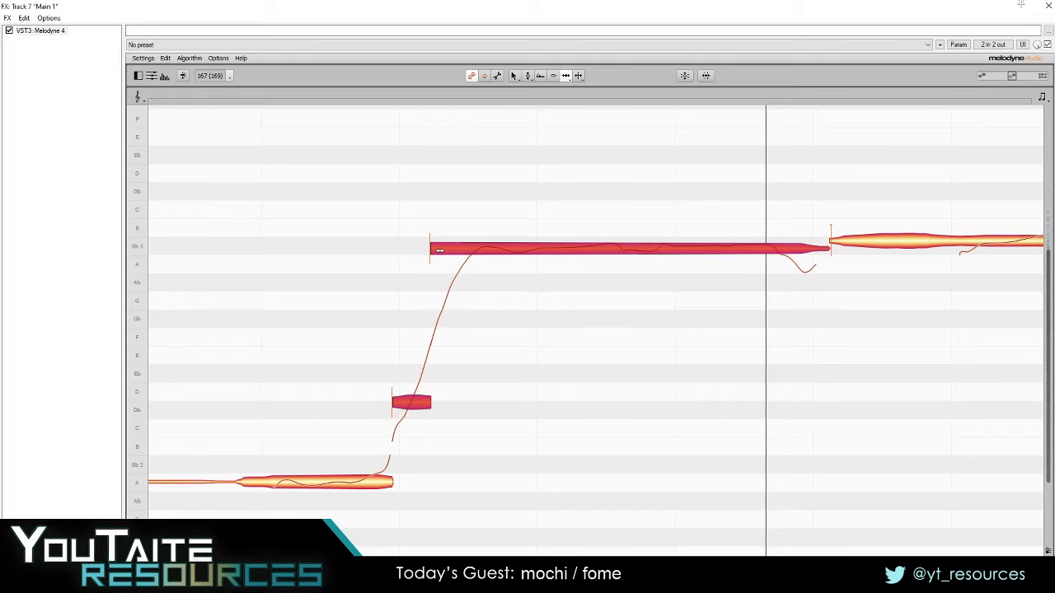
- Play back the passage from before the shifted notes, following it towards bar 17
double_click(220, 299)
left_click_drag(265, 342, 383, 267)
left_click_drag(799, 284, 578, 370)
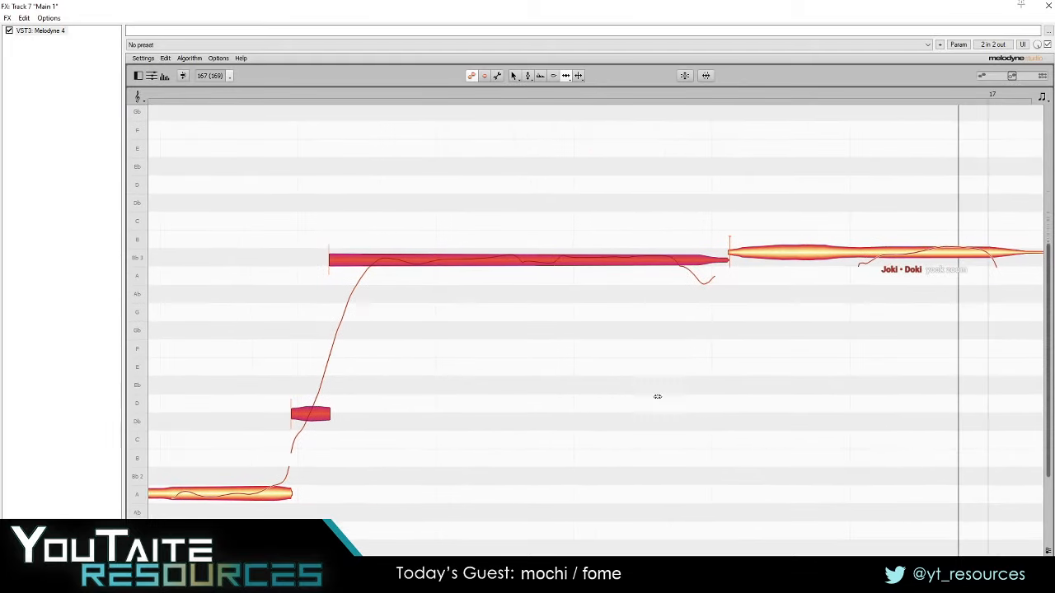
left_click_drag(707, 421, 542, 413)
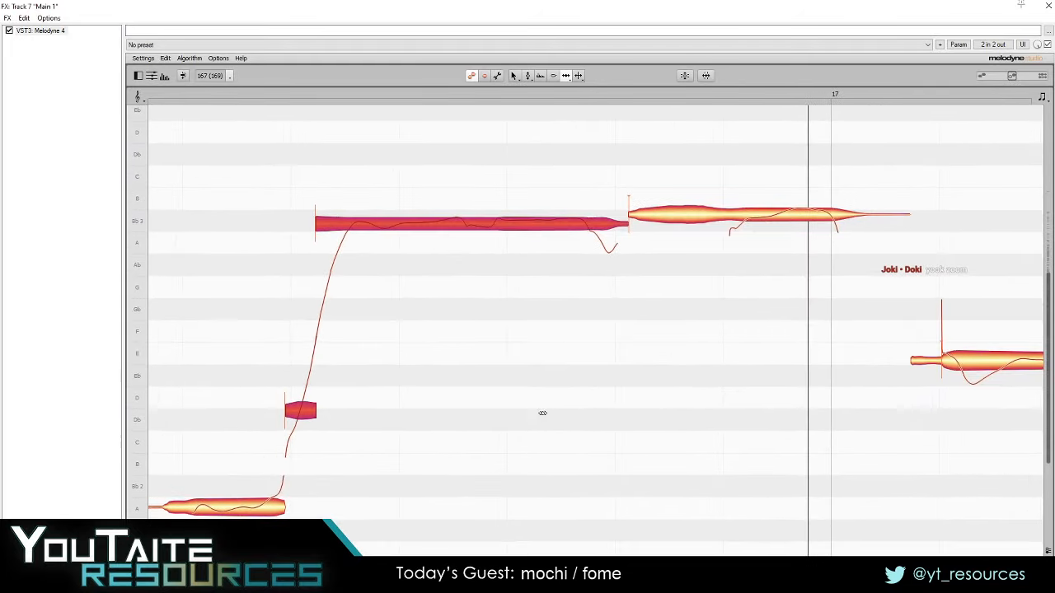
left_click_drag(494, 387, 467, 470)
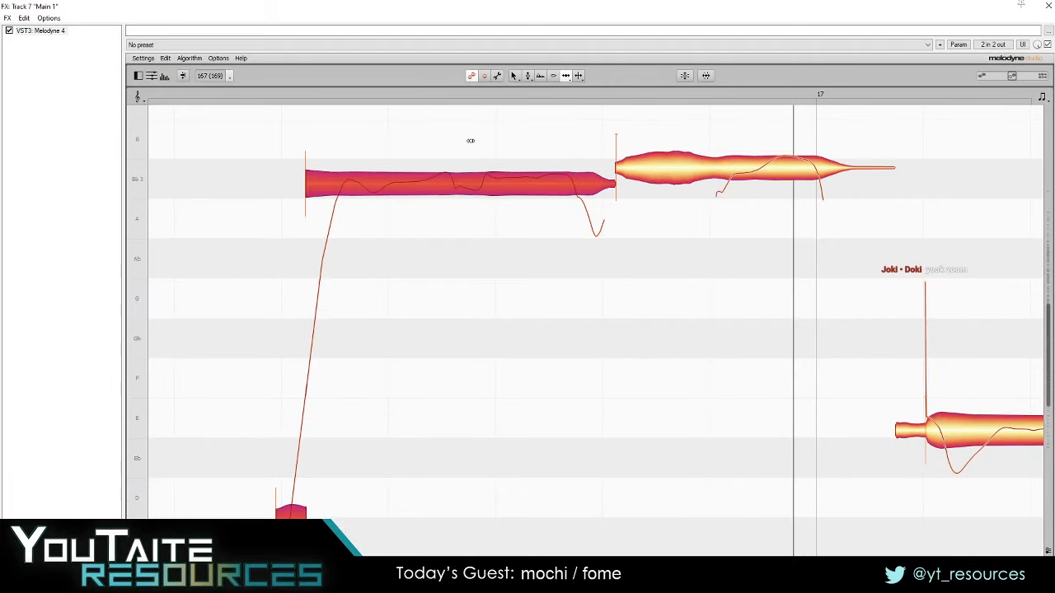
- Split the long Bb3 note near the dip in its pitch curve and shift the second section's start slightly later
left_click(471, 141)
key("space")
double_click(476, 183)
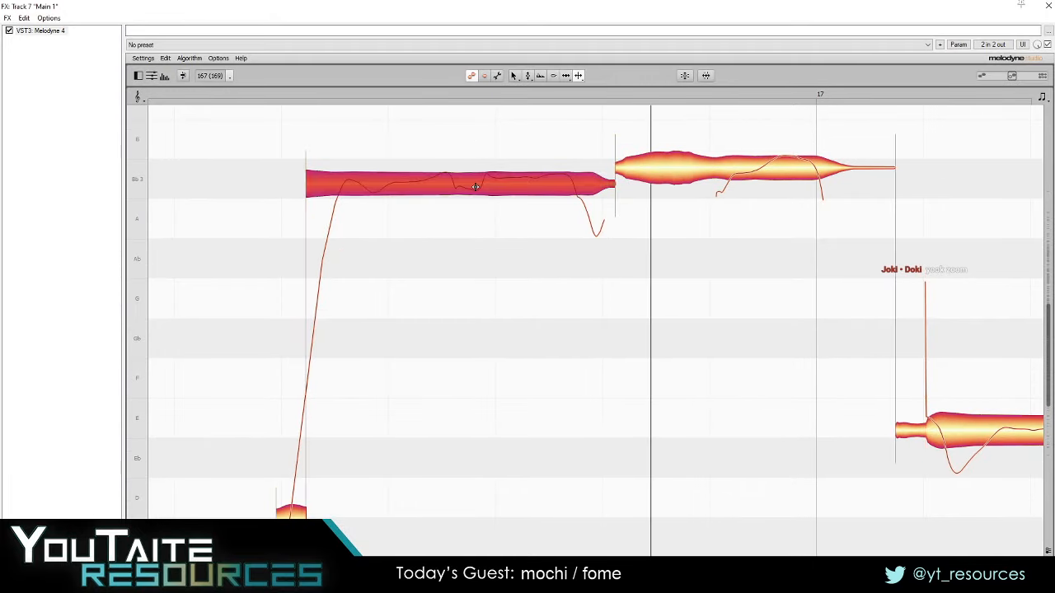
left_click_drag(481, 183, 499, 184)
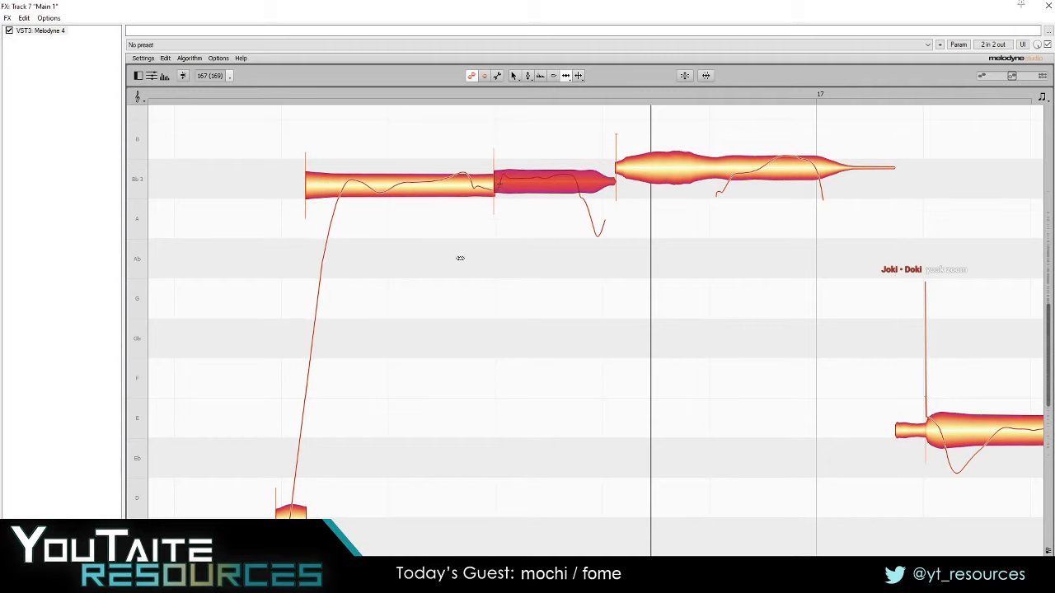
- Snap both sections of the split Bb3 note to the exact semitone with the Pitch Tool, at 0 ct deviation
key("F2")
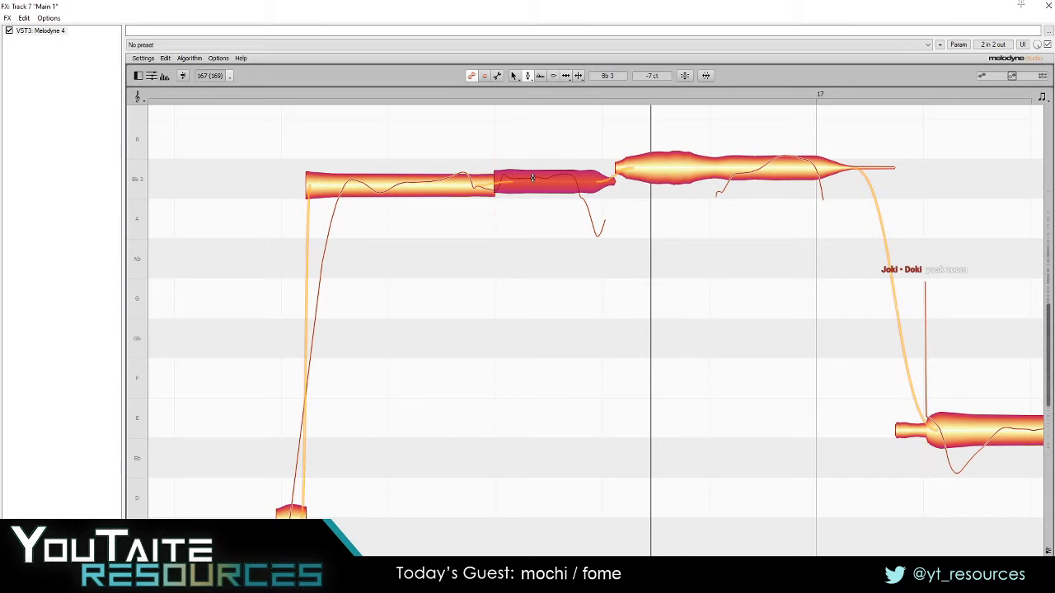
double_click(531, 181)
left_click_drag(412, 351, 471, 341)
left_click_drag(492, 174, 506, 283)
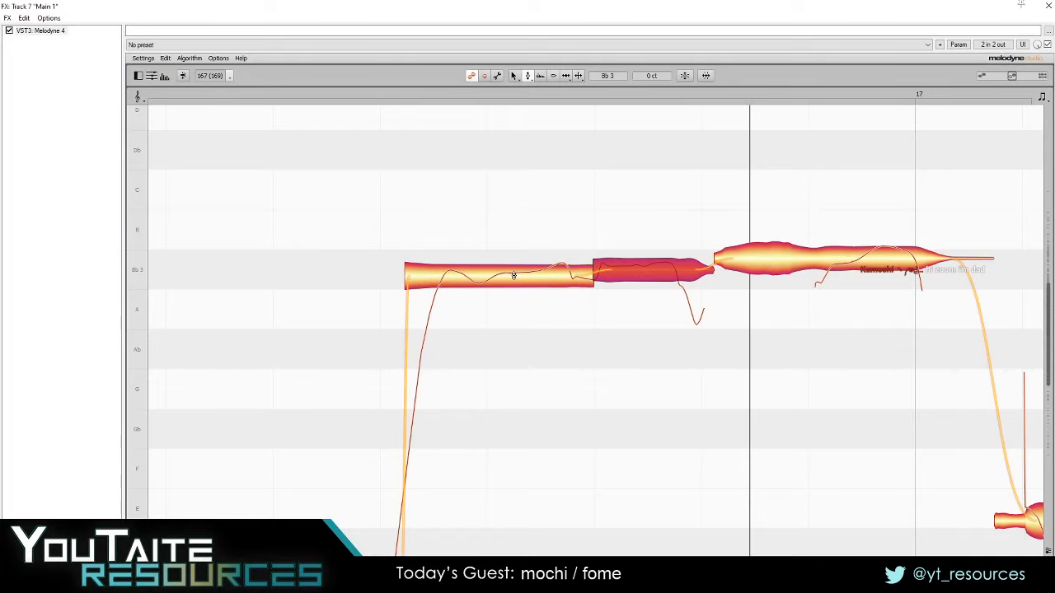
left_click(513, 276)
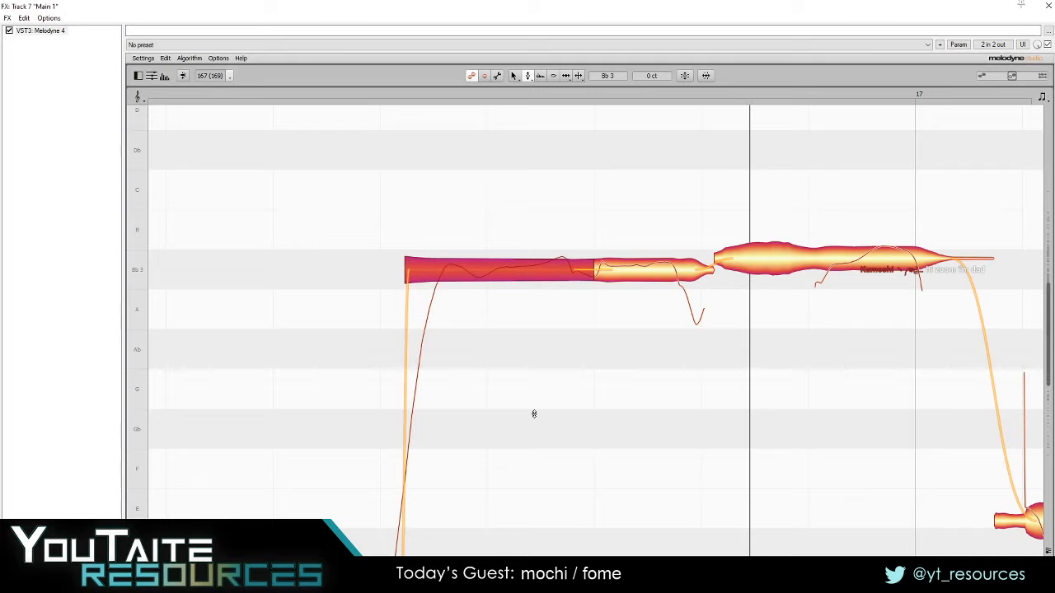
mouse_move(529, 268)
left_mouse_down()
mouse_move(529, 239)
mouse_move(532, 270)
left_mouse_up()
double_click(531, 270)
left_click_drag(519, 435, 525, 427)
left_click_drag(538, 374, 511, 429)
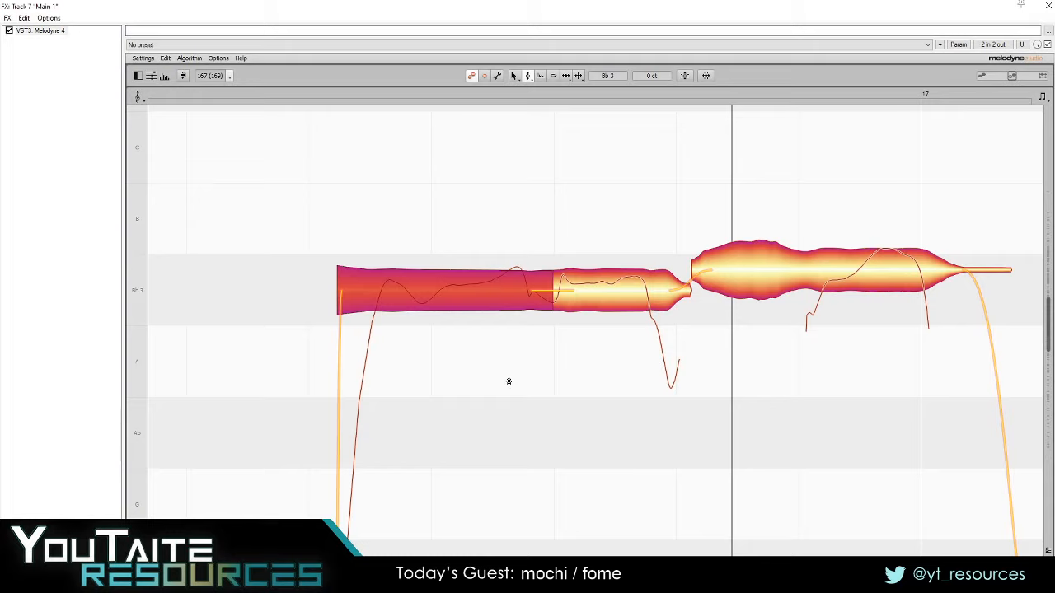
- Try changing the first Bb3 section's pitch modulation to -296% with the Pitch Modulation Tool
key("F2")
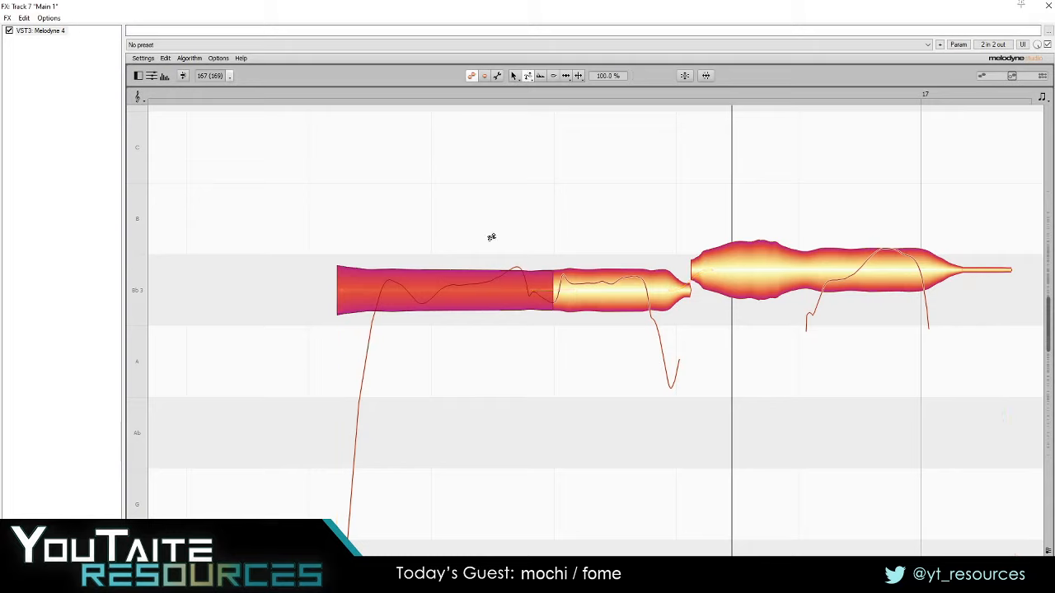
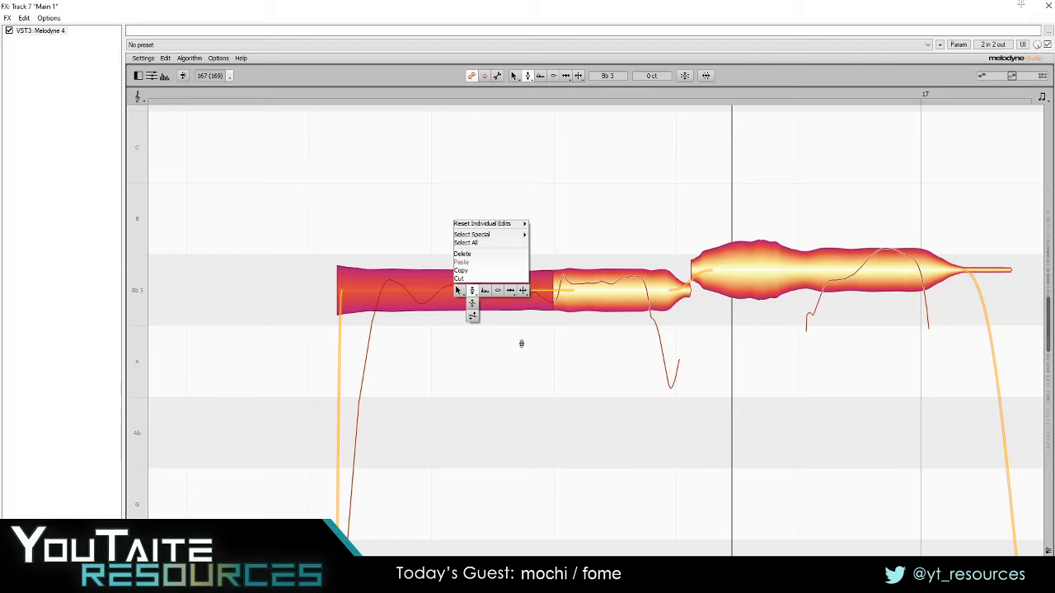
left_click(523, 341)
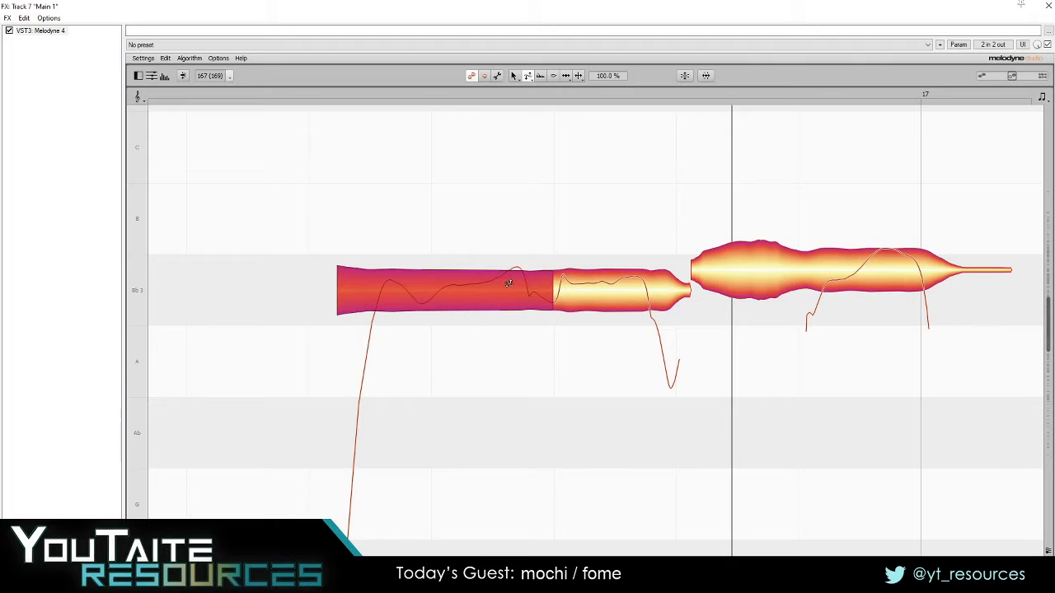
left_click_drag(508, 283, 532, 398)
left_click_drag(483, 260, 486, 354)
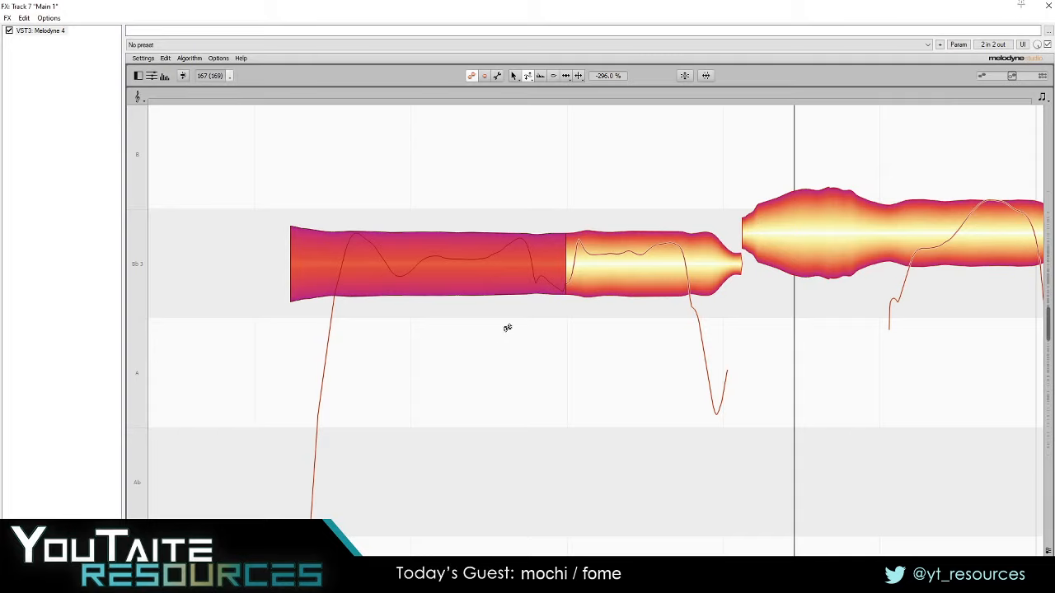
double_click(465, 260)
- Try reducing the first Bb3 section's pitch drift to -2%, and undo the change
left_click_drag(465, 253, 475, 309)
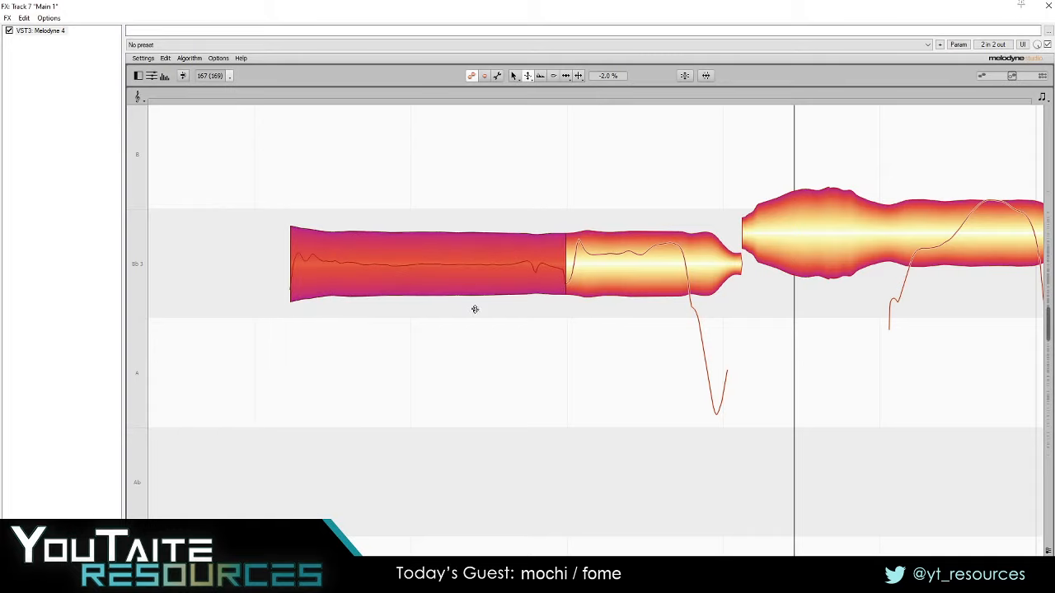
left_click_drag(441, 402, 365, 391)
left_click_drag(364, 391, 562, 285)
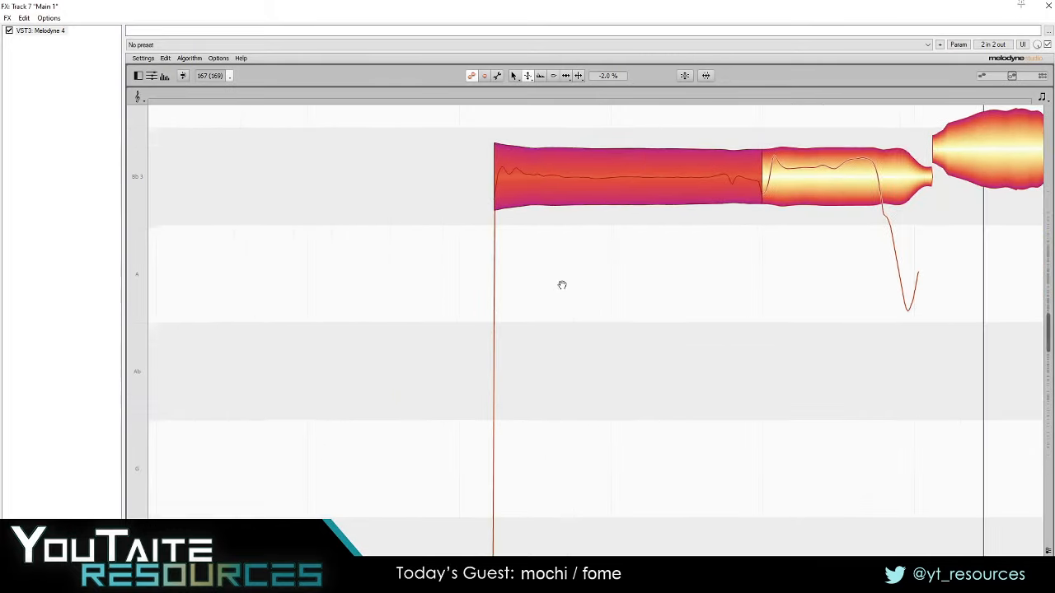
left_click_drag(614, 328, 445, 252)
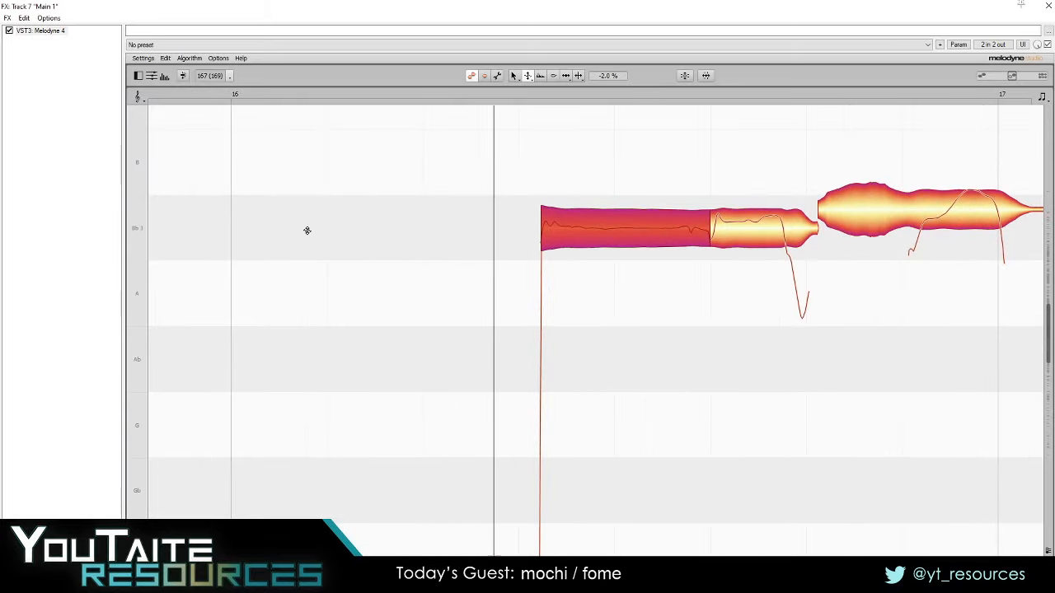
left_click_drag(669, 354, 538, 387)
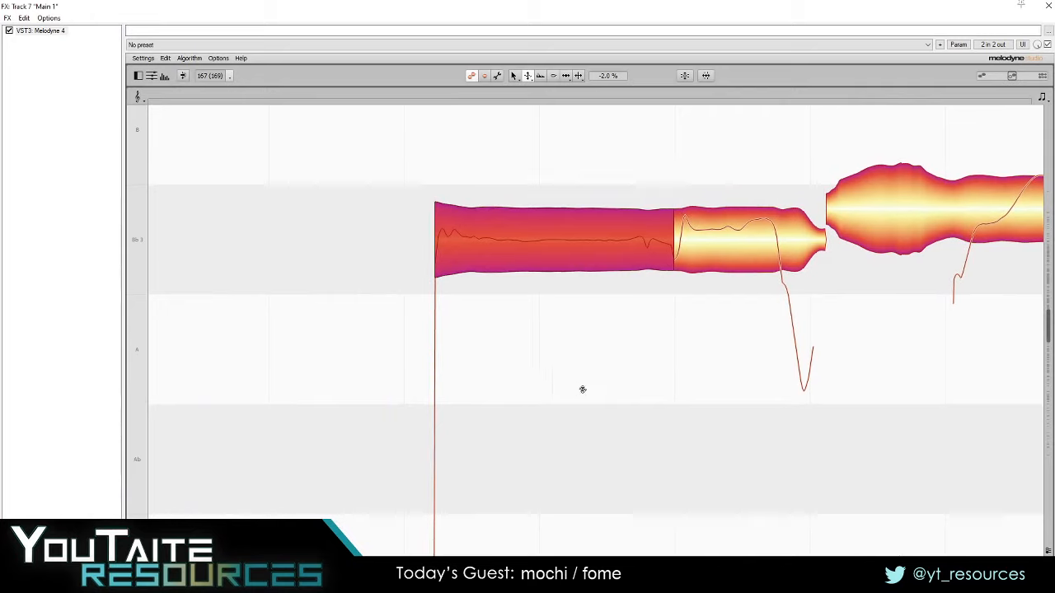
key("ctrl+z")
left_click_drag(674, 441, 660, 411)
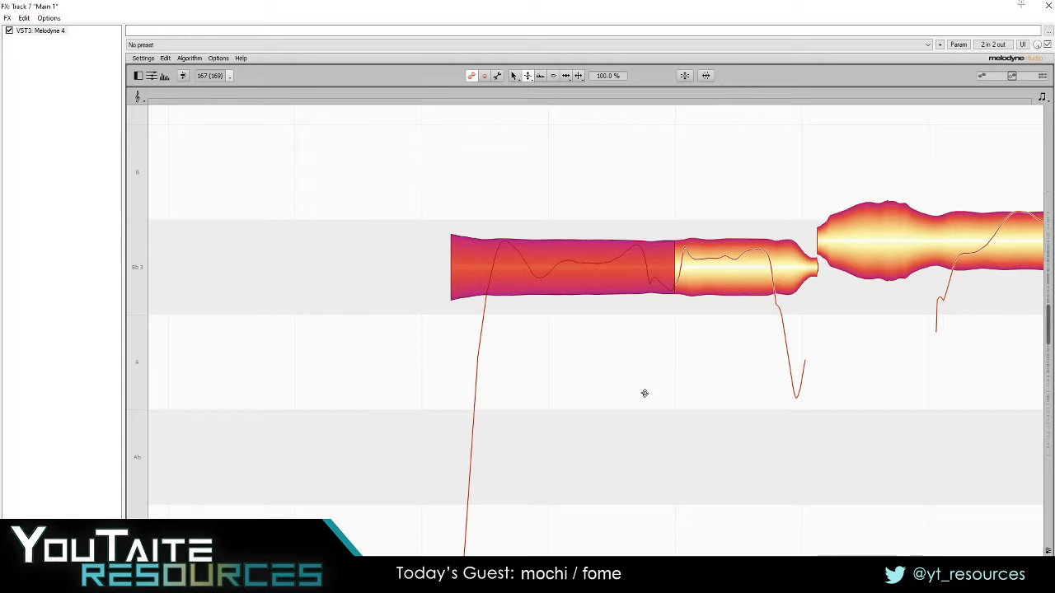
- Play back the Bb3 sections and the following note around bar 17 while checking their pitch curves
left_click_drag(749, 376, 592, 302)
scroll(574, 303, "down", 3)
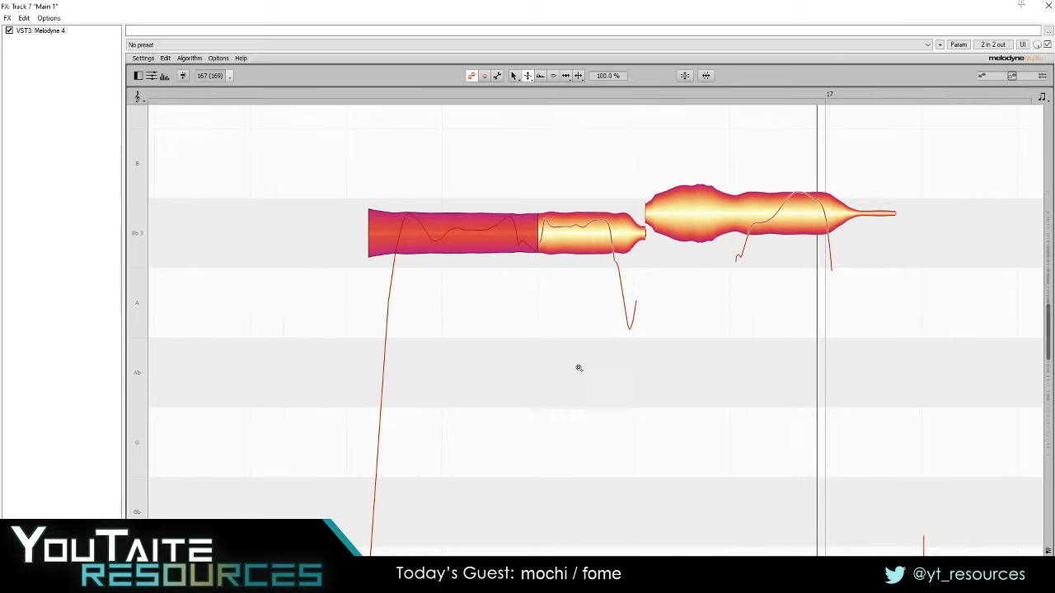
scroll(580, 371, "down", 2)
left_click_drag(636, 377, 598, 234)
scroll(551, 284, "down", 2)
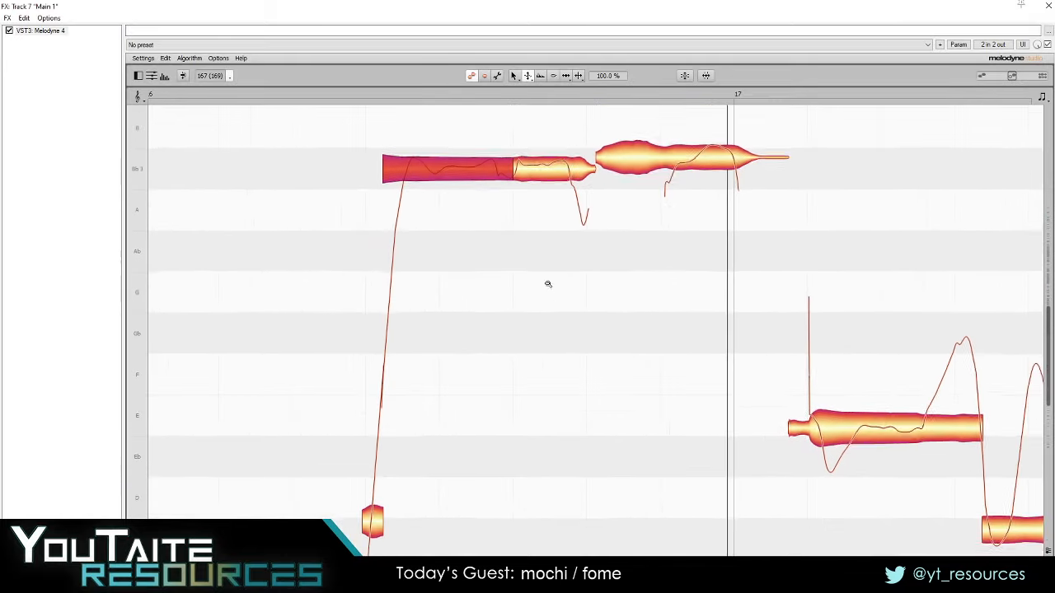
scroll(548, 284, "down", 1)
double_click(201, 303)
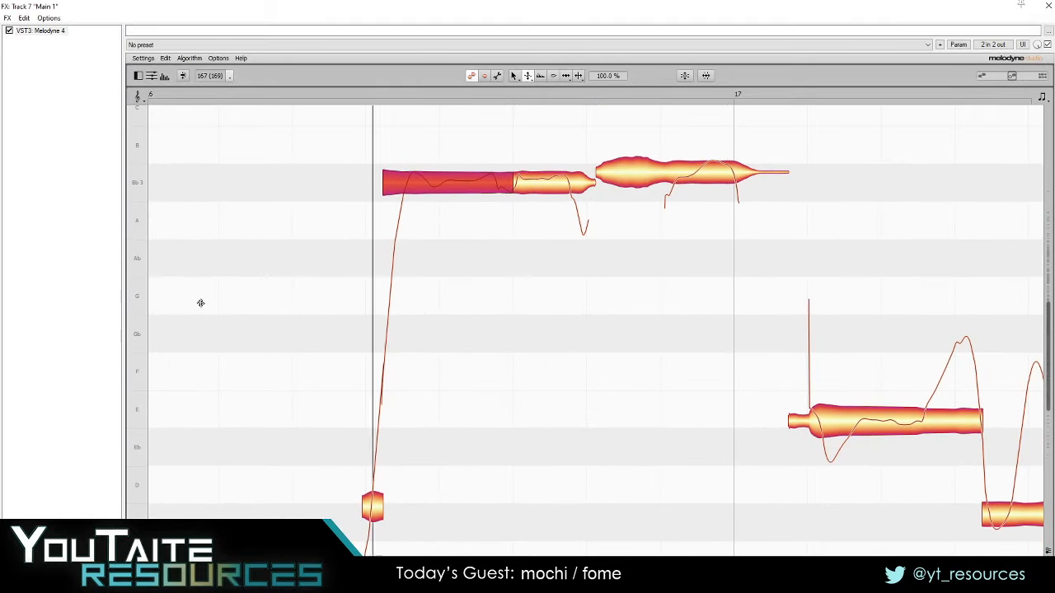
key("space")
left_click_drag(639, 316, 516, 250)
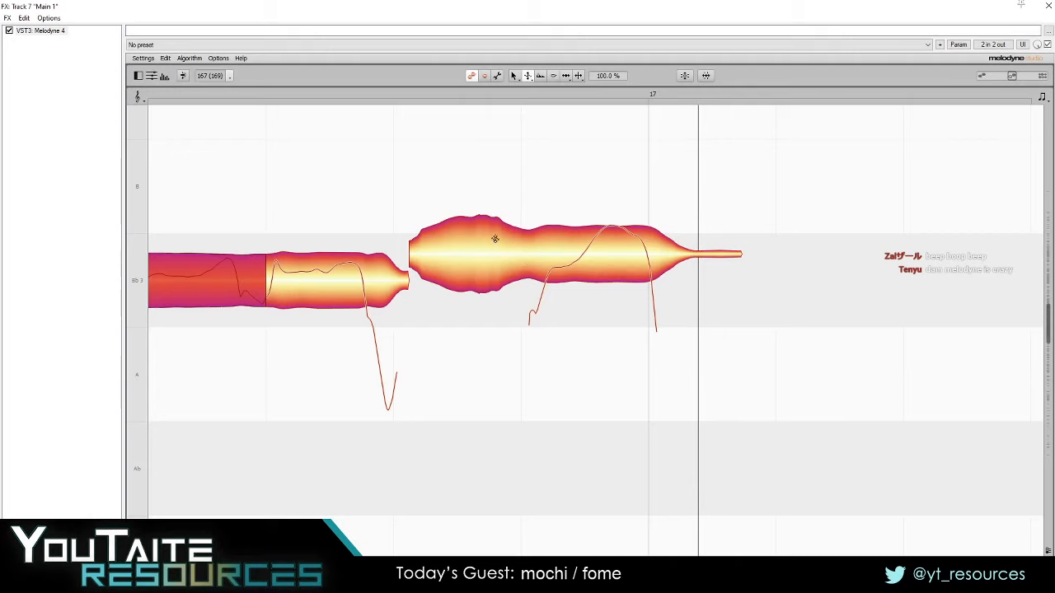
left_click_drag(404, 219, 386, 212)
left_click_drag(411, 258, 488, 270)
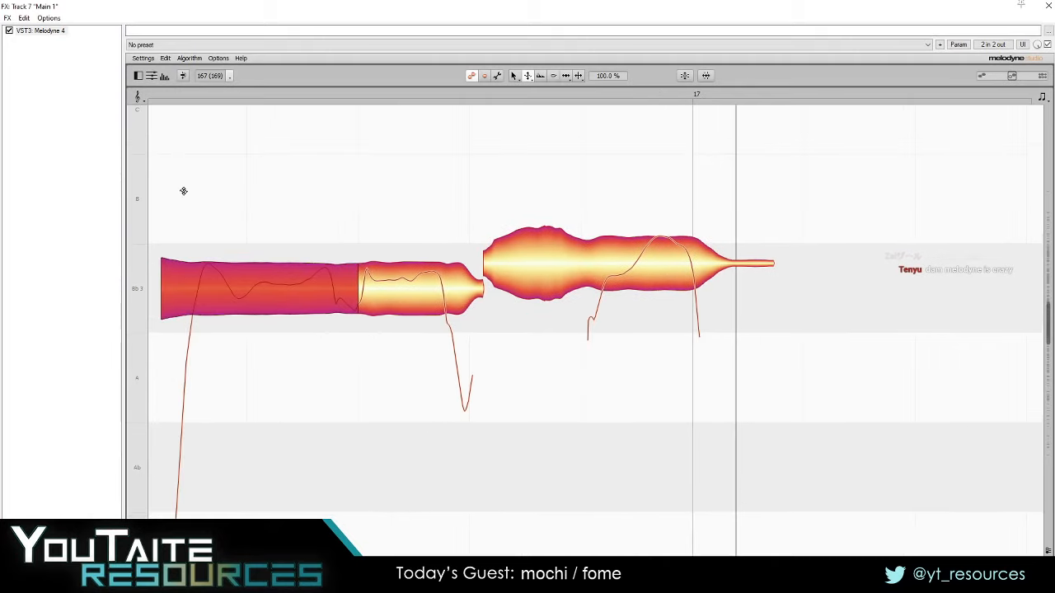
key("space")
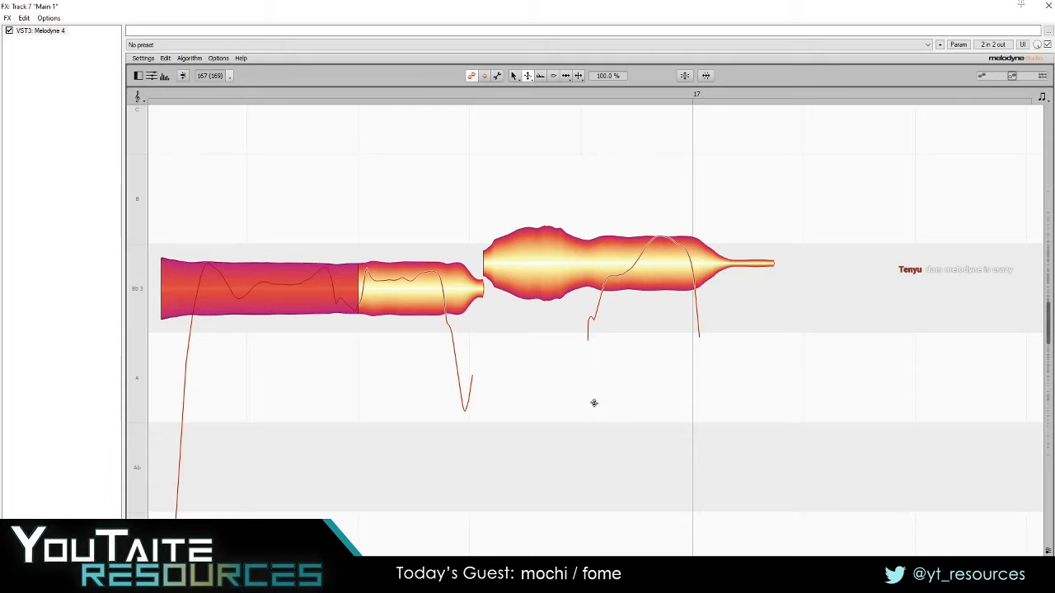
- Split the note leading into bar 17 at its narrowing with the Note Separation Tool, detaching its unpitched first part
left_click_drag(593, 403, 500, 470)
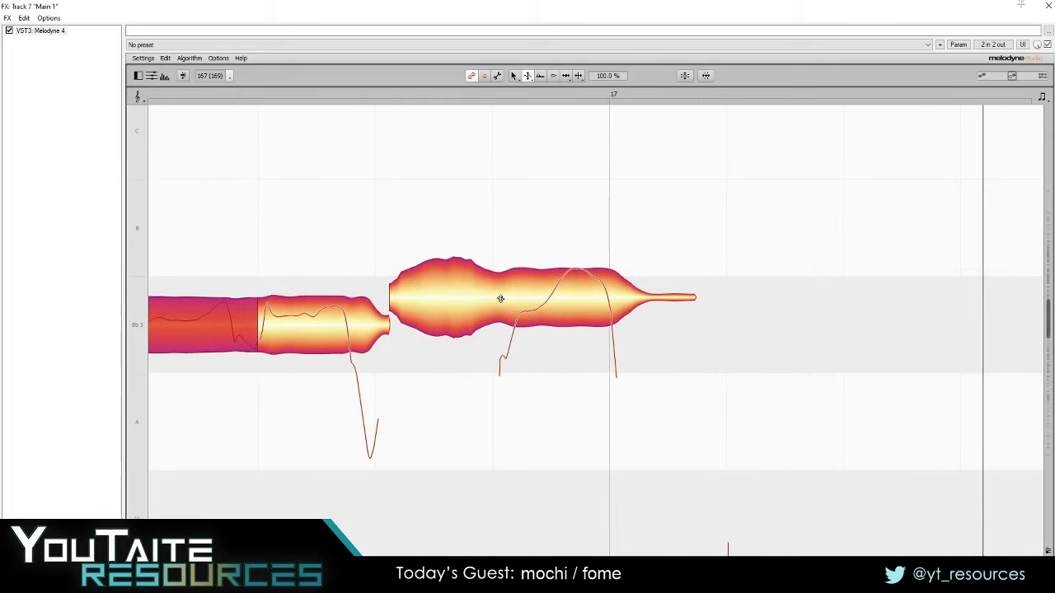
right_click(494, 226)
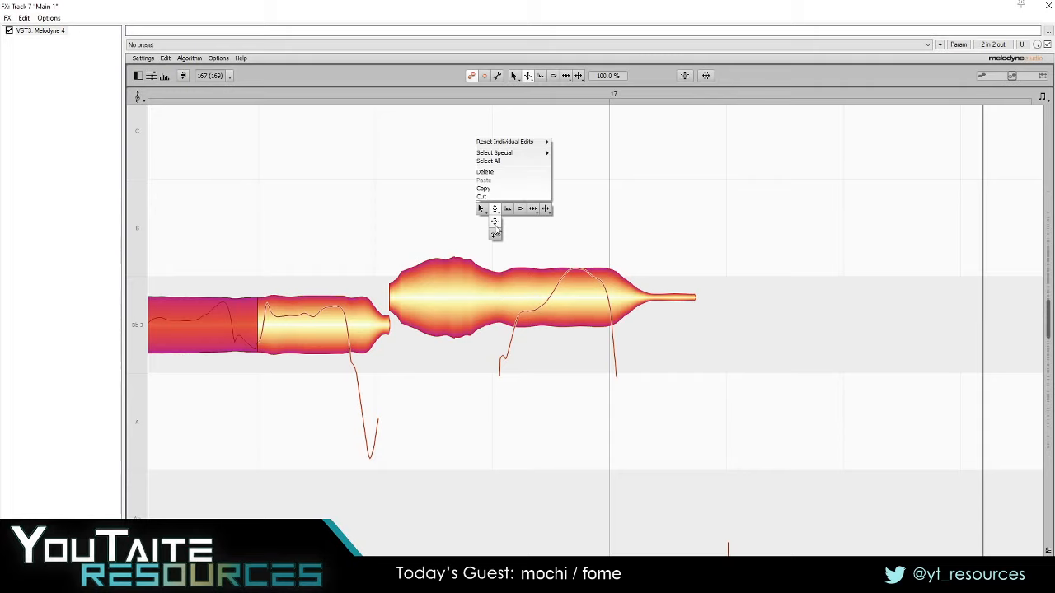
left_click(544, 210)
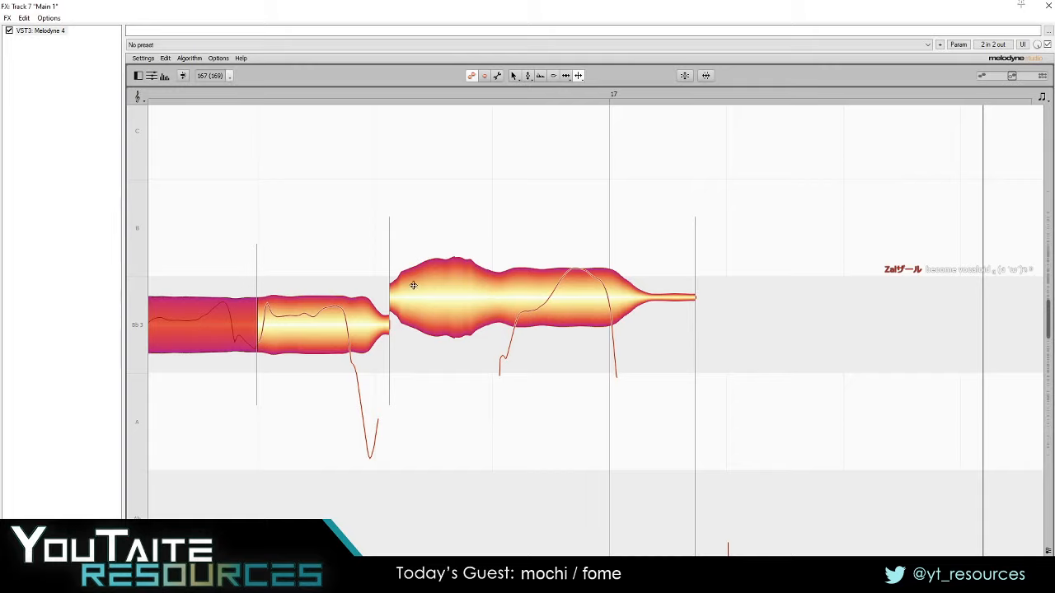
double_click(493, 299)
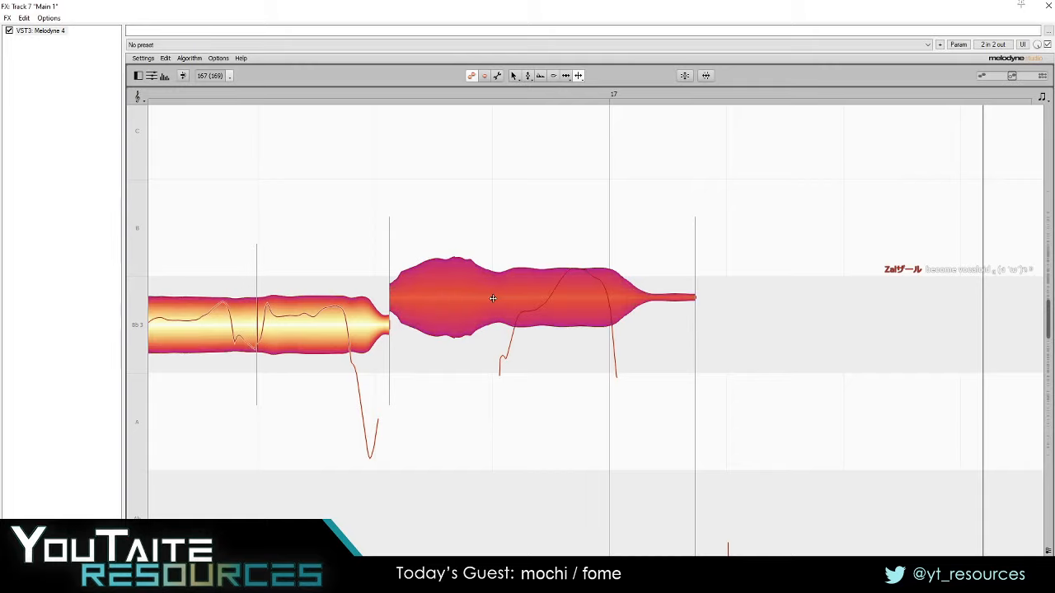
scroll(555, 464, "up", 3)
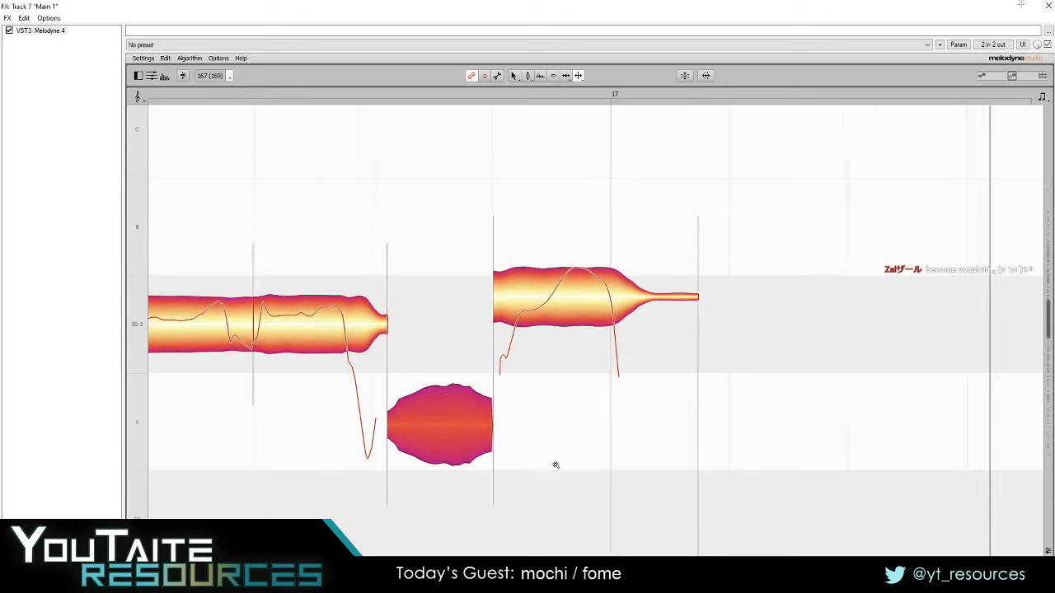
- Shift the pitched section crossing bar 17 slightly earlier and lower its pitch to Bb3 at -3 ct
key("F5")
left_click_drag(499, 302, 489, 301)
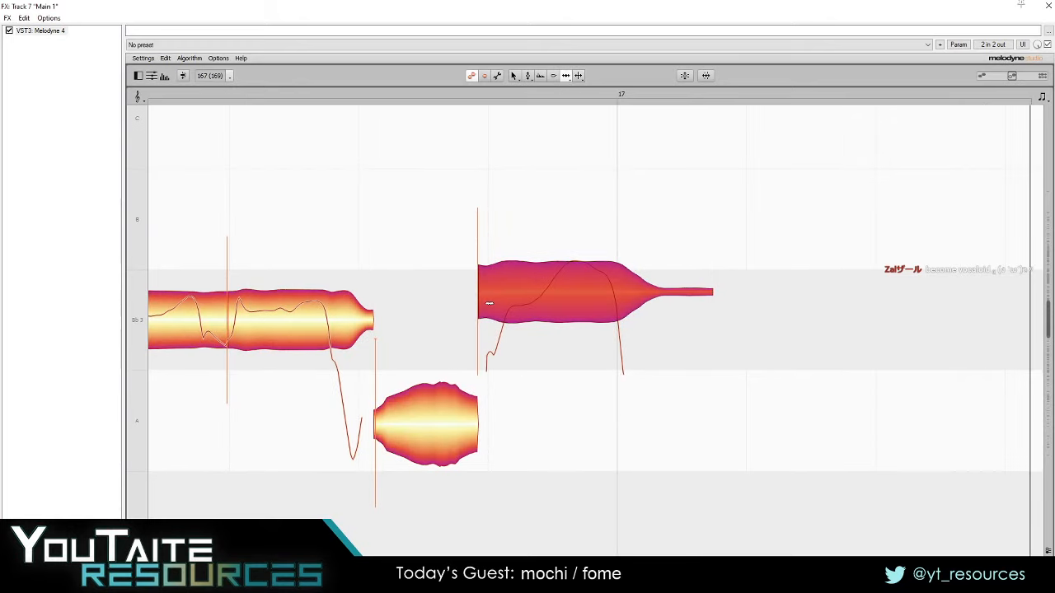
key("F2")
left_click_drag(558, 292, 561, 317)
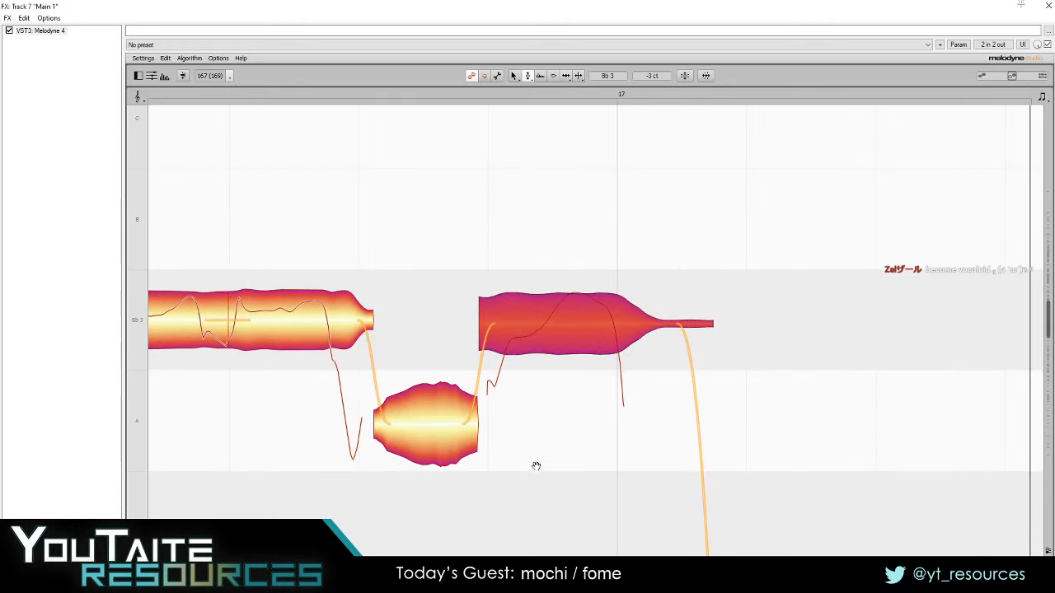
- Move the start of the unpitched A section before bar 17 slightly later with the Time Tool, and play the phrase back
left_click_drag(536, 466, 583, 440)
left_click_drag(370, 521, 532, 403)
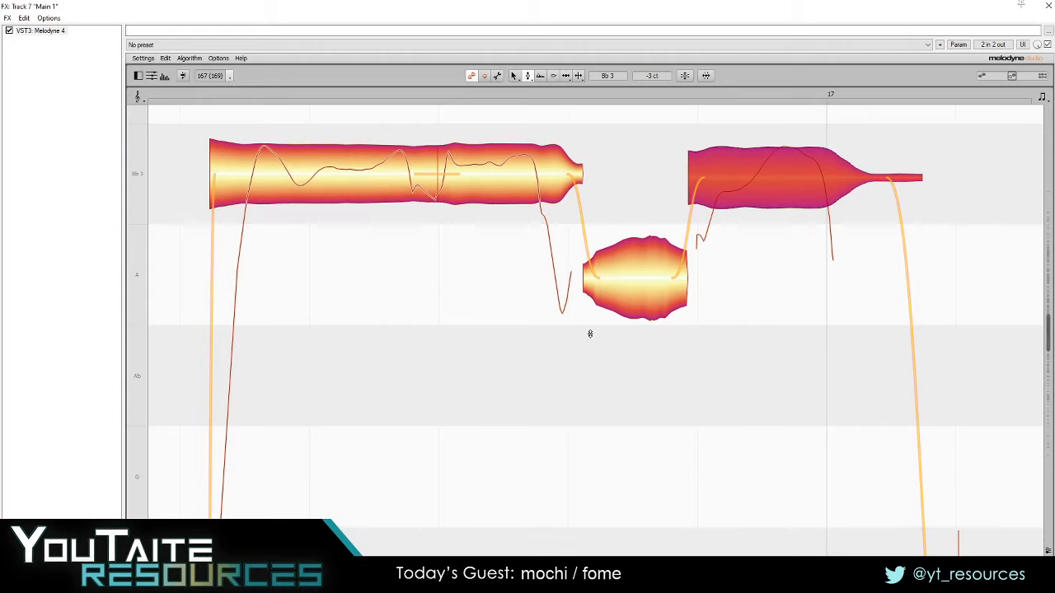
key("F5")
left_click_drag(591, 282, 605, 281)
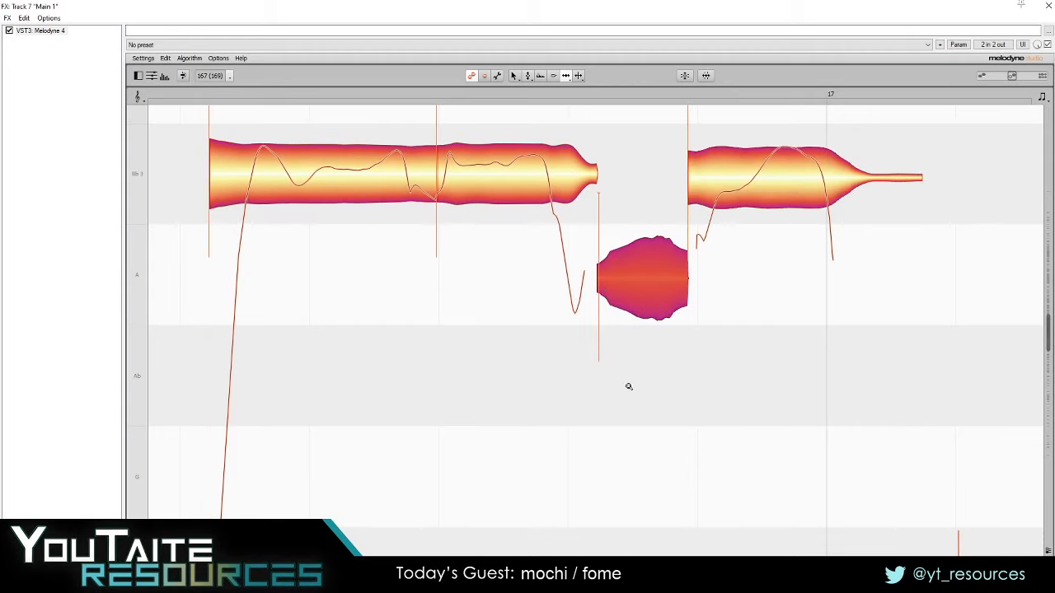
left_click_drag(629, 387, 446, 317)
key("space")
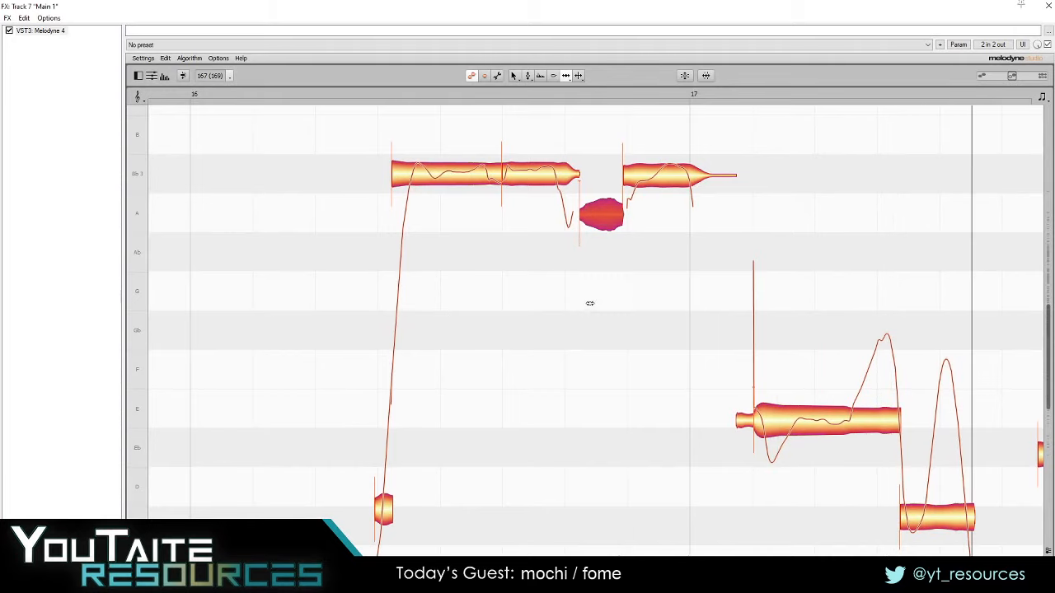
- Shift the starts of the two connected Bb3 sections between bars 16 and 17 slightly earlier, and listen to the result
scroll(590, 303, "up", 2)
left_click(480, 166)
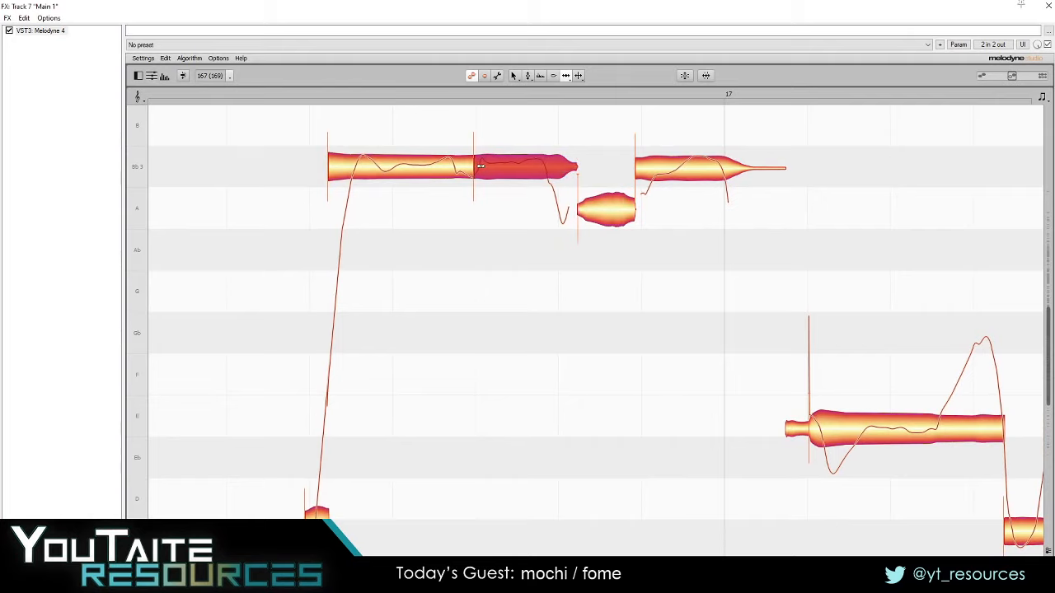
left_click_drag(332, 168, 329, 168)
left_click_drag(478, 169, 474, 170)
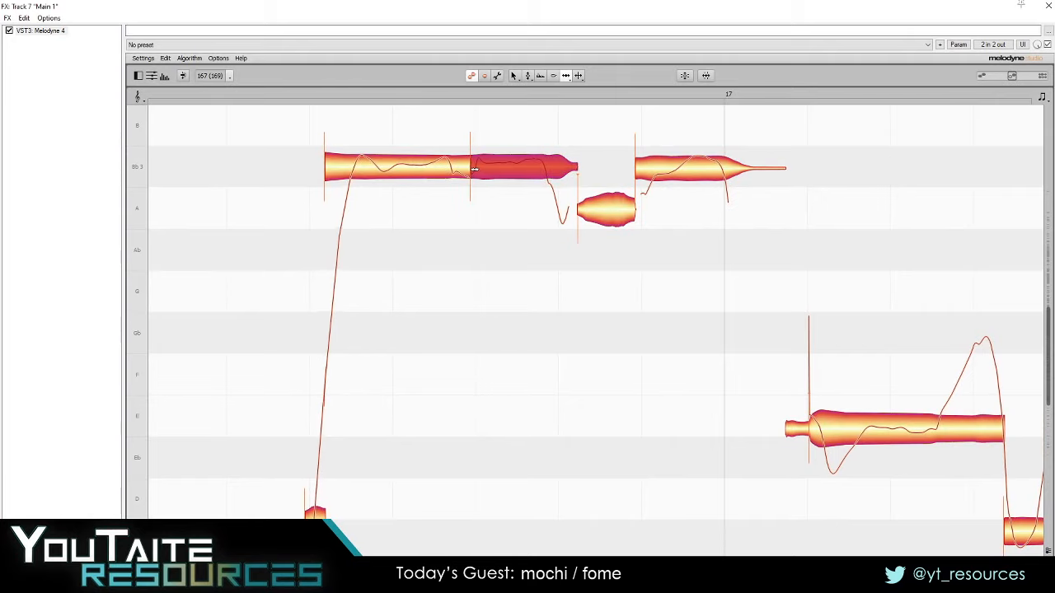
left_click_drag(451, 354, 448, 384)
double_click(333, 263)
scroll(687, 282, "down", 3)
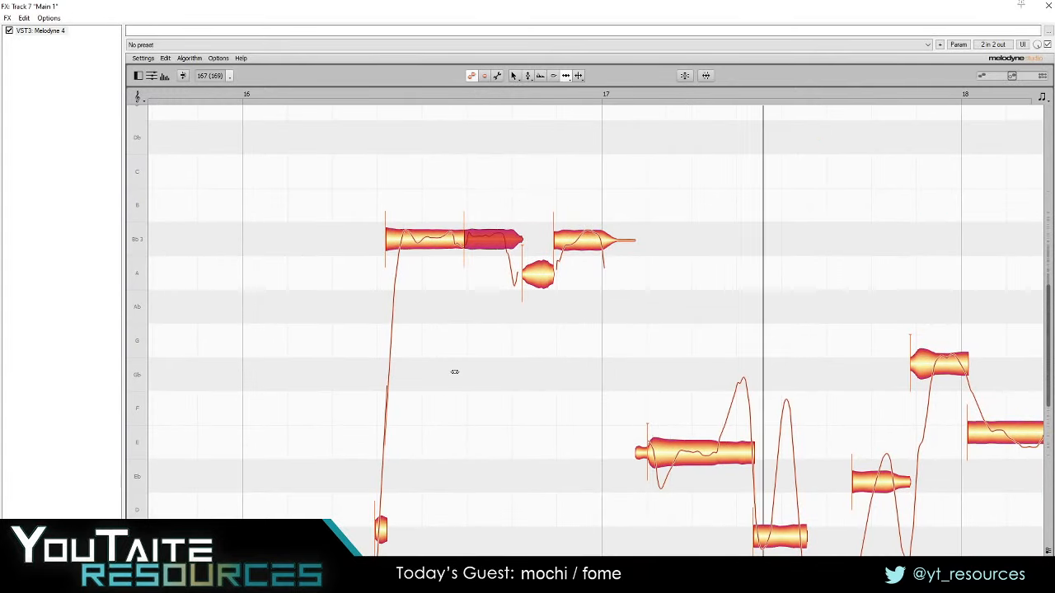
key("space")
- Remove the note separation between the E and Db notes after bar 17 to merge them into one note
left_click_drag(556, 415, 577, 443)
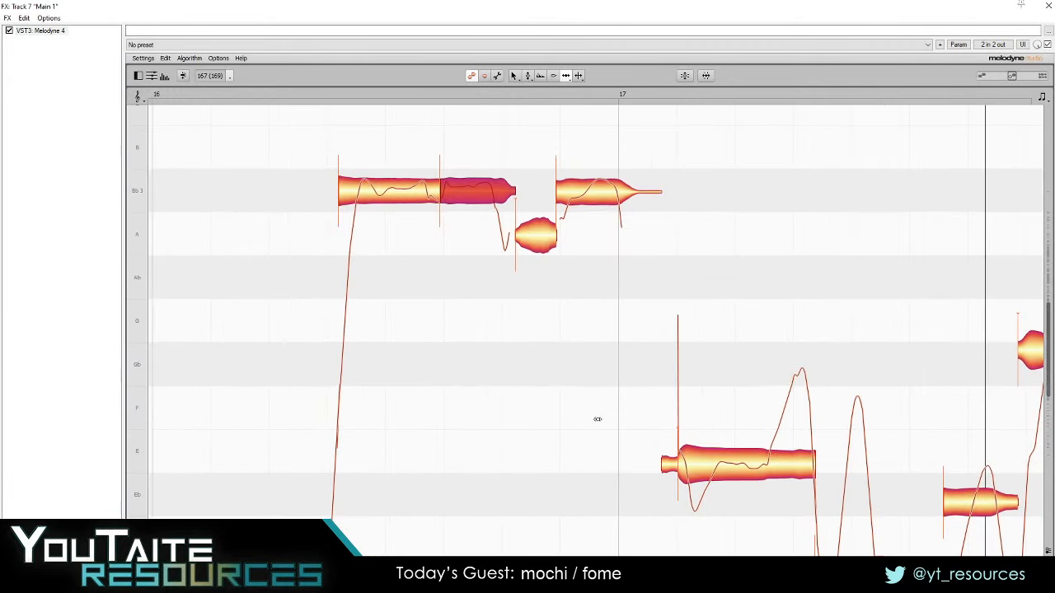
left_click_drag(593, 406, 624, 362)
left_click_drag(655, 308, 551, 332)
left_click_drag(492, 427, 612, 544)
left_click_drag(703, 575, 705, 549)
left_click_drag(705, 549, 582, 376)
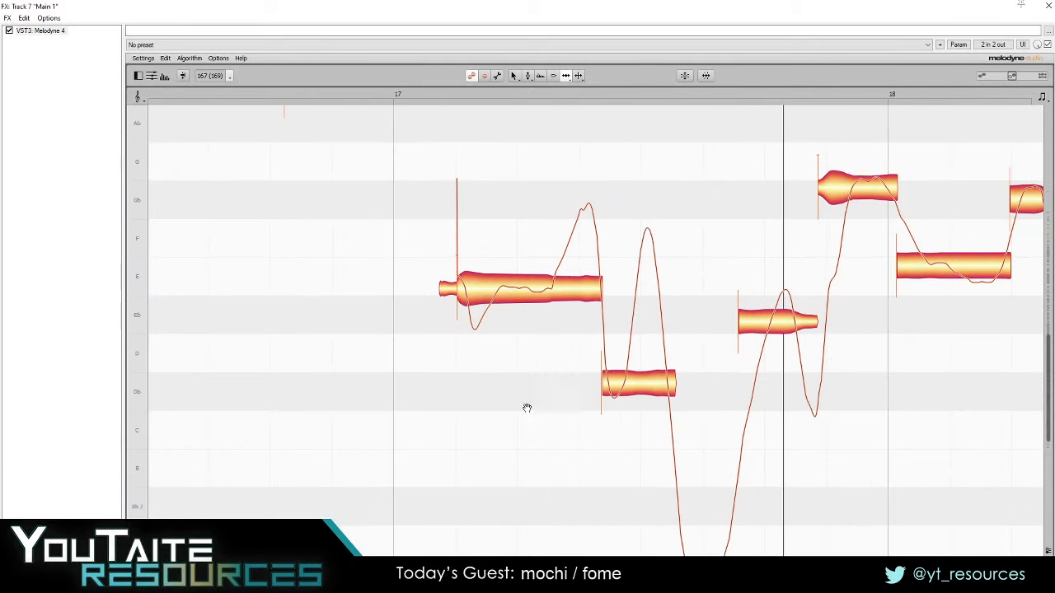
left_click_drag(528, 408, 275, 302)
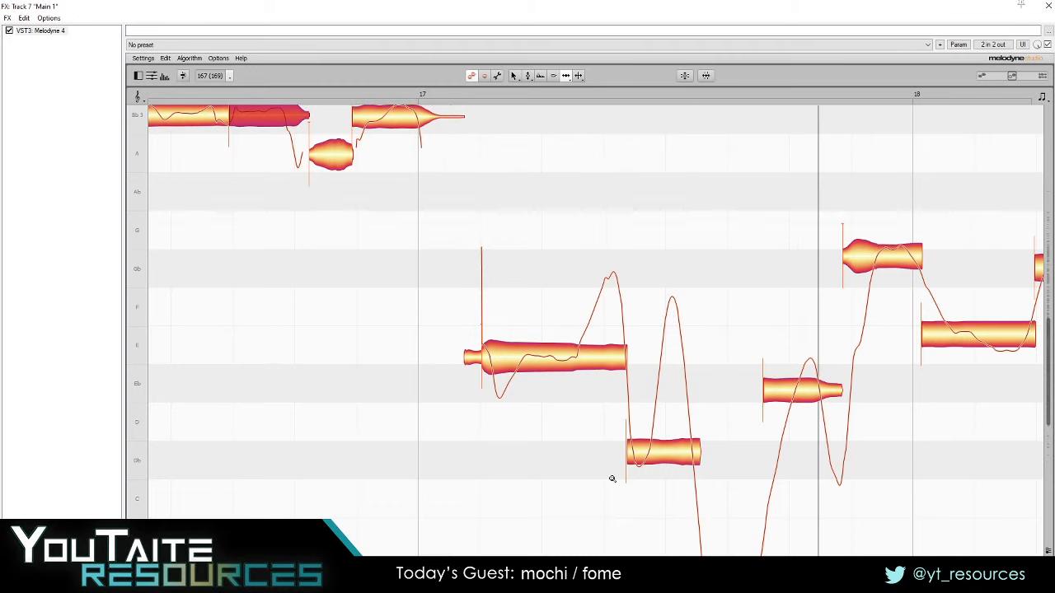
left_click_drag(610, 481, 509, 449)
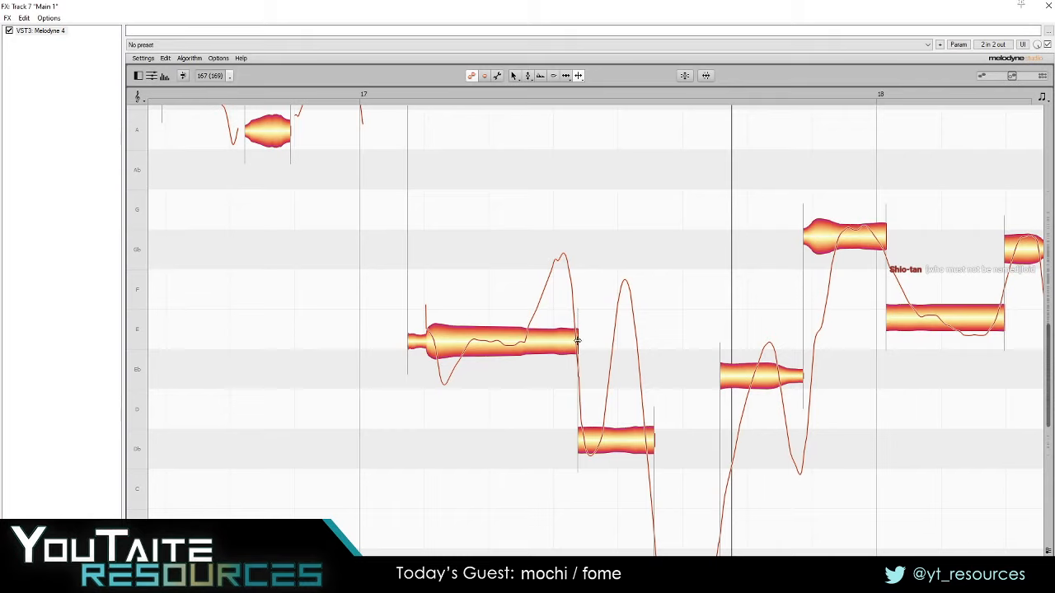
double_click(578, 339)
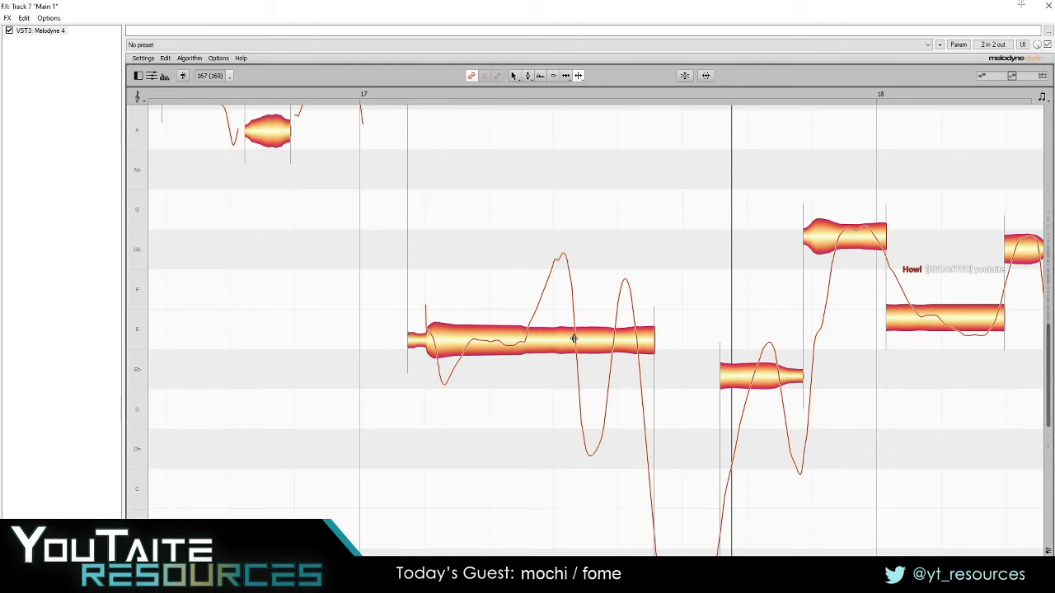
left_click_drag(720, 385, 707, 319)
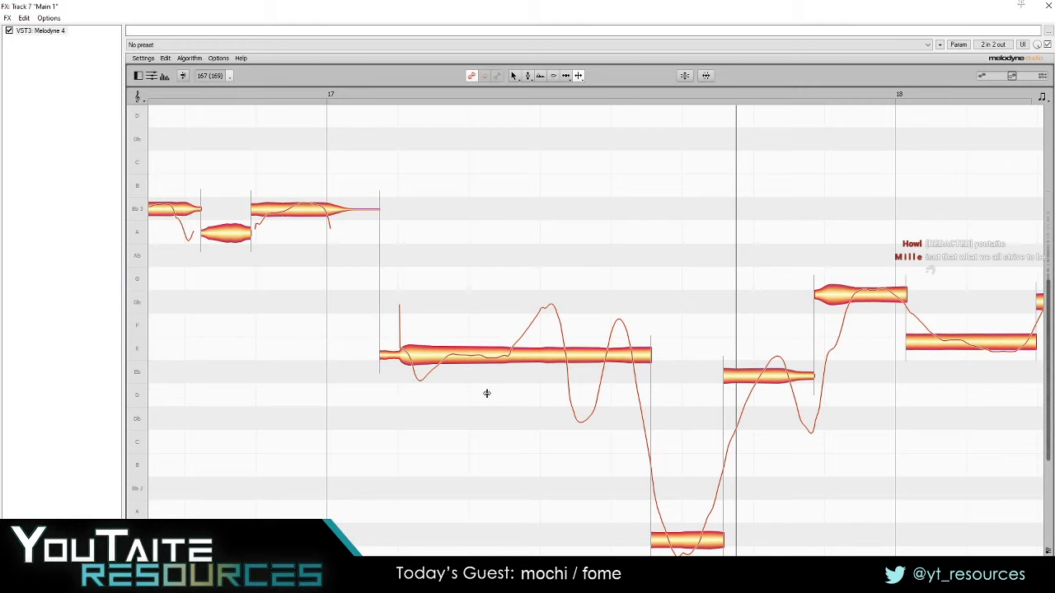
- Split the merged E note after bar 17 into three sections, before its large pitch swing and within its steadier first part
key("space")
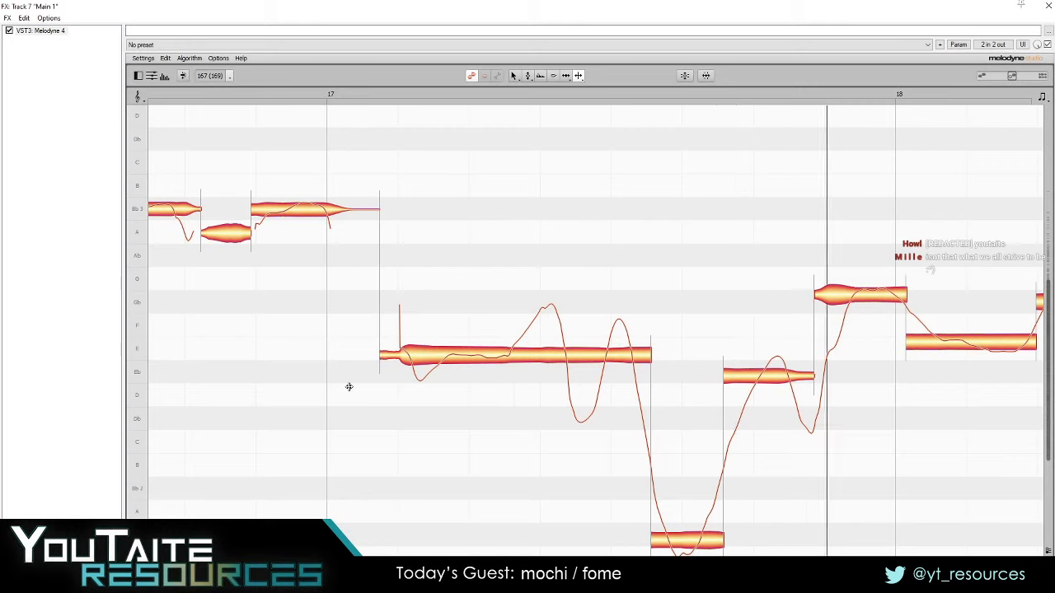
left_click_drag(495, 470, 436, 422)
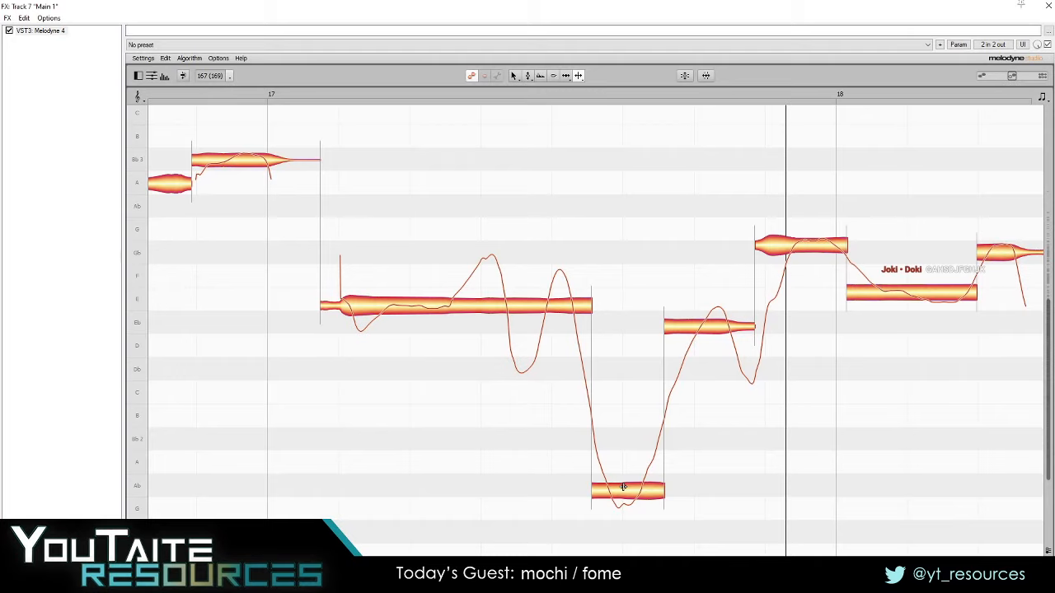
scroll(517, 423, "up", 2)
left_click_drag(516, 431, 525, 499)
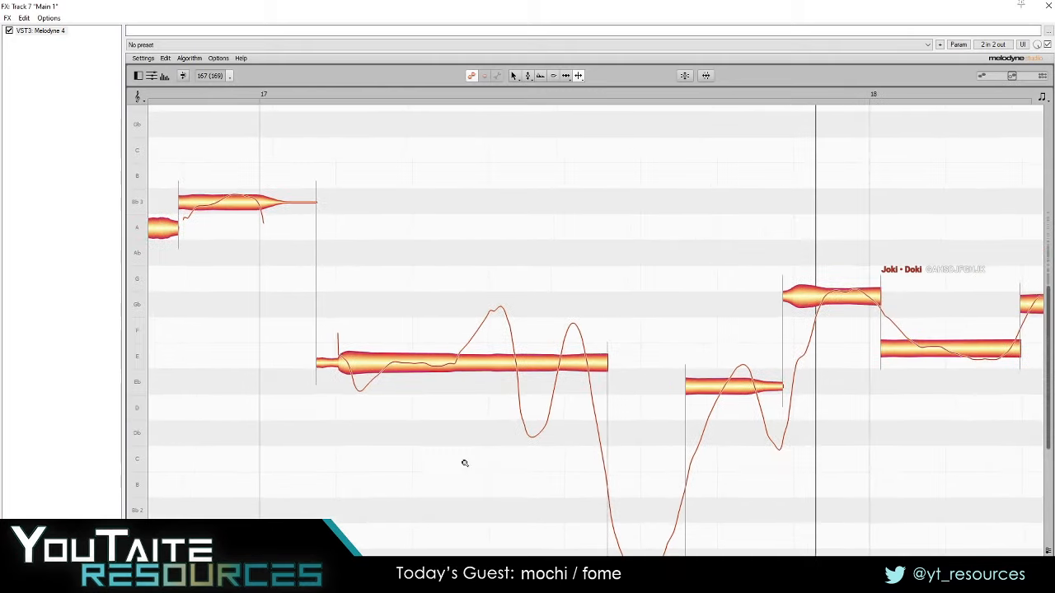
scroll(484, 446, "up", 3)
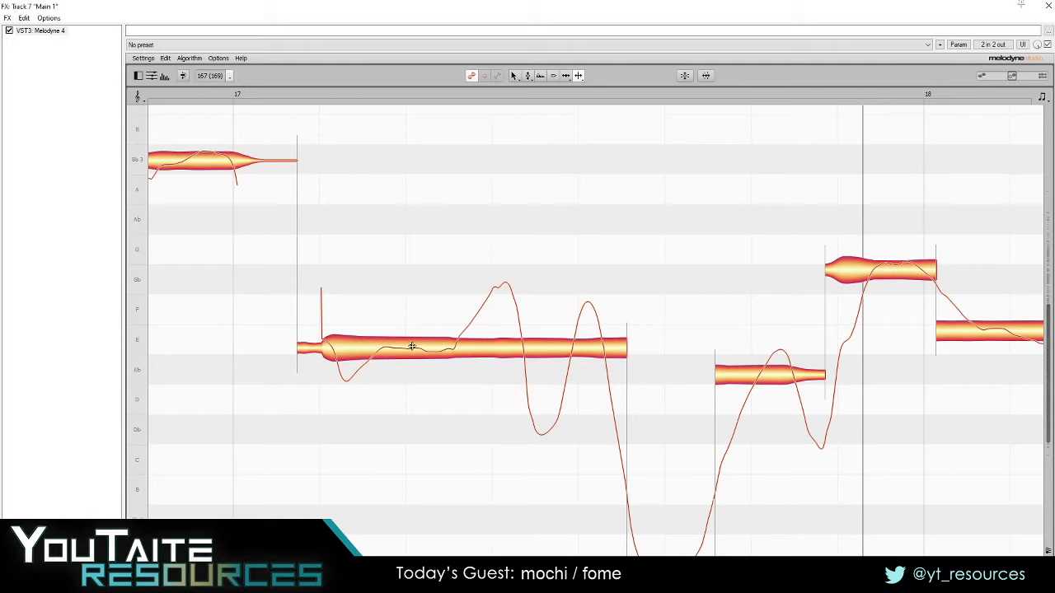
double_click(455, 349)
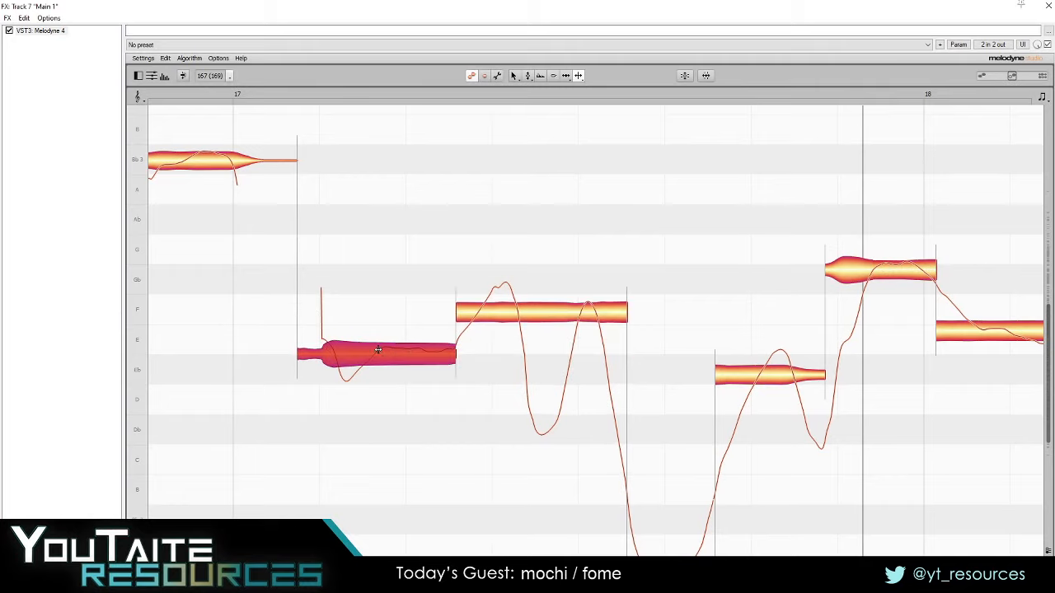
double_click(377, 350)
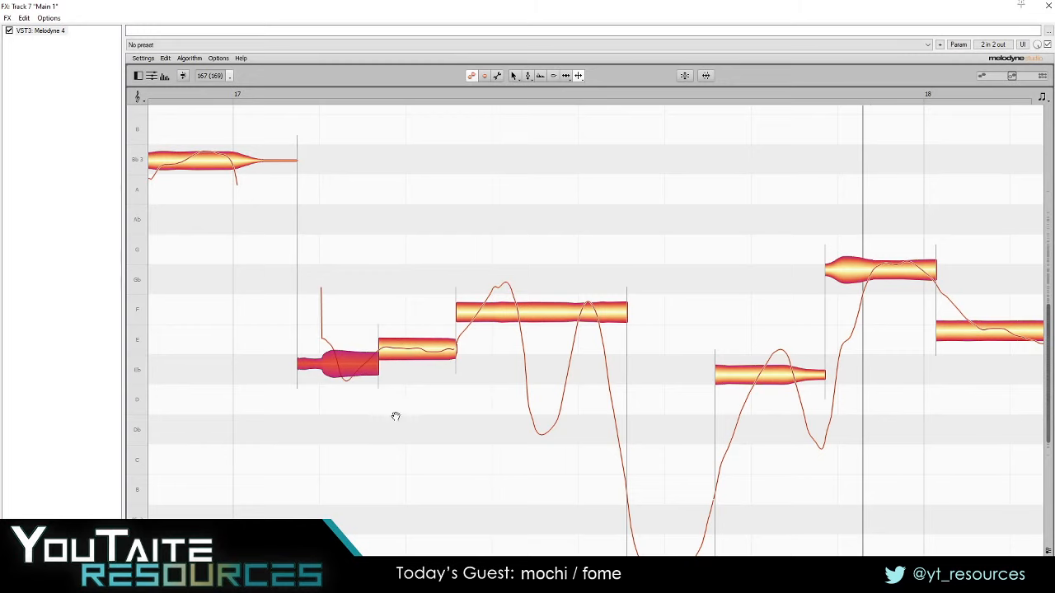
scroll(510, 404, "left", 2)
- Retune the three sections after bar 17, raising the first to E3 at +1 ct and the middle to F3 at -6 ct
left_click_drag(499, 351, 496, 337)
left_click_drag(424, 320, 508, 383)
left_click(499, 302)
left_click_drag(451, 338, 501, 350)
left_click(347, 347)
left_click_drag(415, 314, 494, 366)
left_click_drag(496, 343, 498, 312)
left_click(493, 368)
left_click_drag(449, 430, 520, 403)
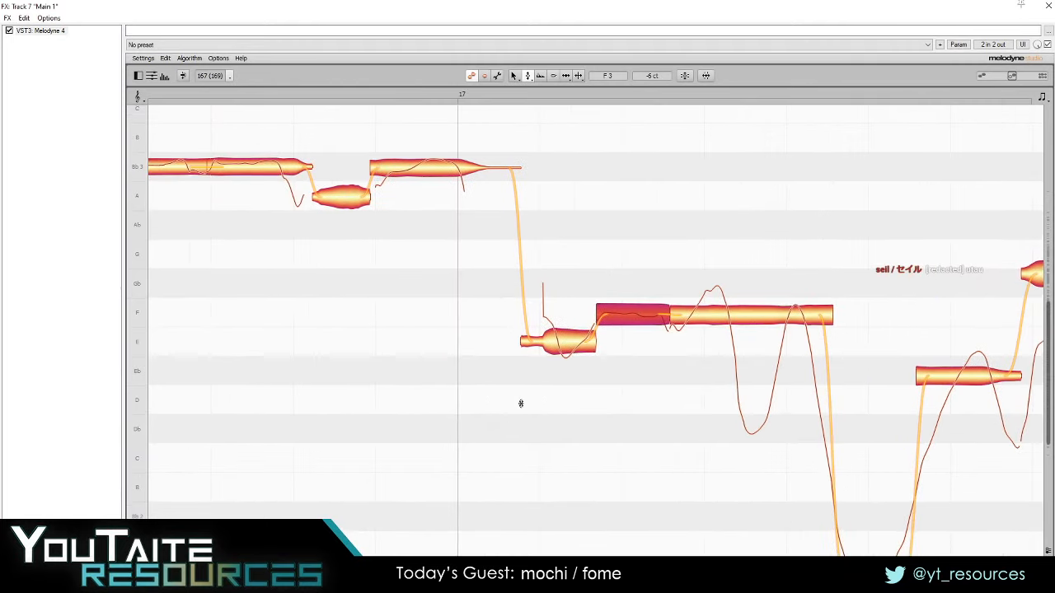
- Play back the retuned sections after bar 17, and move the E3 section's start slightly earlier with the Time Tool
left_click_drag(590, 410, 521, 402)
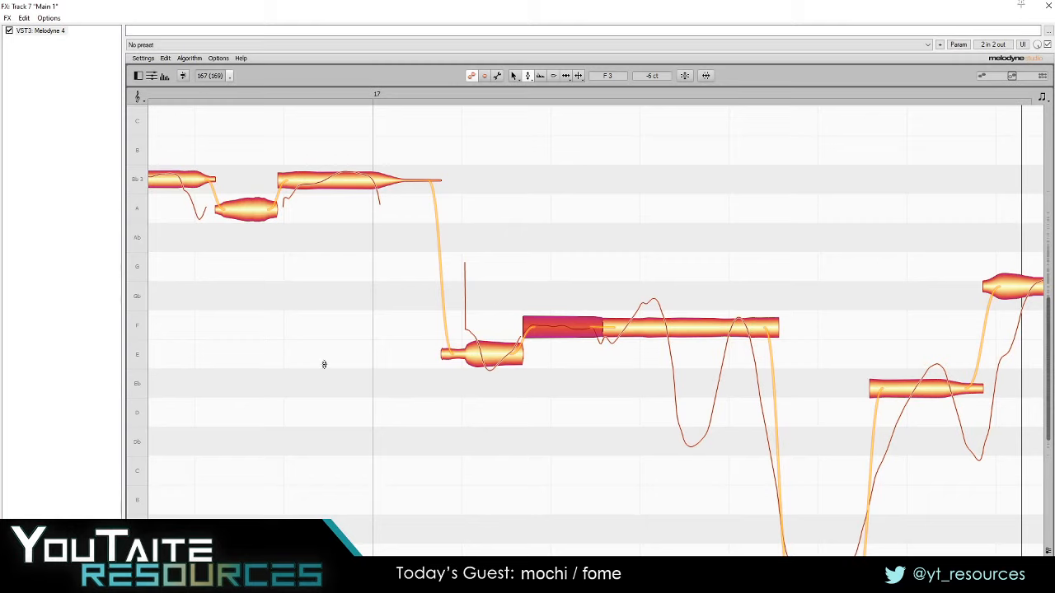
key("space")
left_click(269, 323)
key("space")
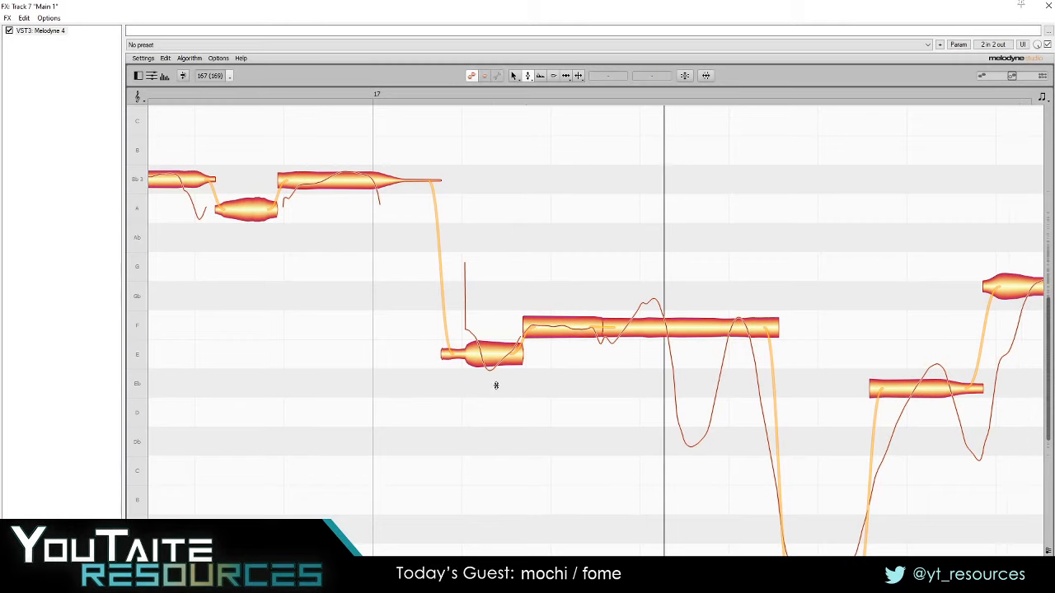
left_click(472, 361)
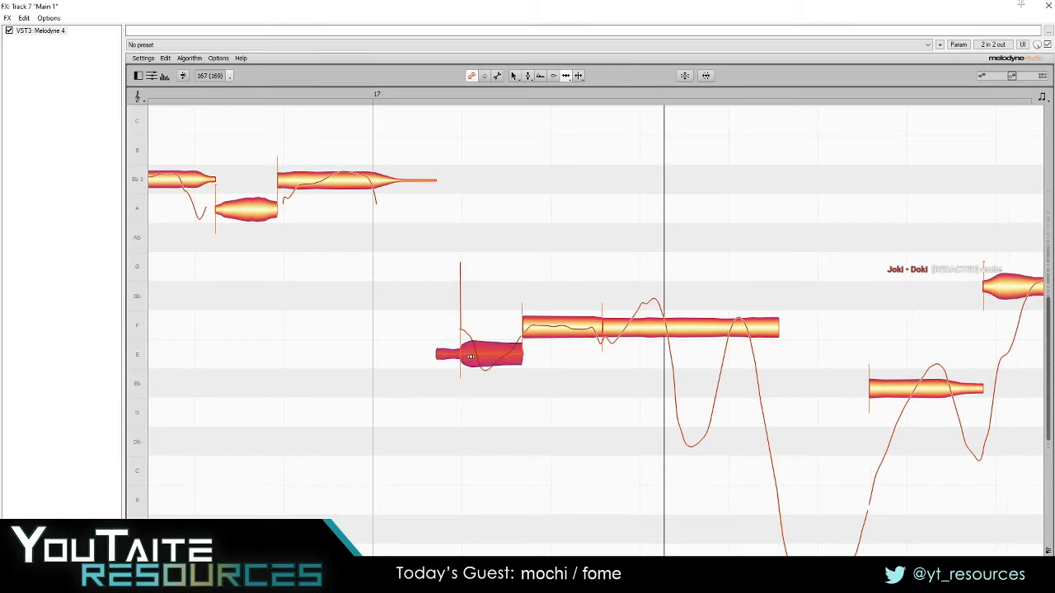
left_click(267, 365)
key("space")
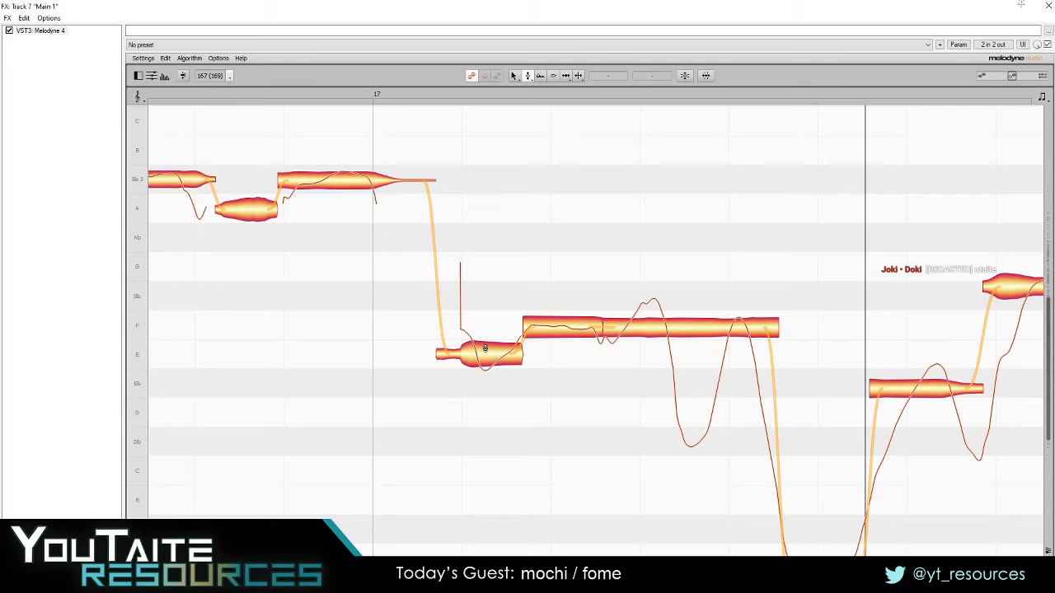
- Try lowering the E3 section after bar 17 to Eb3 at +30 ct, undo the change, and replay the phrase
left_click_drag(486, 352, 487, 373)
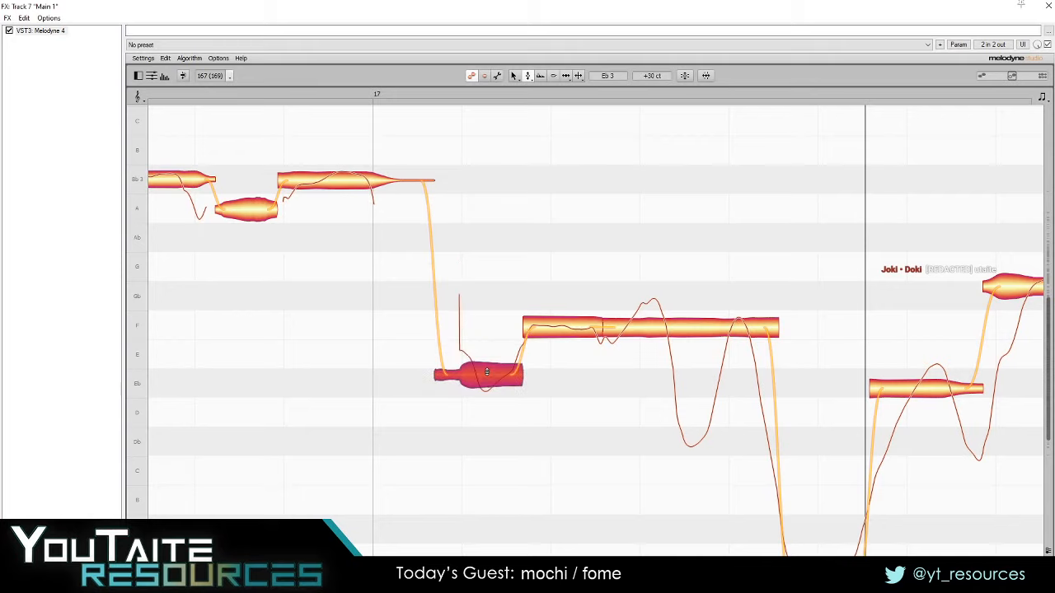
key("space")
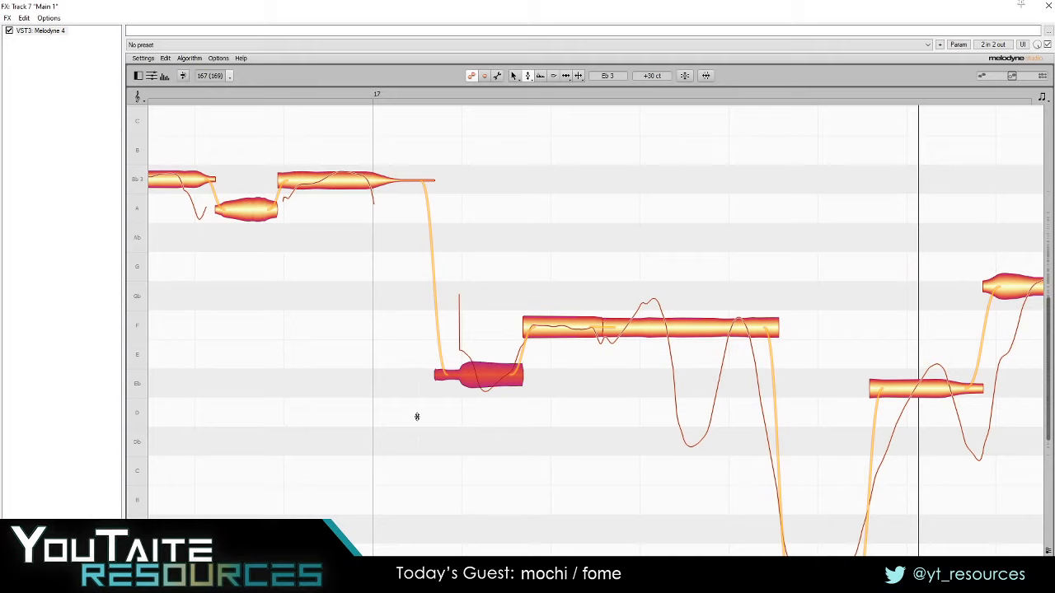
key("ctrl+z")
left_click(224, 326)
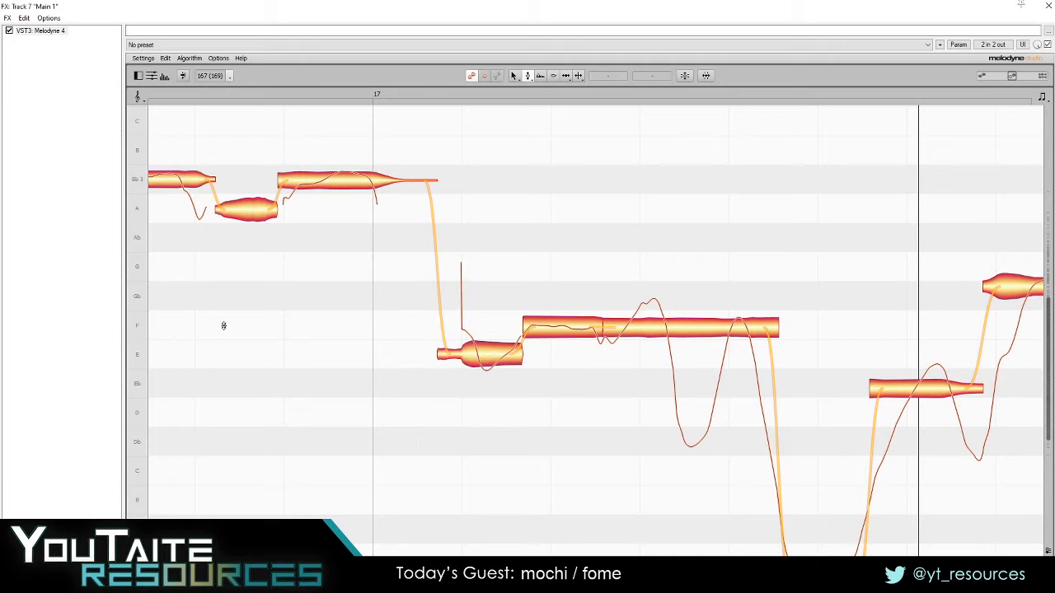
key("space")
key("space")
- Set the pitch modulation of the last F3 section after bar 17 to -223%, and play the phrase back
left_click_drag(554, 468, 343, 434)
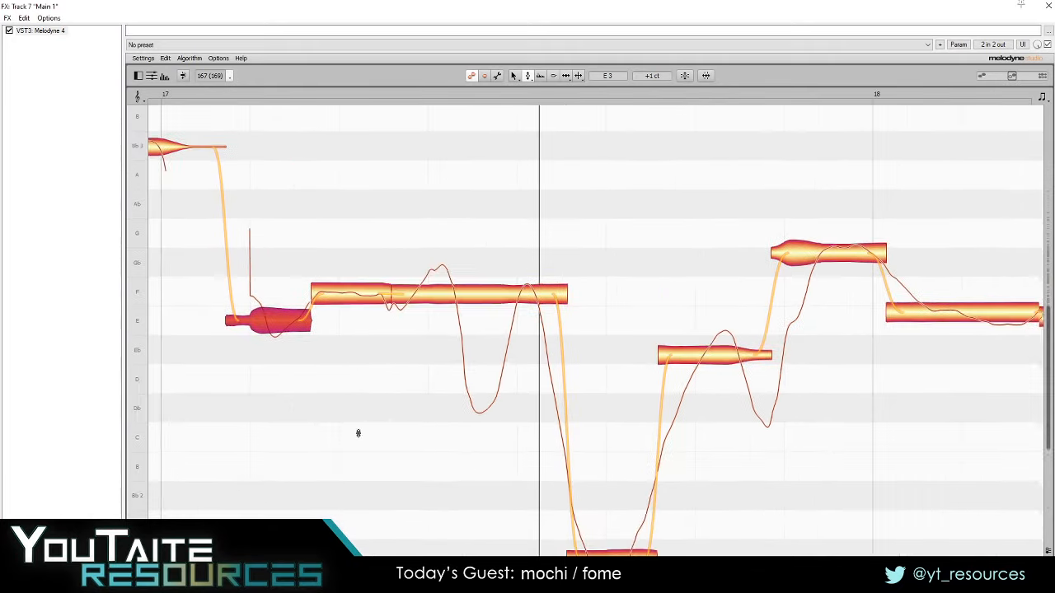
scroll(428, 325, "down", 1)
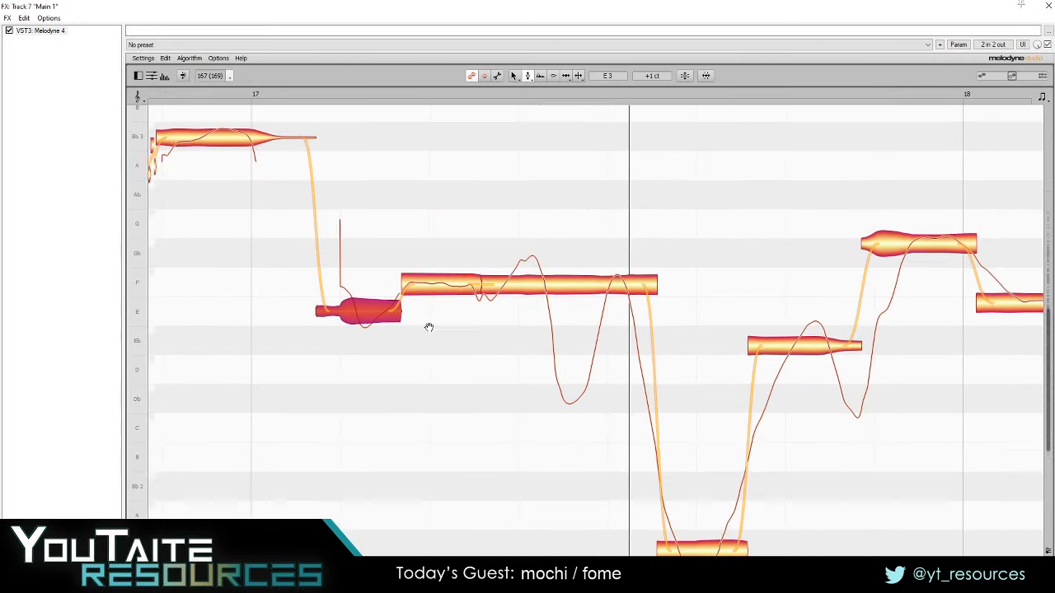
scroll(561, 417, "down", 1)
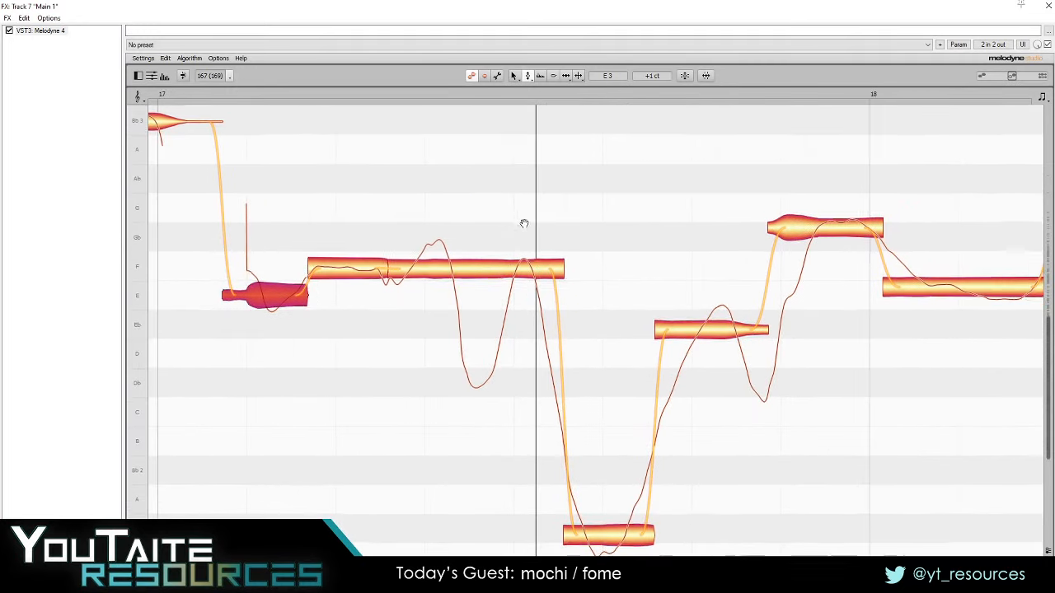
left_click_drag(525, 223, 550, 262)
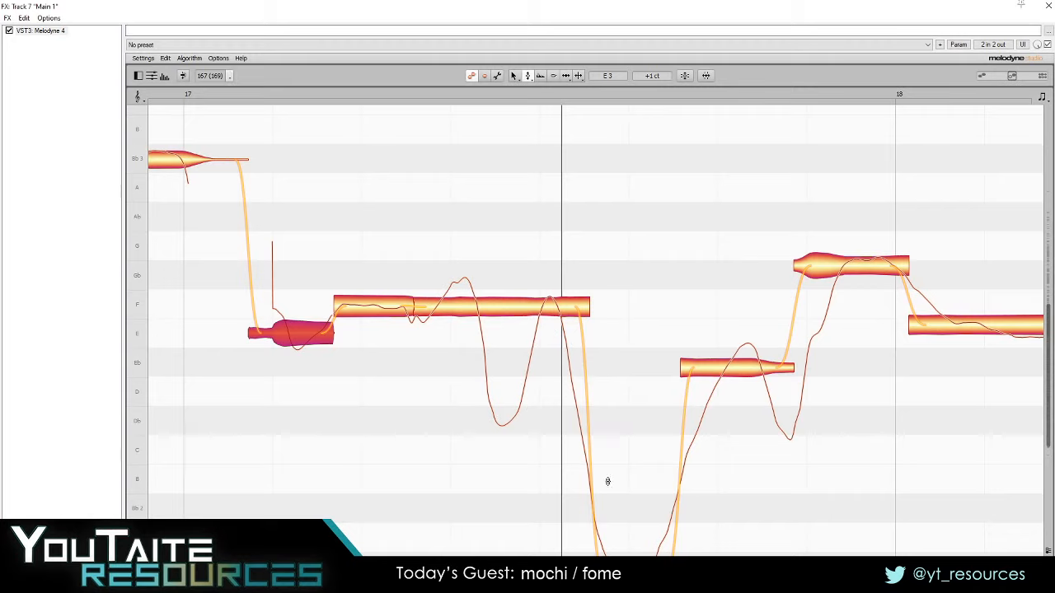
key("F2")
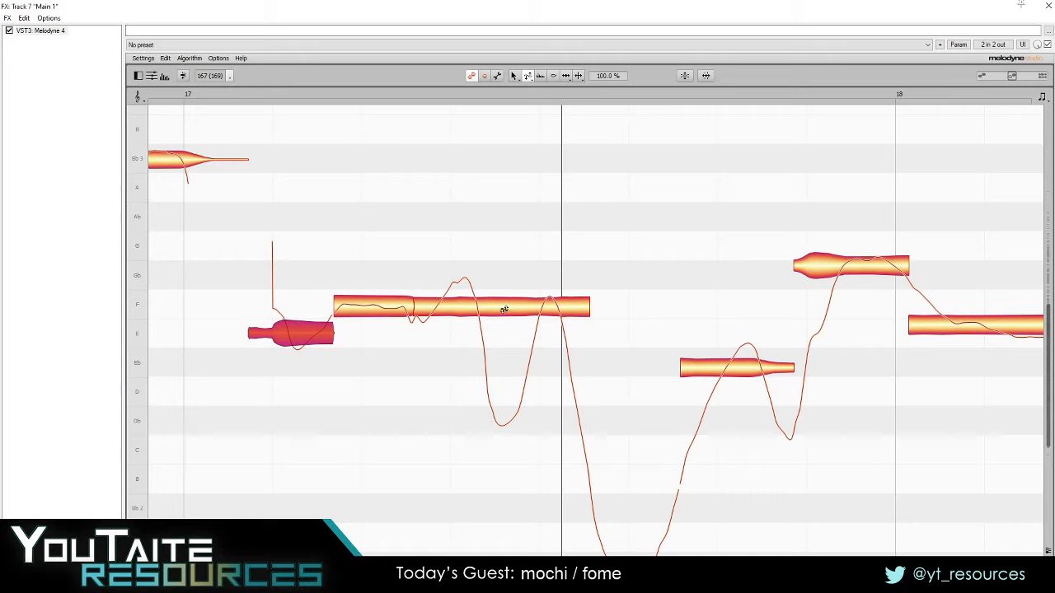
left_click_drag(515, 314, 515, 547)
left_click_drag(510, 306, 519, 295)
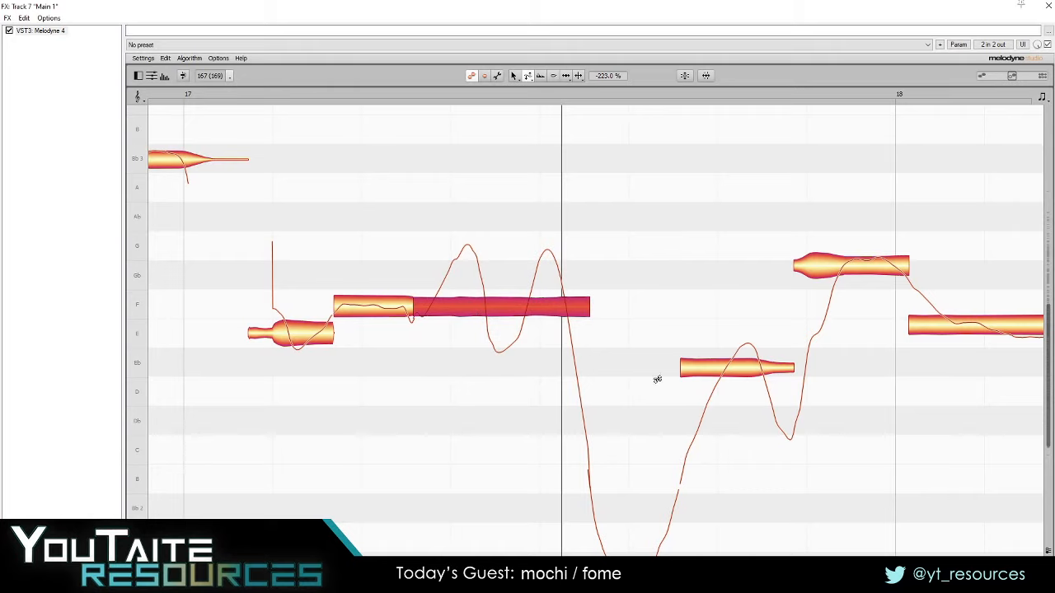
left_click_drag(521, 441, 528, 442)
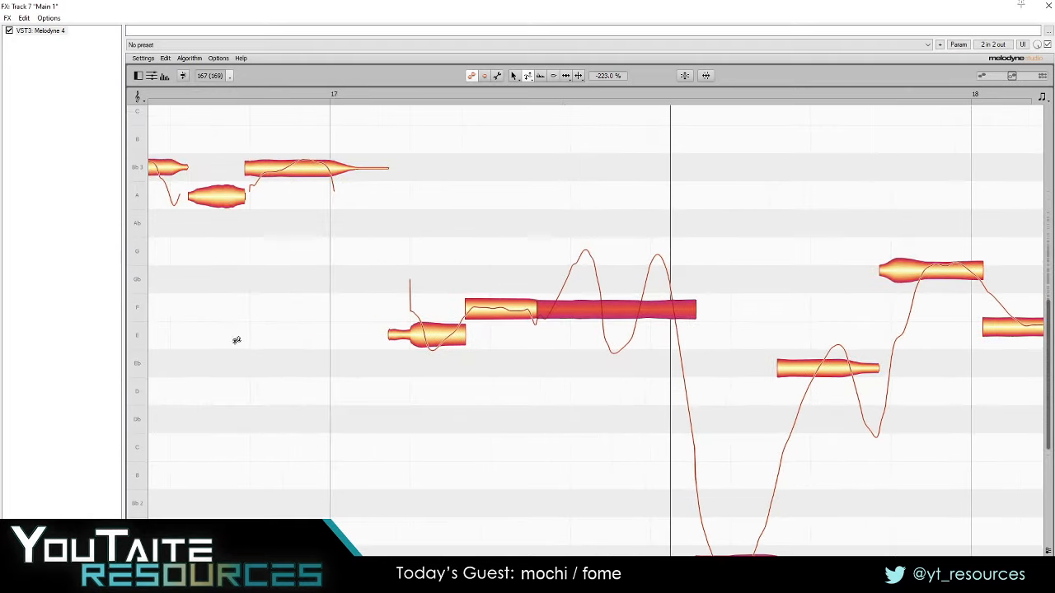
key("space")
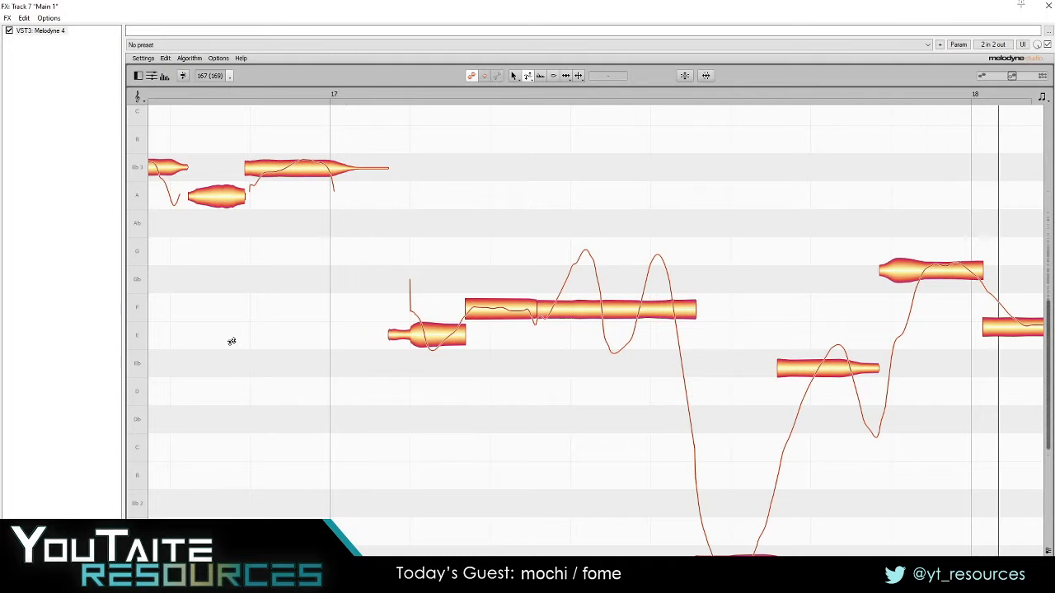
left_click_drag(545, 421, 535, 414)
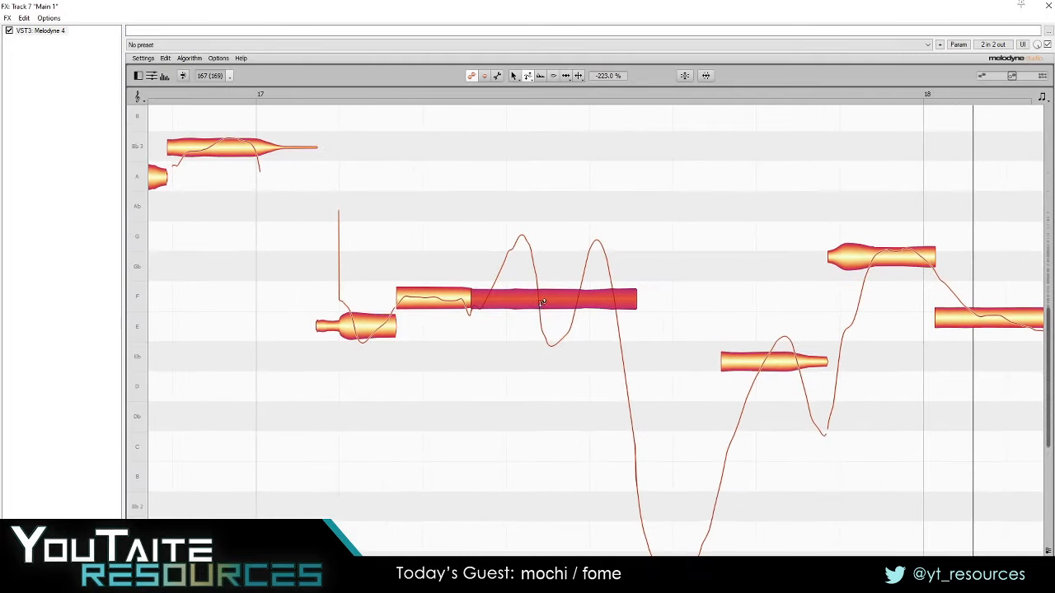
- Set the pitch modulation of the last F3 section after bar 17 to 56%, and replay the phrase
left_click_drag(542, 299, 543, 298)
key("space")
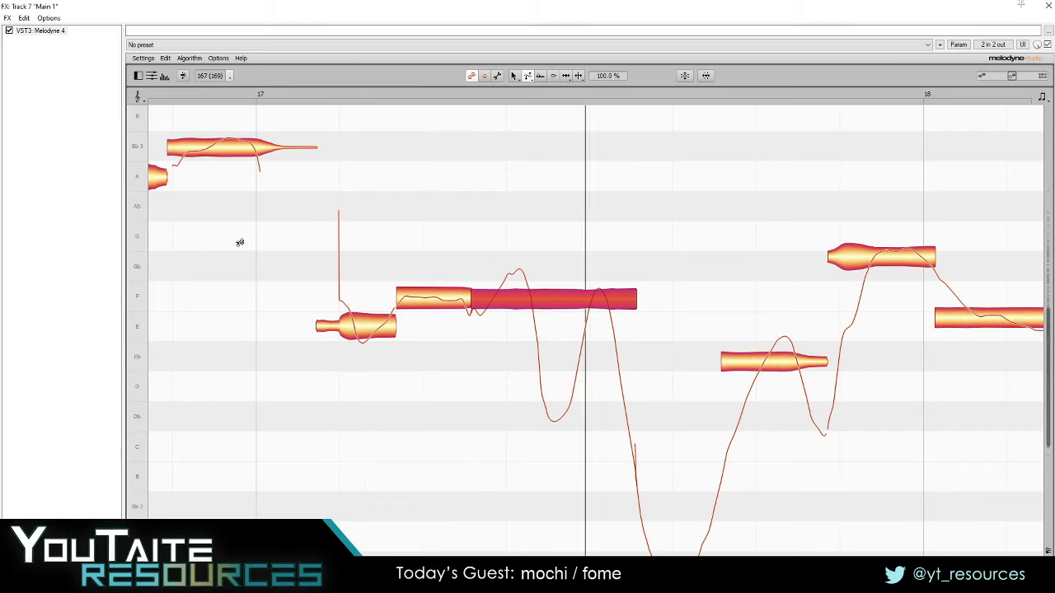
left_click(240, 242)
left_click(550, 293)
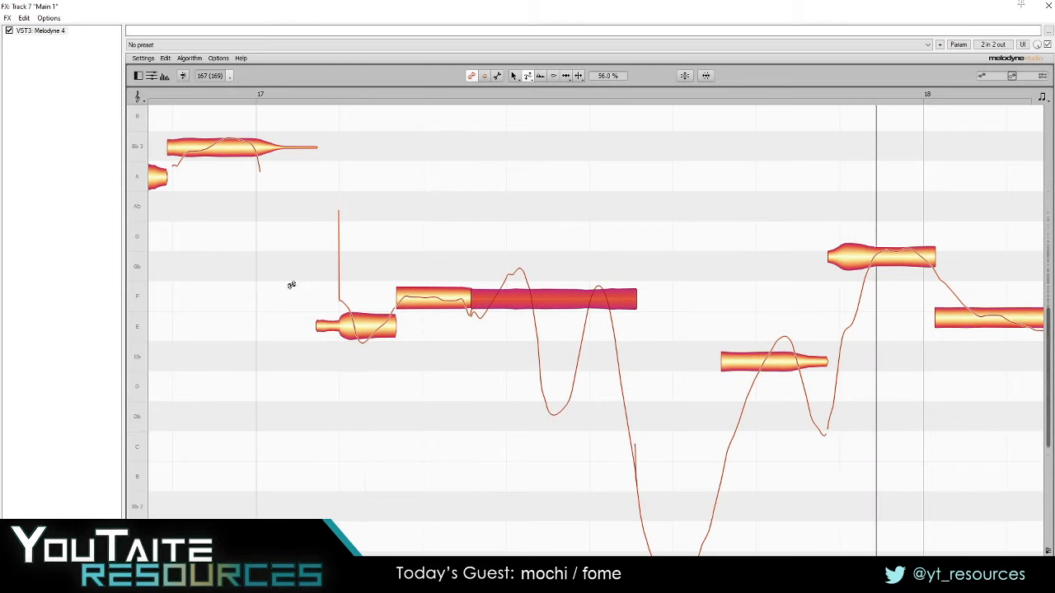
double_click(263, 286)
left_click(262, 286)
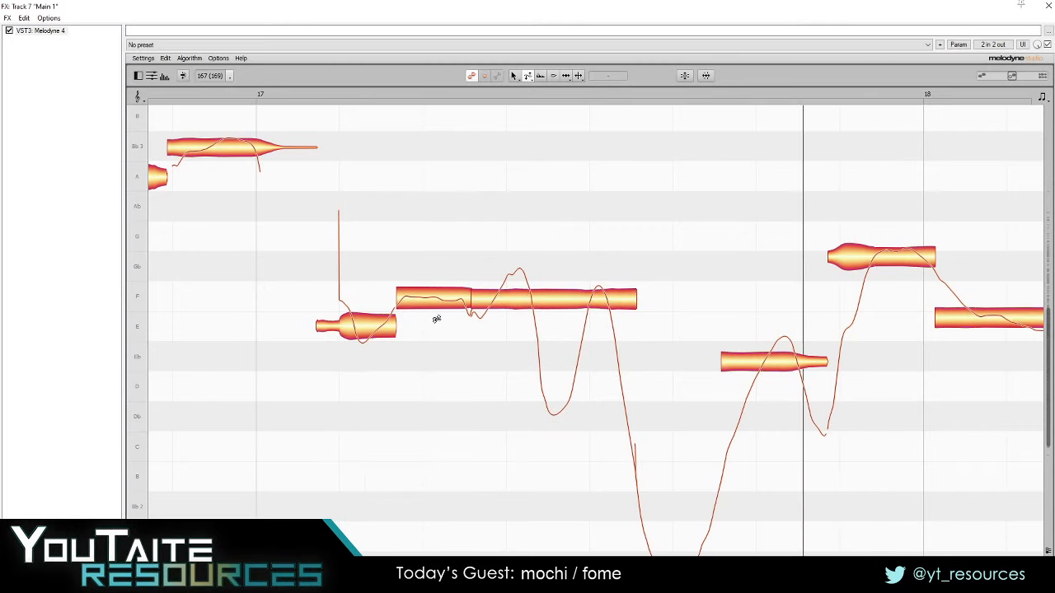
- Smooth the pitch transition from the E3 section after bar 17 into the first F3 section with the Pitch Tool
key("F5")
key("F2")
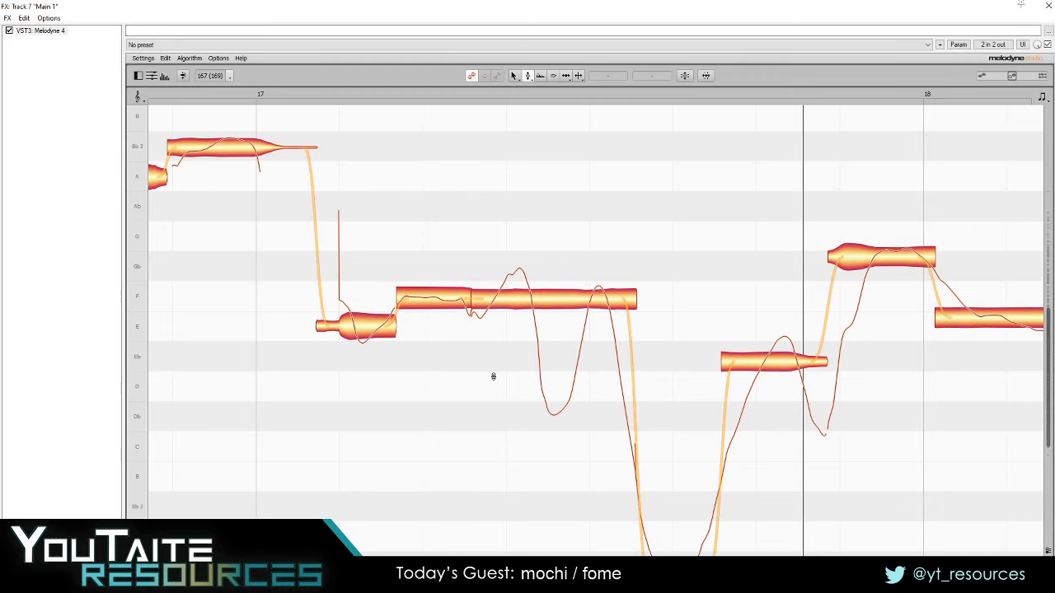
left_click_drag(480, 399, 535, 423)
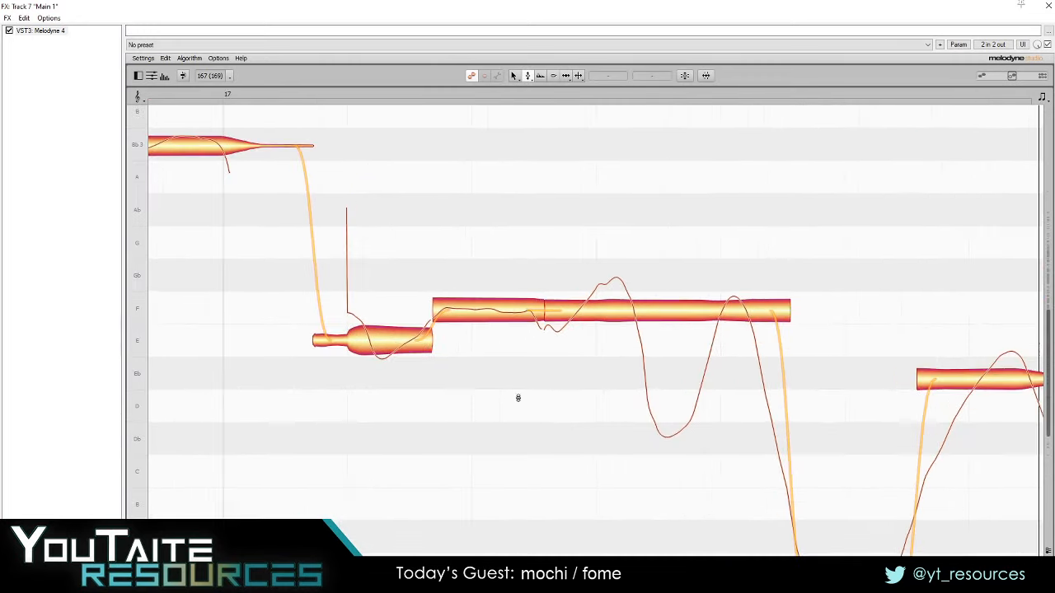
left_click(427, 337)
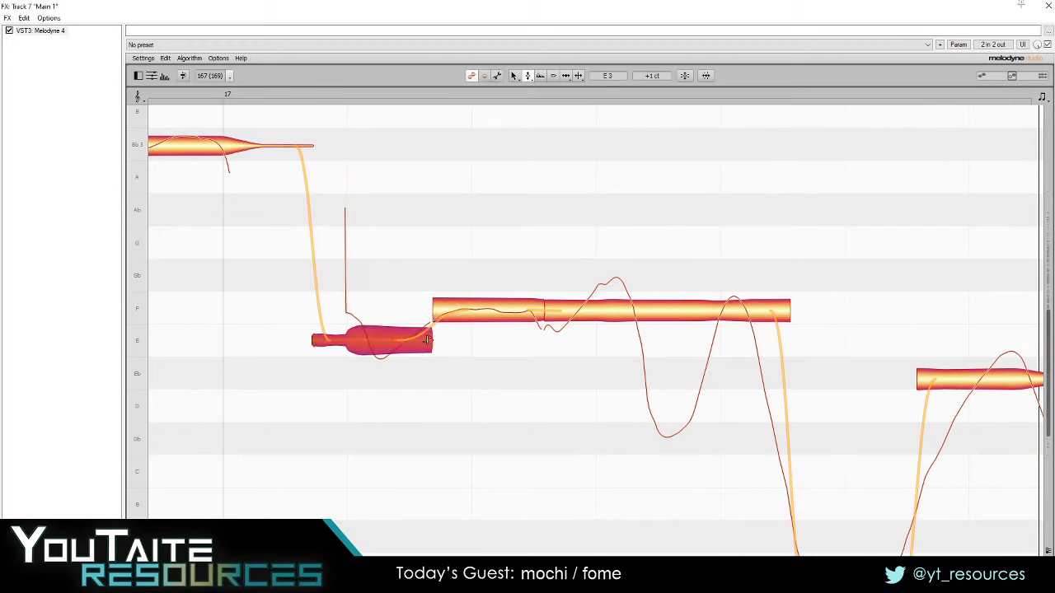
left_click_drag(509, 406, 471, 379)
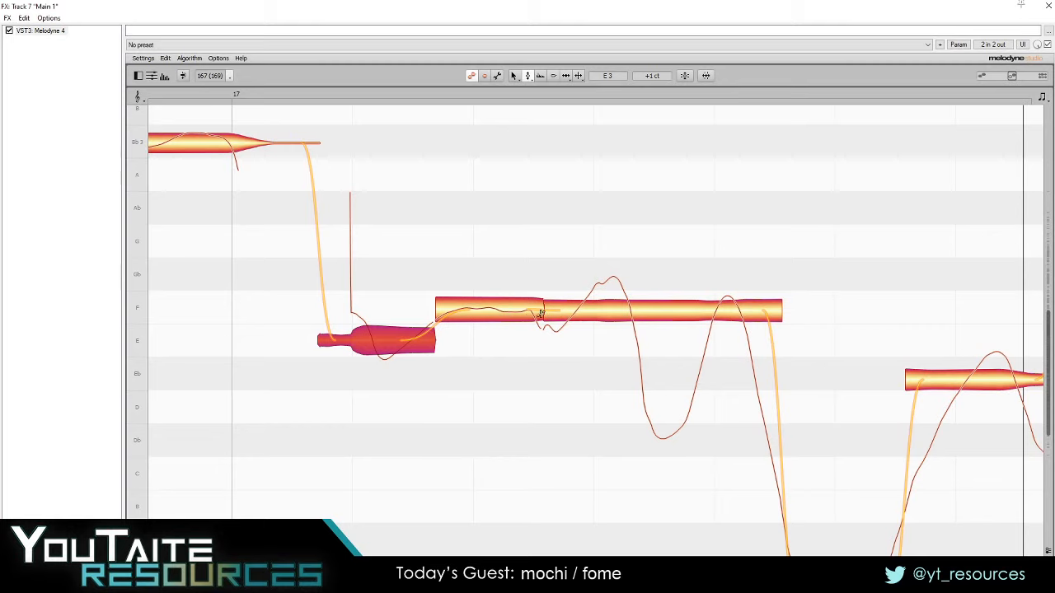
- Smooth the transition between the two F3 sections after bar 17, snap the first one to 0 ct, and play them back
left_click_drag(561, 458, 539, 253)
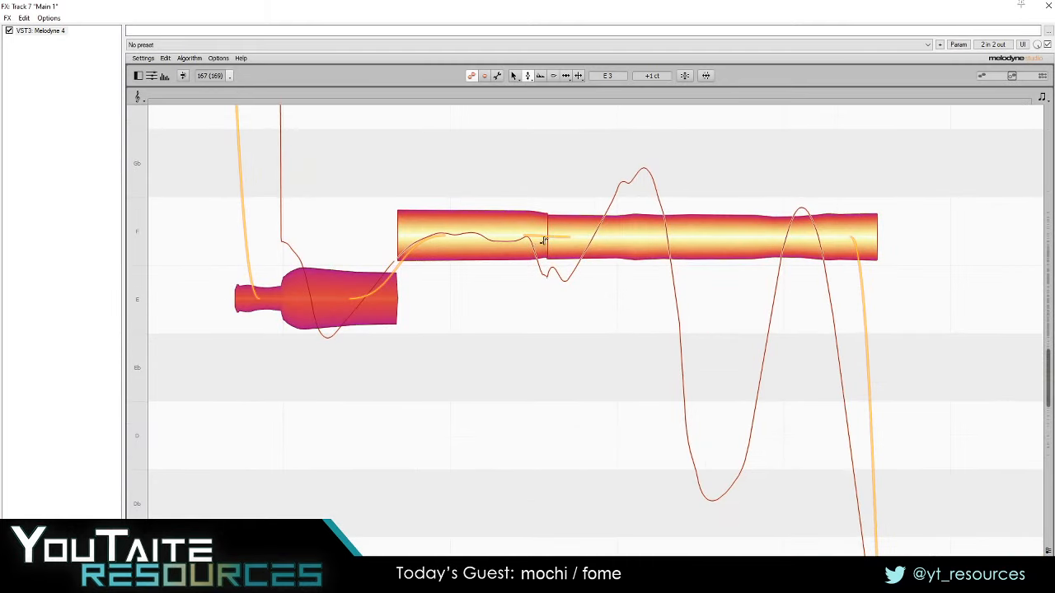
left_click(544, 241)
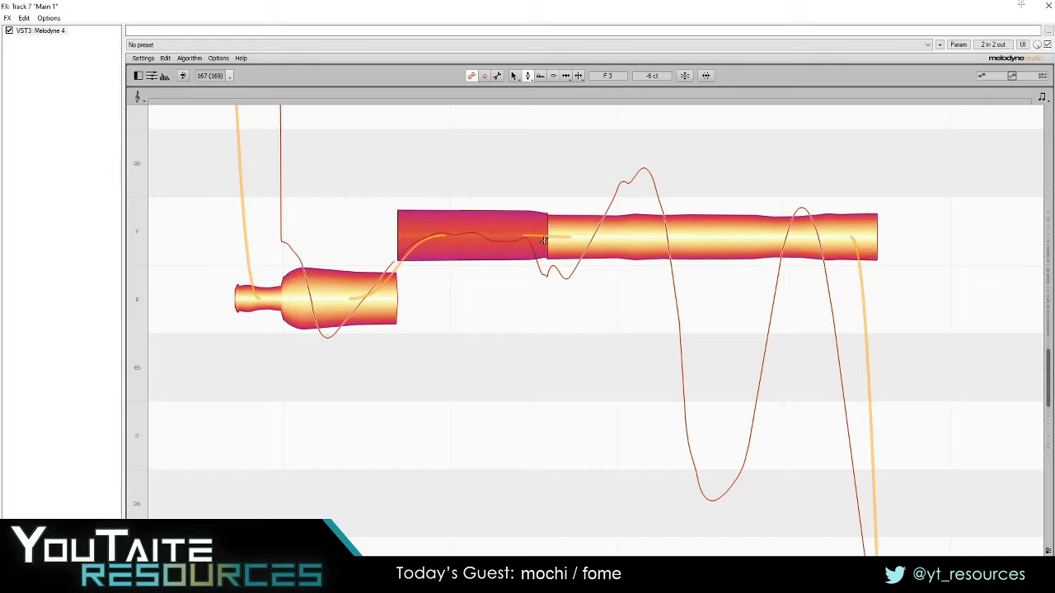
left_click_drag(544, 241, 555, 173)
left_click_drag(517, 377, 519, 412)
double_click(519, 293)
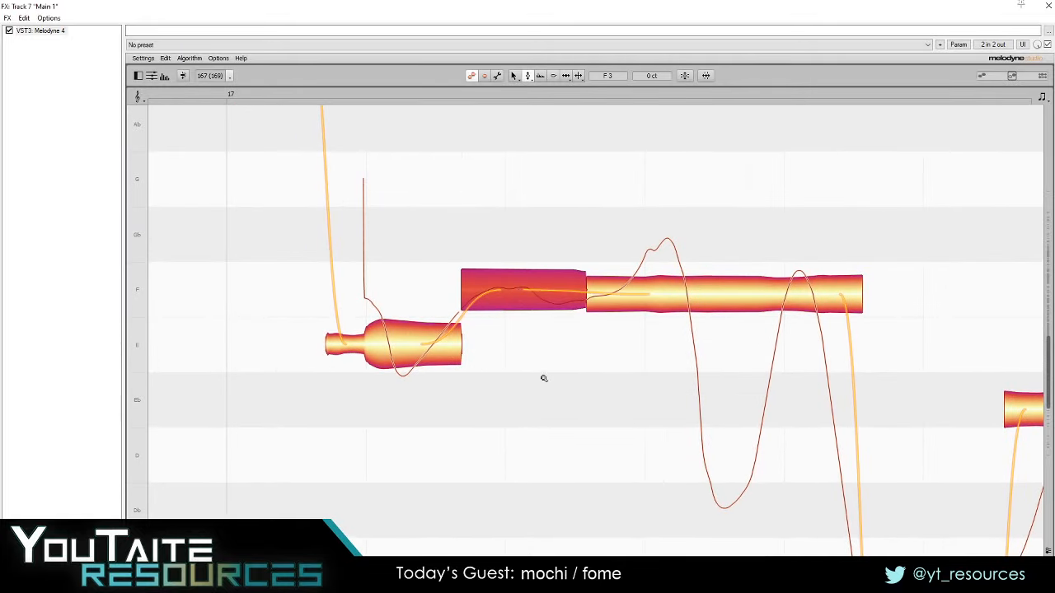
left_click_drag(545, 378, 535, 370)
left_click_drag(424, 402, 452, 392)
double_click(235, 324)
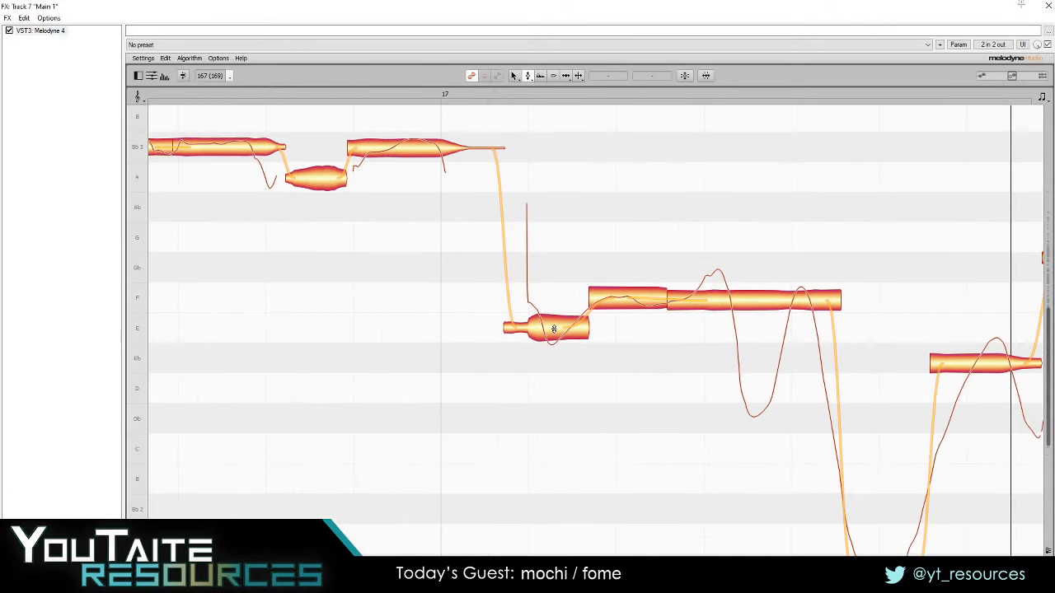
- Lower the E3 section after bar 17 to about midway between E3 and Eb3, and replay the phrase
left_click_drag(554, 329, 488, 348)
left_click(208, 324)
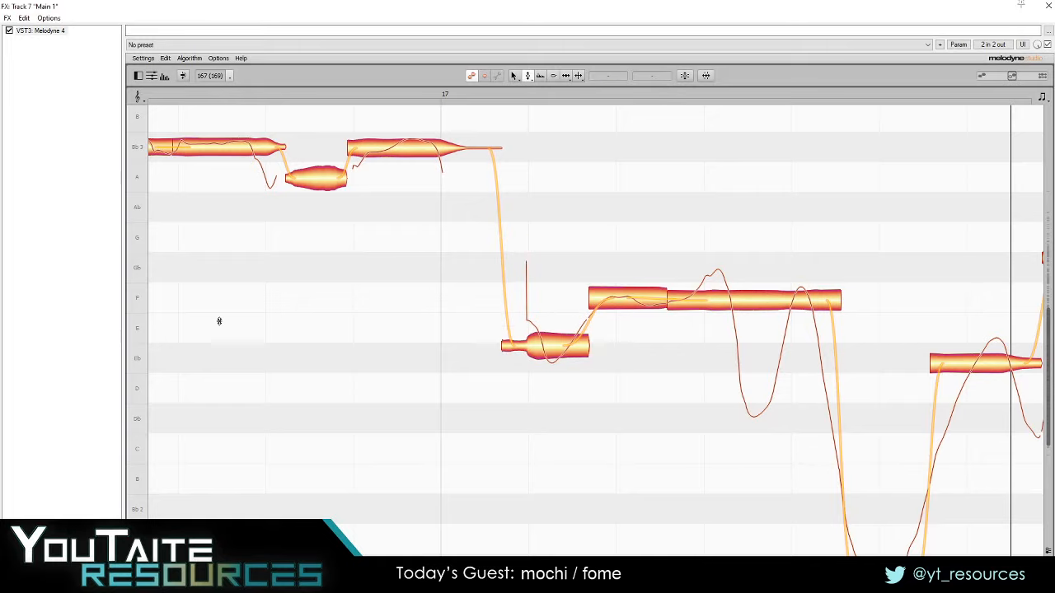
key("space")
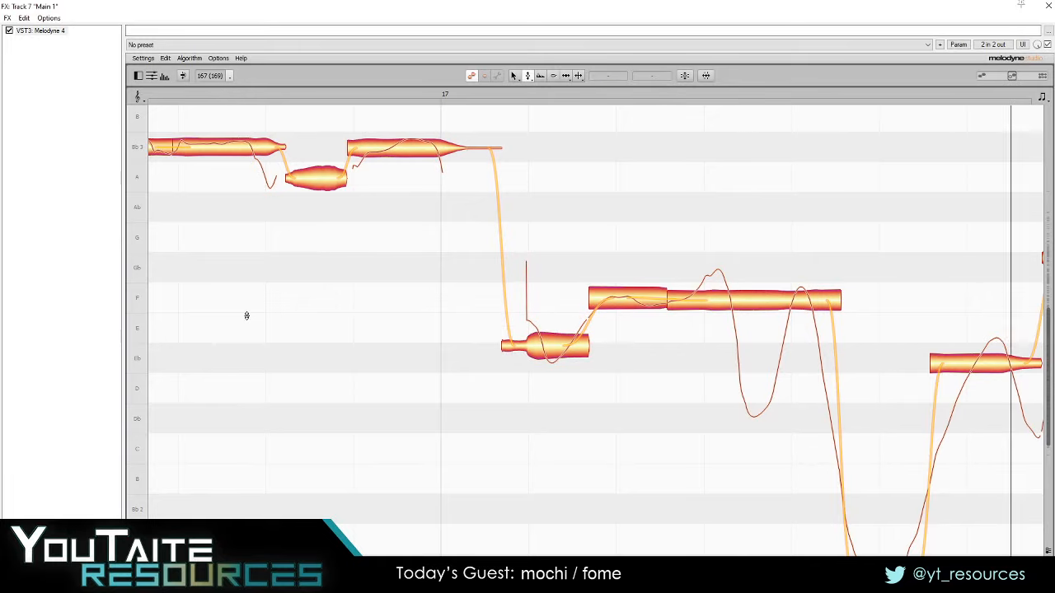
- Raise the last F3 section after bar 17 to +18 ct, and play the phrase back
left_click(492, 305)
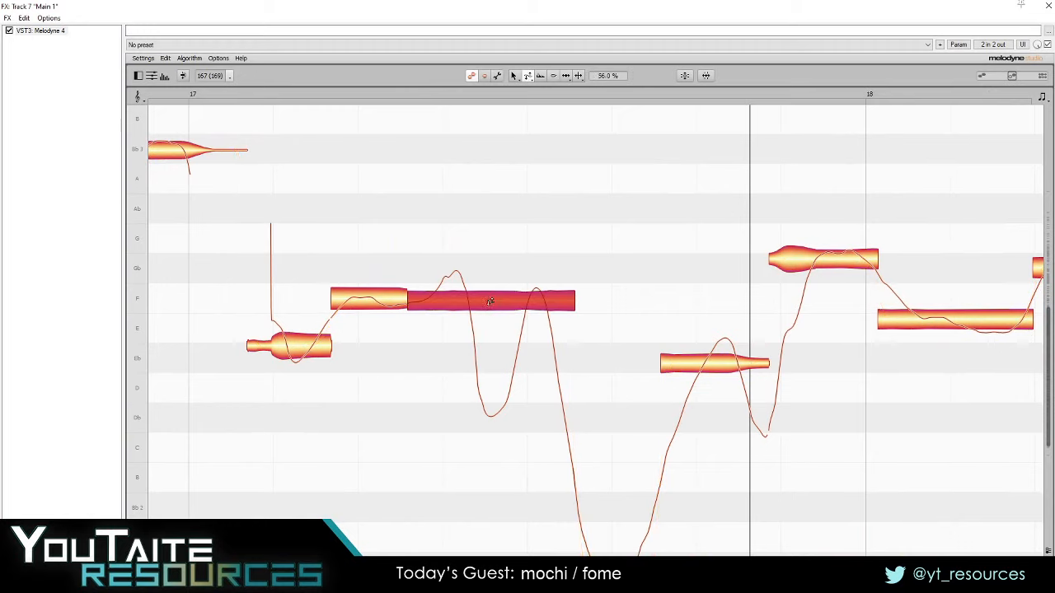
left_click_drag(498, 296, 497, 294)
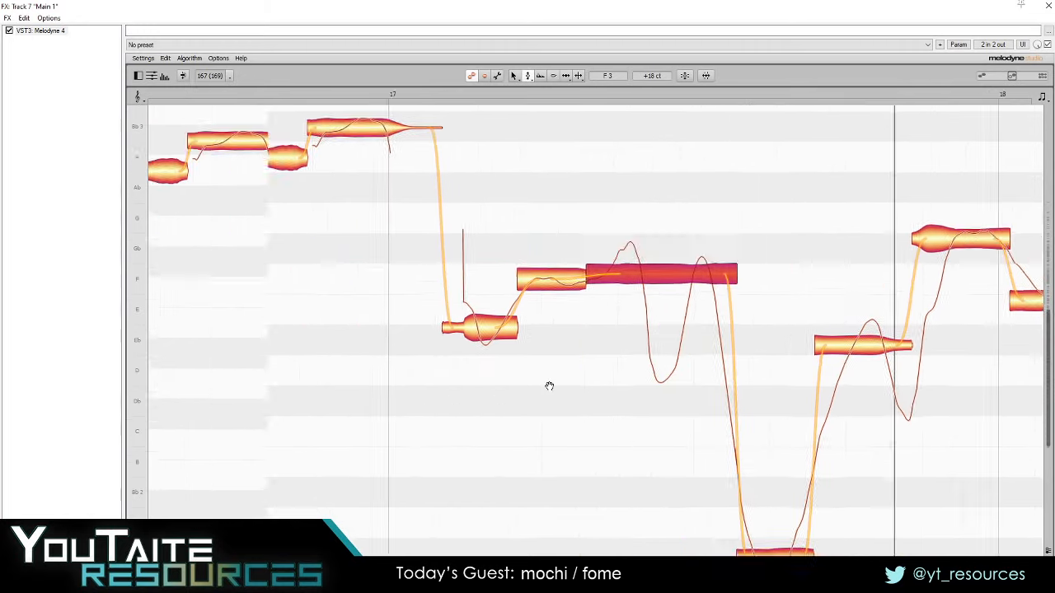
left_click(356, 298)
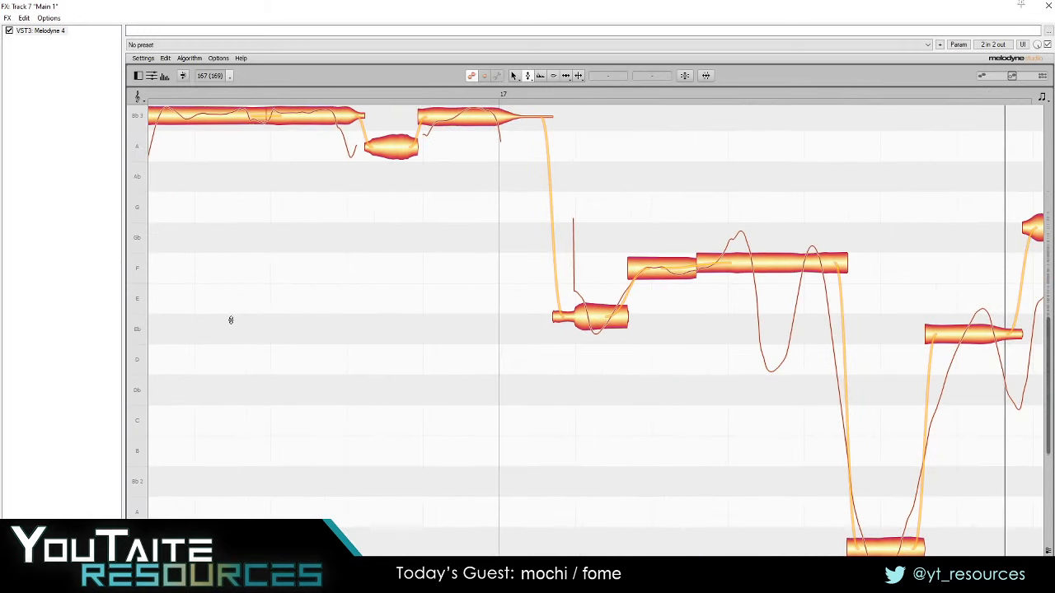
key("space")
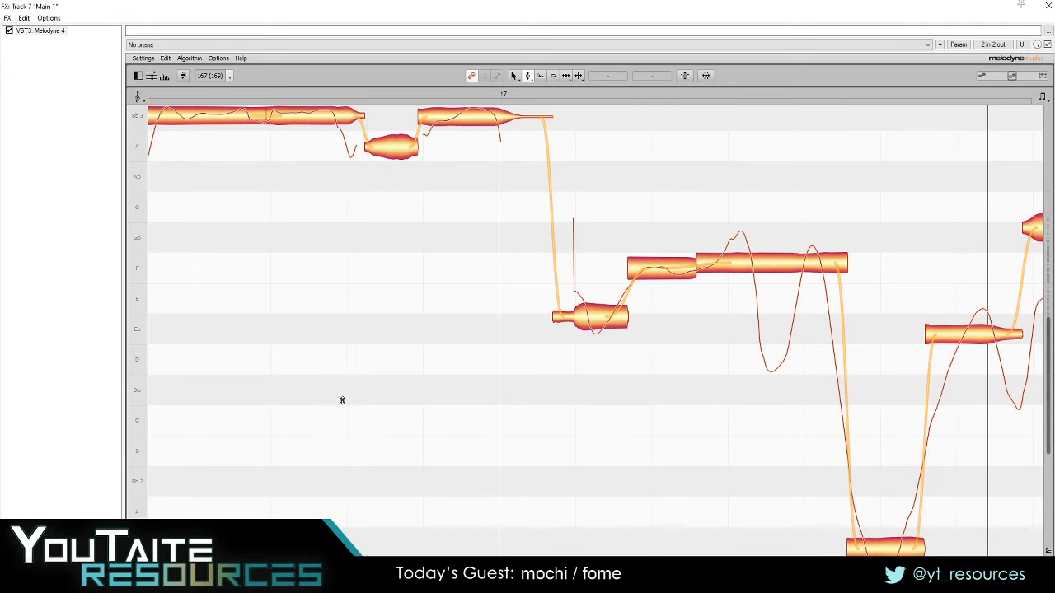
- Play back the wider phrase from before bar 17 into bar 18
scroll(476, 377, "down", 1)
left_click_drag(477, 377, 213, 294)
double_click(205, 295)
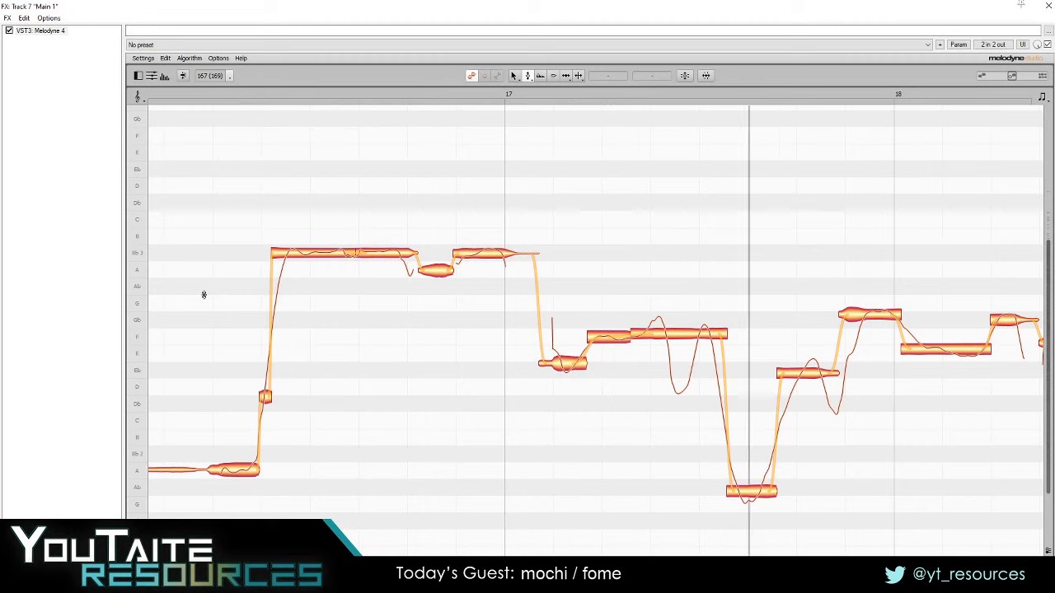
left_click_drag(374, 419, 104, 379)
key("space")
left_click_drag(591, 426, 624, 421)
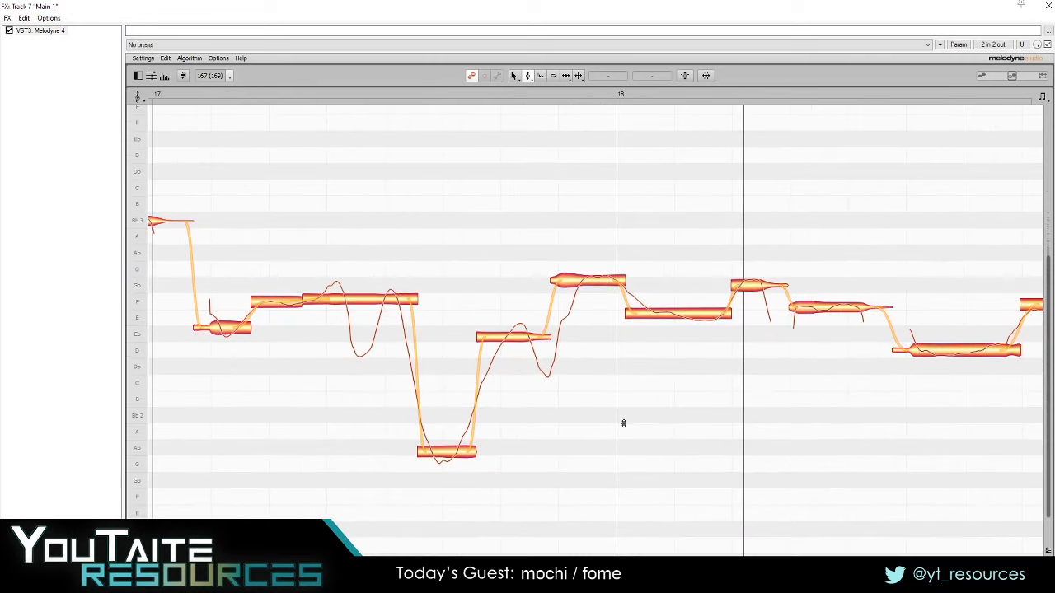
- Move the Melodyne window aside and play the REAPER arrangement from 15.4.50 to hear the vocal in context
left_click_drag(518, 8, 587, 452)
left_click(454, 188)
key("space")
scroll(678, 346, "up", 3)
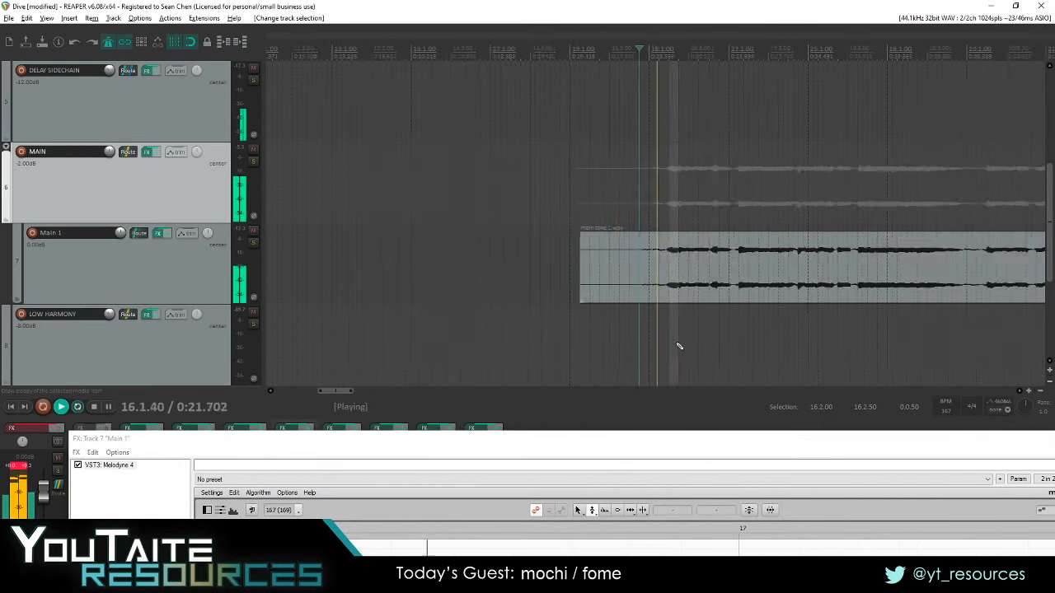
scroll(664, 340, "right", 2)
scroll(665, 341, "right", 2)
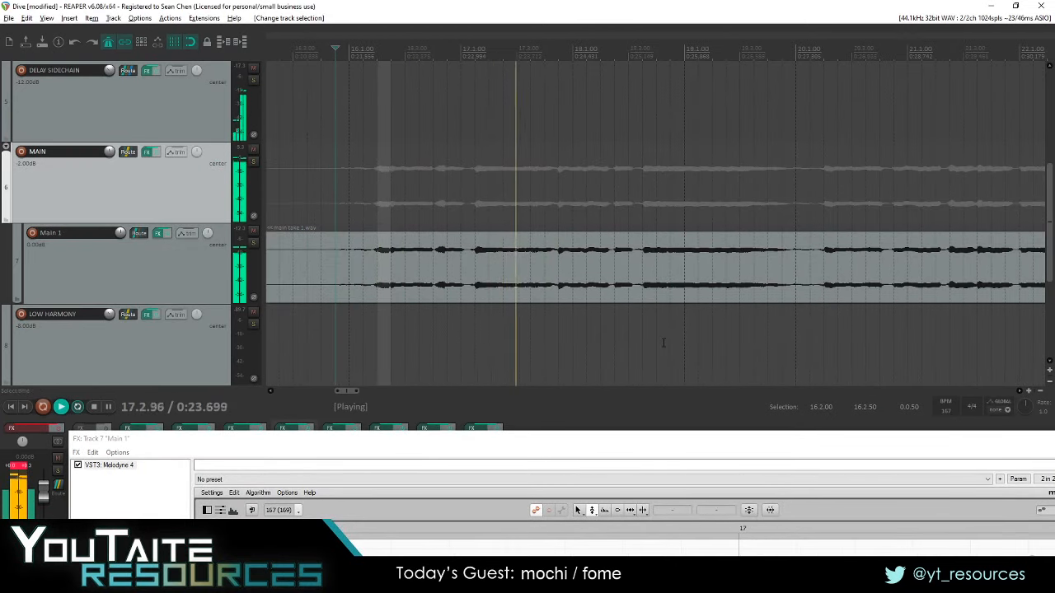
key("space")
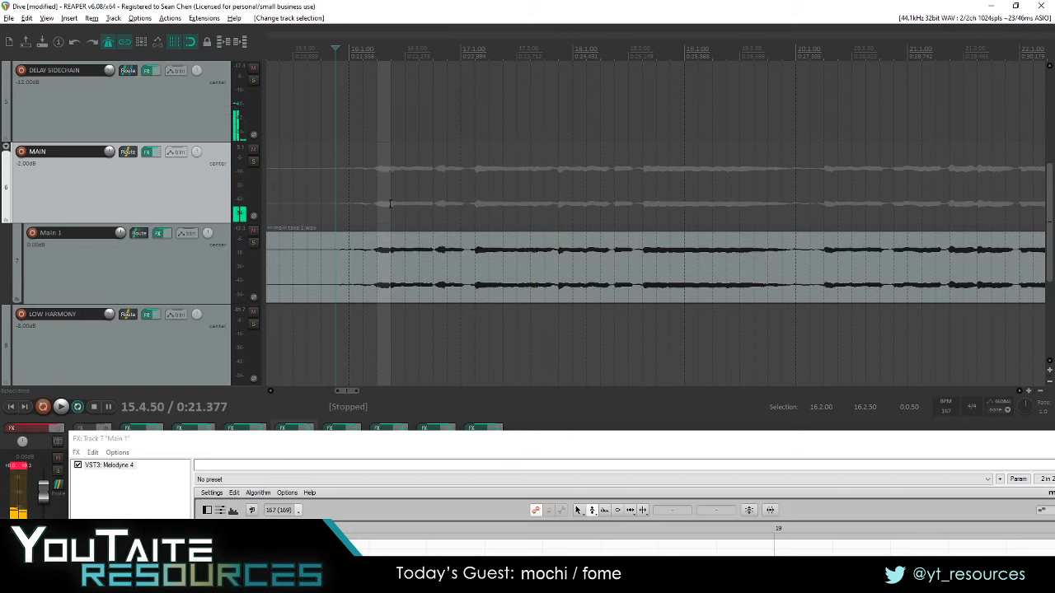
scroll(113, 259, "up", 1)
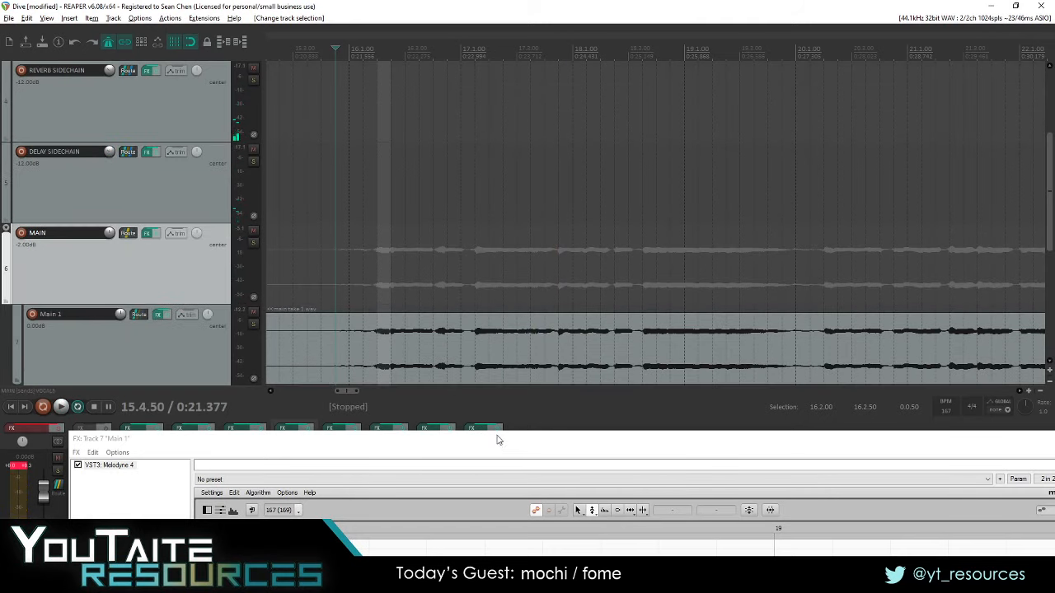
- Bring the Melodyne window back to full size and focus on the notes between bars 17 and 18
left_click(501, 445)
left_click_drag(501, 446, 423, 184)
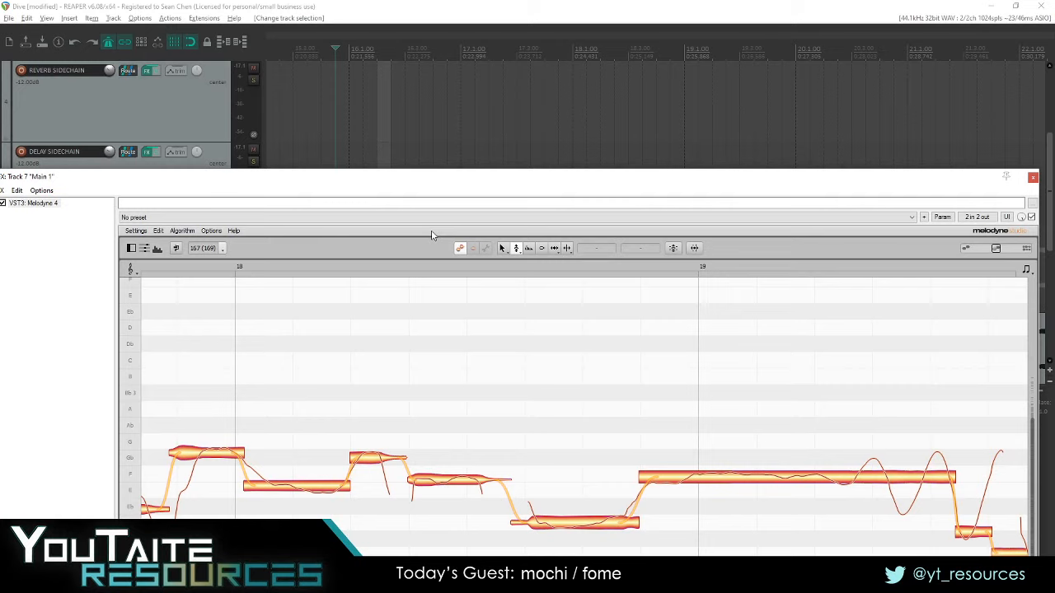
double_click(434, 183)
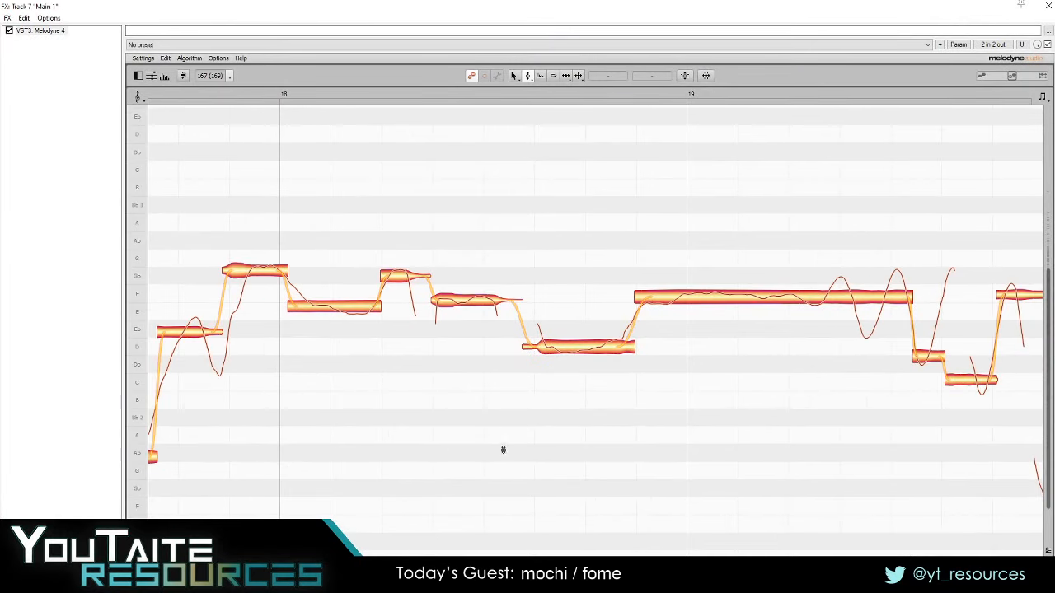
left_click_drag(502, 448, 602, 443)
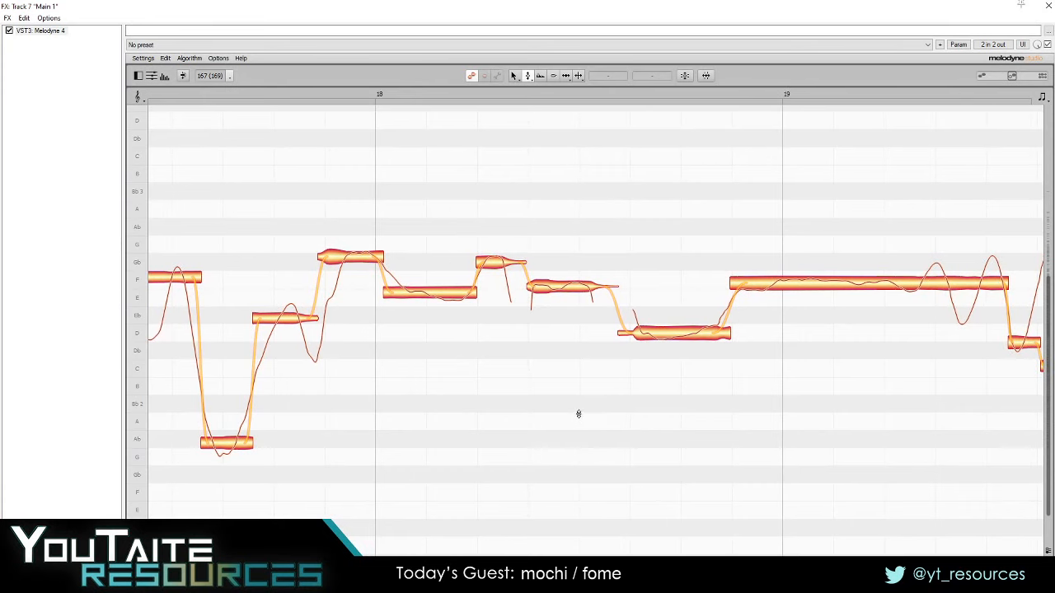
left_click_drag(405, 358, 783, 379)
key("space")
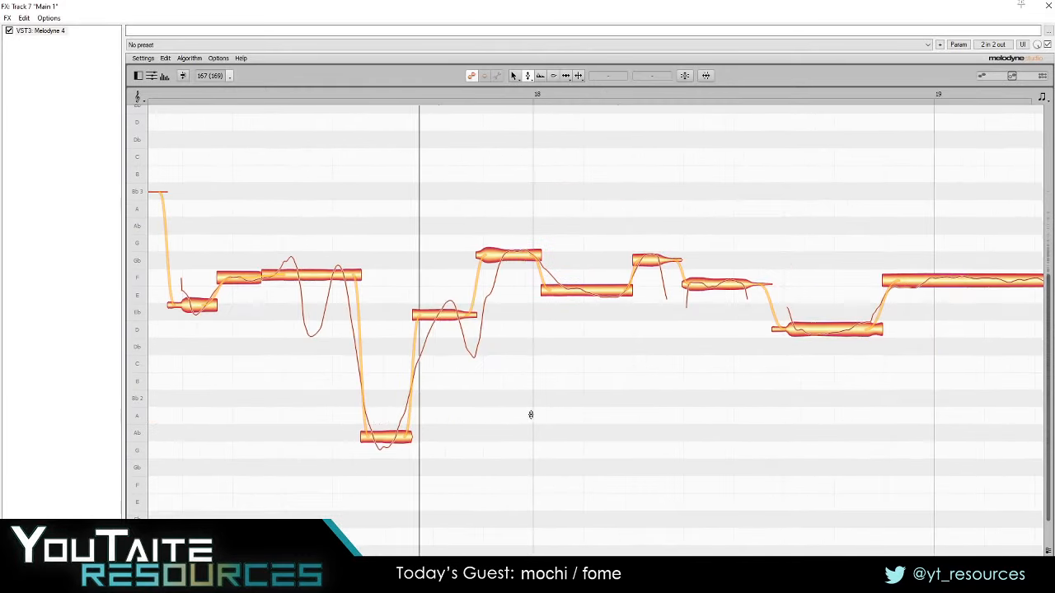
left_click_drag(596, 395, 638, 381)
left_click_drag(634, 433, 612, 505)
- Replay the low Ab2 note before bar 18 and the notes that follow it several times
double_click(307, 286)
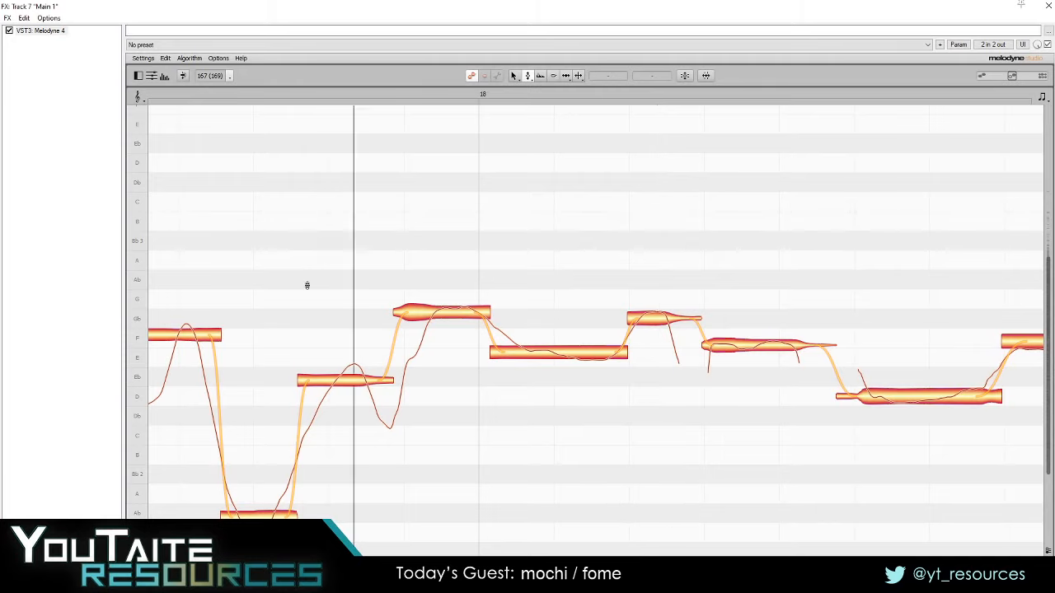
left_click(307, 286)
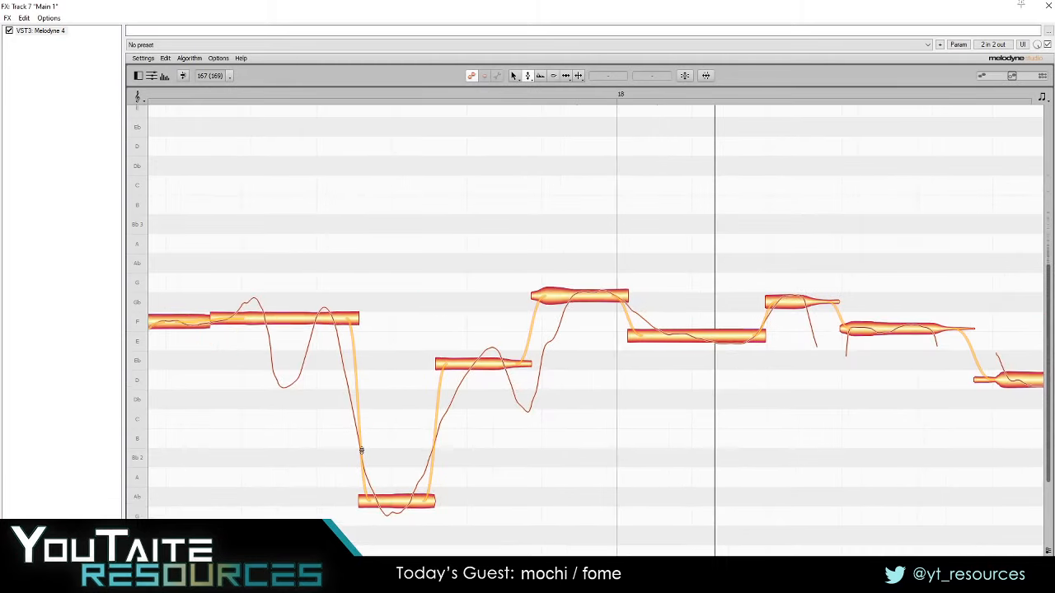
double_click(361, 451)
left_click(361, 451)
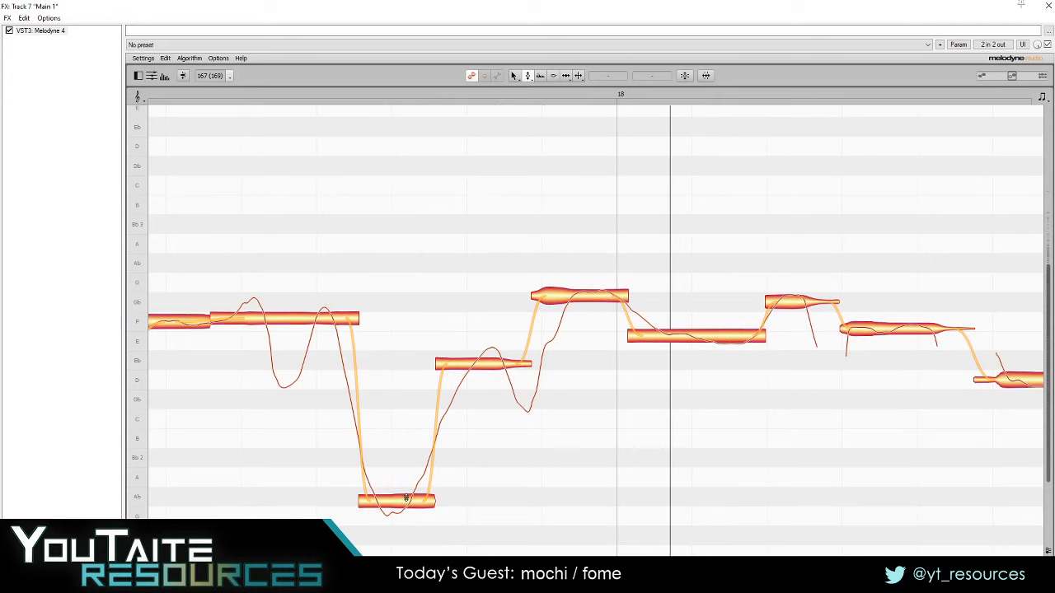
left_click_drag(363, 452, 404, 496)
double_click(386, 486)
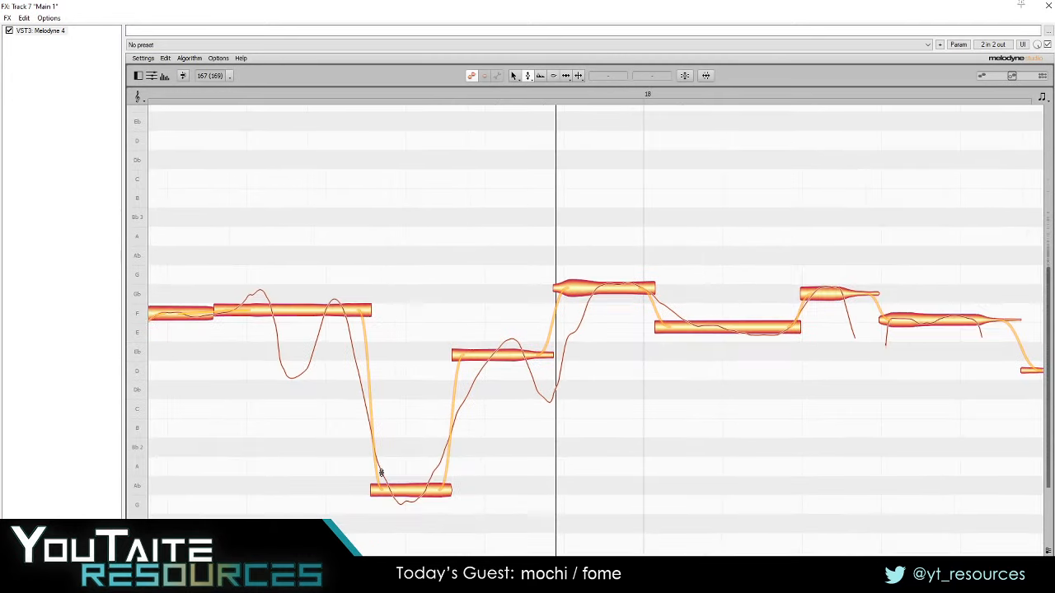
double_click(370, 475)
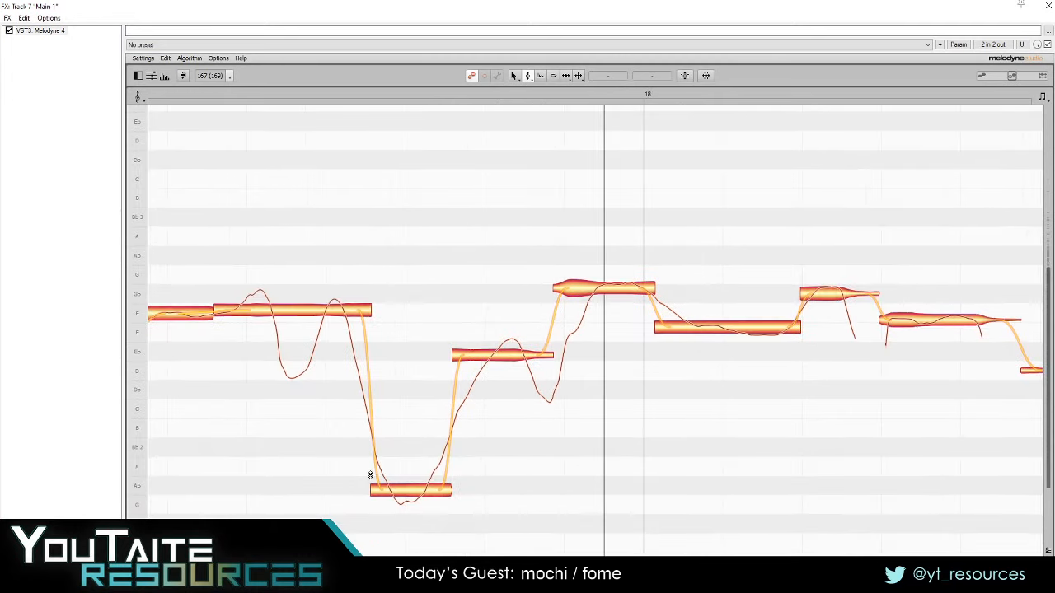
left_click_drag(481, 513, 541, 412)
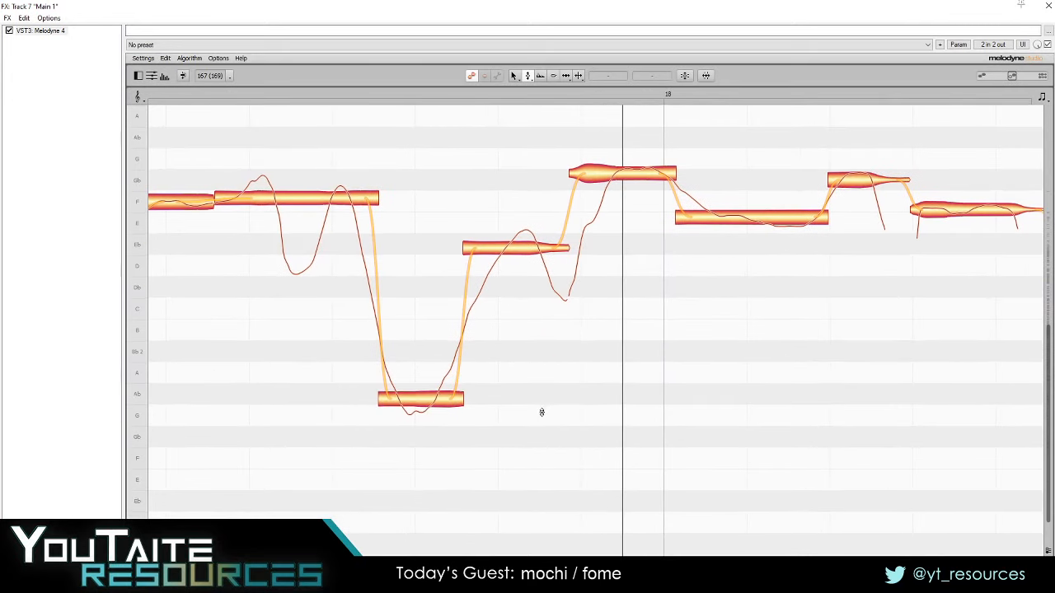
- Split the low Ab2 note before bar 18 near its middle with the Note Separation Tool, and play it back
key("F6")
double_click(410, 398)
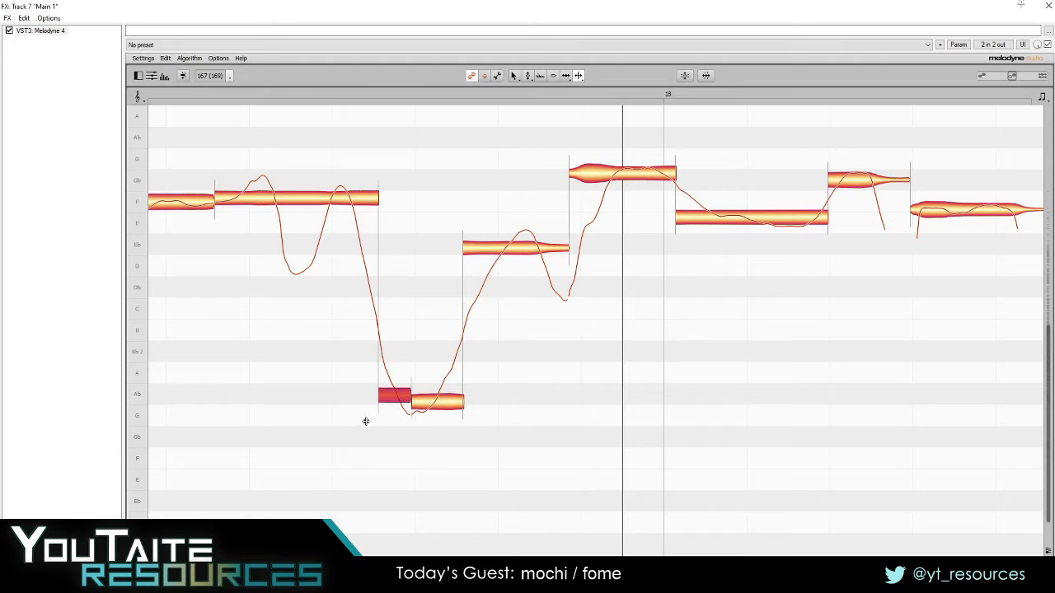
key("space")
key("space")
left_click_drag(516, 431, 528, 426)
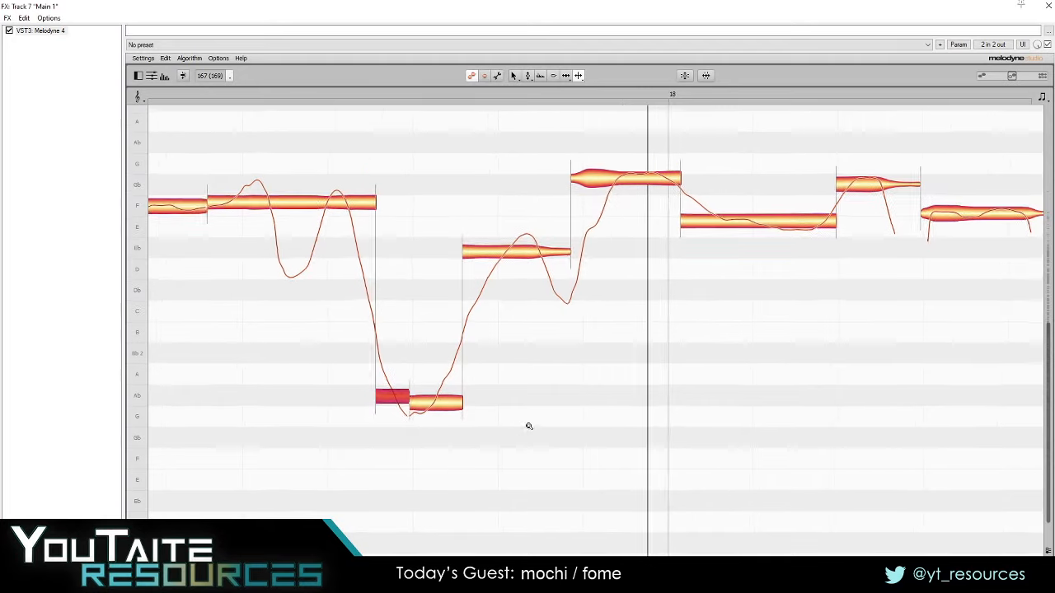
- Move the separation between the two low Ab2 notes before bar 18 slightly later and play the phrase back
key("F5")
left_click_drag(420, 405, 424, 405)
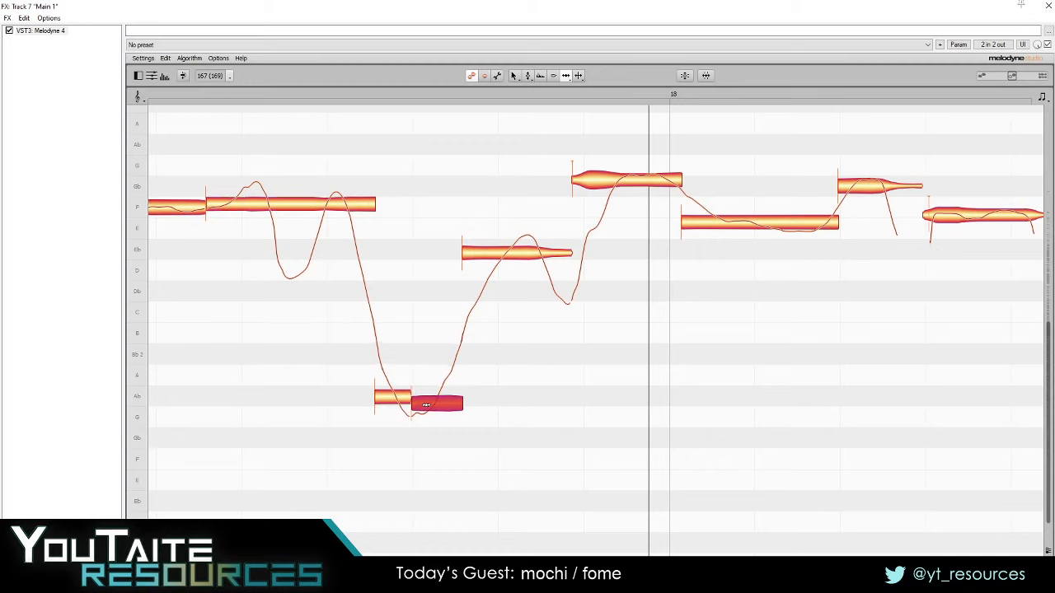
key("F2")
key("space")
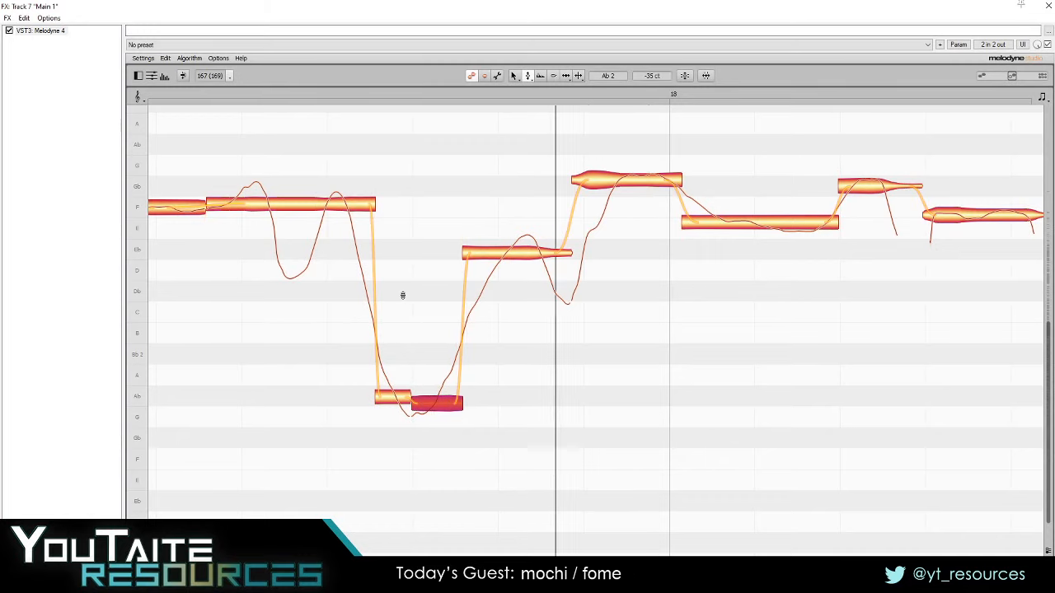
key("space")
- Raise the Eb3 note that follows the two low Ab2 notes to E3 +17 ct and play it back
left_click_drag(537, 294, 523, 393)
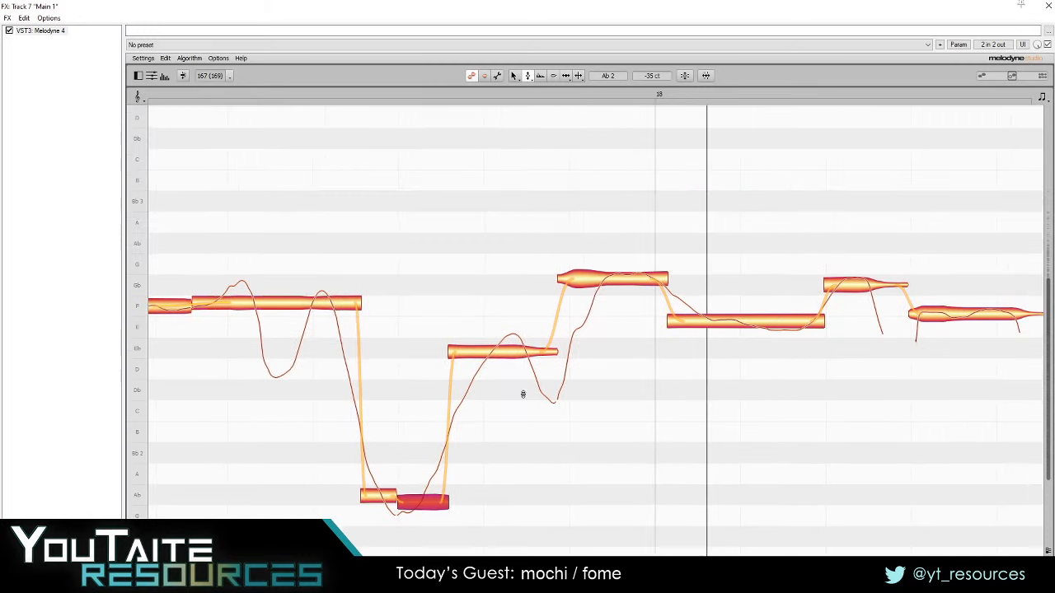
left_click(505, 351)
left_click_drag(504, 351, 504, 323)
key("space")
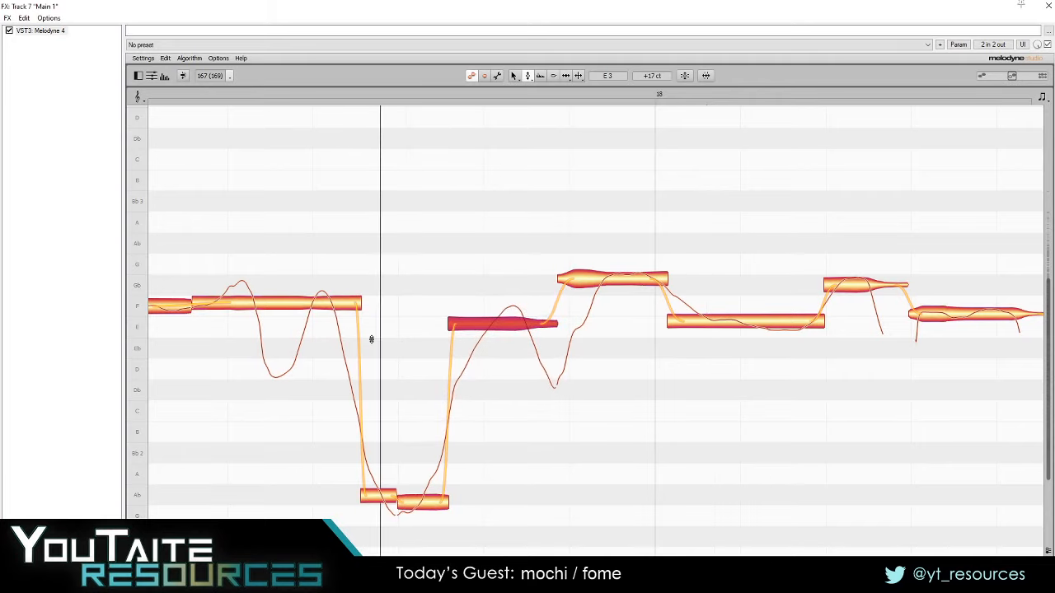
- Try raising the two low Ab2 notes before bar 18 to A2 and play them back
key("space")
mouse_move(491, 470)
left_mouse_down()
mouse_move(457, 467)
mouse_move(494, 452)
left_mouse_up()
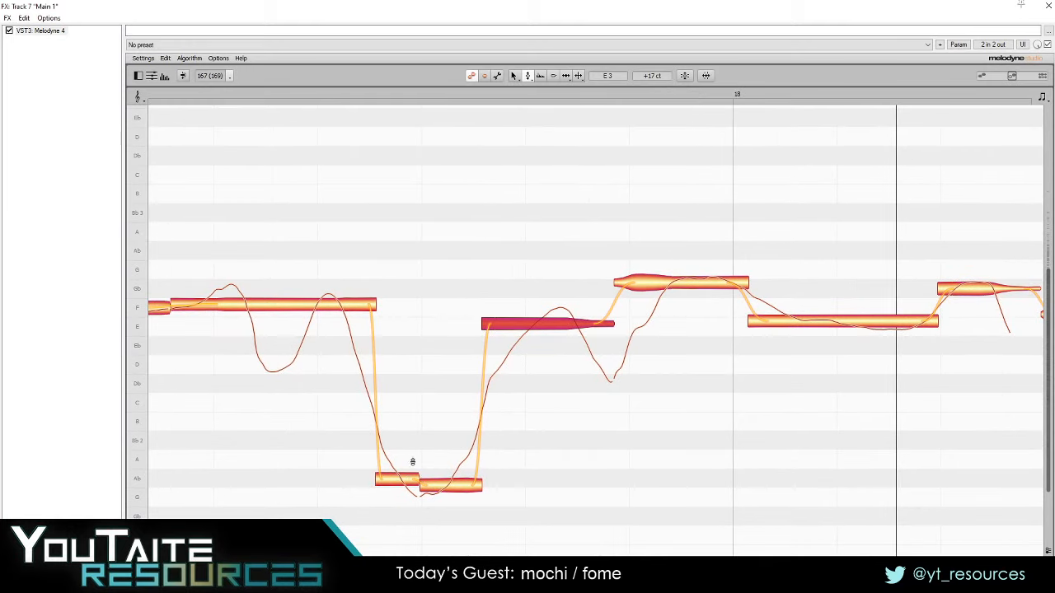
left_click_drag(408, 461, 473, 398)
left_click(536, 470)
key("space")
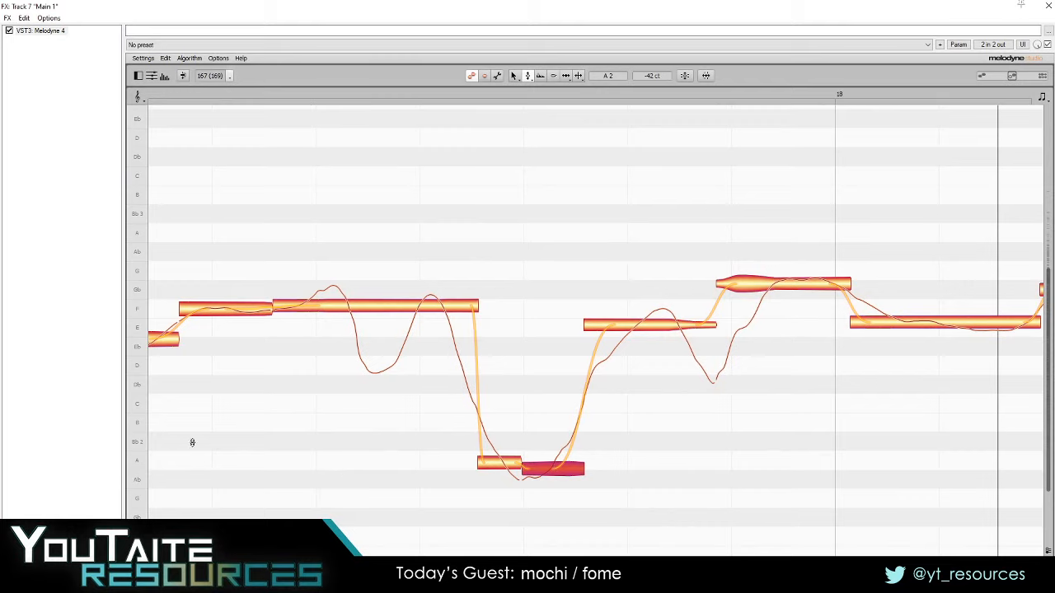
key("Down")
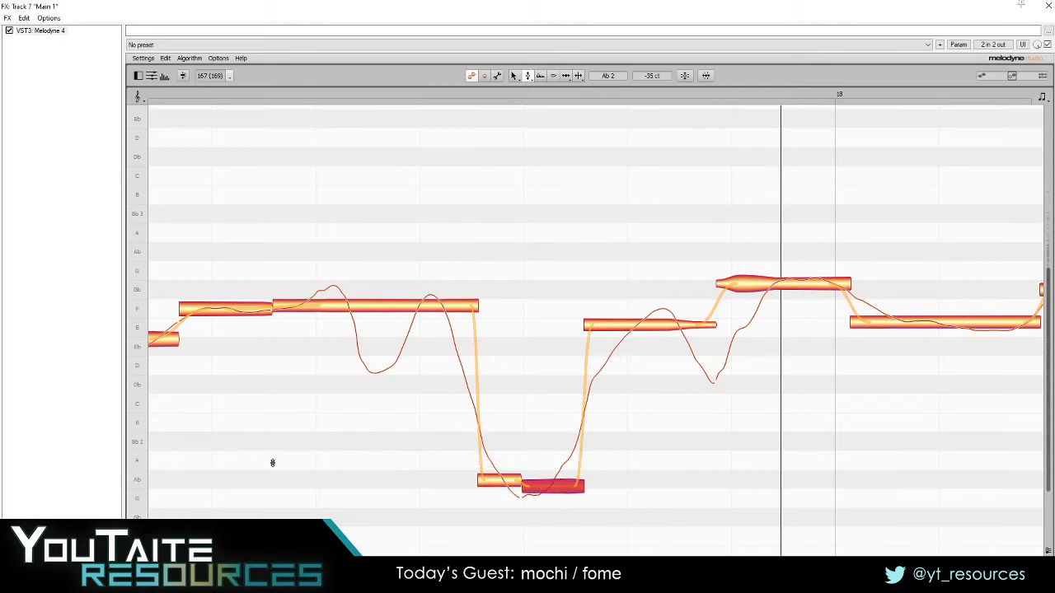
key("space")
key("space")
- Reset the pitch modulation of the long F3 note before the low Ab2 notes to 100% and listen to the phrase
key("F4")
key("F2")
key("F2")
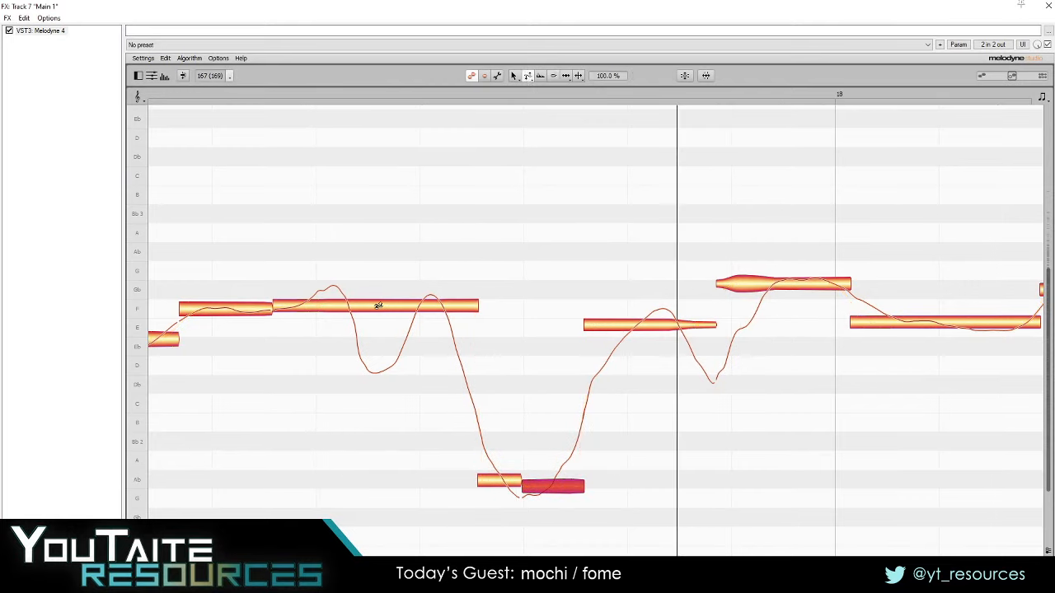
double_click(379, 306)
left_click(206, 254)
key("space")
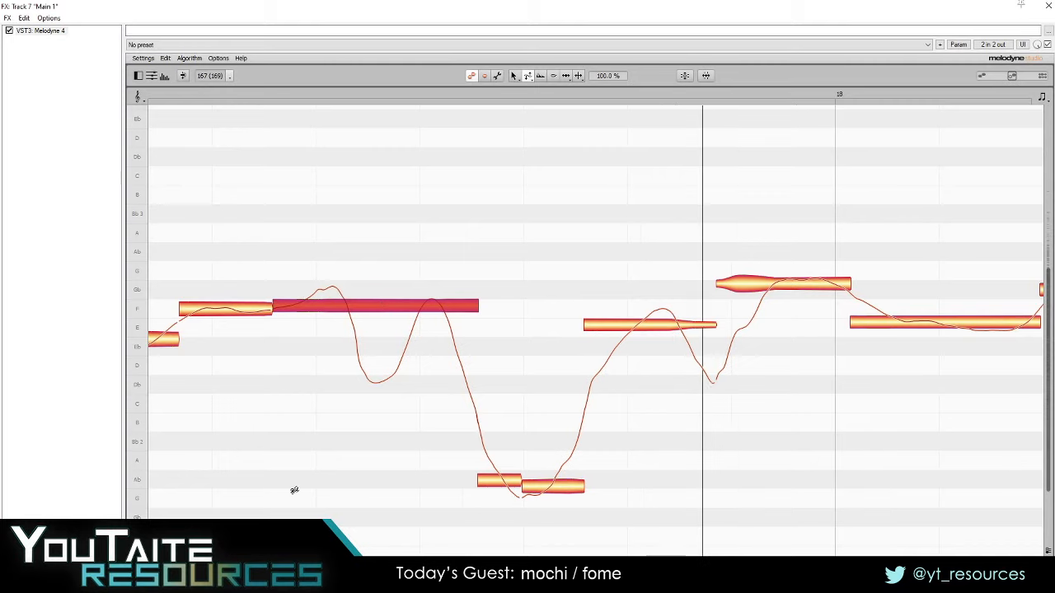
key("space")
left_click_drag(369, 506, 193, 490)
double_click(202, 401)
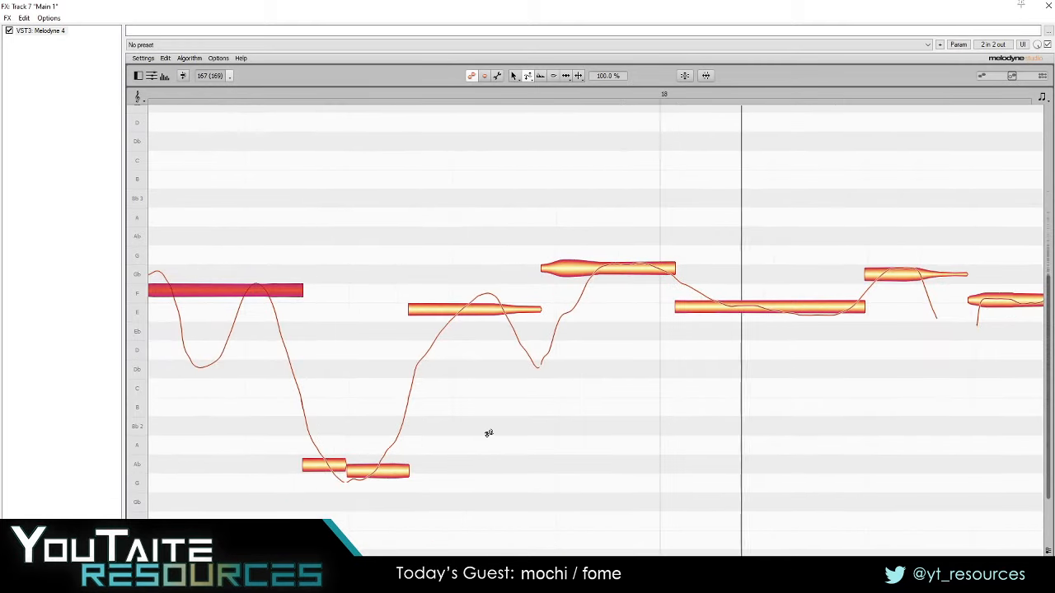
key("space")
- Start the note just before bar 18 slightly later and raise it to G3
left_click_drag(488, 431, 626, 408)
left_click(440, 301)
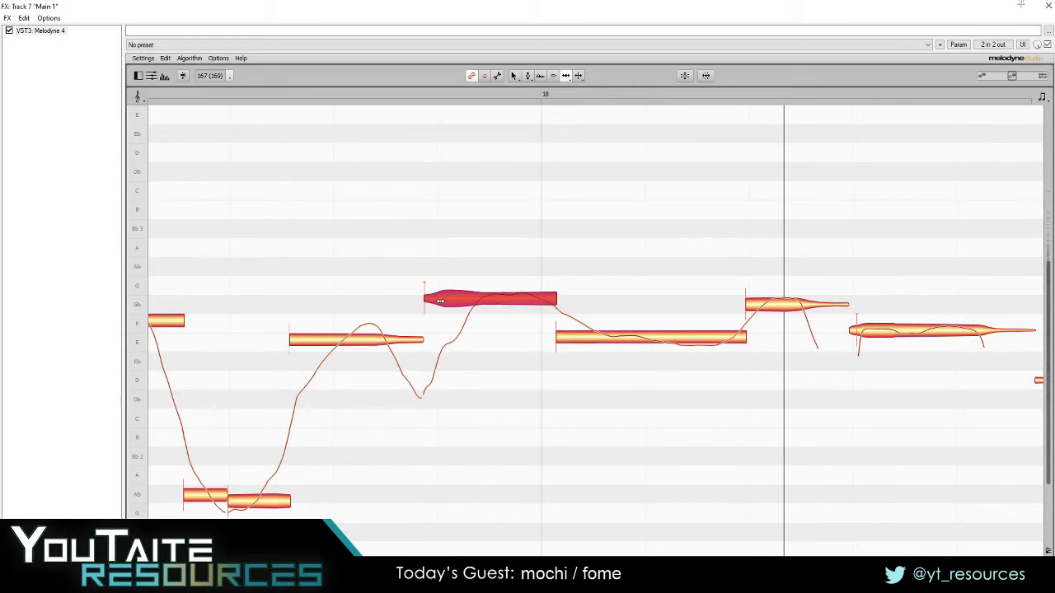
left_click_drag(440, 301, 506, 289)
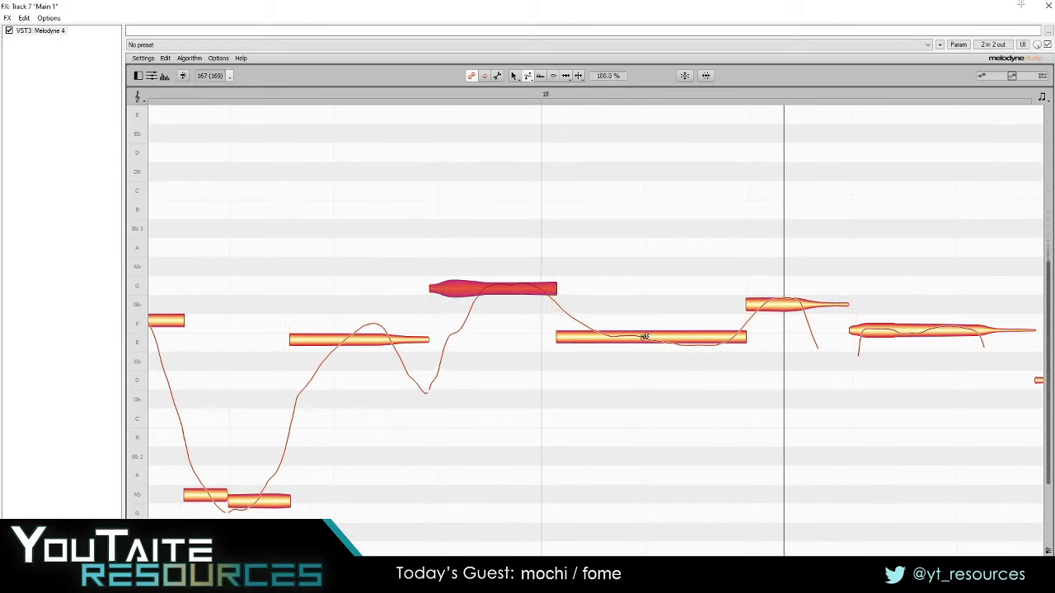
- Set the pitch modulation of the long note just after bar 18 to -338% and raise the note to F3 +7 ct
left_click_drag(644, 336, 647, 504)
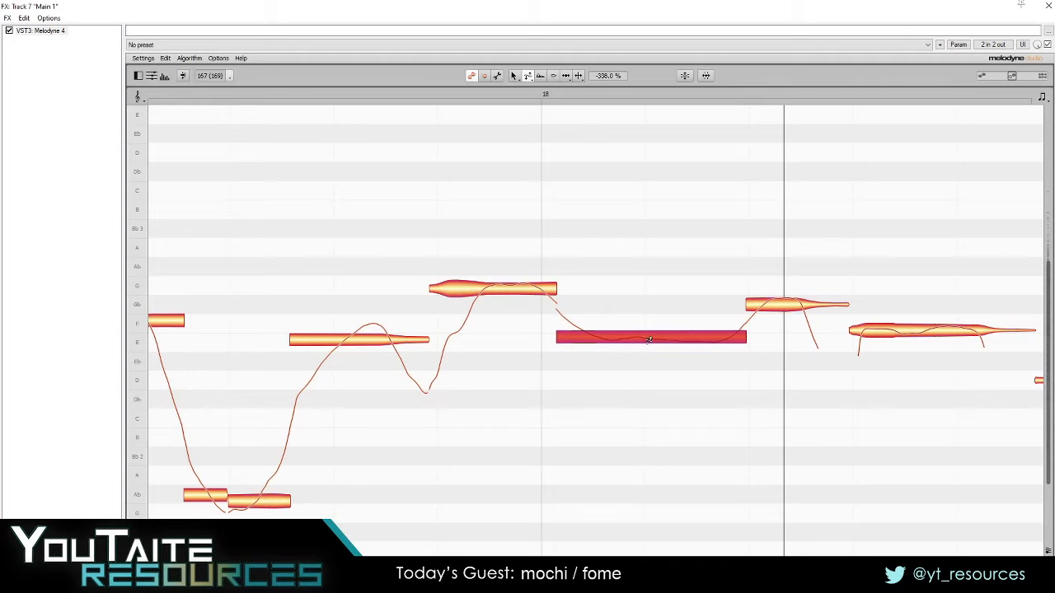
key("F2")
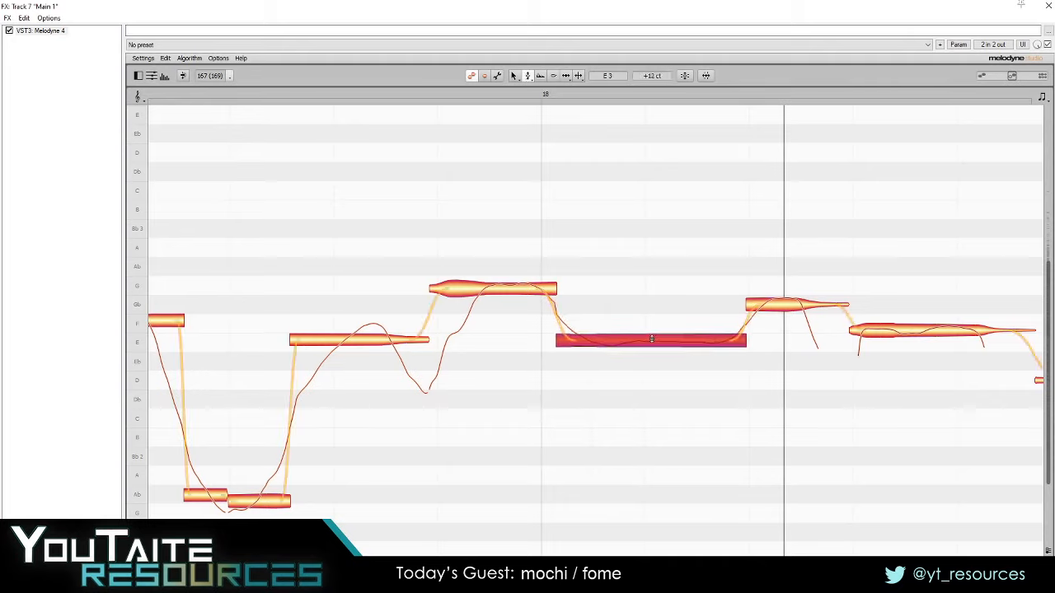
left_click_drag(651, 338, 651, 322)
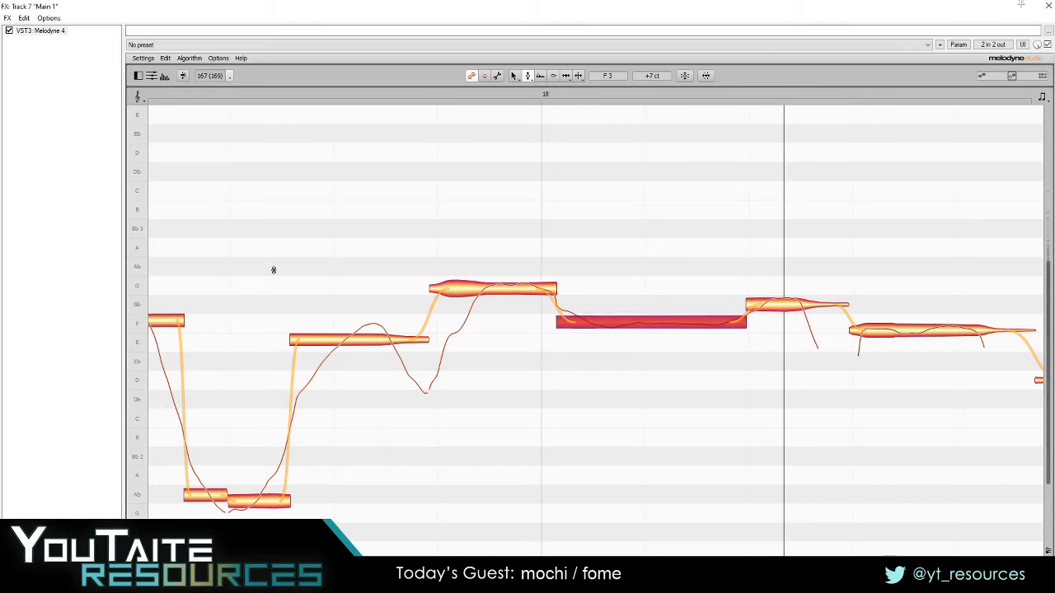
- Fine-tune the note just before bar 18 to G3 -7 ct, smooth its pitch transition into the F3 note, and play it back
left_click(495, 286)
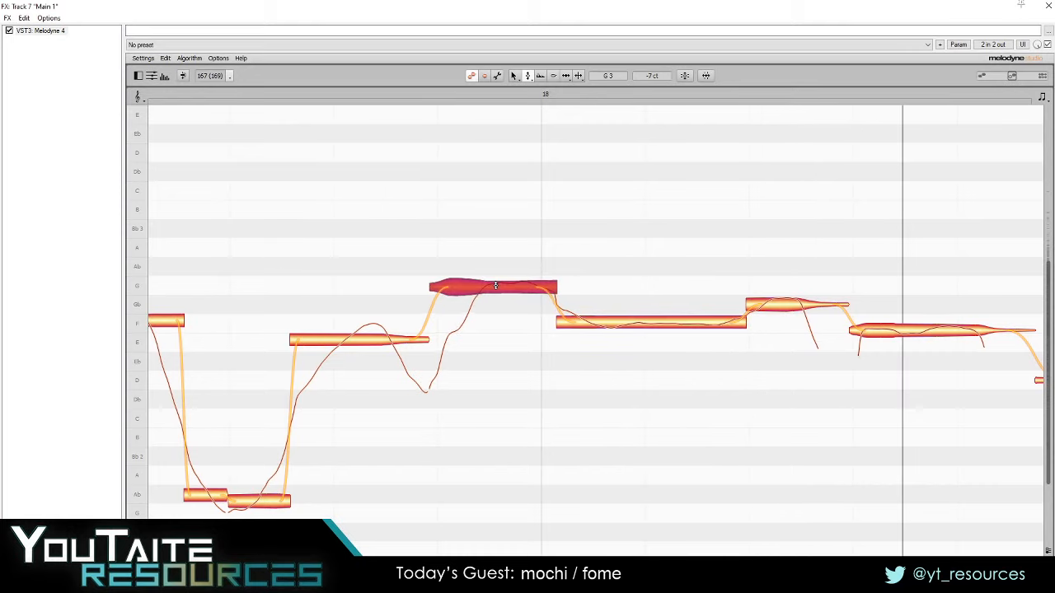
left_click_drag(551, 287, 557, 254)
left_click_drag(565, 425, 495, 388)
double_click(207, 215)
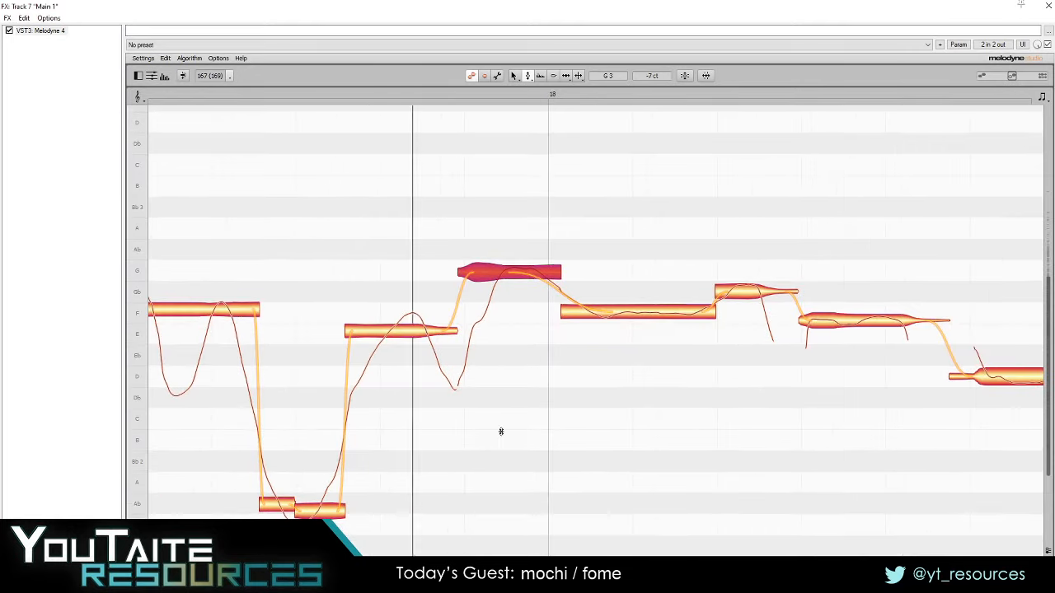
key("space")
- Move the boundary between the G3 note and the F3 note at bar 18 slightly later and play it back
key("F5")
left_click_drag(562, 314, 565, 314)
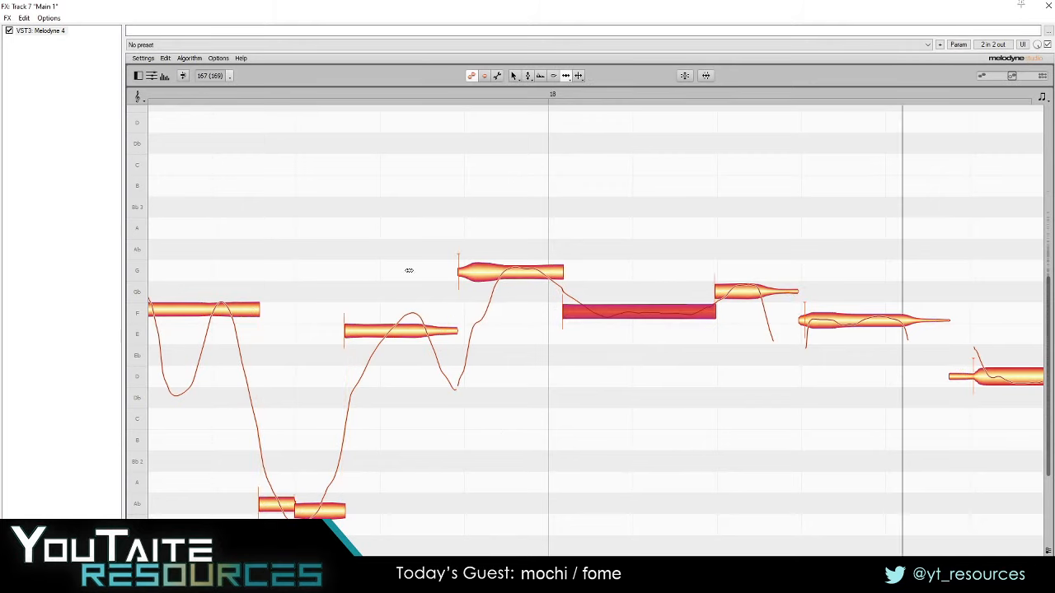
double_click(202, 221)
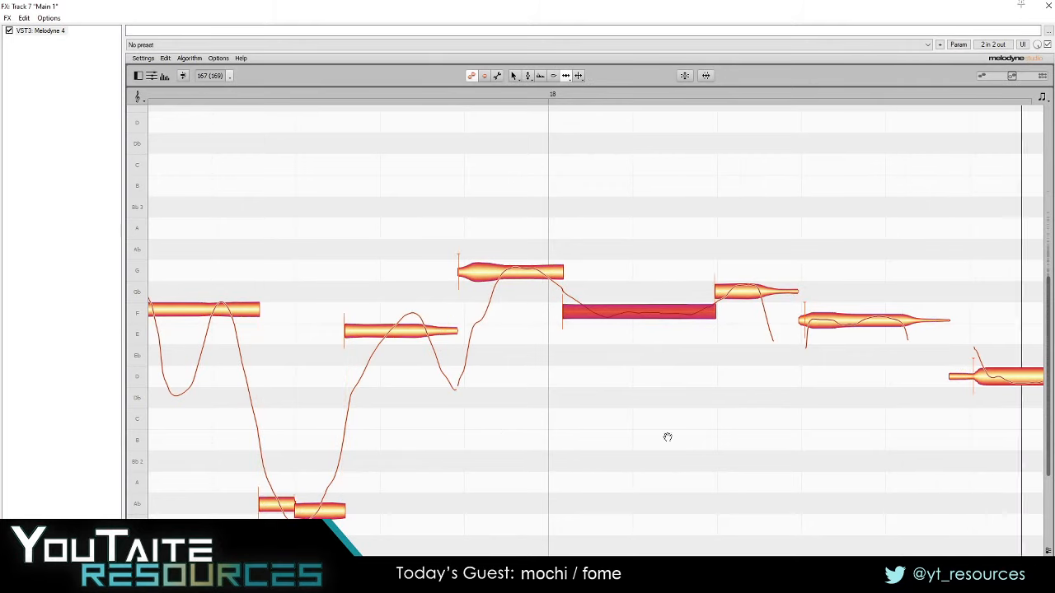
key("space")
- Raise the note before the long D3 note to F3 -15 ct and shift the boundary between them slightly earlier
left_click(582, 318)
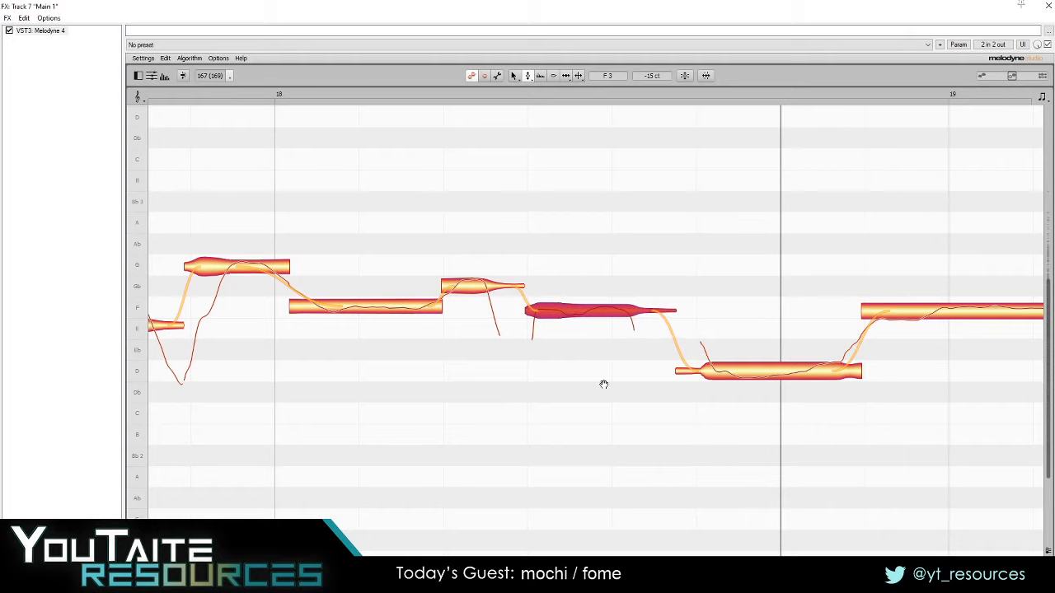
left_click_drag(605, 385, 408, 372)
key("F5")
left_click_drag(483, 359, 479, 359)
- Fine-tune the pitch of the long D3 note before bar 19 to D3 +11 ct
key("F2")
key("F2")
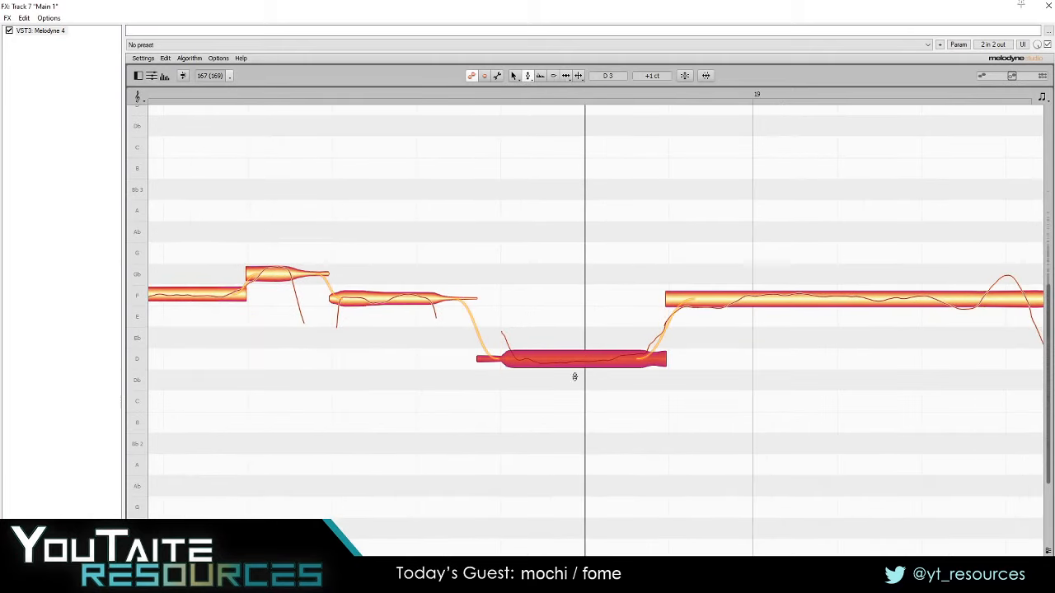
left_click_drag(576, 360, 575, 357)
- Start the long F3 note at bar 19 slightly later and split it just before the bar line
left_click_drag(759, 403, 423, 447)
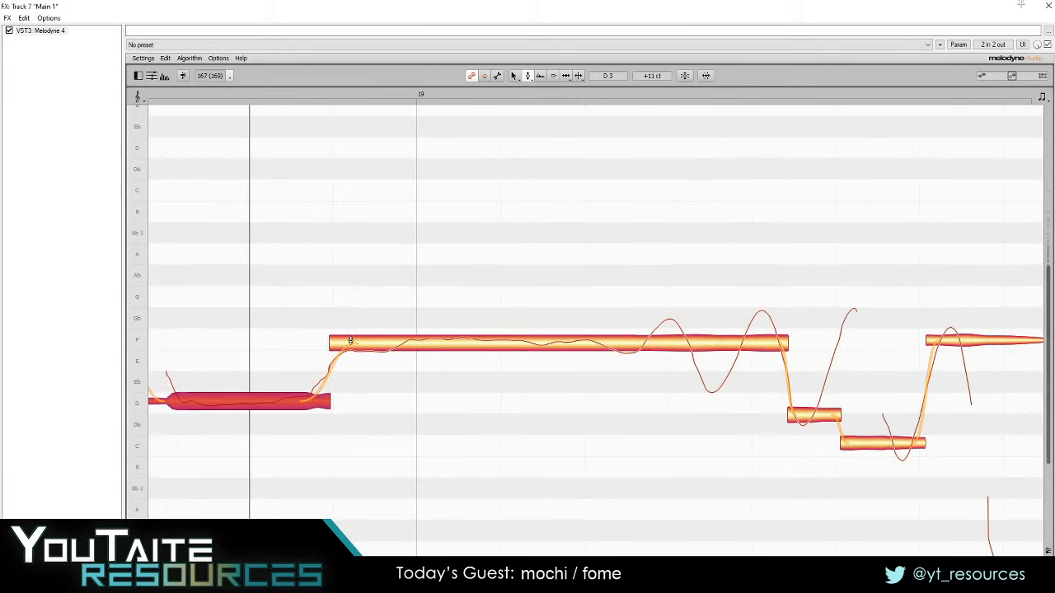
key("F5")
left_click_drag(342, 341, 345, 341)
key("F6")
left_click(407, 342)
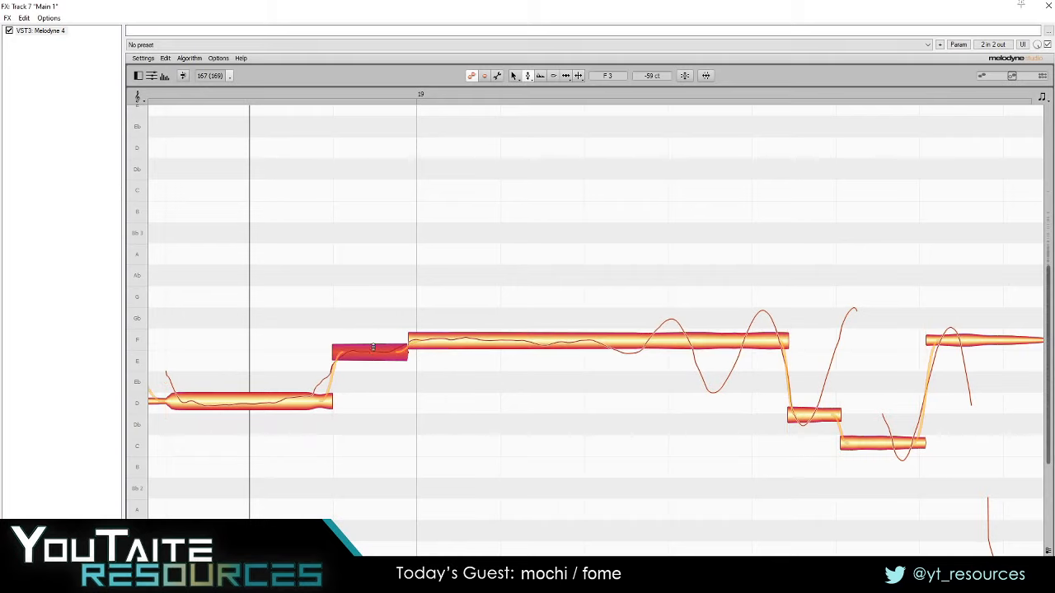
- Lower the short split note just before bar 19 to E3 -3 ct and play the passage back several times
key("space")
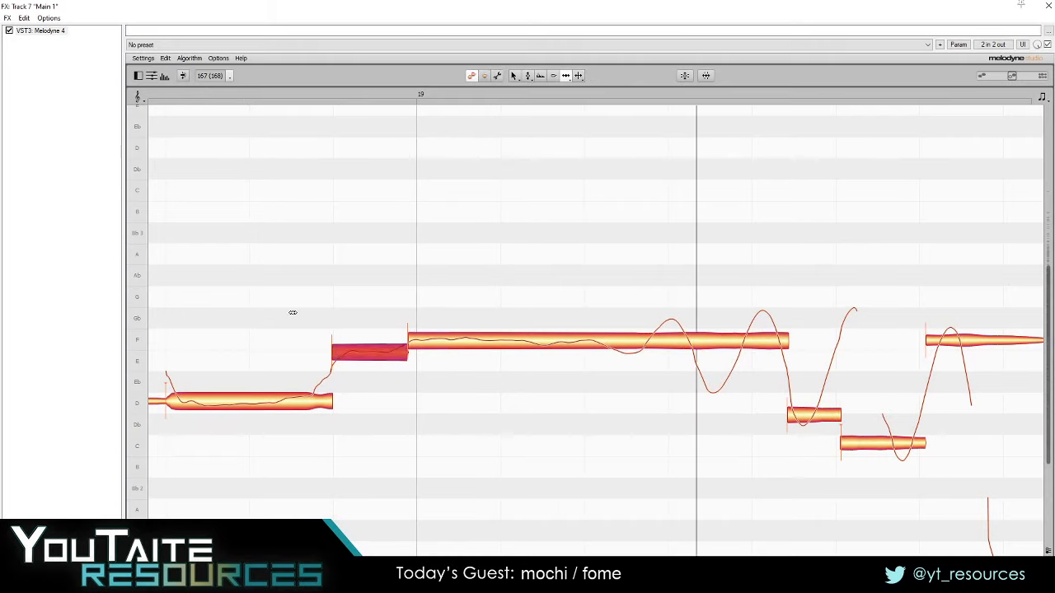
left_click(293, 313)
left_click(372, 351)
mouse_move(371, 351)
left_mouse_down()
mouse_move(393, 343)
mouse_move(356, 350)
mouse_move(354, 377)
mouse_move(357, 357)
left_mouse_up()
left_click(234, 305)
double_click(229, 292)
left_click(242, 282)
double_click(209, 269)
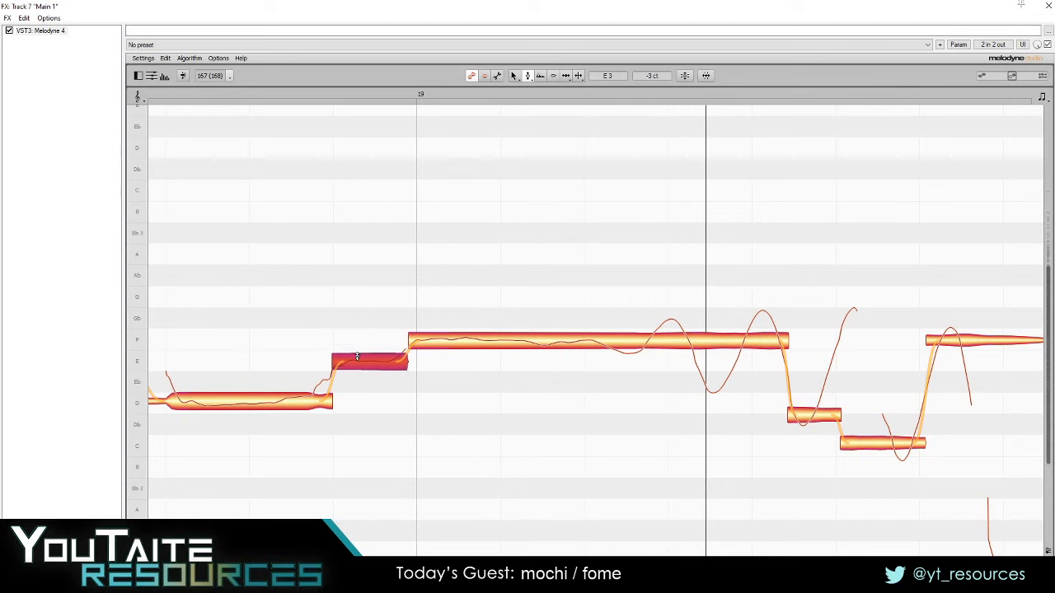
- Snap the long F3 note at bar 19 to 0 ct and play the whole phrase from bar 16
left_click_drag(490, 385, 490, 486)
left_click_drag(486, 377, 608, 344)
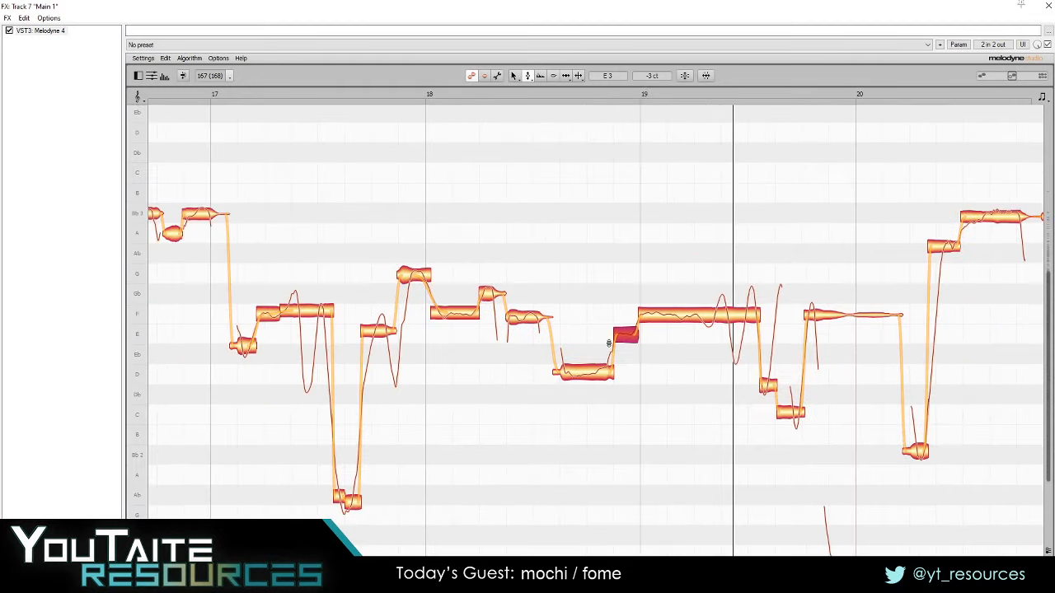
left_click(688, 317)
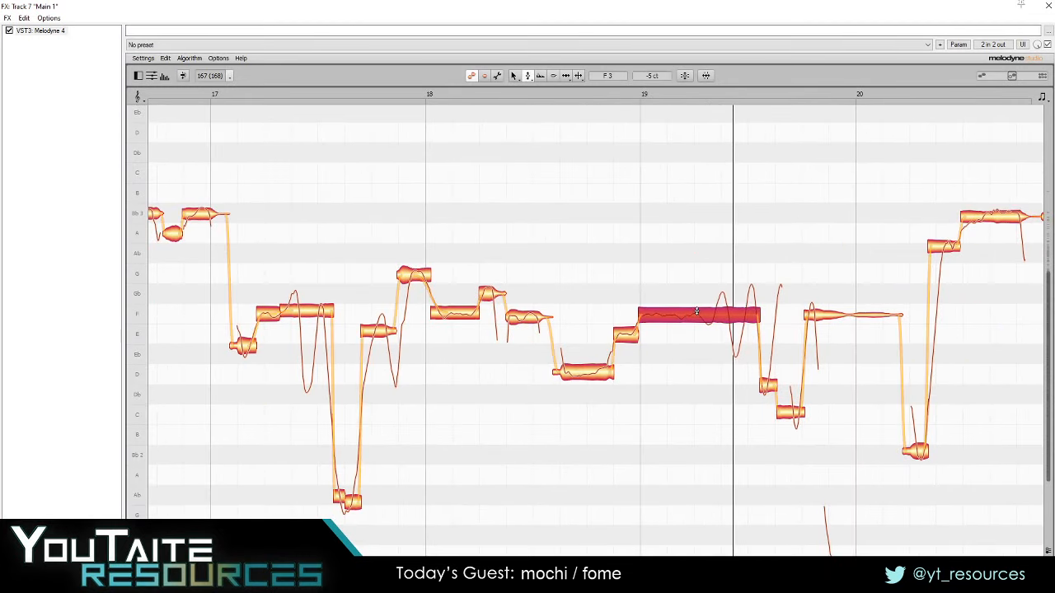
double_click(697, 311)
left_click_drag(540, 432, 540, 474)
left_click_drag(341, 386, 488, 340)
double_click(241, 239)
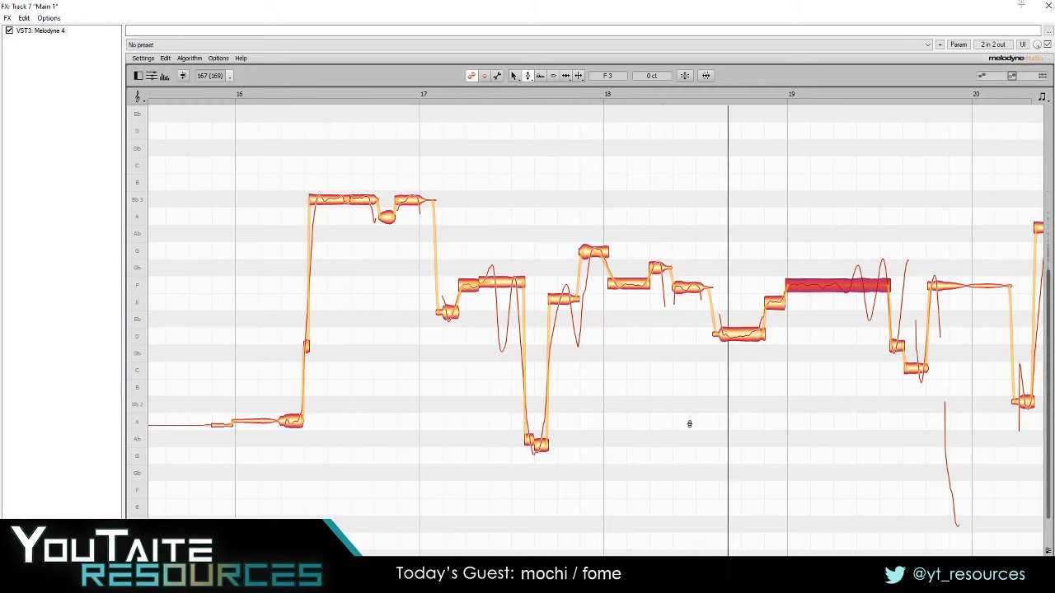
- Replay the notes around bar 18, and center the F3 note just before the long D3 note at 0 ct
left_click_drag(744, 407, 672, 279)
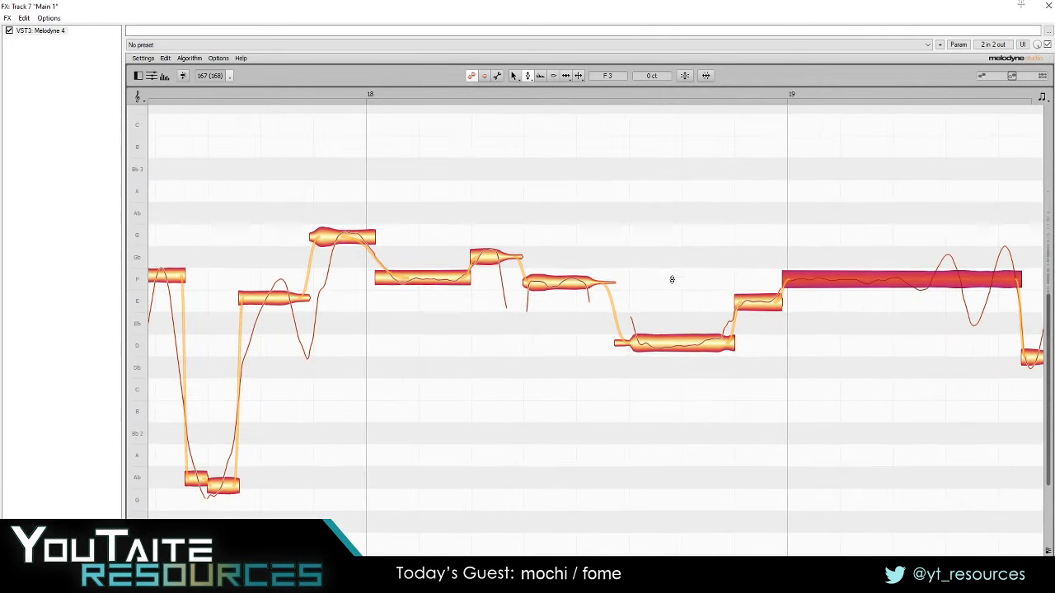
left_click_drag(375, 304, 502, 303)
key("space")
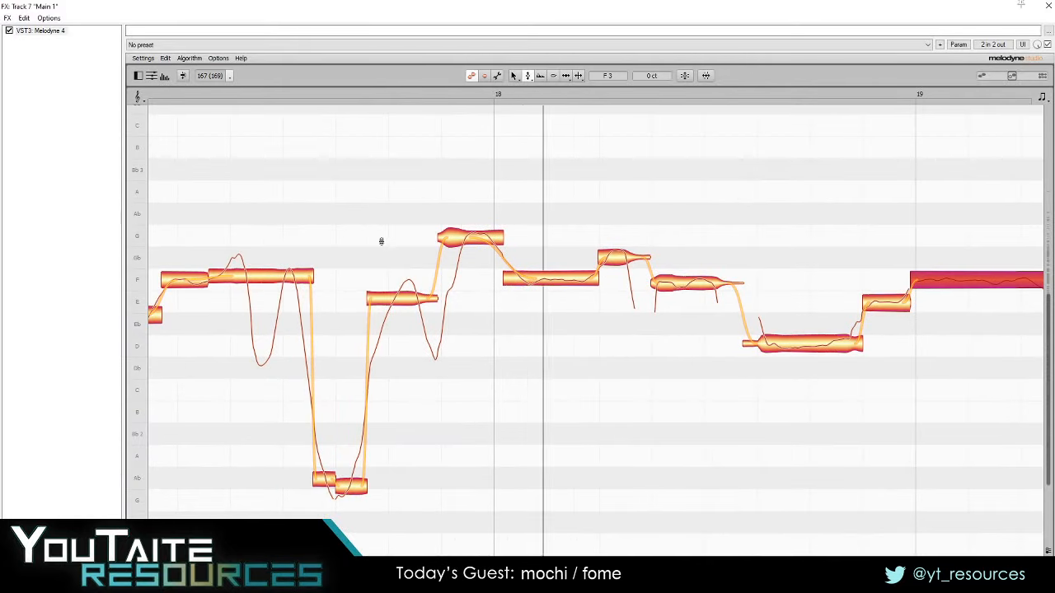
key("space")
left_click_drag(751, 433, 607, 470)
key("F5")
left_click_drag(415, 254, 473, 314)
left_click(441, 263)
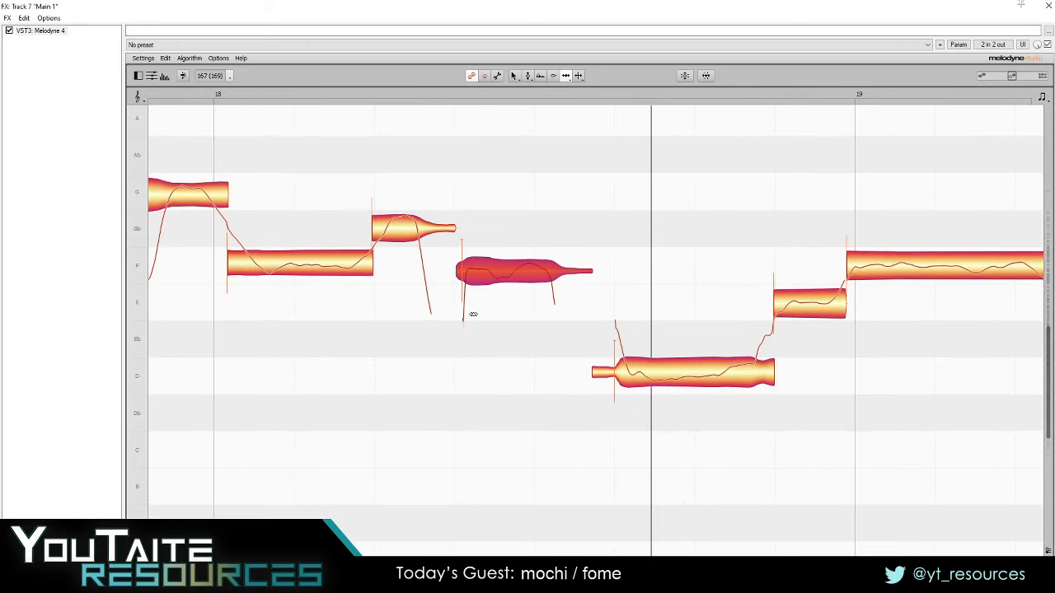
double_click(489, 270)
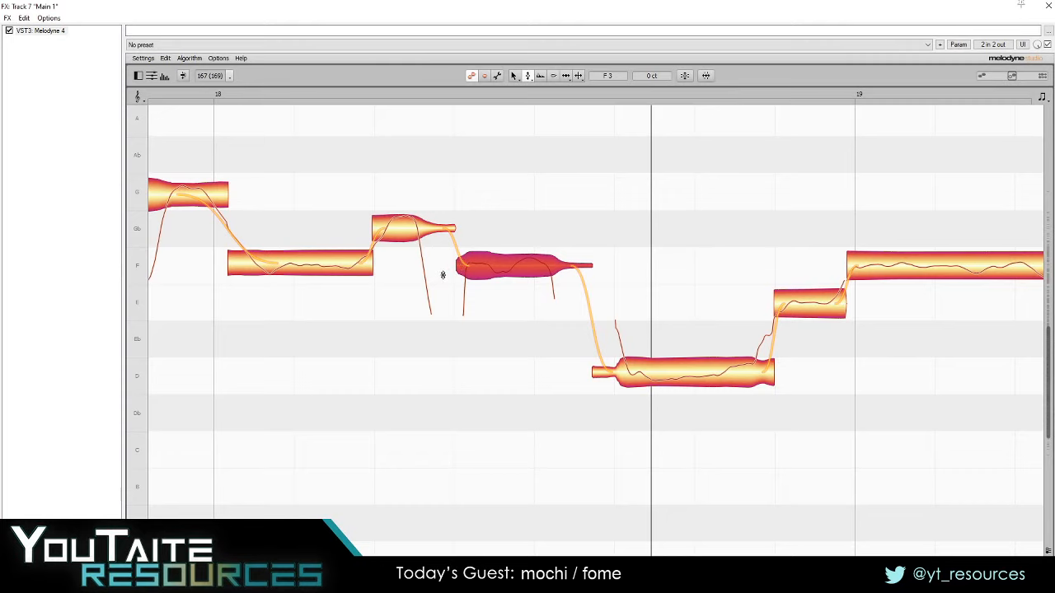
- Shift the F3 and Gb3 notes just after bar 18 slightly earlier and play them back
left_click_drag(385, 425, 552, 390)
left_click_drag(513, 147, 587, 241)
key("F5")
left_click_drag(592, 205, 588, 205)
key("space")
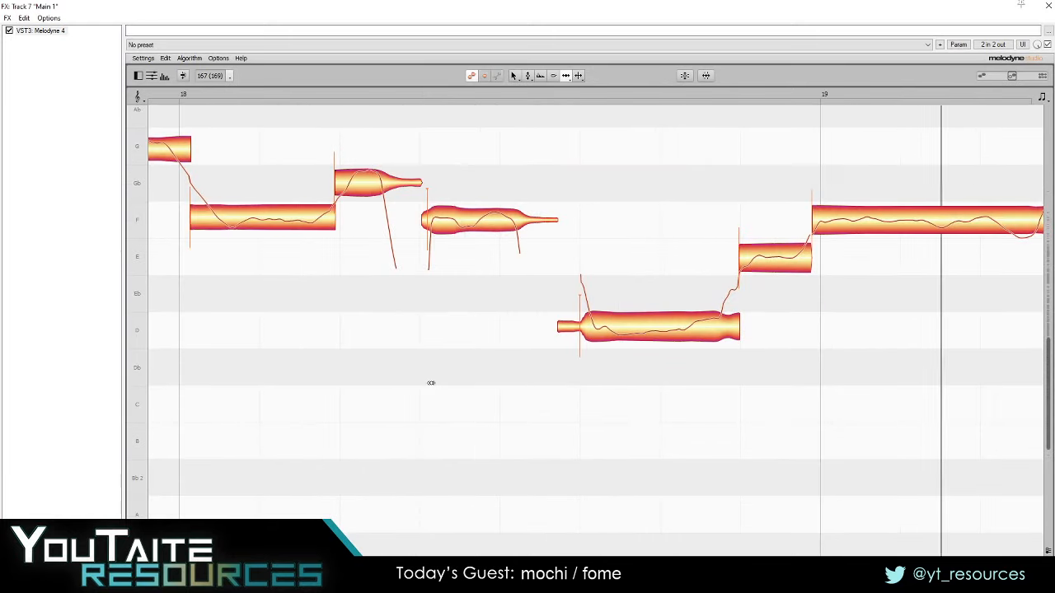
- Start the F3 note that follows the Gb3 note after bar 18 slightly earlier and listen to the result
key("space")
left_click_drag(458, 221, 453, 222)
left_click(247, 311)
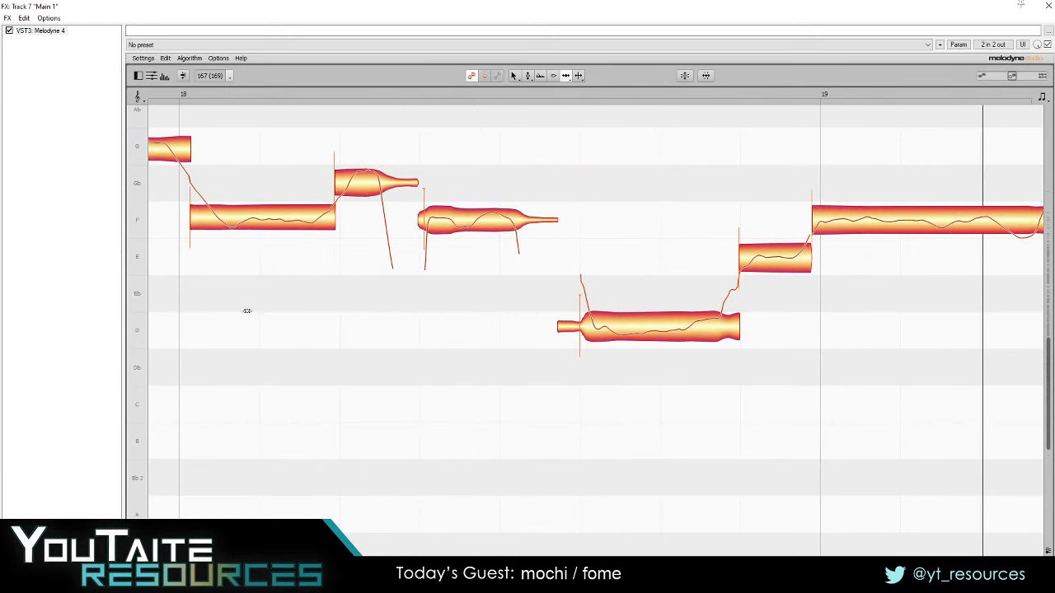
key("space")
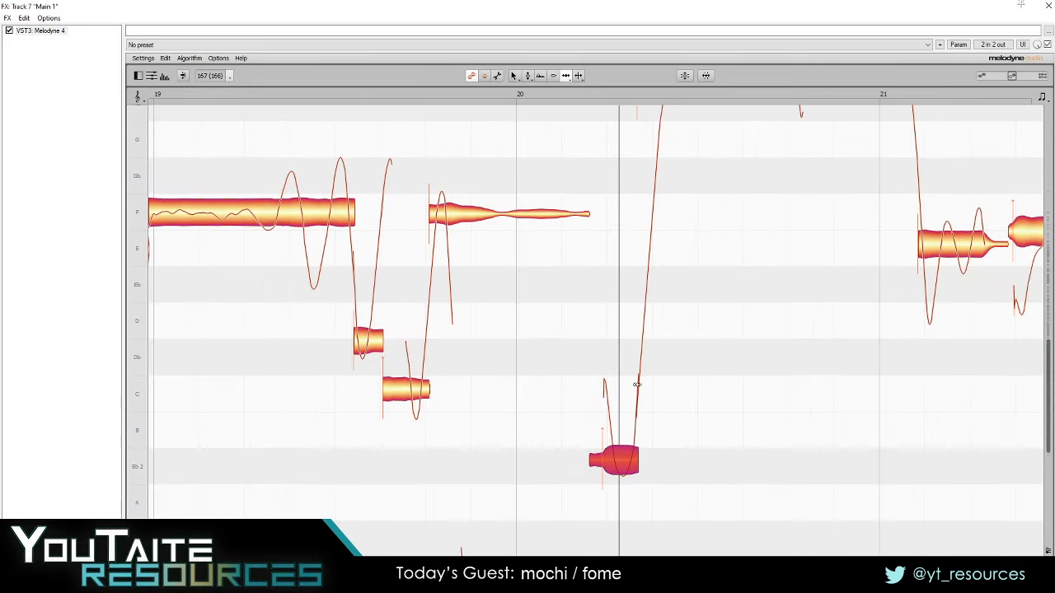
- Close the Main 1 track's FX window and play the tuned vocal in the arrangement from 15.4.50 to bar 20
left_click(1048, 6)
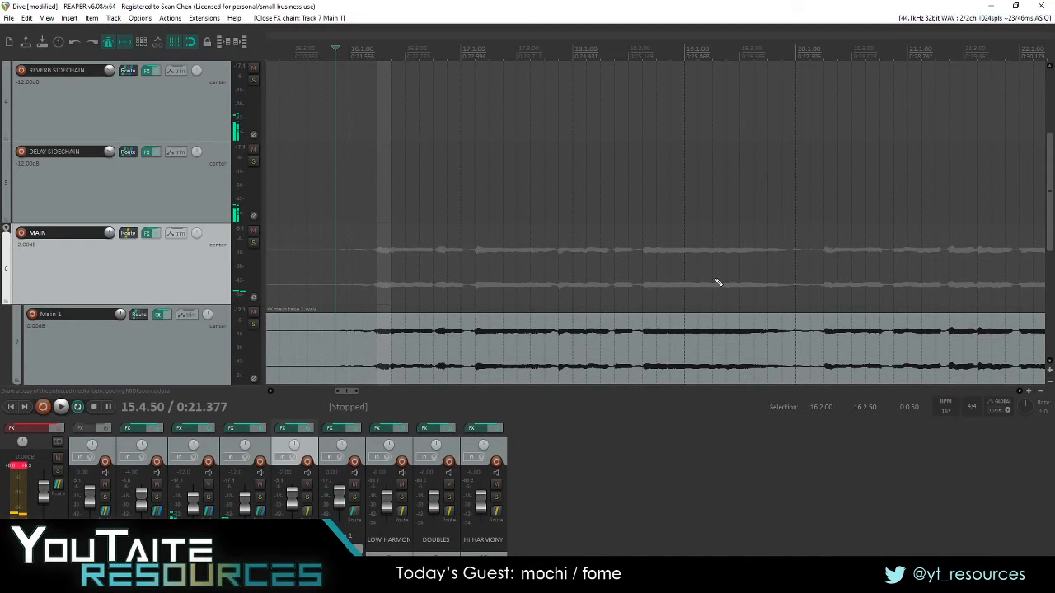
scroll(531, 280, "down", 4)
scroll(84, 285, "down", 2)
key("space")
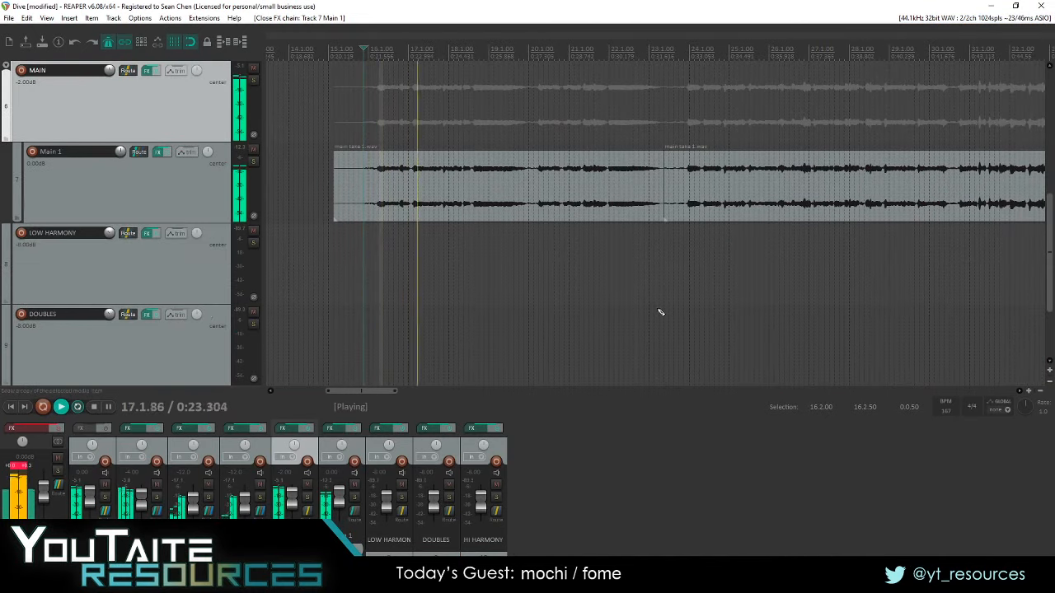
scroll(658, 309, "up", 2)
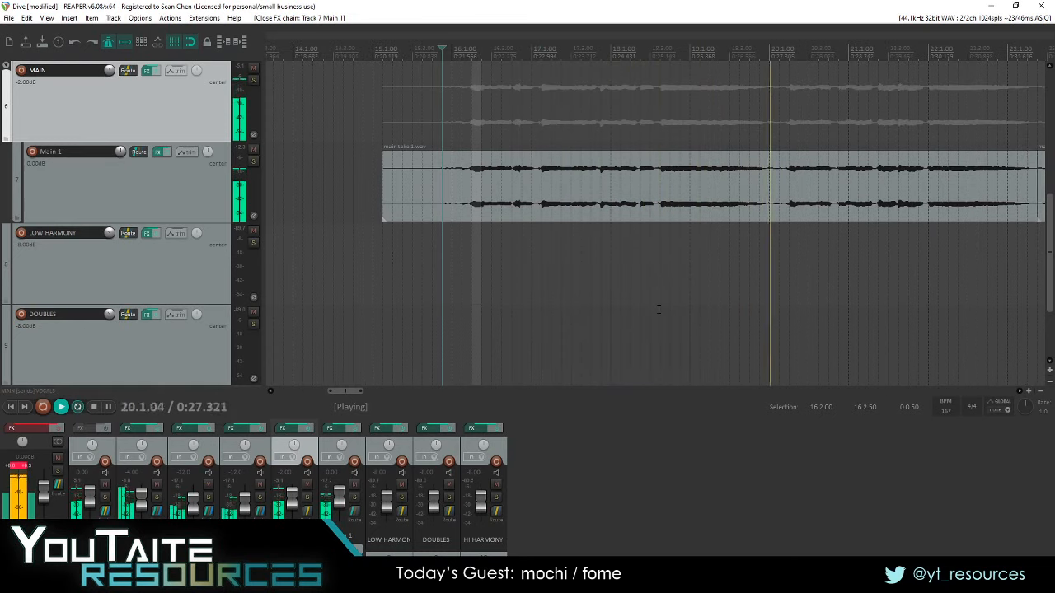
key("space")
scroll(181, 230, "up", 2)
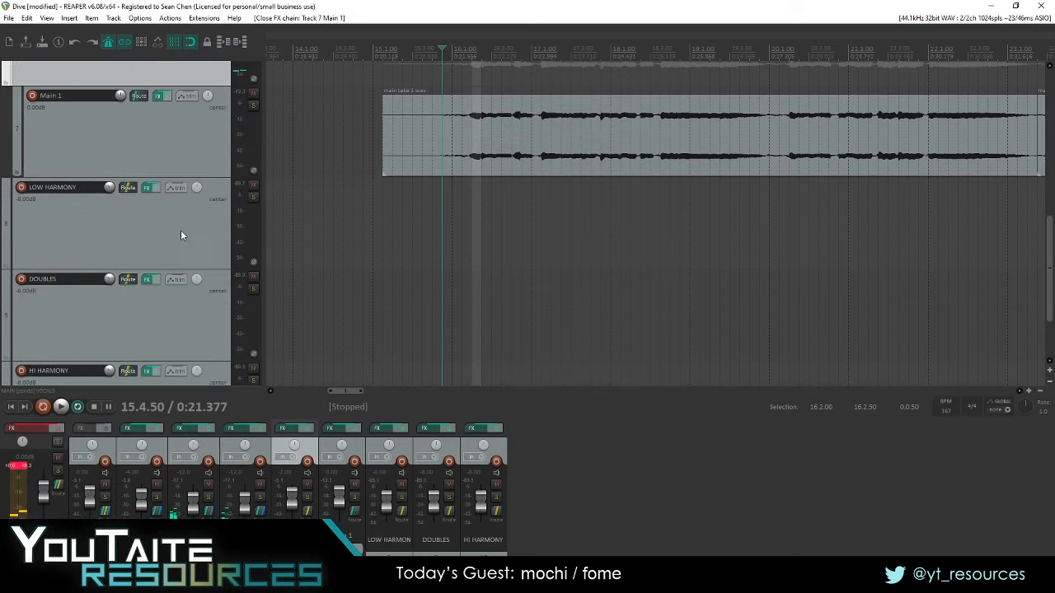
- Split the Main 1 vocal item at 20.1.50, in the quiet gap after the tuned phrase
left_click(789, 155)
scroll(796, 155, "up", 4)
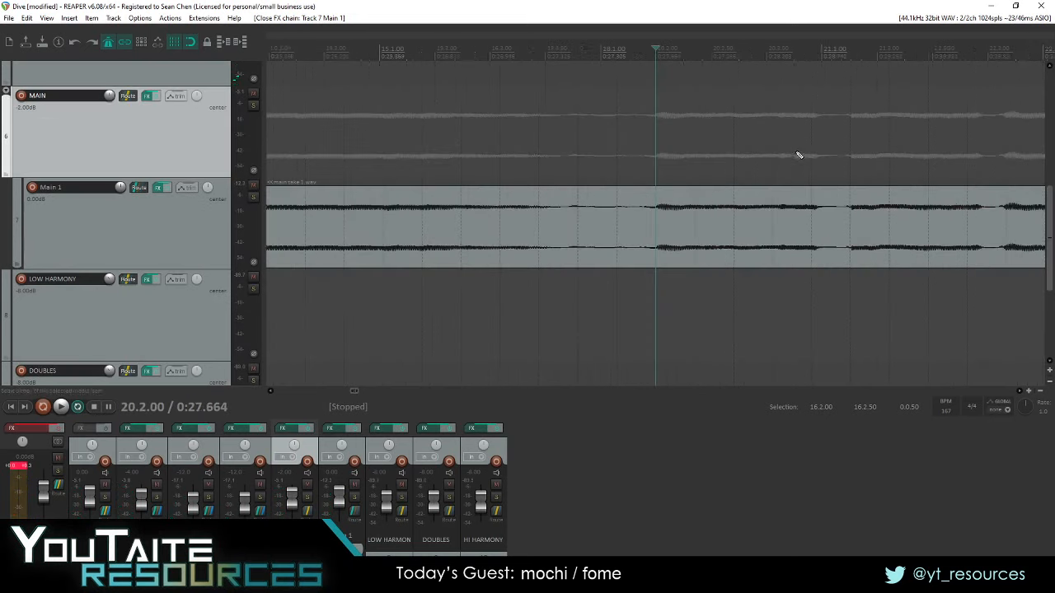
left_click(604, 149)
scroll(853, 235, "down", 2)
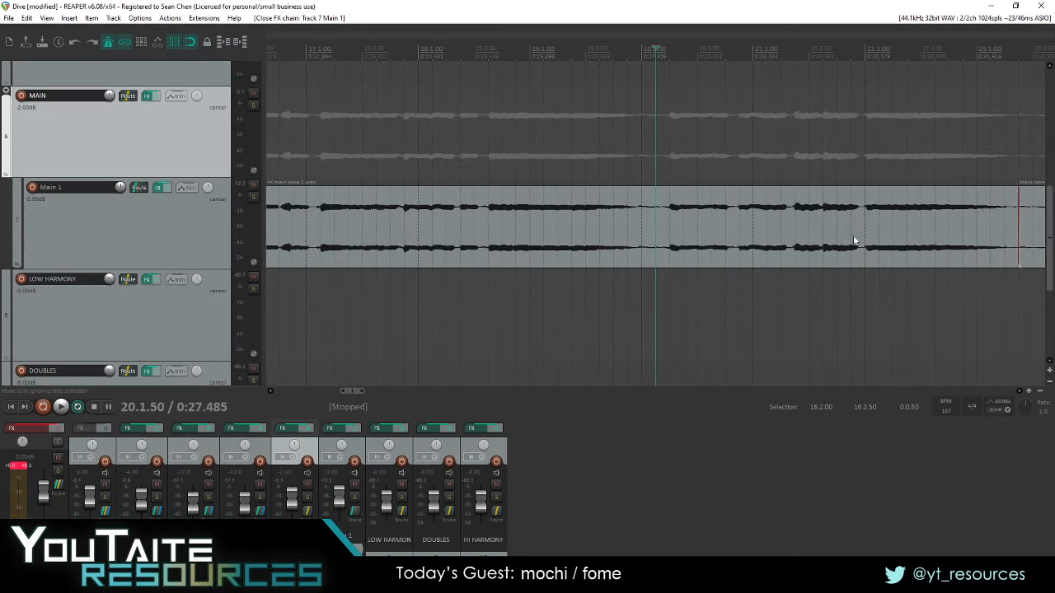
scroll(834, 244, "down", 3)
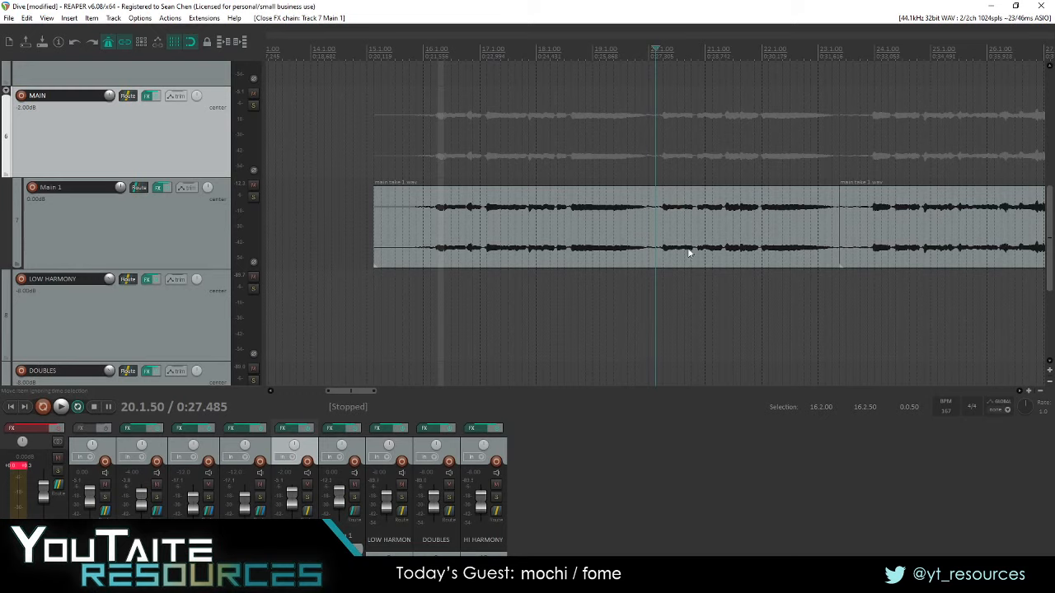
scroll(646, 216, "up", 4)
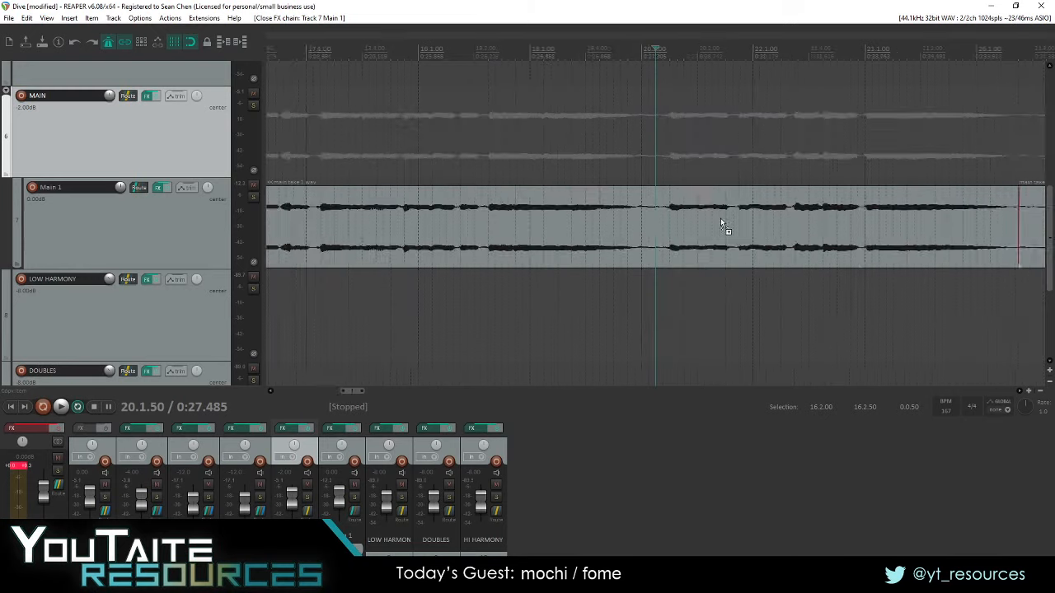
left_click(631, 160)
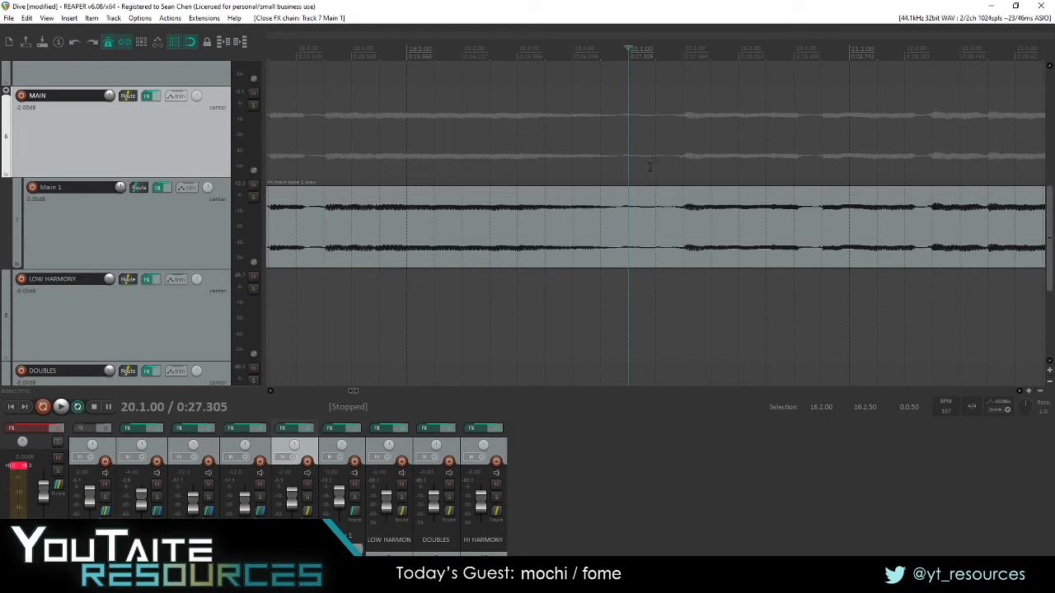
left_click_drag(650, 168, 684, 326)
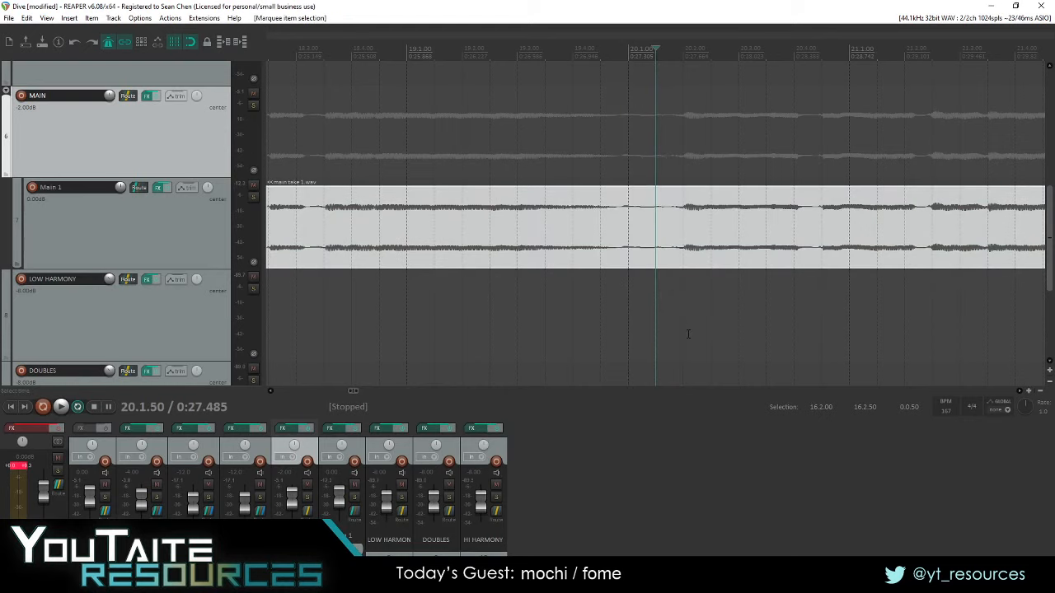
left_click_drag(582, 116, 700, 292)
key("s")
- Render the tuned first Main 1 item by applying the track FX to it as a new take with mono output
scroll(699, 292, "down", 4)
left_click(517, 229)
scroll(516, 231, "up", 2)
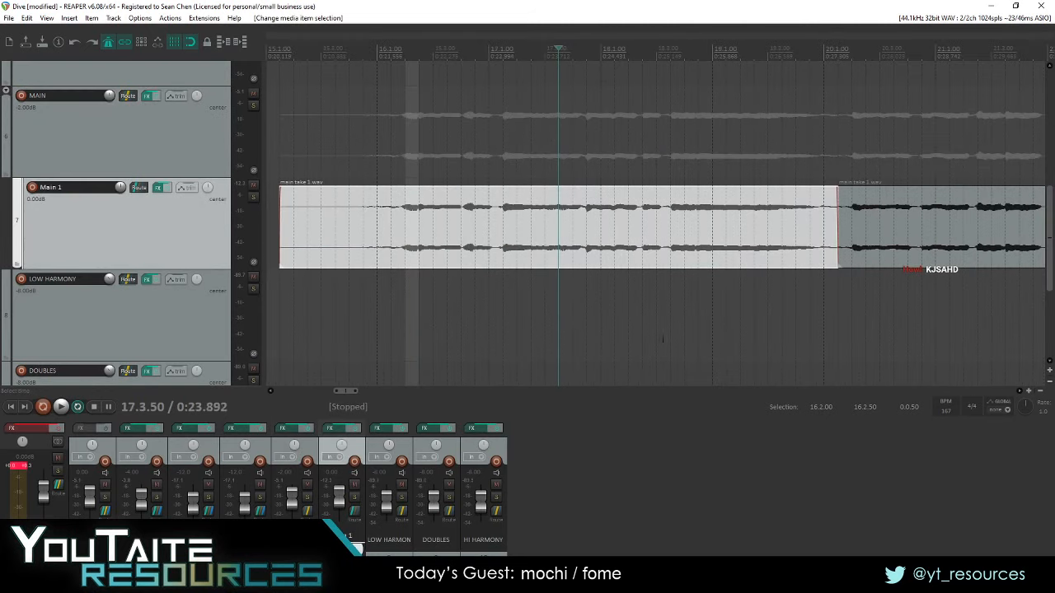
right_click(498, 225)
key("Escape")
right_click(496, 227)
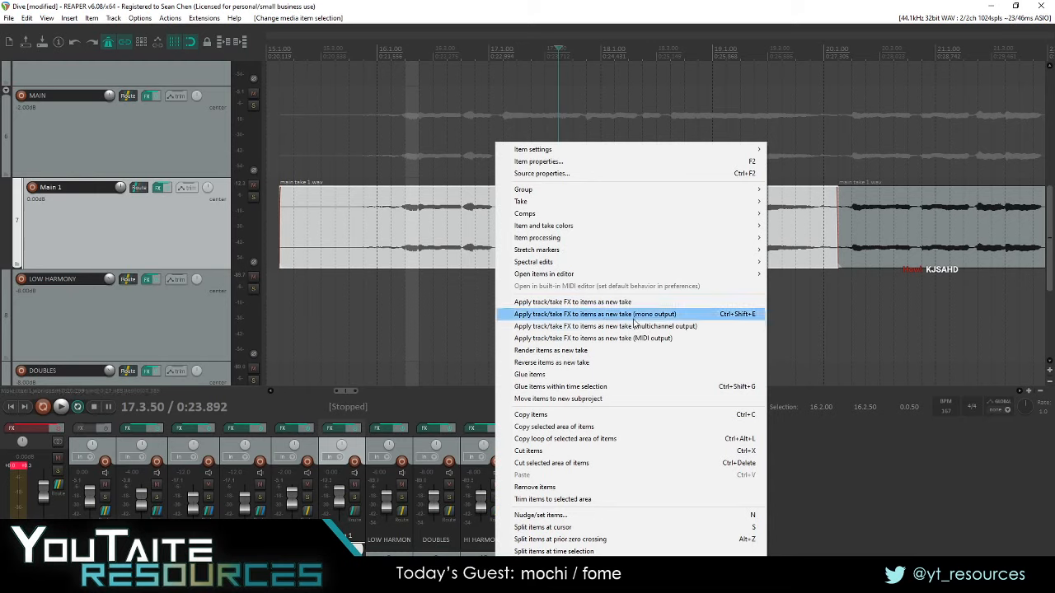
left_click(645, 320)
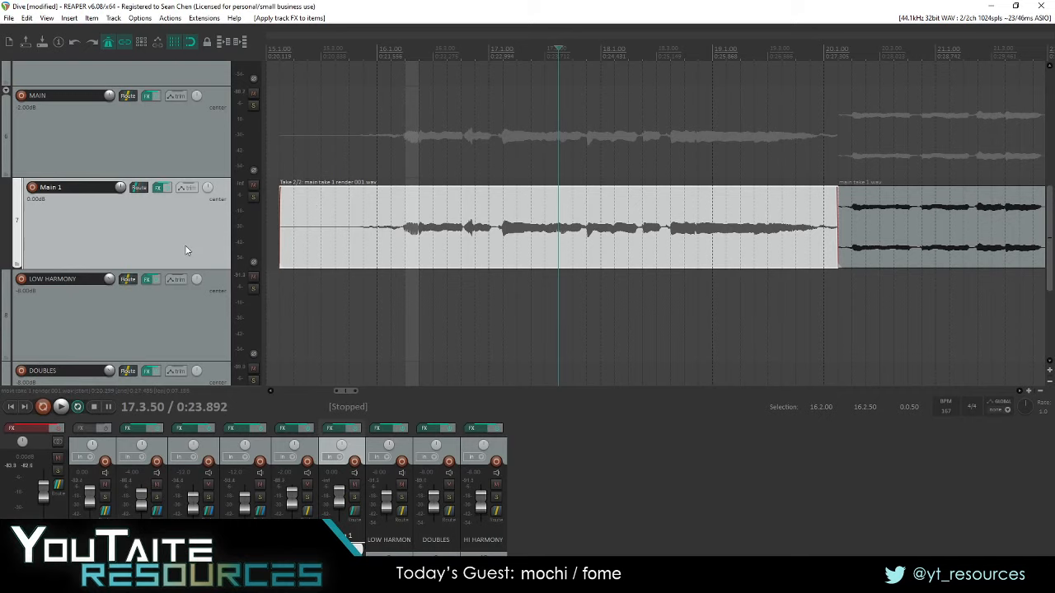
- Show the first item's takes in lanes, switch between them, and leave the original take active
scroll(174, 248, "up", 2)
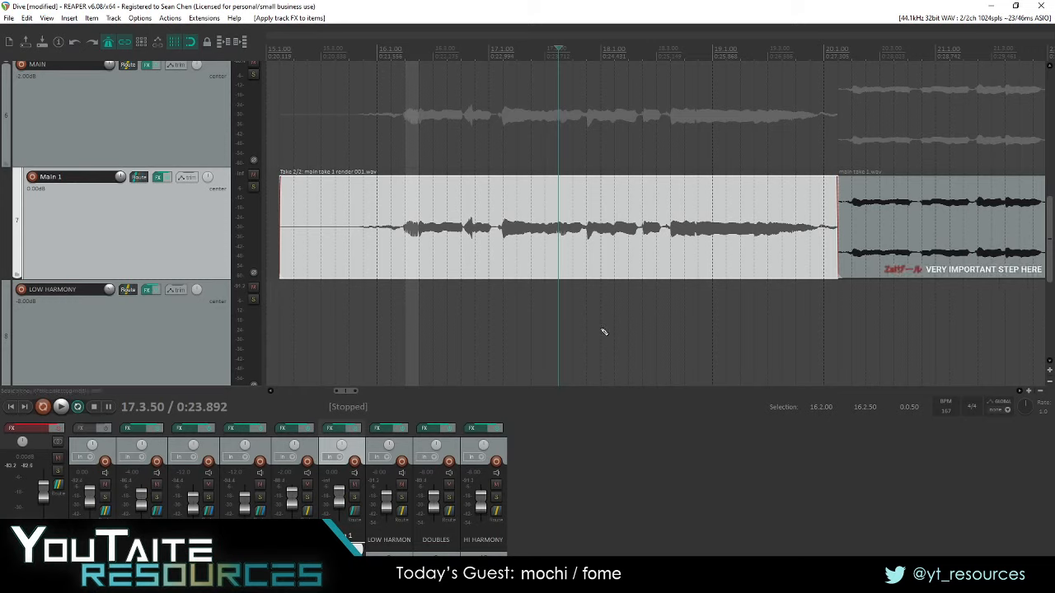
key("ctrl+l")
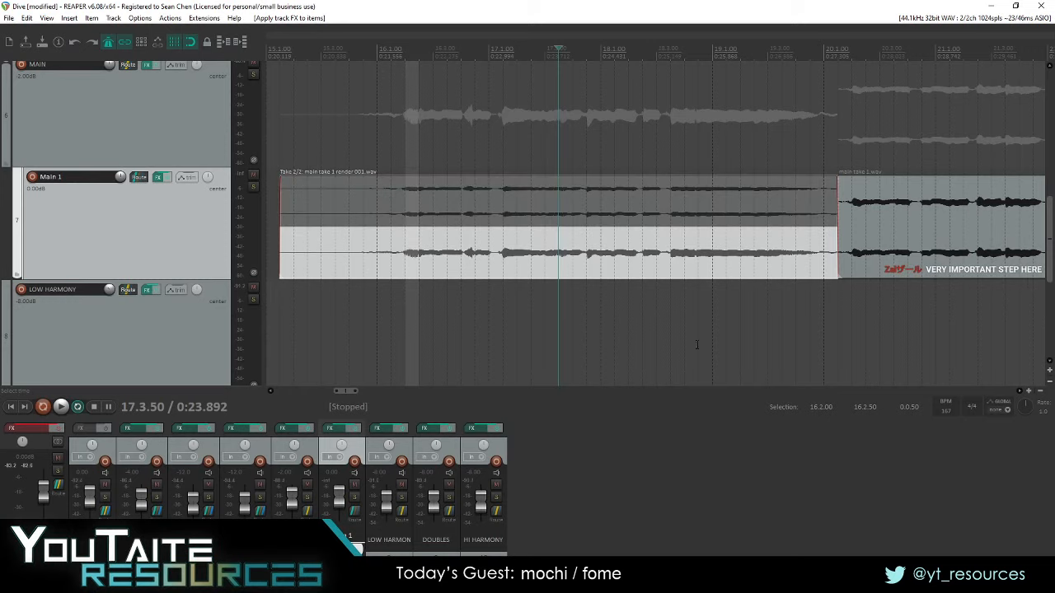
left_click(390, 202)
left_click(397, 257)
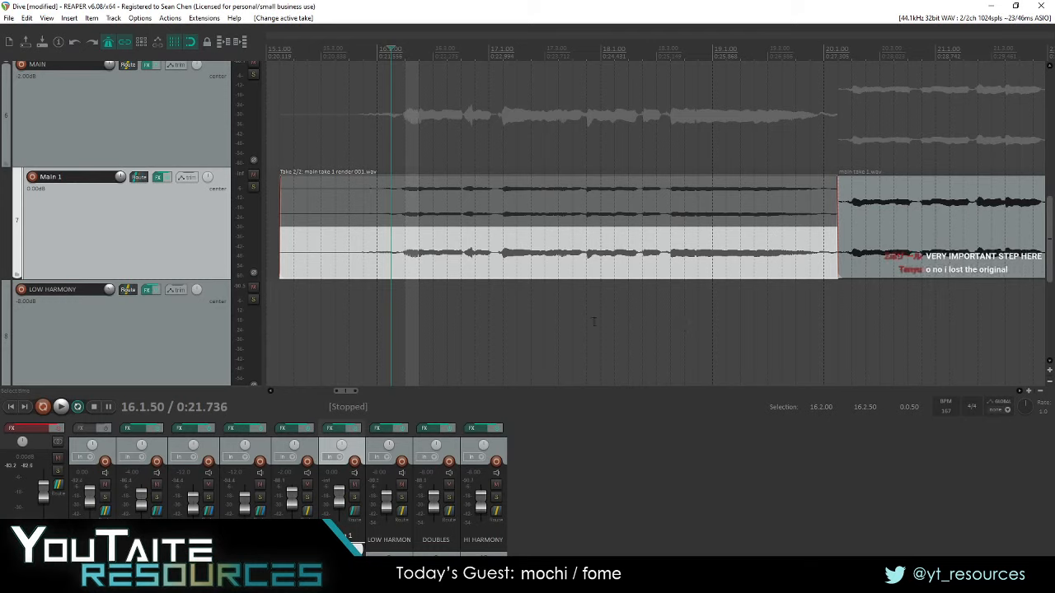
left_click(421, 215)
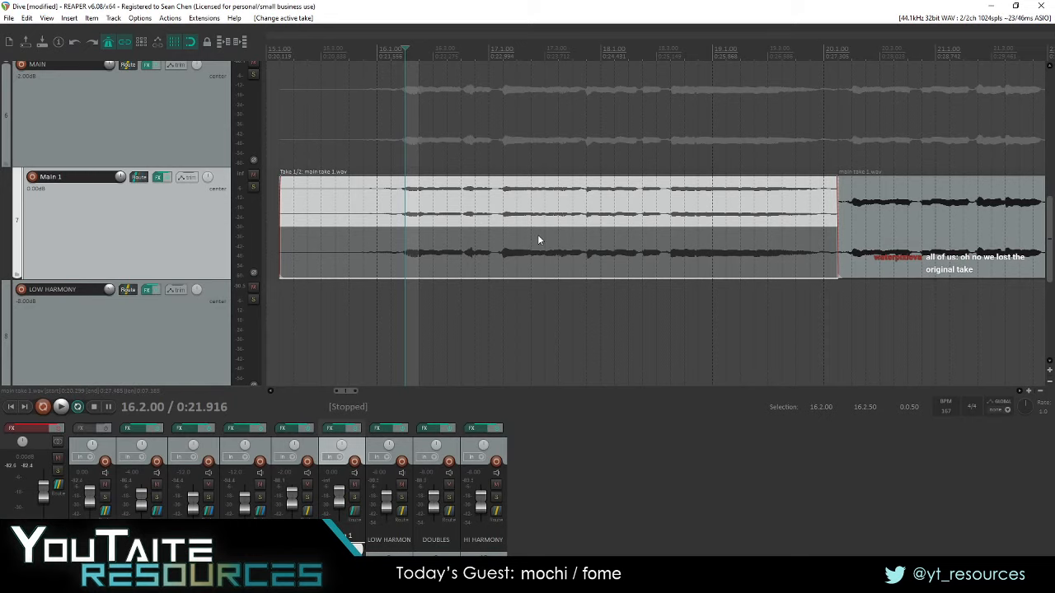
- Look over the remaining Main 1 vocal items along the timeline after the rendered phrase
scroll(814, 264, "down", 5)
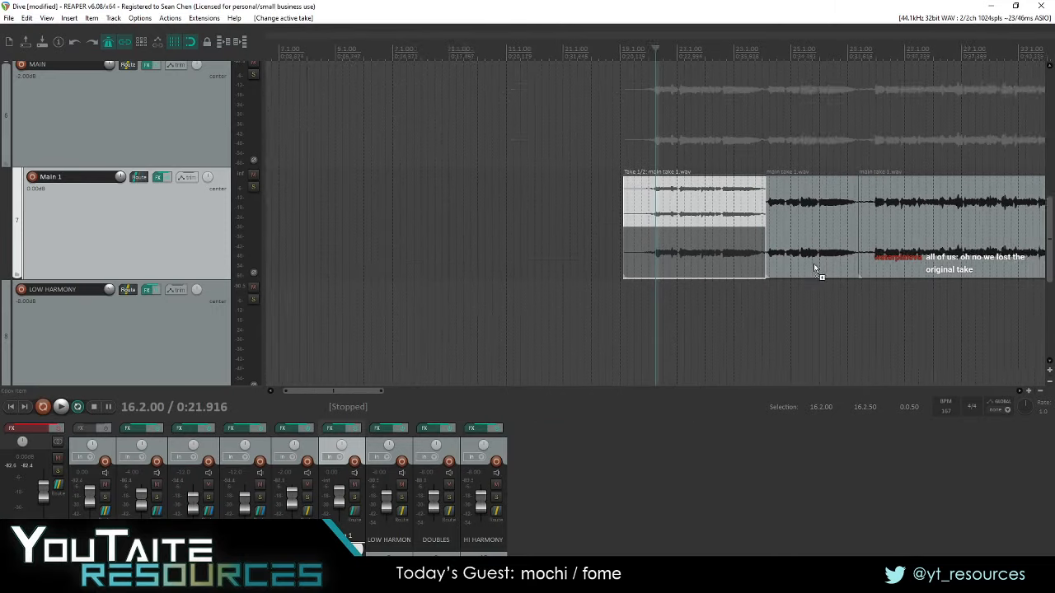
scroll(813, 264, "right", 2)
scroll(635, 183, "down", 1)
scroll(633, 182, "up", 2)
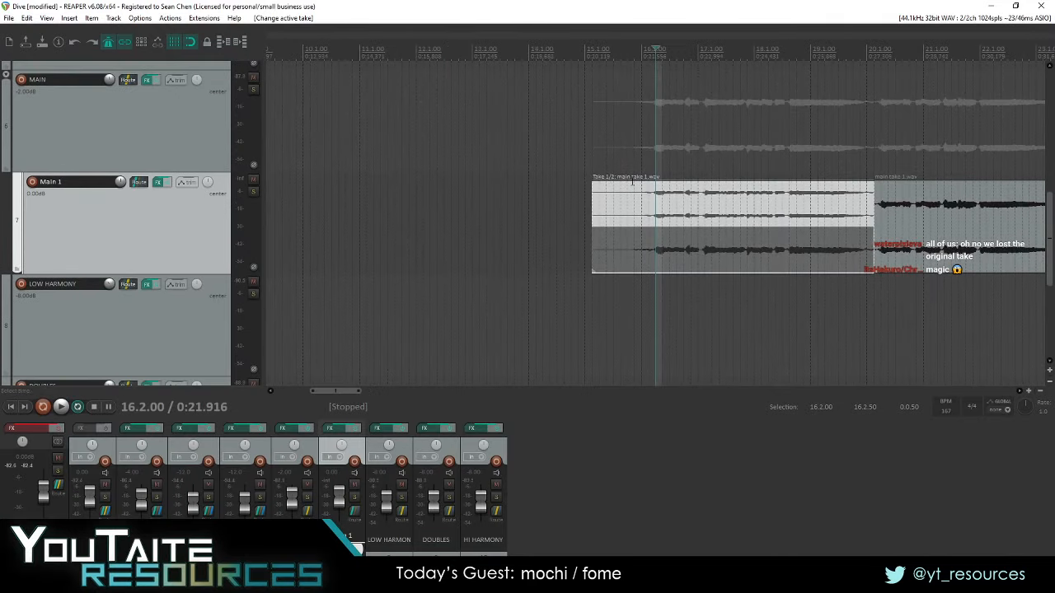
left_click_drag(633, 182, 341, 196)
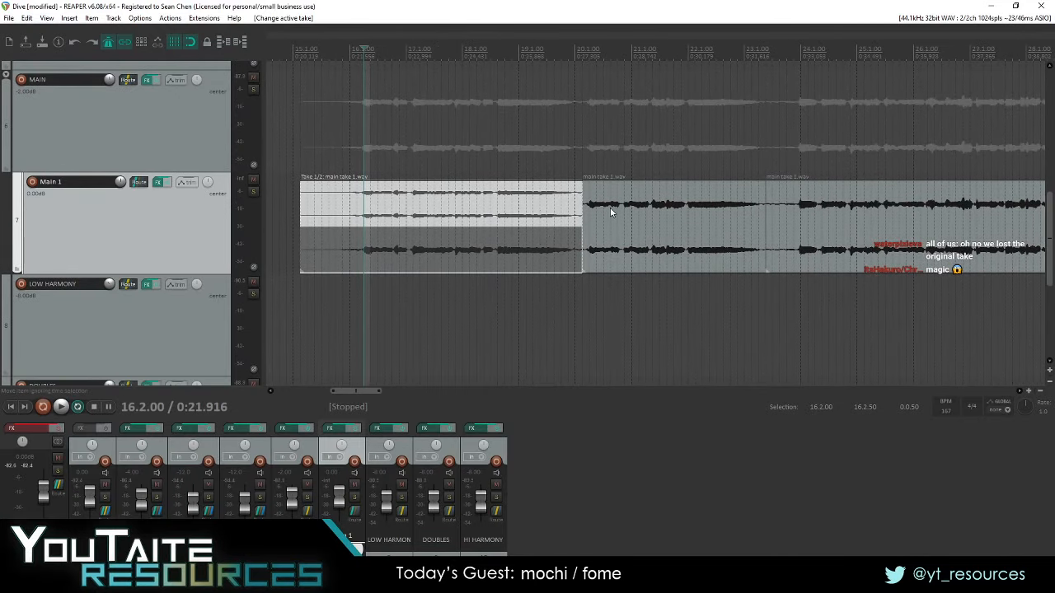
scroll(677, 211, "right", 3)
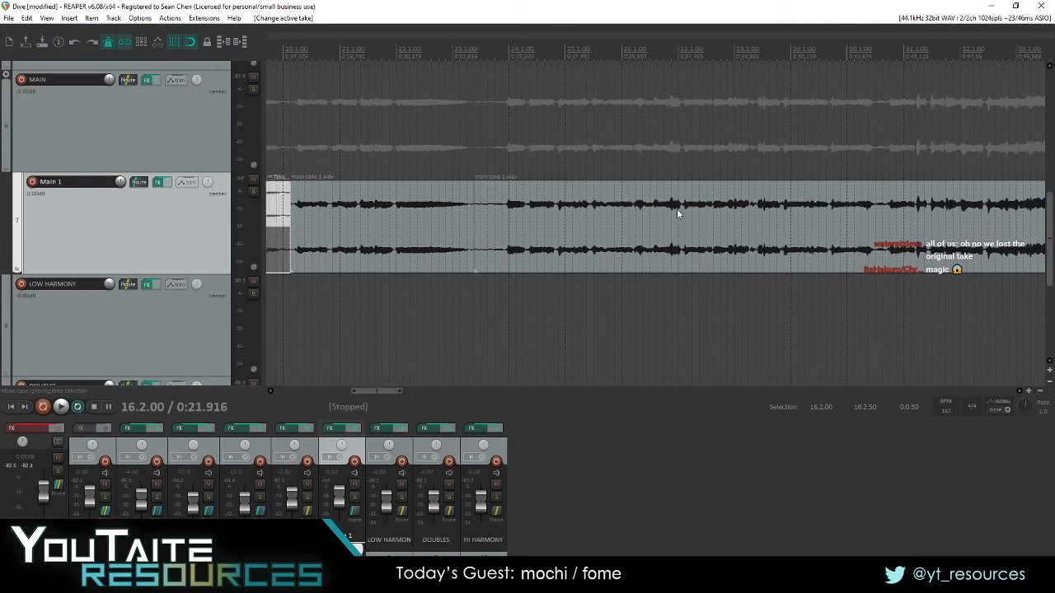
scroll(459, 223, "down", 3)
scroll(720, 267, "right", 2)
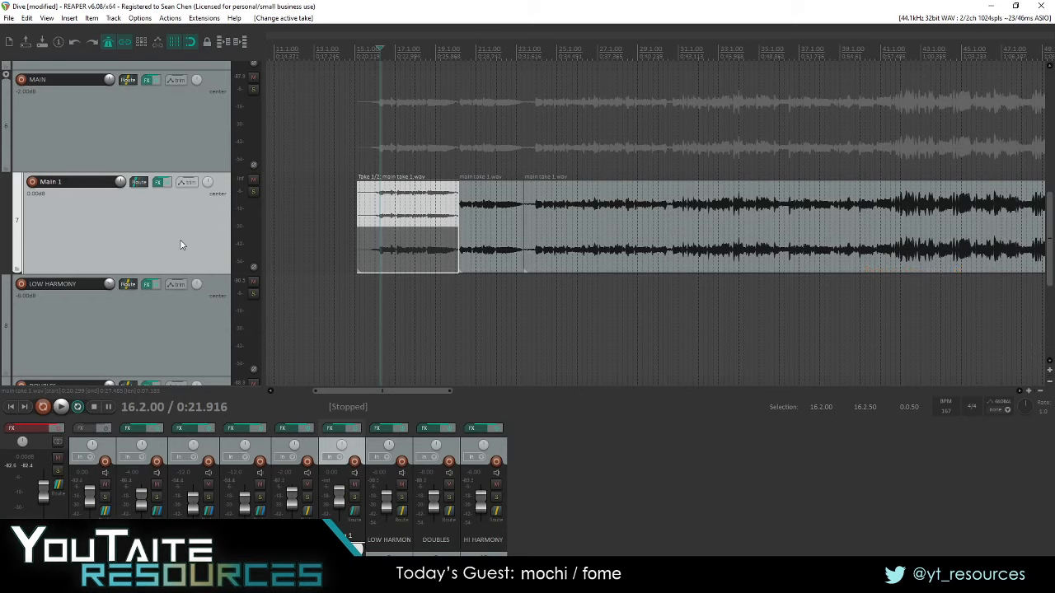
- Add one new track below LOW HARMONY and nest it as a child of the LOW HARMONY track
scroll(182, 244, "up", 2)
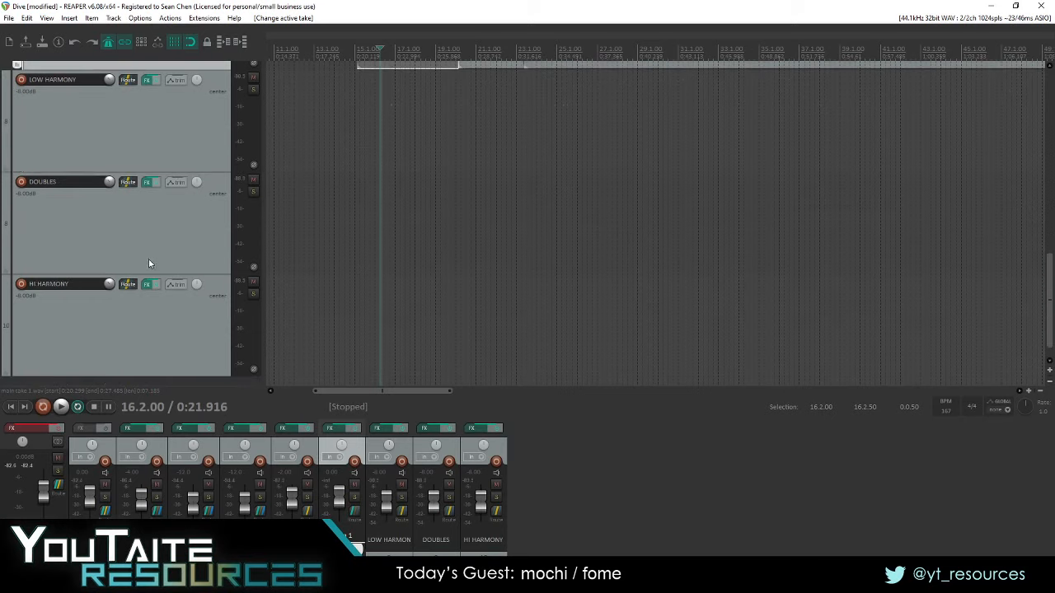
scroll(140, 289, "down", 1)
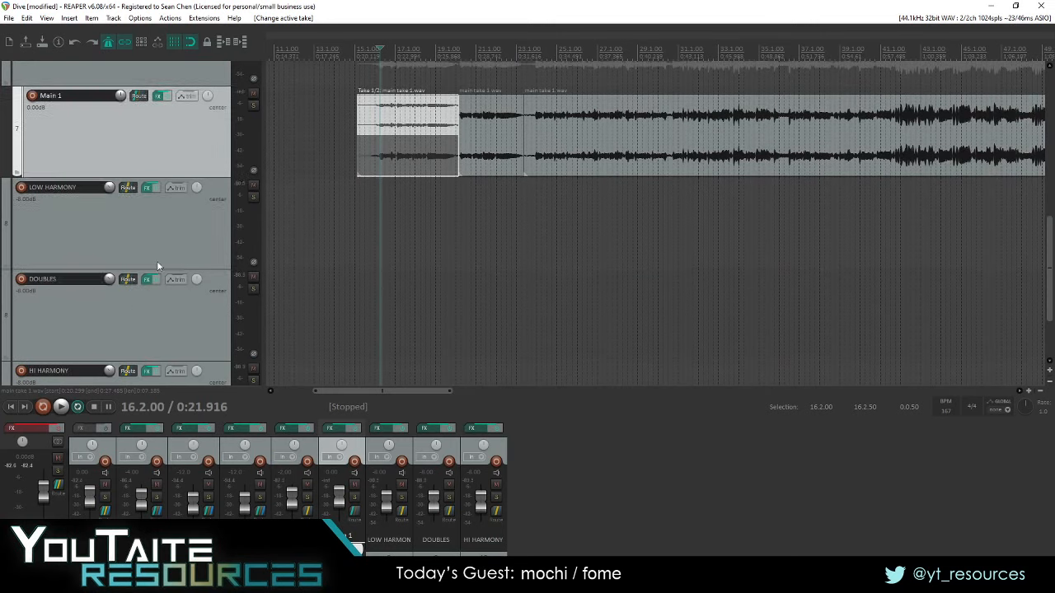
left_click(158, 252)
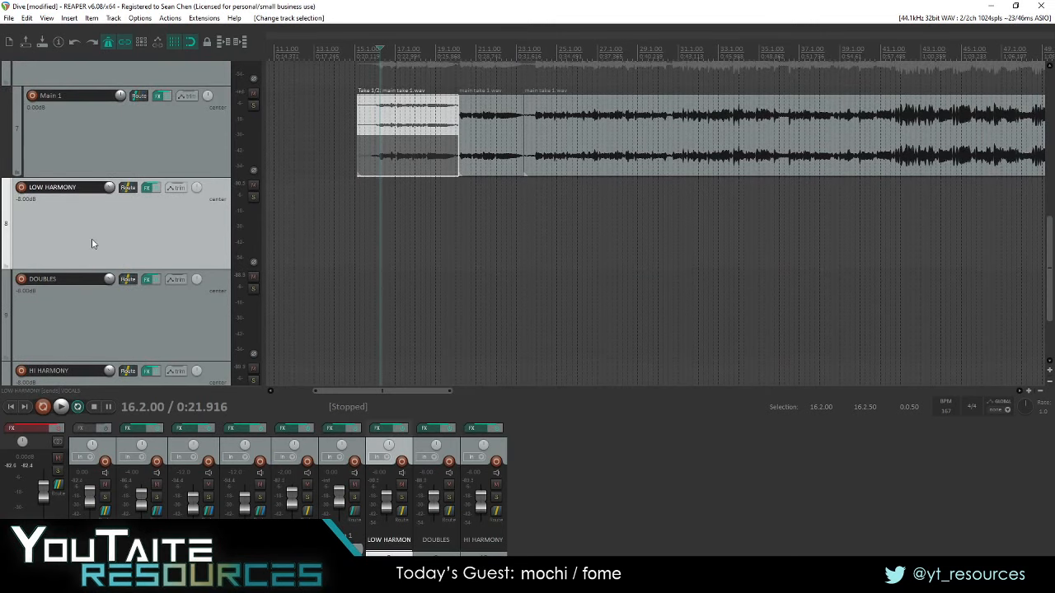
key("ctrl+t")
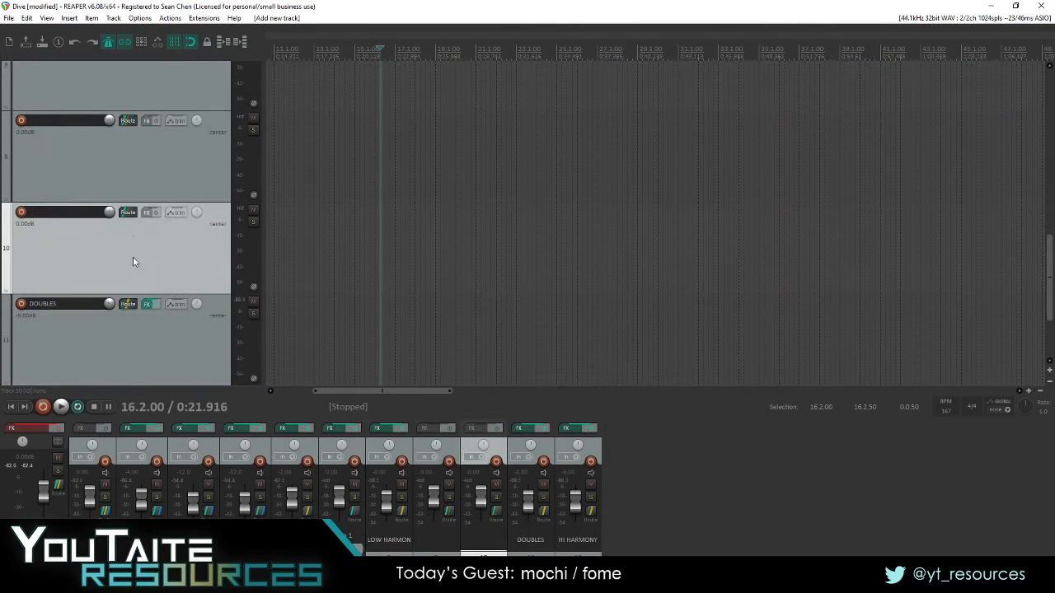
key("ctrl+z")
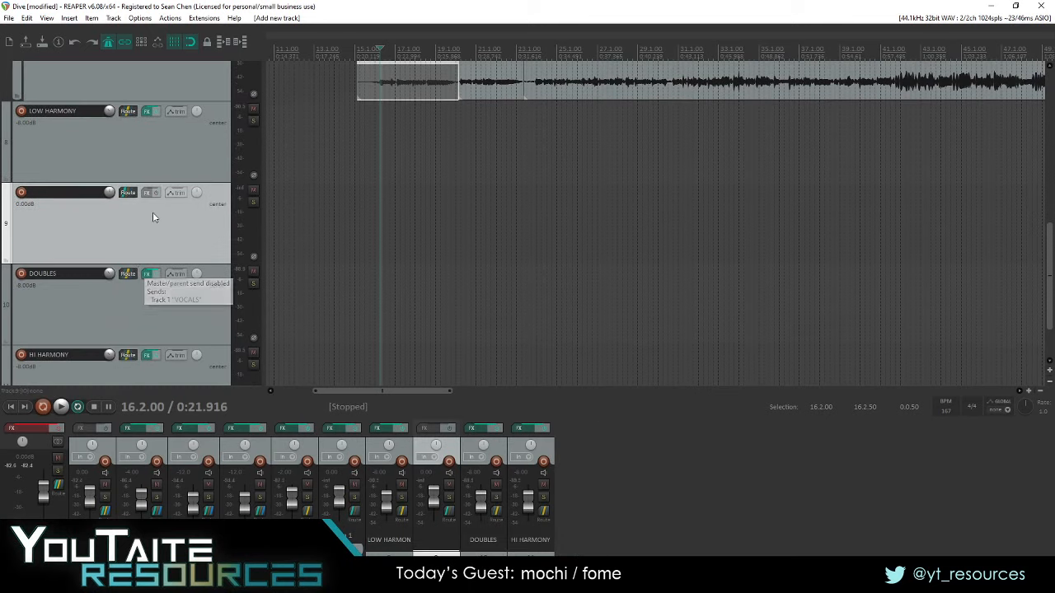
left_click_drag(138, 239, 166, 201)
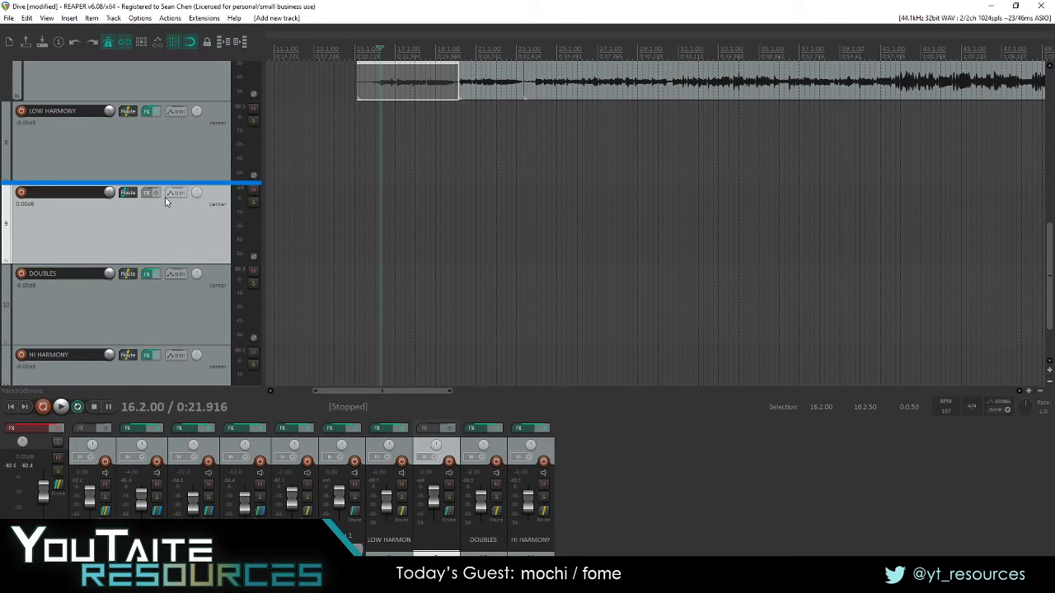
left_click_drag(187, 156, 189, 148)
scroll(189, 148, "up", 2)
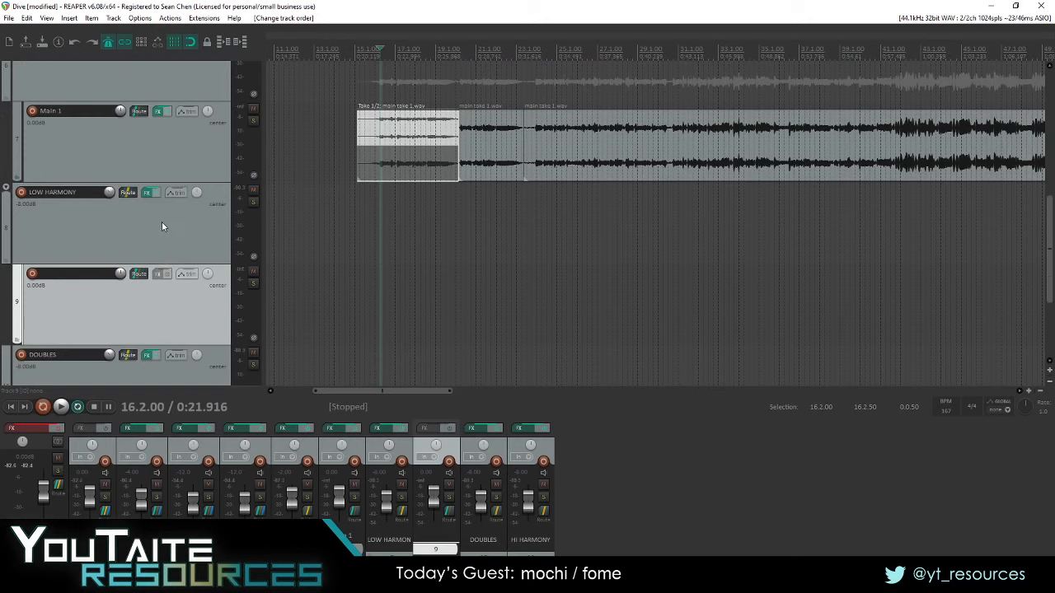
left_click(162, 224)
left_click(175, 286)
left_click(156, 231)
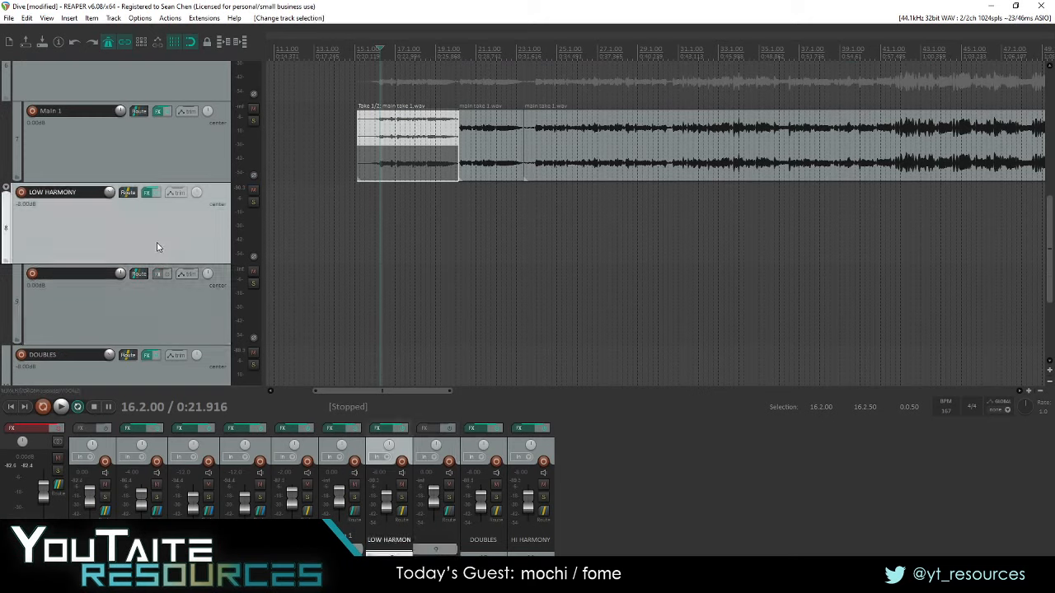
- Import harm take 1.wav from the Dive folder in File Explorer onto the new track under LOW HARMONY
left_click(120, 581)
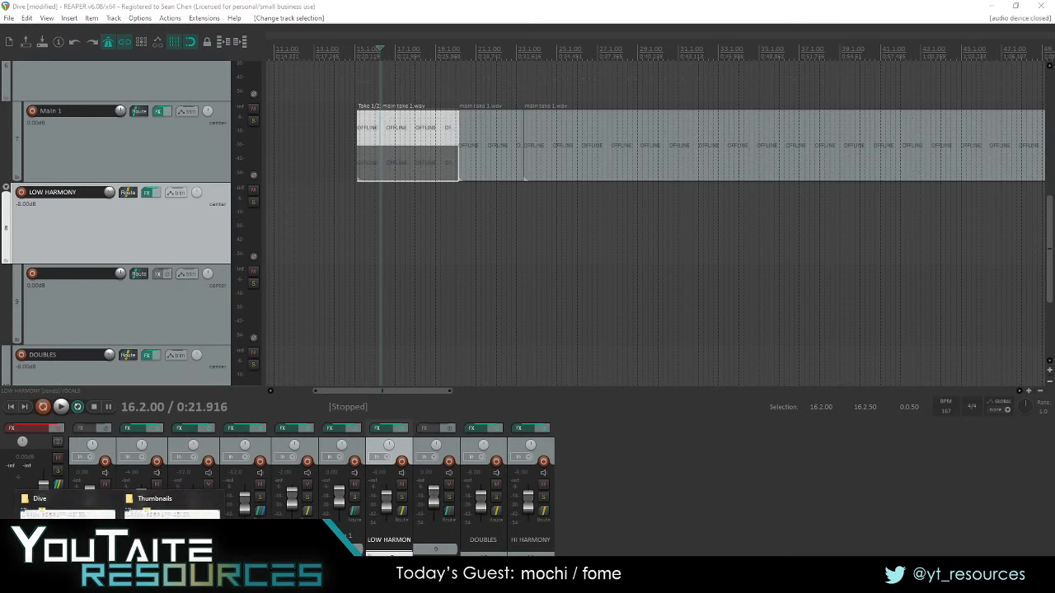
left_click(69, 531)
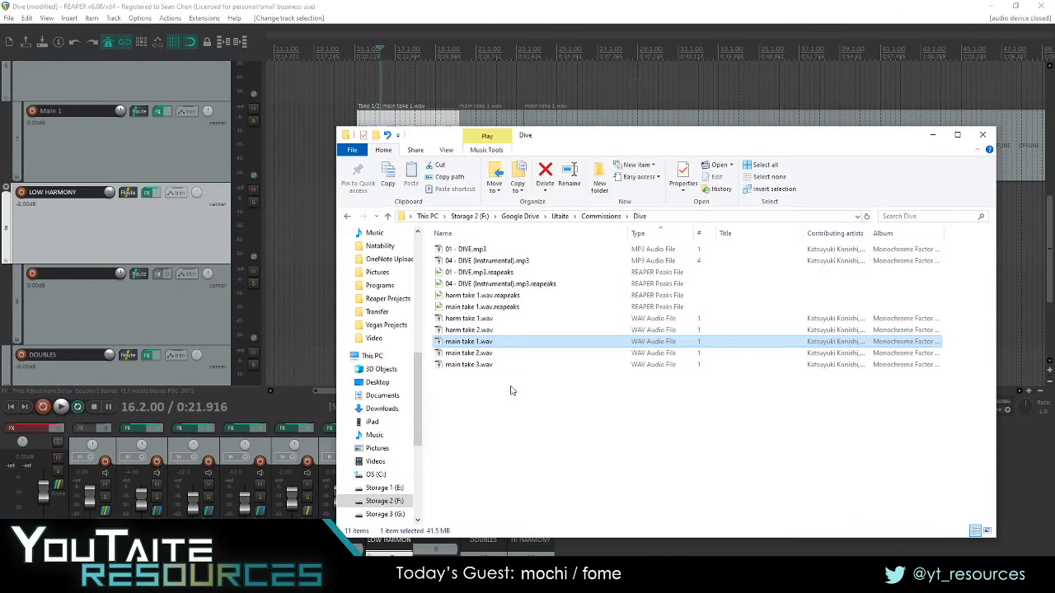
left_click_drag(561, 139, 647, 161)
left_click(570, 341)
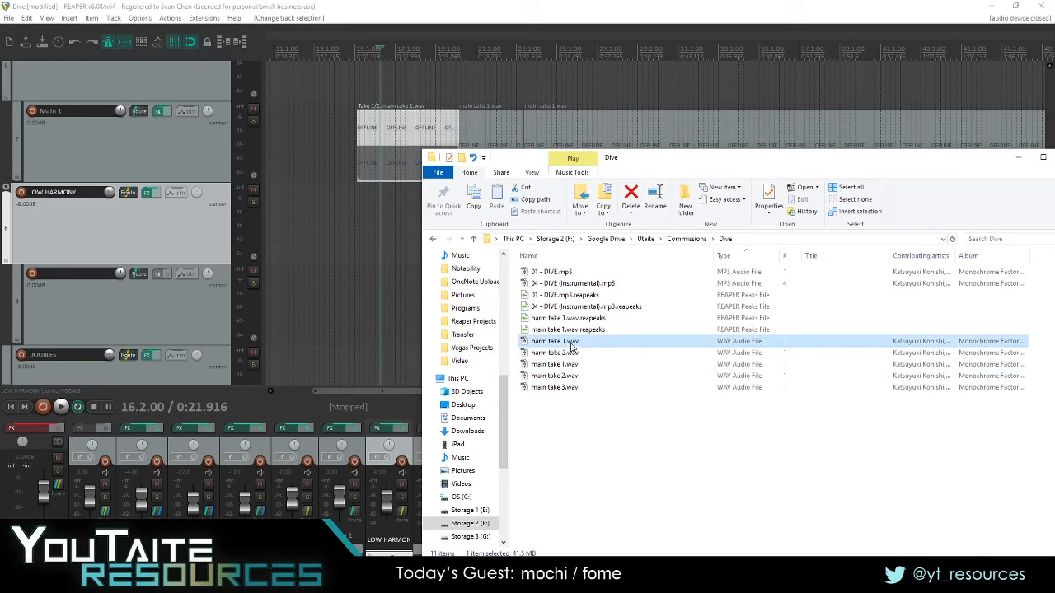
left_click_drag(571, 345, 307, 305)
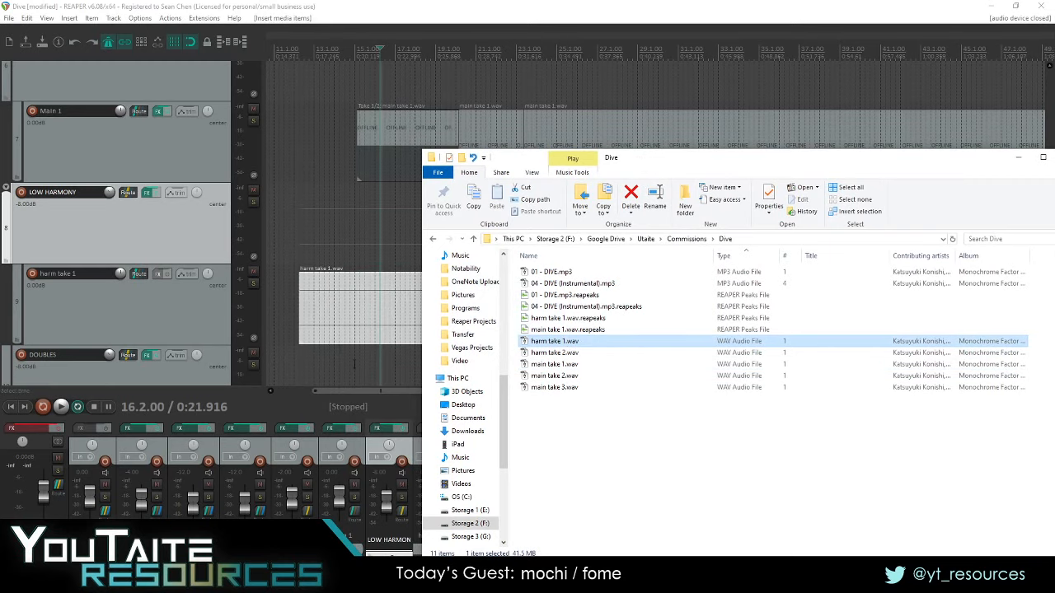
- Return to REAPER and move the harm take 1 item to the very start of the project timeline
left_click(475, 340)
scroll(474, 340, "down", 3)
left_click_drag(715, 310, 615, 302)
scroll(123, 253, "up", 3)
scroll(123, 252, "down", 1)
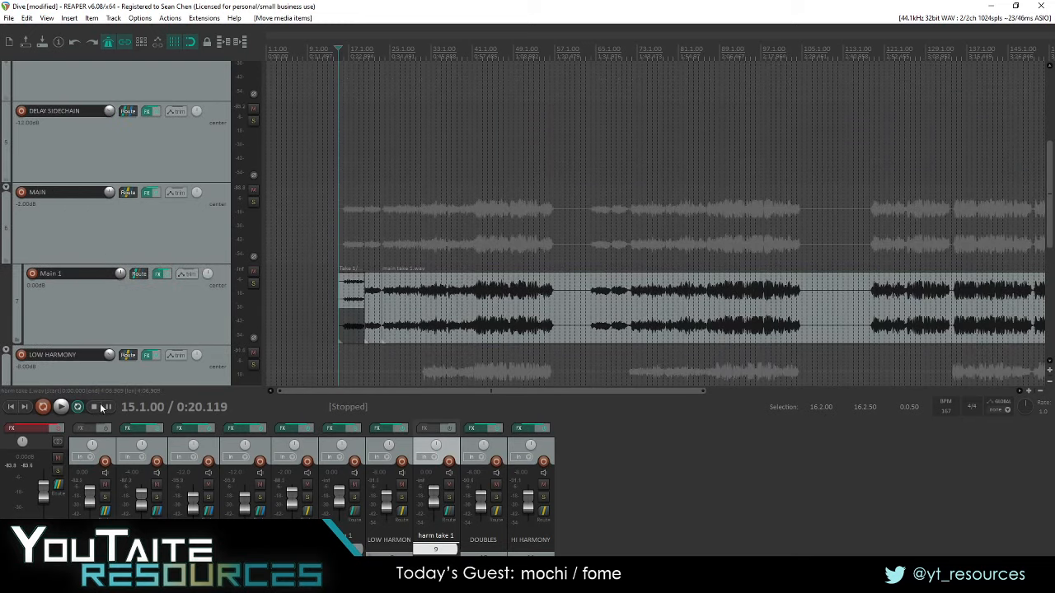
- Check the end and start of the timeline and compare the harm take 1 item's start with the items on the other tracks
left_click(25, 407)
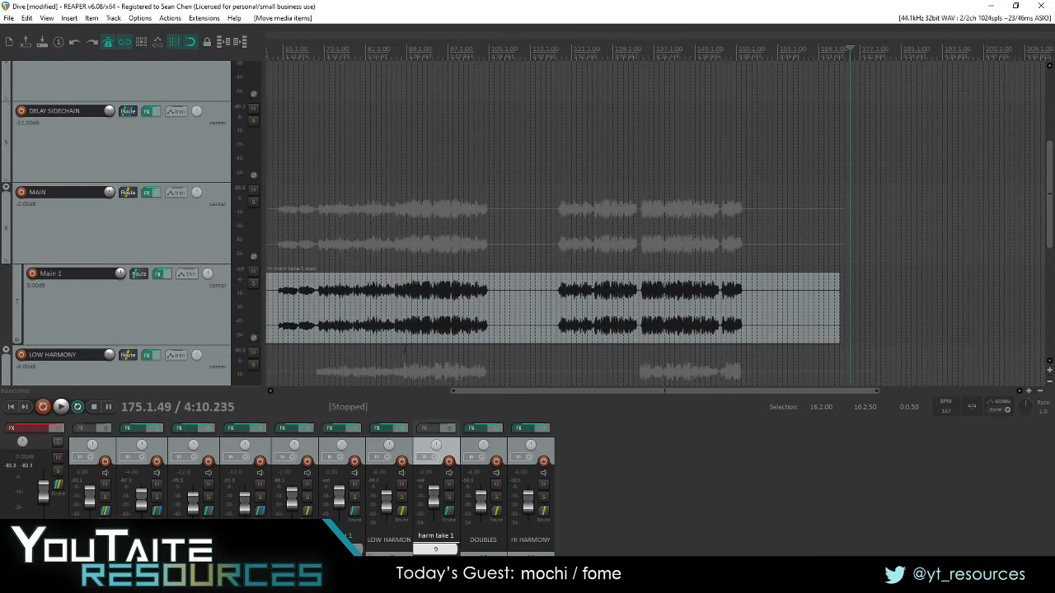
left_click(10, 408)
scroll(29, 331, "down", 2)
scroll(26, 326, "up", 4)
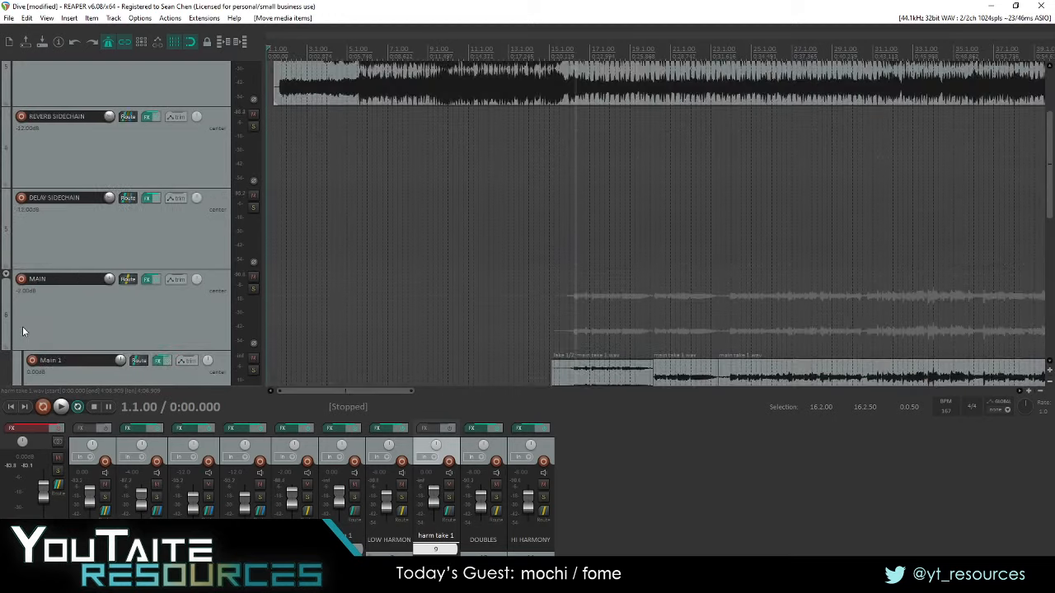
scroll(22, 328, "down", 4)
left_click_drag(278, 303, 291, 306)
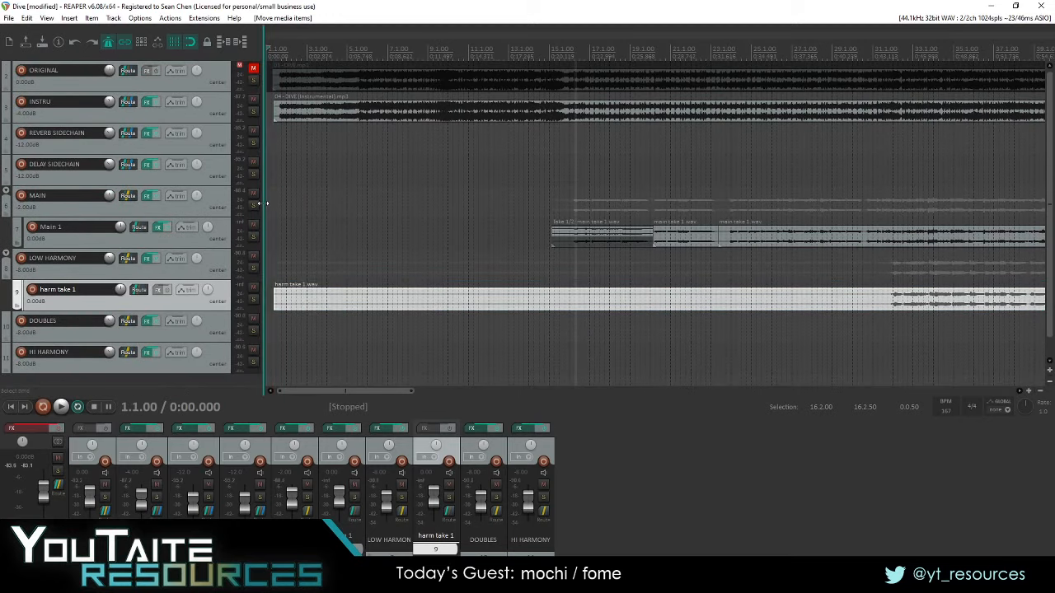
left_click(339, 203)
scroll(31, 298, "up", 2)
scroll(447, 313, "right", 4)
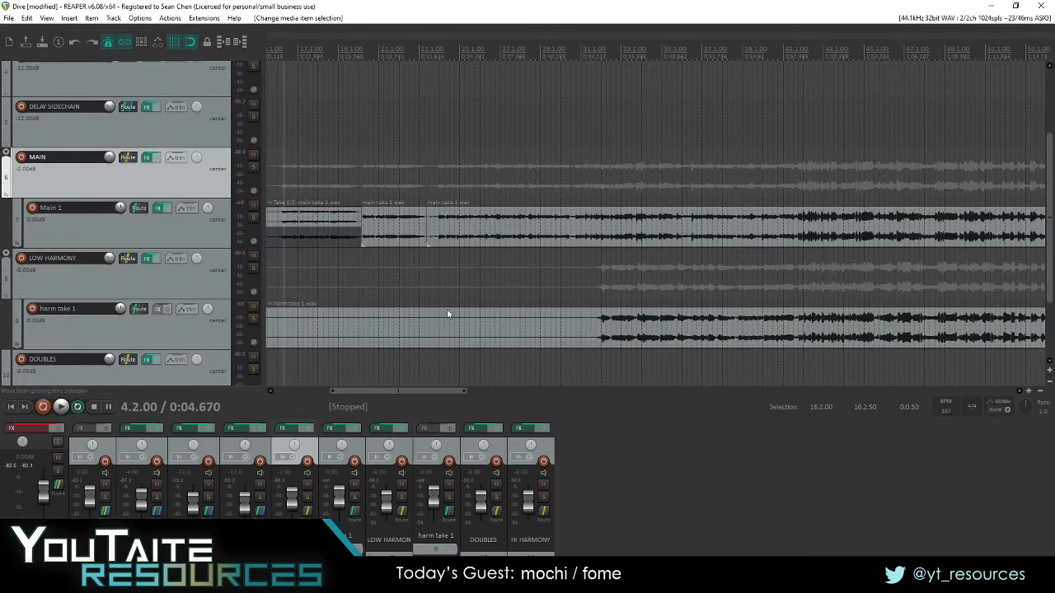
- Play the mix from bar 31.4, just before the low harmony enters, and stop after the first words
left_click(595, 267)
scroll(19, 335, "up", 1)
key("space")
scroll(663, 283, "up", 4)
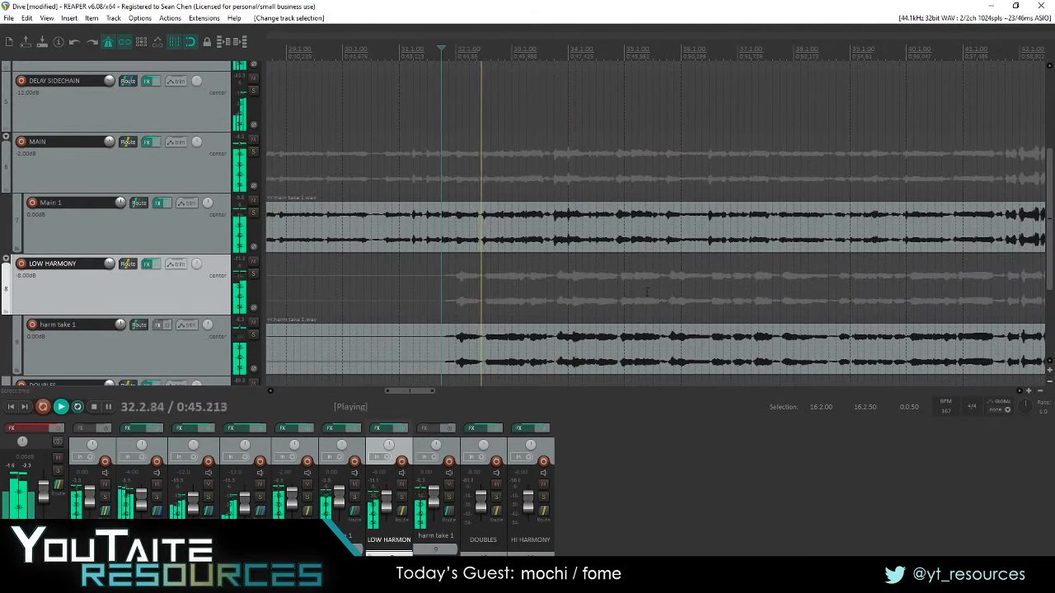
scroll(46, 297, "down", 2)
key("space")
- Nudge the harm take 1 item slightly earlier on its track so its first phrase sits closer to Main 1
scroll(122, 264, "up", 2)
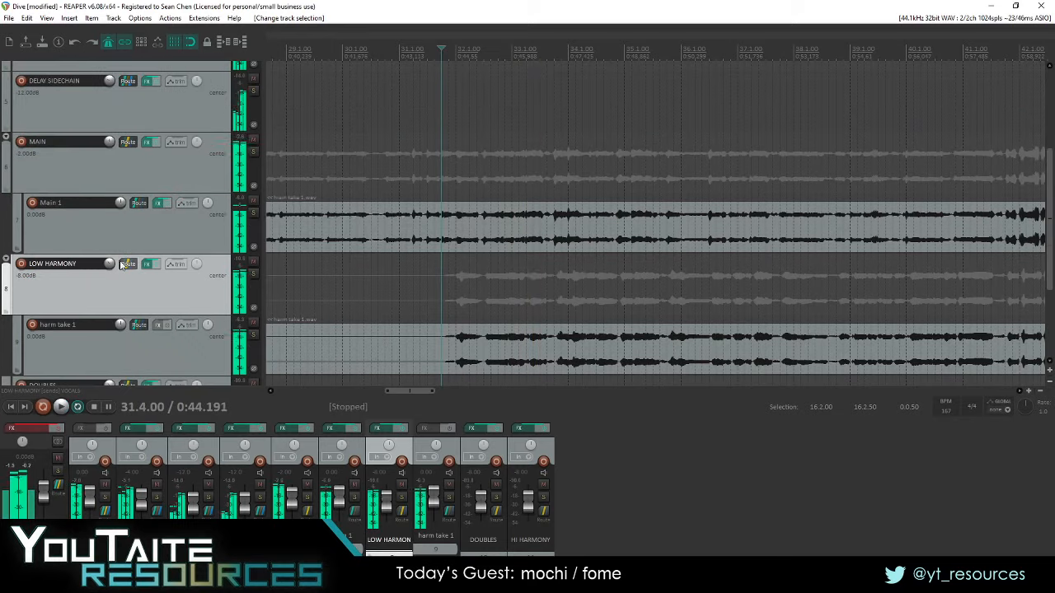
scroll(122, 263, "up", 1)
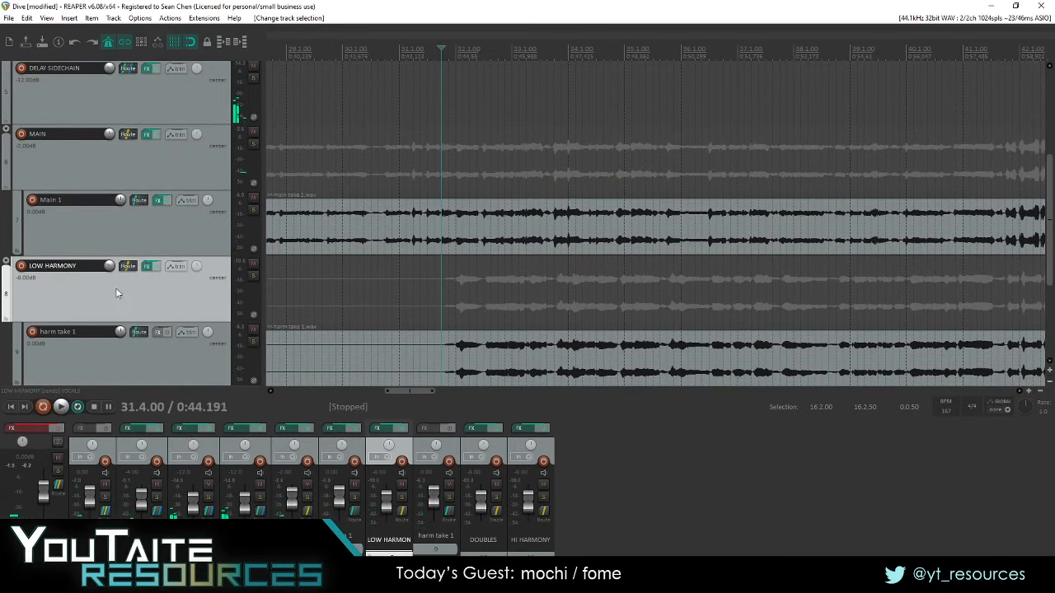
scroll(116, 288, "down", 1)
scroll(527, 264, "up", 2)
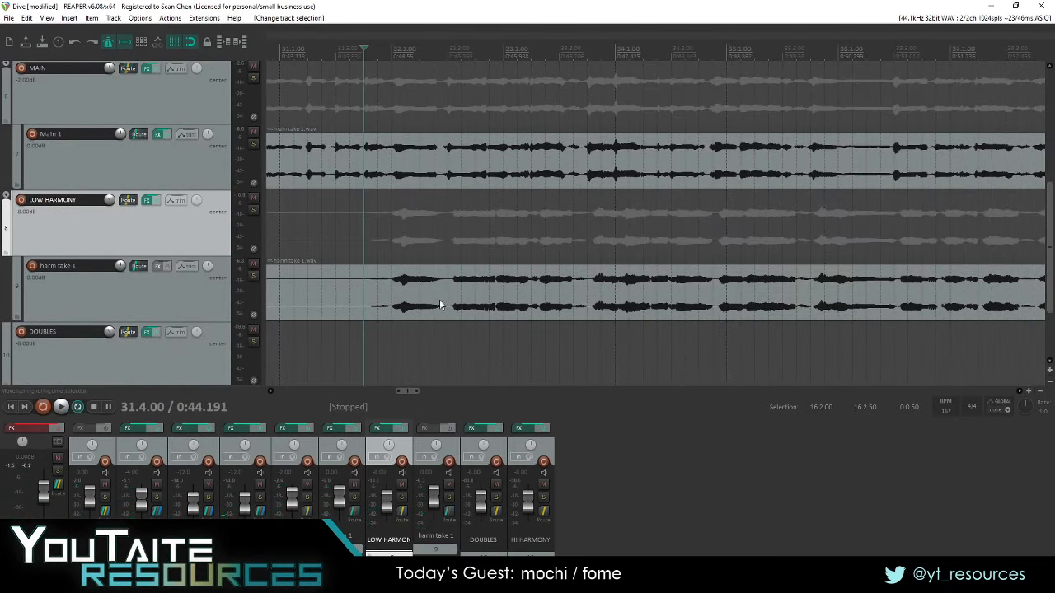
scroll(114, 307, "down", 1)
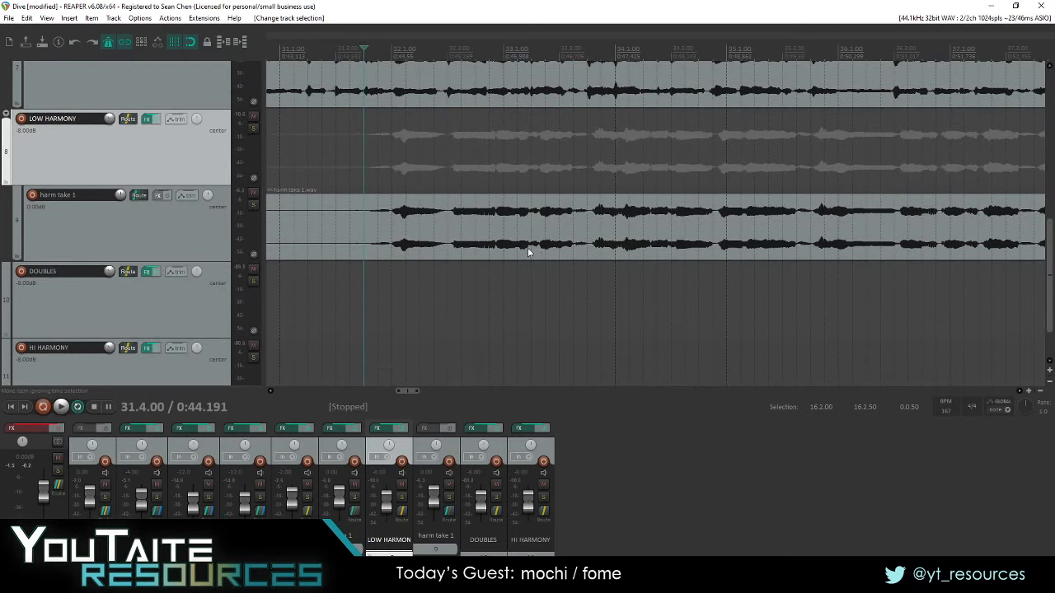
left_click_drag(529, 252, 531, 250)
scroll(49, 262, "up", 1)
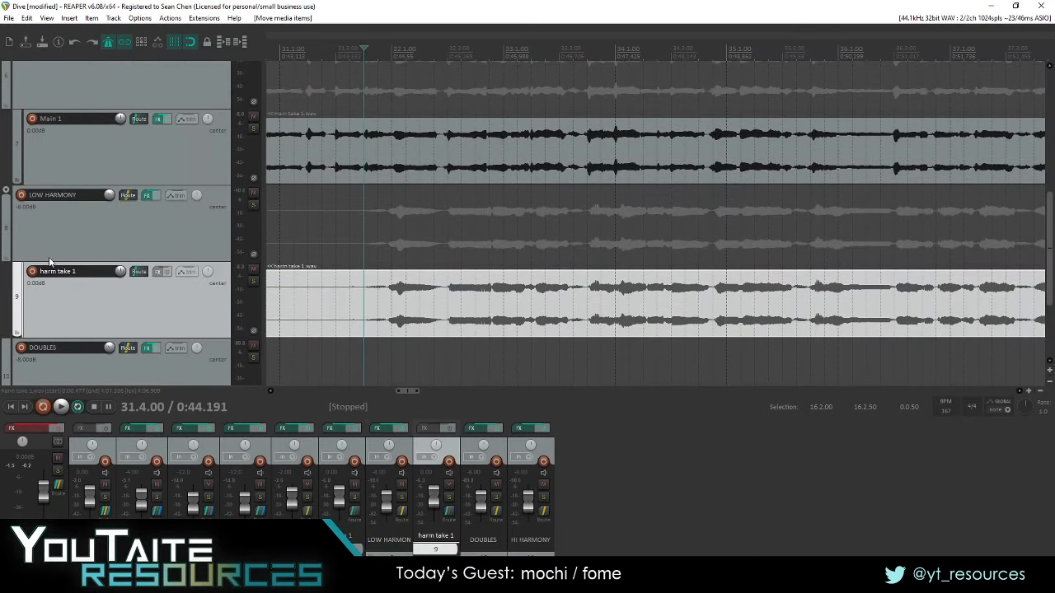
- Add the VST3 Melodyne 4 plugin to the harm take 1 track, play its opening phrase at bar 32, and close the plugin window
left_click(158, 275)
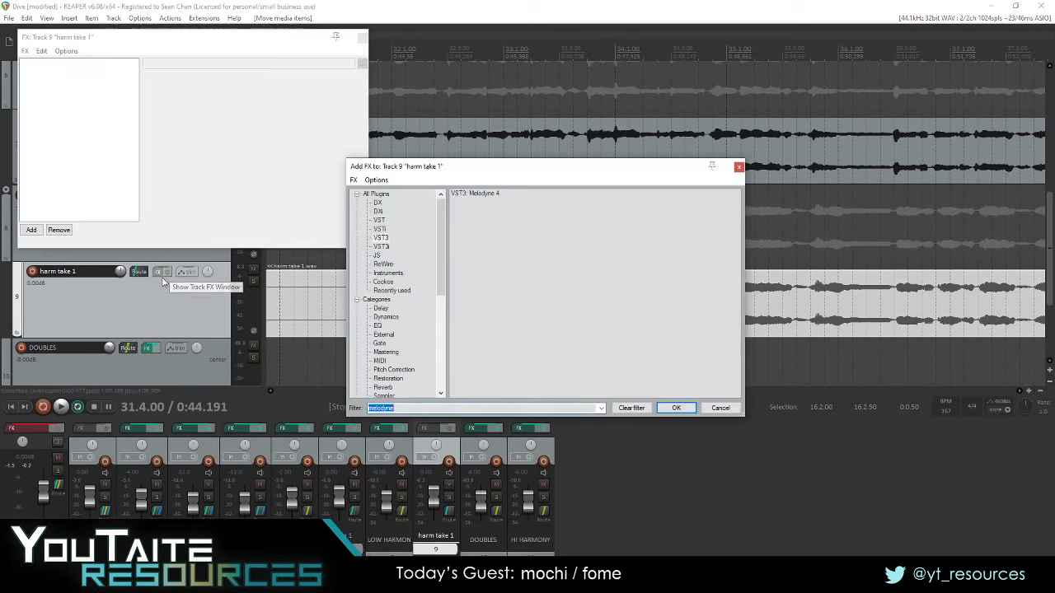
double_click(483, 195)
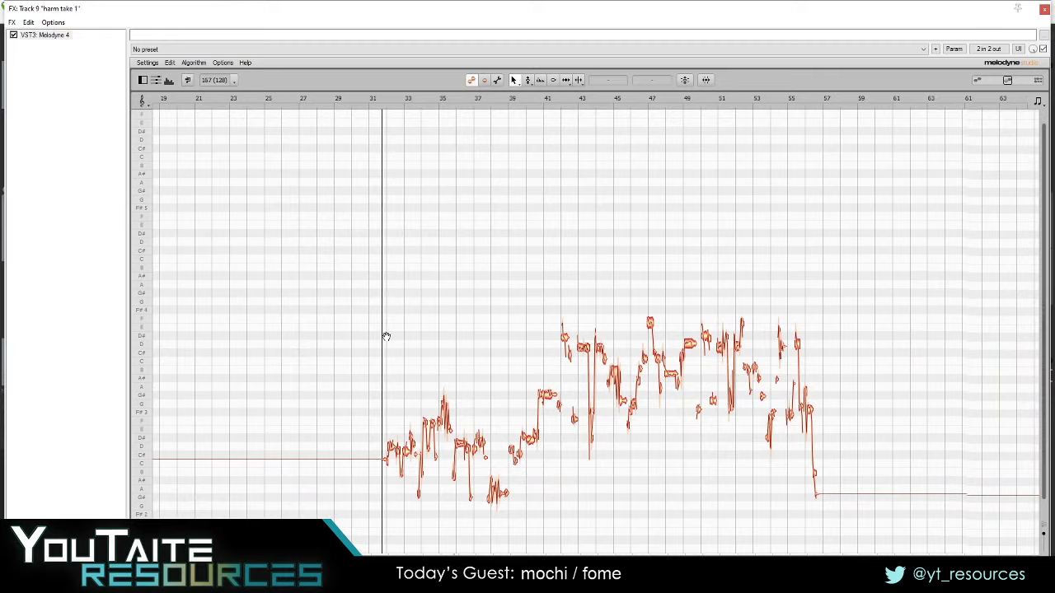
left_click_drag(387, 336, 547, 238)
left_click(321, 261)
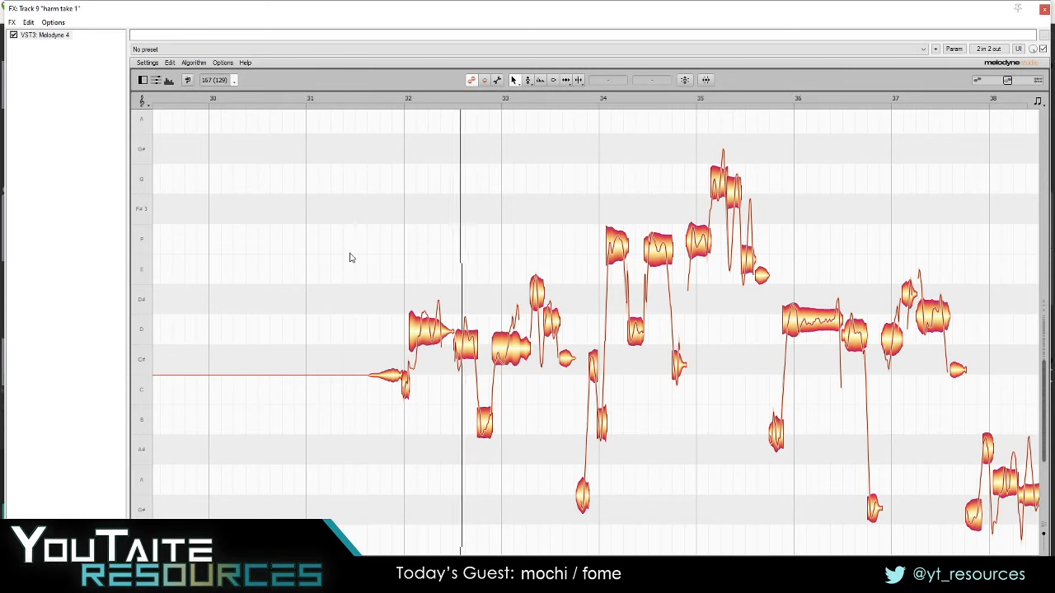
key("space")
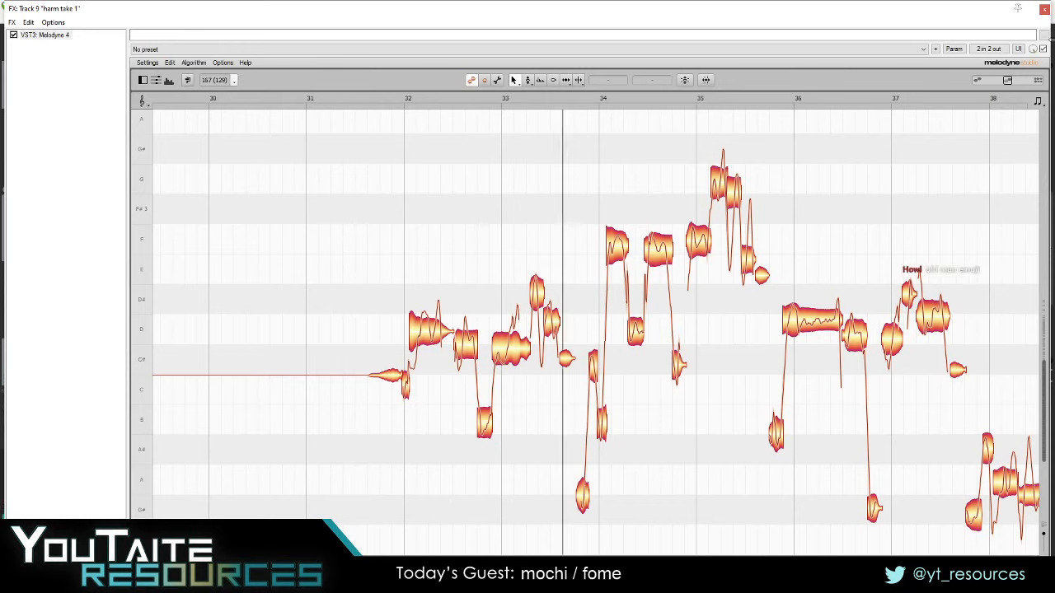
left_click(1045, 9)
left_click(413, 175)
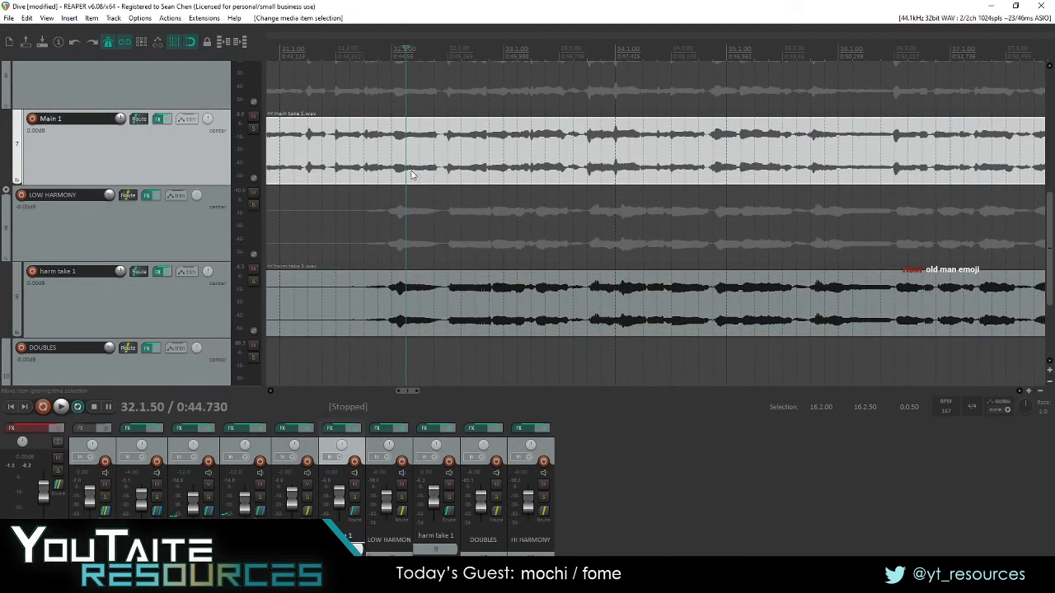
left_click(405, 295)
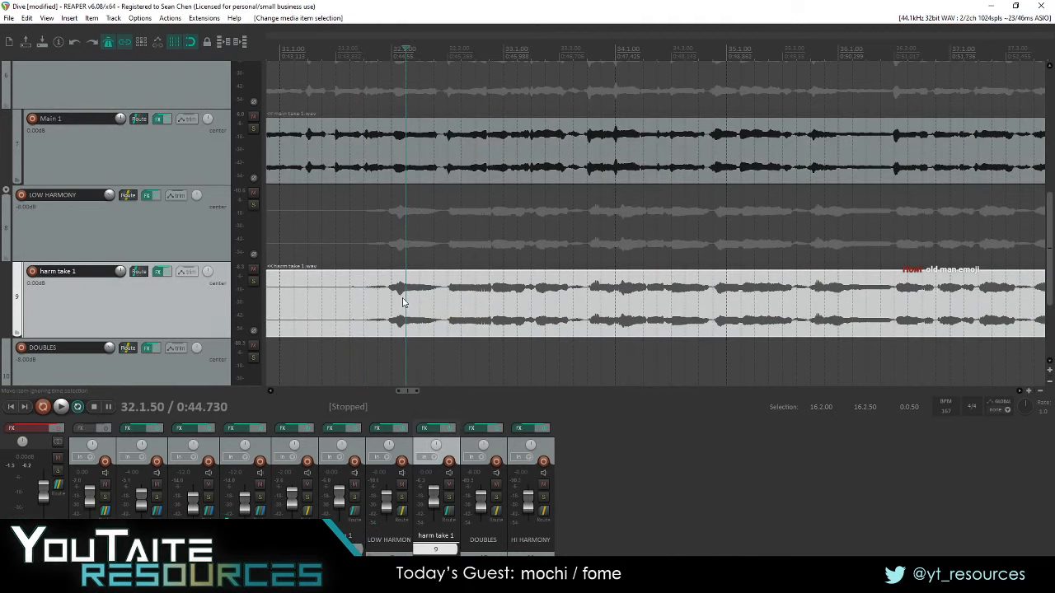
left_click(166, 147)
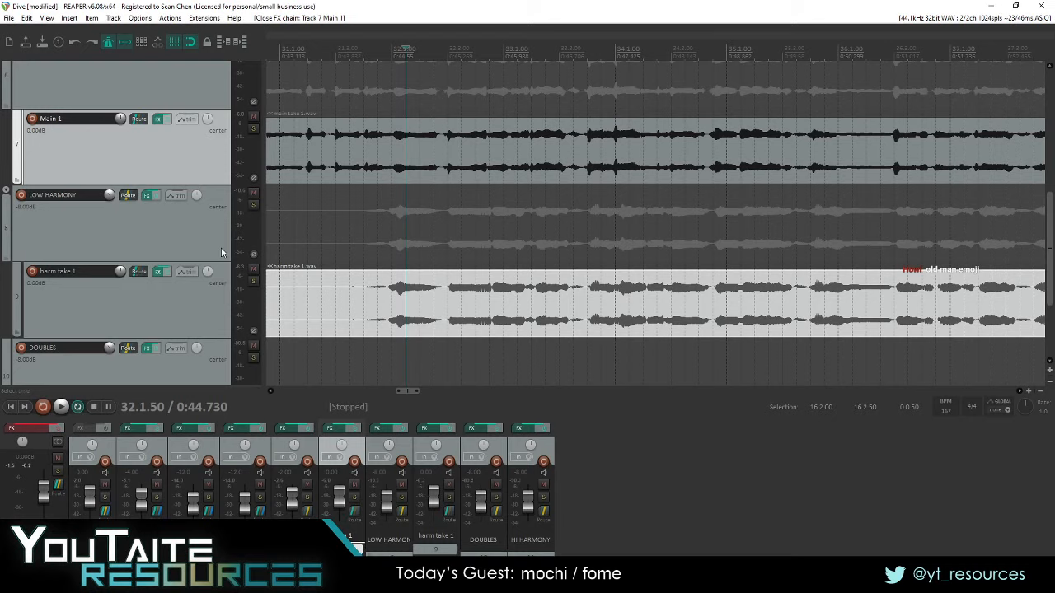
left_click(153, 296)
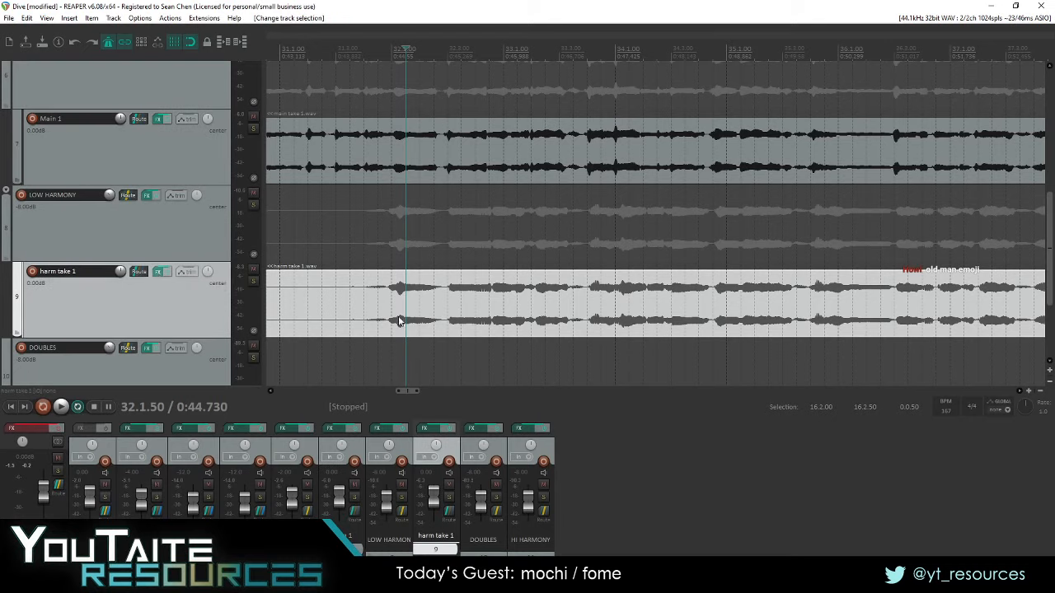
key("f")
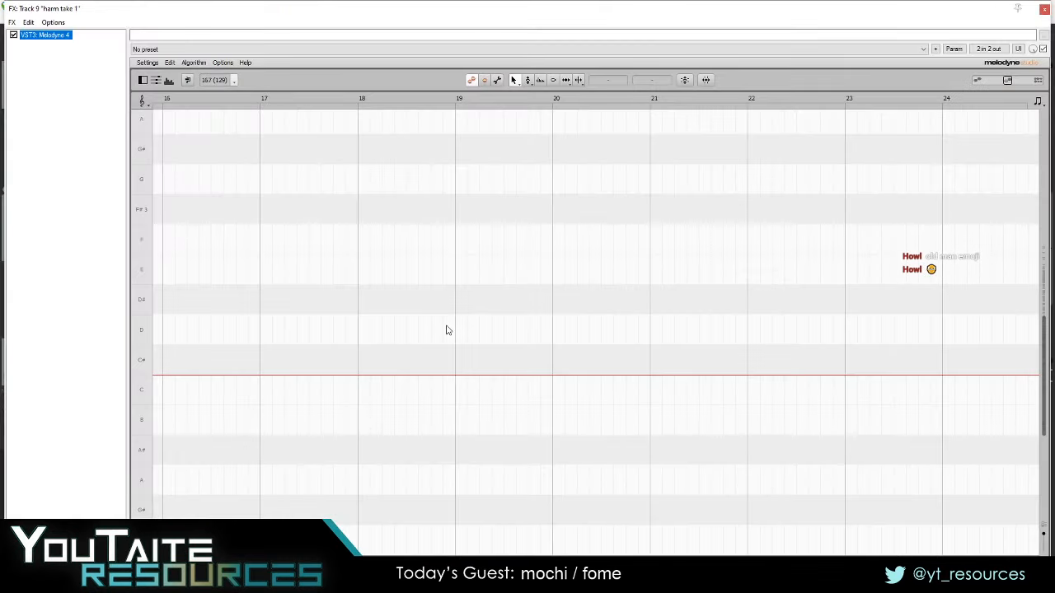
key("Escape")
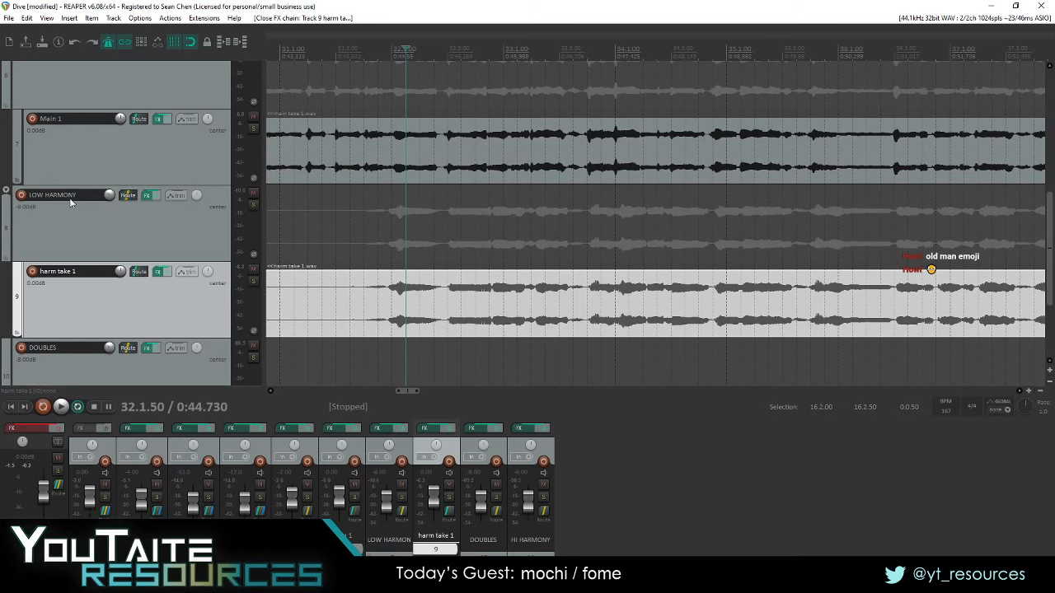
- Open Melodyne on the Main 1 track and maximize its window
scroll(141, 253, "up", 1)
scroll(559, 319, "left", 1)
left_click(197, 237)
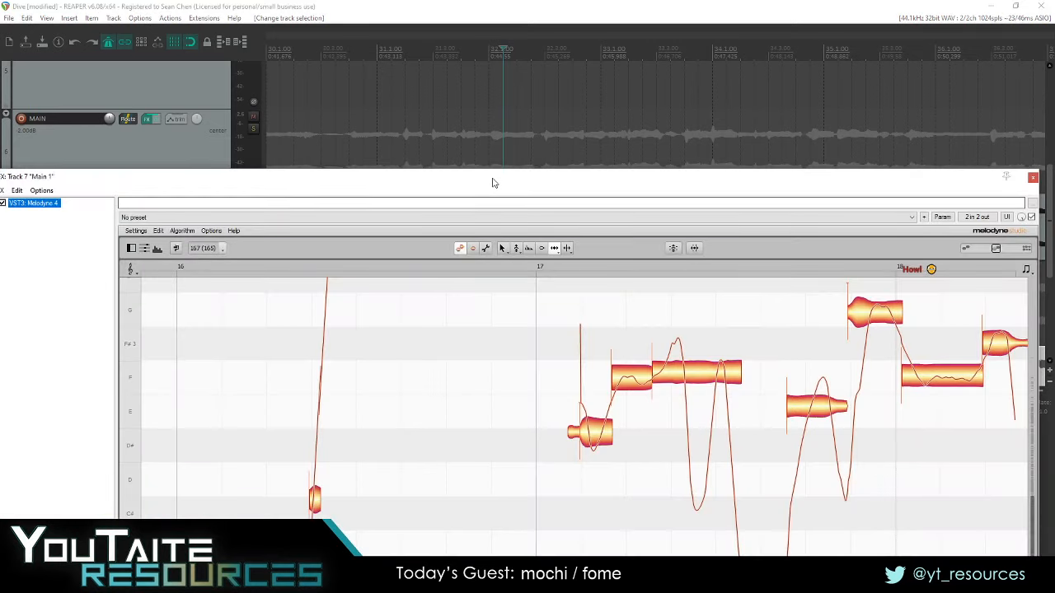
double_click(494, 178)
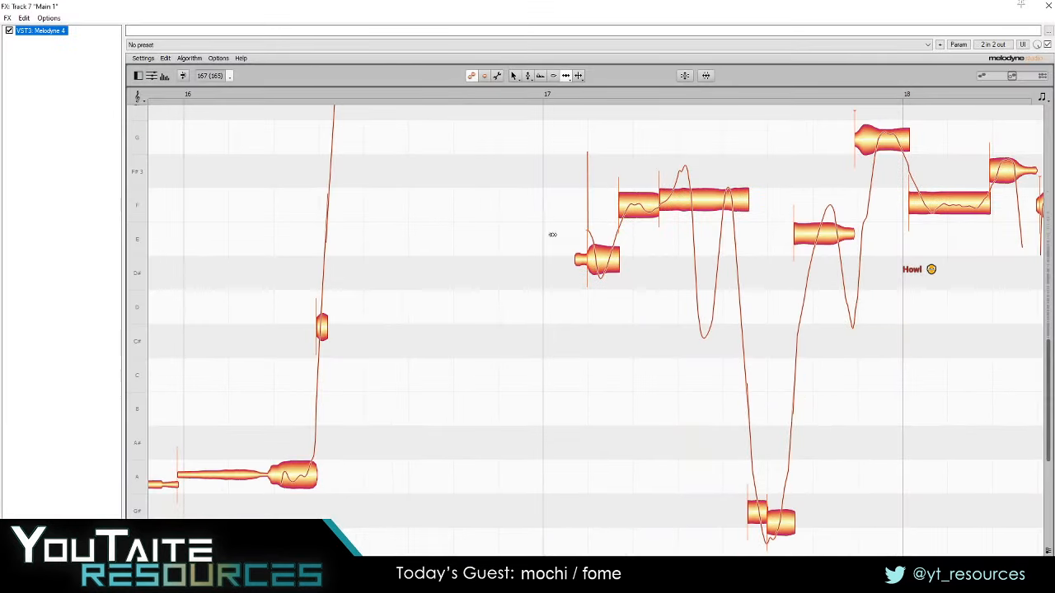
- Play the start of the Main 1 phrase at bar 32 and examine its notes through bar 34
left_click_drag(604, 287, 502, 233)
key("space")
left_click_drag(397, 279, 605, 358)
left_click_drag(631, 424, 492, 403)
key("space")
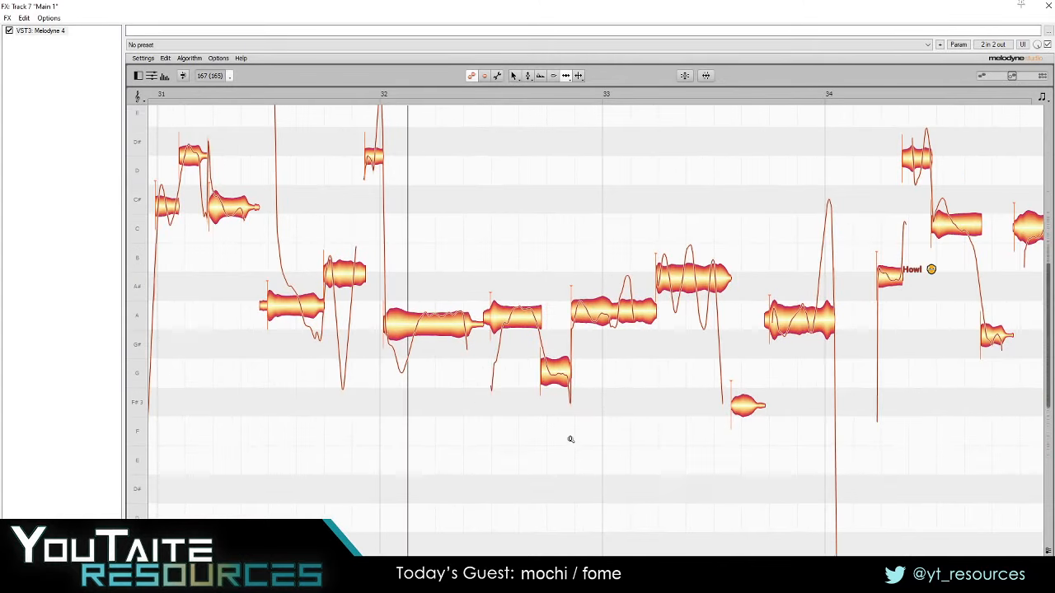
left_click_drag(570, 440, 600, 462)
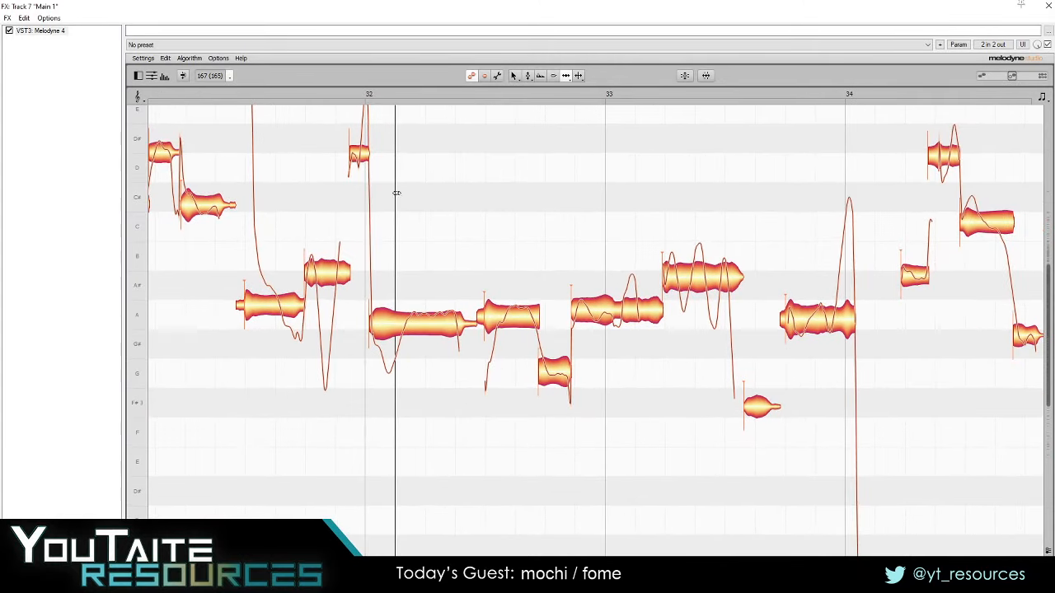
left_click_drag(447, 186, 433, 145)
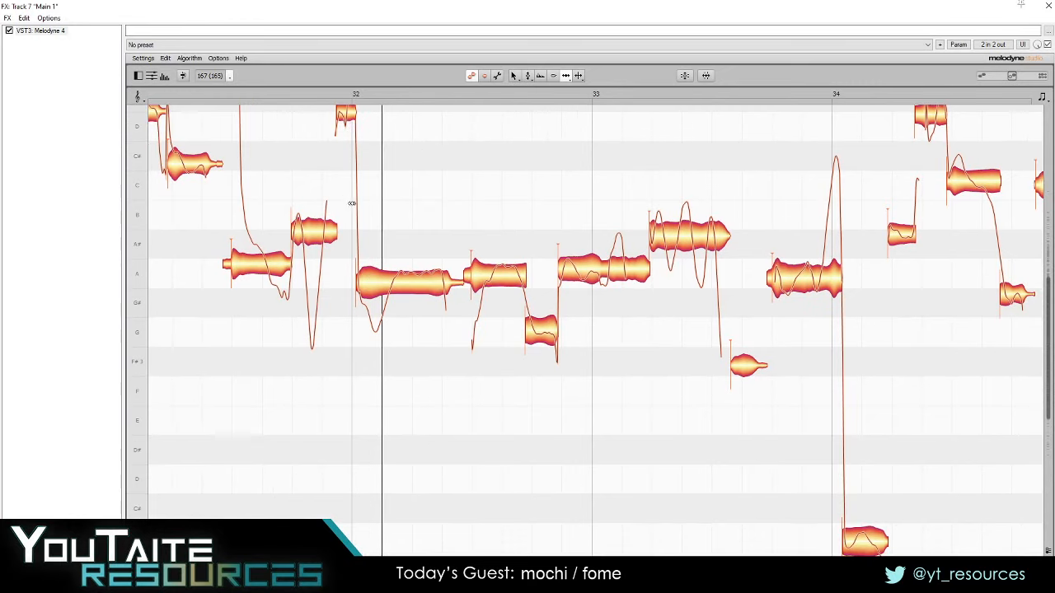
left_click_drag(418, 248, 467, 197)
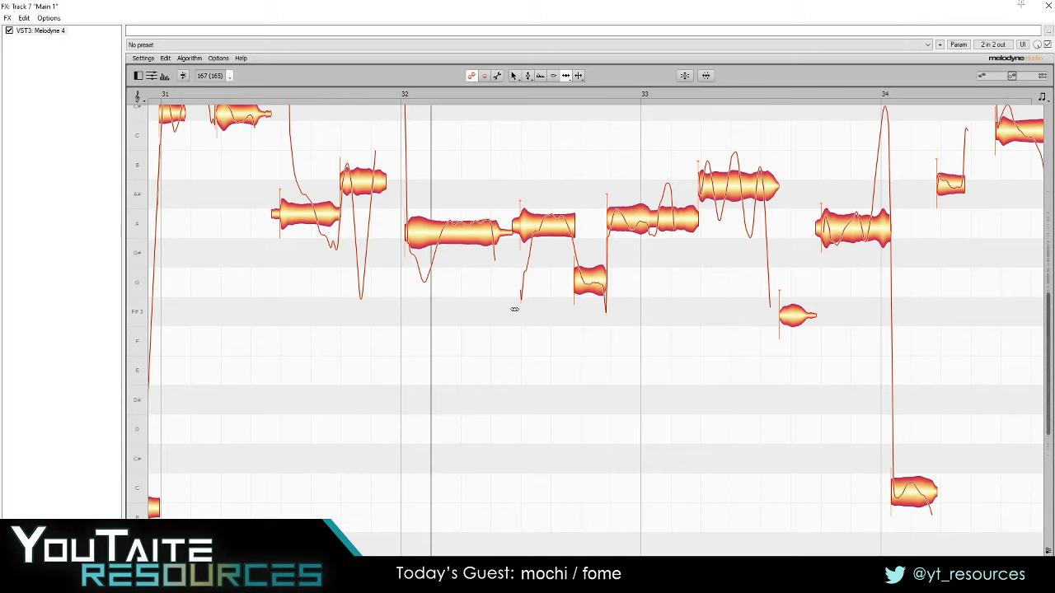
- Show Melodyne's track list and make the harm take 1 notes editable alongside the Main 1 notes
left_click(139, 76)
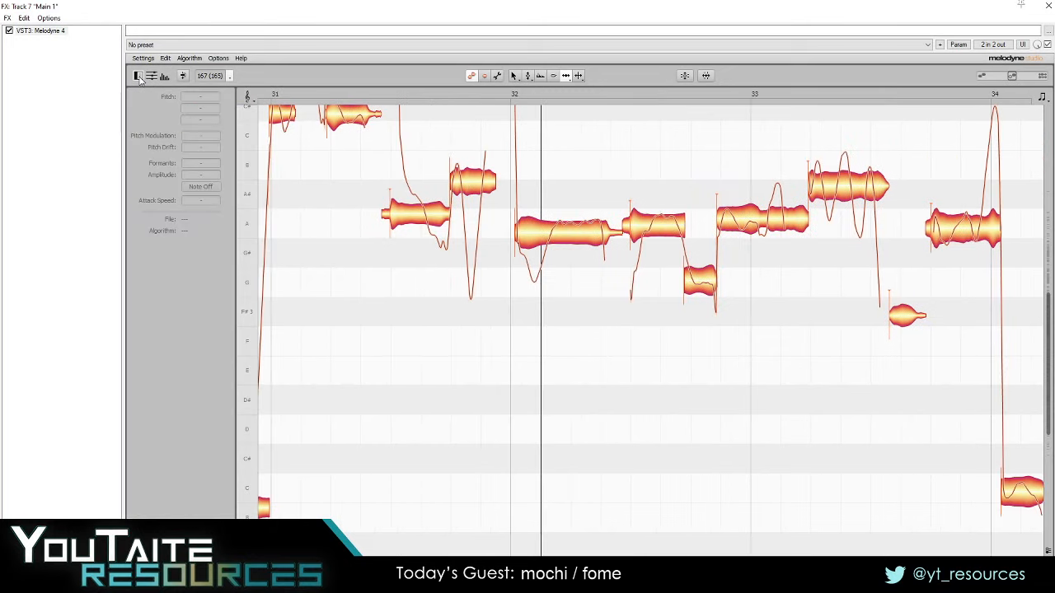
left_click(139, 76)
left_click(152, 75)
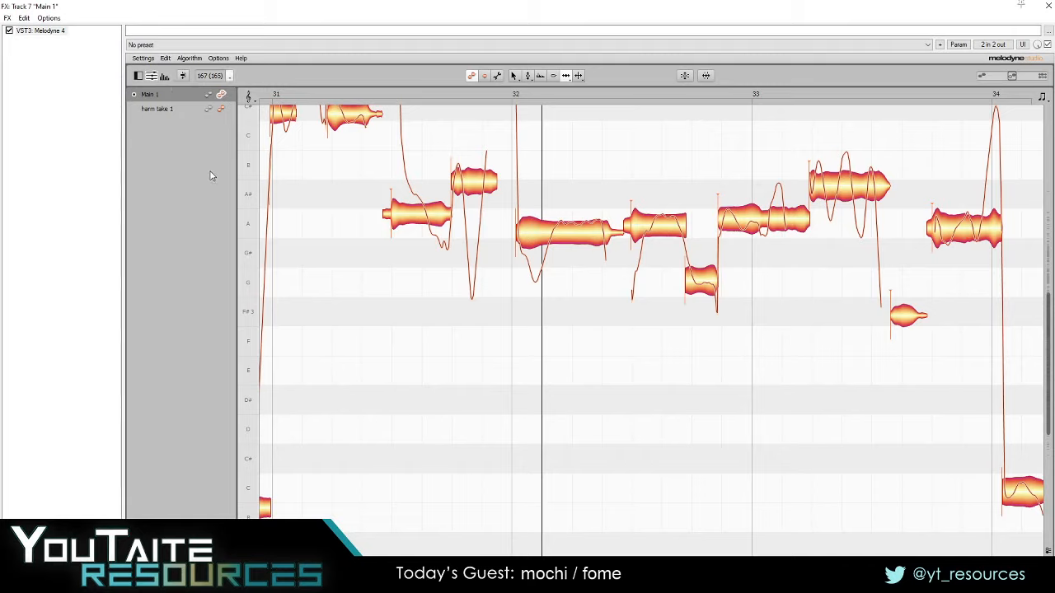
left_click(222, 109)
left_click(221, 96)
left_click(221, 108)
left_click(221, 97)
left_click(221, 110)
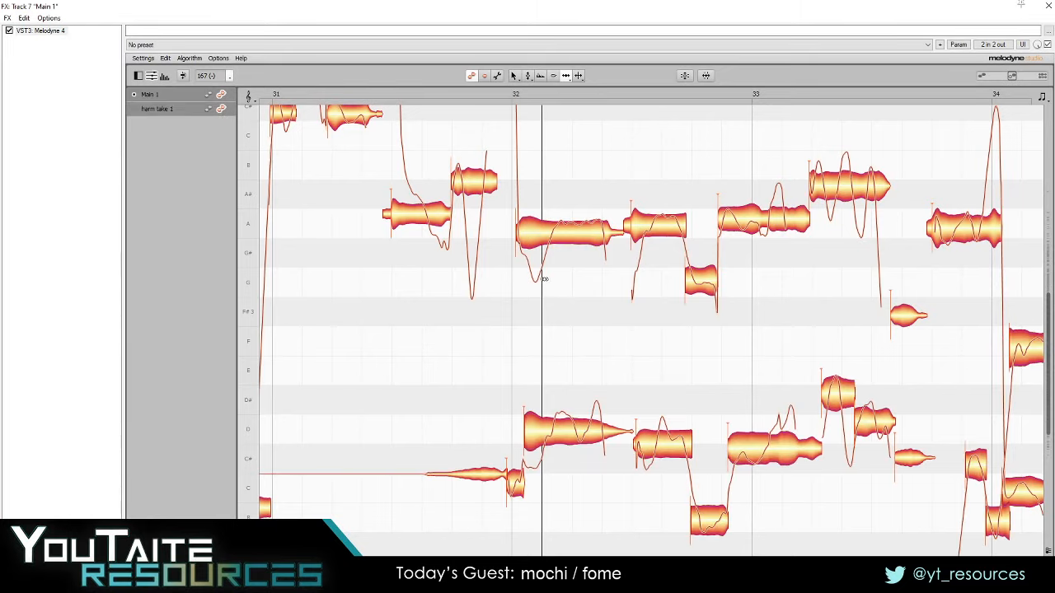
- Shift the long harmony note at the start of bar 32 slightly earlier toward the Main 1 note and play it back
mouse_move(603, 328)
left_mouse_down()
mouse_move(405, 264)
mouse_move(476, 308)
mouse_move(609, 317)
left_mouse_up()
left_click_drag(448, 384, 443, 384)
mouse_move(420, 174)
left_mouse_down()
mouse_move(407, 174)
mouse_move(418, 174)
left_mouse_up()
left_click(457, 386)
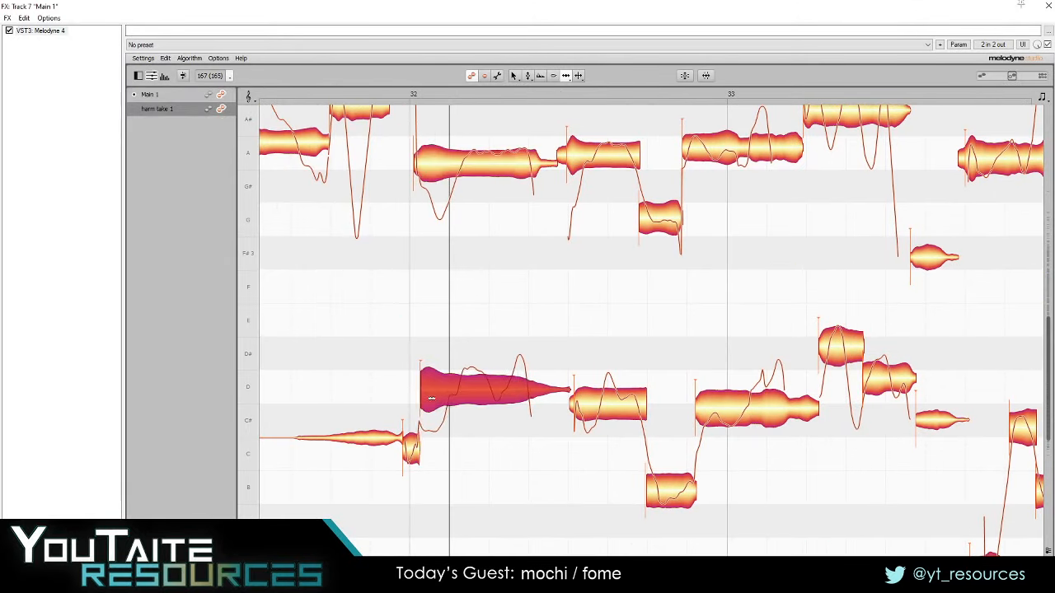
left_click_drag(372, 273, 419, 320)
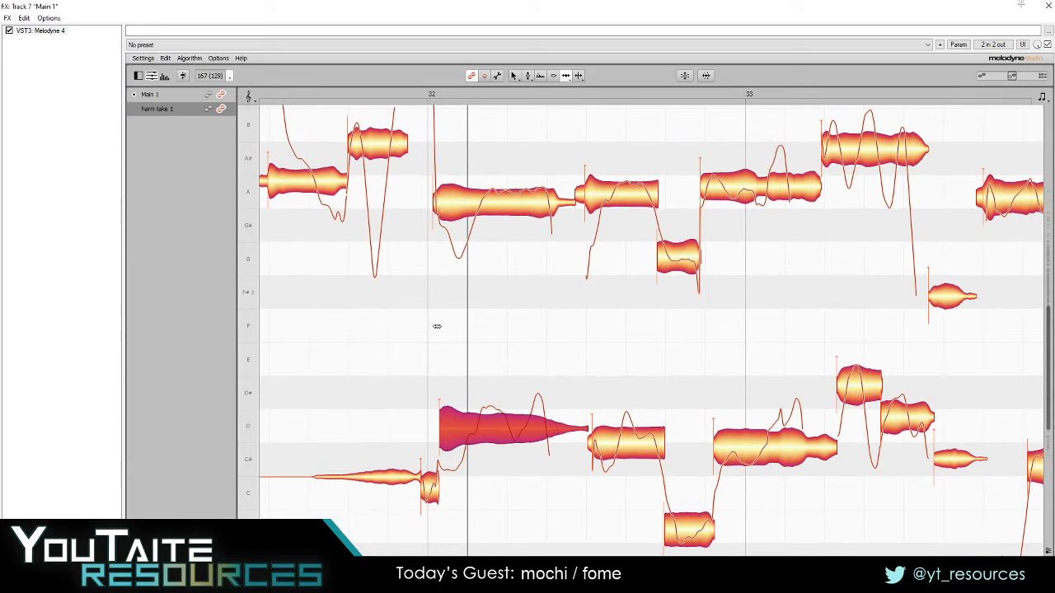
key("space")
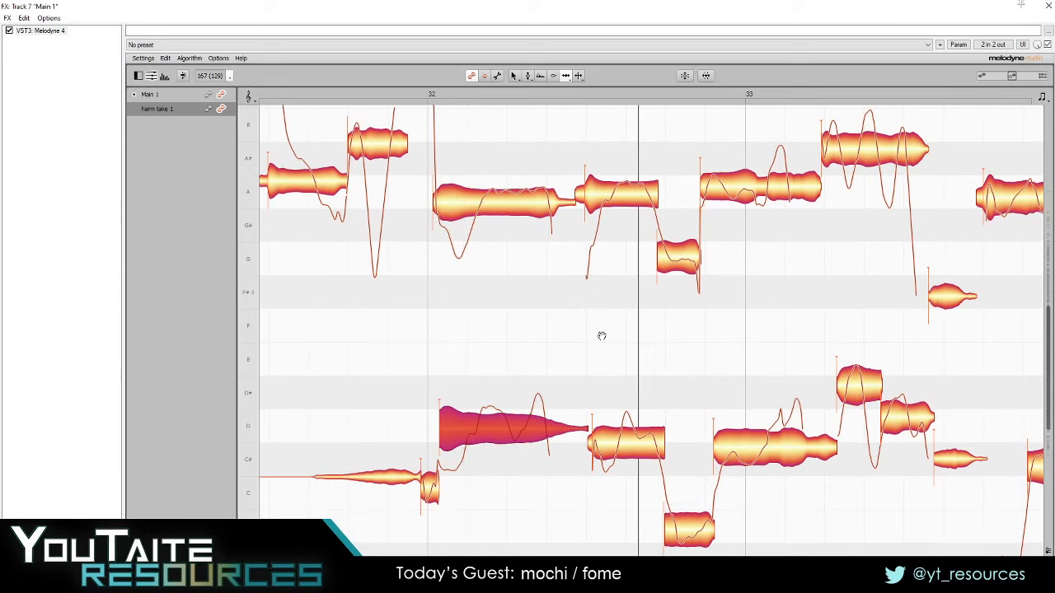
- Move the start of the long harmony note just before bar 33 slightly earlier toward the Main 1 note and play the phrase
left_click_drag(640, 344, 475, 288)
left_click(476, 413)
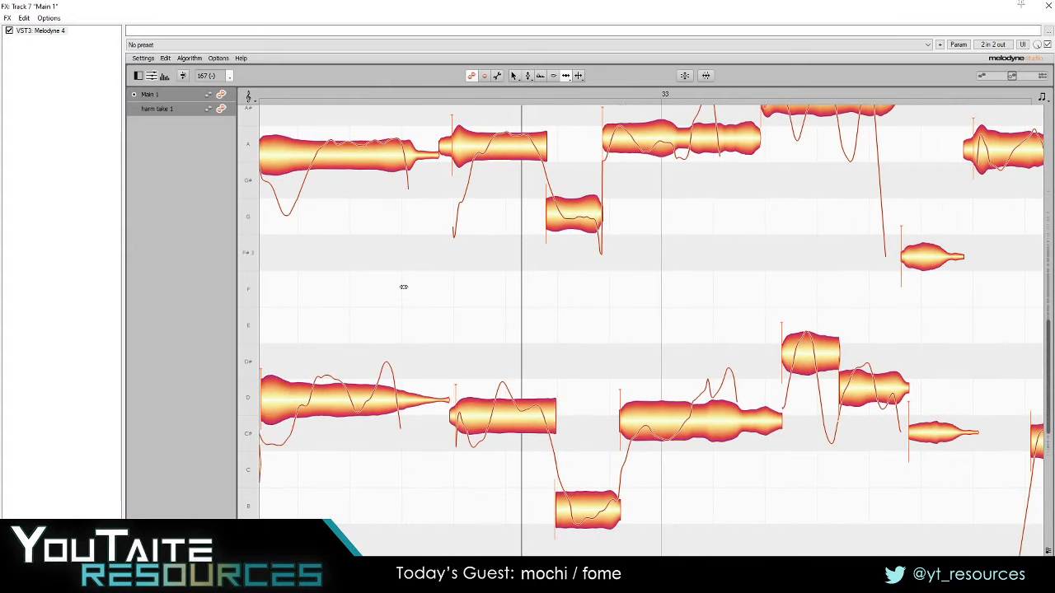
key("space")
left_click_drag(631, 412, 623, 410)
key("space")
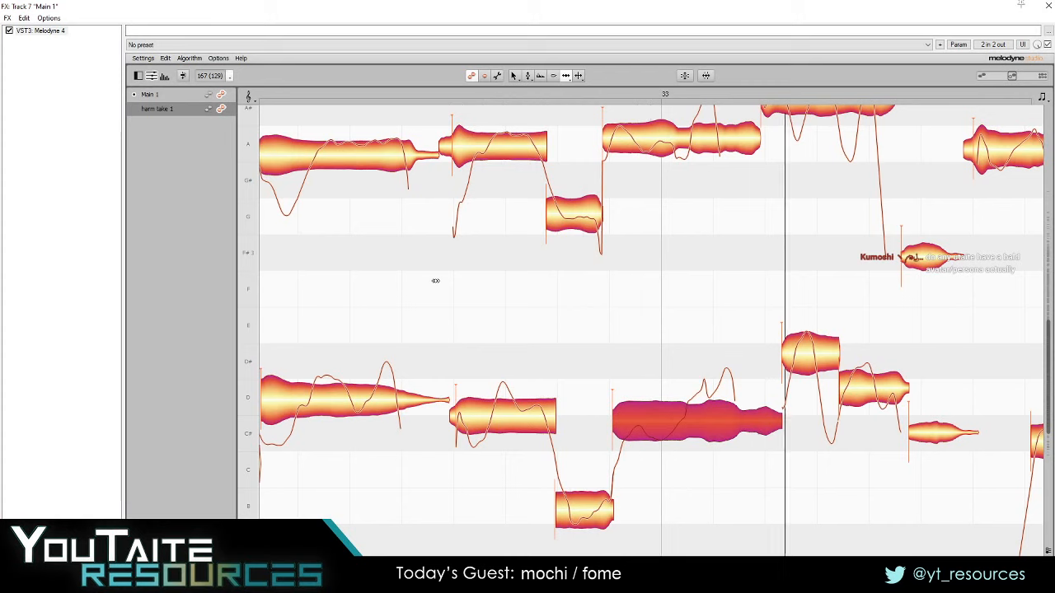
left_click_drag(398, 274, 560, 318)
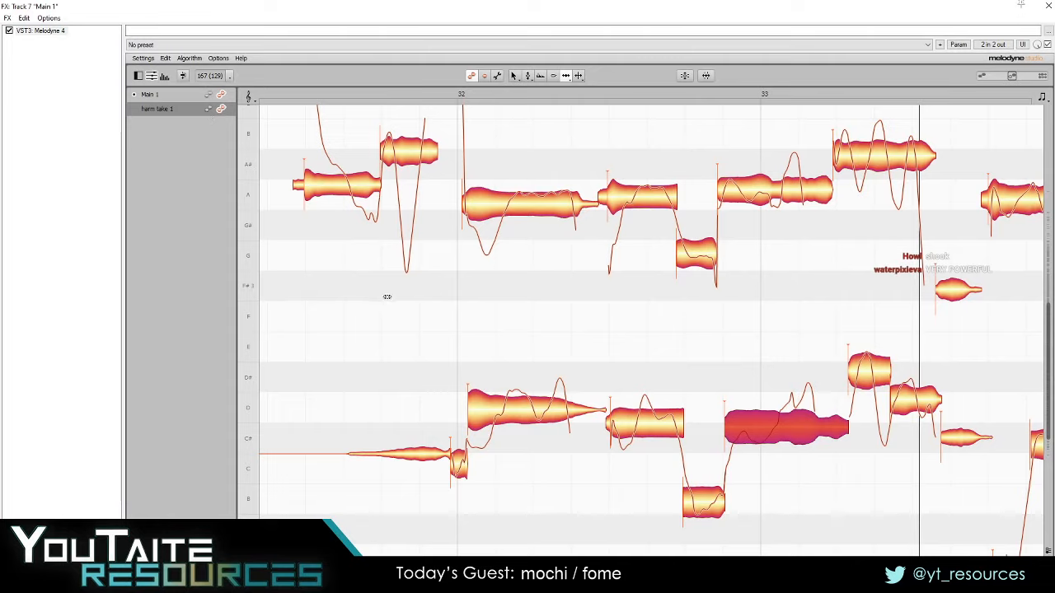
- Make only the Main 1 notes editable, with harm take 1 as reference, and move the long Main 1 note's start back to the bar 32 line
left_click(178, 98)
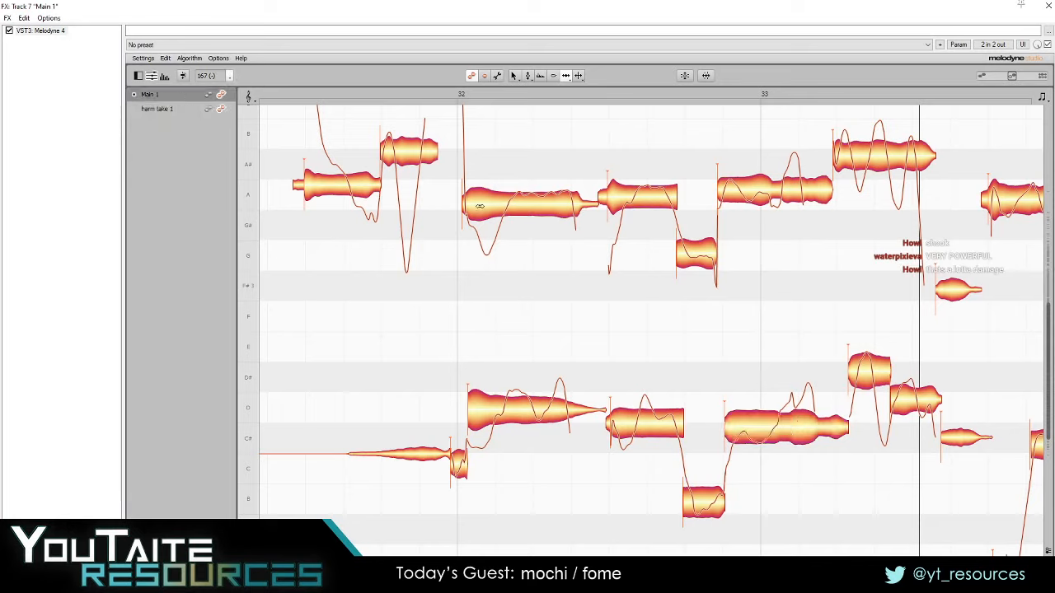
left_click(209, 109)
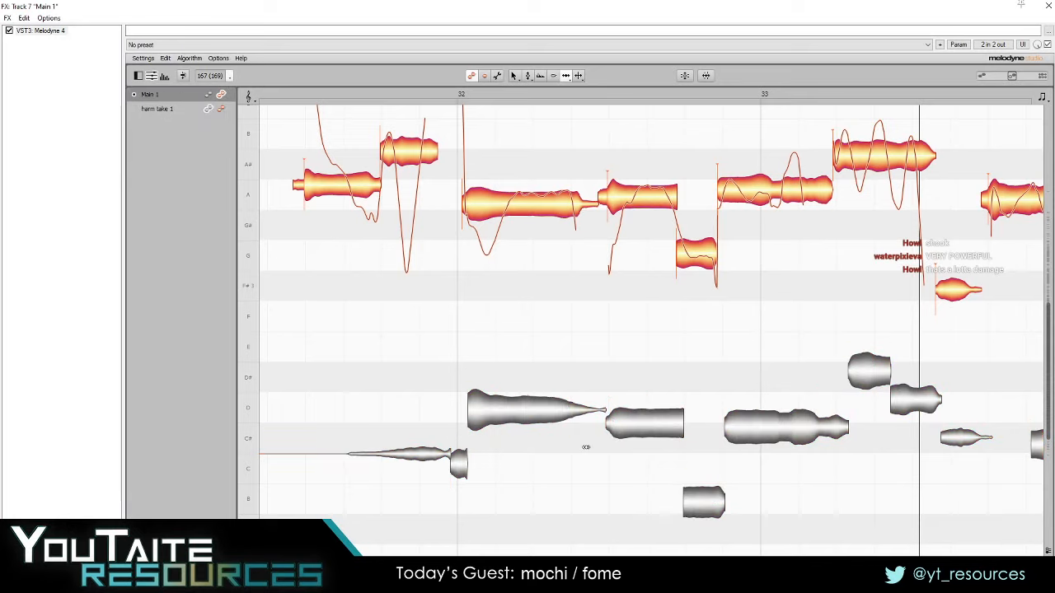
scroll(591, 459, "up", 4)
scroll(493, 300, "down", 2)
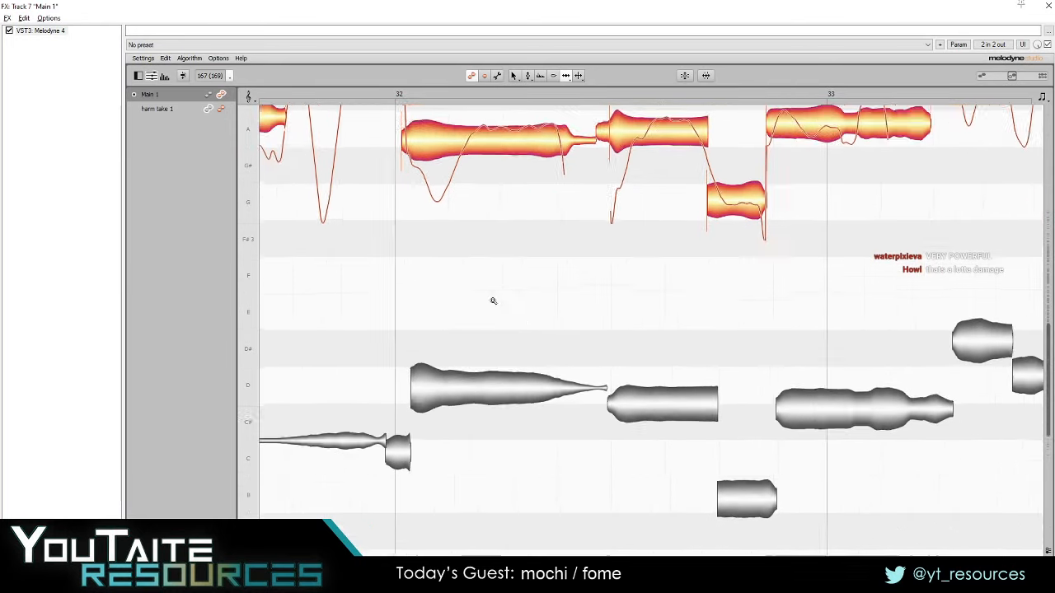
left_click_drag(691, 380, 560, 454)
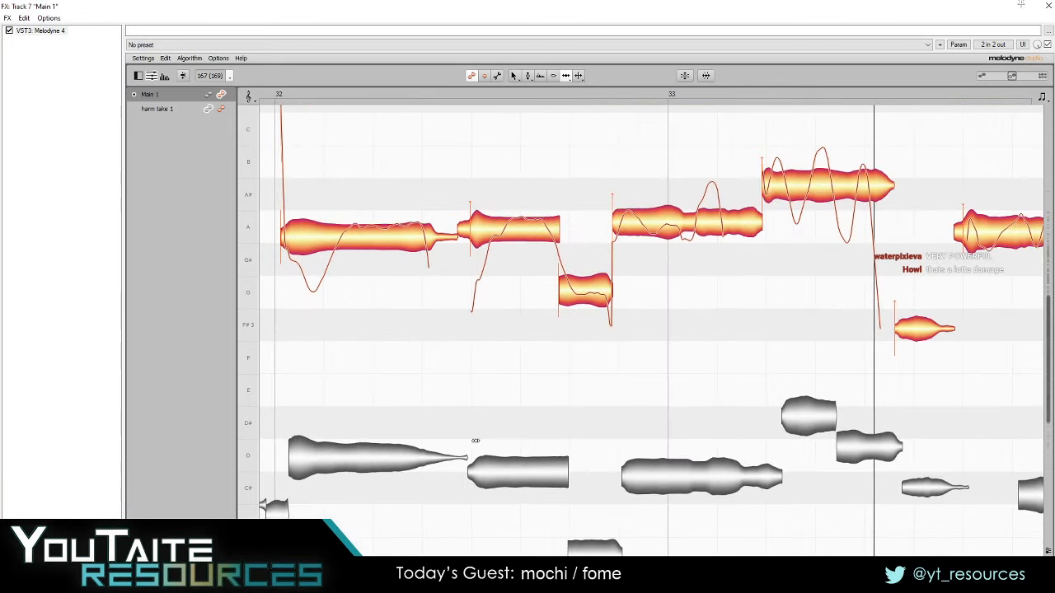
left_click_drag(328, 454, 514, 465)
left_click_drag(477, 255, 471, 255)
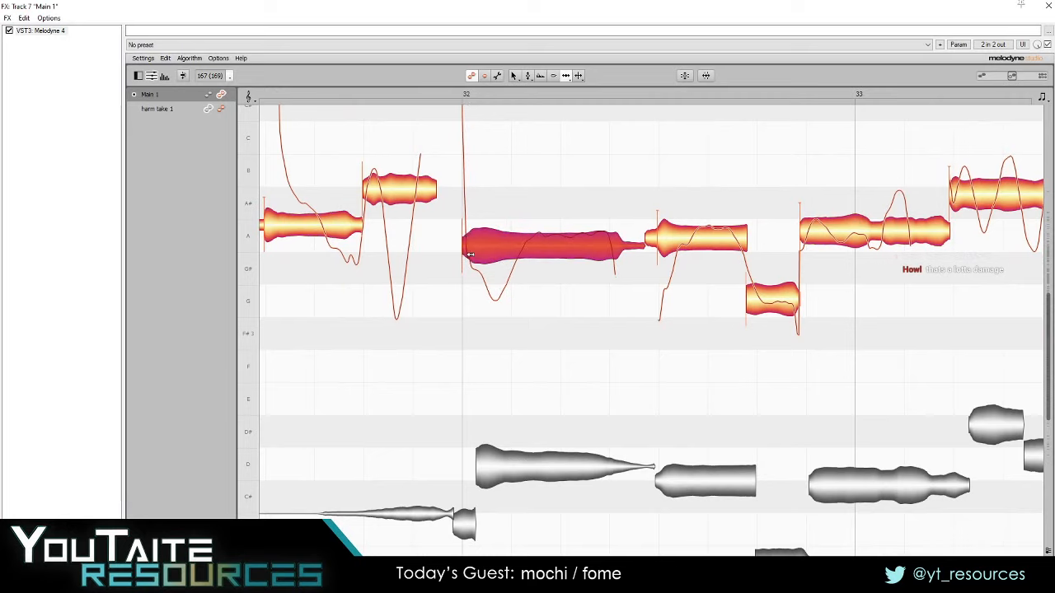
key("ctrl+z")
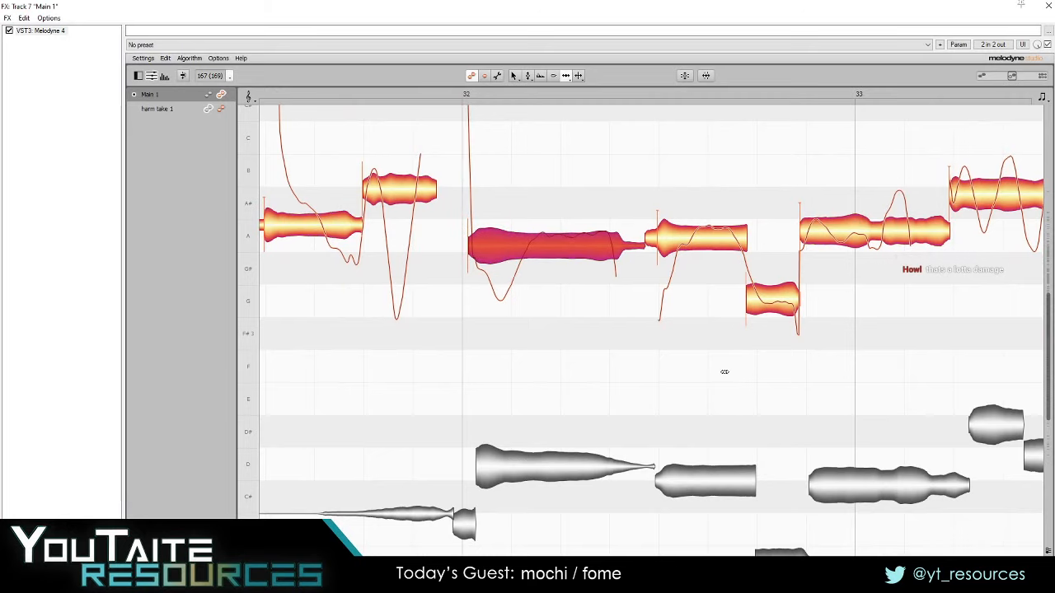
left_click_drag(781, 364, 704, 363)
left_click_drag(577, 354, 634, 388)
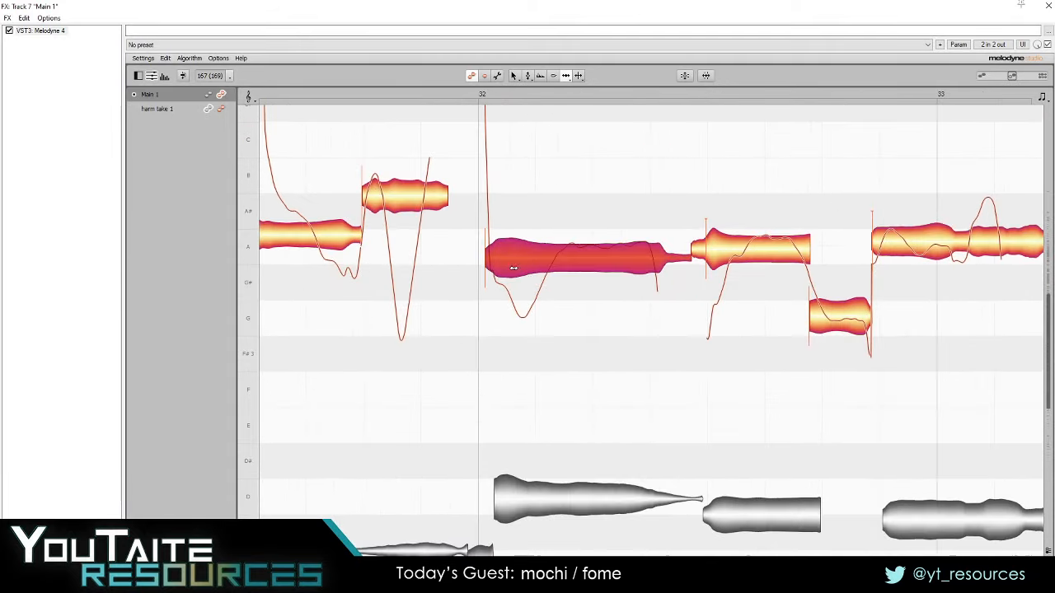
- Make harm take 1 editable and move the starts of its two long notes after bar 32 slightly earlier toward the Main 1 notes
left_click(223, 110)
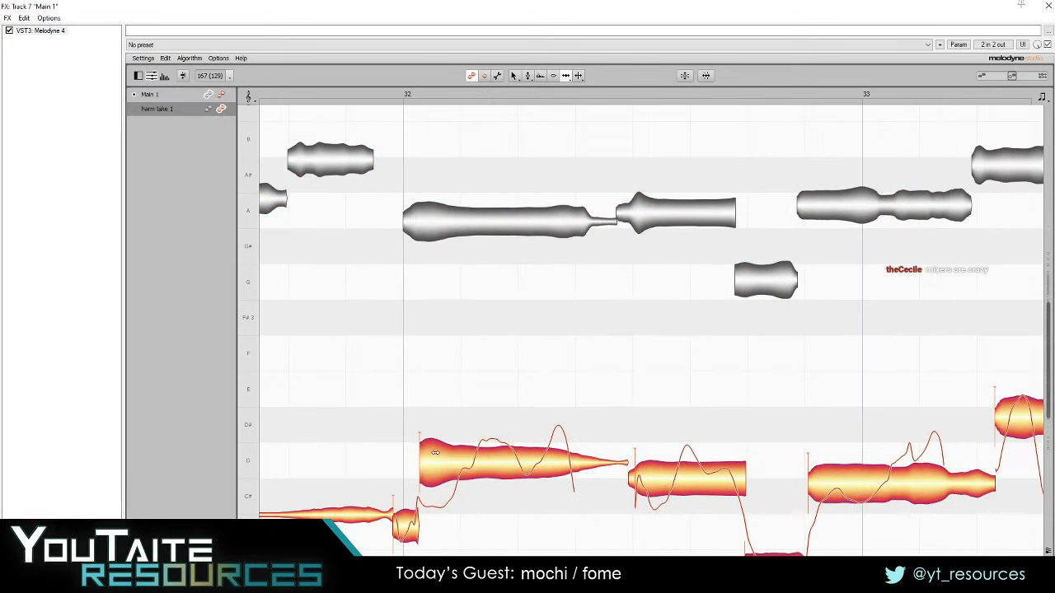
left_click_drag(432, 463, 427, 463)
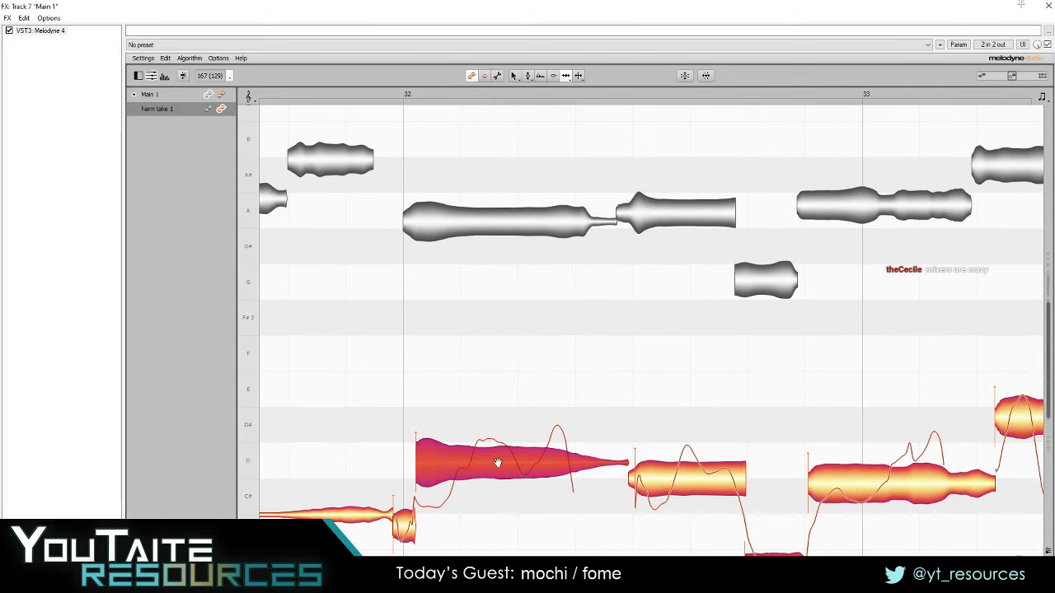
left_click_drag(641, 464, 452, 477)
left_click_drag(645, 451, 531, 449)
left_click_drag(589, 403, 572, 330)
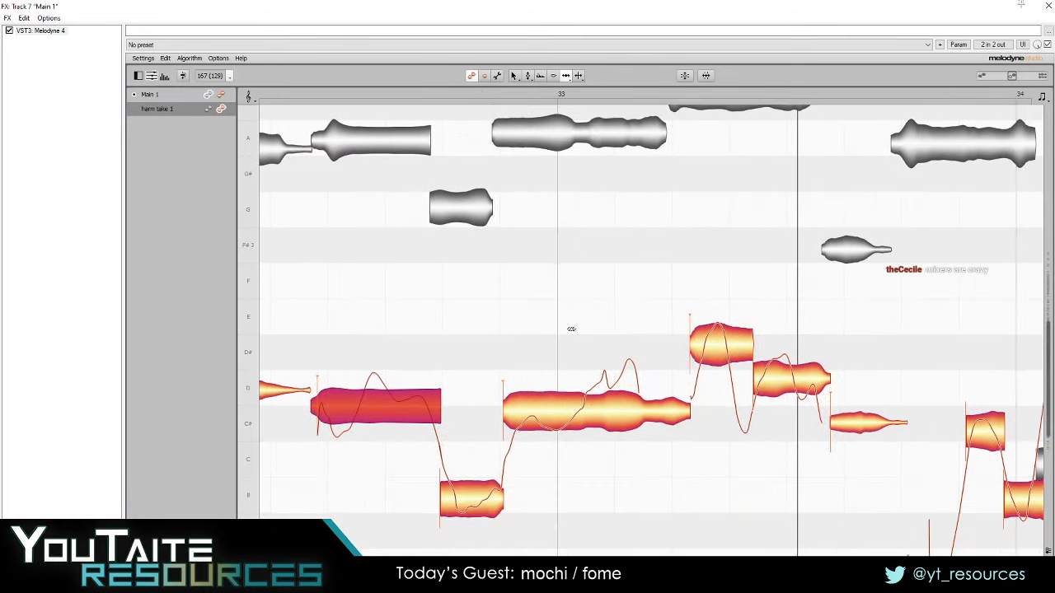
- Move the start of the long harmony note before bar 33 slightly earlier and the matching Main 1 note's start slightly later
left_click_drag(511, 414, 506, 415)
left_click(221, 96)
left_click_drag(524, 134, 529, 134)
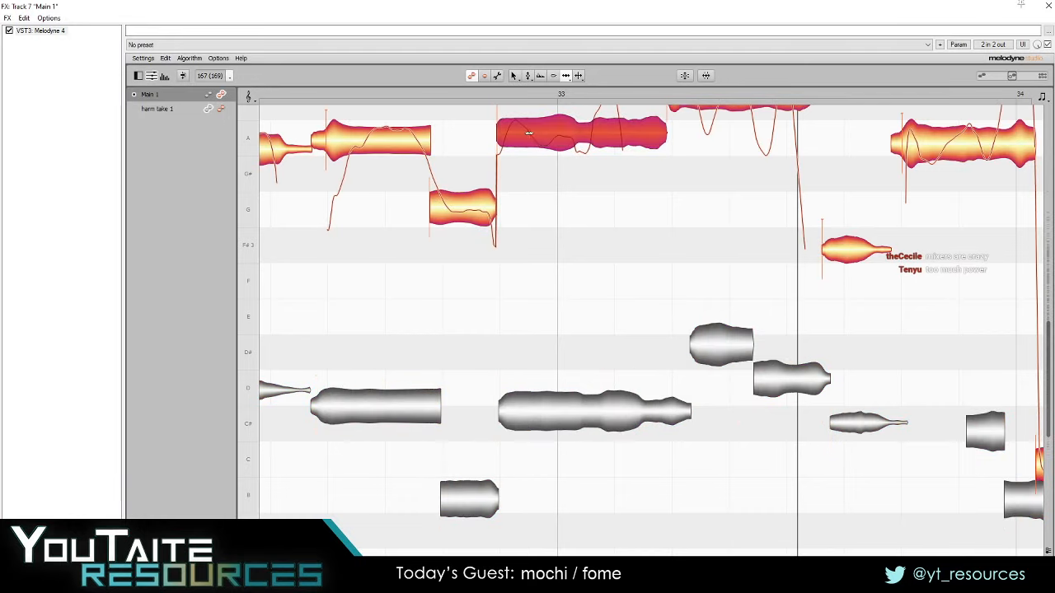
- Look over the note alignment between bars 33 and 34, and close the Main 1 track's Melodyne window to return to the arrangement
left_click_drag(633, 327, 516, 443)
scroll(777, 448, "down", 1)
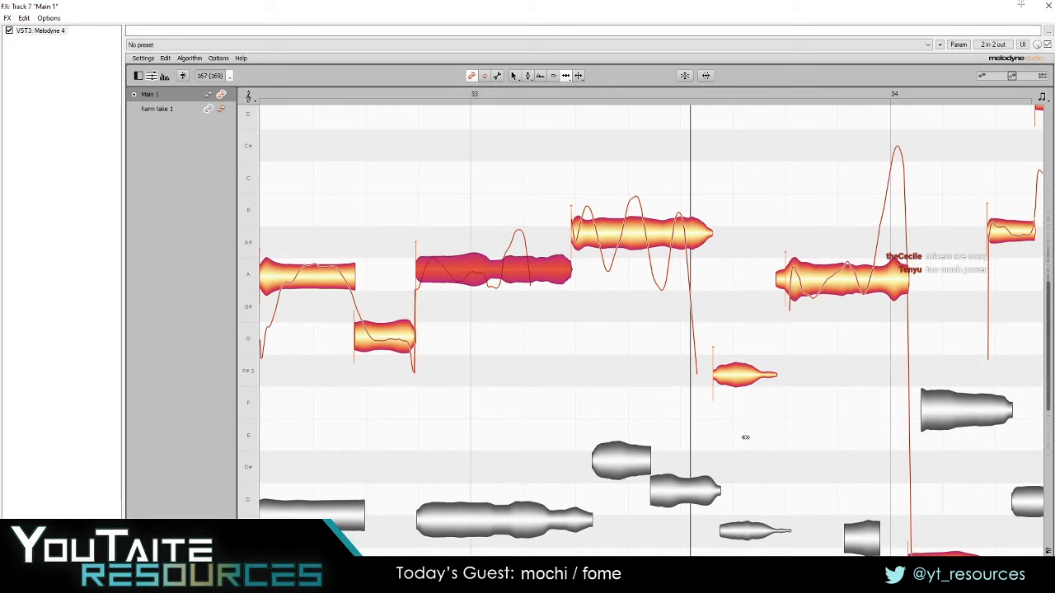
scroll(734, 432, "down", 1)
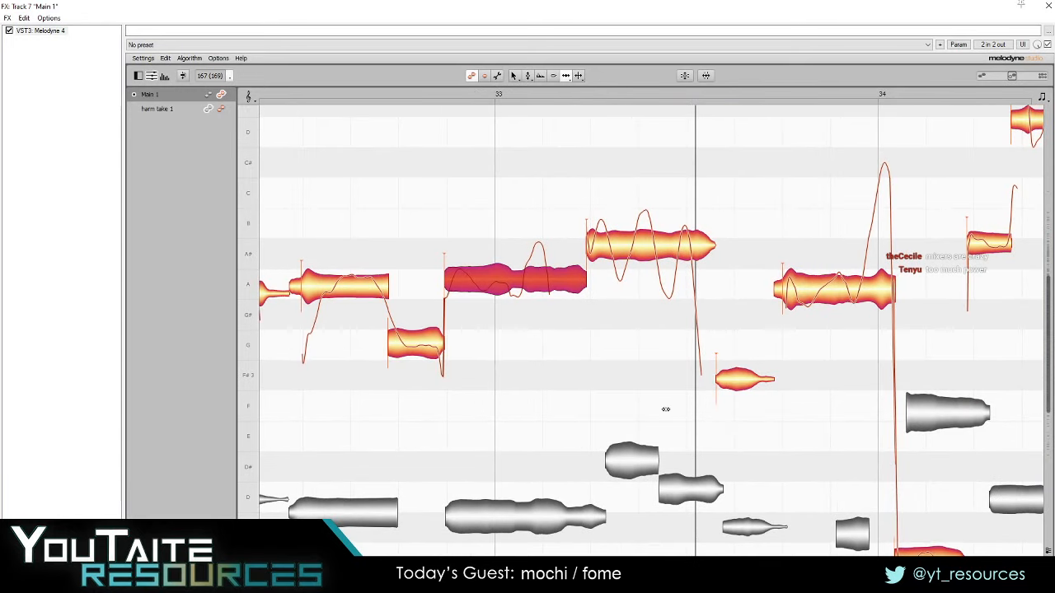
scroll(664, 413, "down", 2)
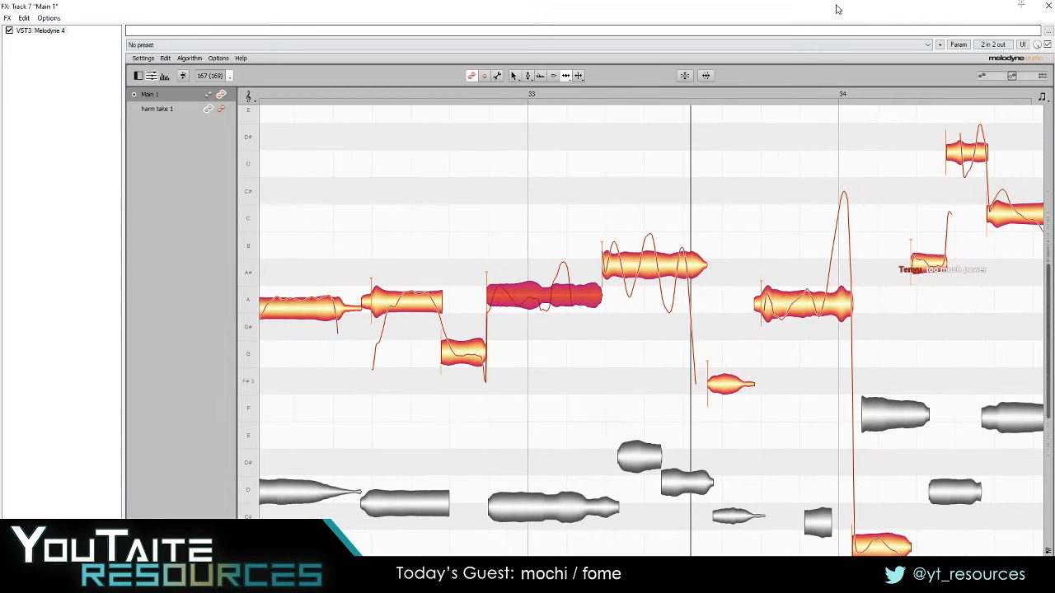
left_click_drag(839, 10, 823, 33)
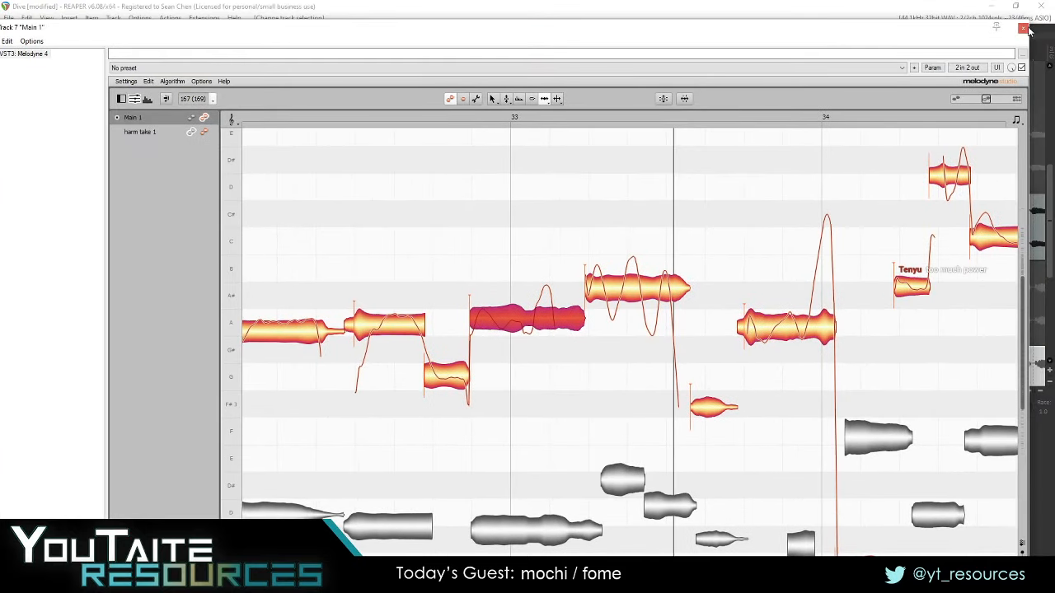
left_click(1023, 29)
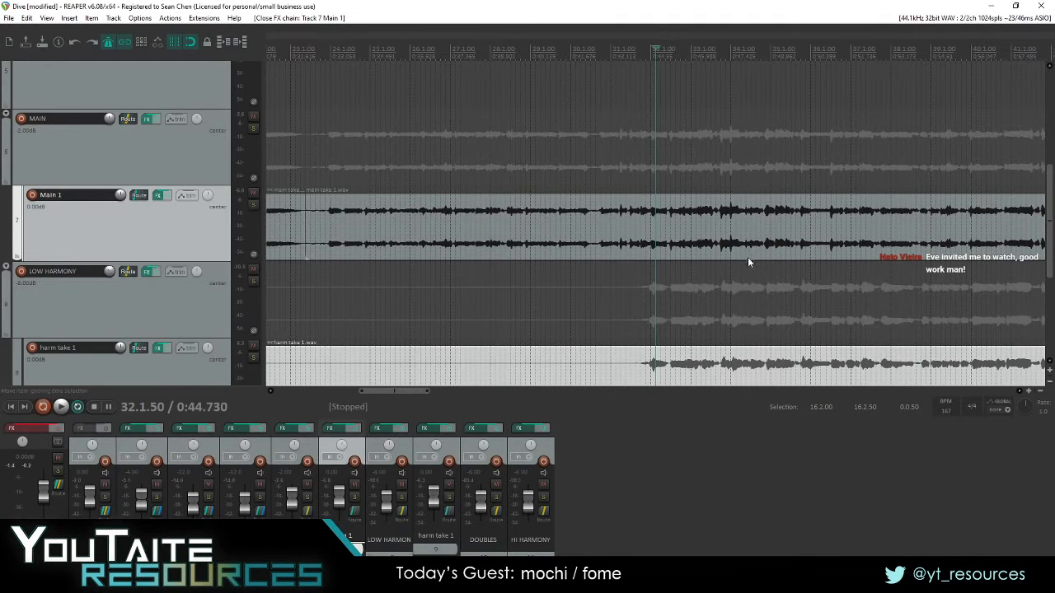
scroll(700, 311, "down", 2)
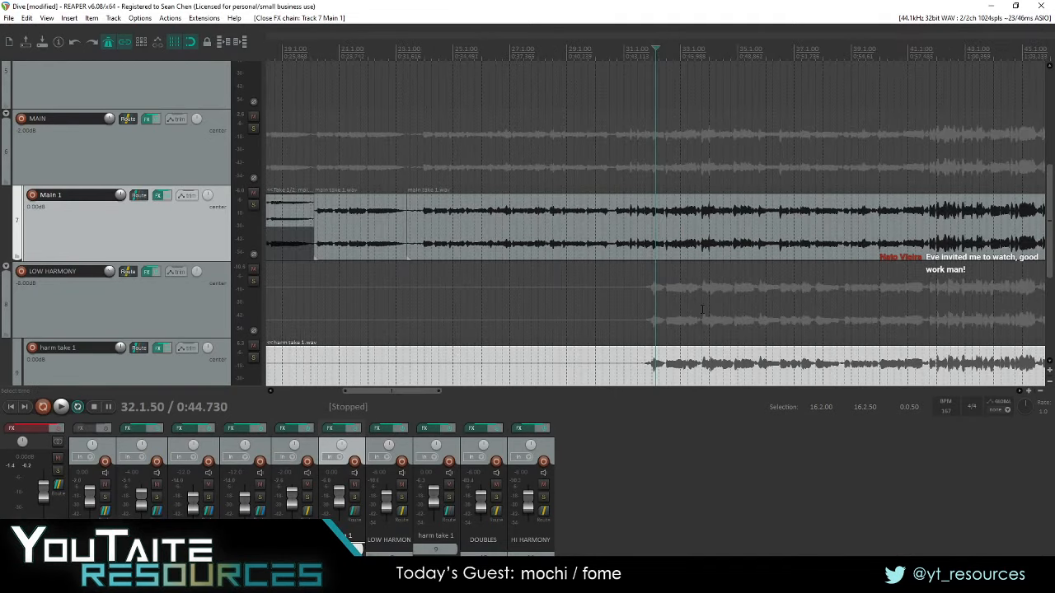